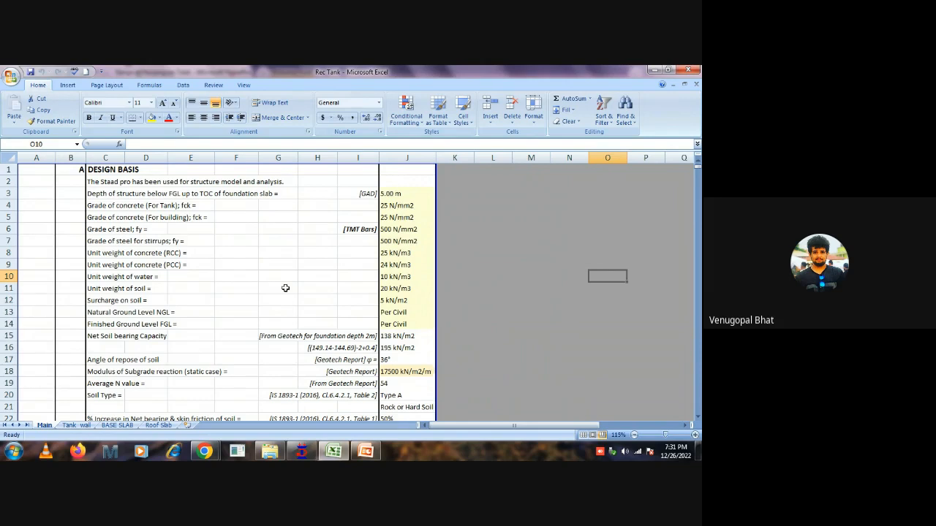
Check the Google Meet presentation window, return to the Rec Tank workbook and dismiss the presenting notification.
mouse_move(301, 451)
scroll(459, 323, down, 2)
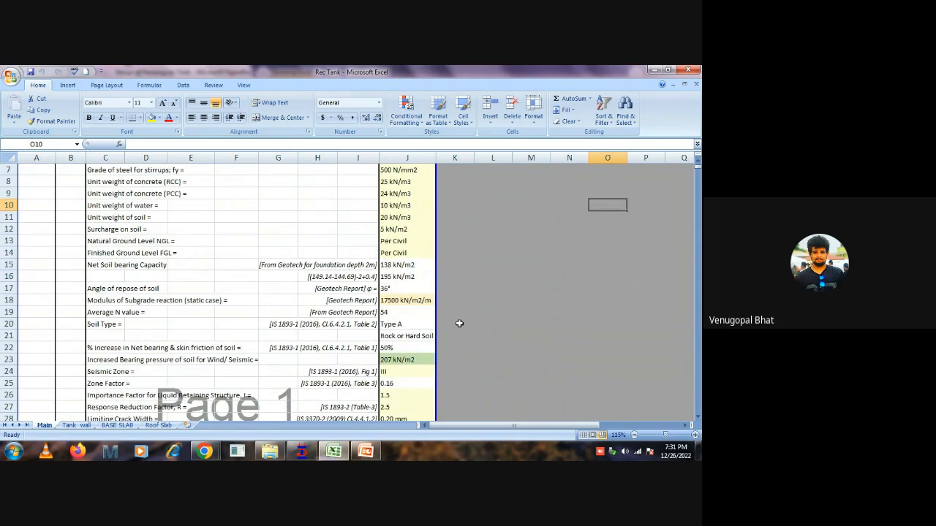
scroll(459, 324, up, 2)
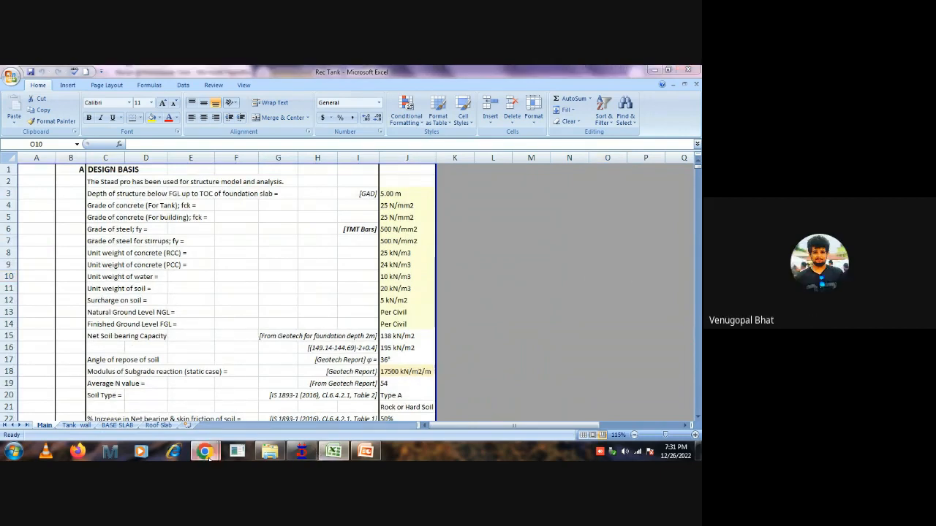
mouse_move(204, 451)
click(139, 406)
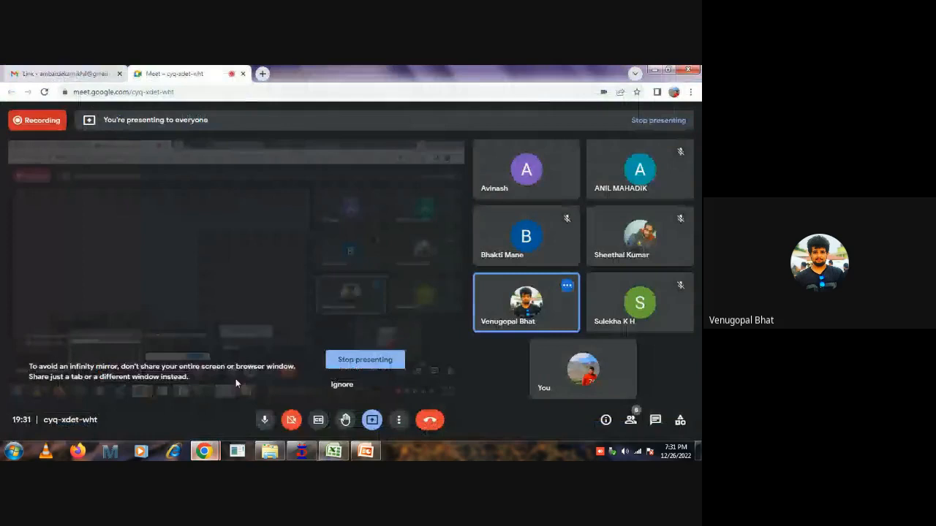
click(654, 70)
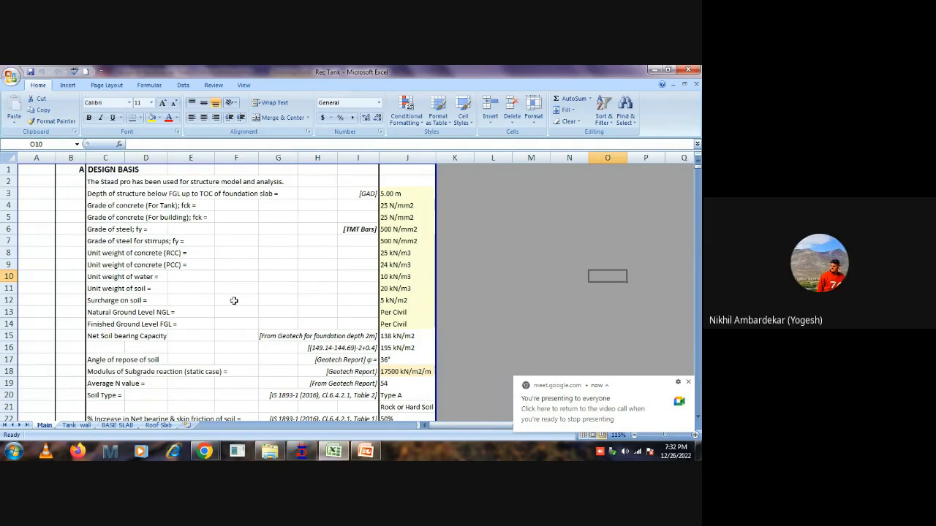
scroll(301, 299, down, 1)
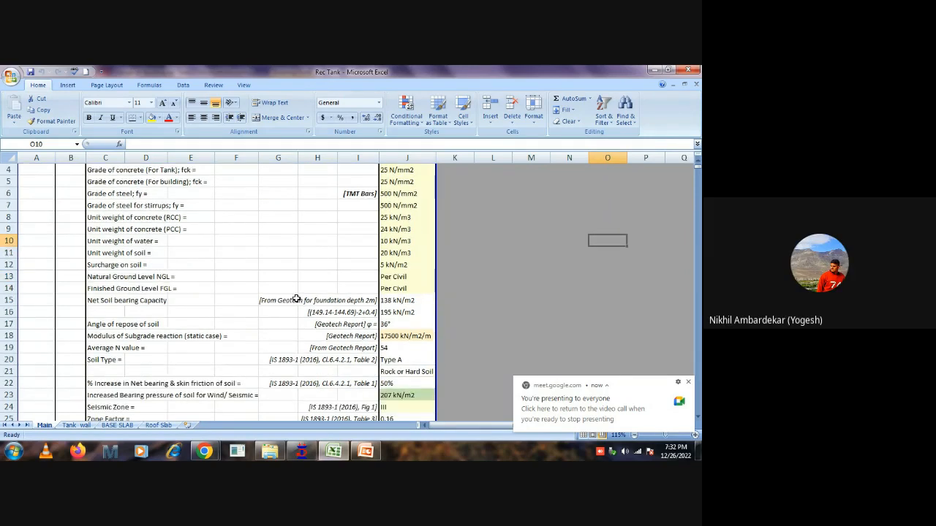
scroll(298, 298, down, 3)
scroll(296, 299, up, 4)
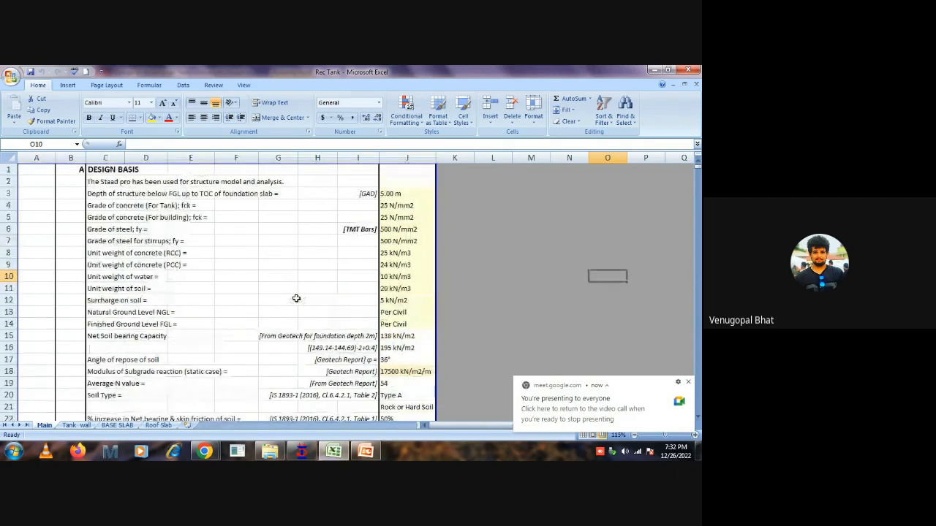
click(688, 382)
Look through the whole design basis on the Main sheet, from structure depth through the clear cover table to the soil subgrade modulus.
scroll(504, 318, down, 2)
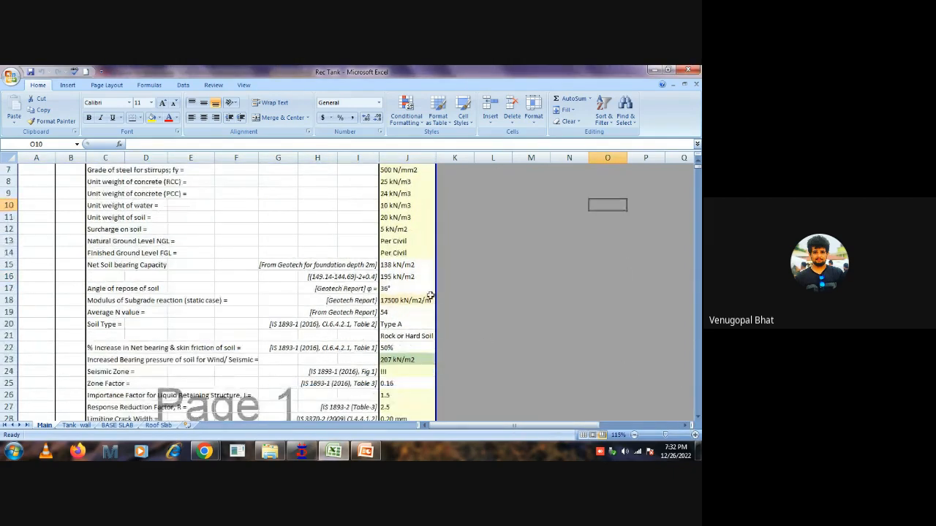
scroll(438, 270, up, 2)
drag(401, 192, 401, 258)
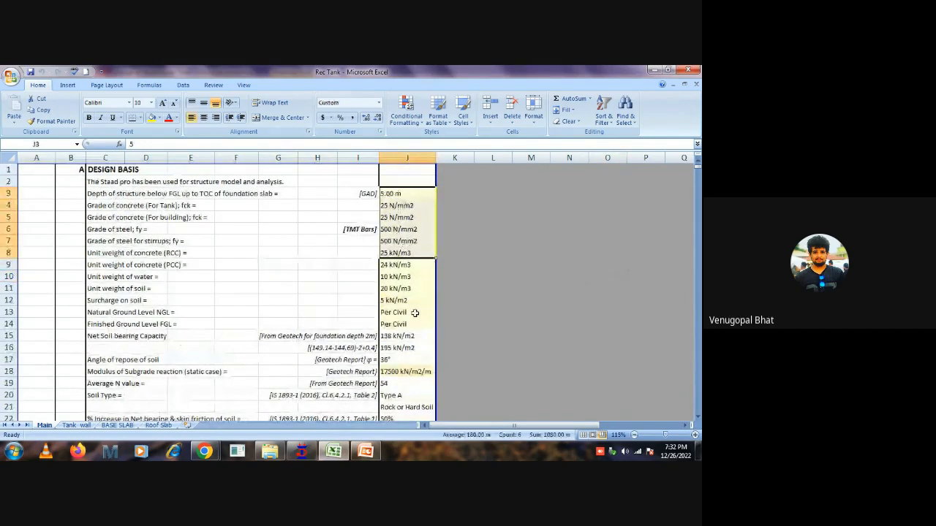
scroll(414, 322, down, 5)
scroll(416, 329, down, 1)
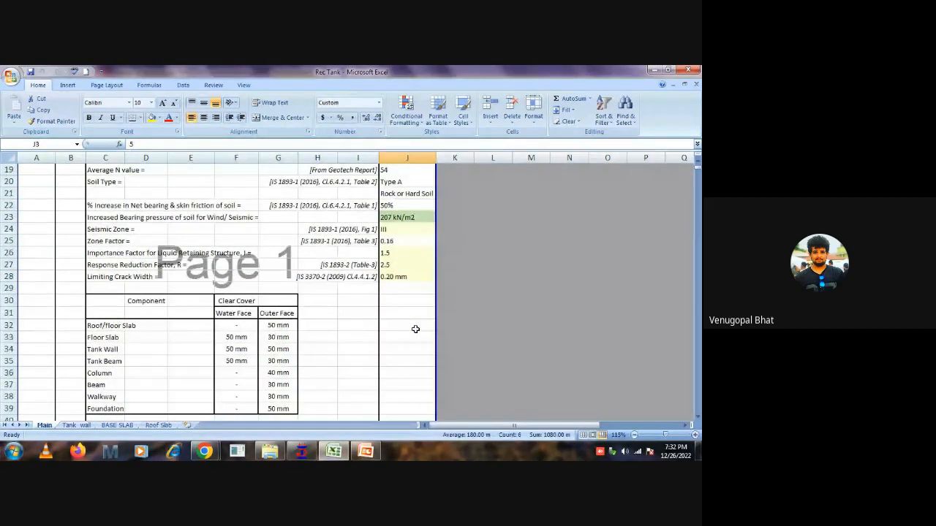
scroll(415, 329, down, 6)
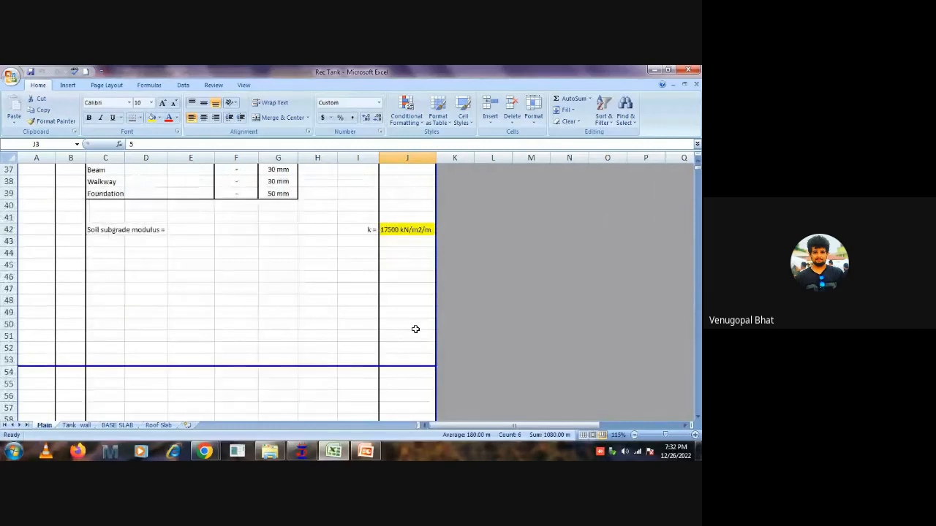
scroll(415, 329, up, 1)
scroll(415, 329, up, 2)
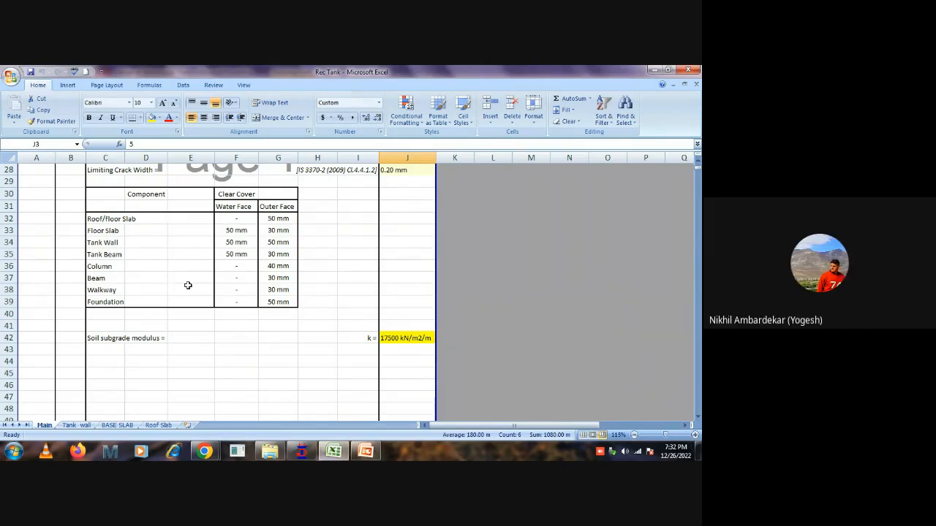
scroll(220, 273, up, 6)
scroll(319, 276, up, 3)
Examine the material and level inputs in J4:J14, the increased bearing pressure formula and the modulus of subgrade reaction.
click(410, 206)
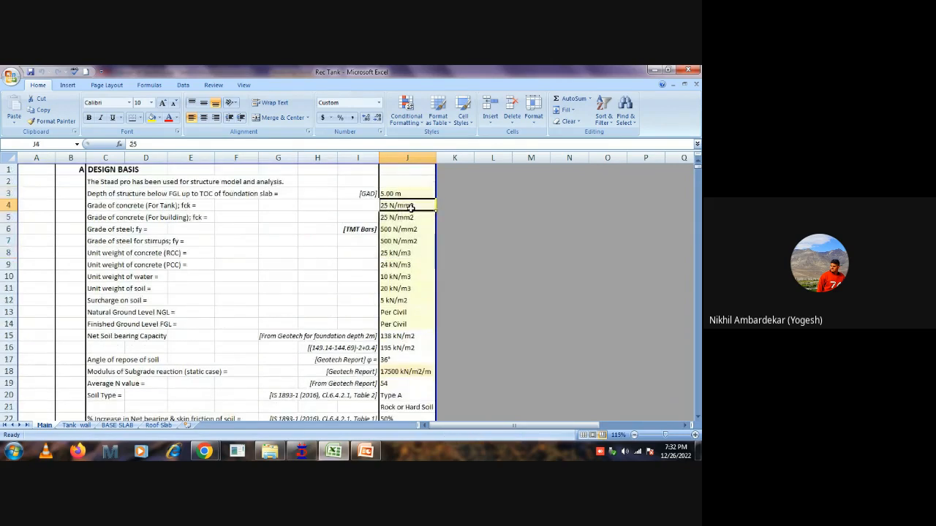
drag(411, 207, 412, 324)
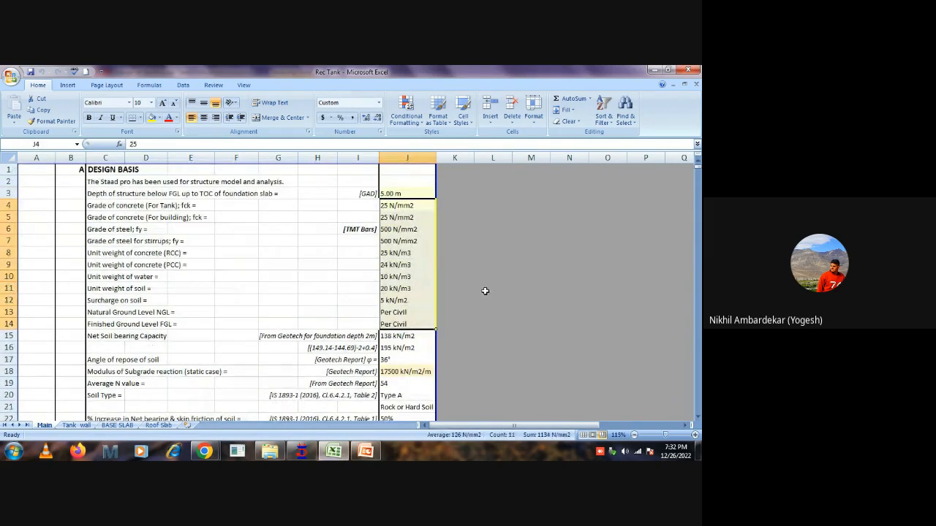
scroll(485, 288, down, 2)
scroll(485, 288, down, 1)
click(408, 324)
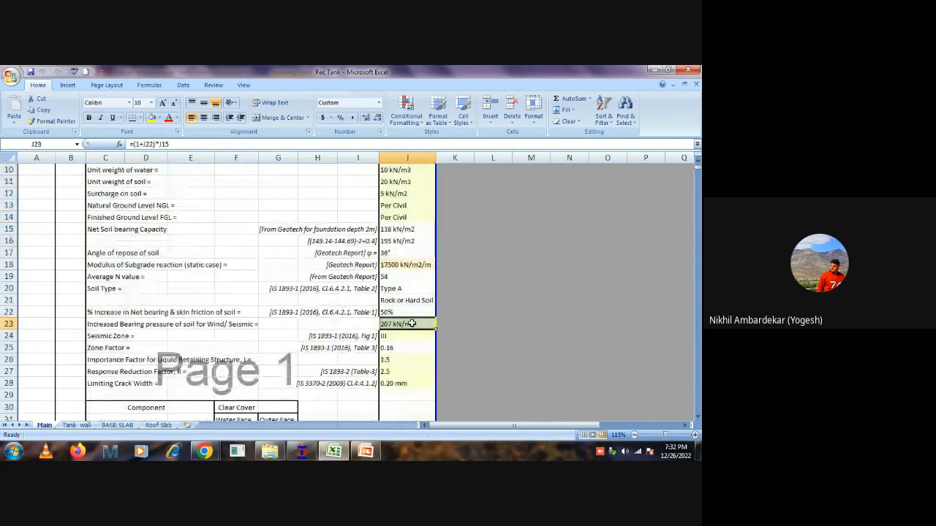
click(416, 268)
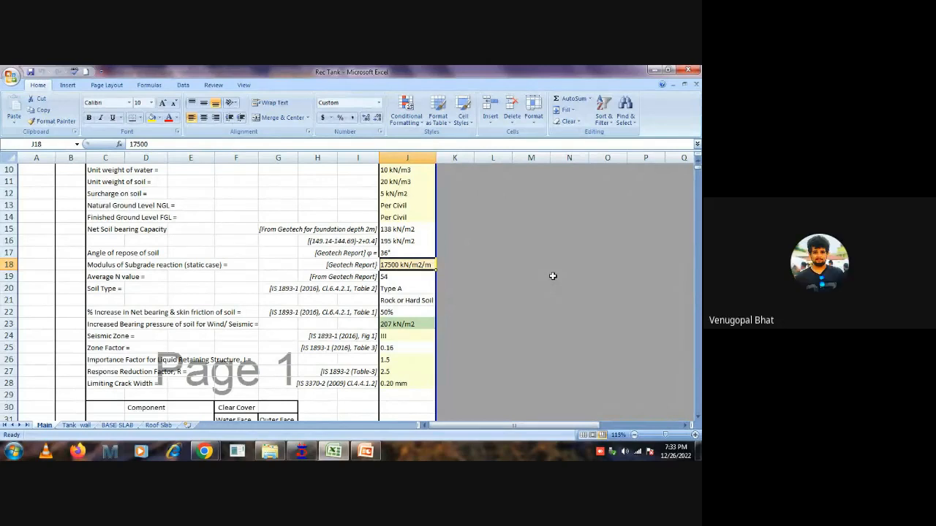
scroll(534, 274, up, 2)
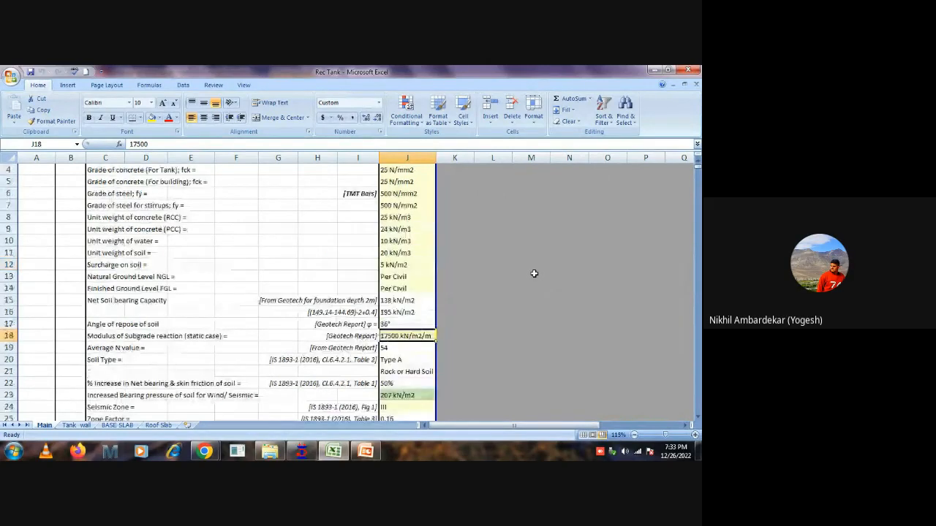
scroll(534, 274, up, 1)
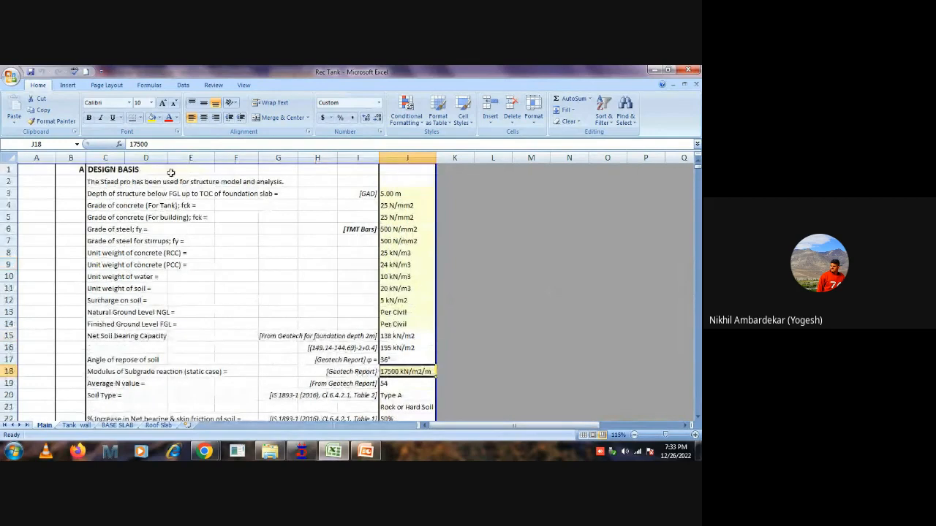
Review the concrete grades, steel grade and PCC unit weight individually, and highlight the design basis block C2:J14.
click(201, 173)
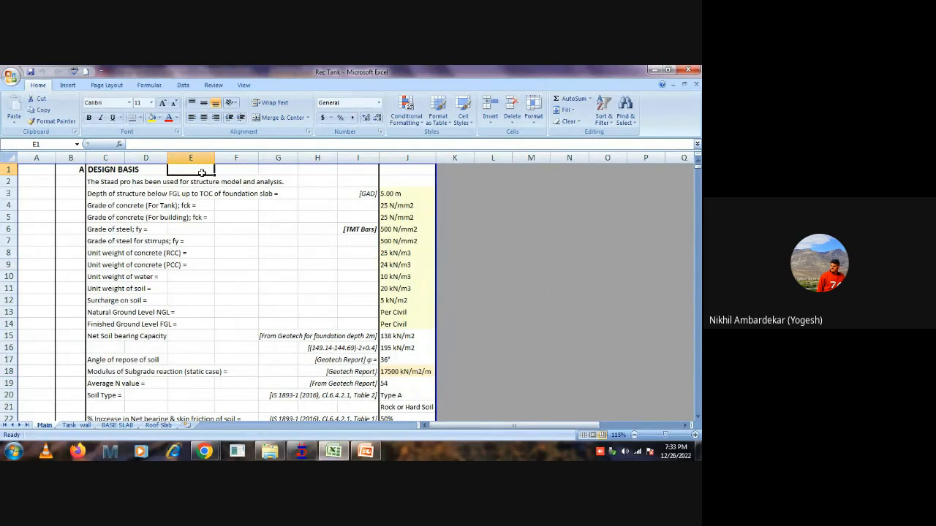
drag(391, 205, 397, 371)
click(406, 207)
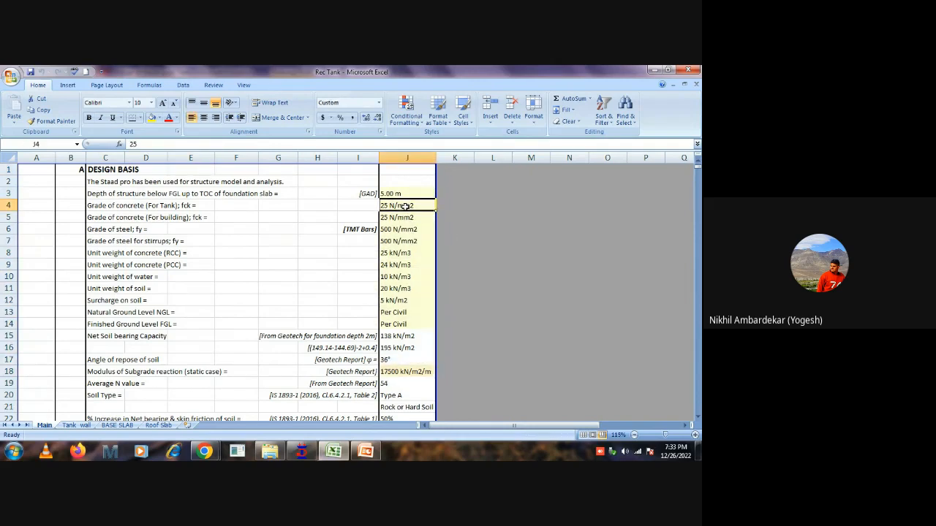
click(399, 218)
click(397, 229)
click(400, 261)
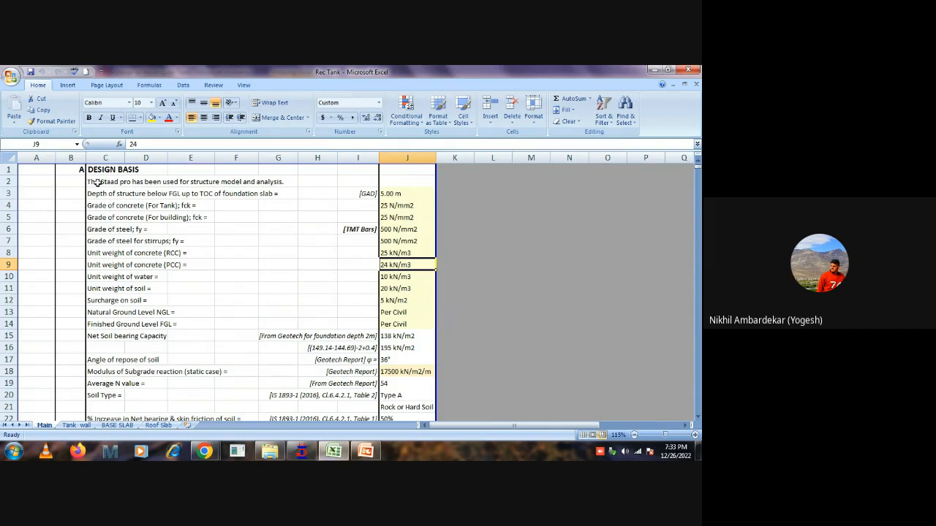
drag(96, 184, 395, 324)
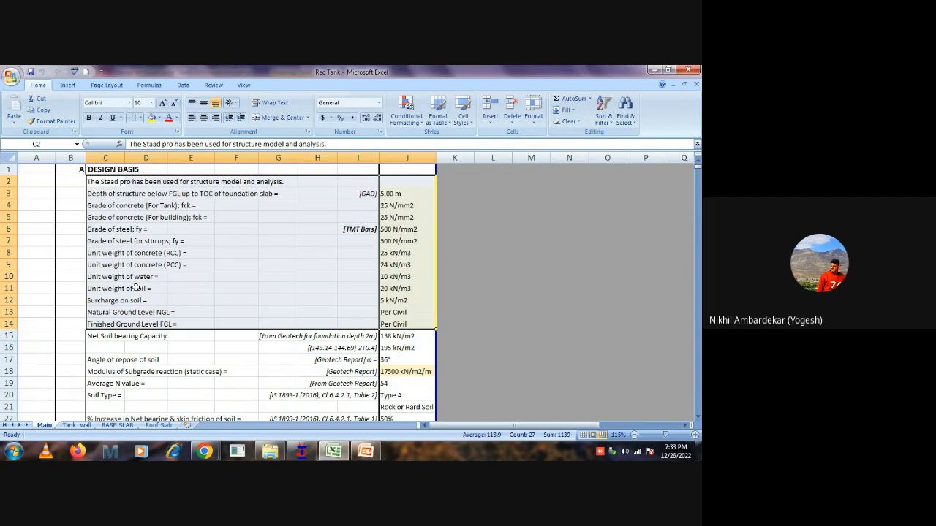
Highlight the inputs in J3:J15 and examine the increased bearing pressure in J23, the seismic parameters and the clear cover table.
scroll(396, 295, down, 1)
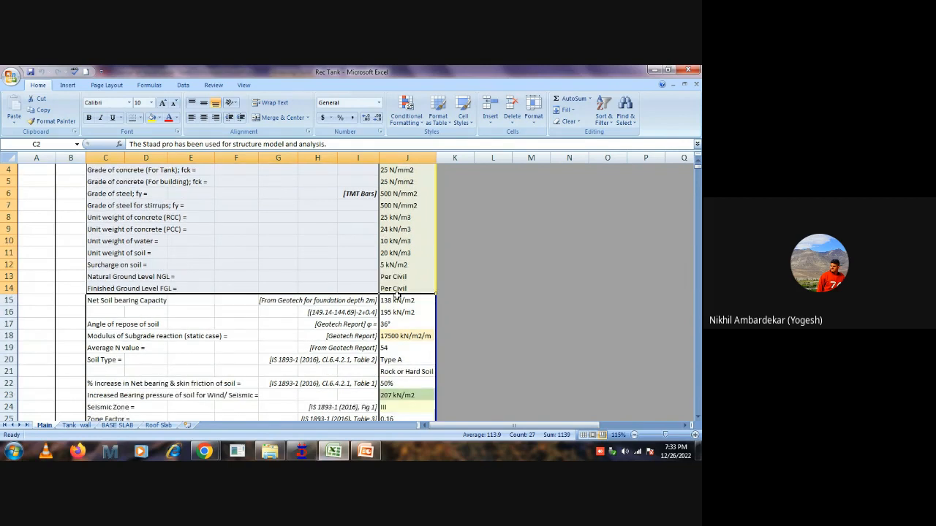
scroll(414, 321, down, 3)
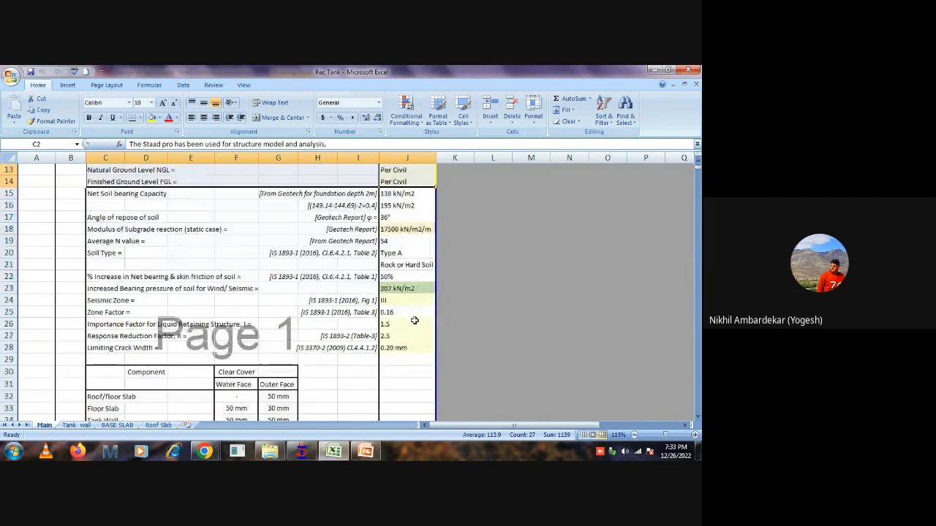
scroll(414, 236, up, 4)
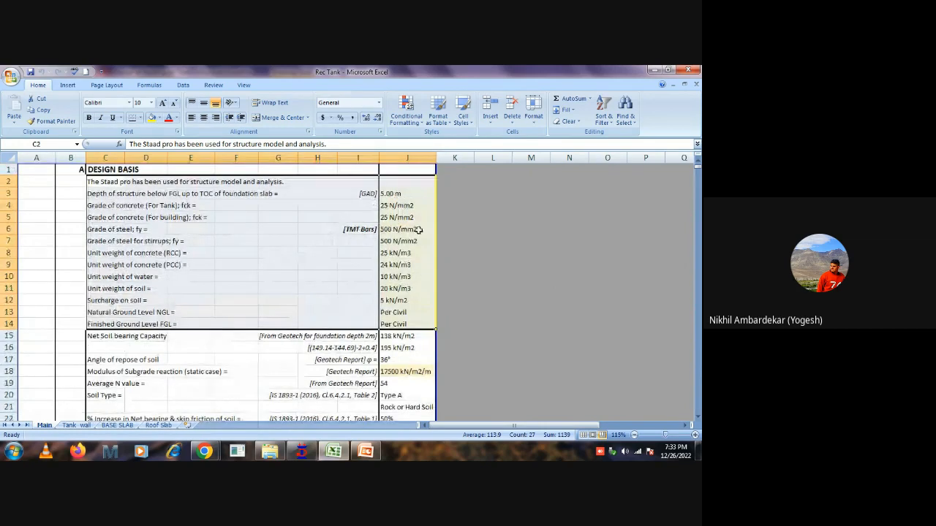
drag(403, 193, 405, 332)
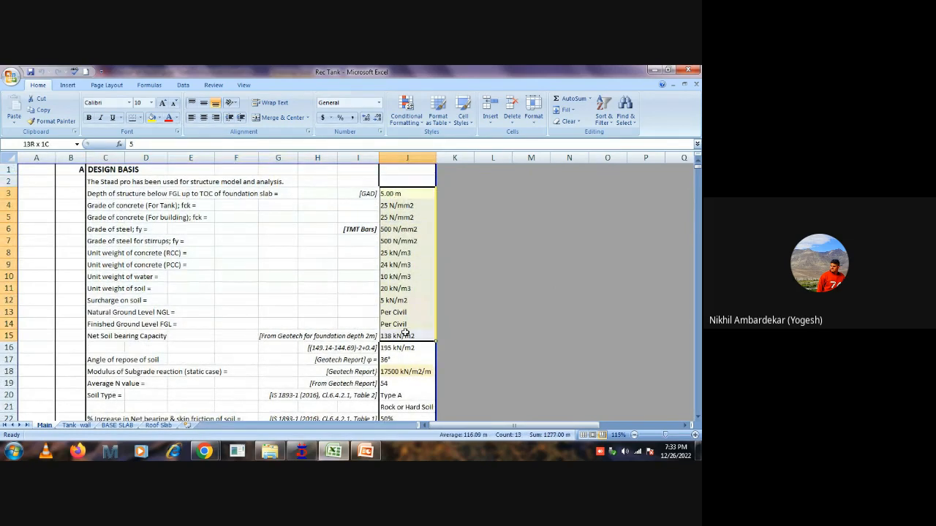
scroll(406, 333, down, 3)
click(407, 324)
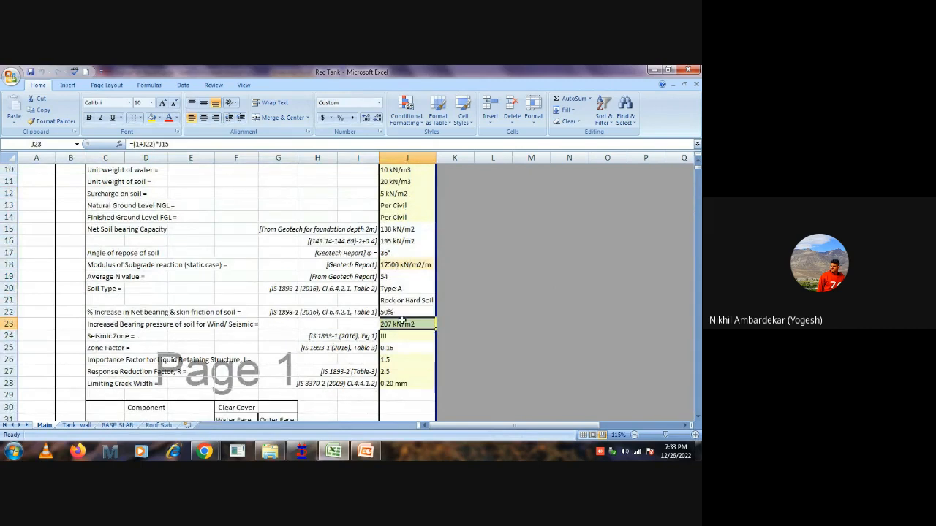
scroll(402, 320, down, 1)
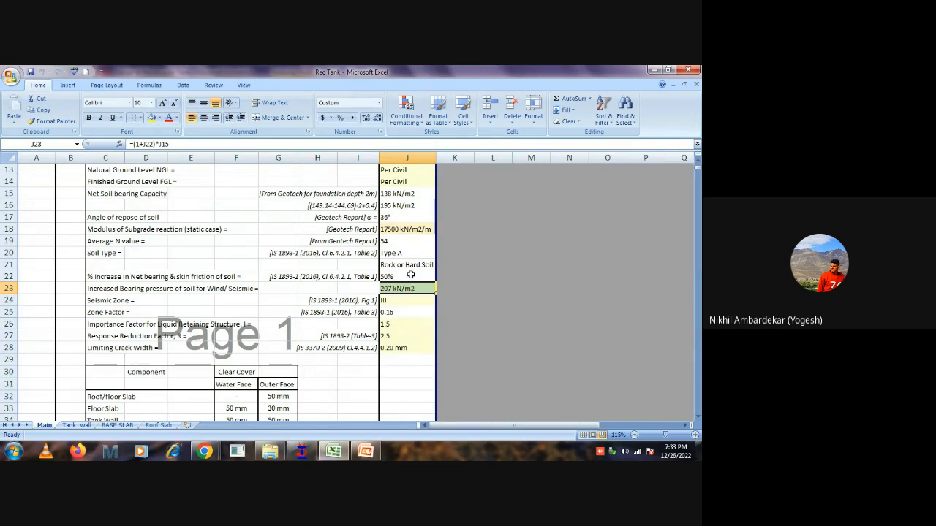
scroll(411, 274, down, 4)
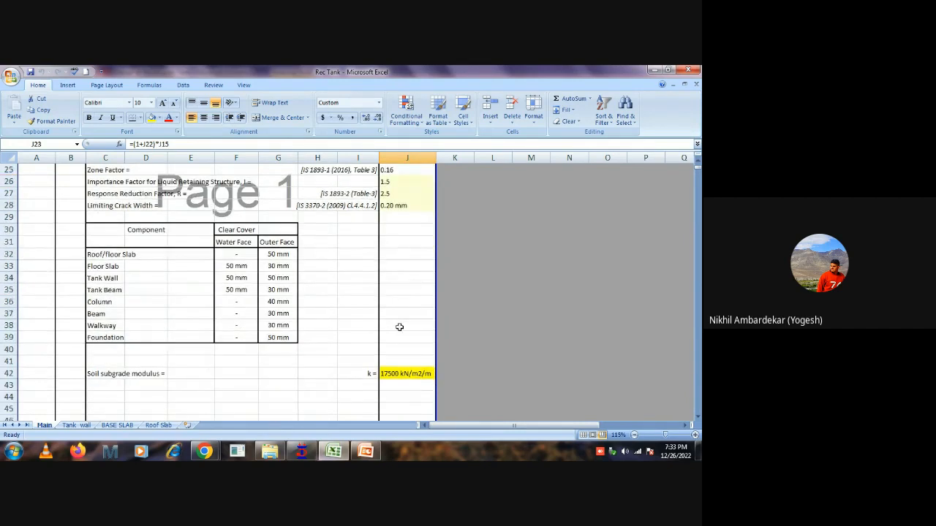
Inspect the formula behind the soil subgrade modulus in J42 without editing it.
click(404, 374)
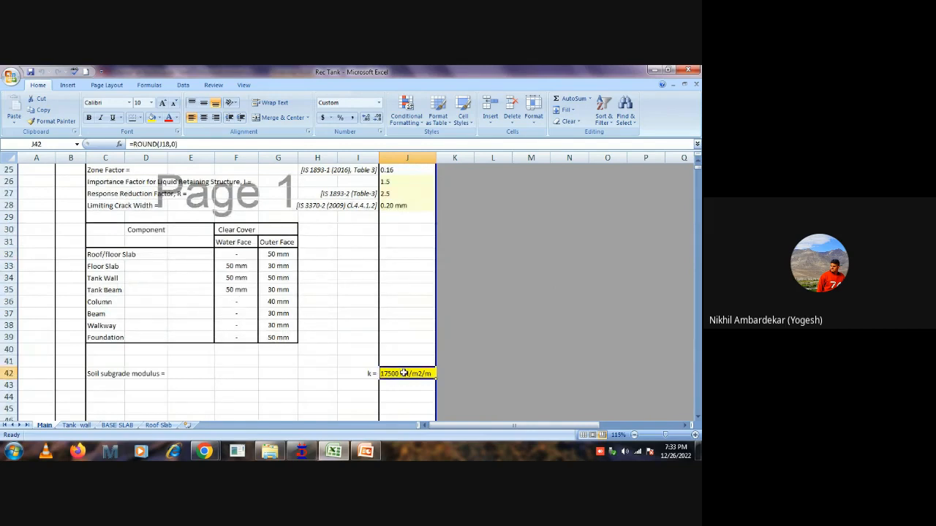
double_click(403, 374)
scroll(415, 326, up, 5)
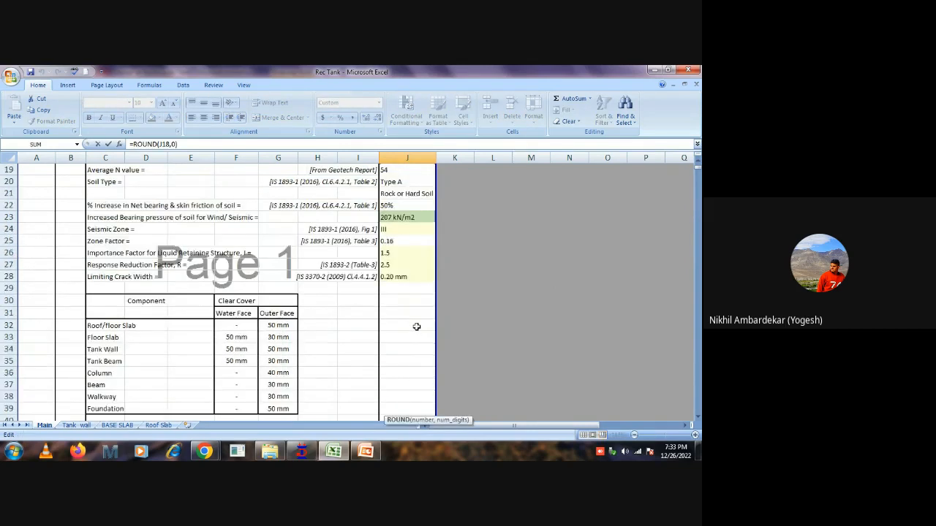
key(Escape)
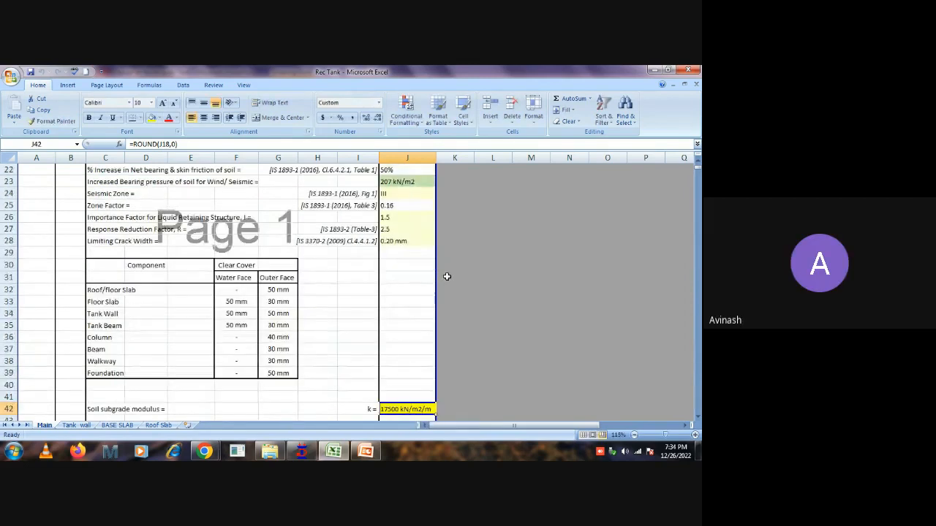
Clear the node, load case, displacement and rotation values in C111:J123 of the tank wall deflection check table.
scroll(397, 276, down, 15)
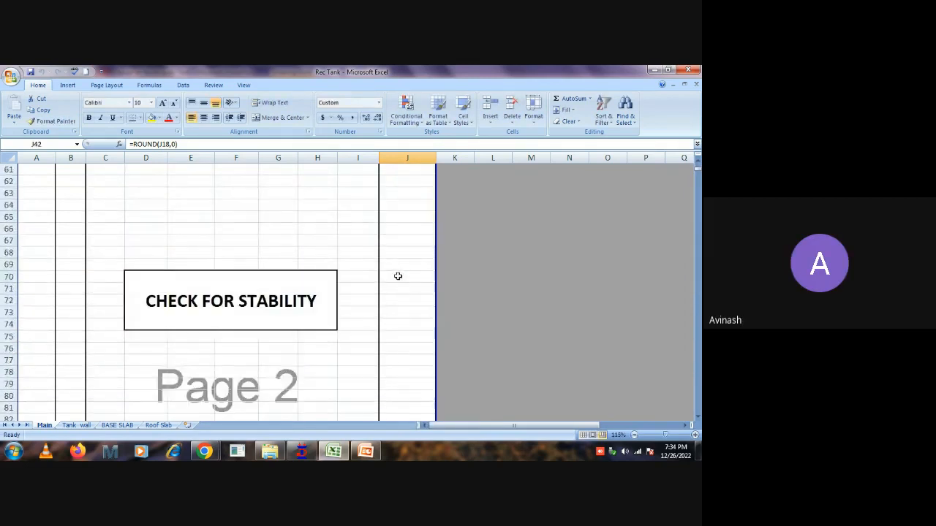
scroll(398, 275, down, 12)
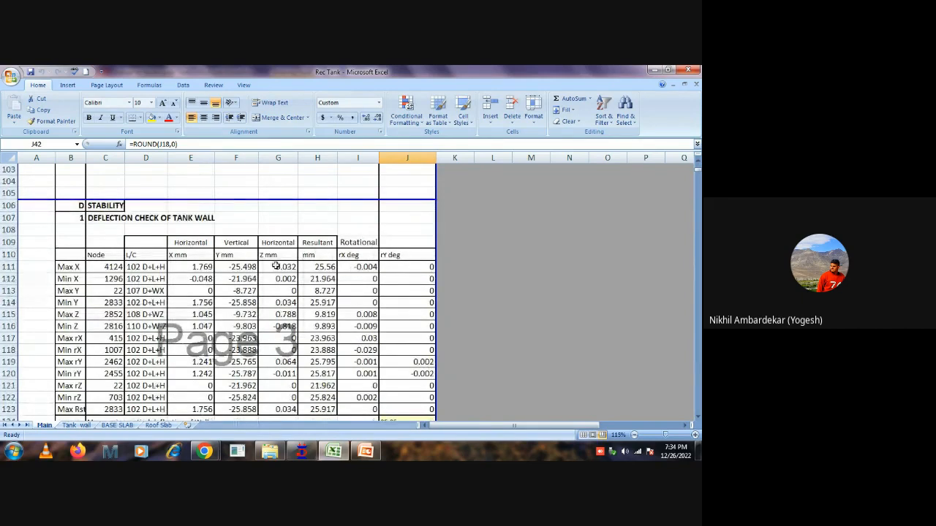
scroll(249, 266, down, 1)
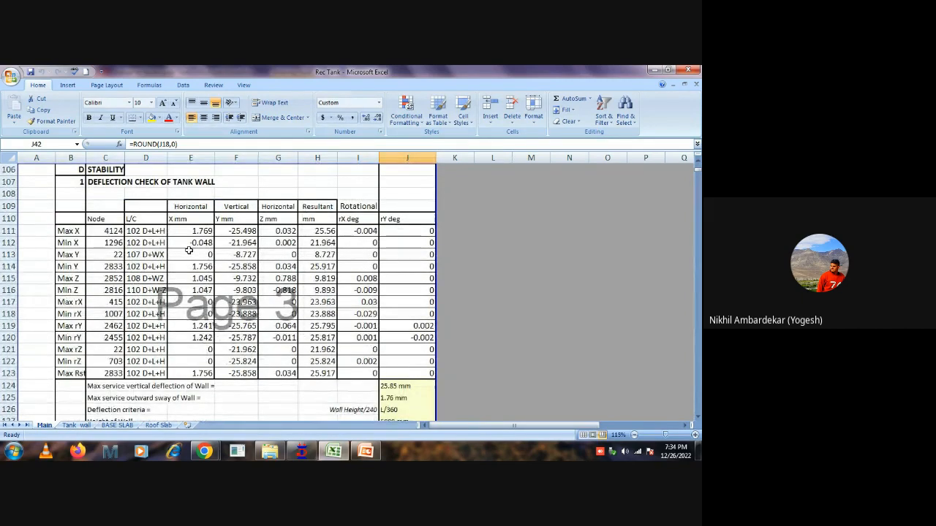
drag(102, 231, 389, 373)
key(Delete)
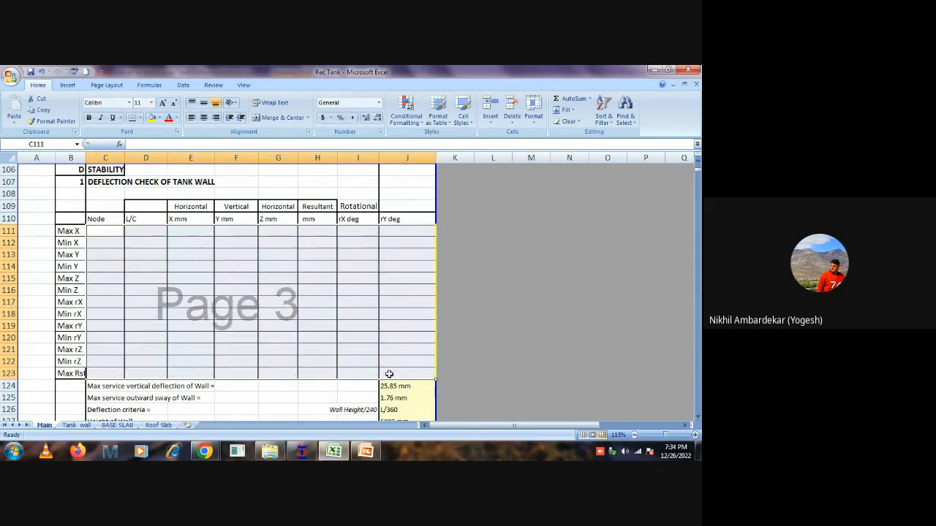
Switch to STAAD.Pro and enter postprocessing with only load cases 100 D, 101 D+L, 102 D+L+F and 103 D+L+H selected.
click(526, 242)
click(301, 451)
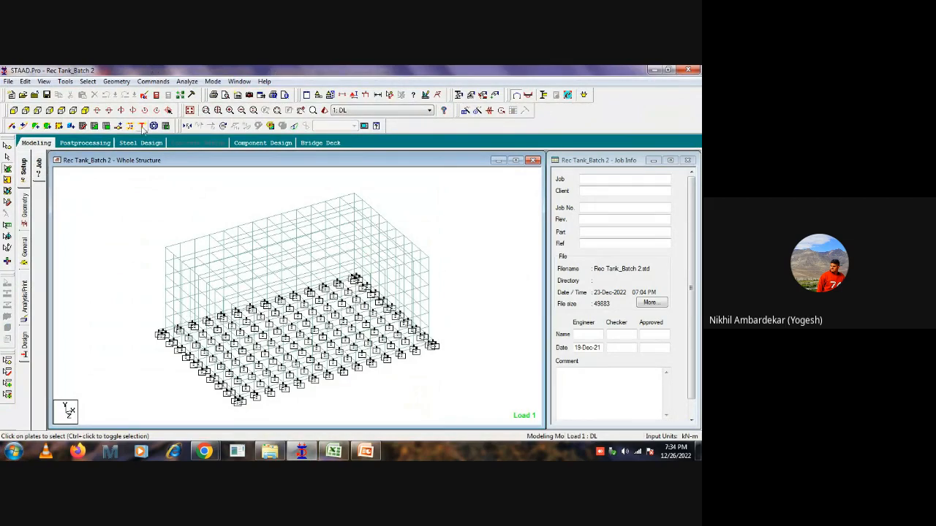
click(82, 143)
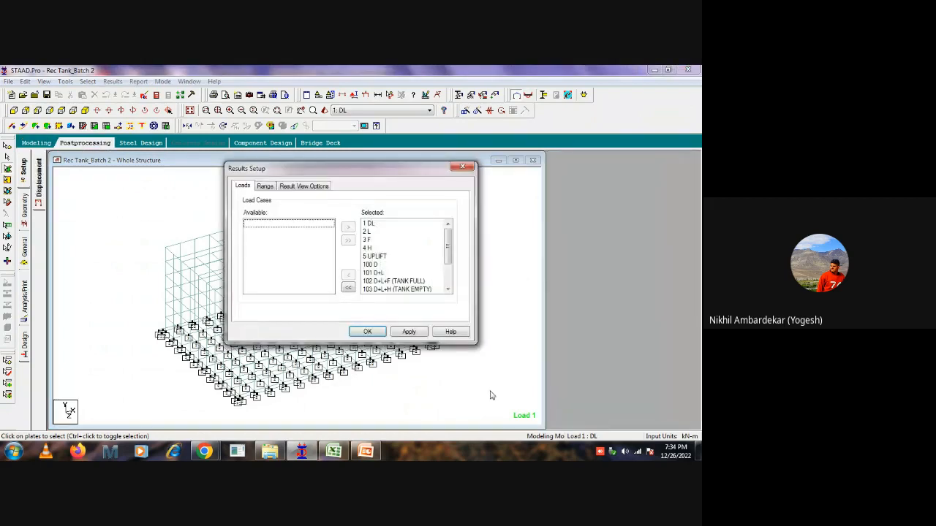
click(350, 289)
click(254, 264)
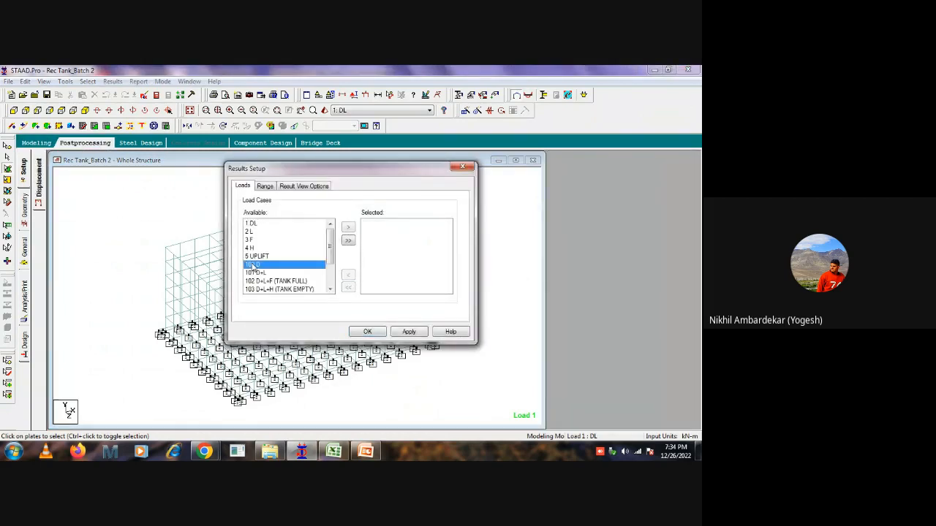
scroll(268, 304, down, 1)
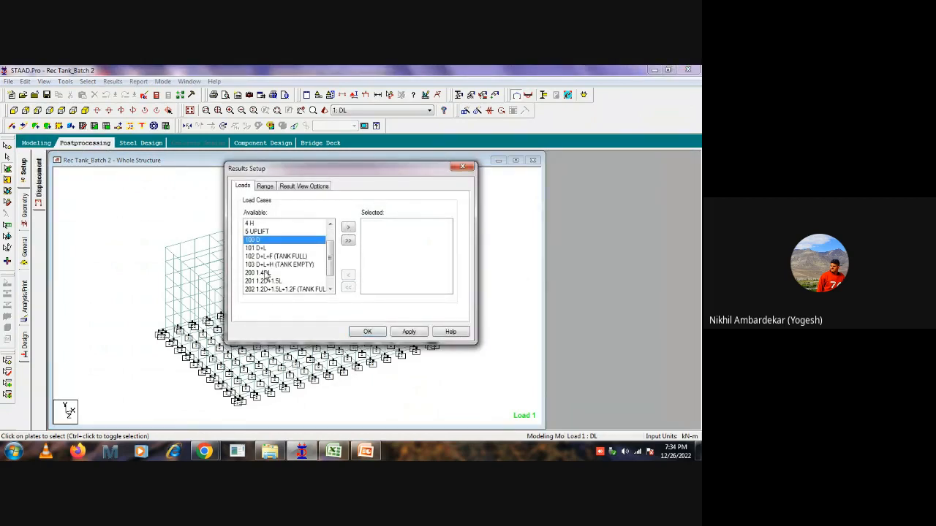
shift+click(271, 265)
click(348, 228)
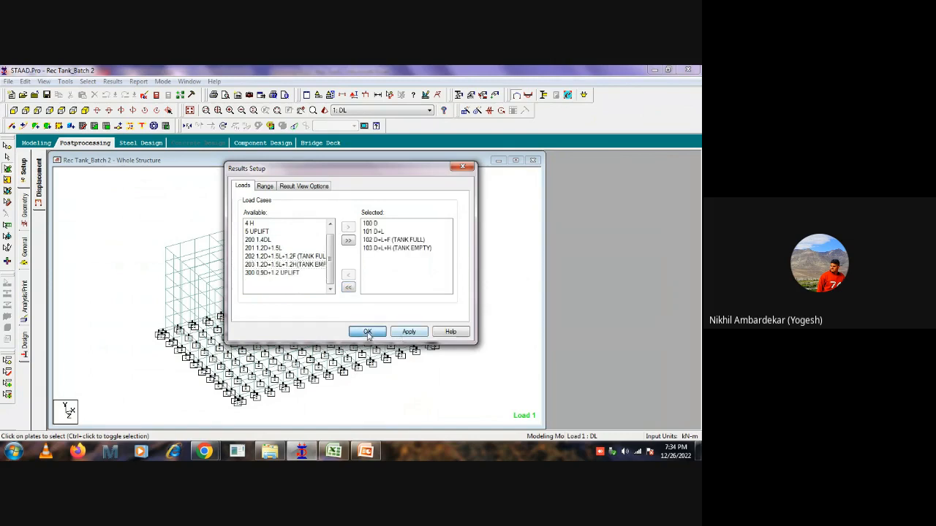
click(368, 333)
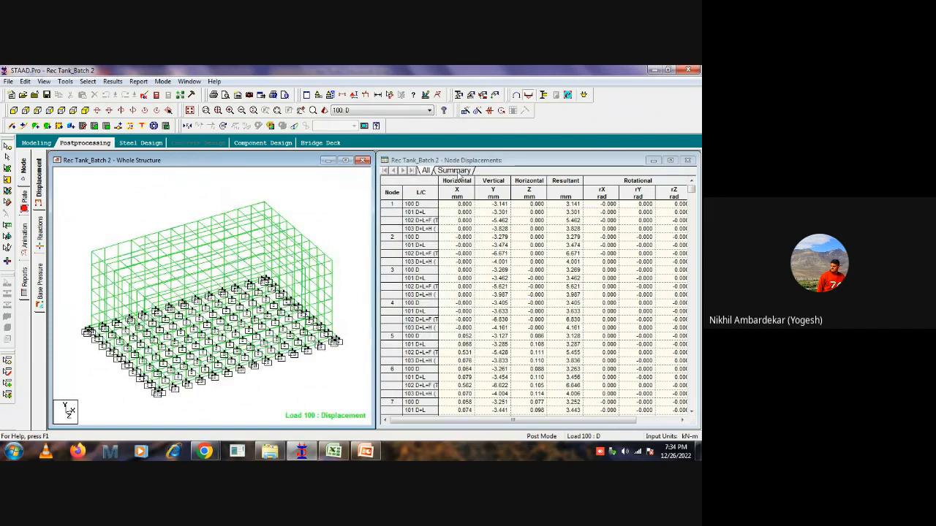
Show the node displacement summary and check which groups the results range offers, leaving the setup without applying changes.
click(455, 171)
right_click(497, 246)
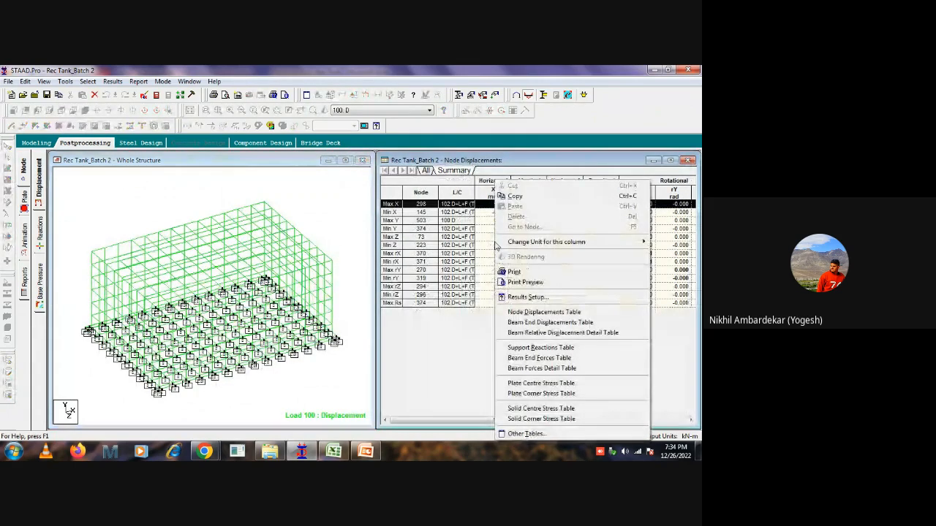
click(535, 300)
click(264, 185)
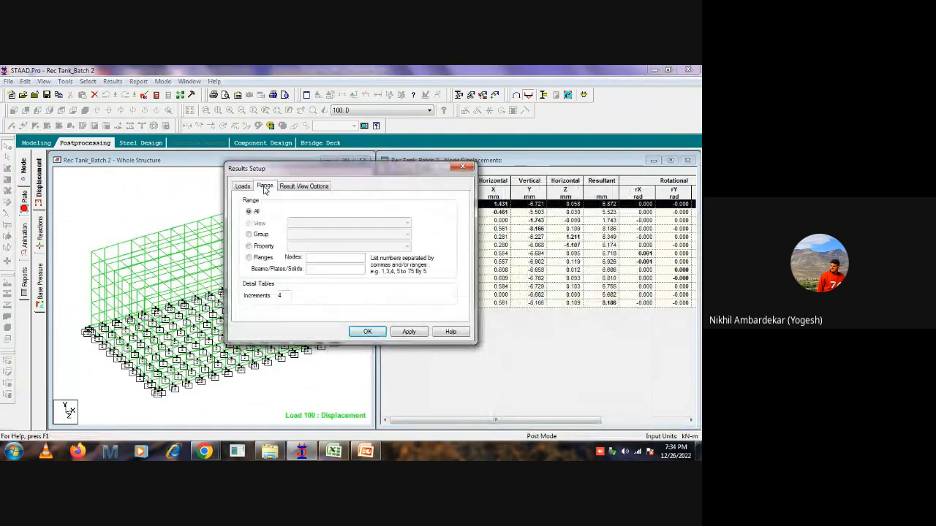
click(321, 235)
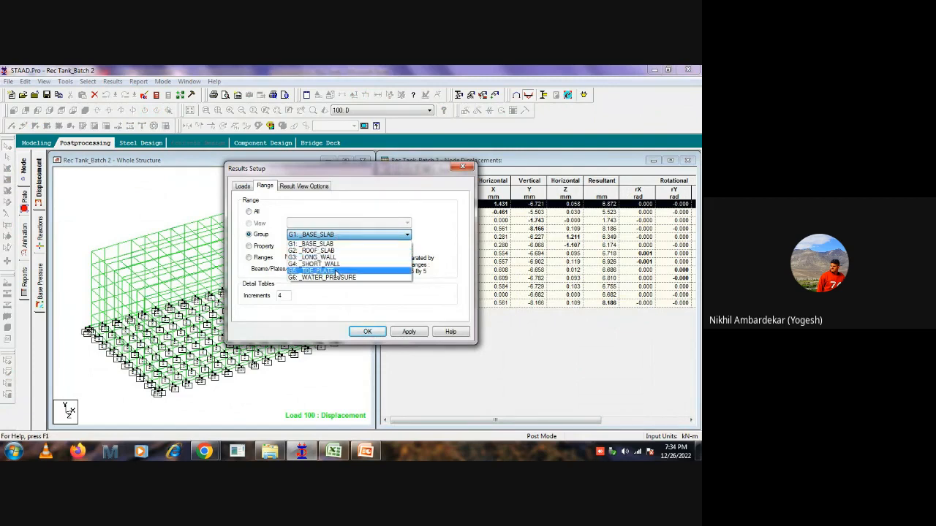
click(110, 213)
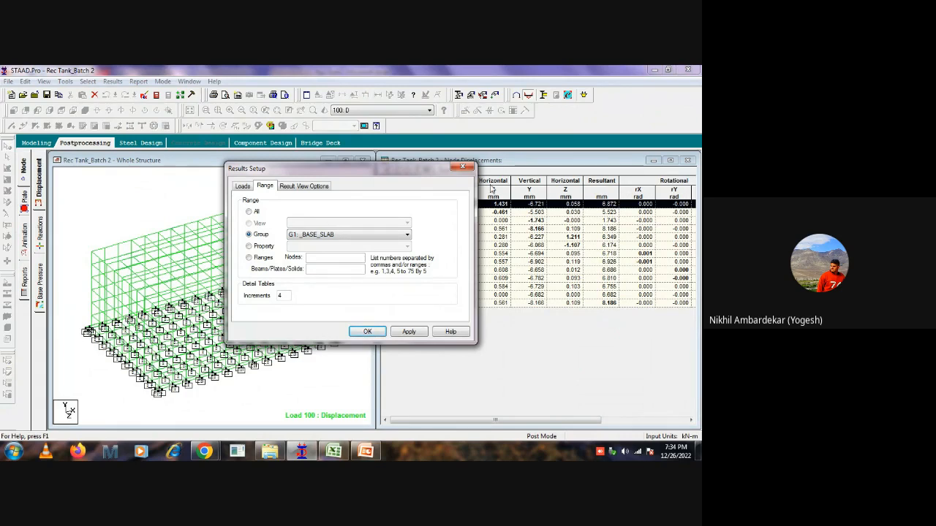
click(462, 166)
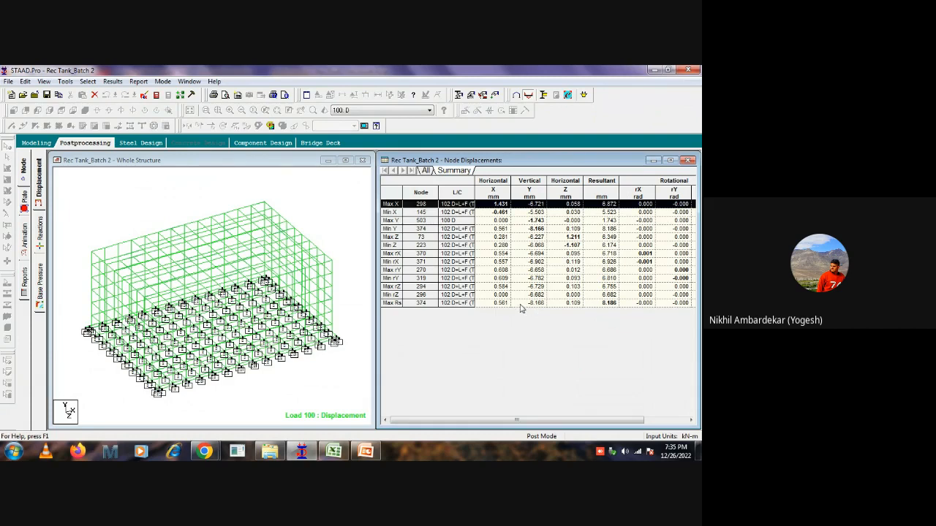
click(388, 184)
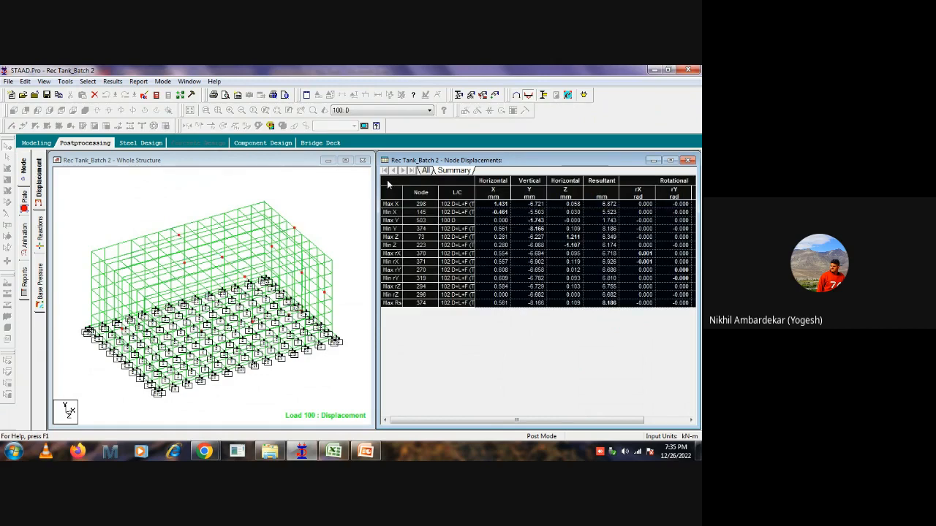
click(310, 196)
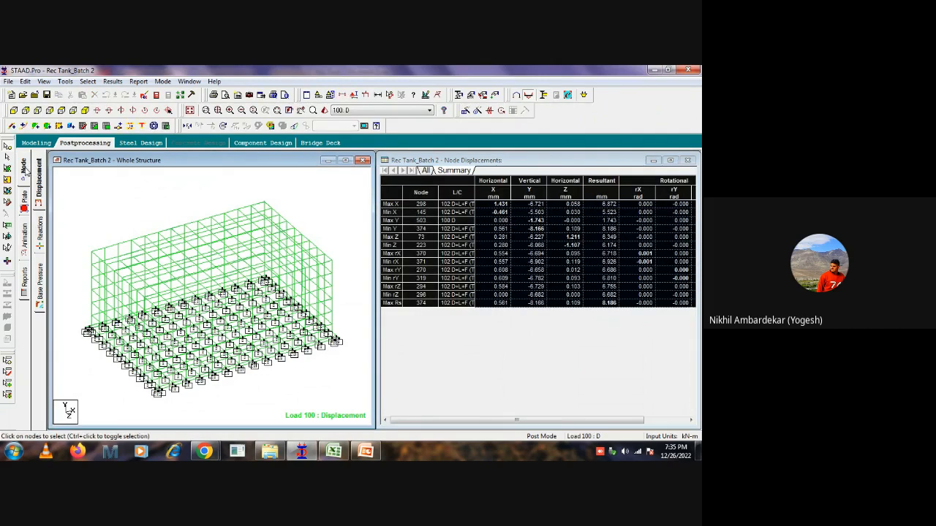
click(26, 170)
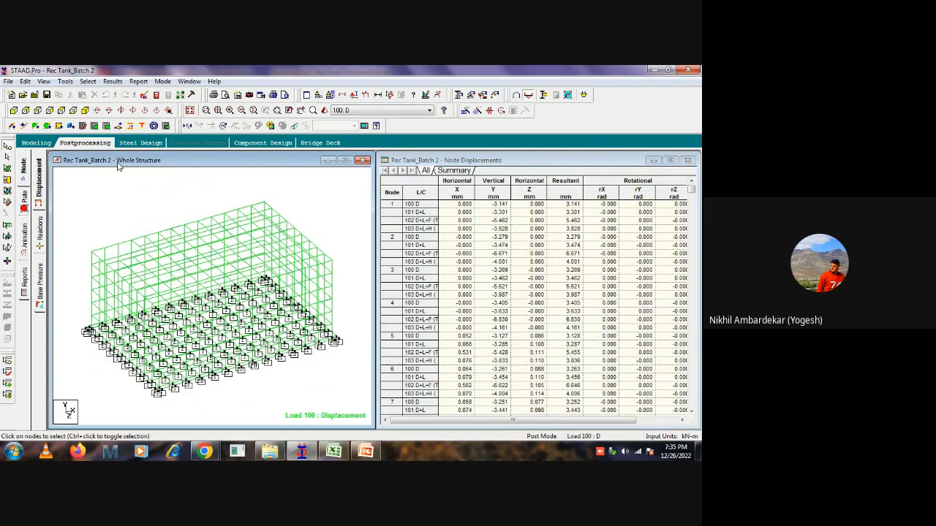
Return to modeling mode and create a new plate group named walls.
click(36, 142)
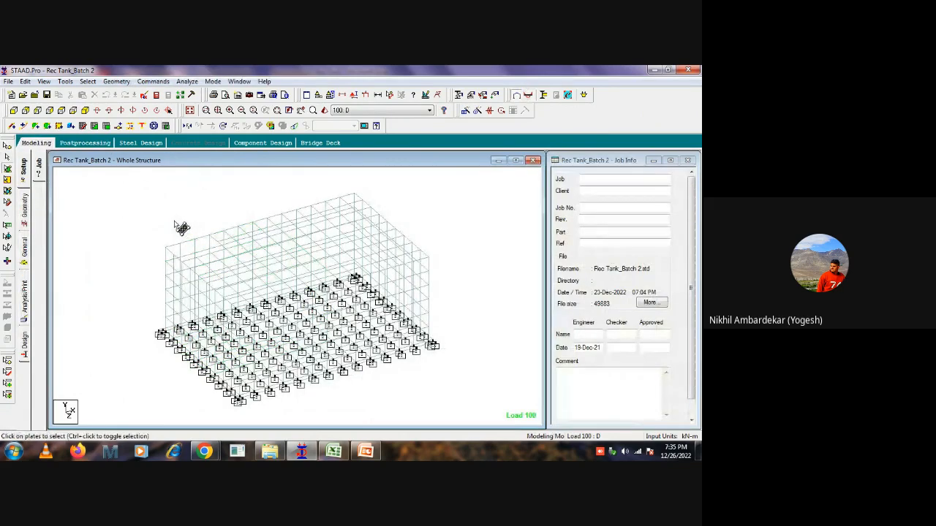
key(ctrl+g)
click(177, 196)
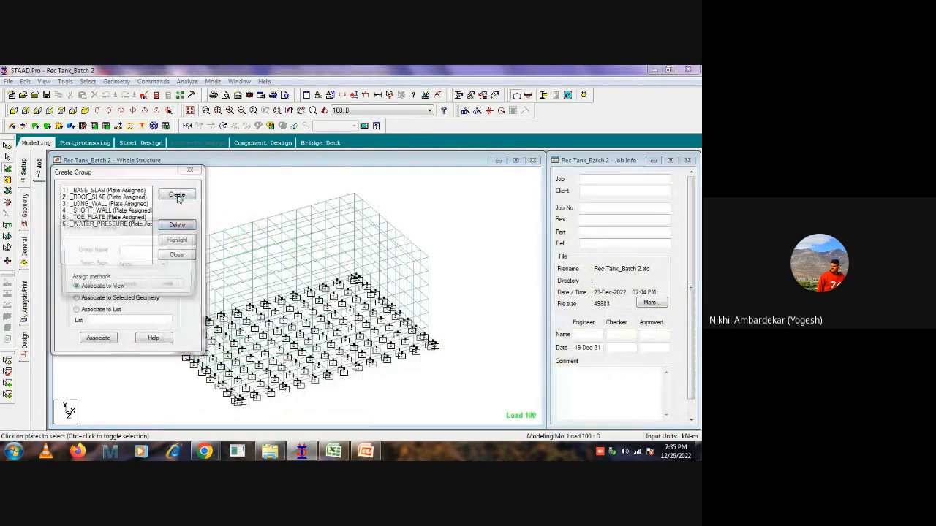
click(137, 266)
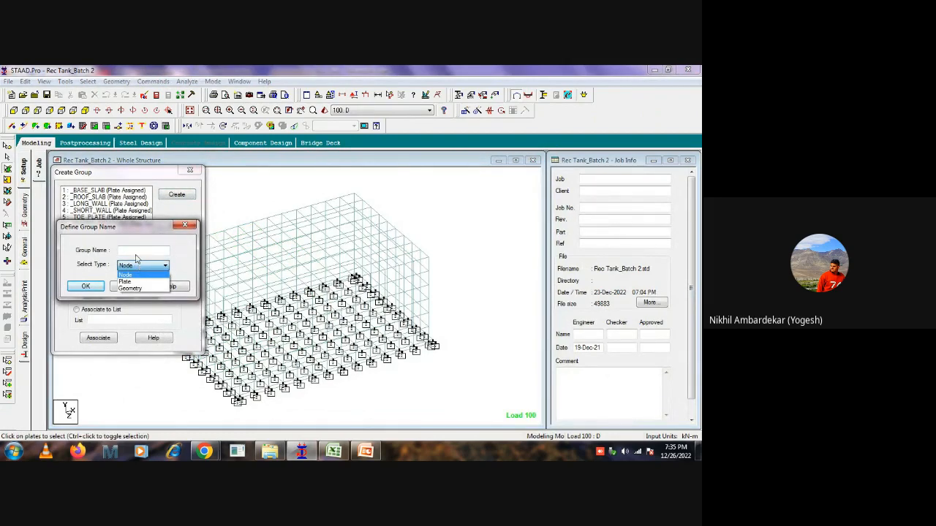
click(125, 281)
click(128, 251)
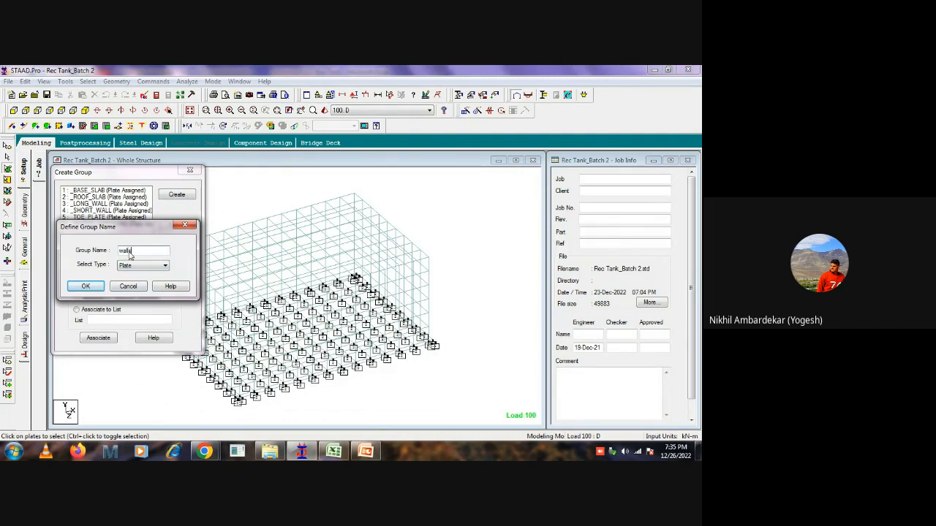
click(84, 287)
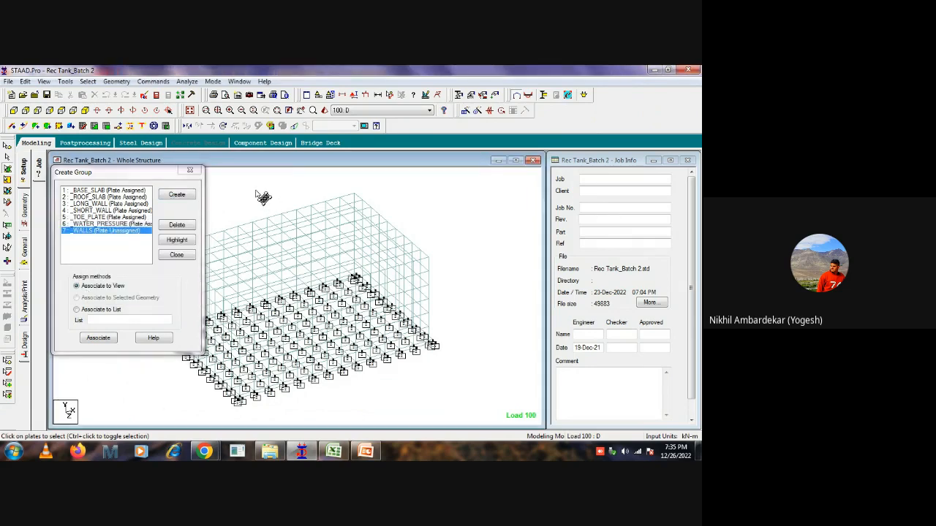
Select all tank wall plates in the front view and associate them with the _WALLS group, agreeing to delete the existing result files.
click(13, 110)
middle_drag(396, 253, 465, 256)
scroll(453, 256, down, 3)
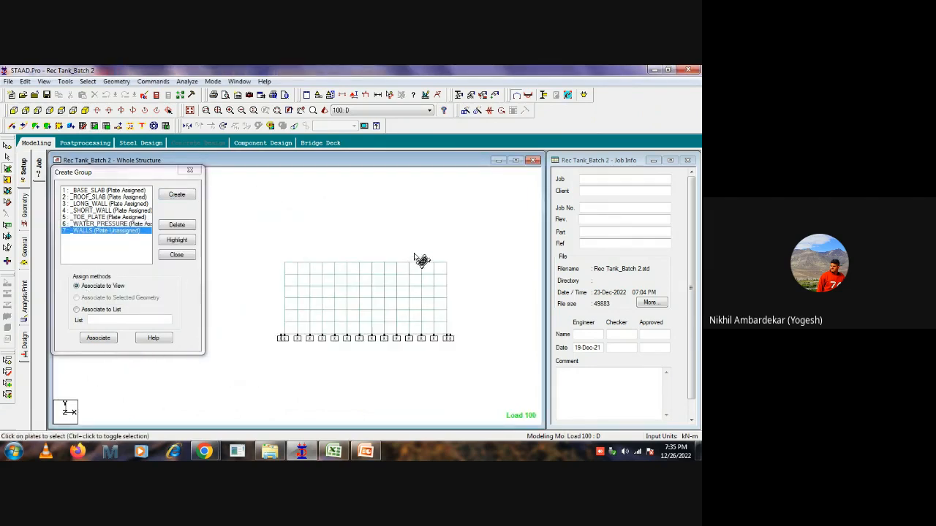
drag(453, 265, 264, 335)
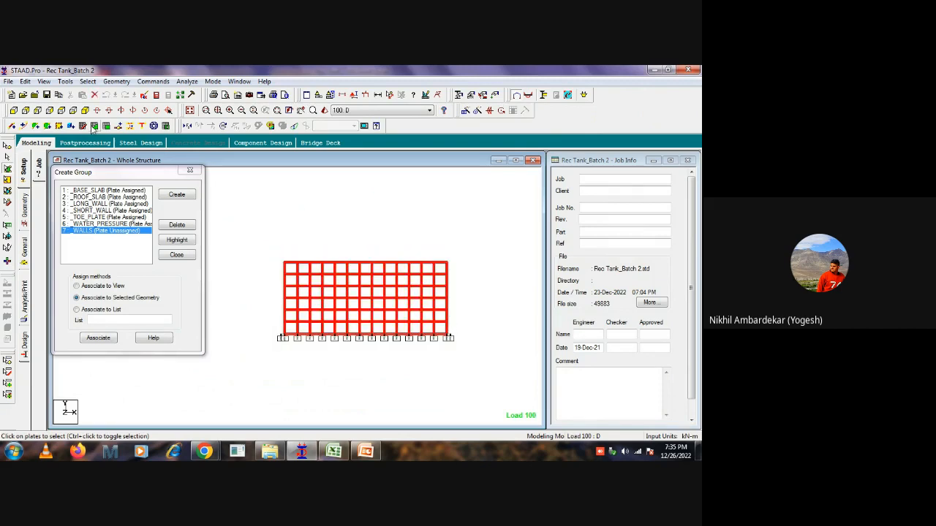
click(85, 109)
scroll(433, 284, up, 2)
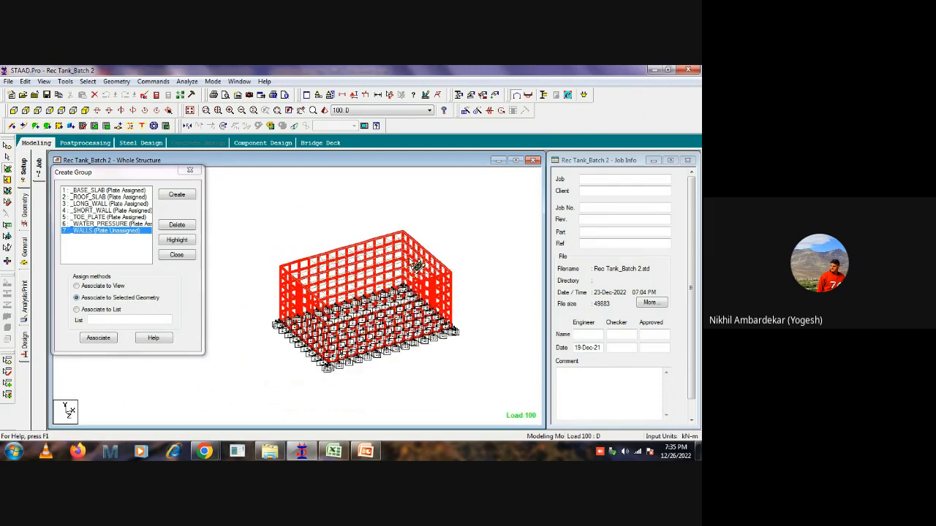
click(98, 338)
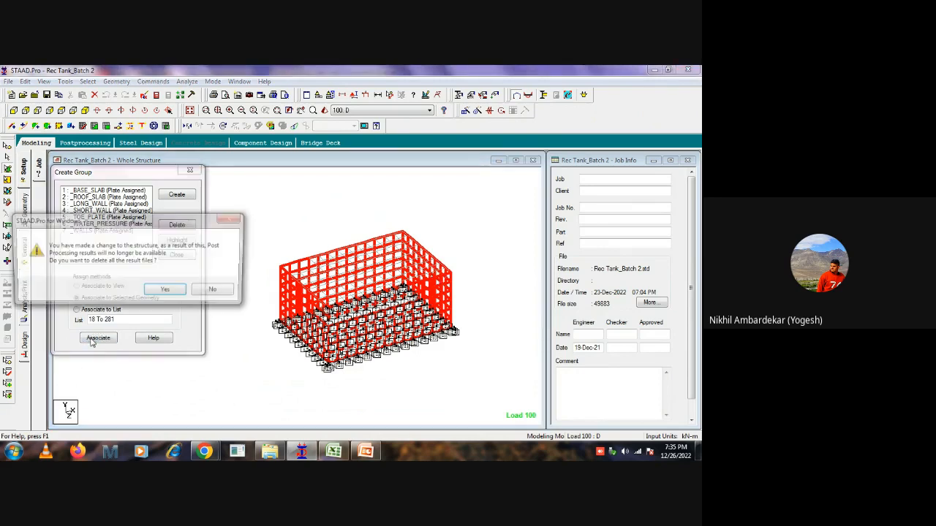
click(165, 291)
click(190, 171)
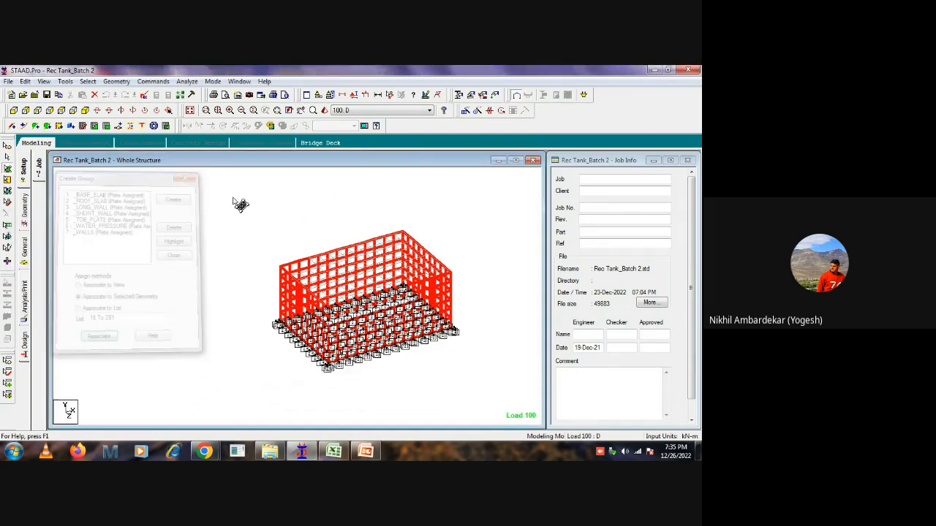
click(241, 202)
Run the analysis with the STAAD Analysis engine and close the analysis window once it completes.
click(186, 81)
click(195, 95)
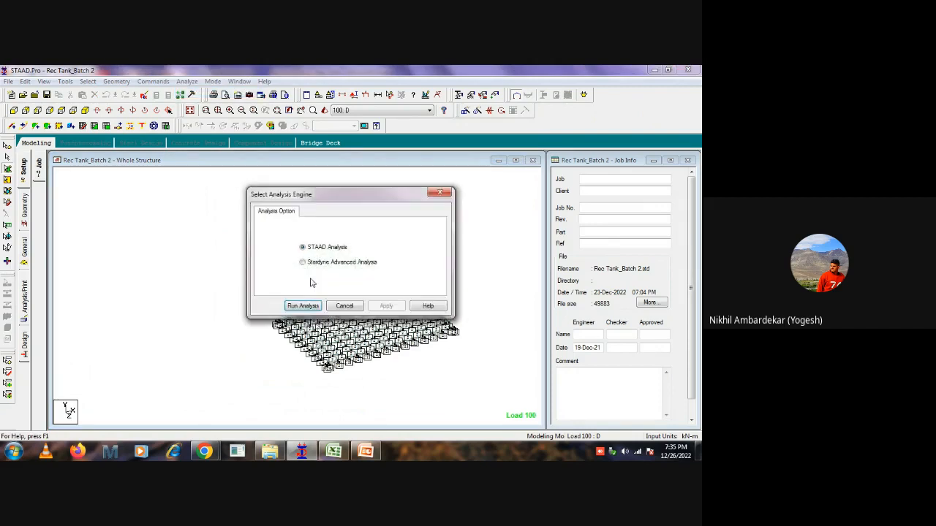
click(296, 305)
click(282, 273)
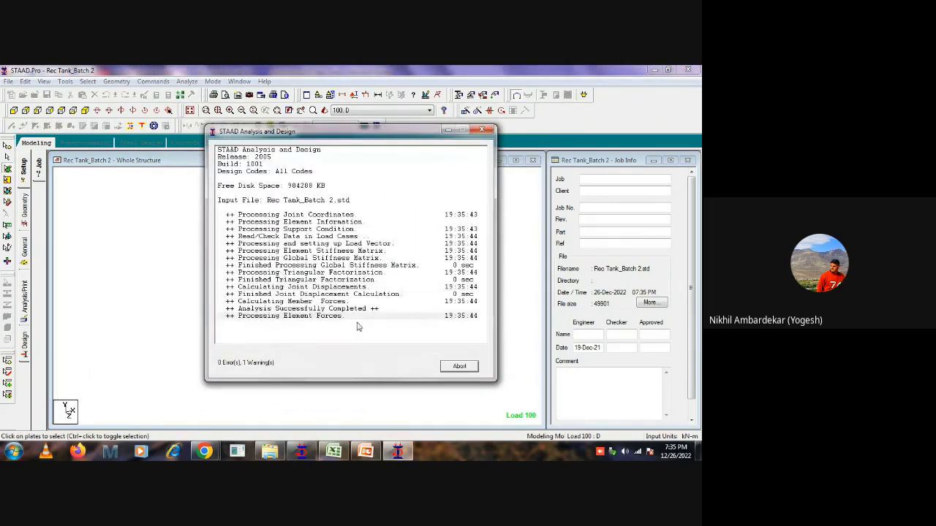
click(458, 368)
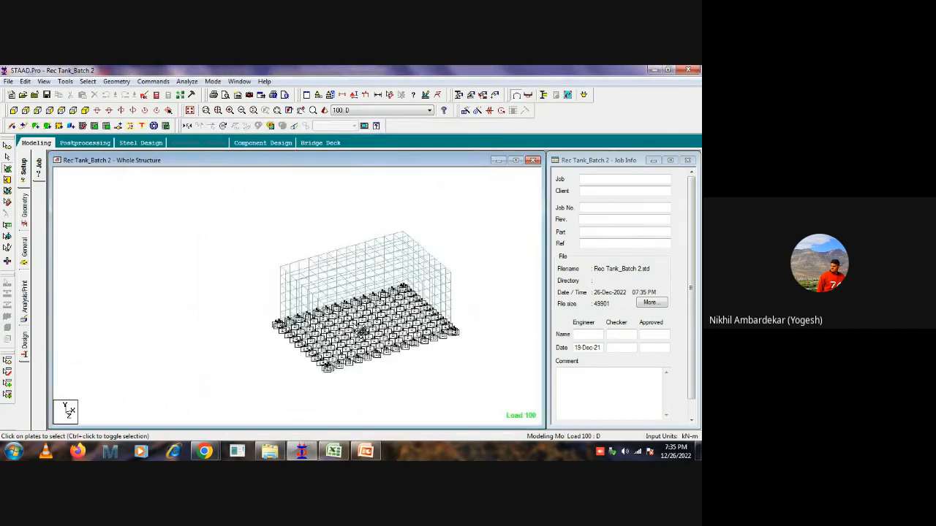
Enter postprocessing for the new results with only service load cases 100 to 103 selected.
click(85, 142)
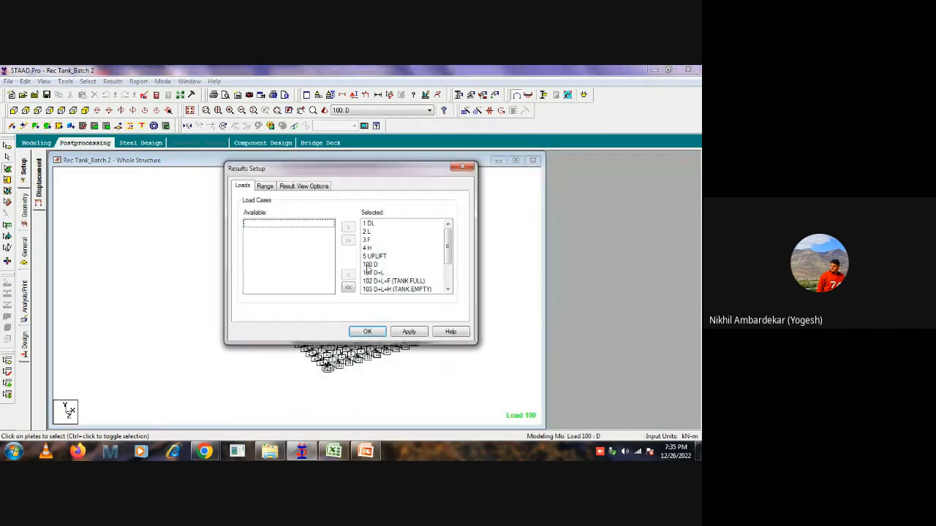
click(348, 287)
click(257, 265)
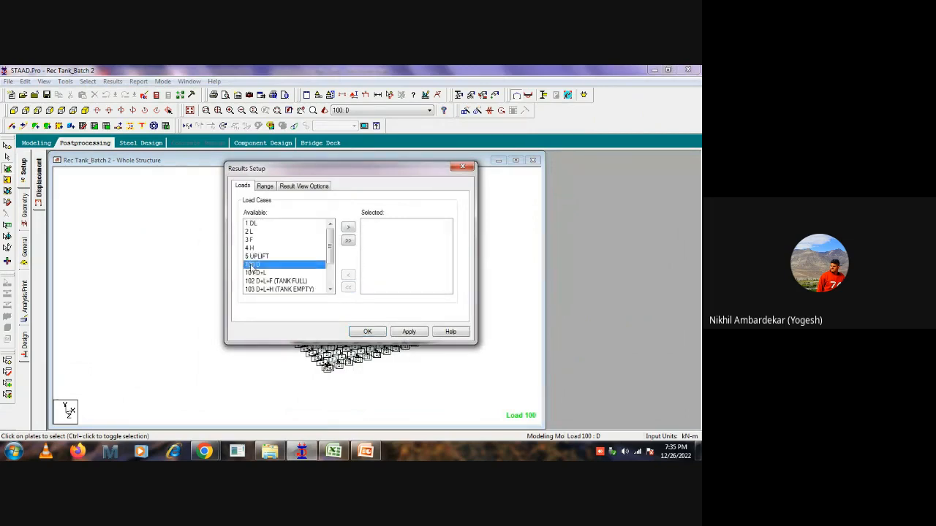
scroll(258, 277, down, 1)
scroll(258, 278, down, 1)
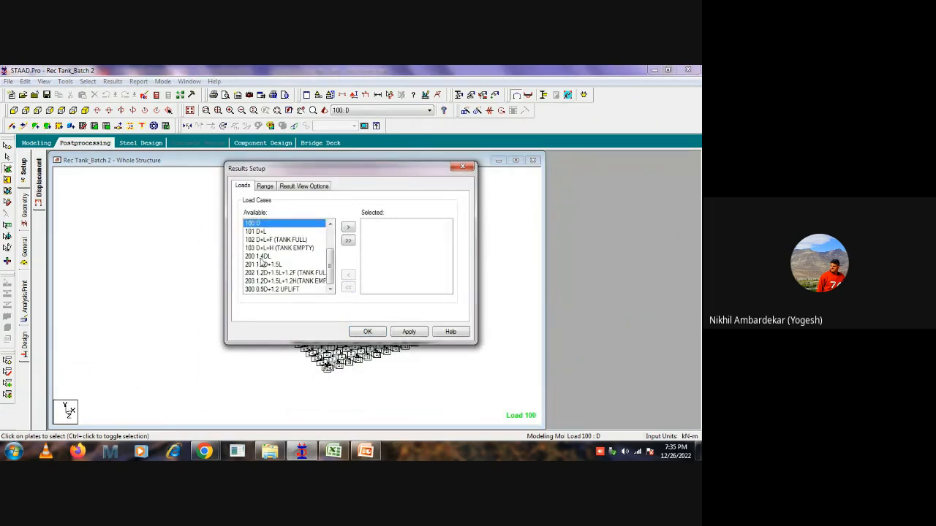
shift+click(264, 249)
click(348, 228)
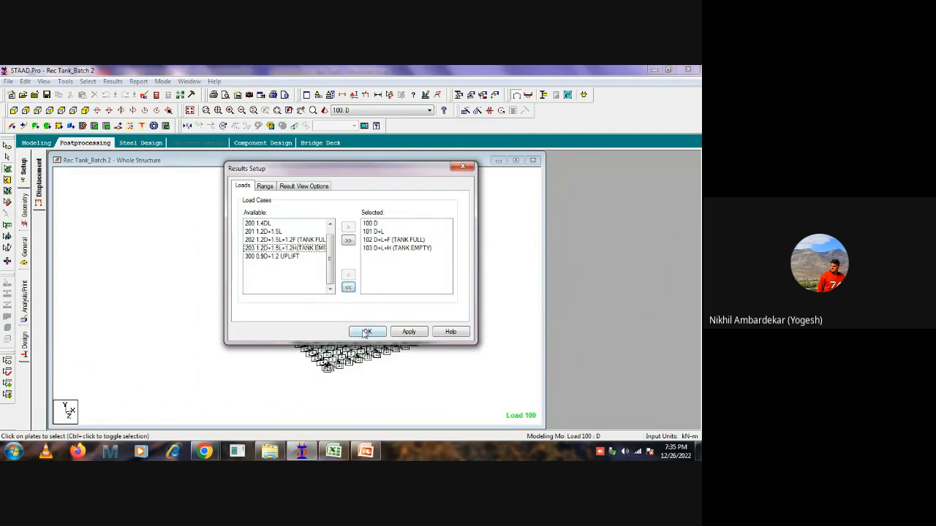
click(367, 332)
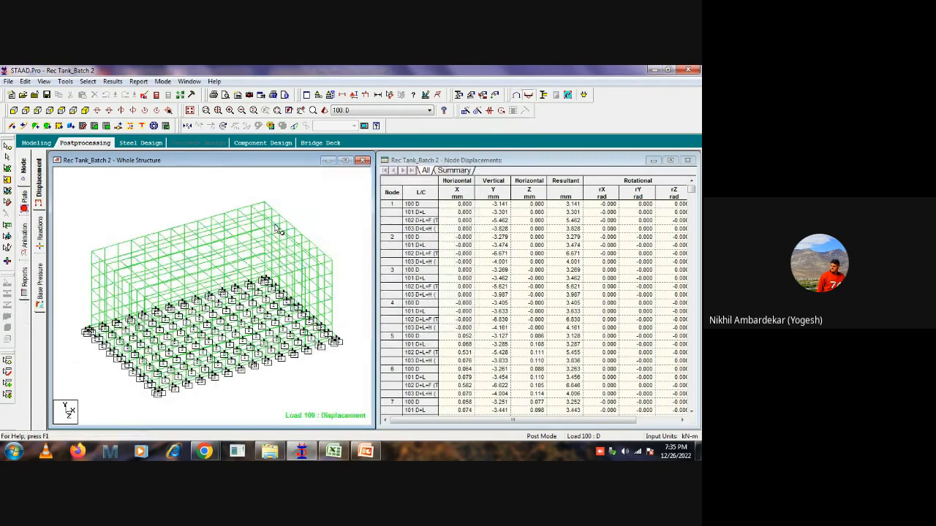
Show the node displacement summary and restrict its results range to the _WALLS group.
click(443, 172)
right_click(479, 184)
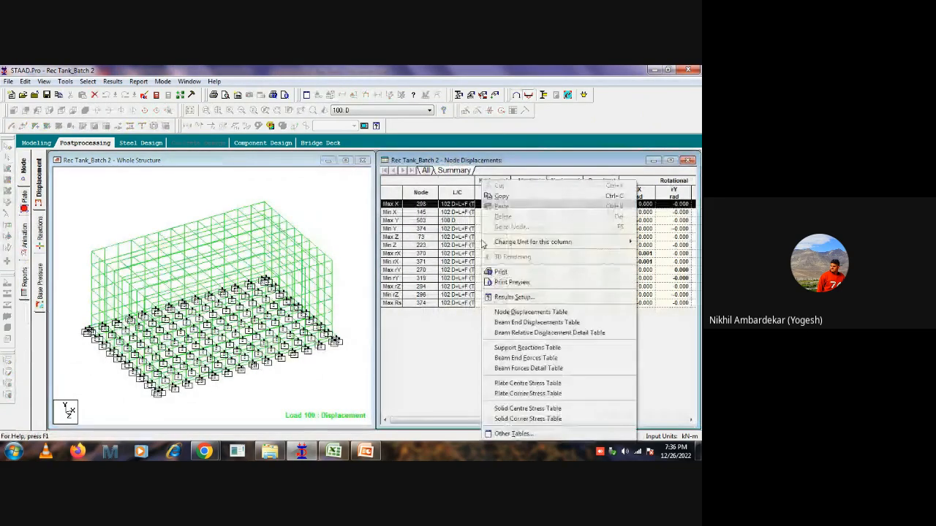
click(505, 295)
click(264, 186)
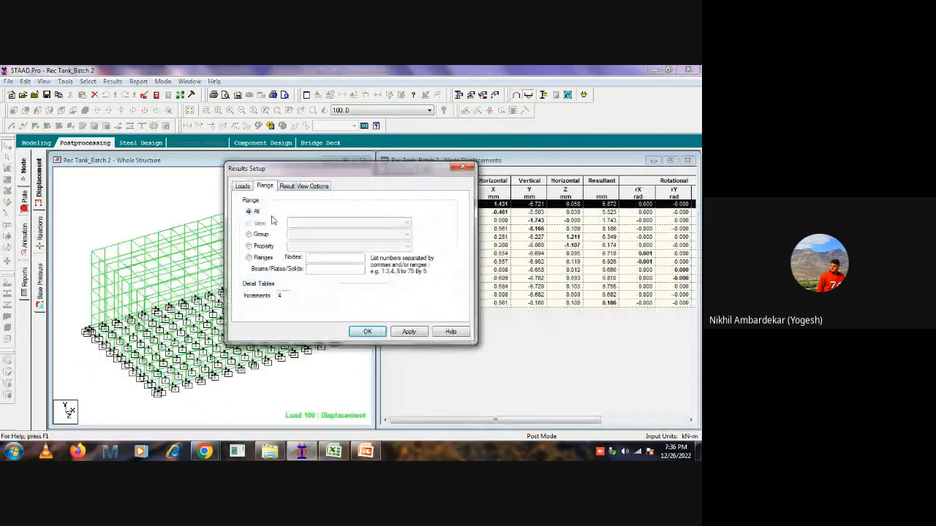
click(256, 234)
click(316, 236)
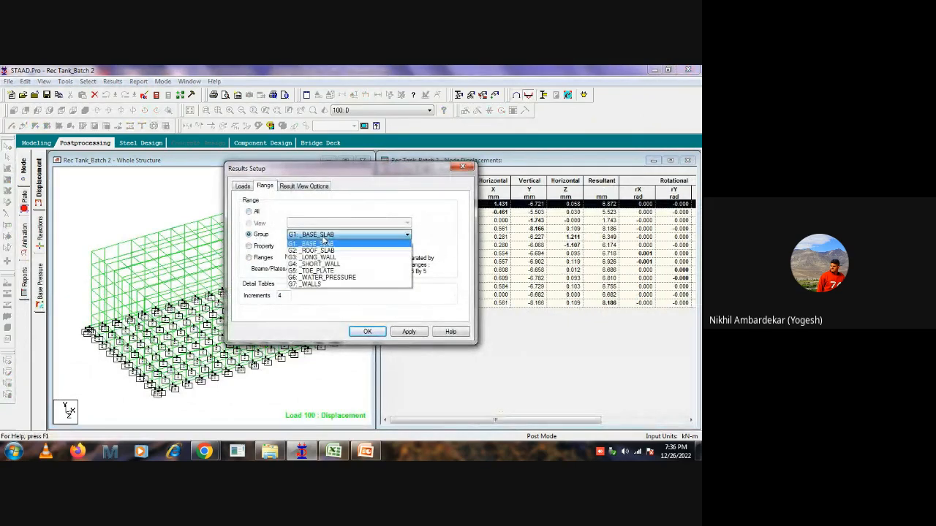
click(316, 286)
click(367, 332)
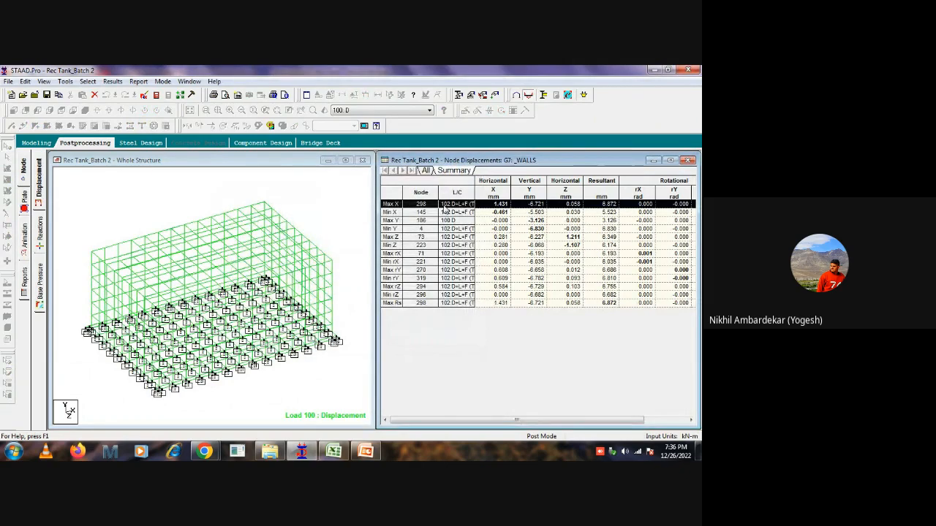
Copy the entire wall displacement summary table and switch to the Rec Tank workbook in Excel.
click(391, 186)
right_click(391, 186)
click(408, 193)
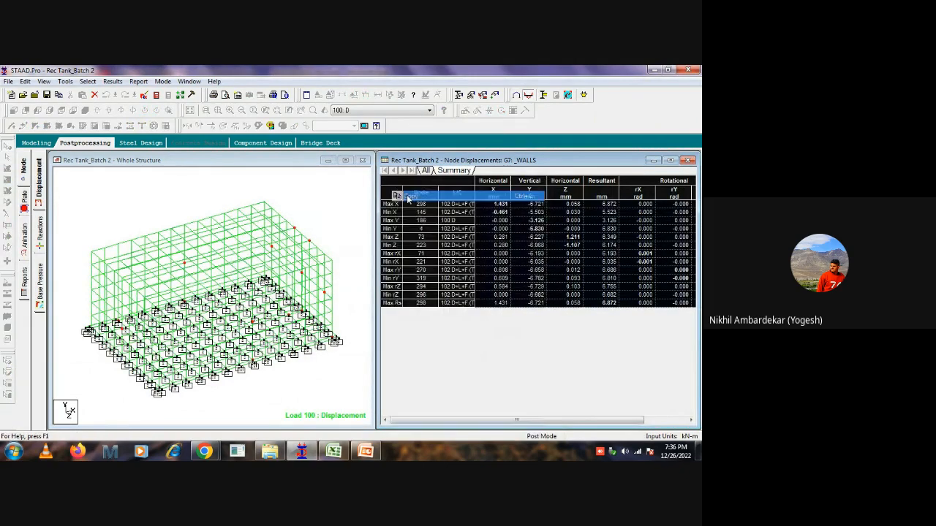
click(334, 451)
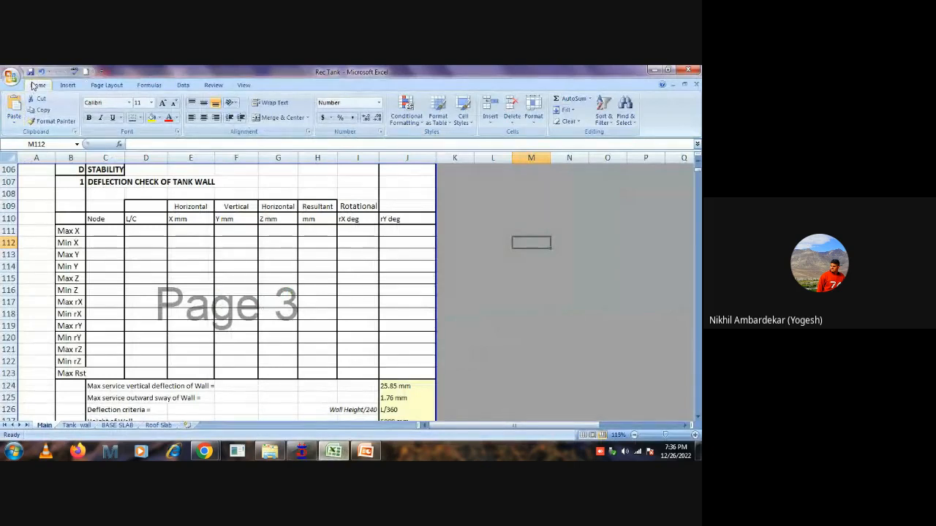
Try pasting the copied table at M112 beside the deflection check table, and remove it again.
click(14, 106)
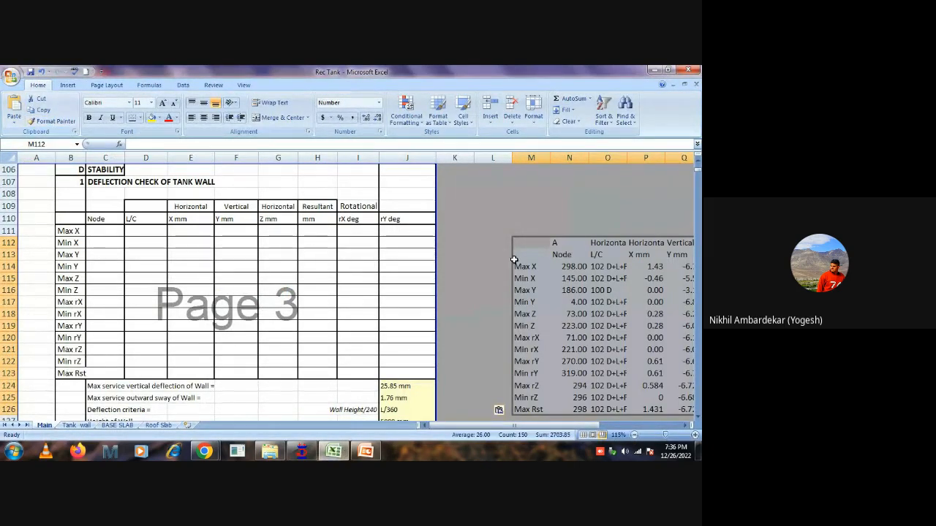
key(Delete)
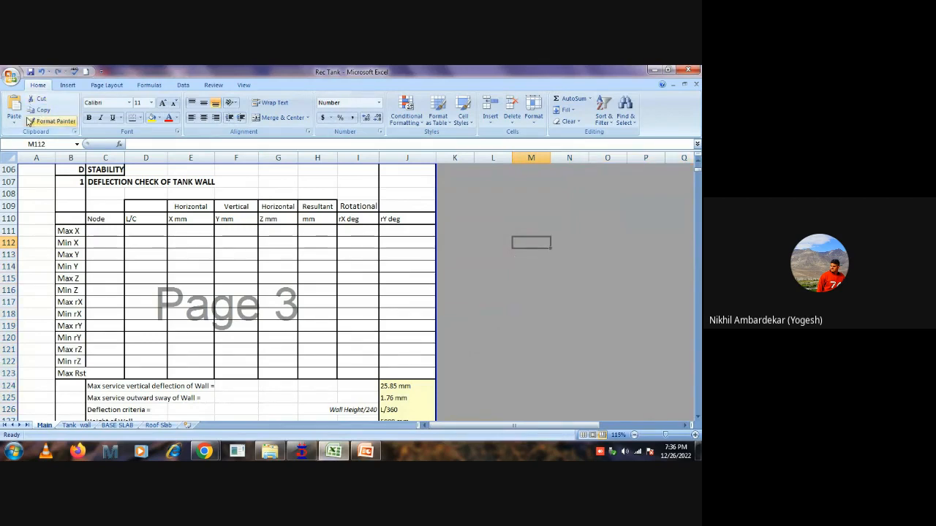
click(13, 124)
Create a new blank workbook and paste the copied displacement summary table starting at cell E3.
click(11, 76)
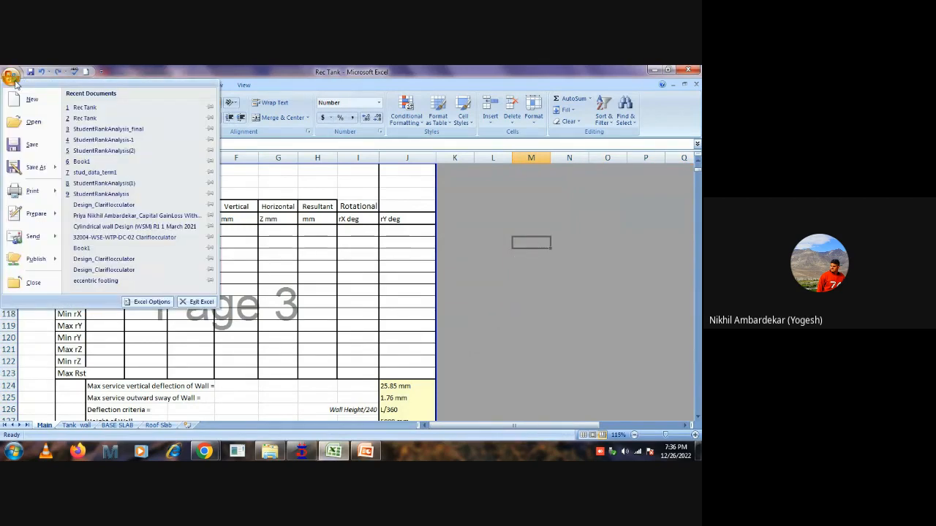
click(31, 102)
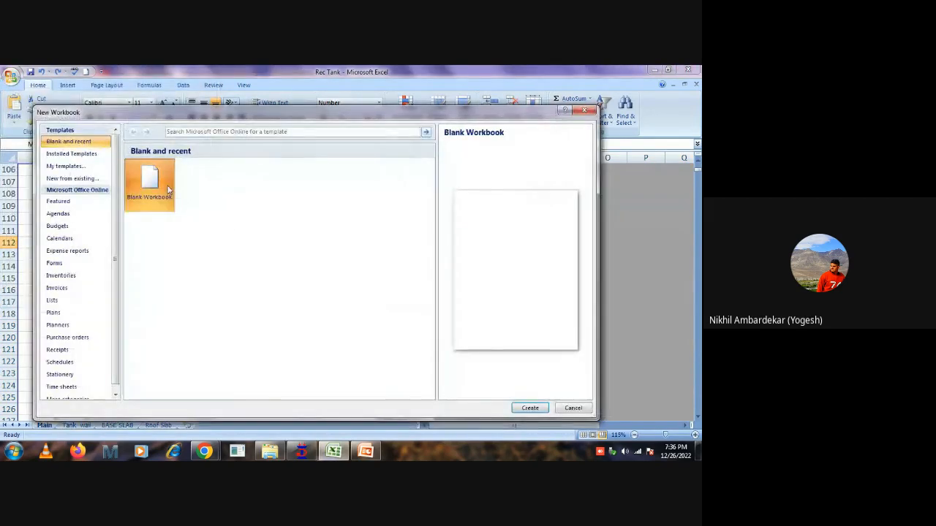
click(528, 407)
click(174, 189)
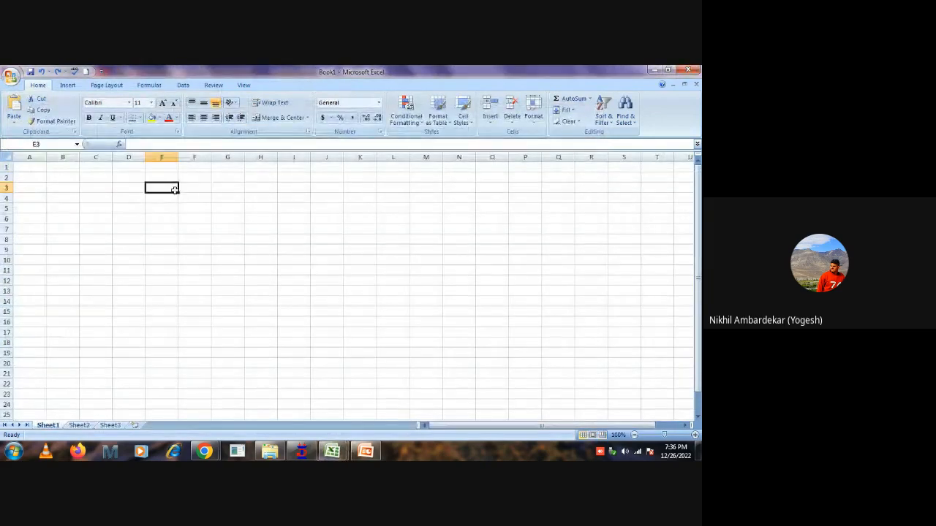
key(ctrl+v)
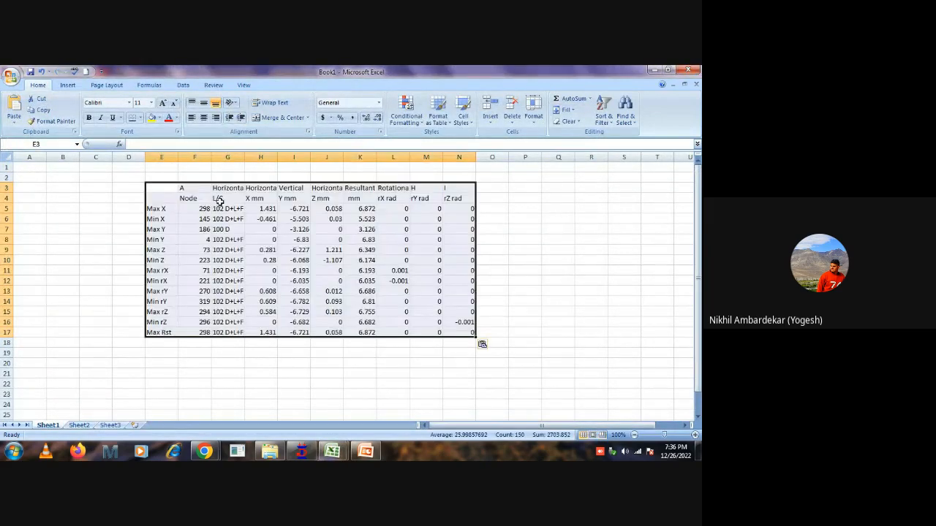
Label the pasted table by entering wall def in cell P9.
click(527, 248)
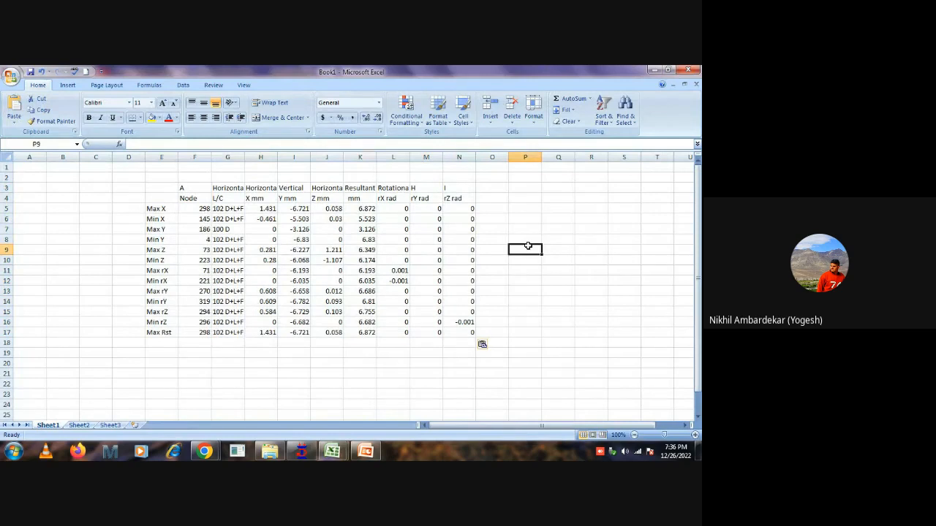
text(wall)
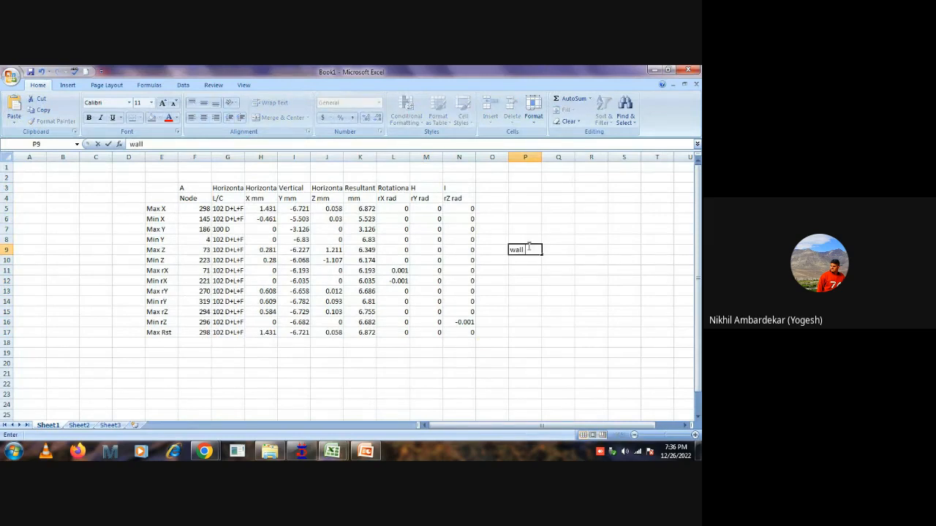
text( def)
click(657, 373)
Copy the displacement data in F5:N17, without headers and row labels, and switch to the Rec Tank workbook.
drag(198, 209, 455, 331)
key(ctrl+c)
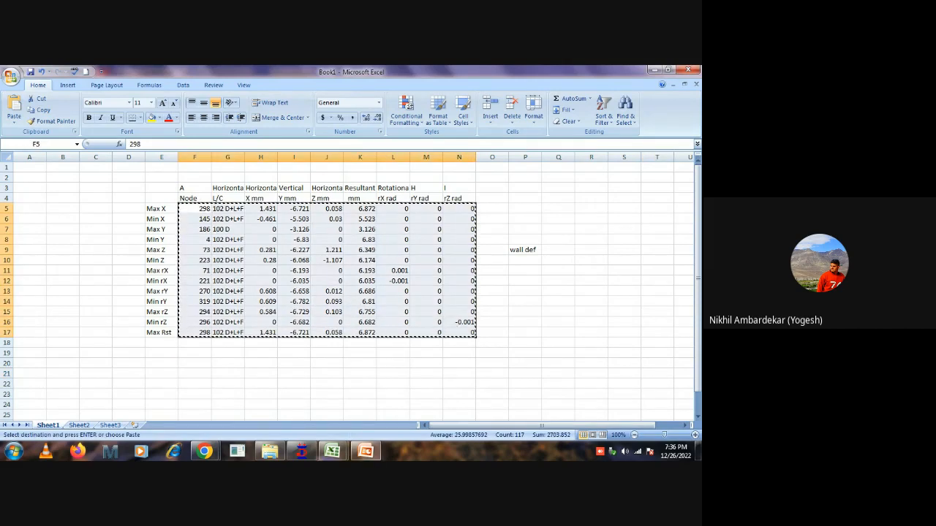
mouse_move(332, 451)
click(294, 417)
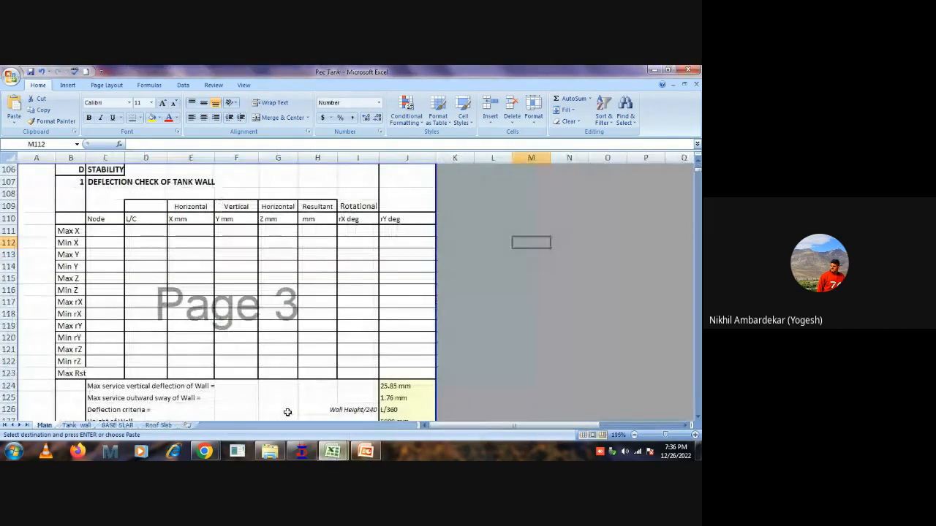
Paste the copied data as values only into the tank wall deflection check table, starting at C111.
click(99, 231)
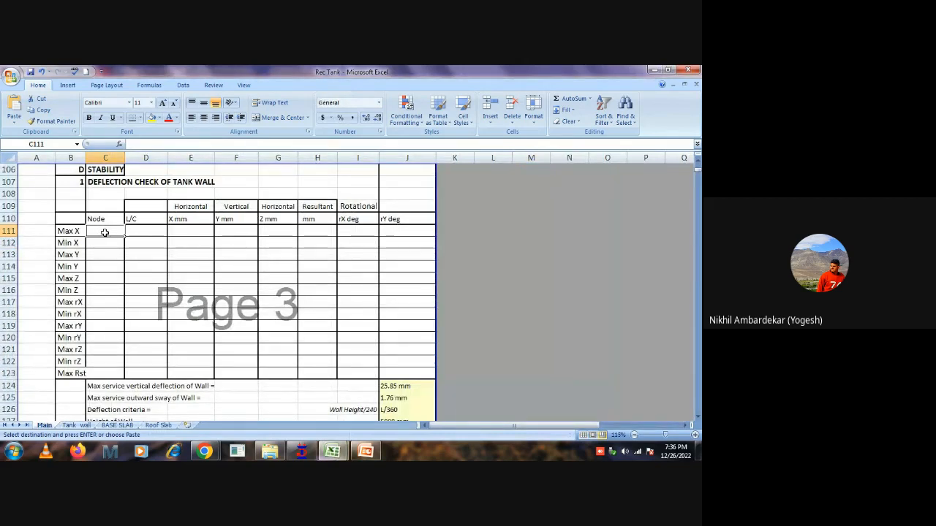
right_click(106, 233)
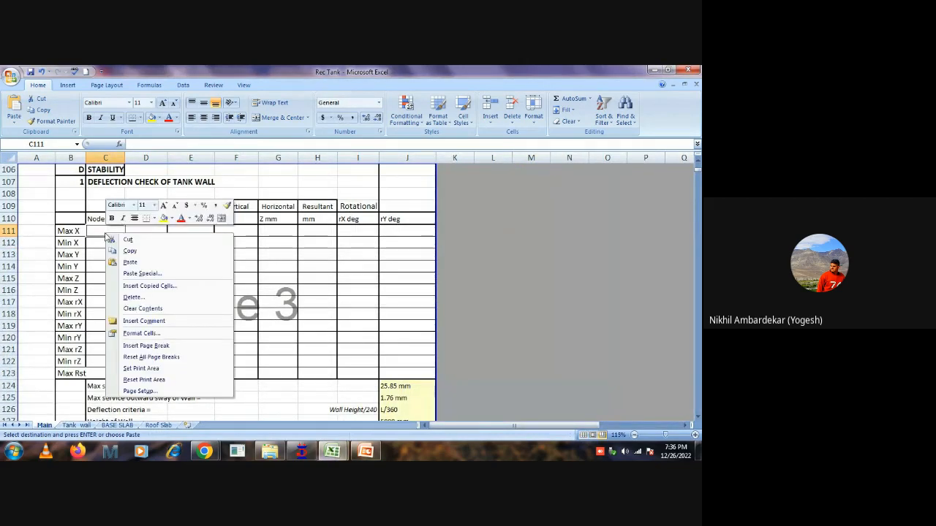
click(144, 276)
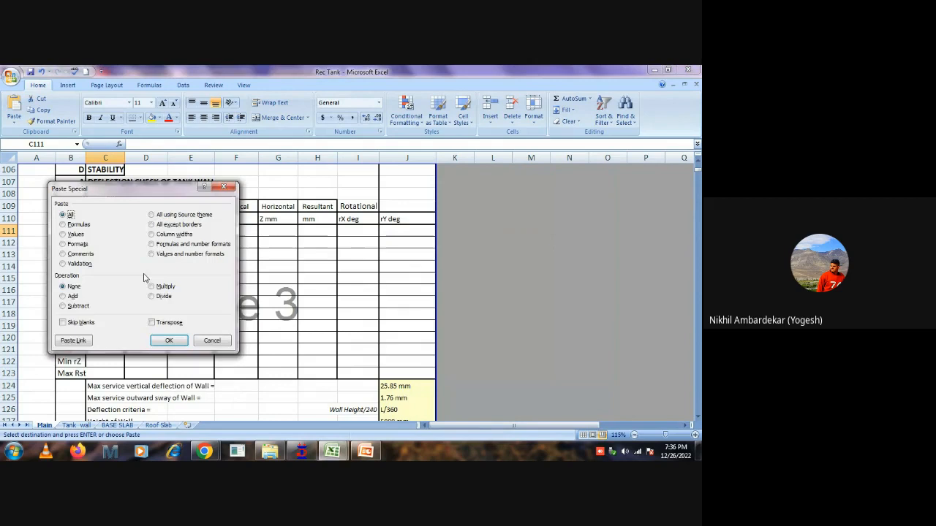
click(70, 234)
click(169, 341)
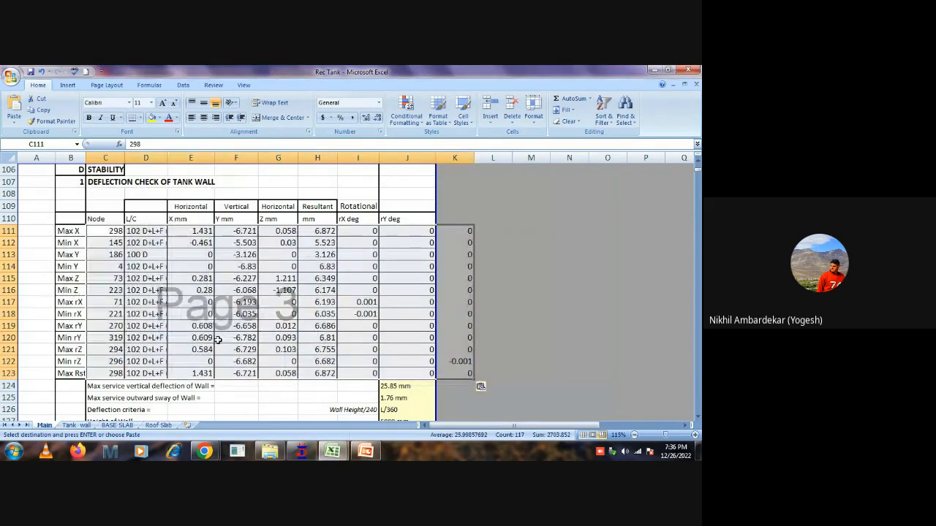
click(569, 290)
Enter 13.00 mm as the wall's maximum service vertical deflection and 6.22 mm as its maximum outward sway.
scroll(478, 315, down, 2)
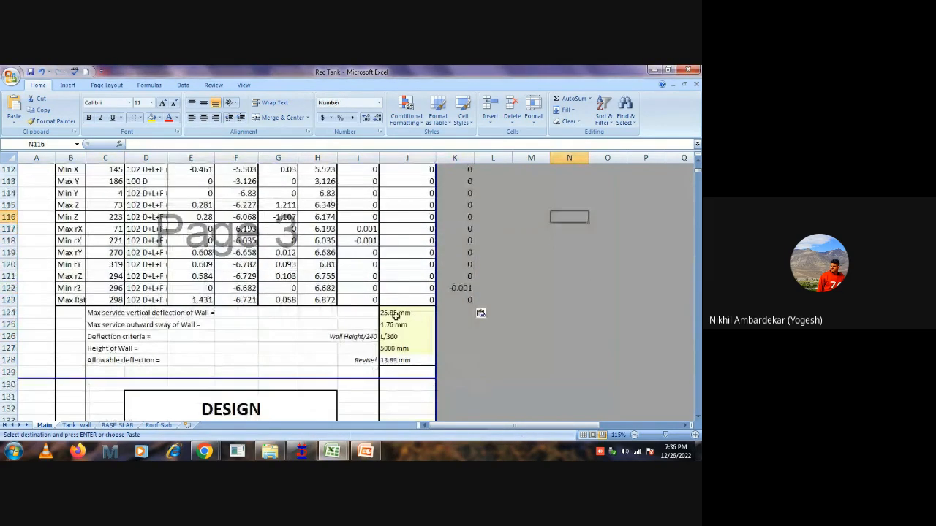
scroll(397, 350, up, 1)
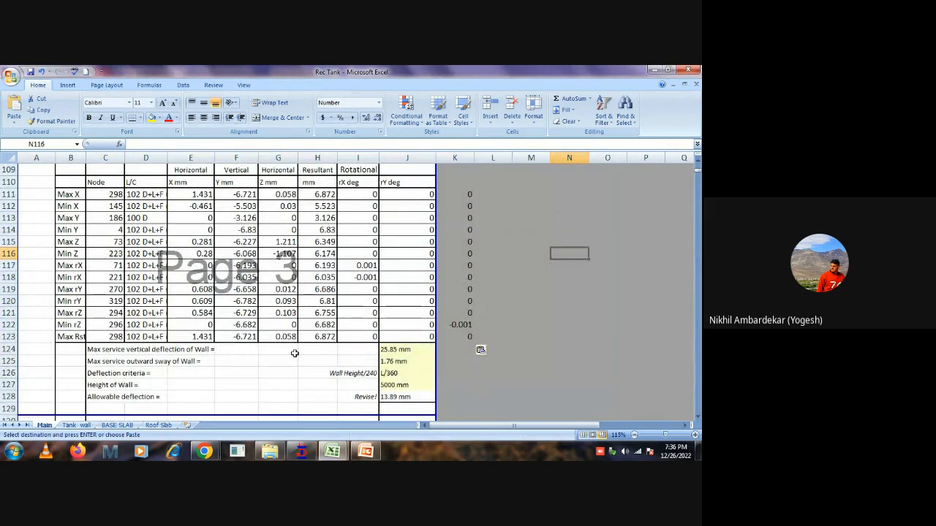
click(407, 350)
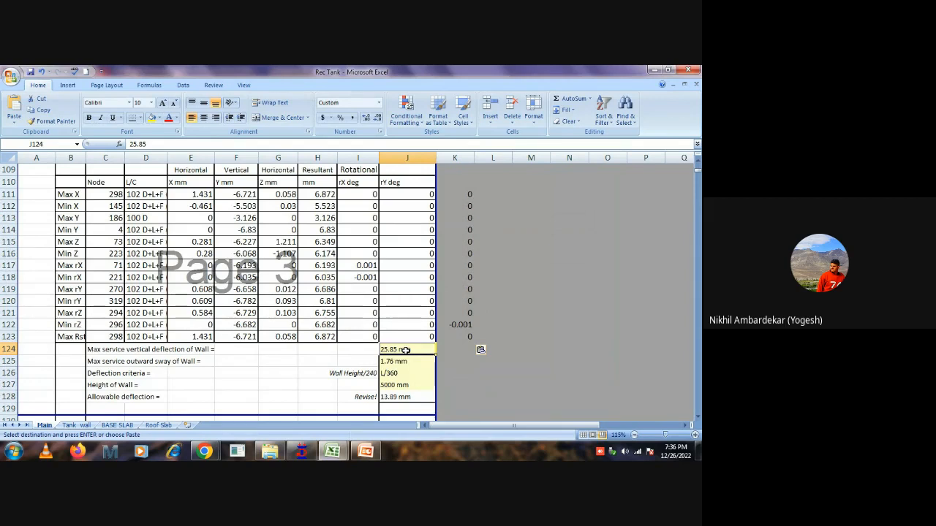
text(13)
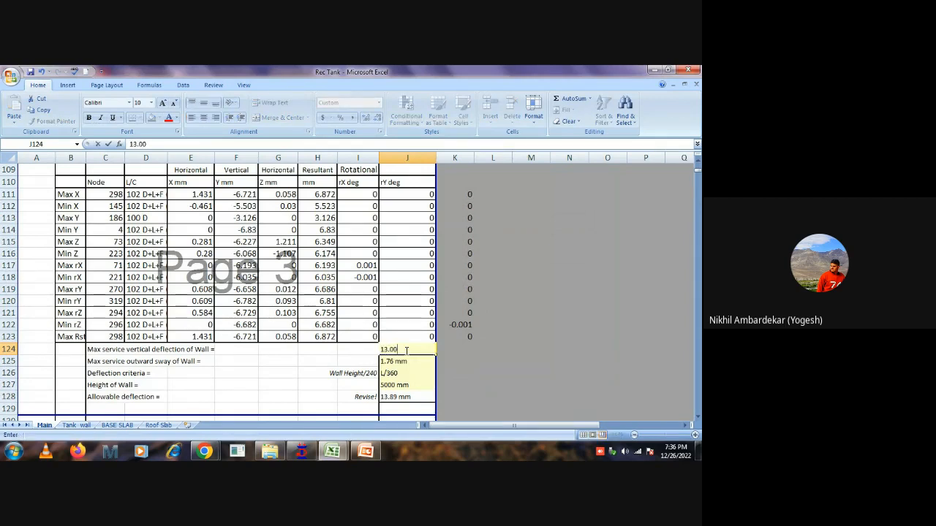
text(.00)
key(Return)
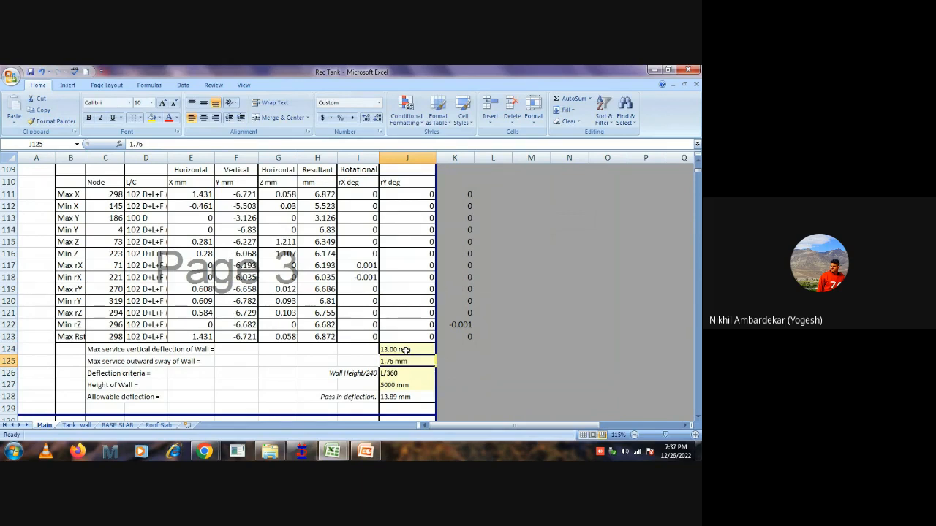
text(6.22)
key(Return)
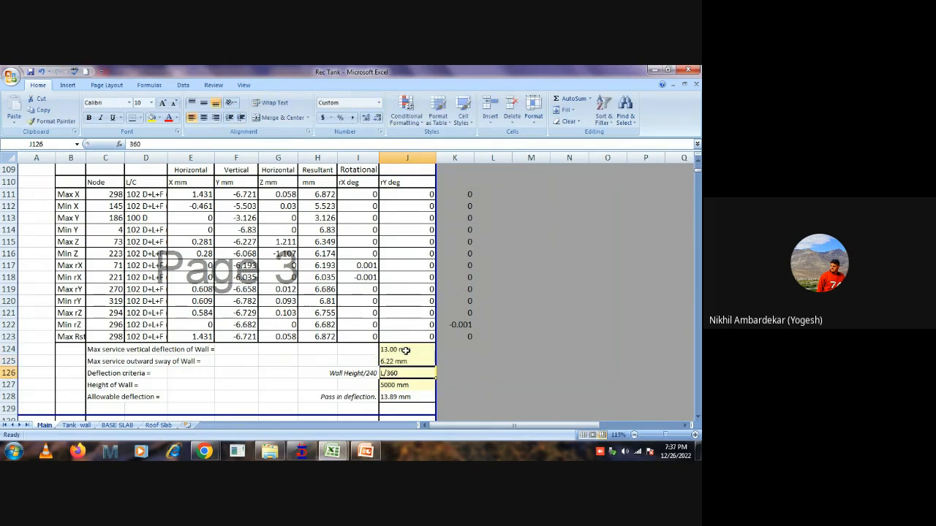
key(Return)
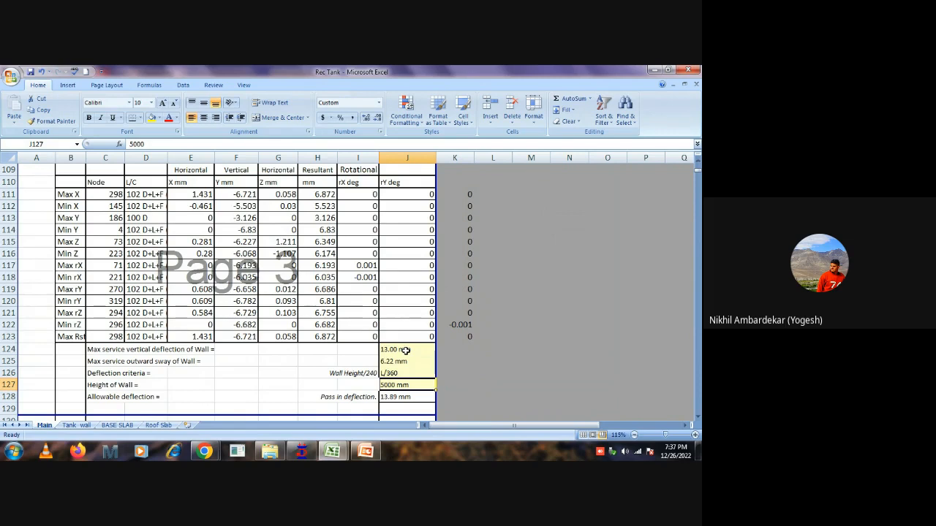
key(Return)
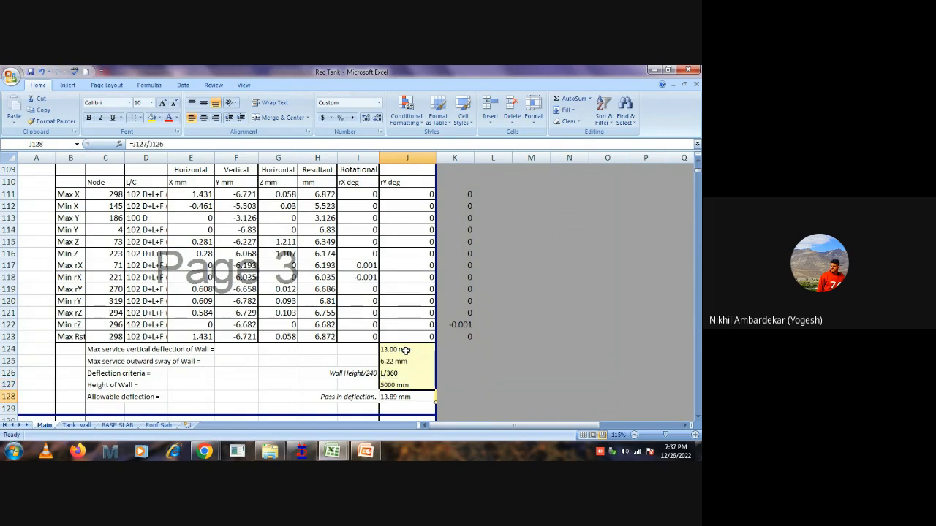
Set the wall's maximum service vertical deflection to 6.22 mm and its maximum outward sway to 1.43 mm.
click(406, 351)
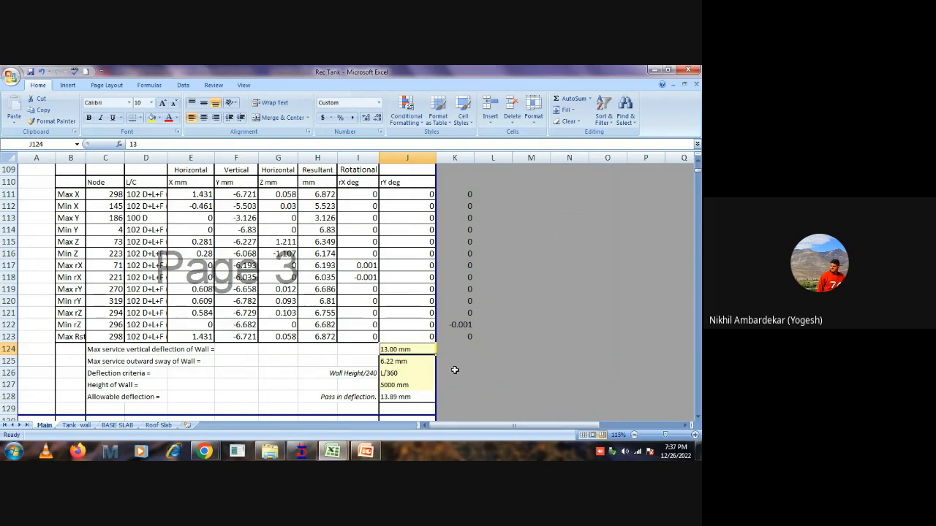
text(6.22)
key(Return)
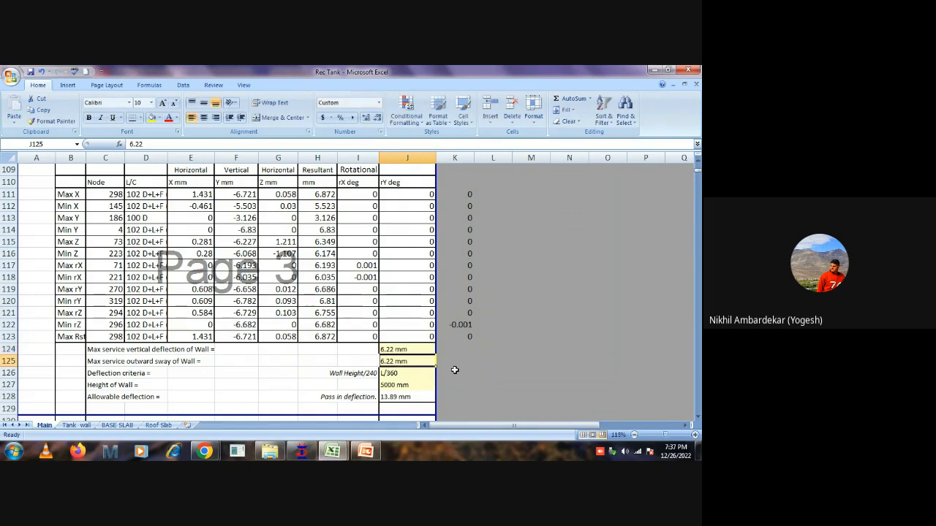
text(1.43)
key(Return)
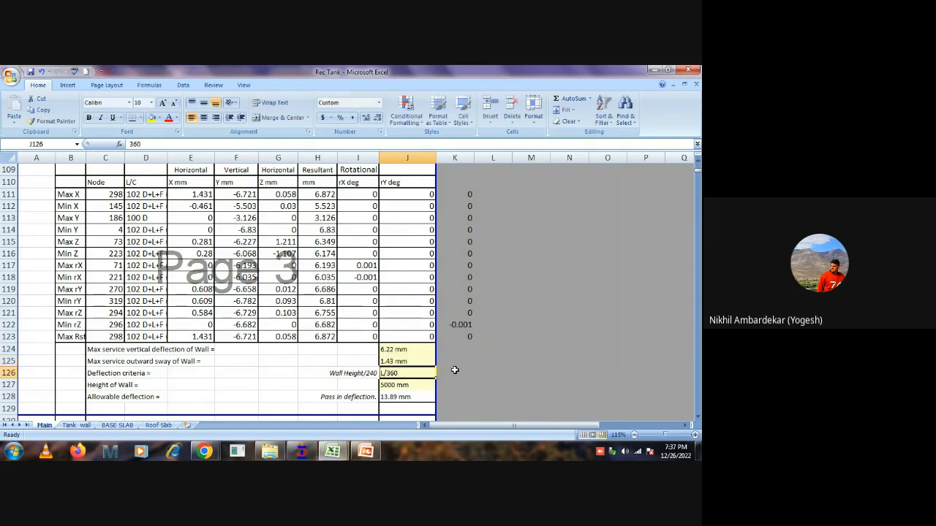
scroll(401, 371, down, 1)
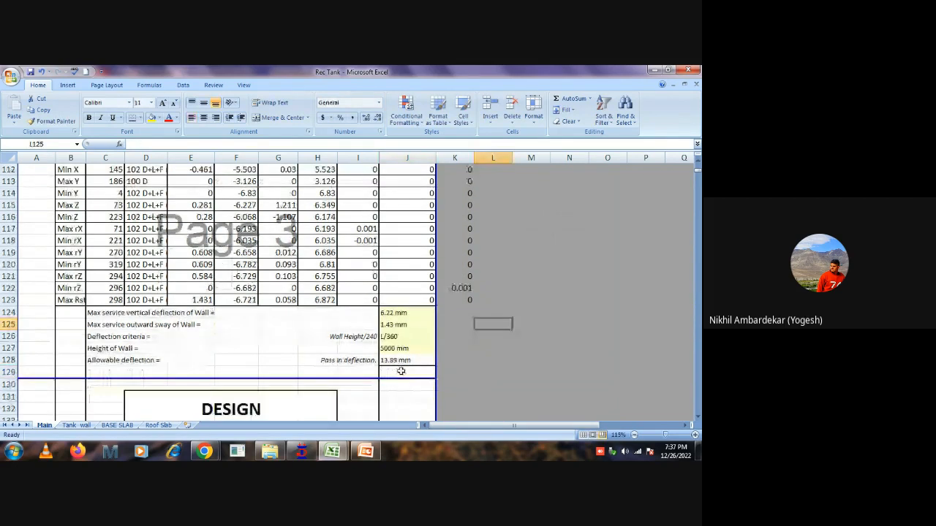
click(491, 347)
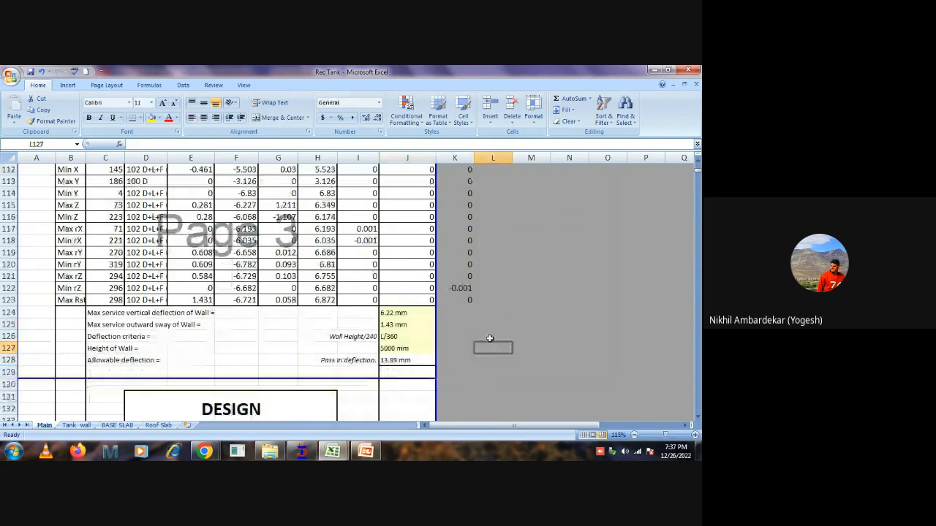
Review the design parameters in section E: concrete and steel grades, elastic moduli, modular ratio, permissible stresses and minimum reinforcement.
scroll(302, 311, down, 6)
scroll(301, 310, down, 12)
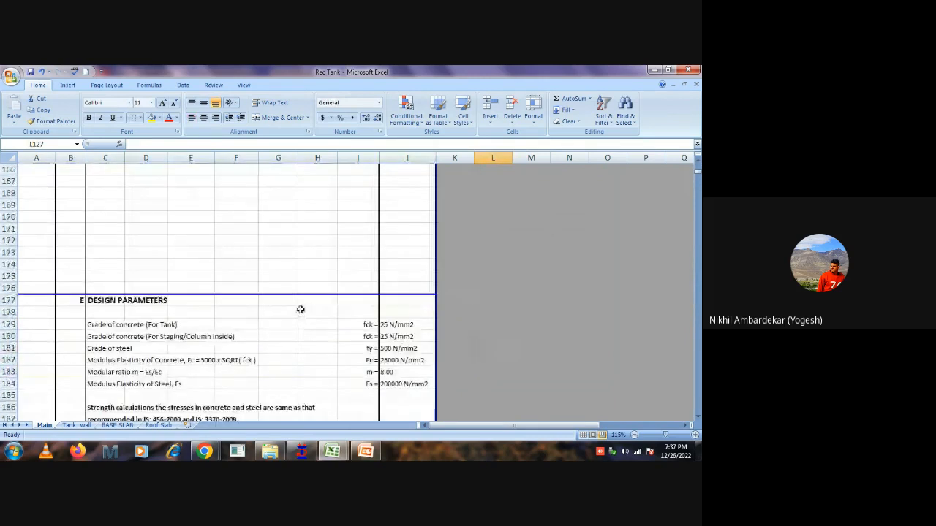
scroll(300, 309, down, 7)
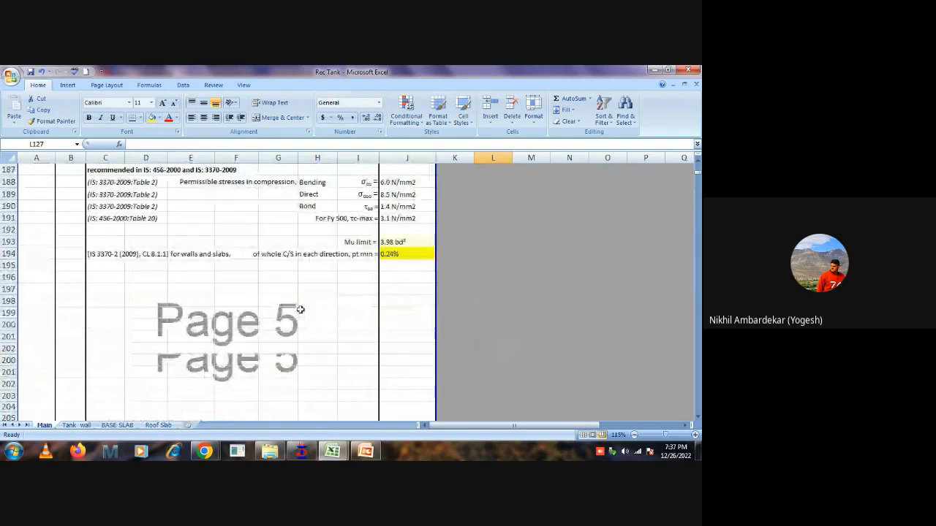
scroll(300, 310, up, 6)
drag(387, 289, 402, 312)
click(400, 325)
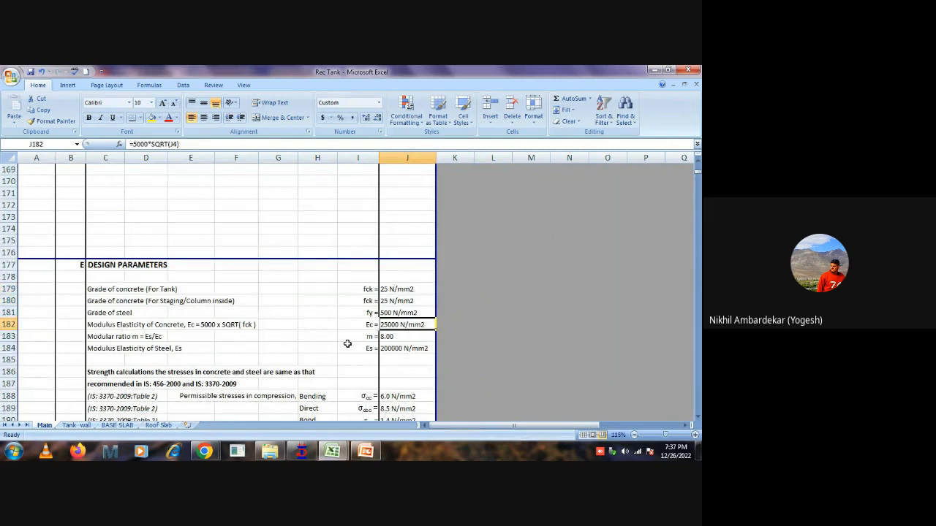
click(380, 337)
click(401, 349)
click(400, 287)
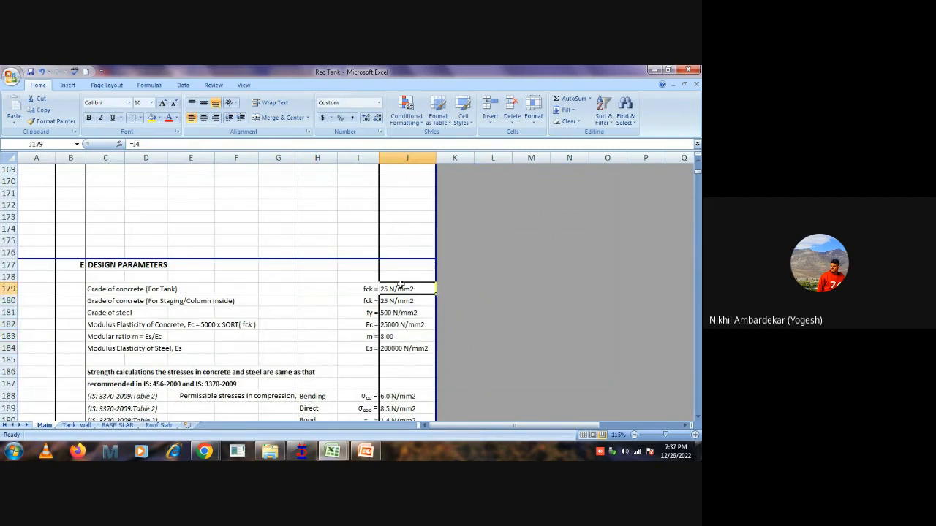
drag(400, 285, 407, 347)
click(494, 326)
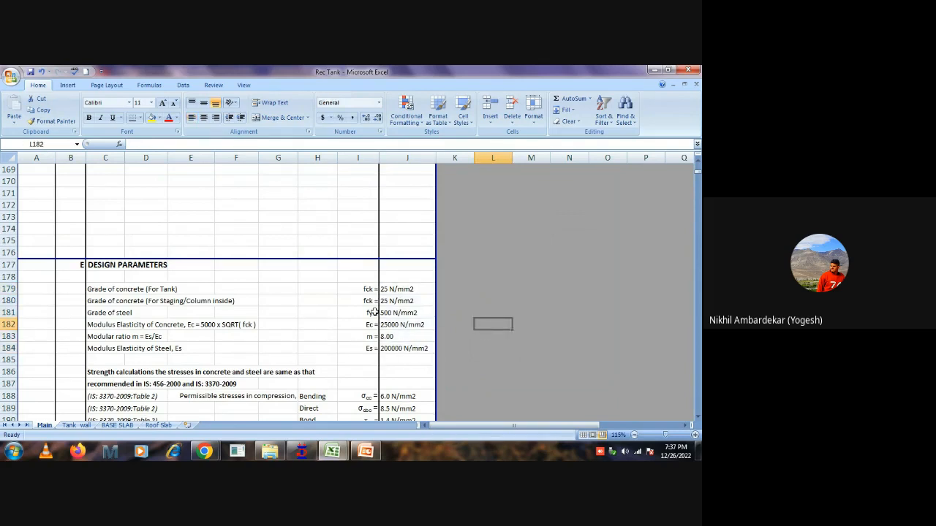
scroll(374, 312, up, 16)
scroll(374, 312, up, 20)
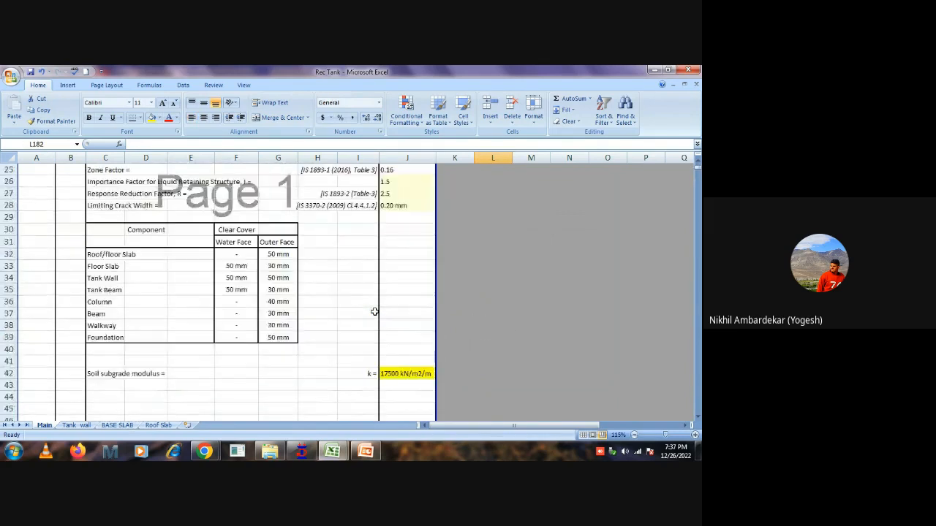
scroll(375, 313, down, 20)
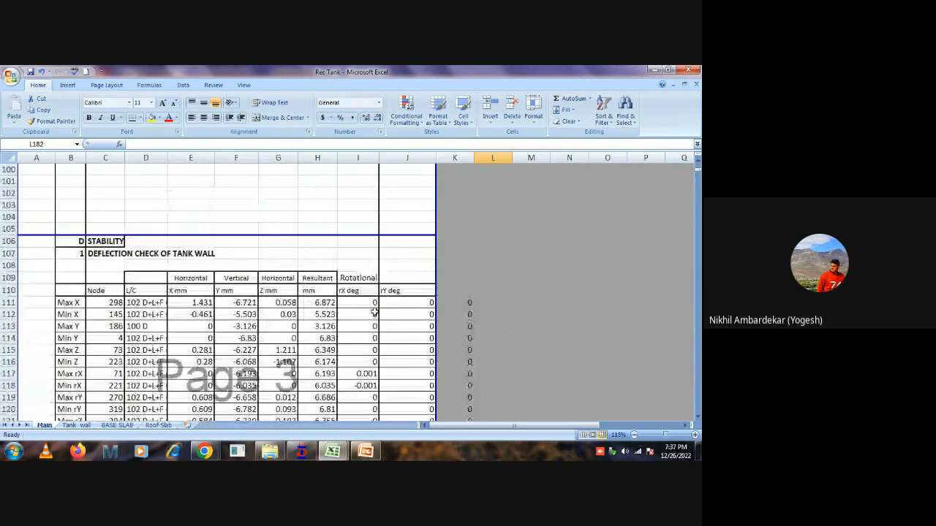
scroll(374, 312, down, 20)
scroll(375, 312, up, 3)
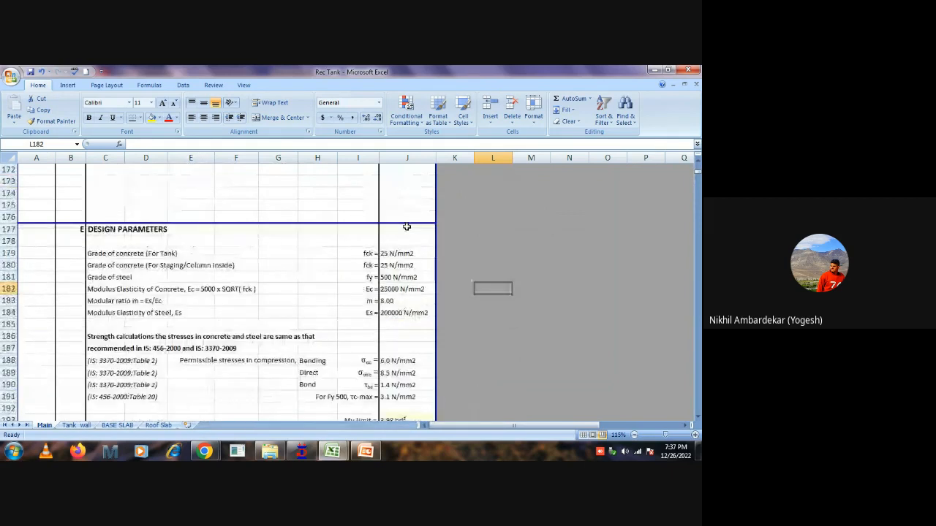
scroll(400, 351, down, 3)
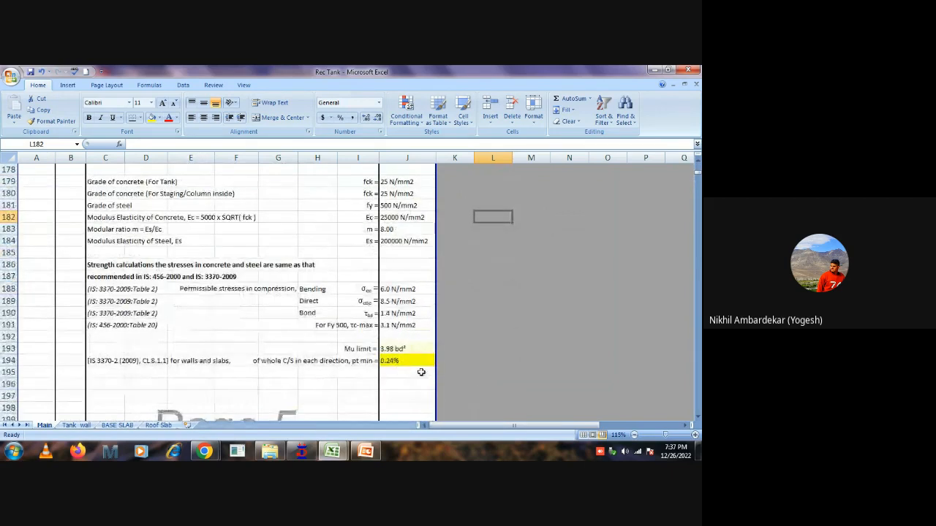
Clear the existing STAAD group analysis results in C274:K289 of the Design of Walls table.
scroll(427, 341, down, 14)
scroll(404, 328, down, 14)
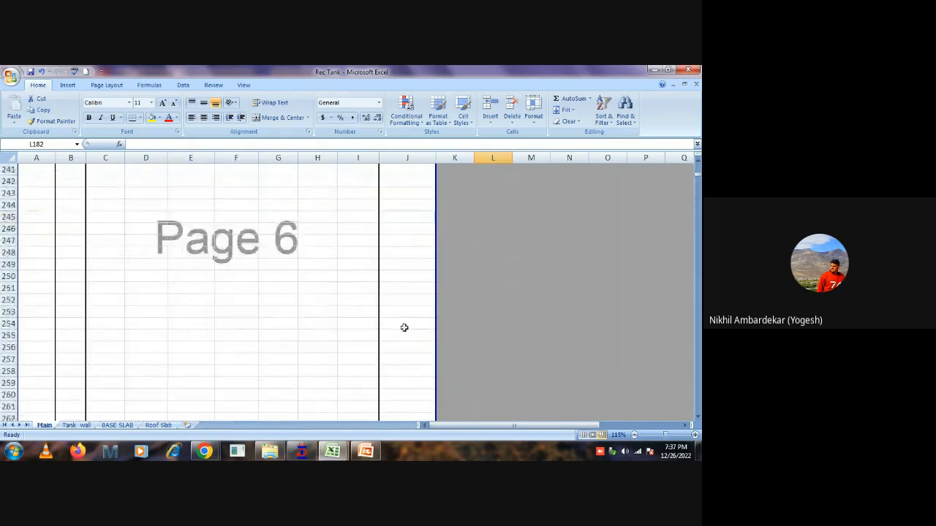
scroll(217, 259, down, 2)
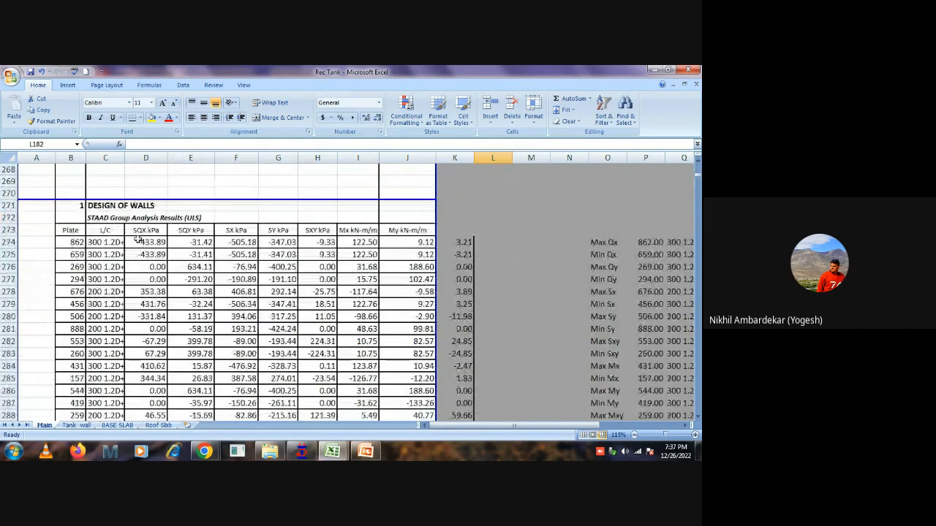
scroll(233, 253, down, 1)
drag(102, 206, 451, 391)
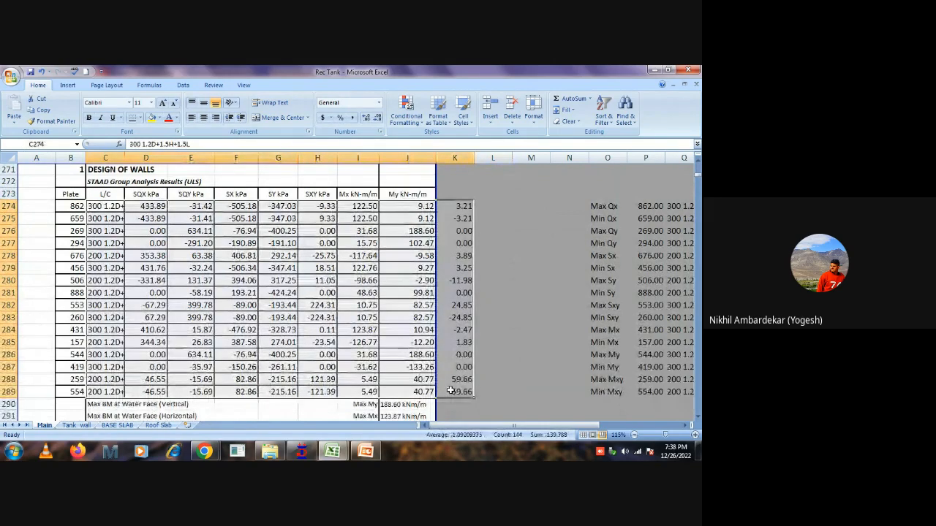
key(Delete)
click(509, 235)
scroll(499, 261, down, 2)
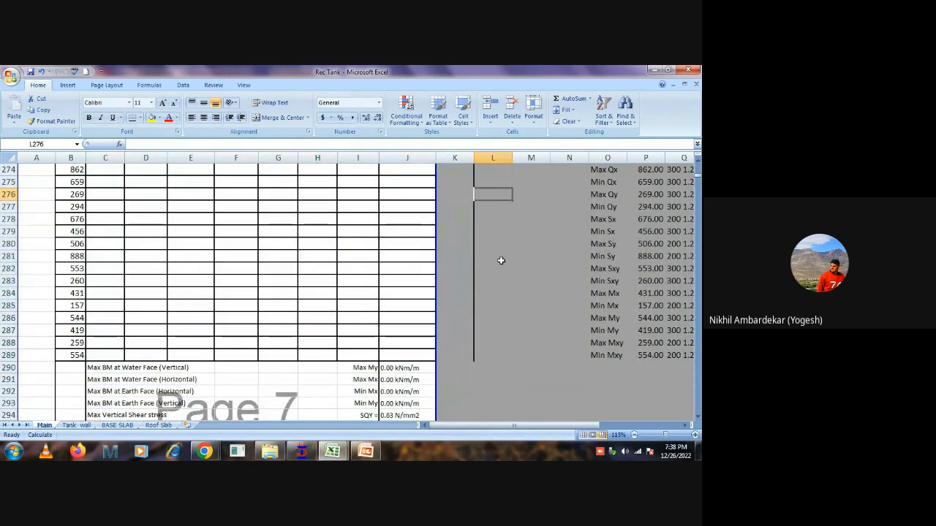
scroll(500, 260, up, 3)
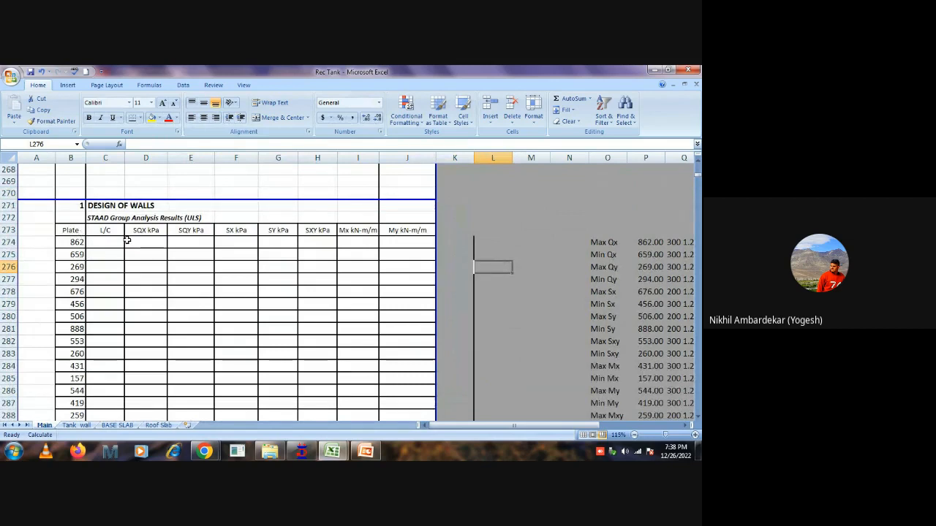
Clear the plate numbers in B274:B289 of the Design of Walls table.
drag(73, 242, 67, 368)
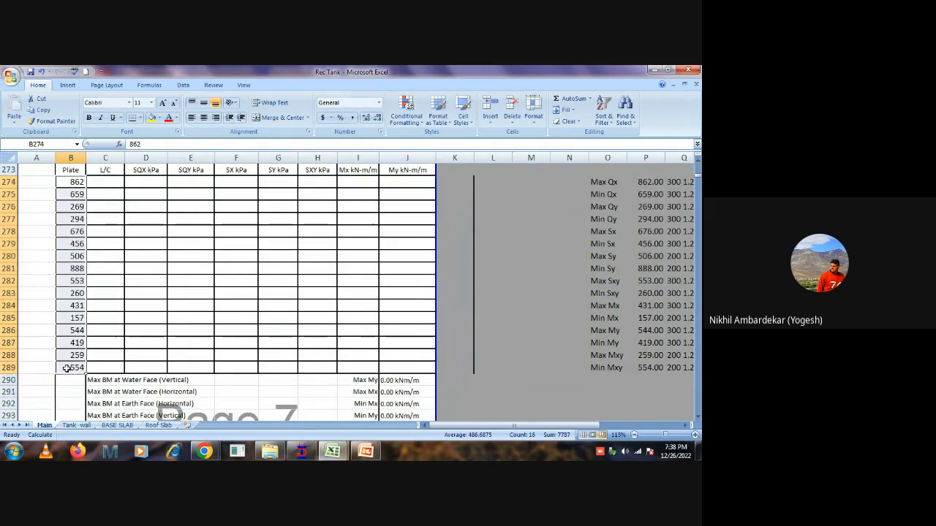
key(Delete)
click(542, 243)
scroll(526, 232, up, 3)
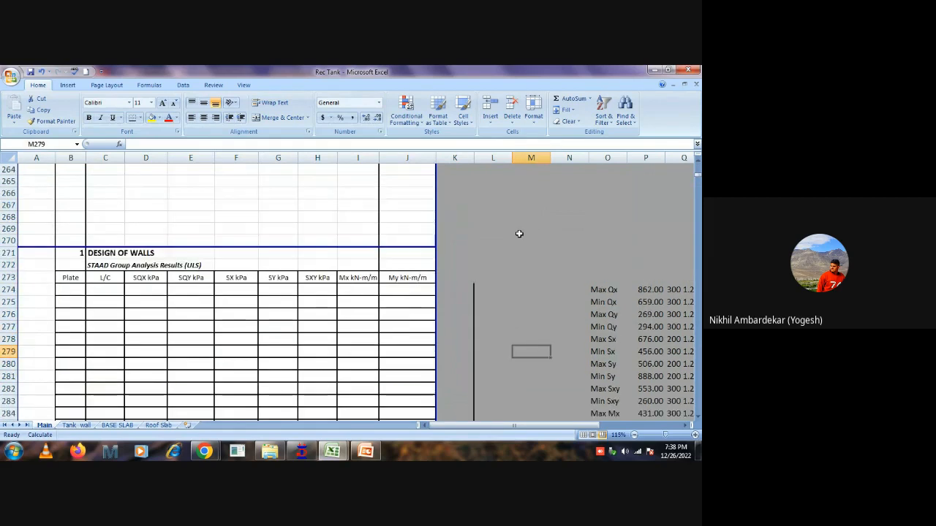
scroll(512, 242, down, 1)
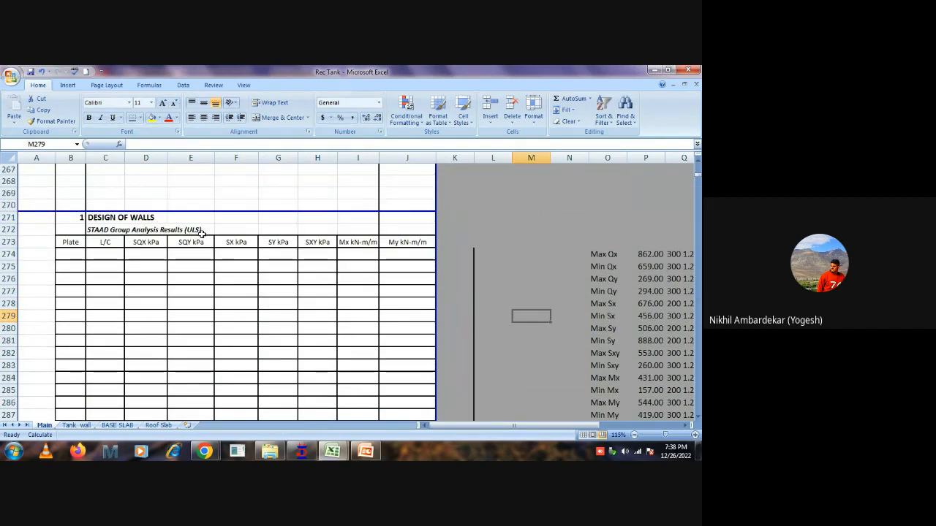
Switch to STAAD.Pro and display the plate results with an SX stress contour for load case 100: D.
click(300, 451)
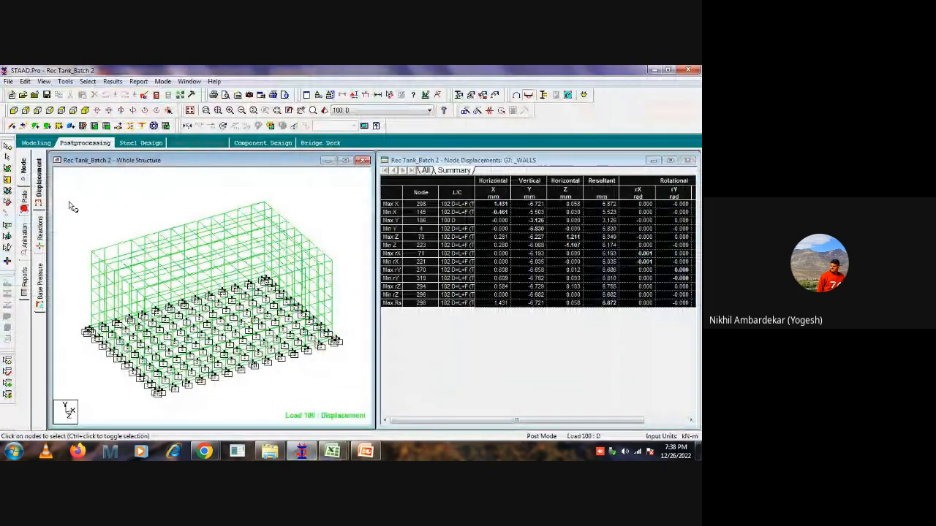
click(23, 197)
click(313, 168)
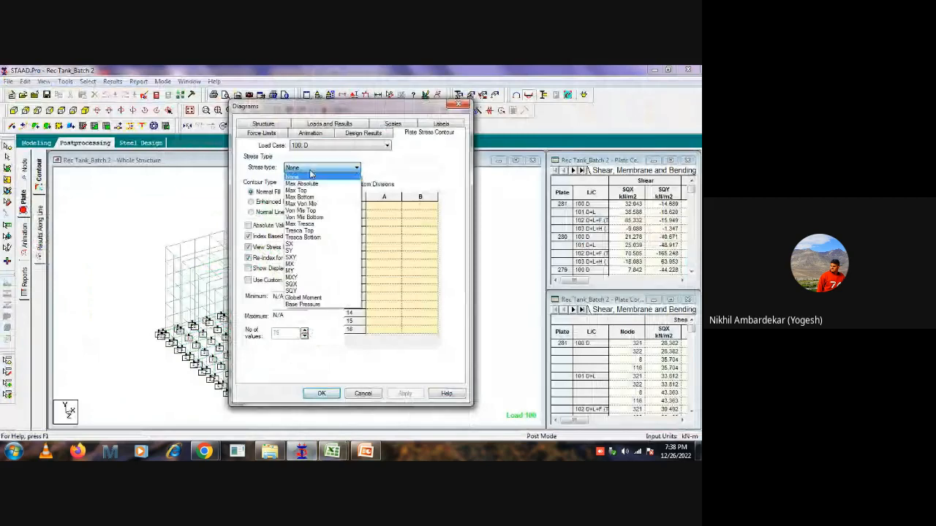
click(295, 244)
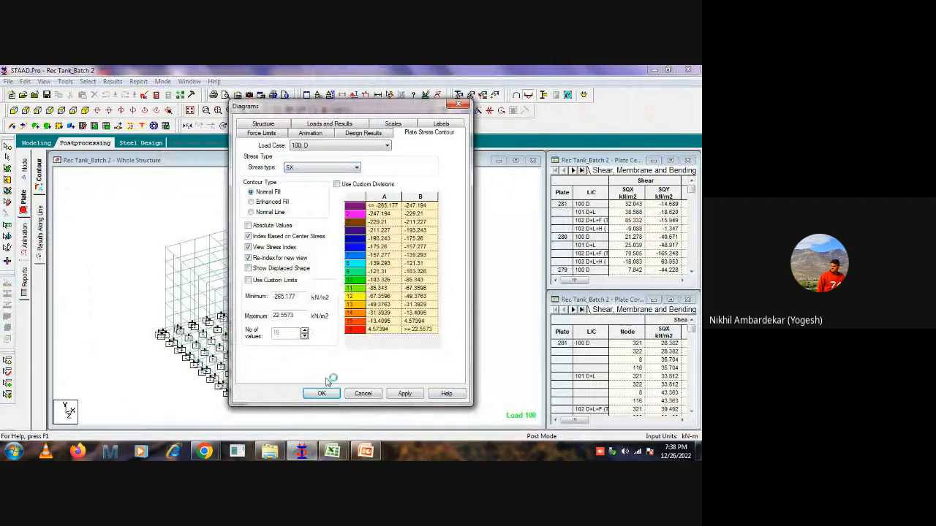
click(321, 394)
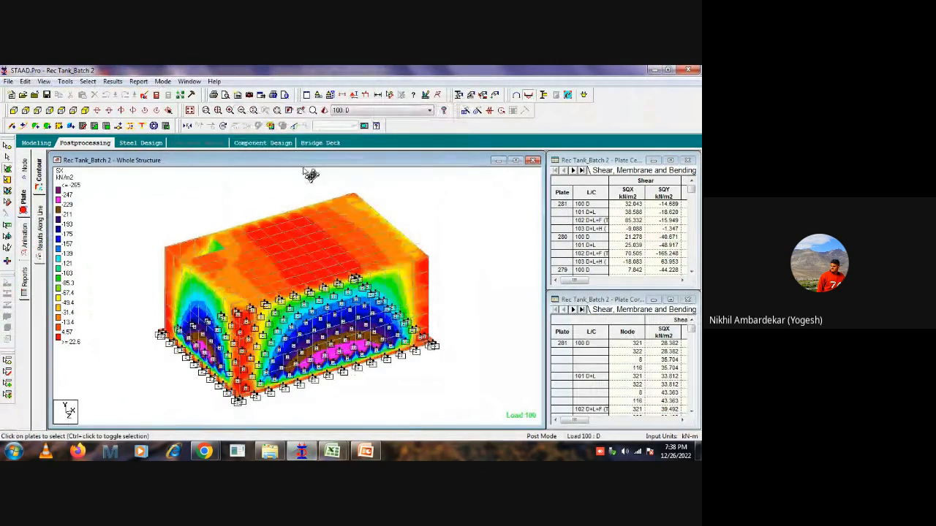
Widen the Plate Centre Stress table, show its shear, membrane and bending summary, and maximize it.
drag(546, 253, 203, 253)
click(375, 170)
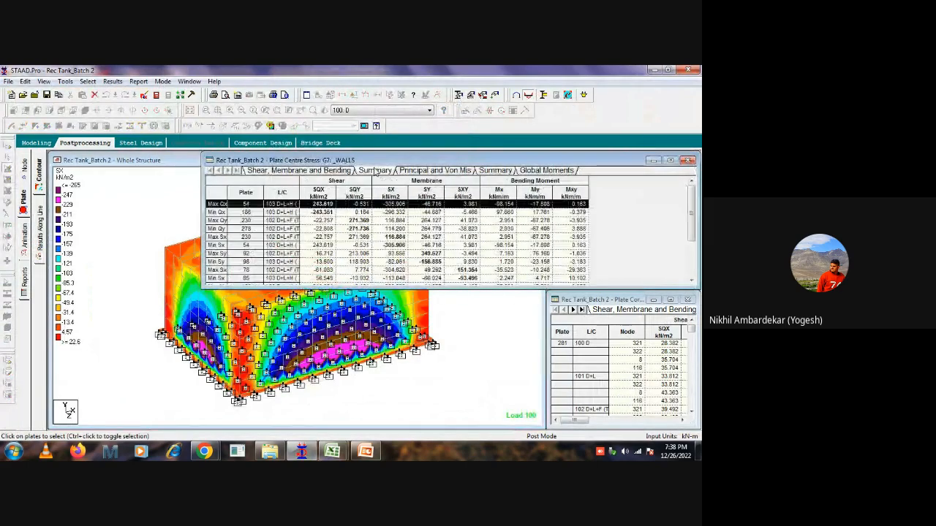
click(670, 160)
Limit the plate results to load cases 200 1.4DL through 300 0.9D+1.2 UPLIFT for the _WALLS group.
right_click(255, 218)
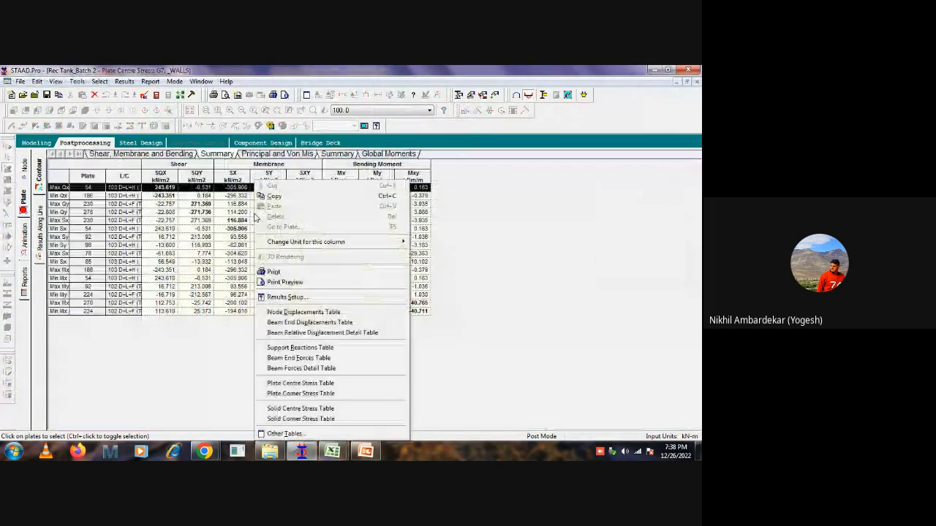
click(281, 297)
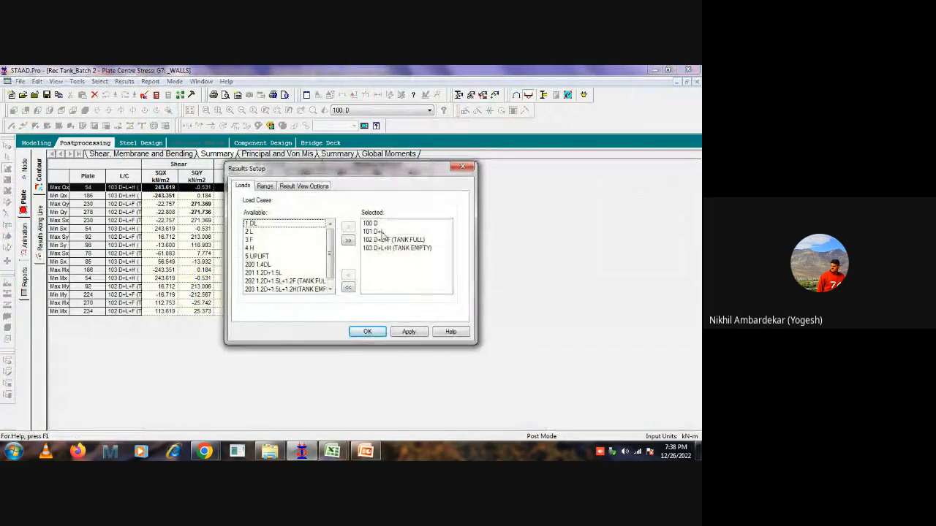
click(349, 287)
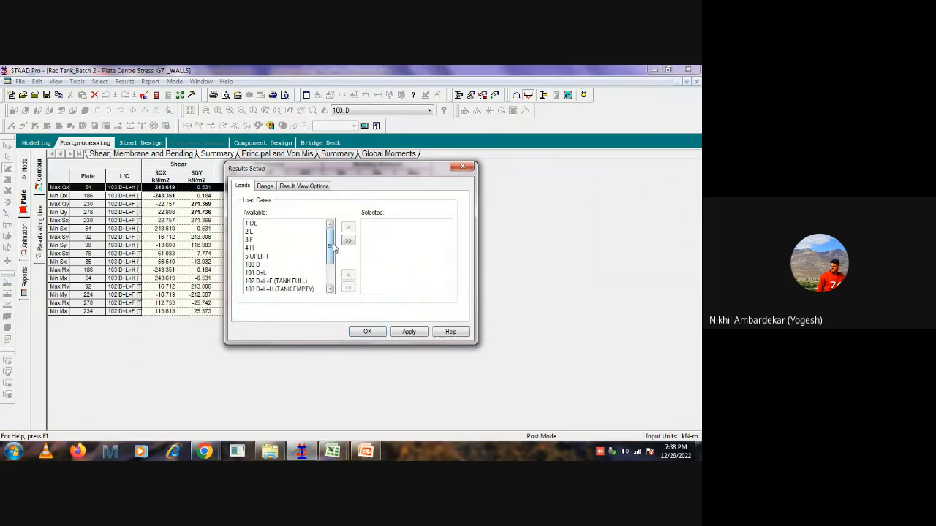
scroll(326, 262, down, 2)
click(256, 257)
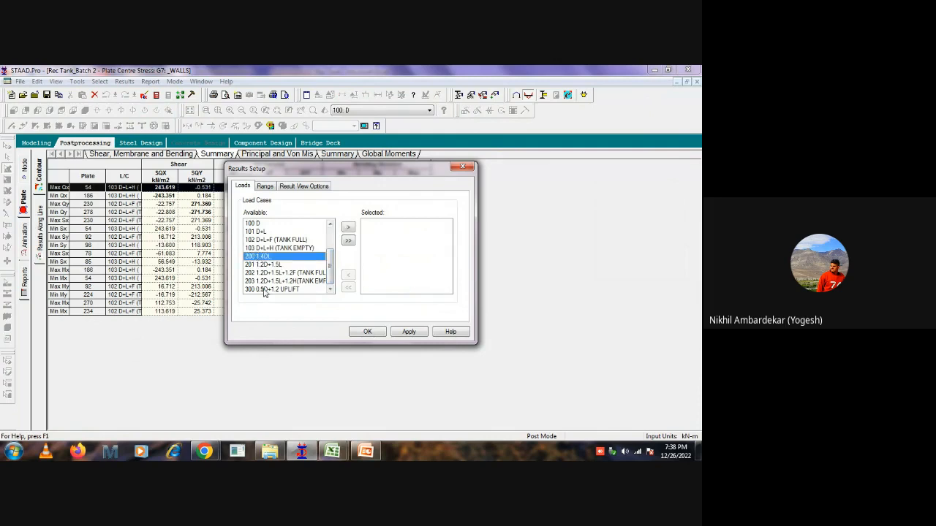
shift+click(267, 290)
click(347, 227)
click(267, 187)
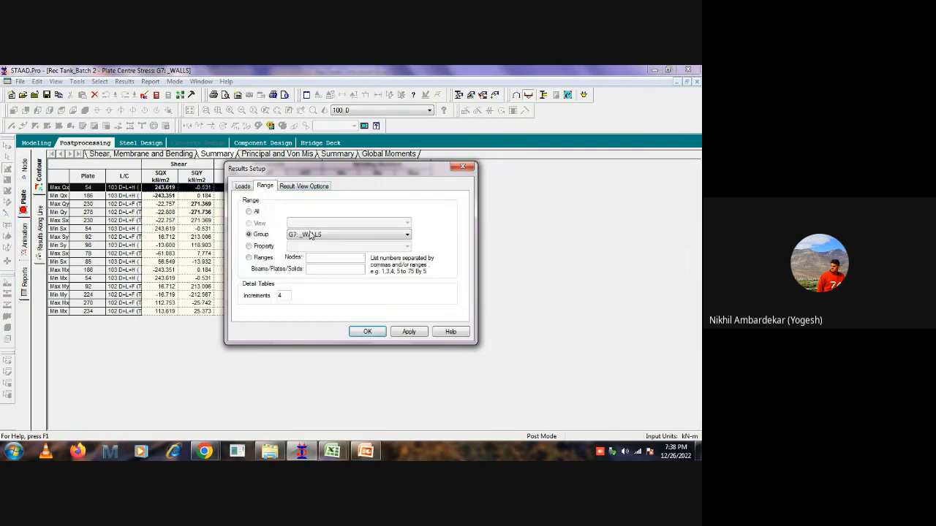
click(368, 333)
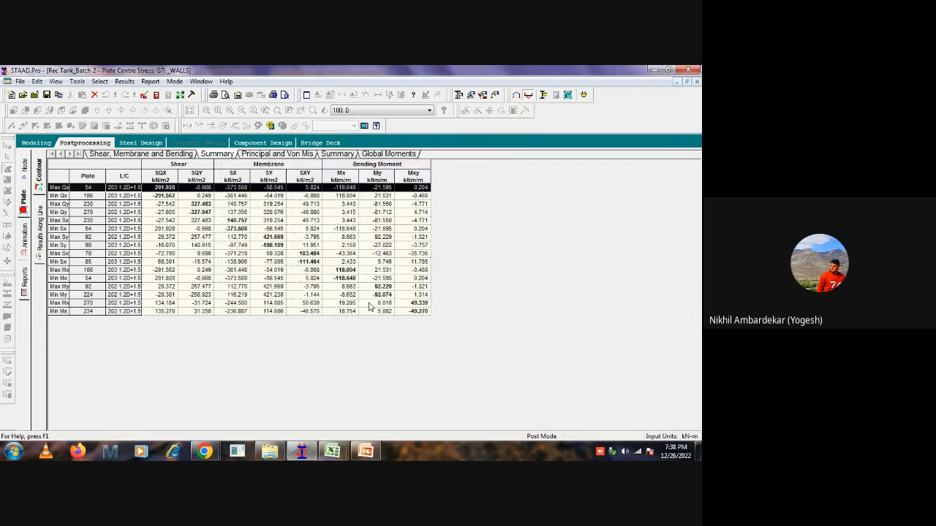
Copy the whole plate centre stress summary and paste it into Sheet1 of the Book1 workbook at E20.
click(56, 165)
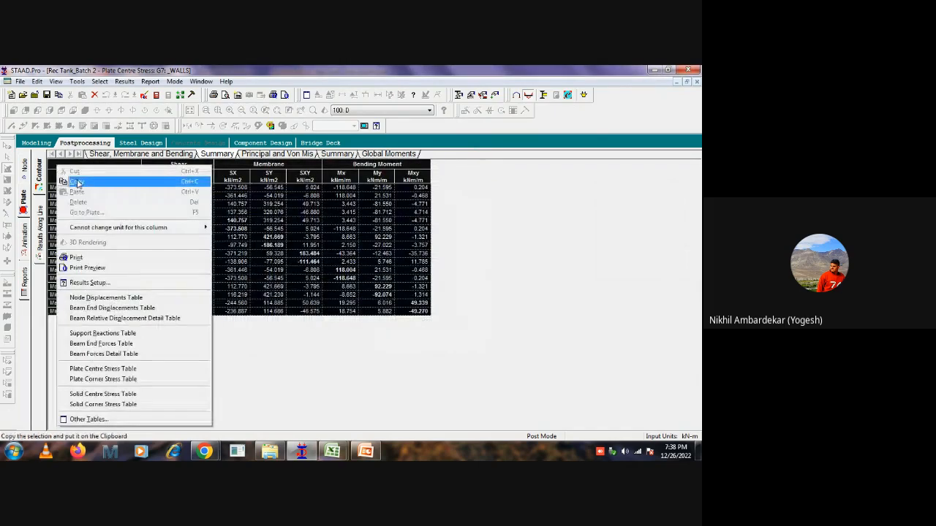
click(78, 182)
mouse_move(332, 451)
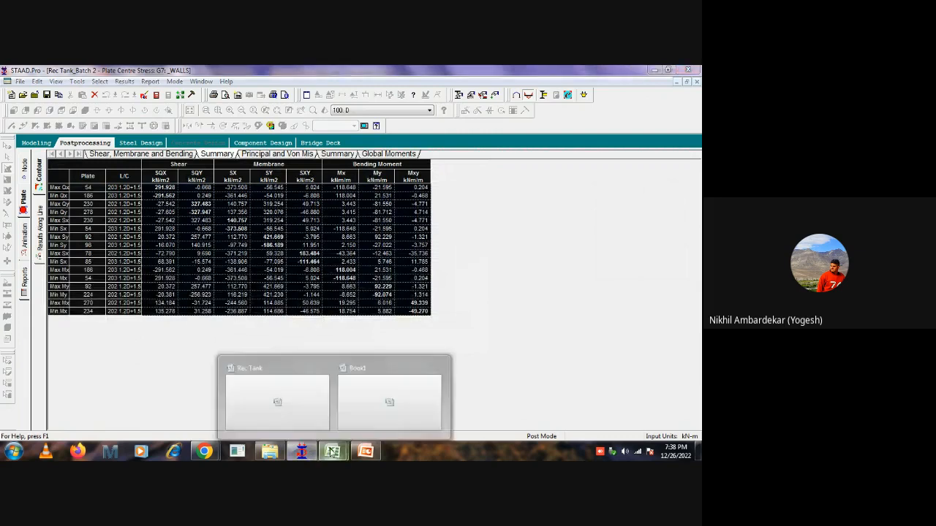
click(375, 402)
click(166, 363)
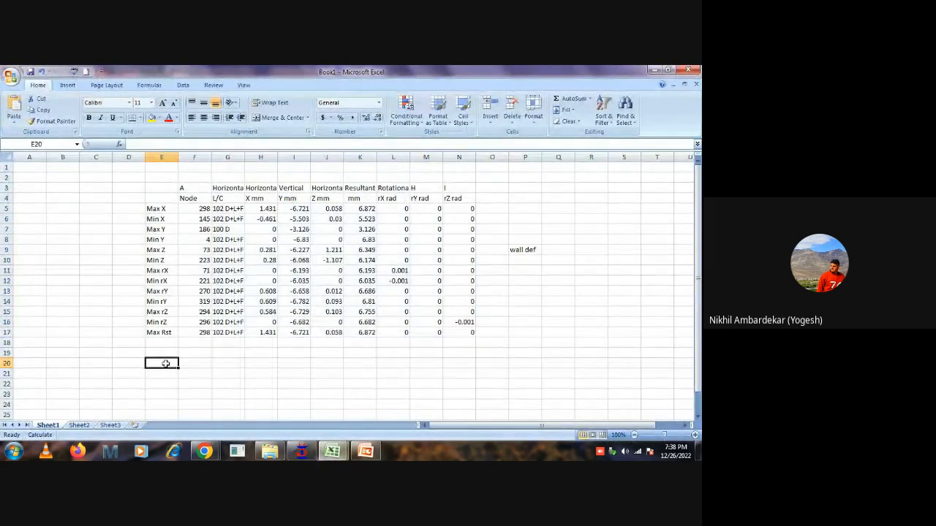
key(ctrl+v)
scroll(530, 336, down, 4)
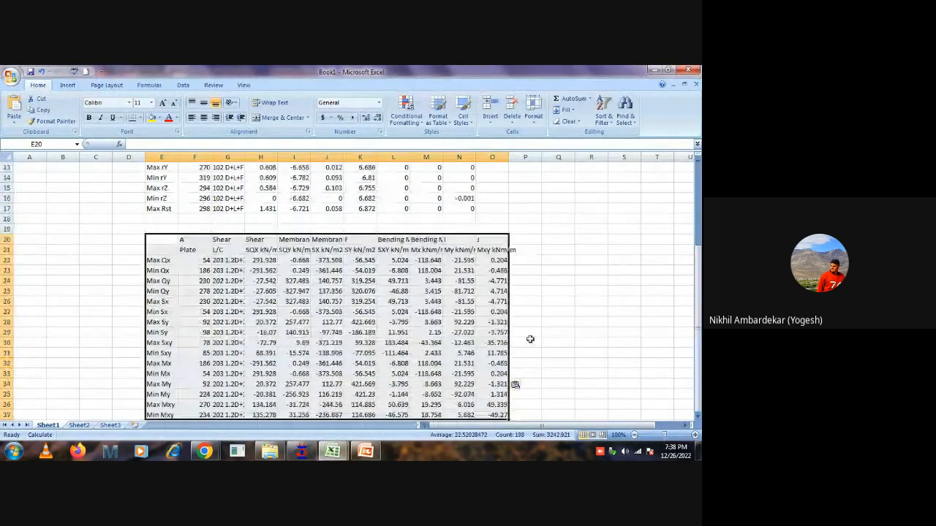
Label the pasted plate stress table "wall _uls" in cell Q27.
click(546, 312)
text(wall)
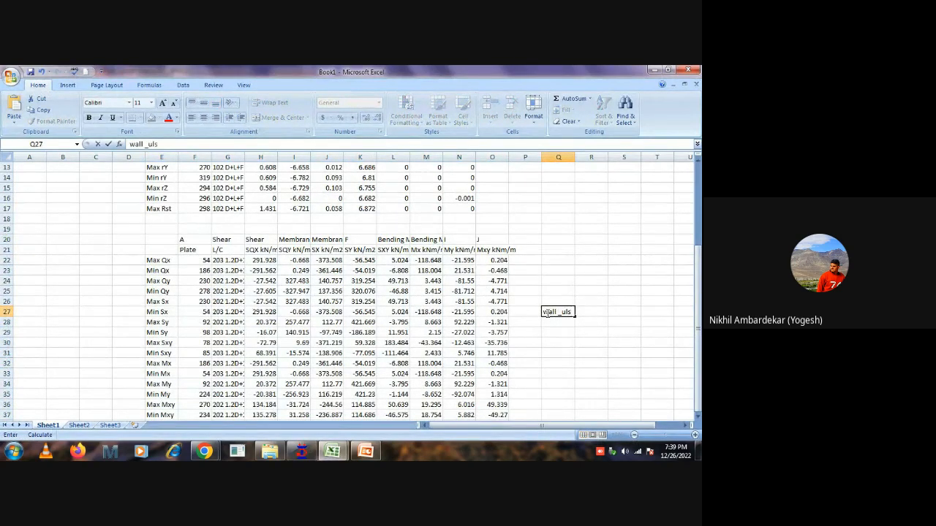
text( _uls)
click(590, 342)
Copy the wall _uls plate values in F22:O37, without their headers and row labels, and switch to the Rec Tank workbook.
scroll(494, 344, down, 1)
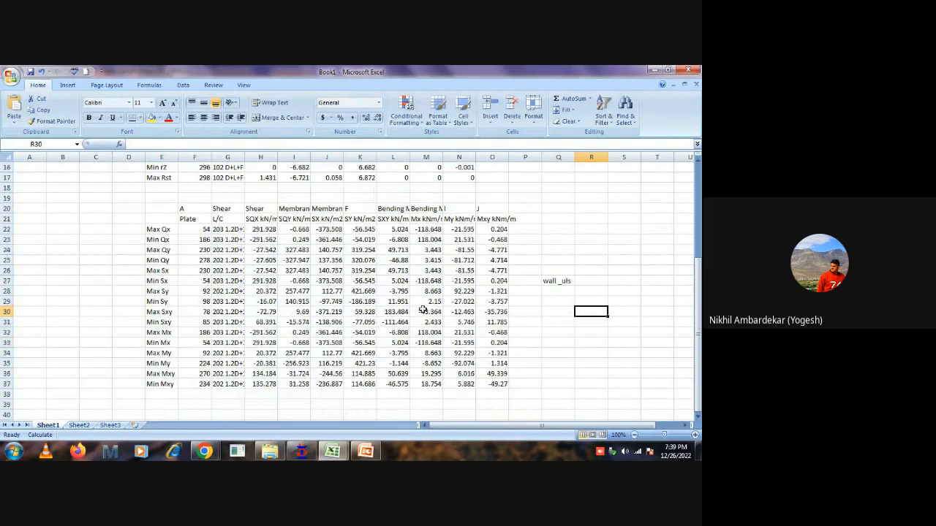
drag(191, 231, 492, 381)
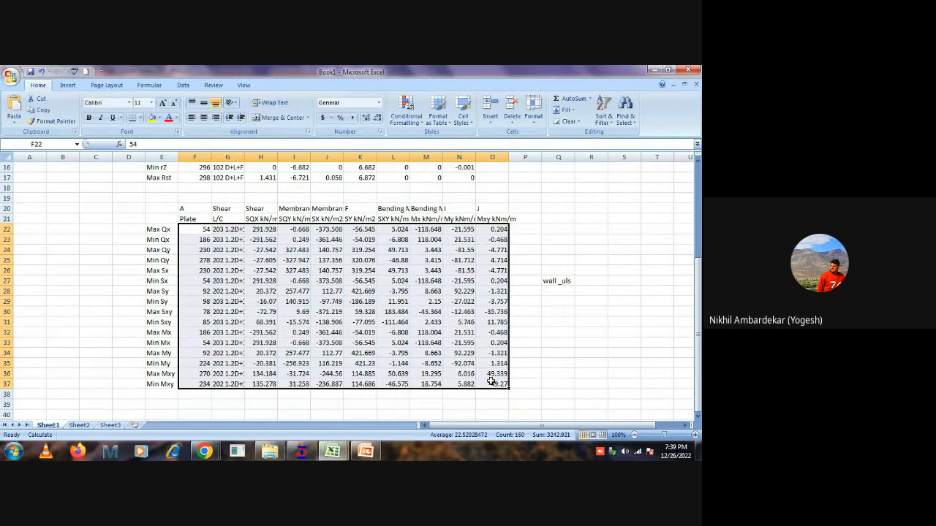
key(ctrl+c)
click(331, 448)
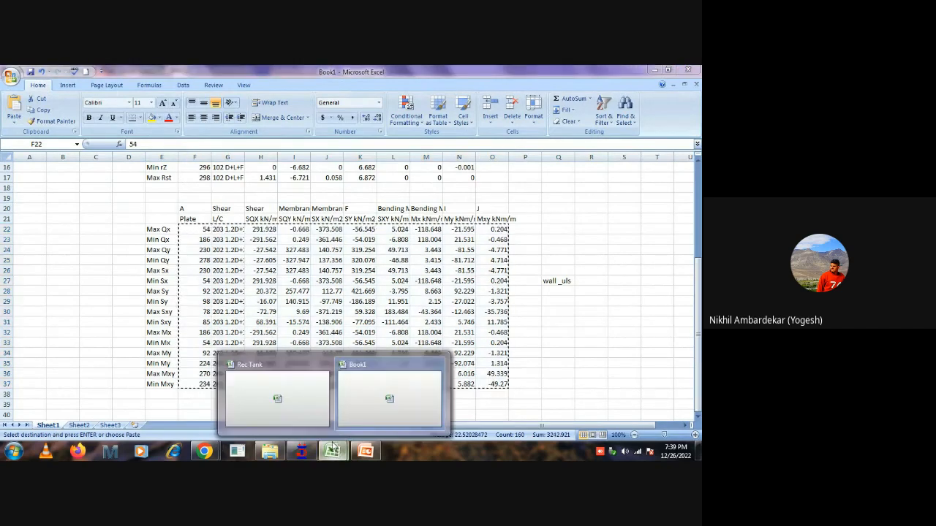
click(263, 391)
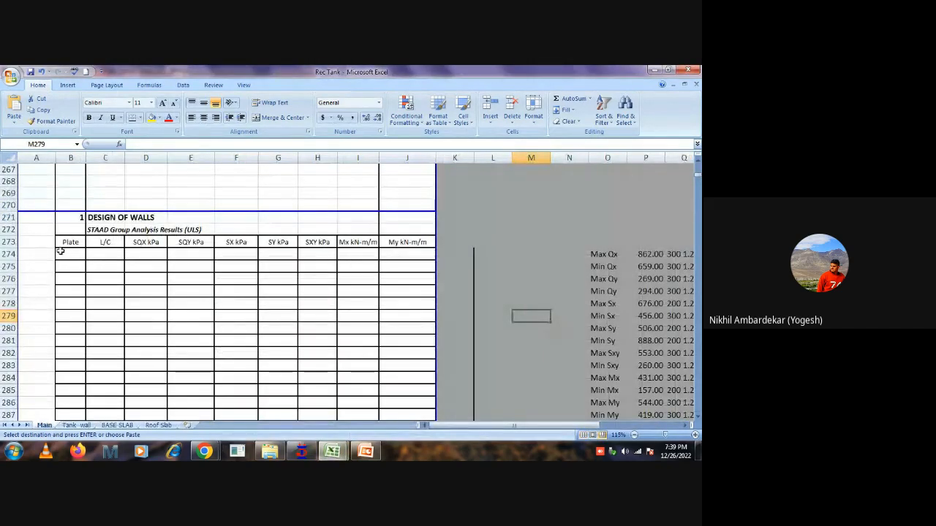
Paste the copied plate stresses as values only into the Design of Walls table starting at B274.
click(61, 252)
right_click(64, 252)
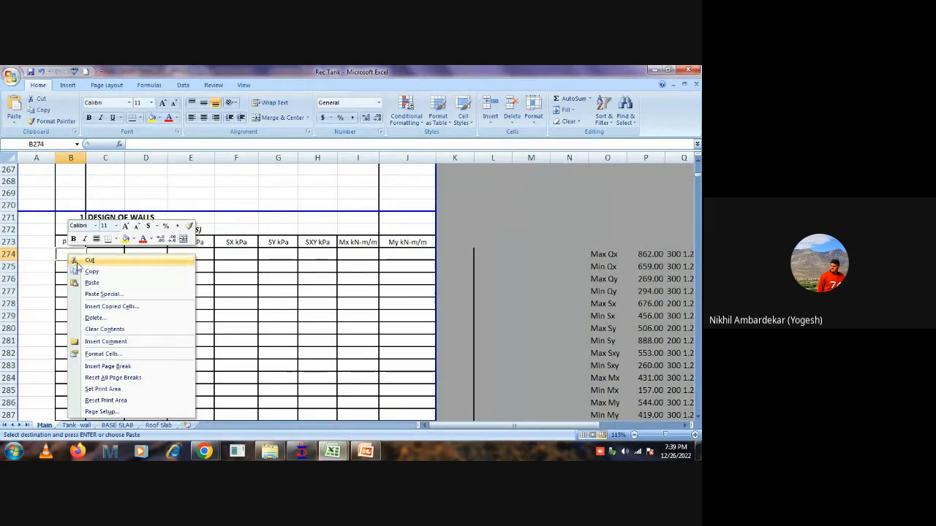
click(101, 294)
click(31, 257)
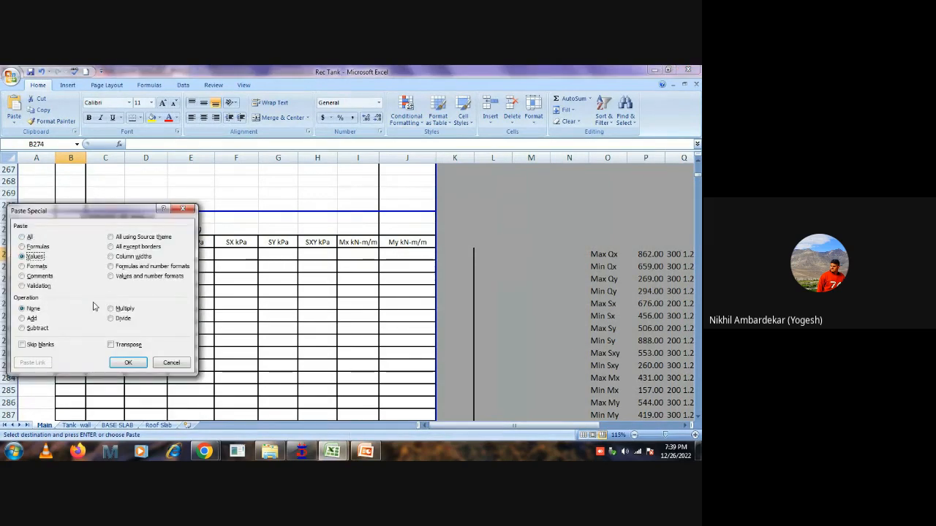
click(124, 363)
click(553, 227)
Examine the pasted wall results and the maximum bending moment formulas for the water and earth faces in J290 to J293.
scroll(529, 249, down, 2)
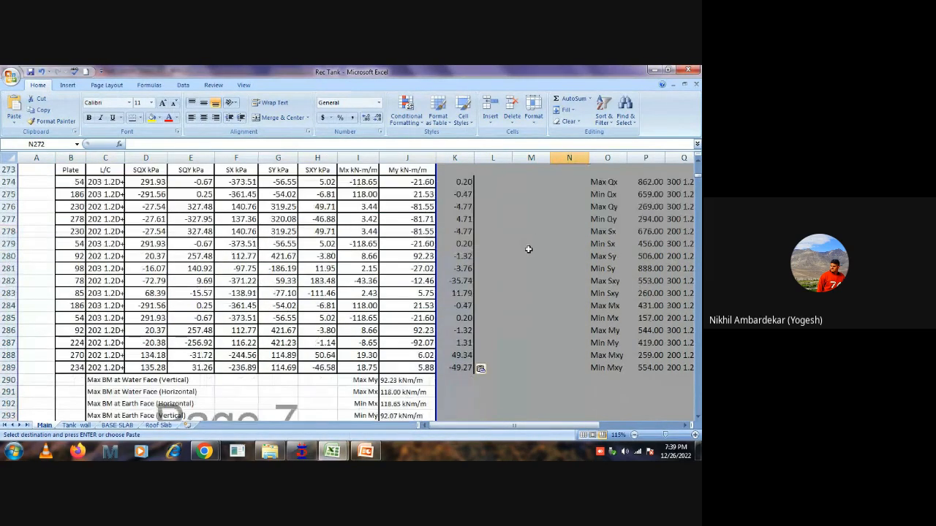
scroll(529, 249, down, 1)
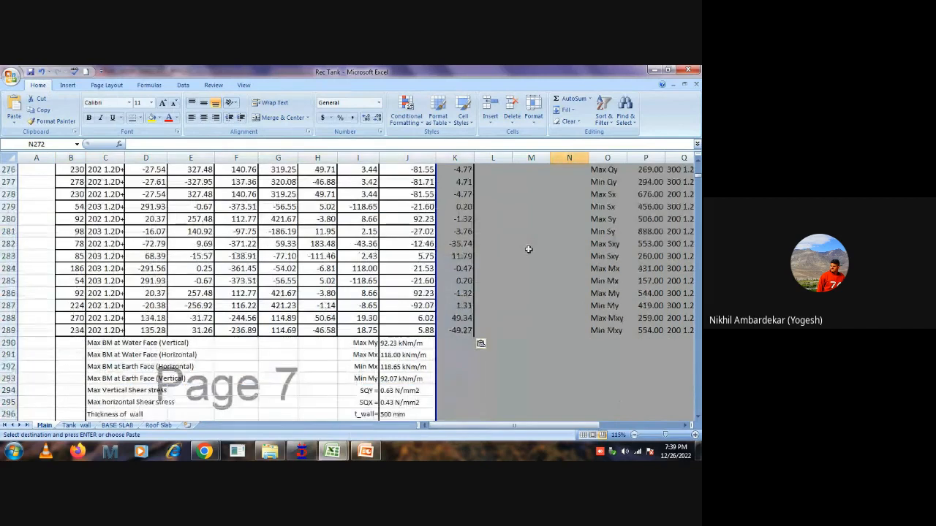
click(397, 343)
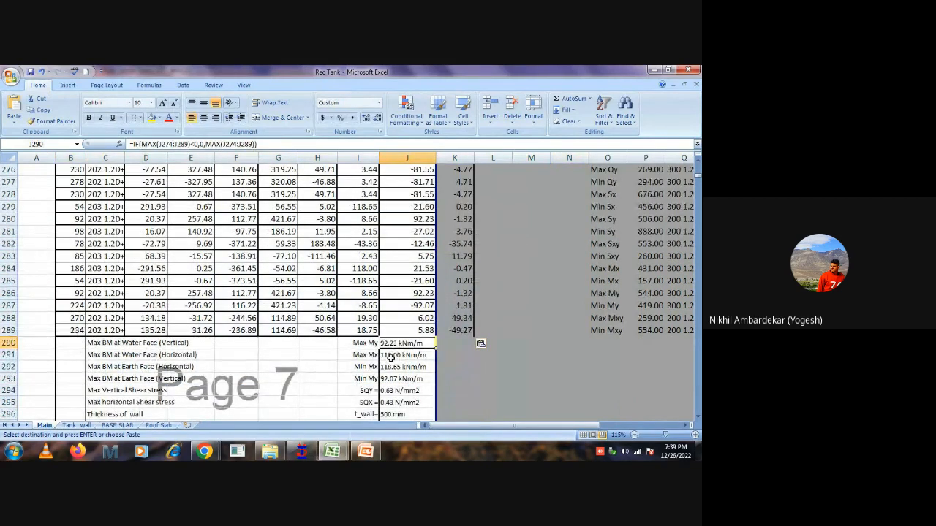
click(395, 355)
click(394, 367)
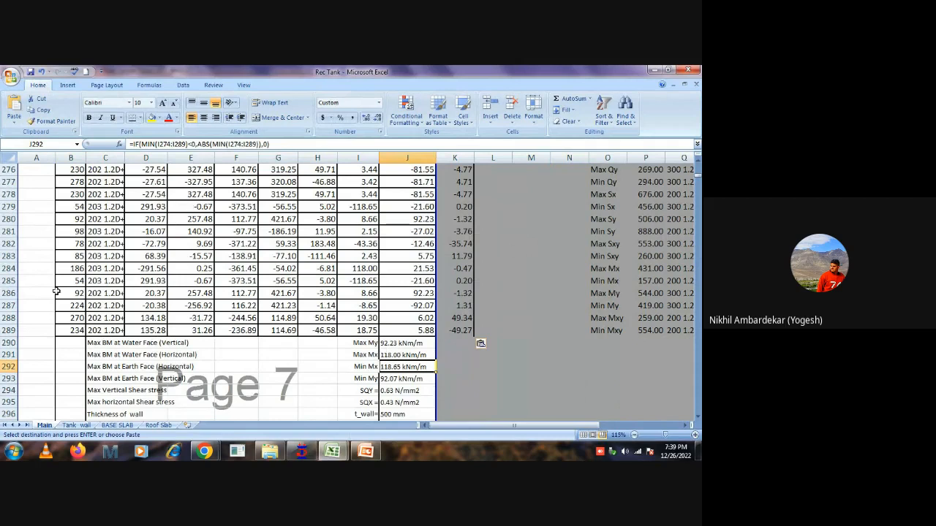
scroll(294, 282, up, 2)
scroll(293, 281, down, 2)
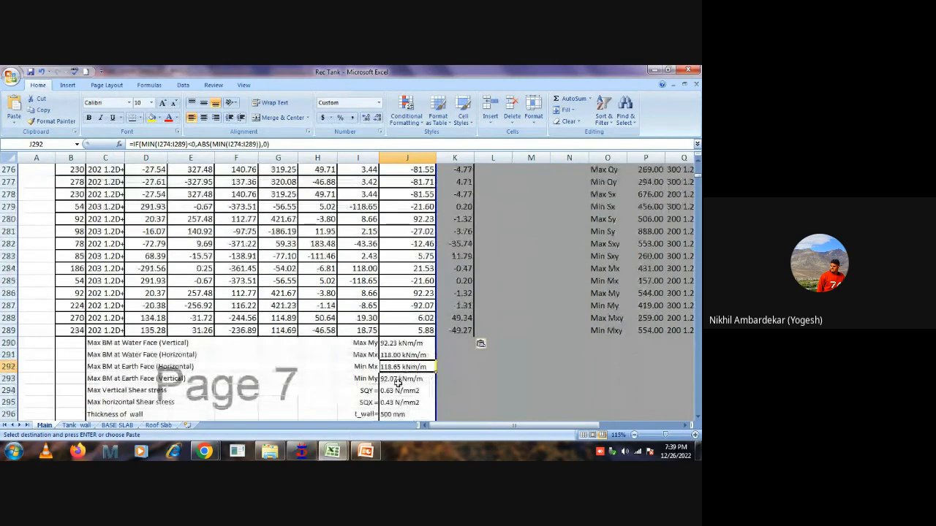
click(397, 379)
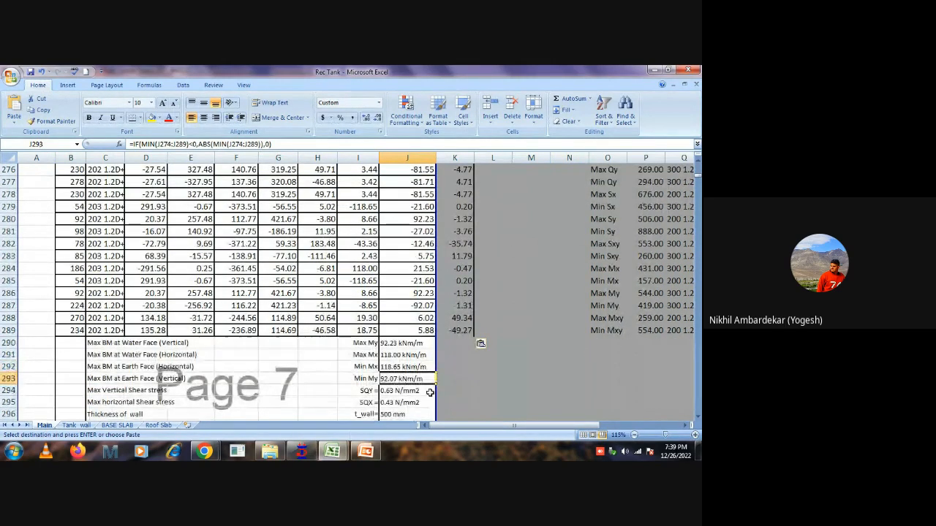
click(301, 451)
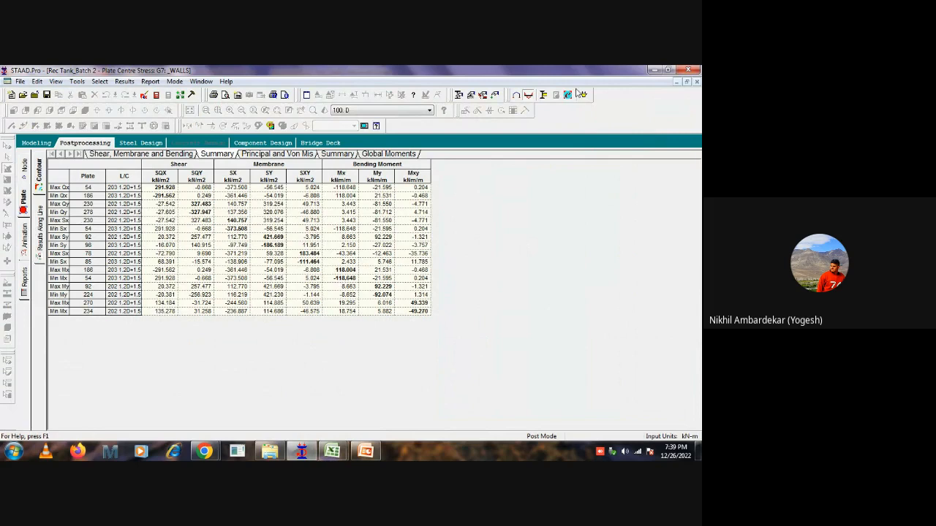
click(652, 70)
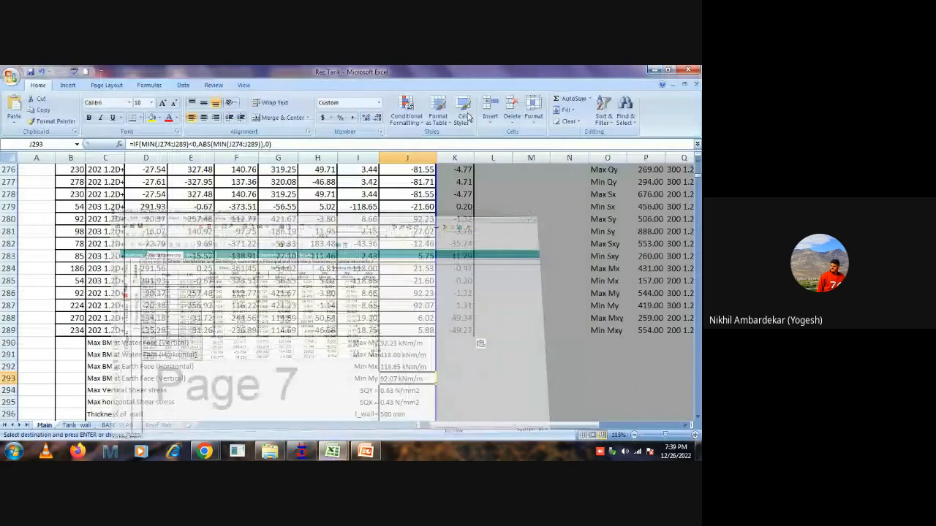
Review the wall's maximum moments and shear stresses, along with its thickness, effective depth and cover in J290 to J298.
drag(401, 343, 402, 370)
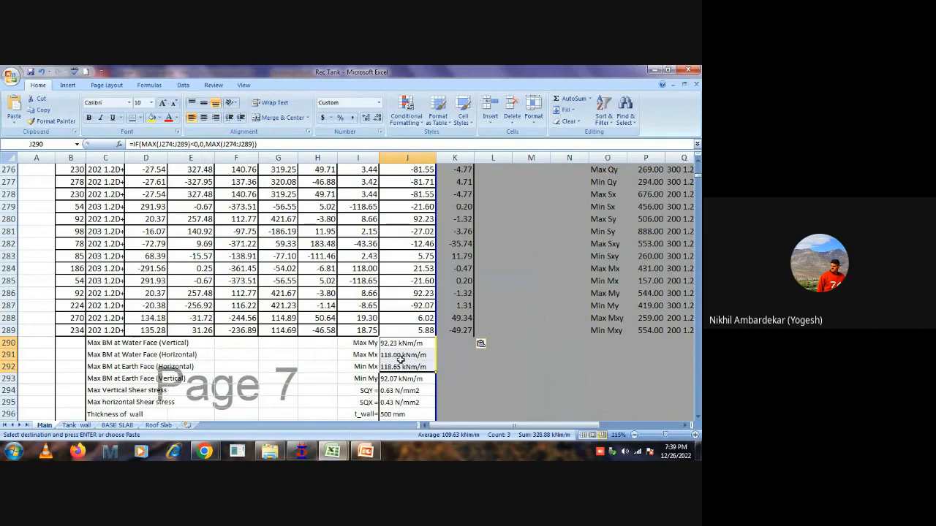
drag(400, 390, 401, 402)
scroll(415, 359, down, 2)
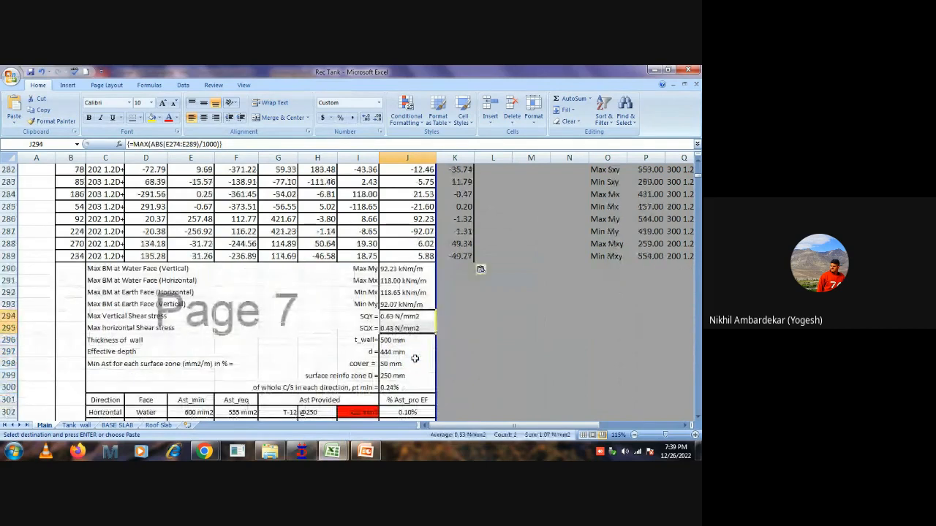
click(400, 340)
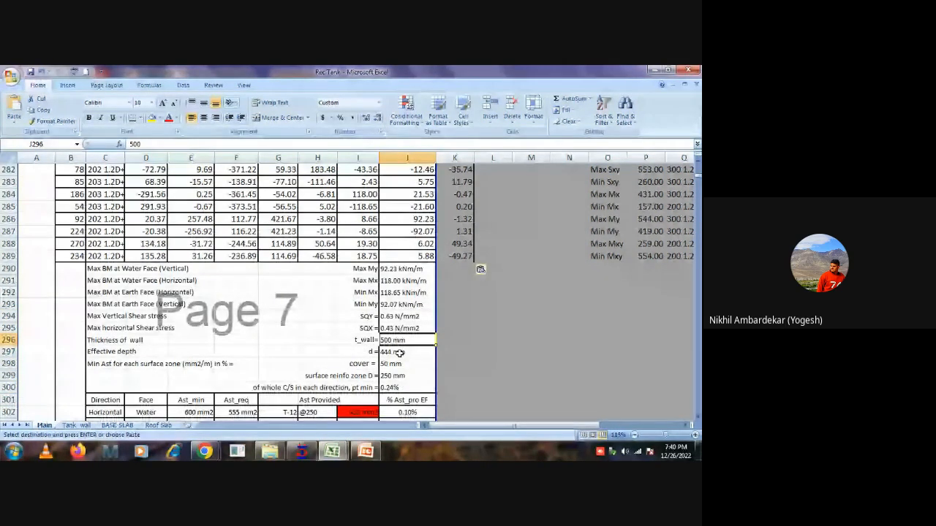
click(398, 352)
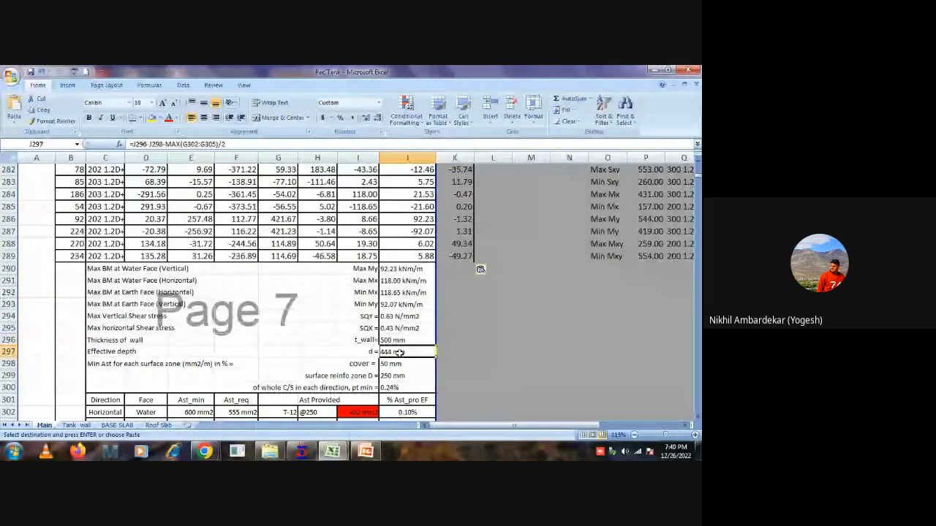
click(399, 365)
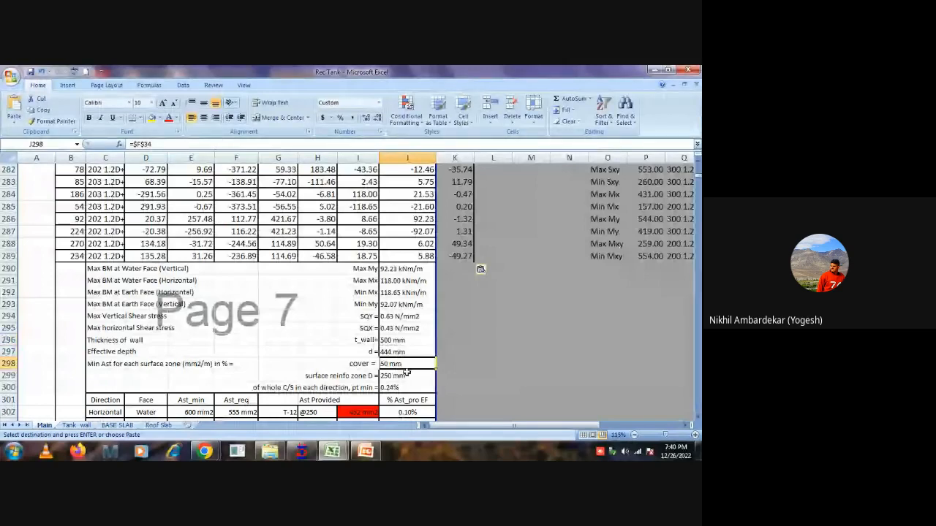
scroll(406, 374, down, 3)
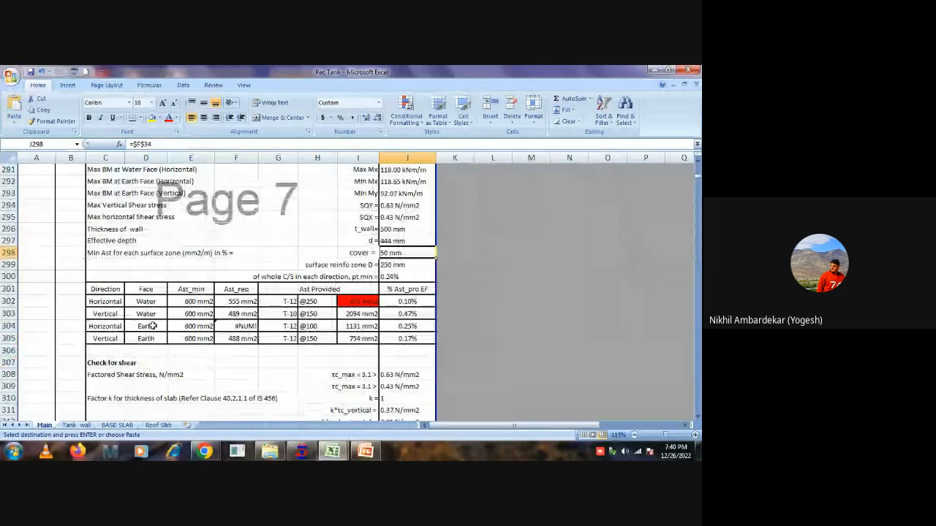
Examine the wall reinforcement table, comparing minimum, required and provided steel for the horizontal water face and checking the water-face bar sizes.
click(193, 301)
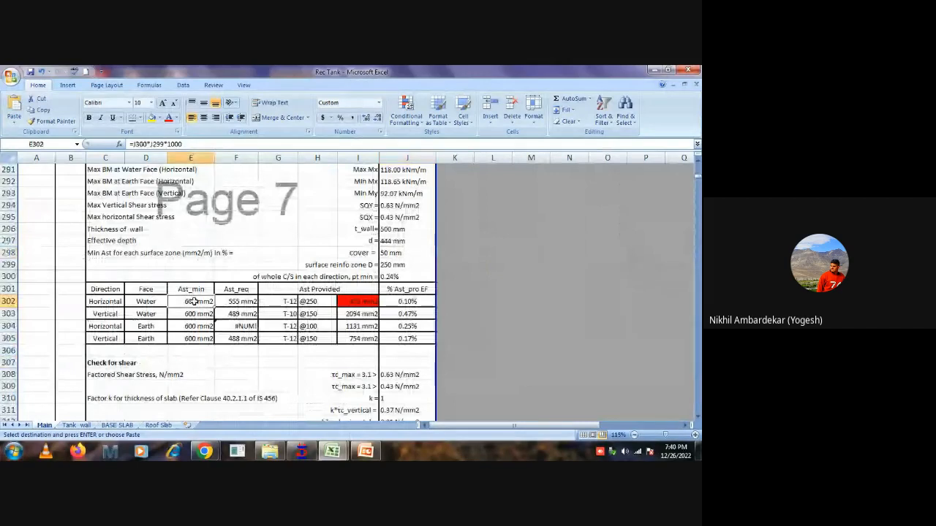
drag(194, 301, 395, 334)
click(364, 301)
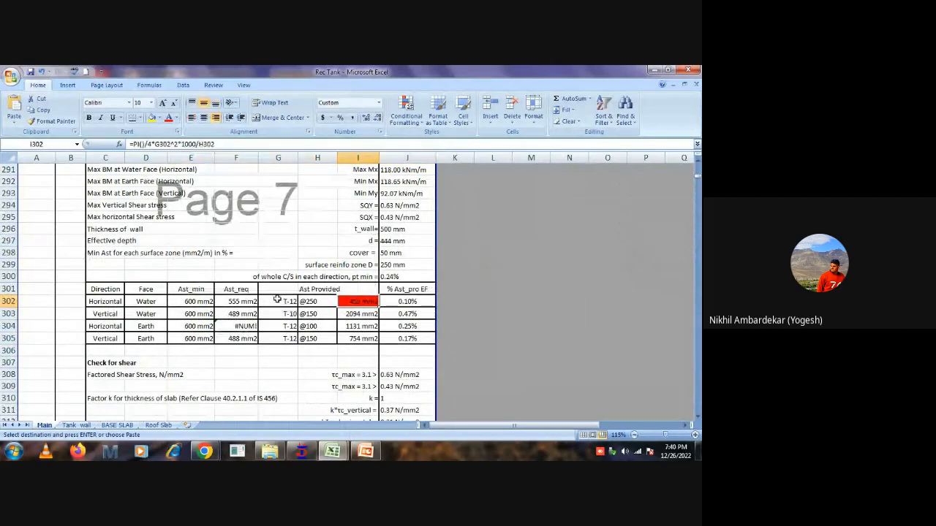
click(97, 302)
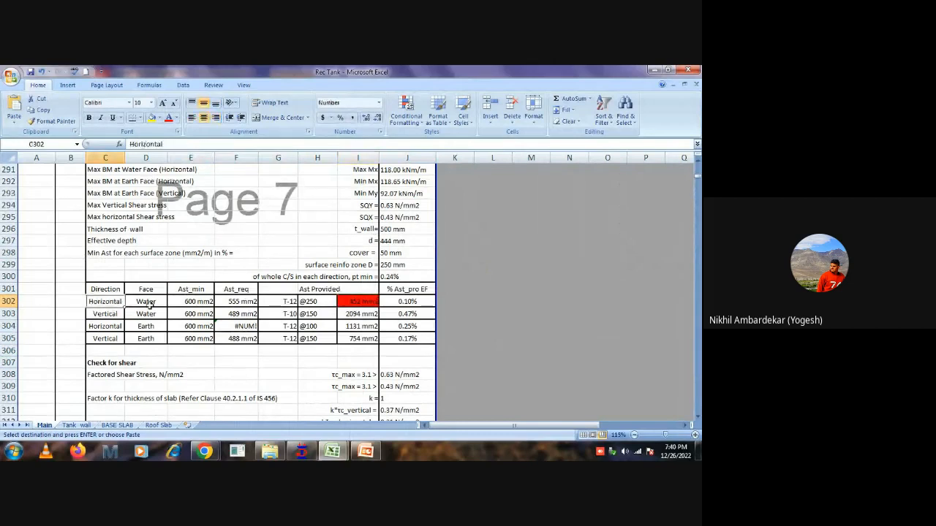
click(149, 301)
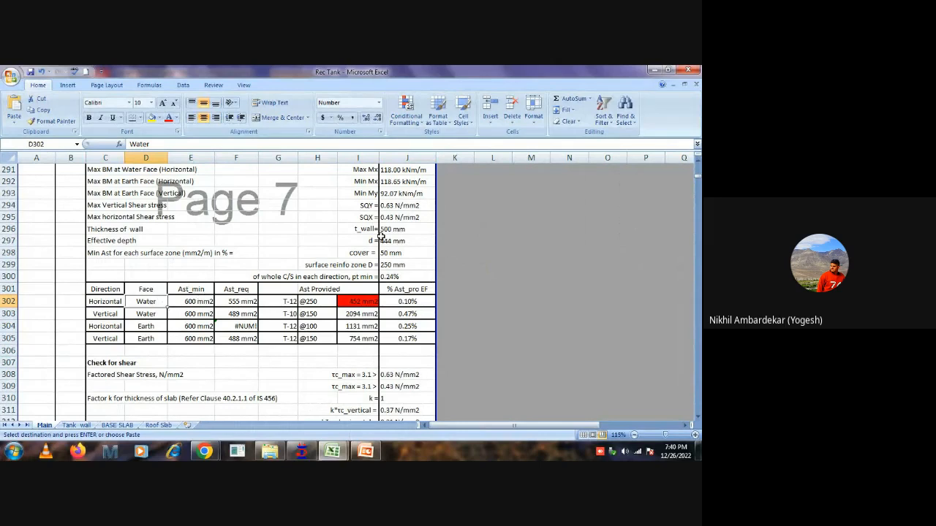
click(183, 300)
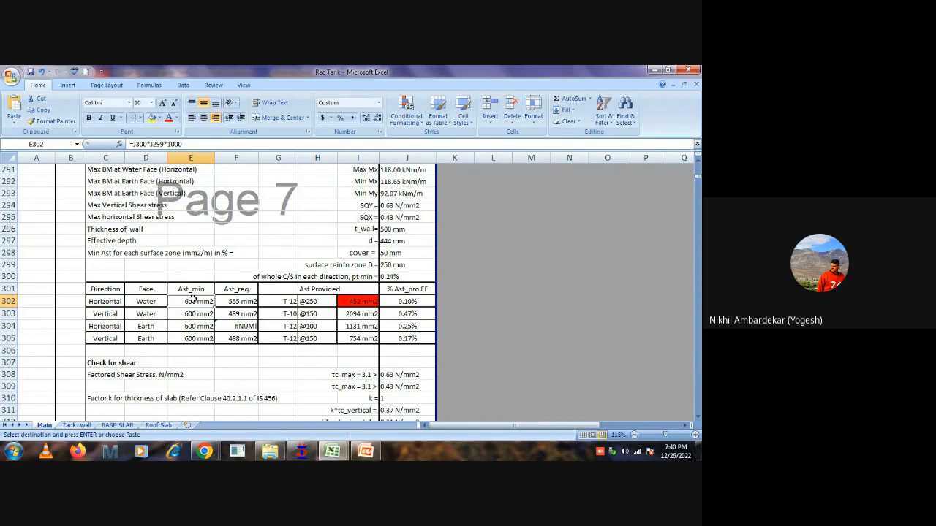
click(282, 303)
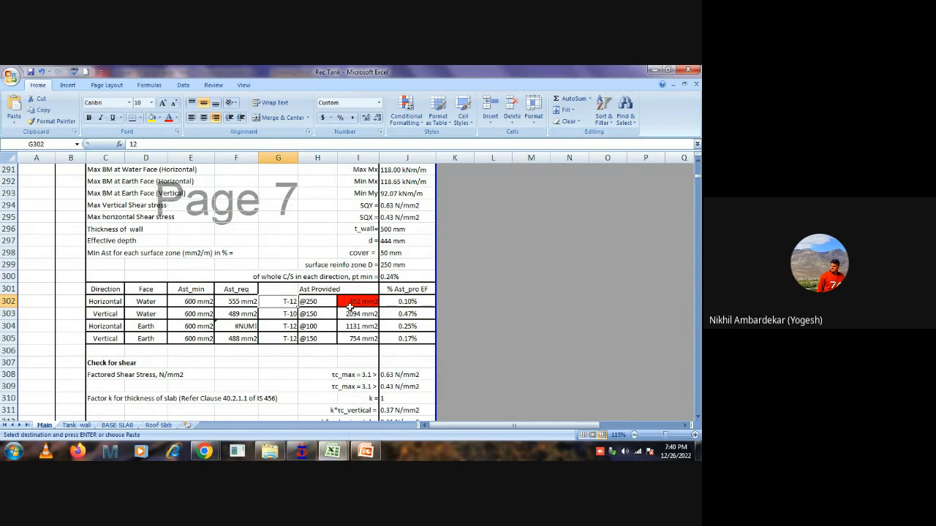
click(277, 316)
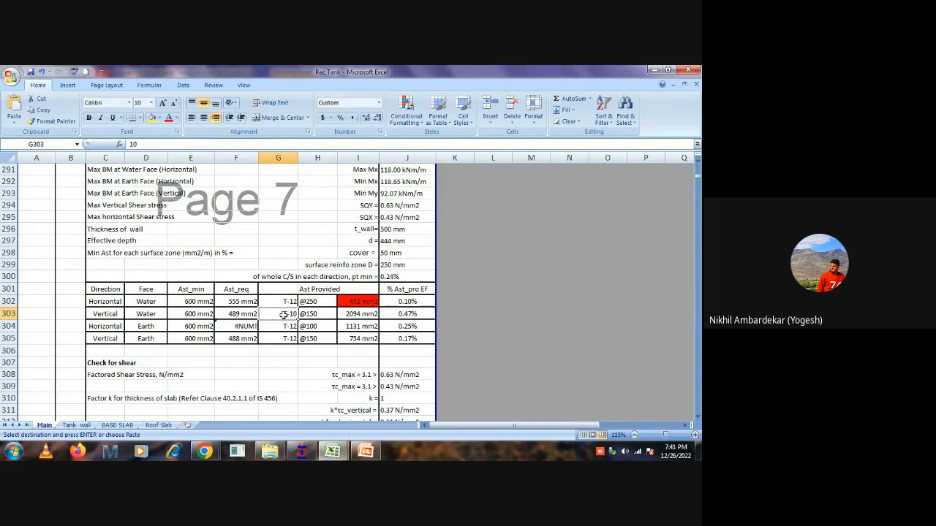
click(320, 315)
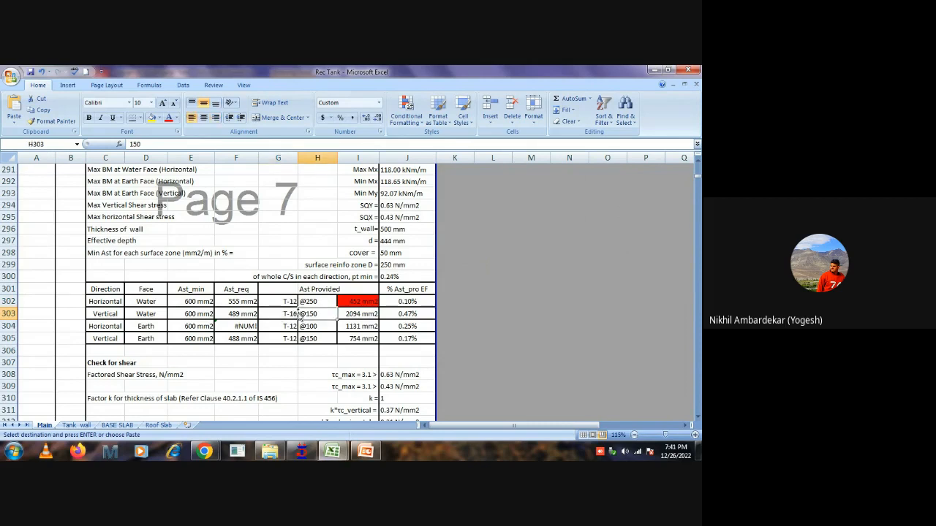
Try a bar spacing of 200 for the horizontal water-face reinforcement in H302.
click(316, 302)
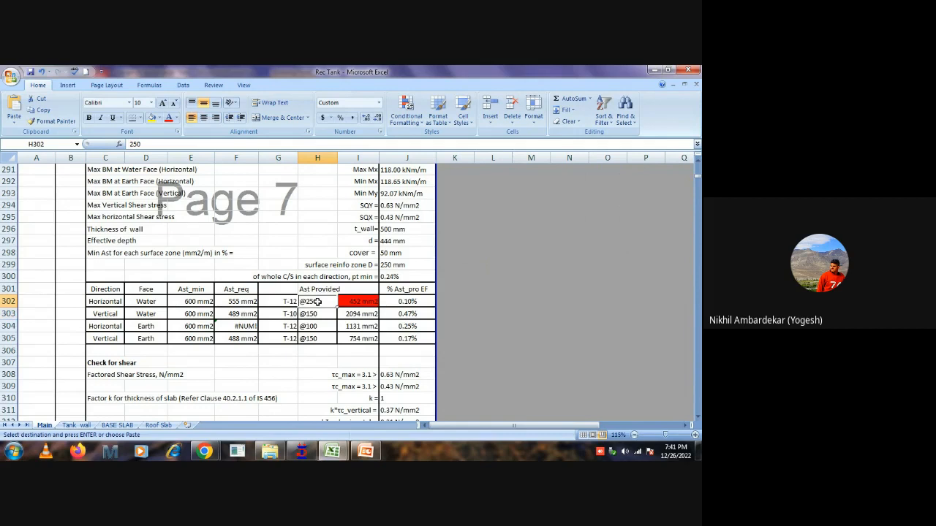
text(200)
key(Return)
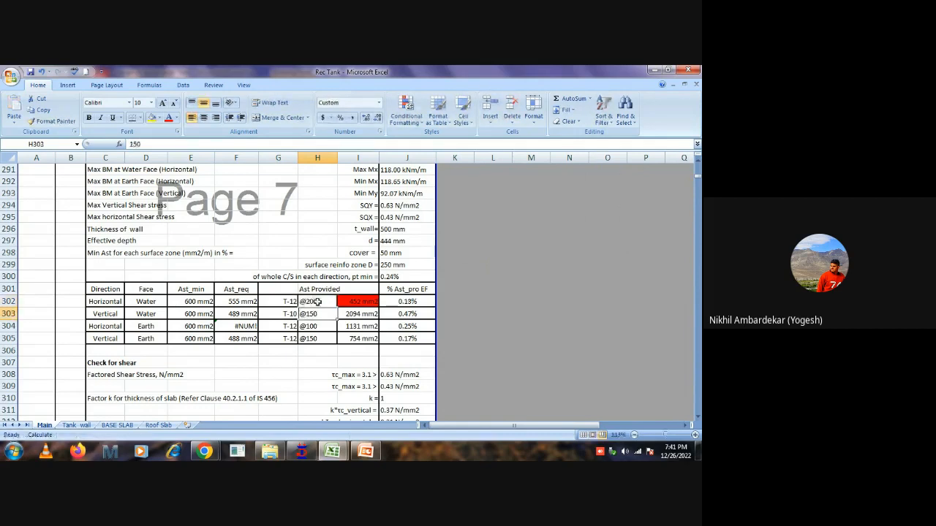
Set the bar spacing of the horizontal water-face reinforcement in H302 to 150.
click(317, 302)
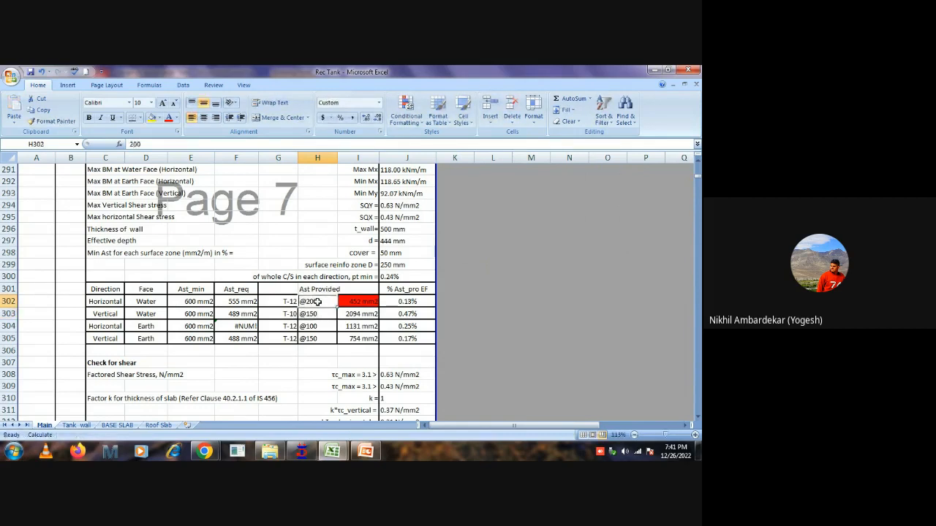
text(150)
key(Return)
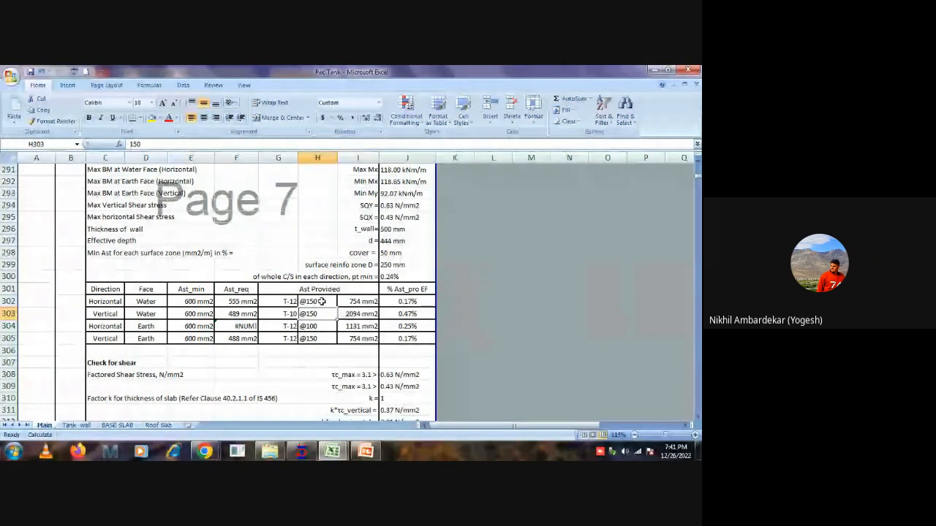
Check the vertical water-face steel row and try a bar size of 8 in G303.
click(155, 314)
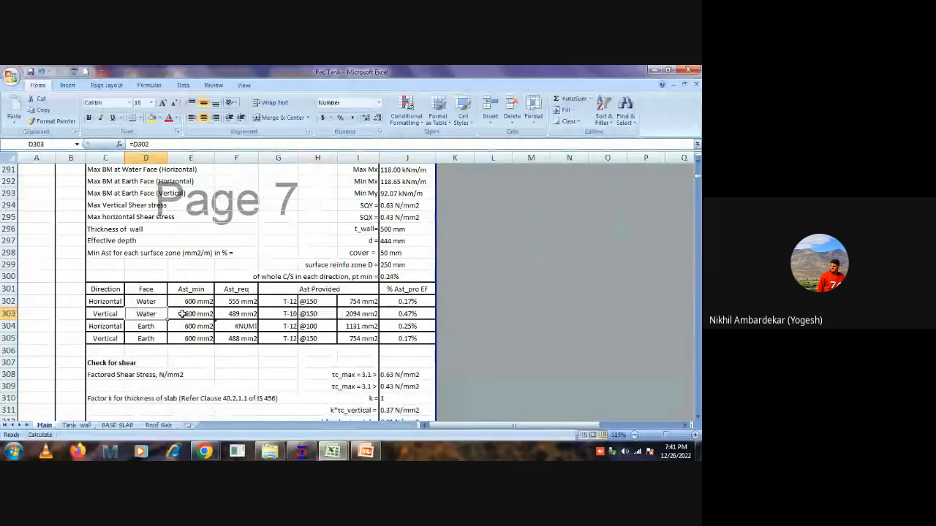
drag(189, 314, 234, 315)
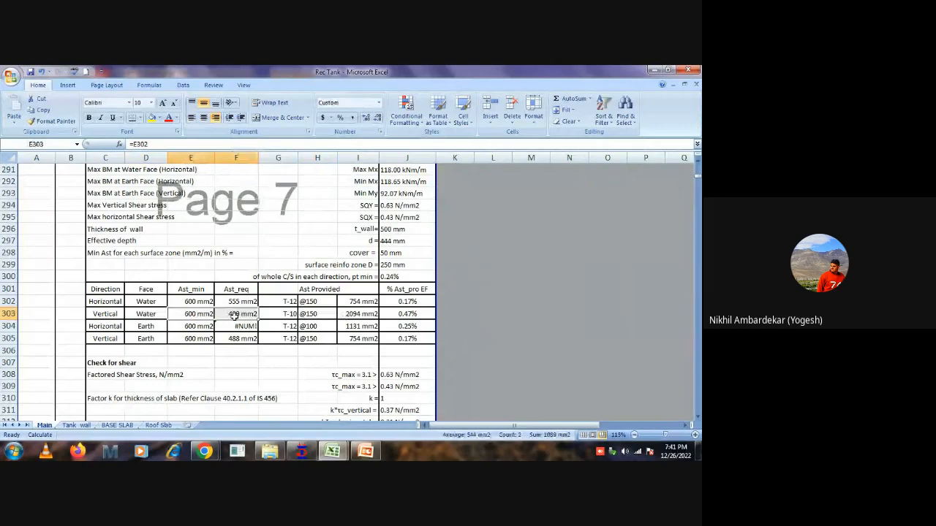
click(188, 315)
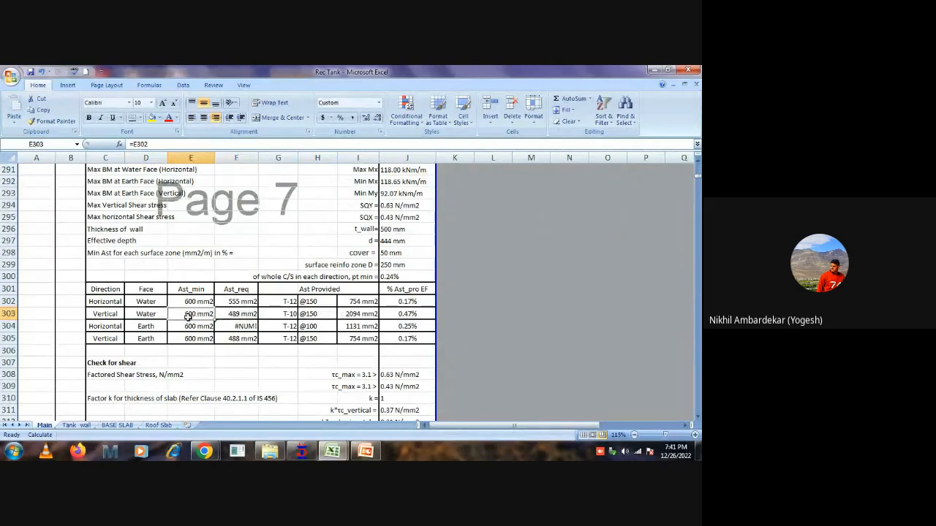
click(313, 314)
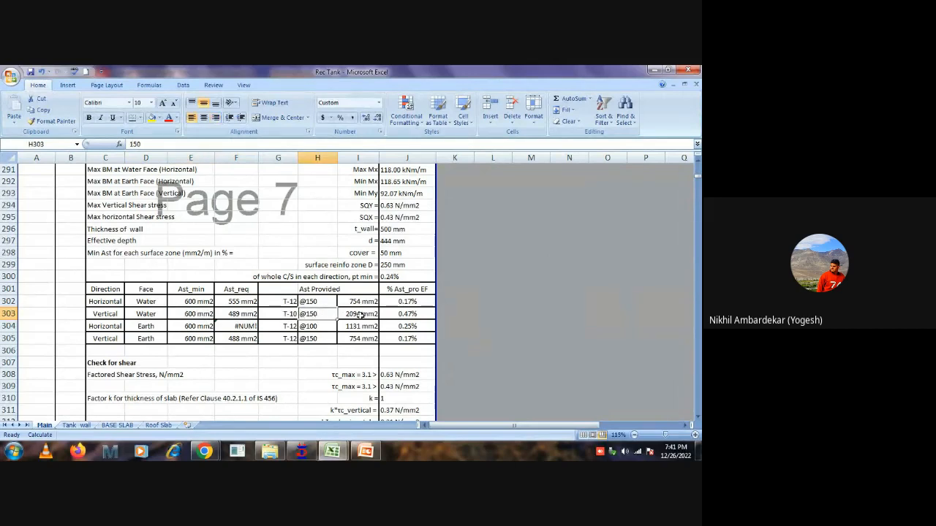
click(359, 314)
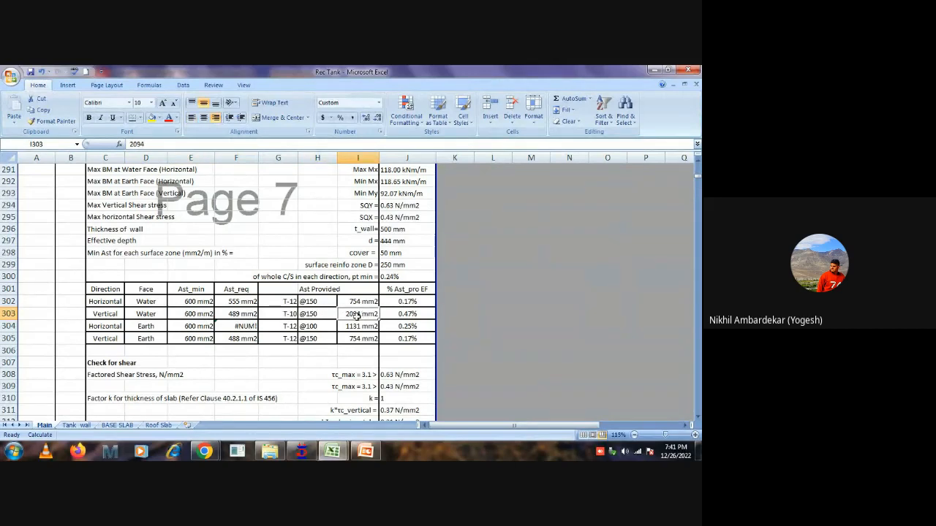
click(284, 312)
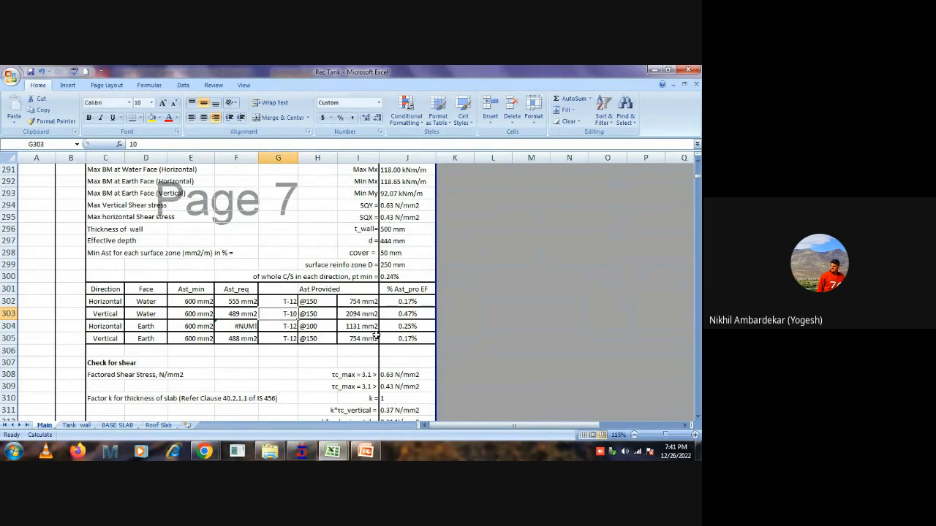
text(8)
key(Return)
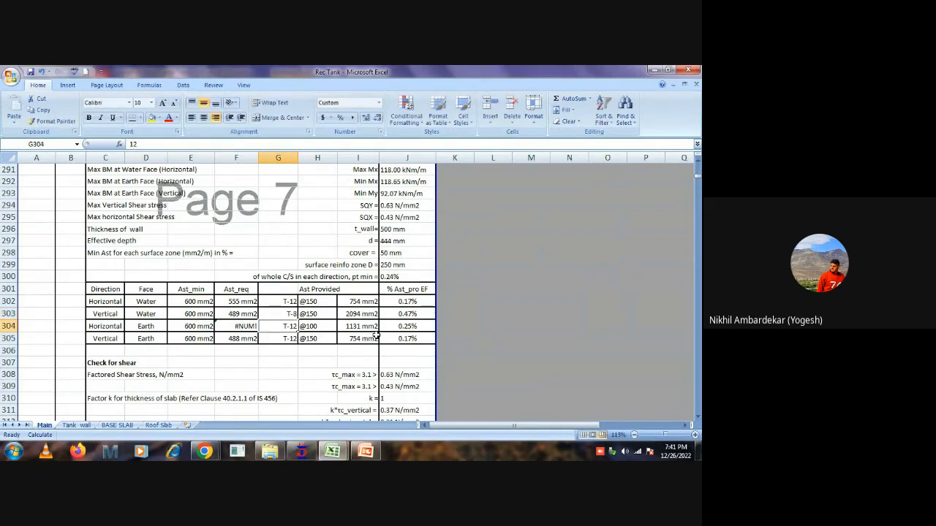
Fill the provided-steel formula from I302 down into I303 for the vertical water face.
key(Up)
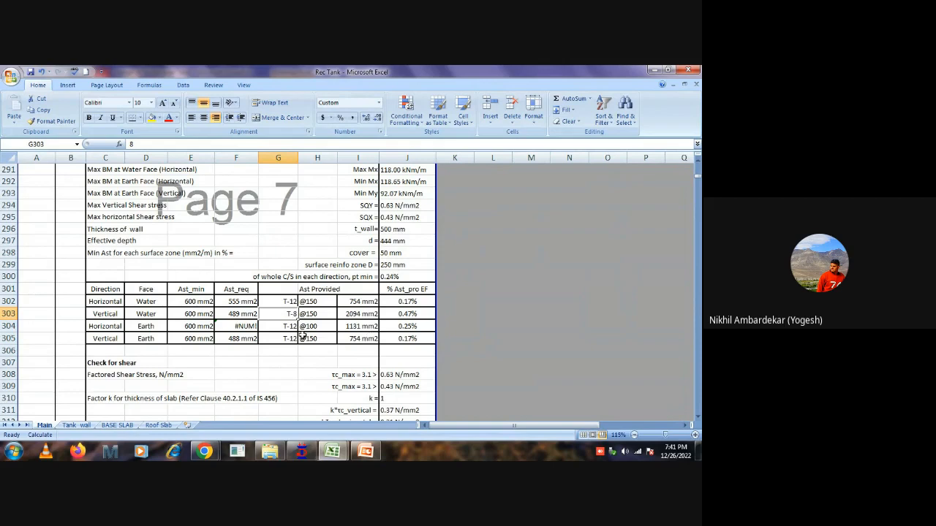
click(356, 310)
drag(358, 301, 379, 318)
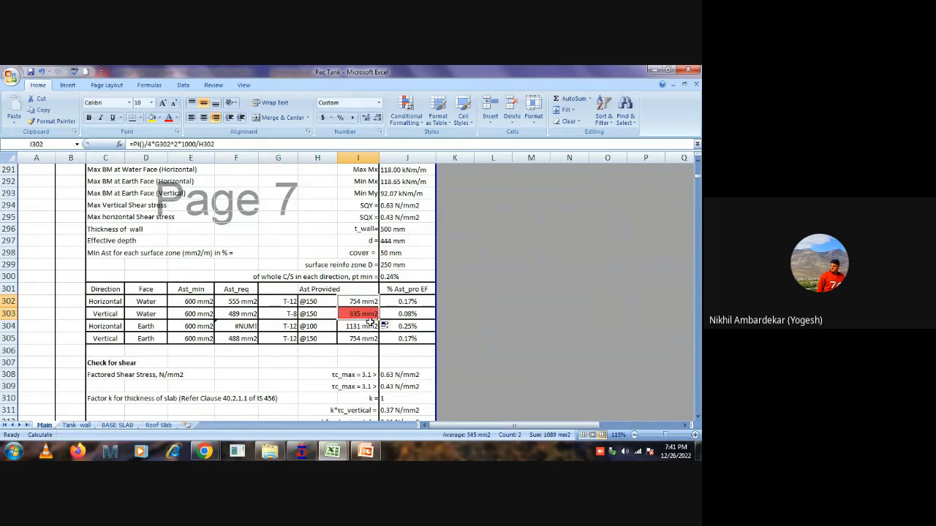
Try a bar size of 10 for the vertical water face in G303, and settle on 12.
click(280, 316)
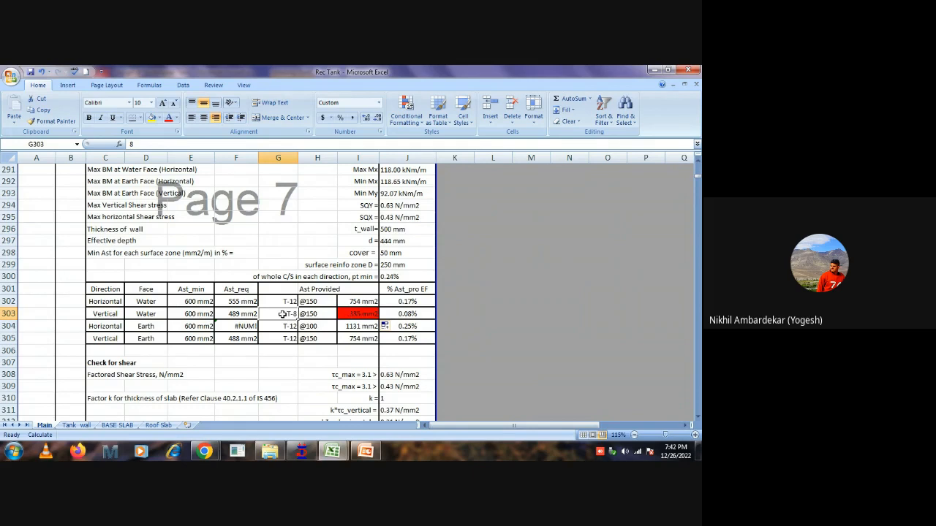
text(10)
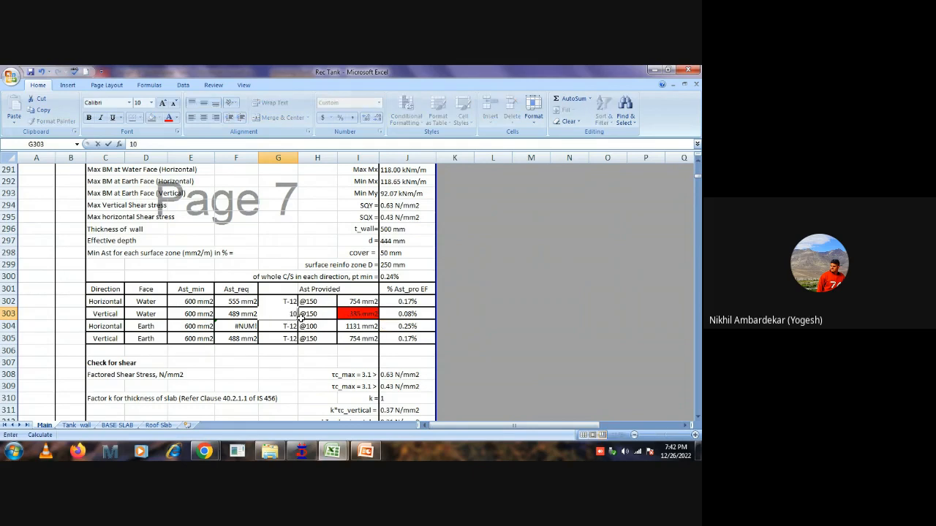
key(Return)
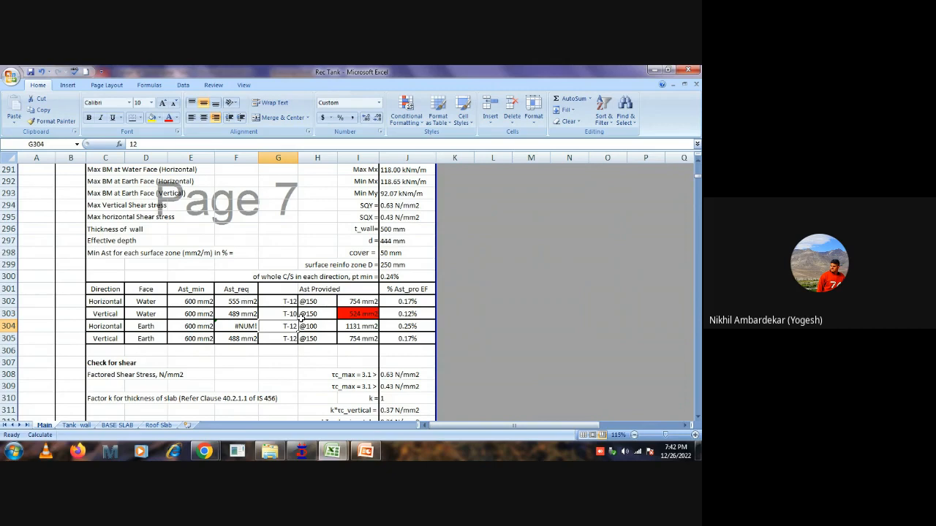
key(ctrl+z)
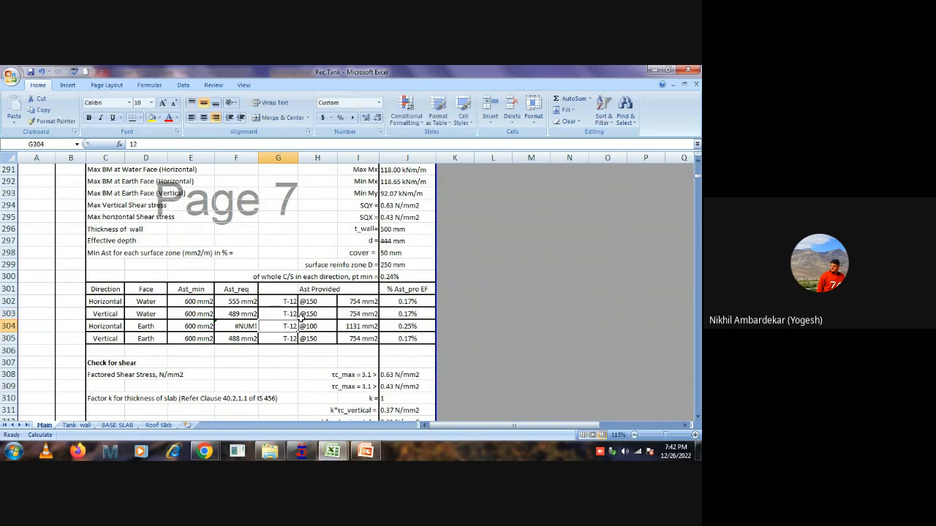
Try to replace the horizontal earth-face required-steel formula in F304 with the one from F303 using Paste Special.
click(242, 314)
drag(258, 320, 252, 327)
right_click(247, 320)
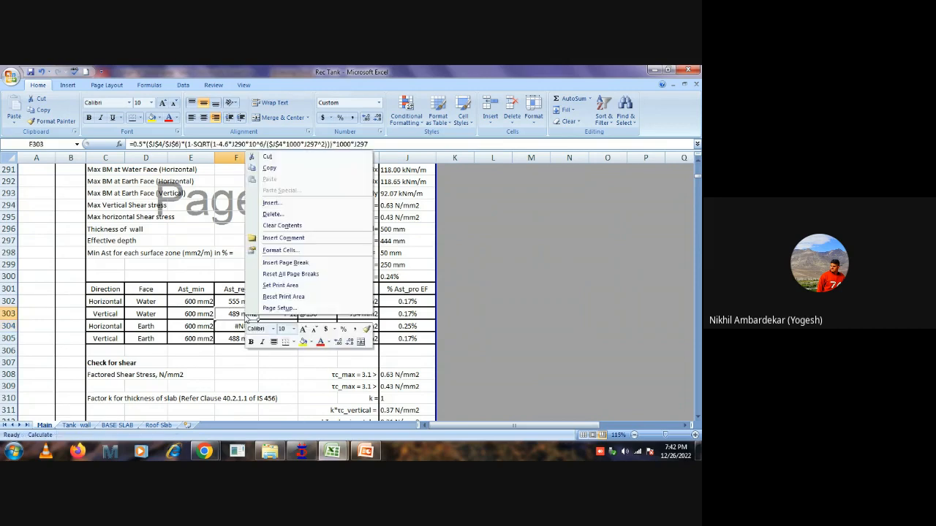
click(274, 168)
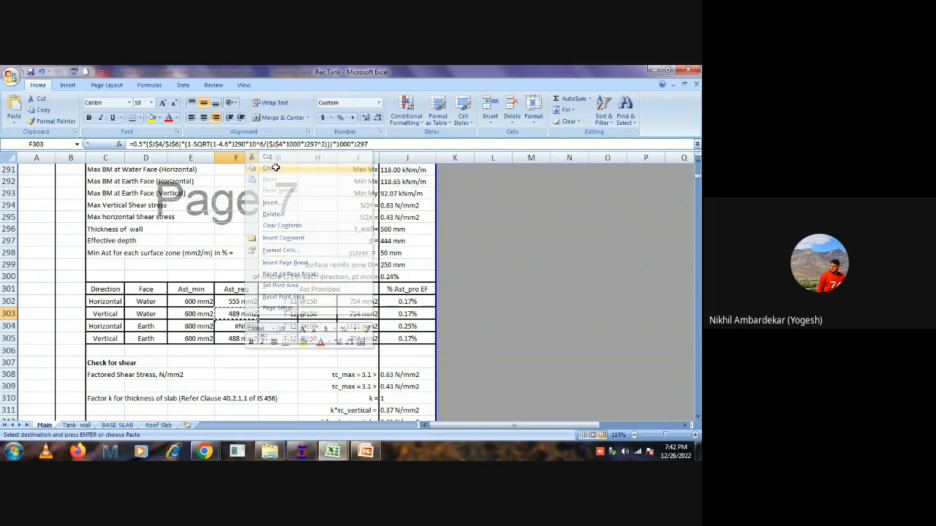
click(230, 326)
right_click(230, 326)
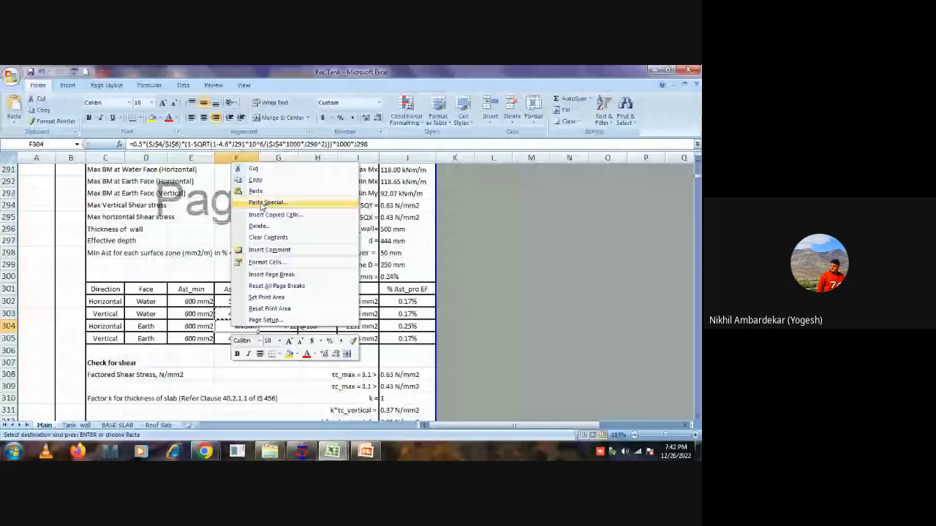
click(262, 203)
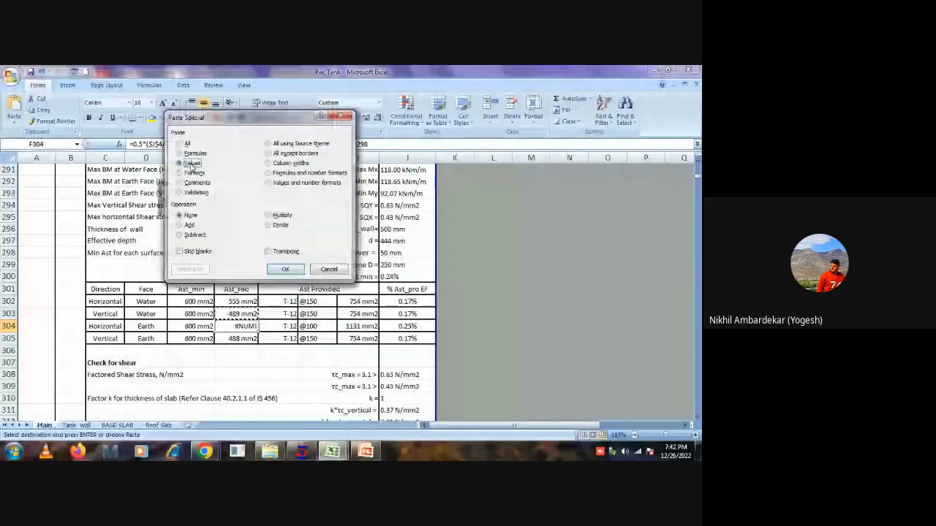
click(285, 269)
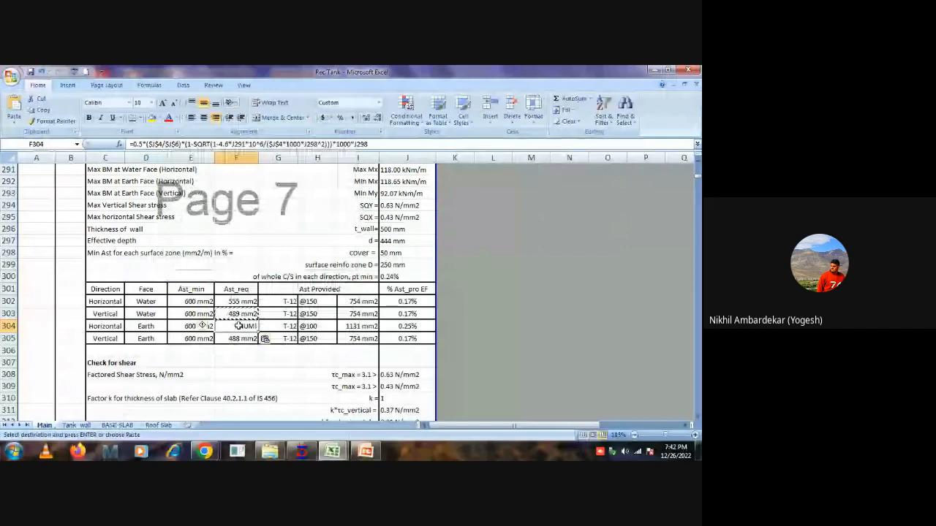
key(Escape)
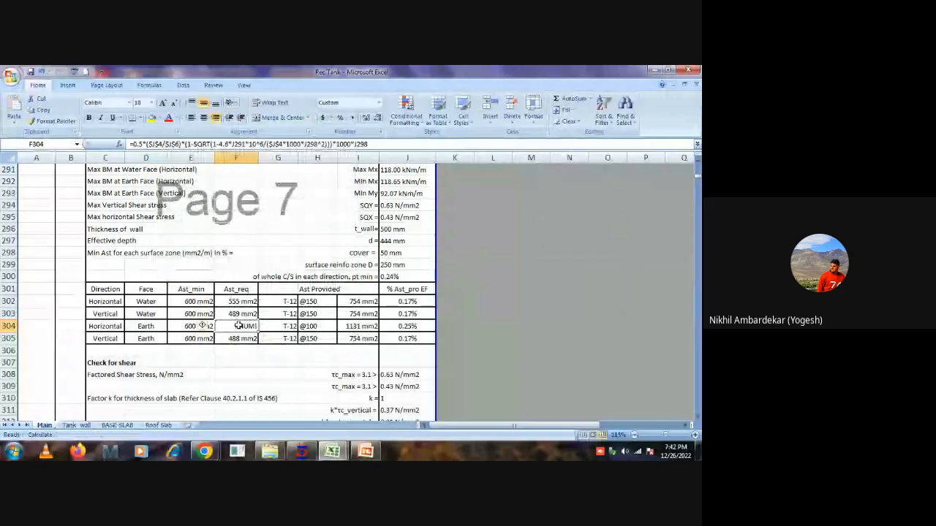
Copy the required-steel formula from F303 again and fill it down into F304 for the horizontal earth face.
right_click(240, 314)
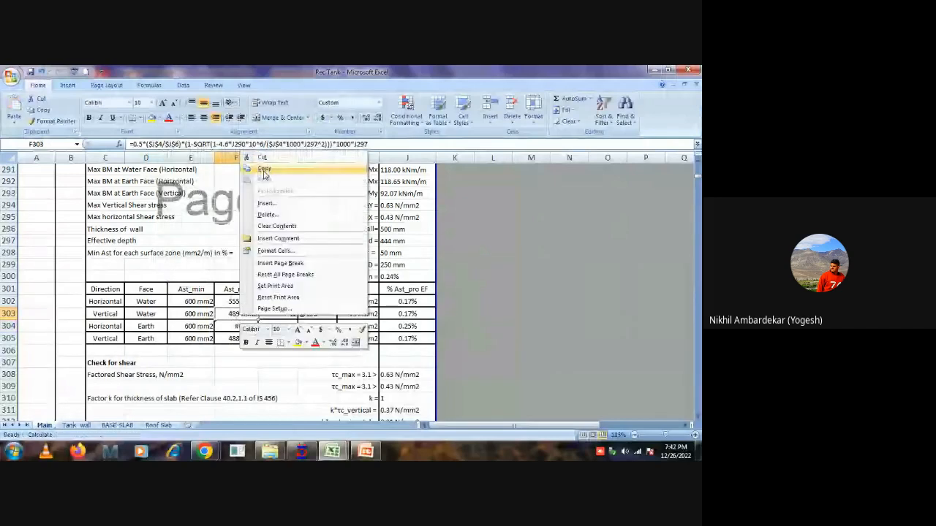
click(264, 169)
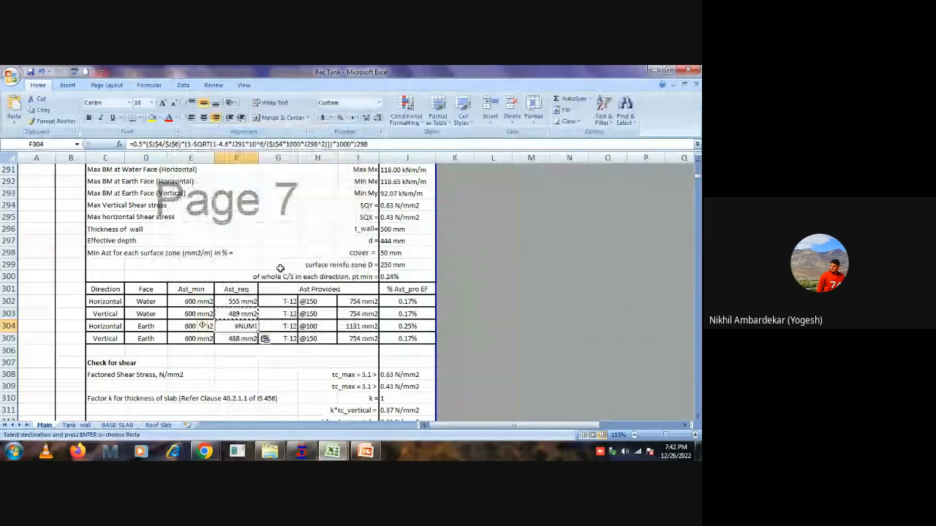
drag(241, 313, 249, 326)
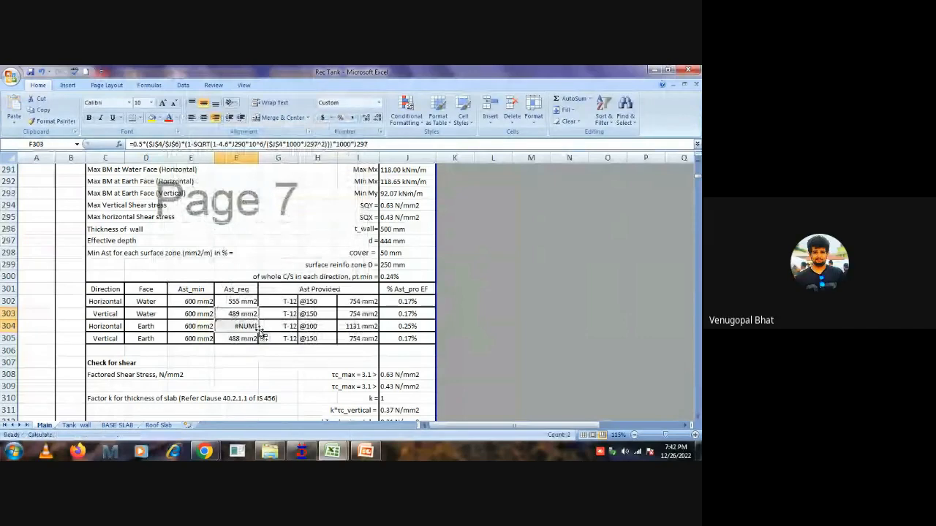
click(210, 326)
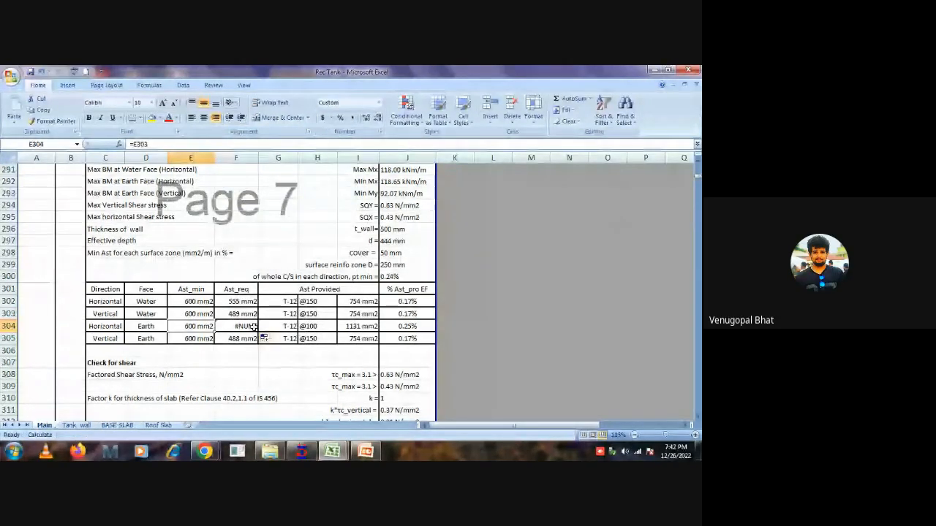
click(248, 326)
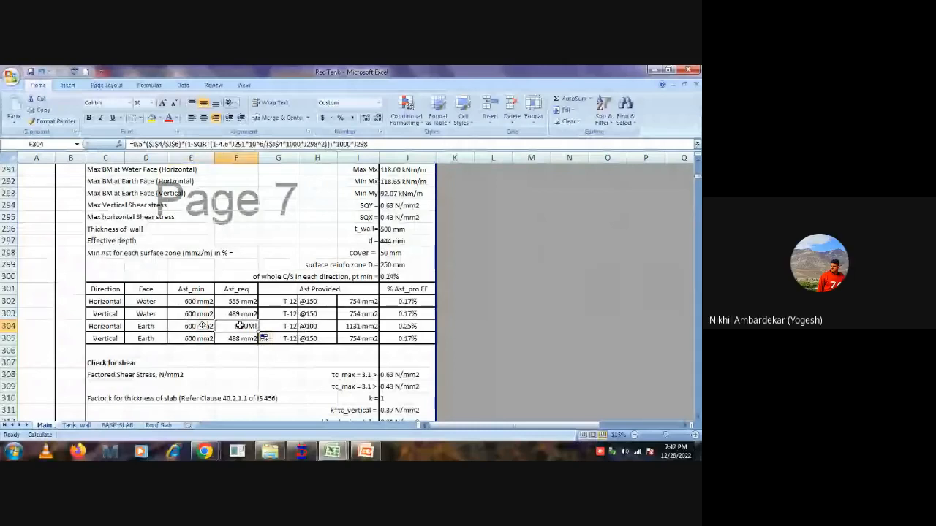
key(Left)
key(Left)
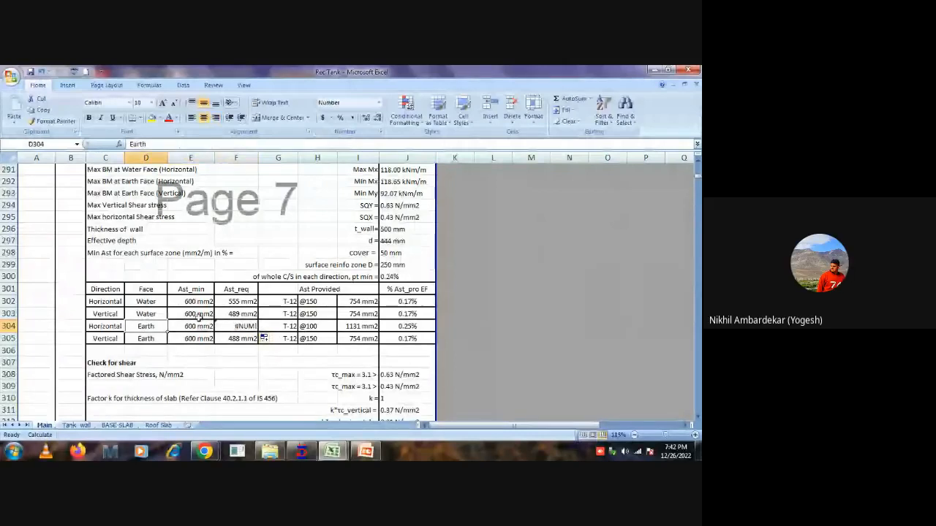
Try pasting the whole horizontal water-face row 302 over row 304, and undo the paste.
click(9, 314)
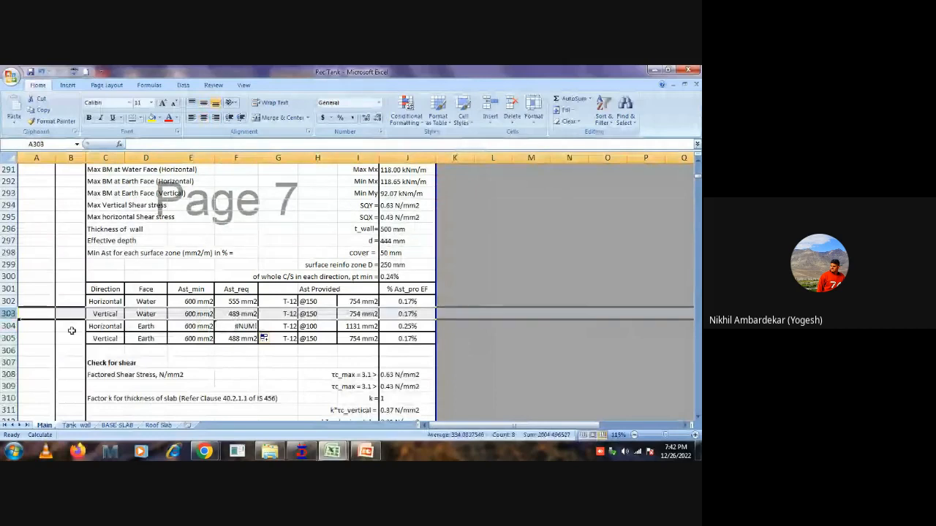
click(9, 301)
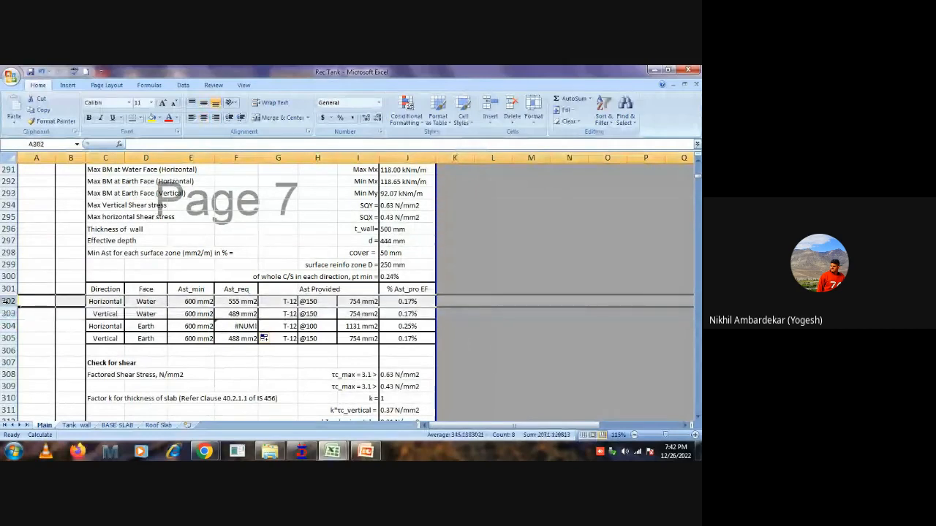
key(ctrl+c)
click(9, 326)
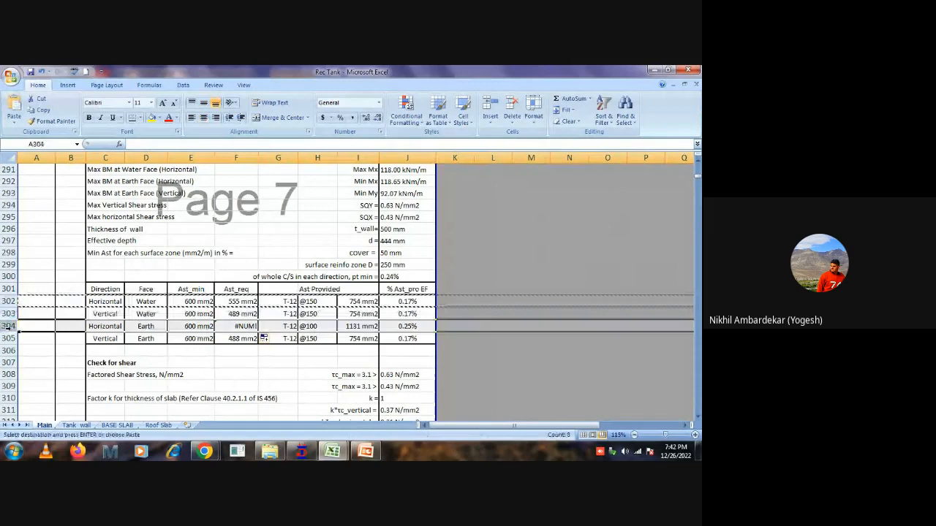
key(ctrl+v)
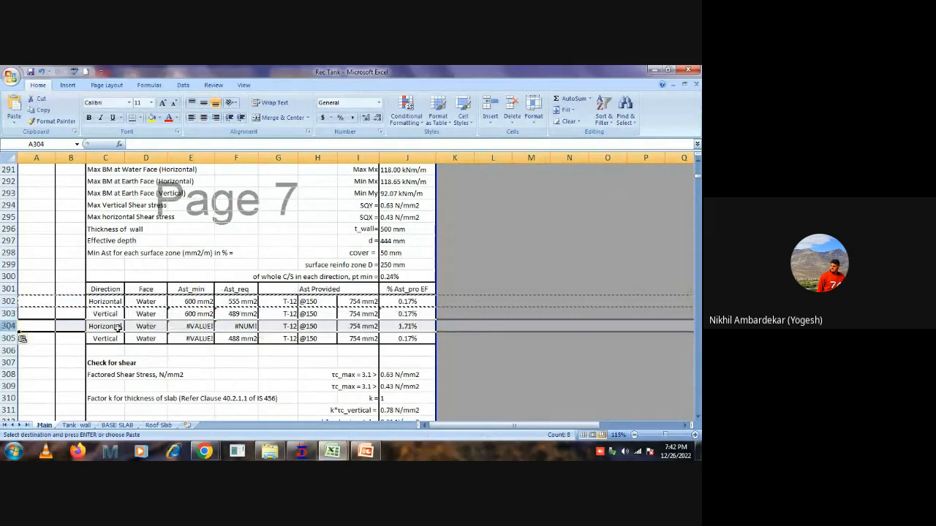
key(Escape)
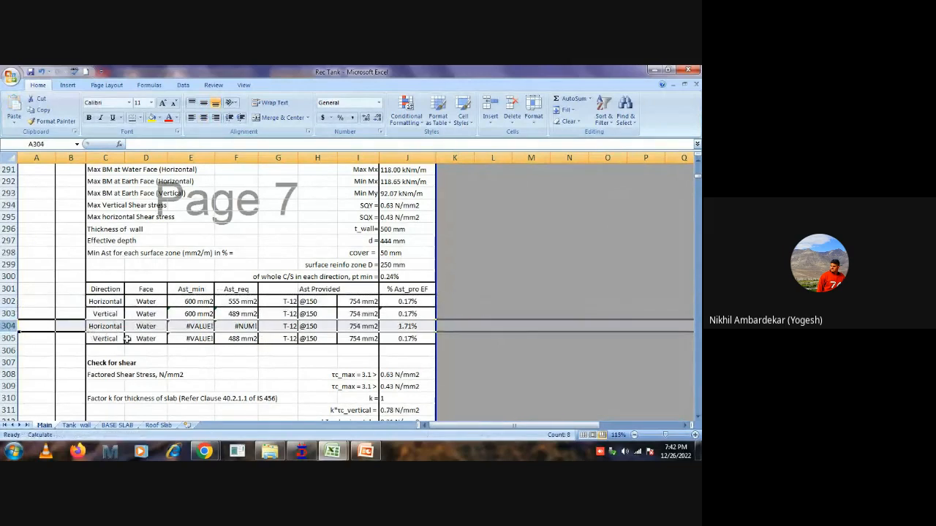
click(137, 329)
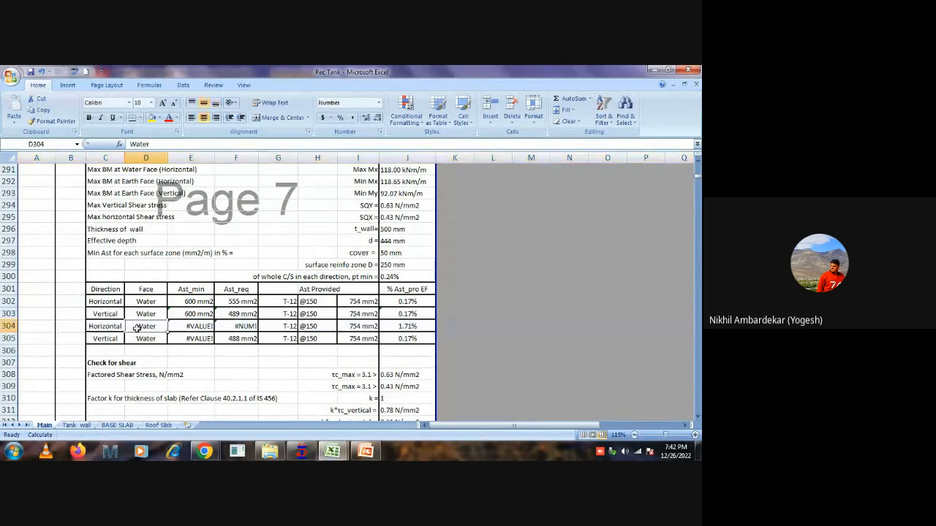
key(ctrl+z)
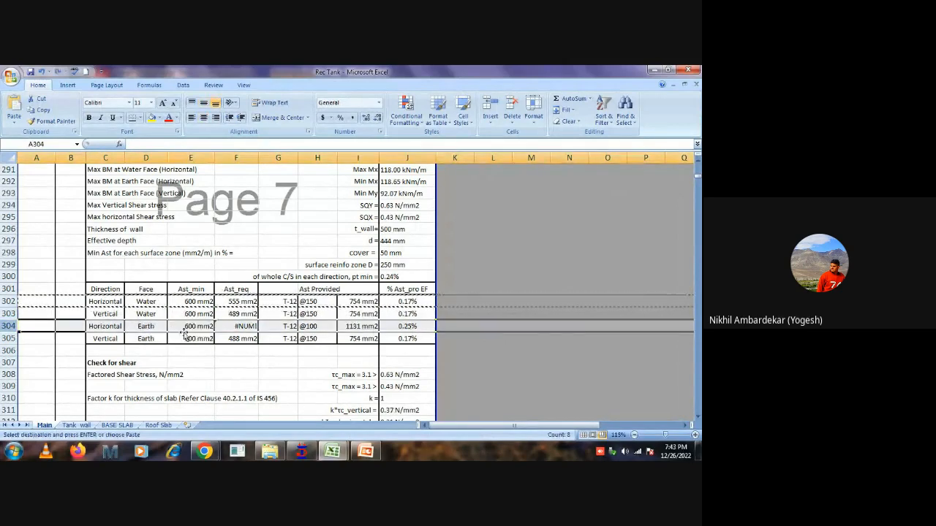
key(Escape)
Compare the required-steel formulas in F303 and F304, checking which moment and effective-depth cells they reference.
click(190, 329)
click(232, 326)
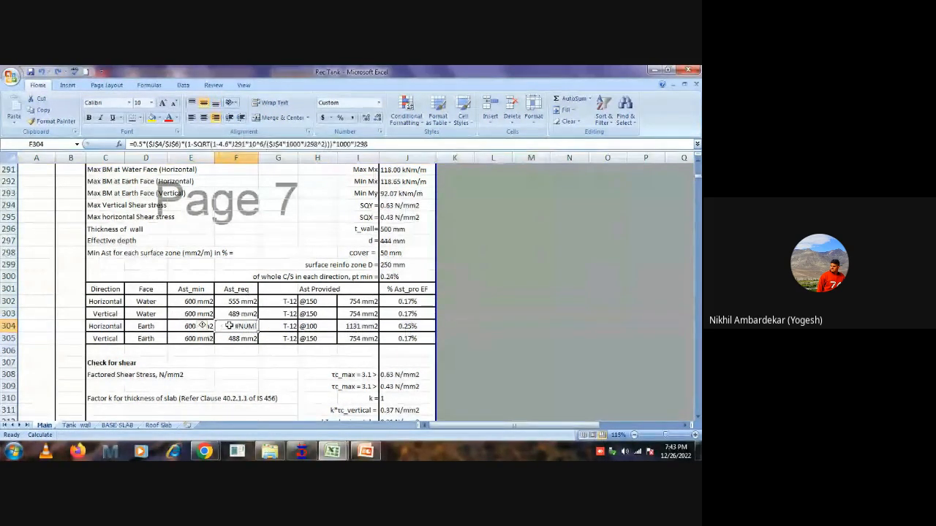
click(243, 314)
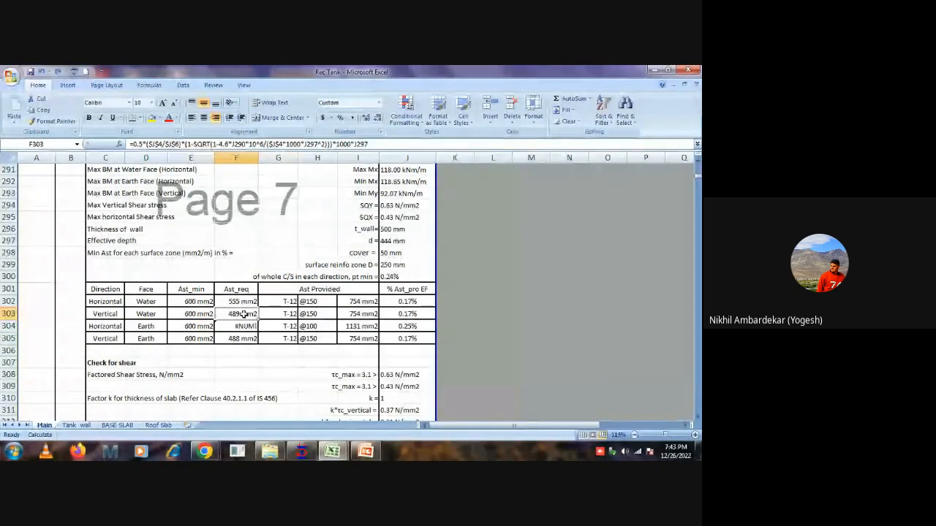
click(242, 326)
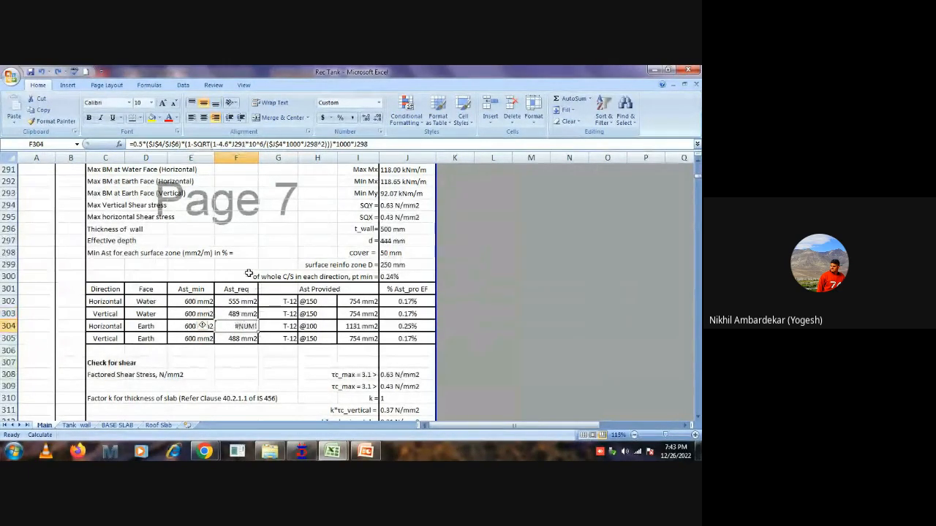
Examine which cells the required-steel formula in F304 references for the horizontal earth face.
click(371, 144)
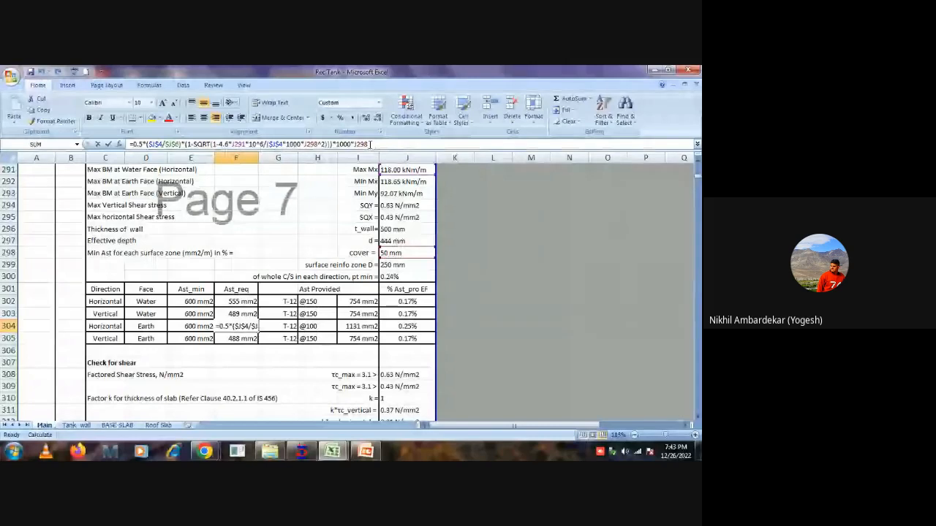
key(Escape)
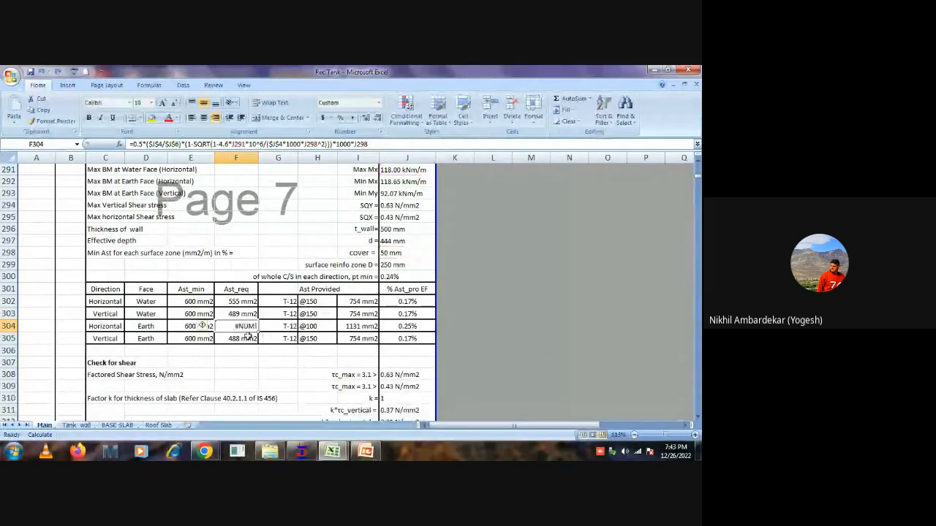
double_click(234, 327)
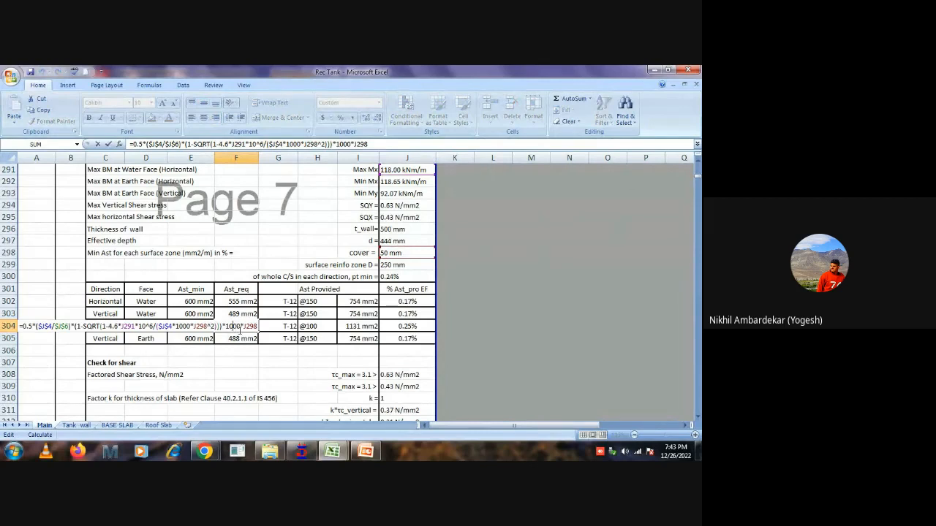
key(Escape)
double_click(246, 327)
key(Escape)
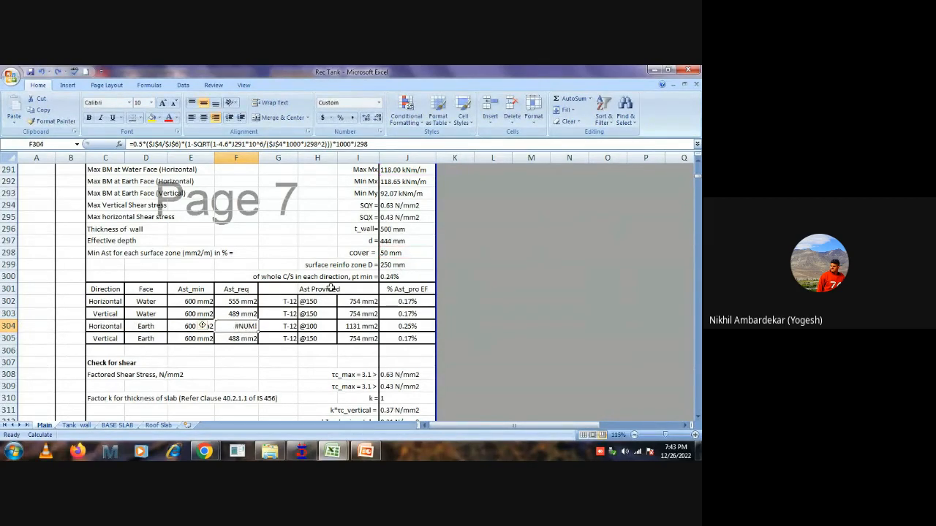
Repoint the squared depth term of the required-steel formula in F304 to effective depth J297, and review the edited formula.
double_click(238, 327)
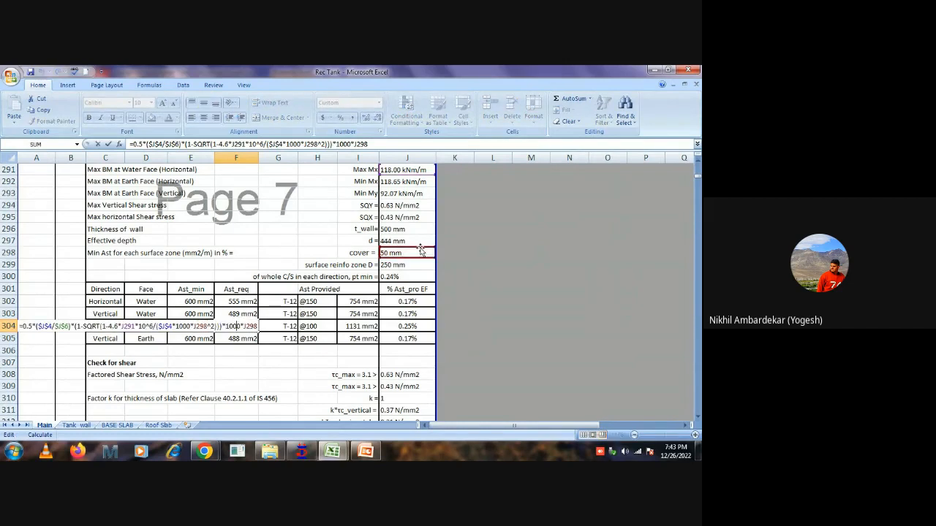
drag(421, 249, 421, 242)
key(Return)
click(278, 362)
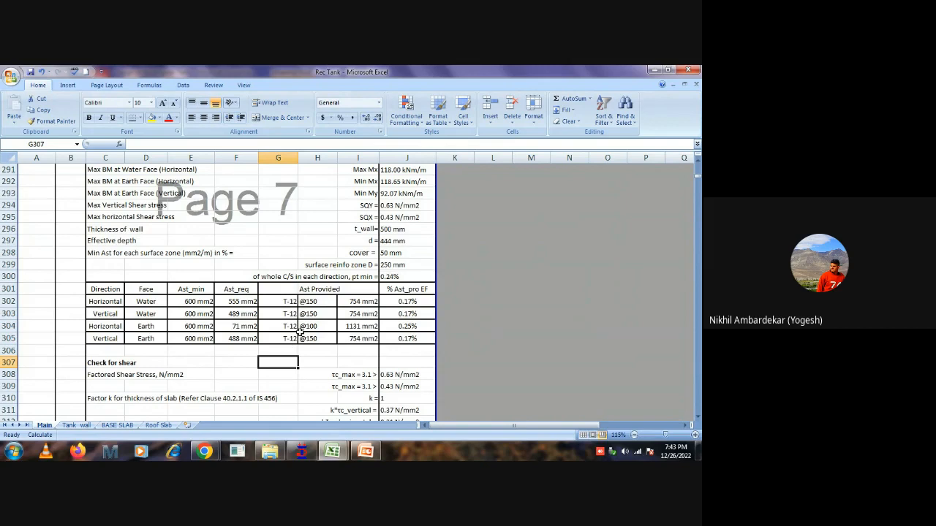
click(241, 327)
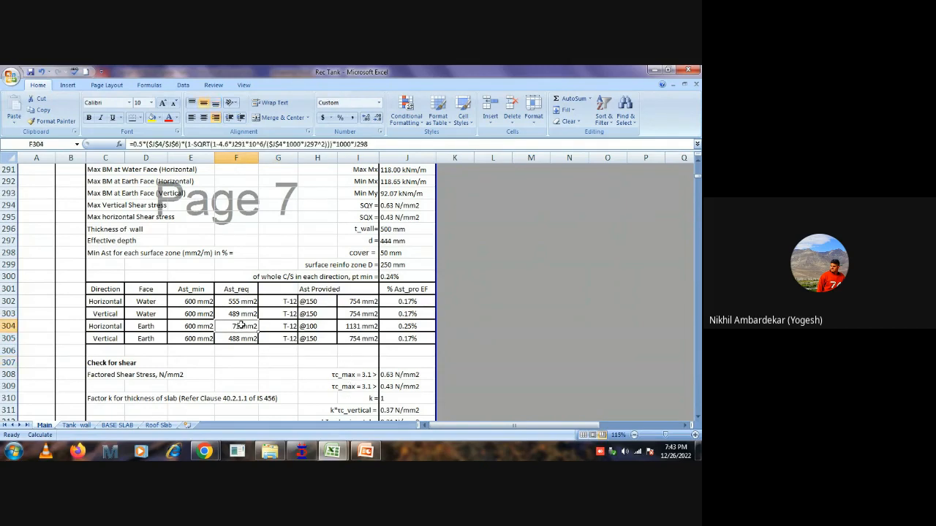
double_click(241, 324)
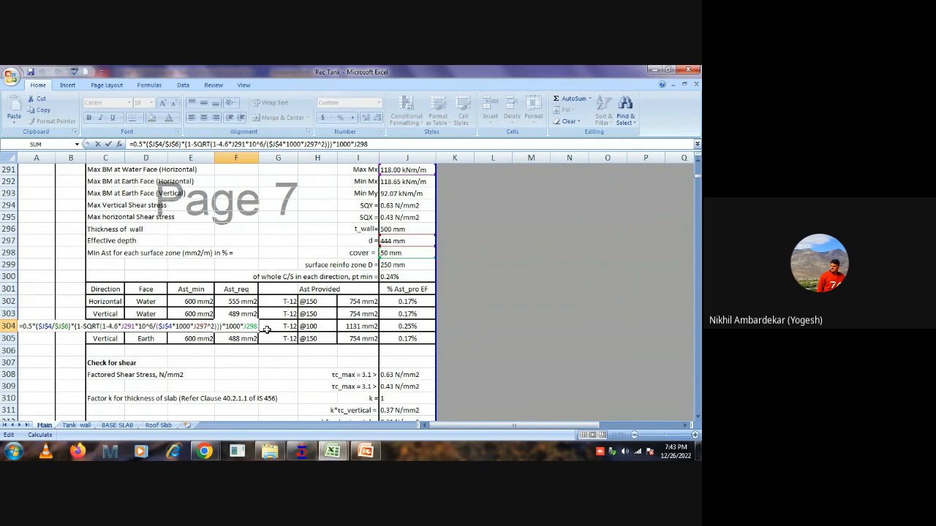
key(Escape)
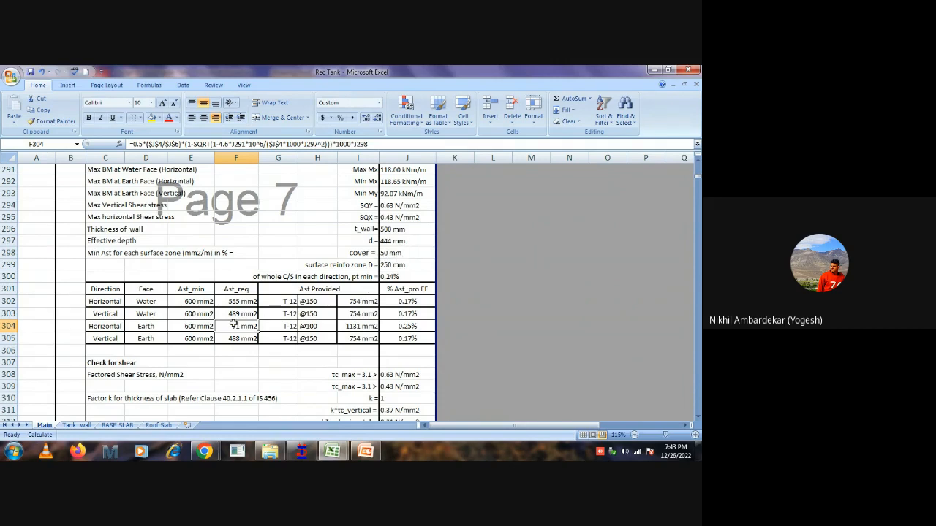
Set the provided bar spacing for the horizontal earth face in H304 to 150.
click(323, 329)
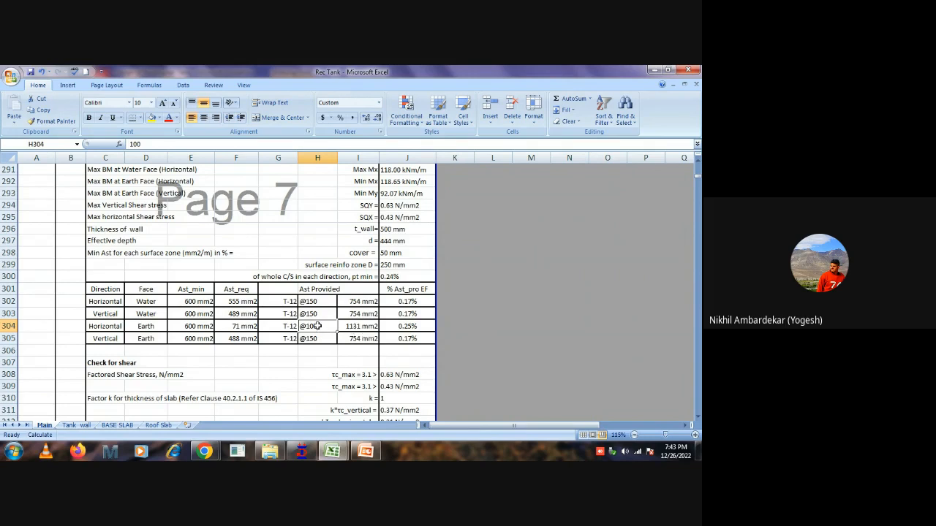
text(1)
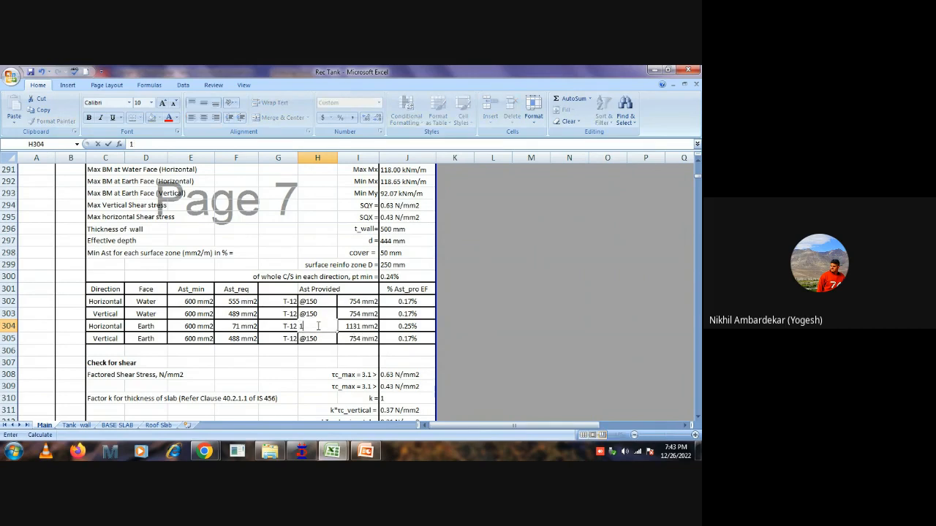
text(50)
key(Return)
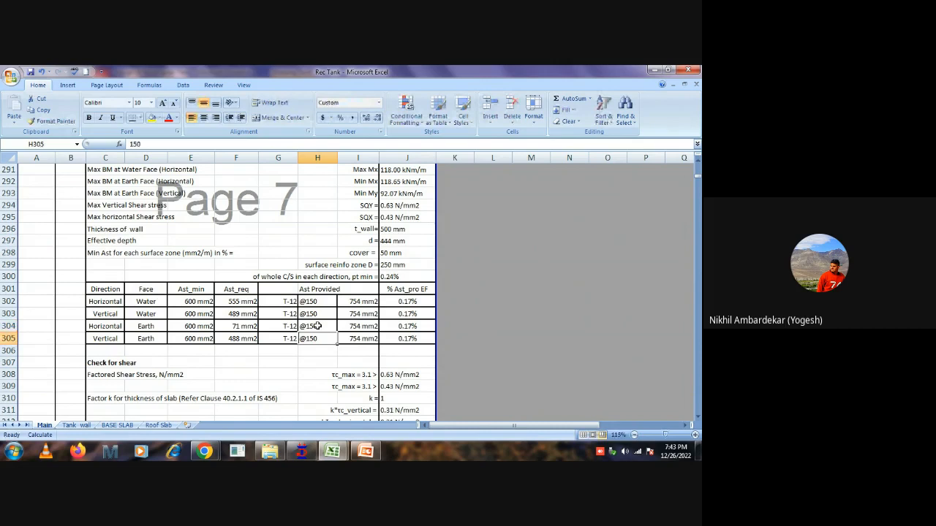
Try a bar spacing of 200 for the horizontal earth face in H304, and undo it.
click(317, 326)
text(200)
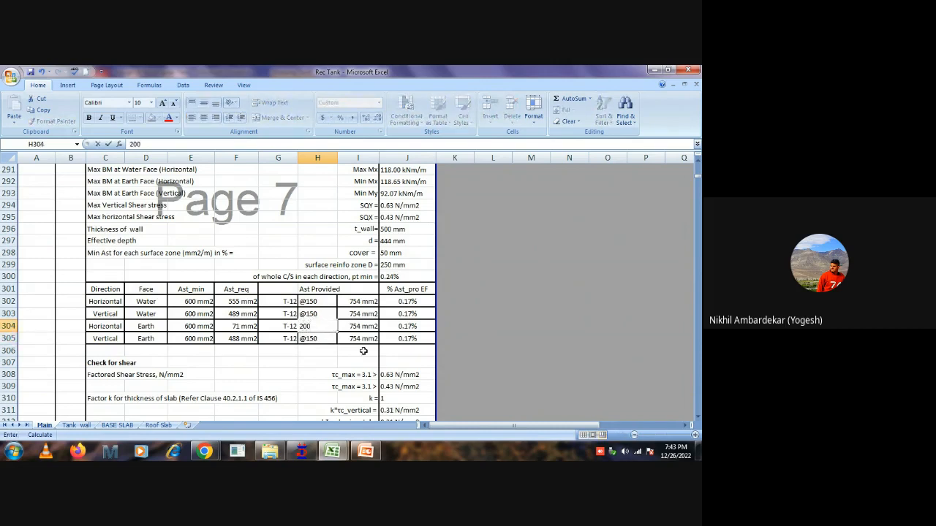
key(Up)
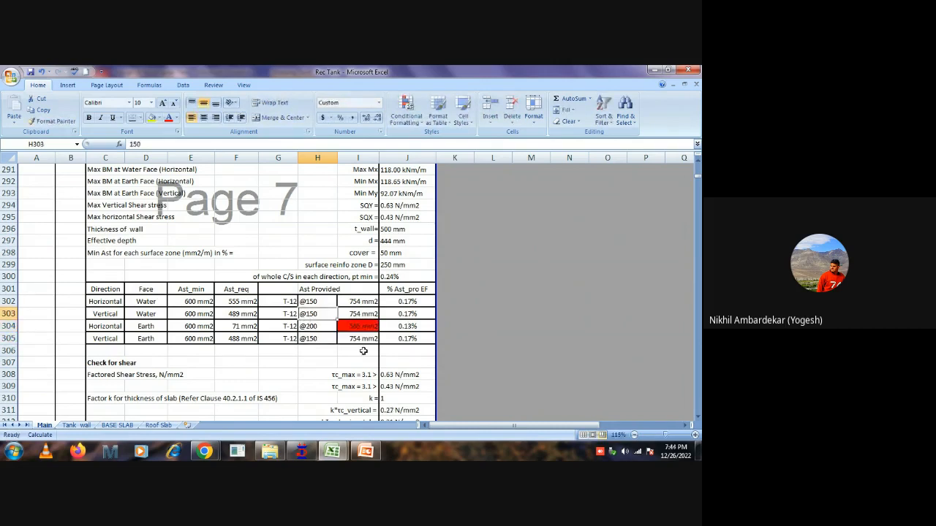
key(ctrl+z)
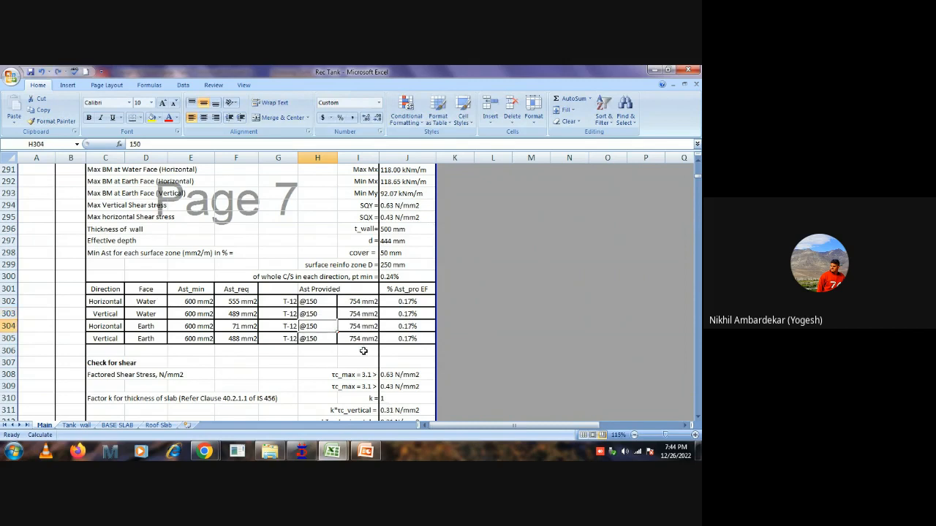
Try 10 mm bars at a spacing of 100 for the vertical earth face in row 305.
click(277, 340)
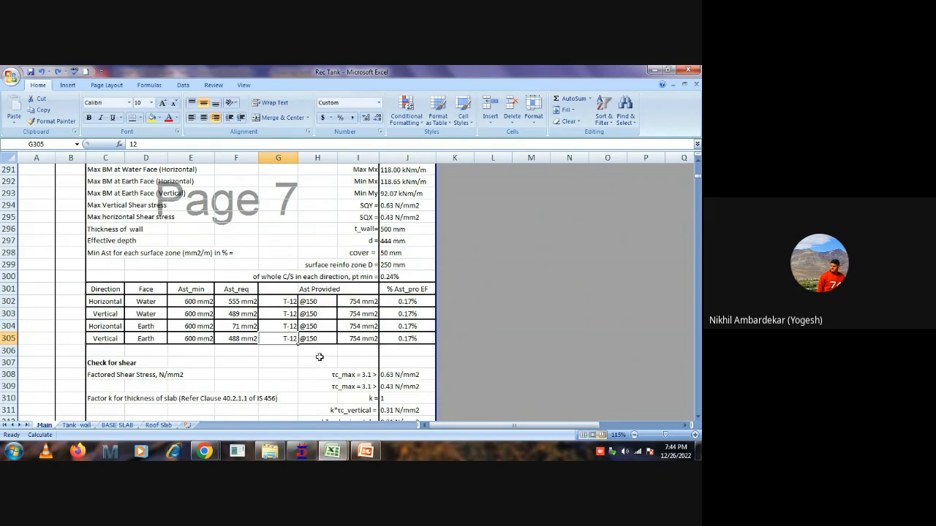
text(10)
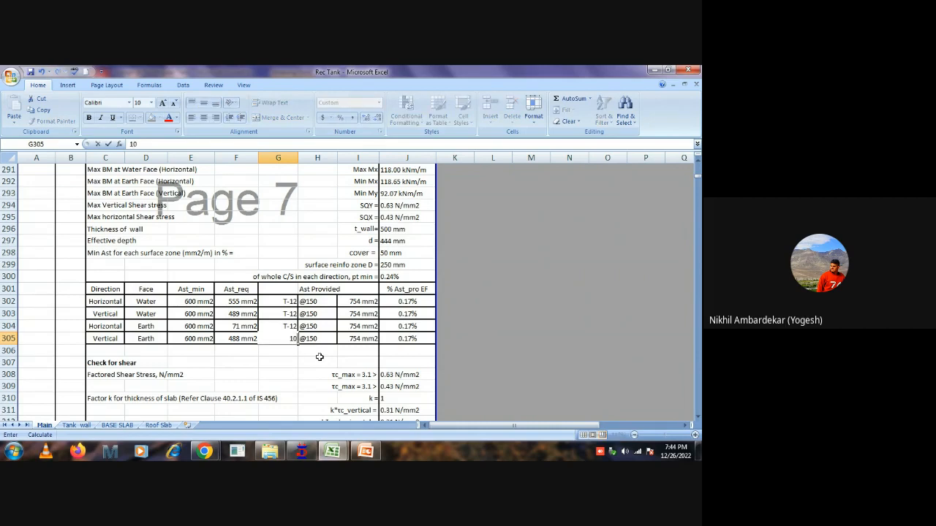
key(Return)
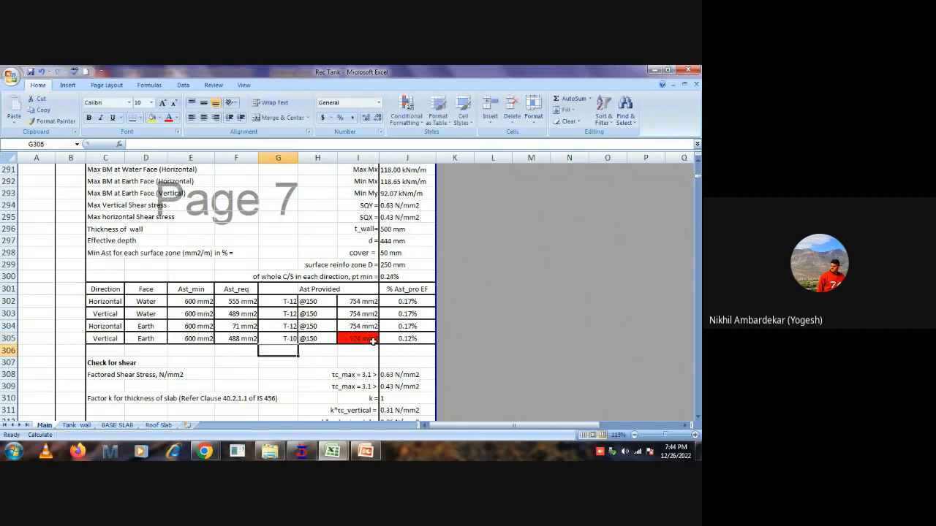
click(327, 339)
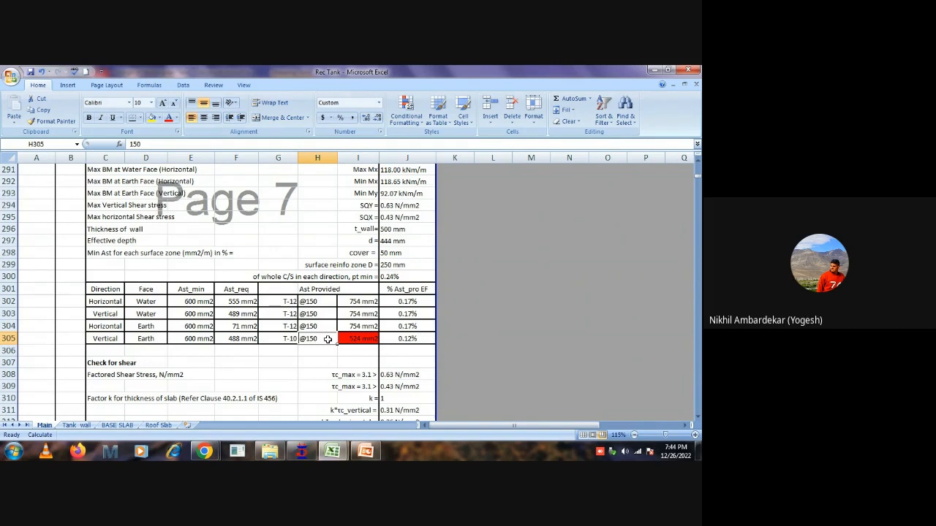
text(100)
key(Return)
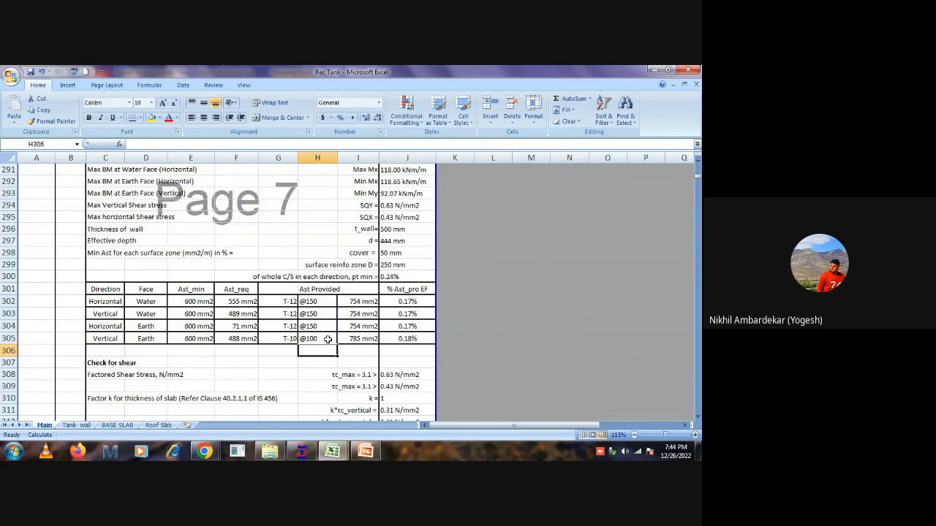
Set the vertical earth-face reinforcement in row 305 to 12 mm bars at a spacing of 150.
click(285, 339)
text(12)
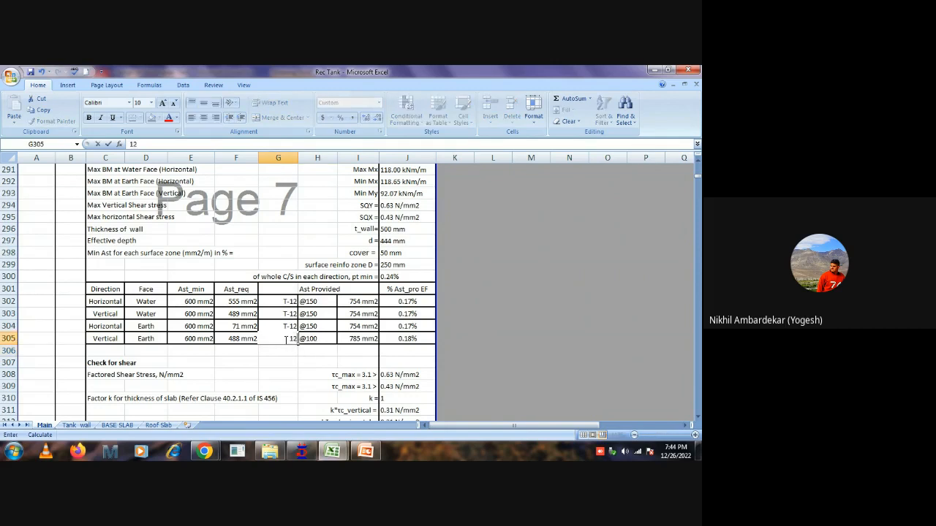
key(Tab)
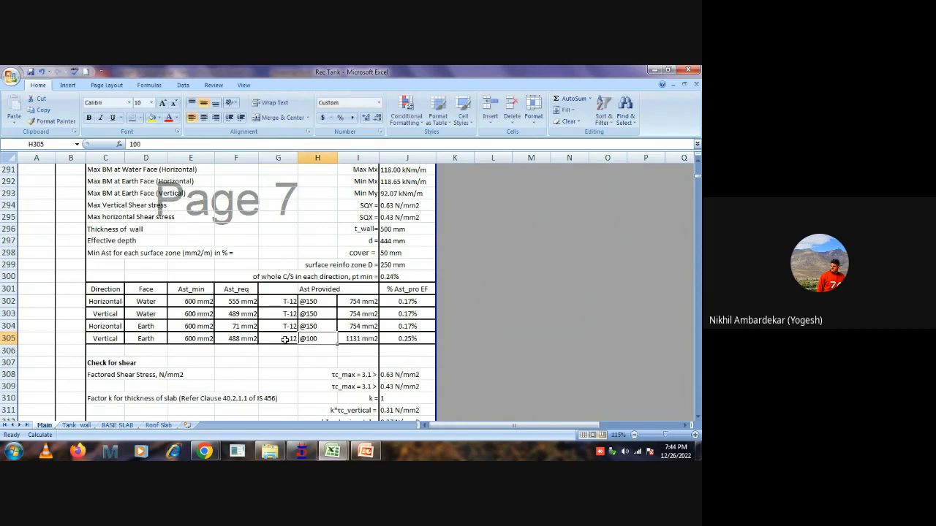
text(150)
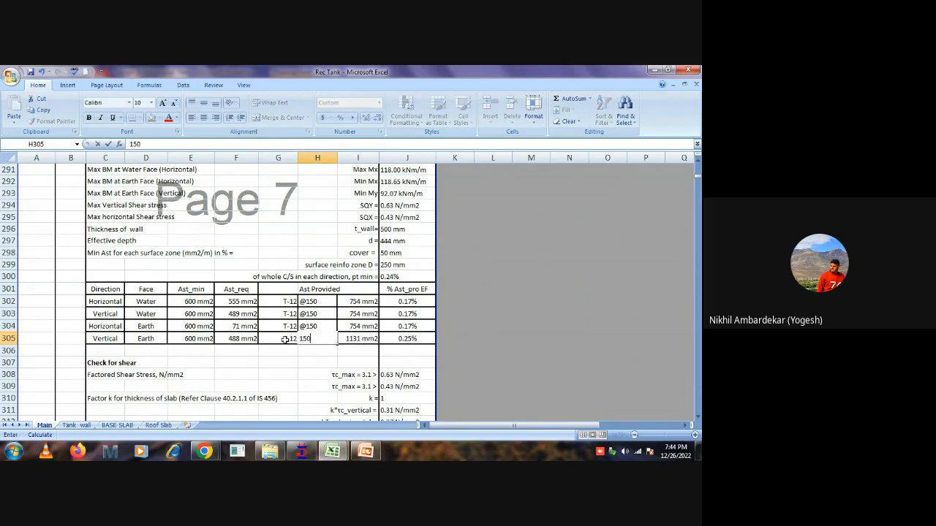
key(Return)
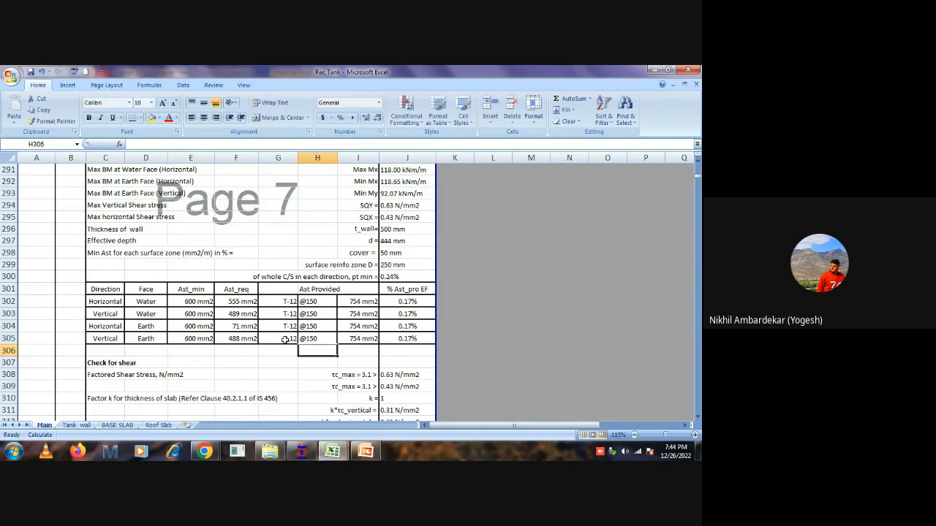
Review the wall reinforcement table in rows 302 to 305, the shear checks below it, and the wall thickness and effective depth.
scroll(285, 340, down, 1)
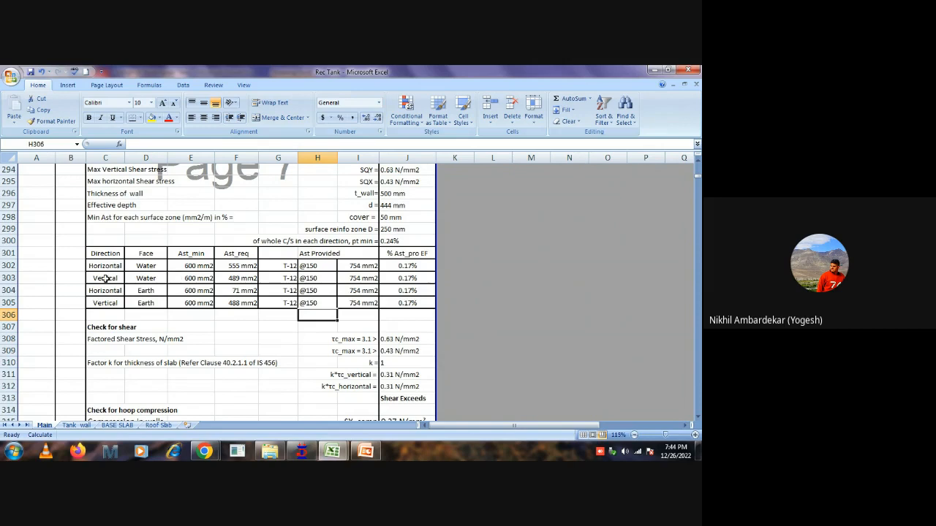
drag(102, 268, 398, 300)
scroll(297, 314, down, 1)
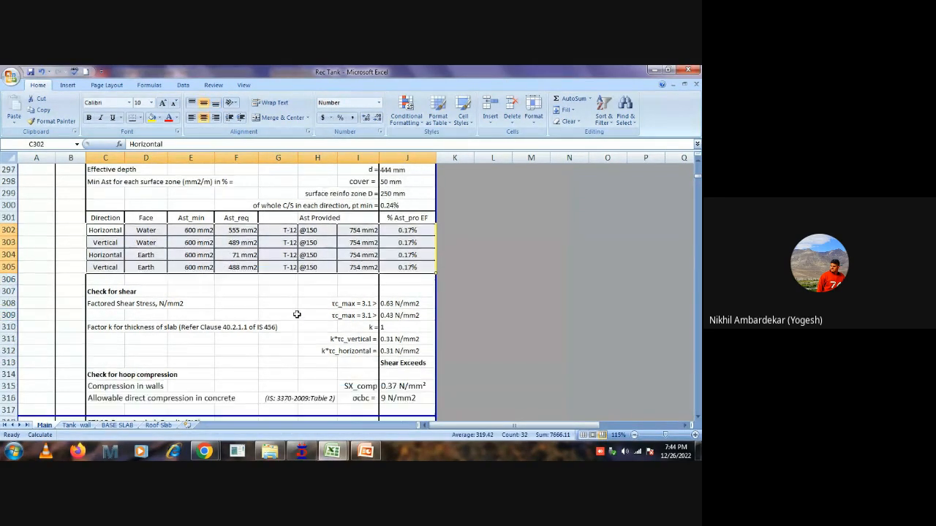
scroll(297, 315, up, 1)
scroll(297, 314, up, 1)
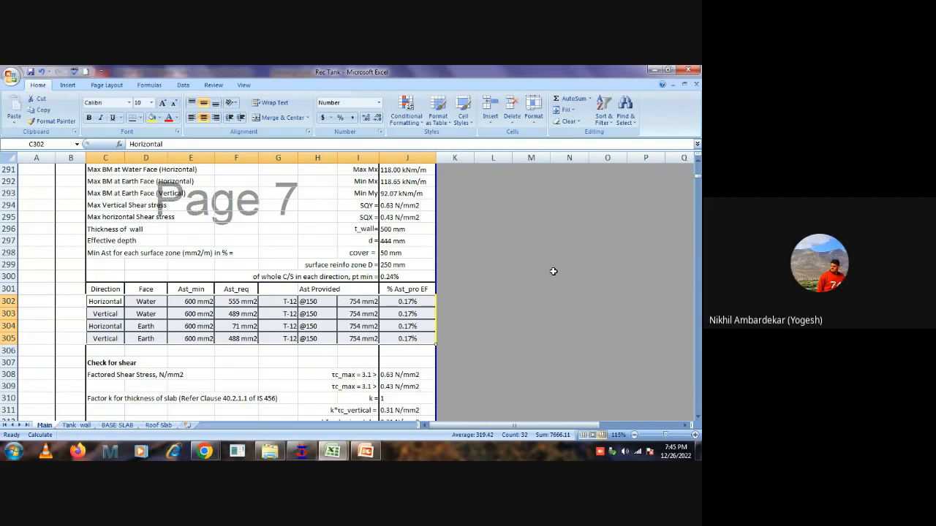
click(400, 230)
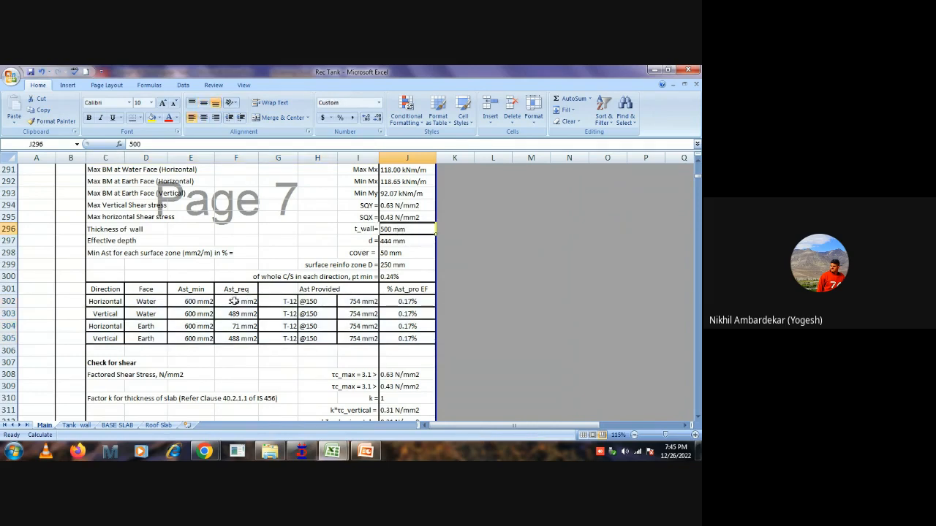
drag(234, 302, 236, 334)
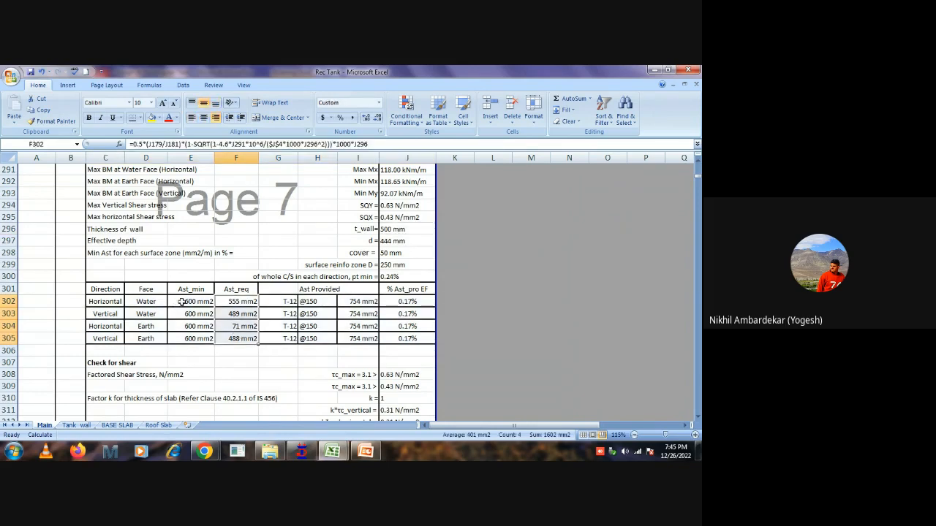
drag(179, 303, 184, 340)
click(405, 245)
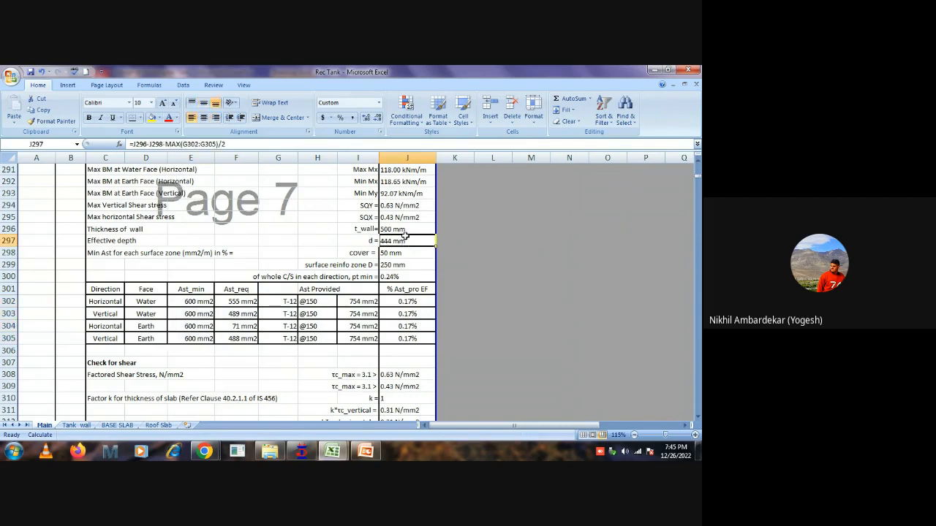
Try a wall thickness of 650 mm in J296 and check the minimum-steel formula in E302.
click(406, 228)
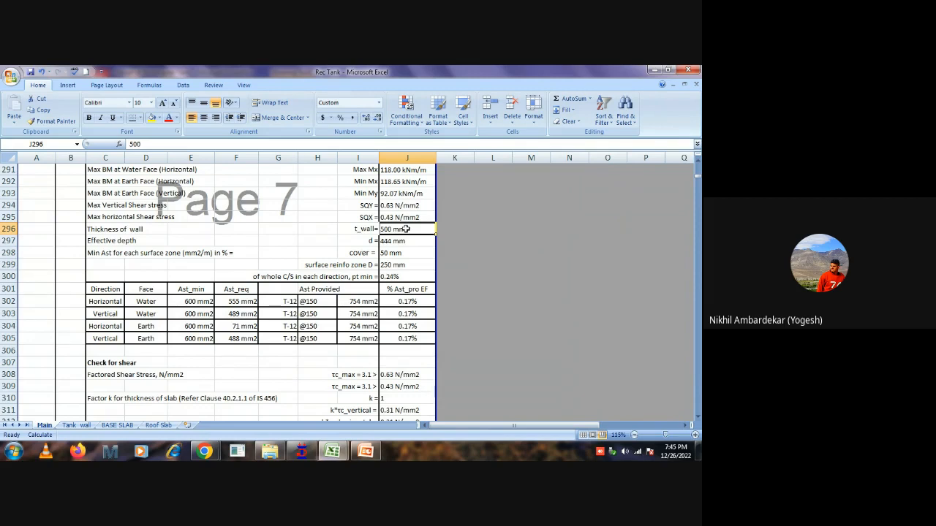
text(650)
key(Return)
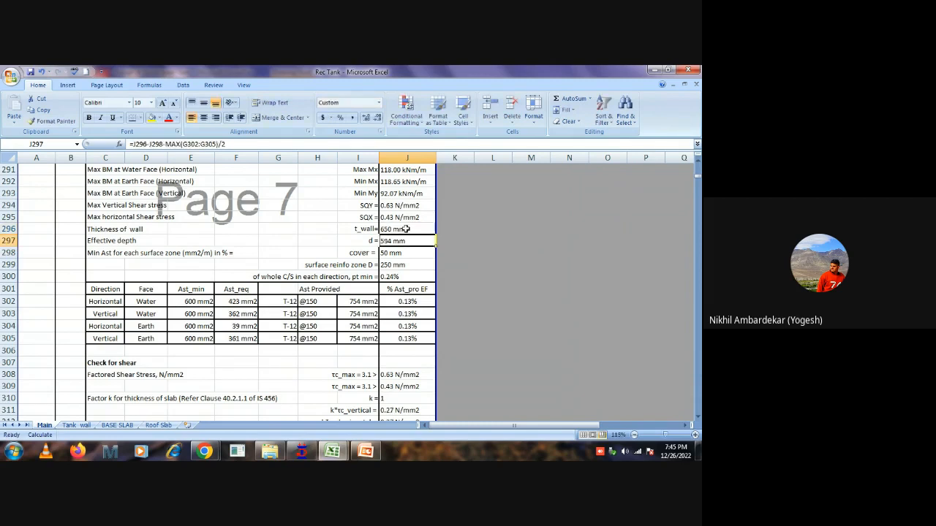
click(406, 229)
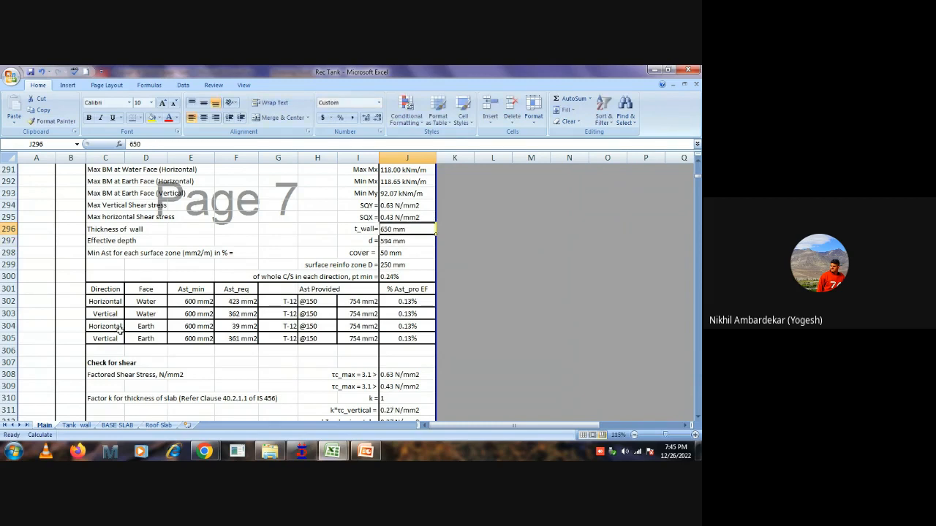
click(176, 303)
double_click(176, 303)
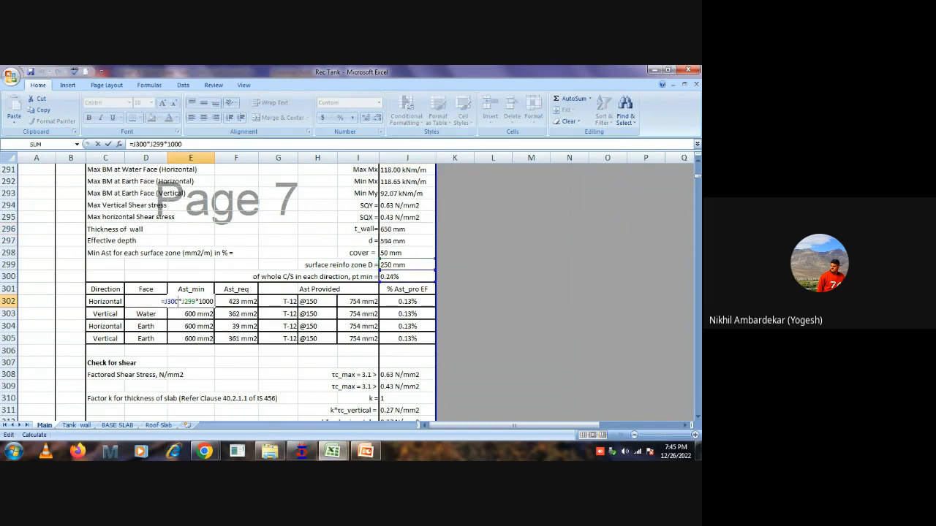
key(Escape)
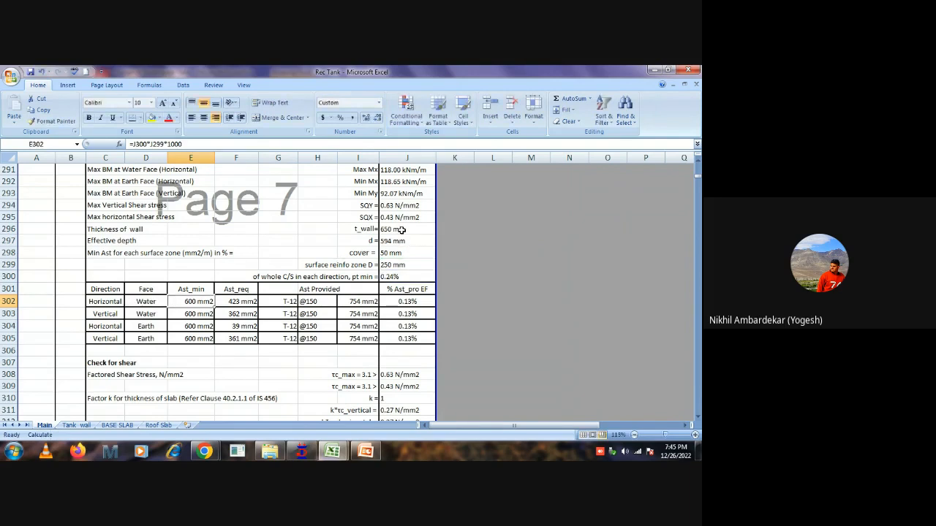
Set the wall thickness in J296 to 300 mm.
click(404, 229)
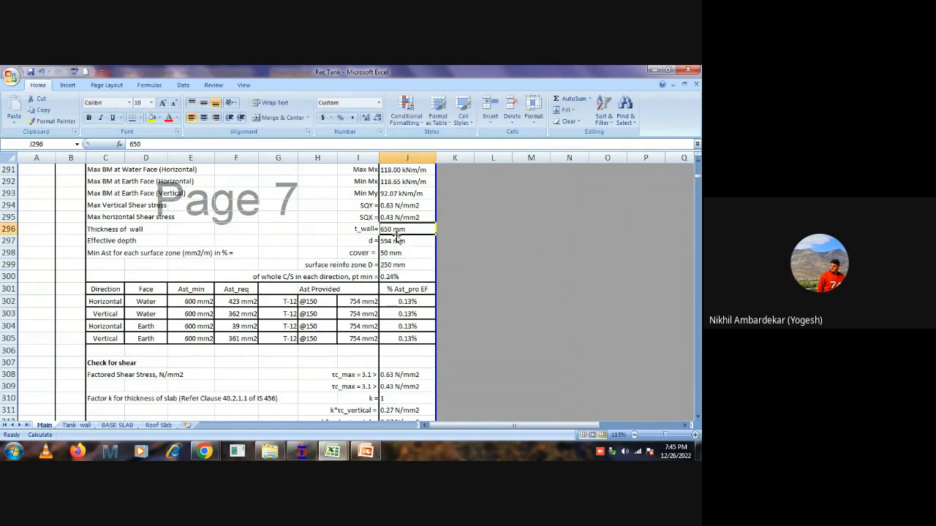
text(300)
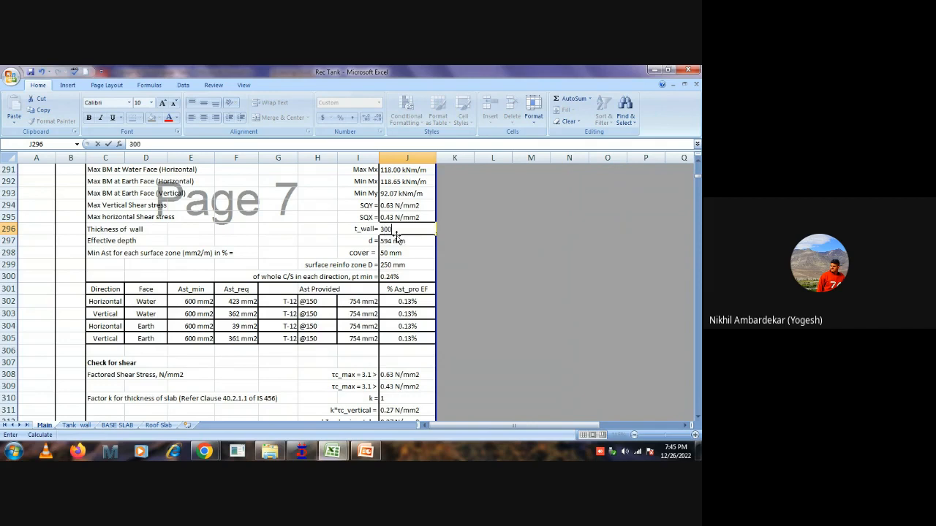
key(Return)
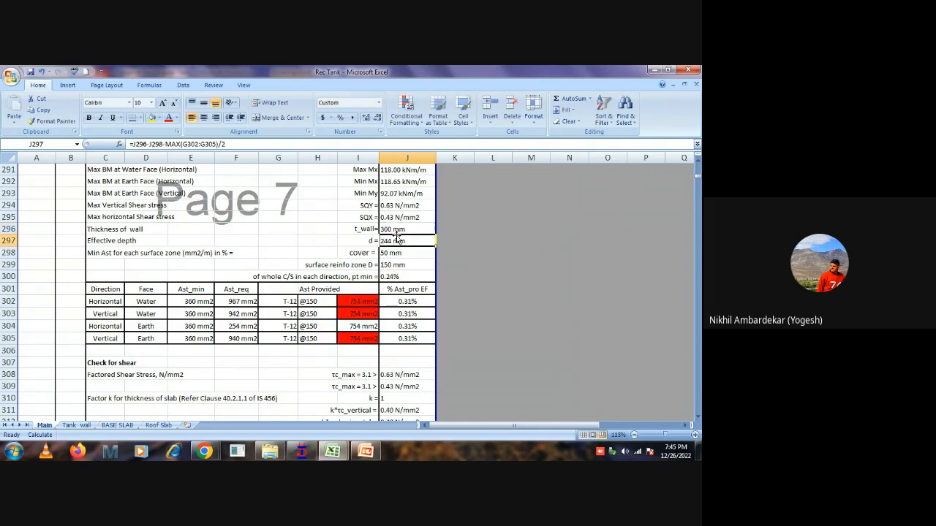
click(403, 229)
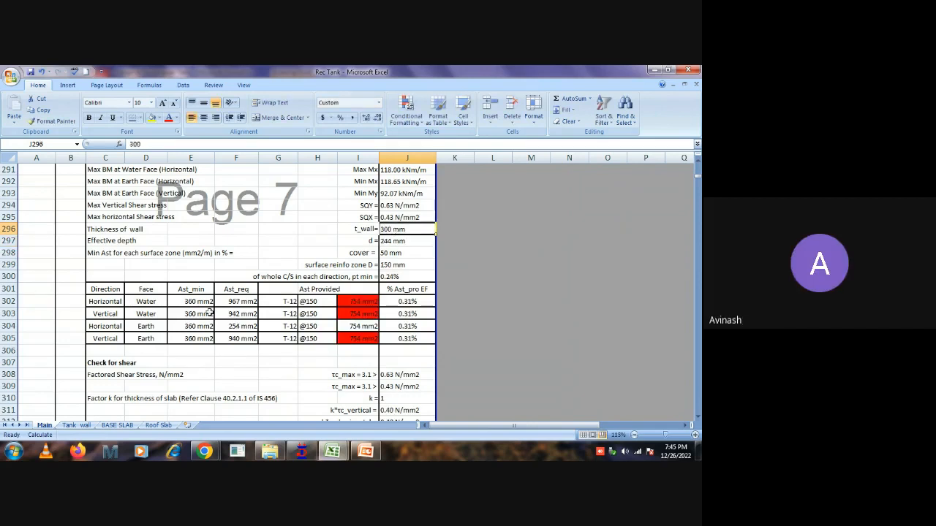
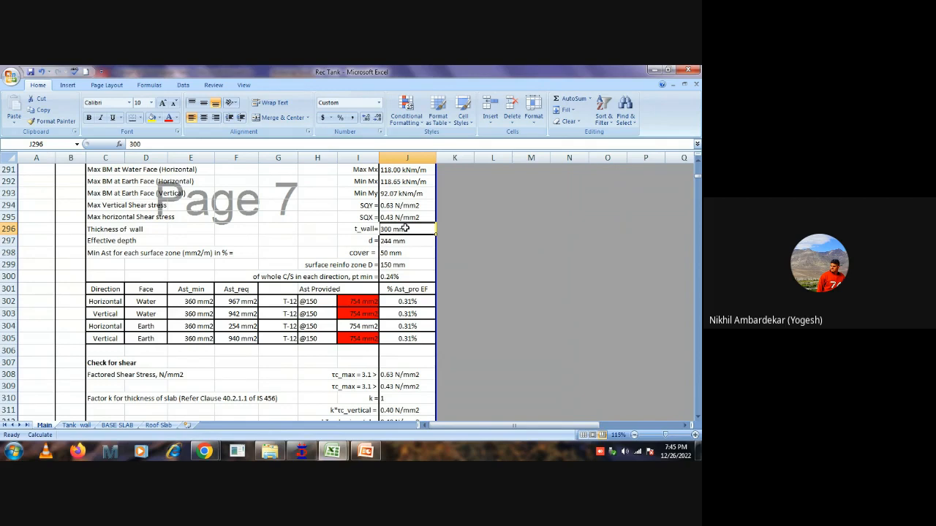
Try wall thicknesses of 150 mm and 400 mm in J296.
text(150)
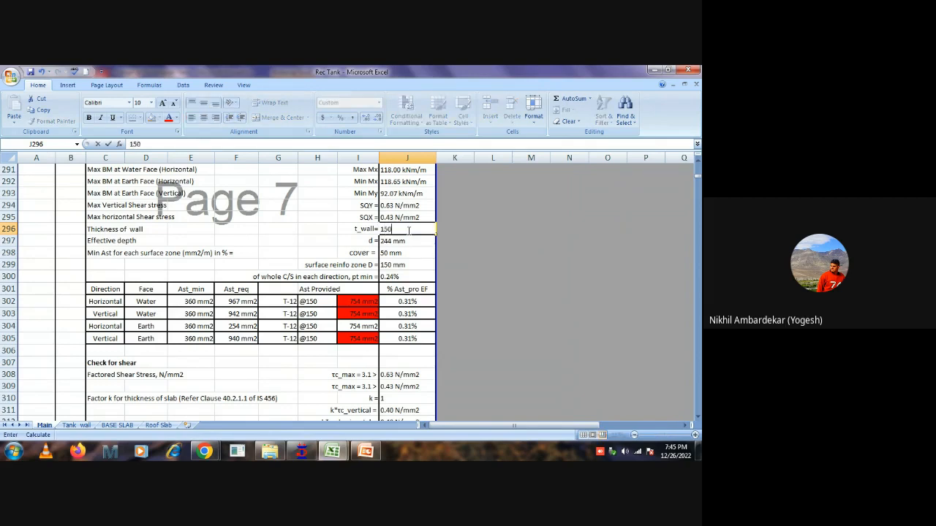
key(Return)
click(407, 231)
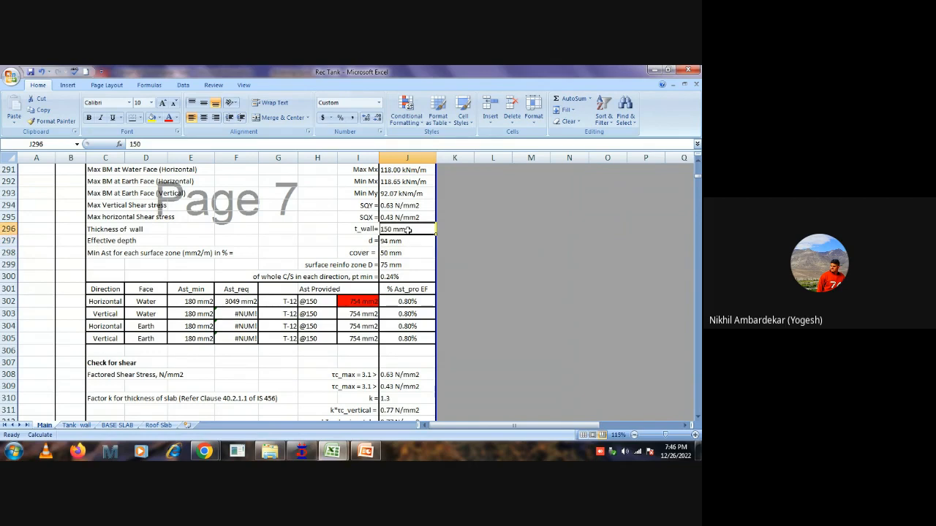
text(400)
key(Return)
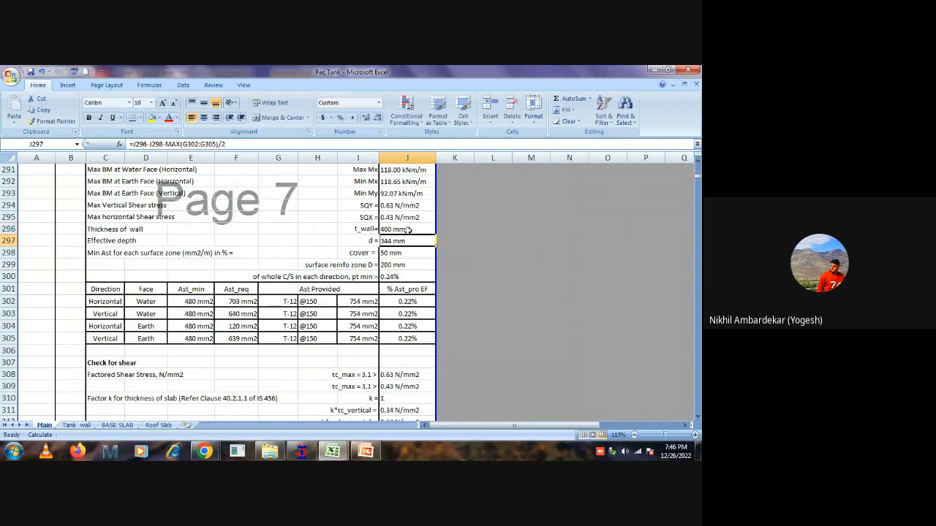
Try wall thicknesses of 500 mm and 1000 mm in J296.
click(407, 231)
text(500)
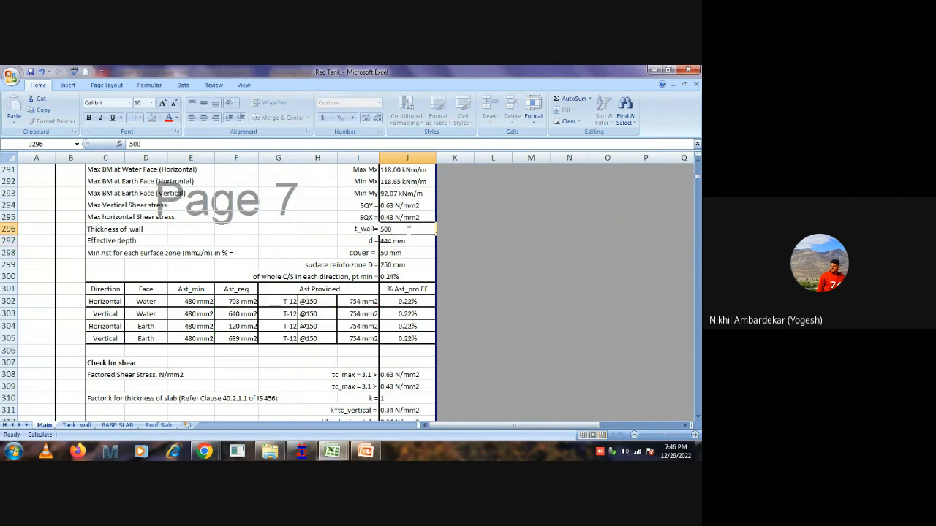
key(Return)
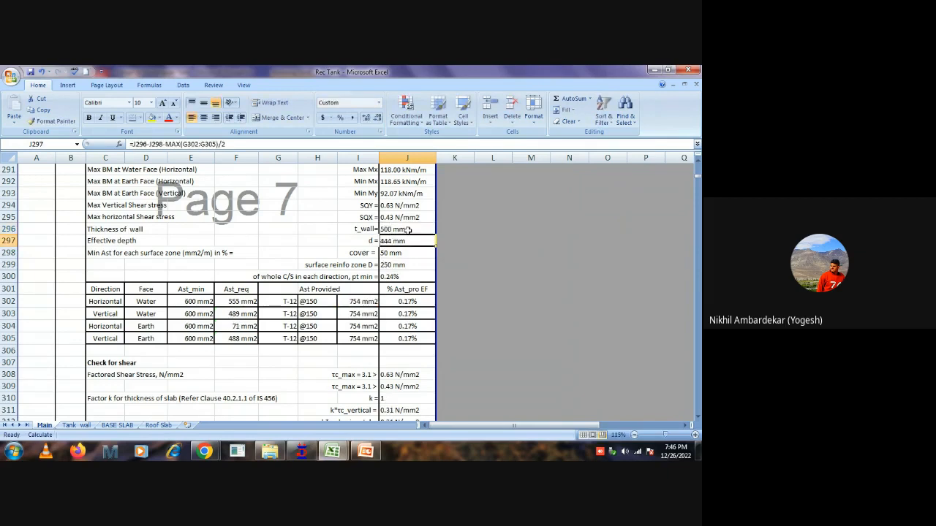
click(408, 231)
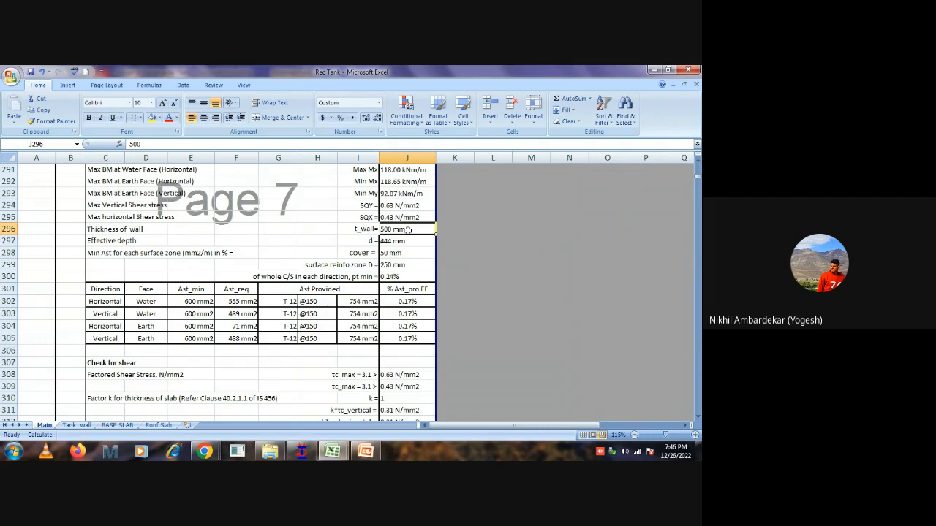
text(1000)
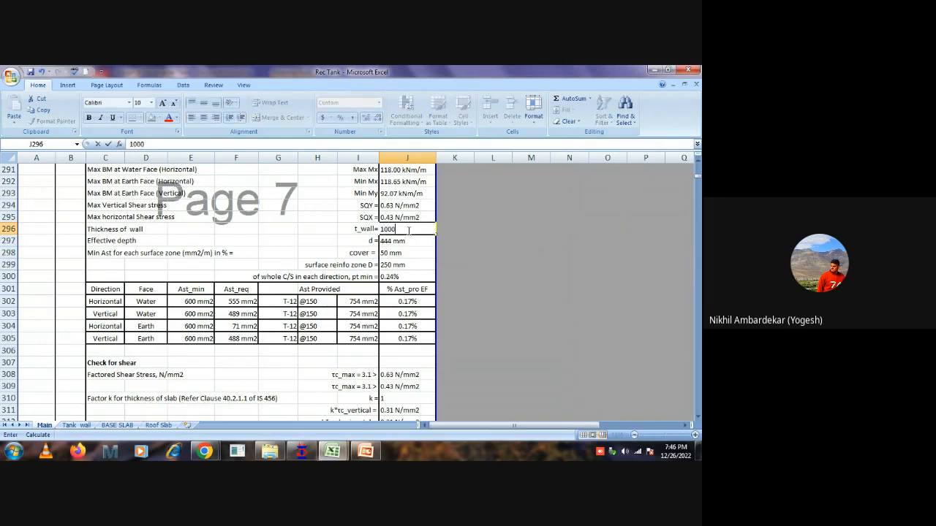
key(Return)
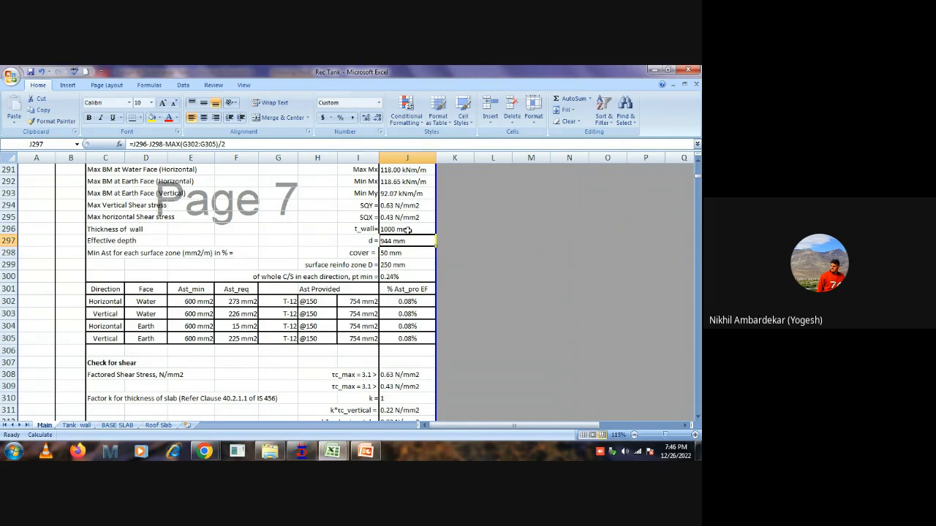
Set the wall thickness in J296 to 500 mm.
click(407, 229)
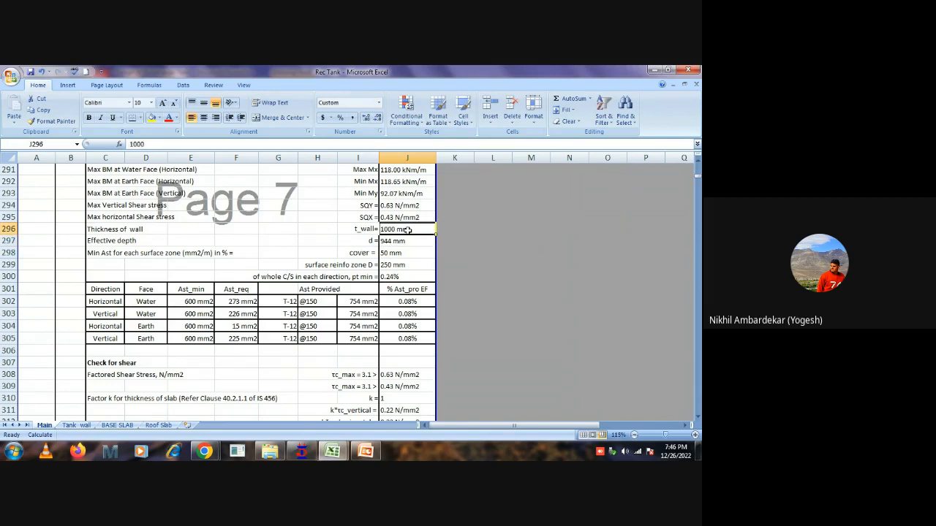
text(500)
key(Return)
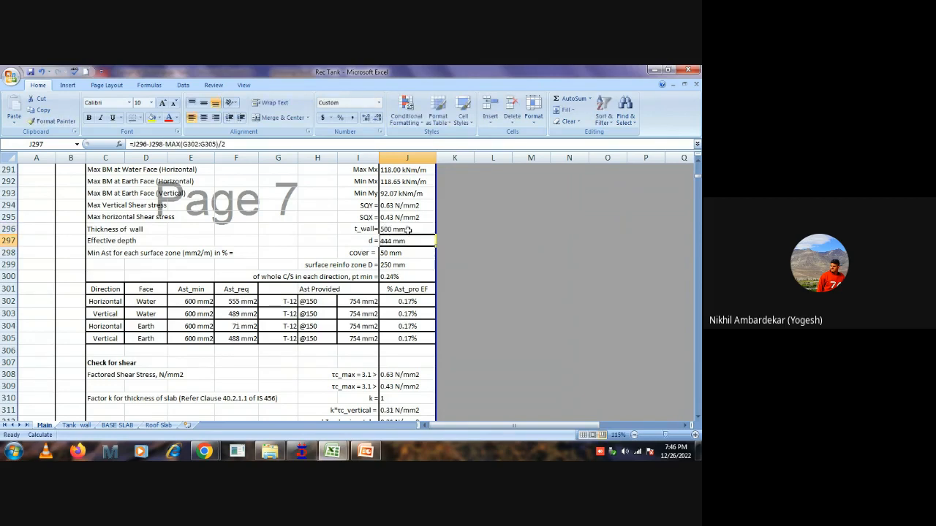
Compare the minimum and required steel in E302:F305, and check the formulas in F302 and in its bending moment cell J291.
drag(198, 301, 201, 340)
drag(234, 301, 265, 347)
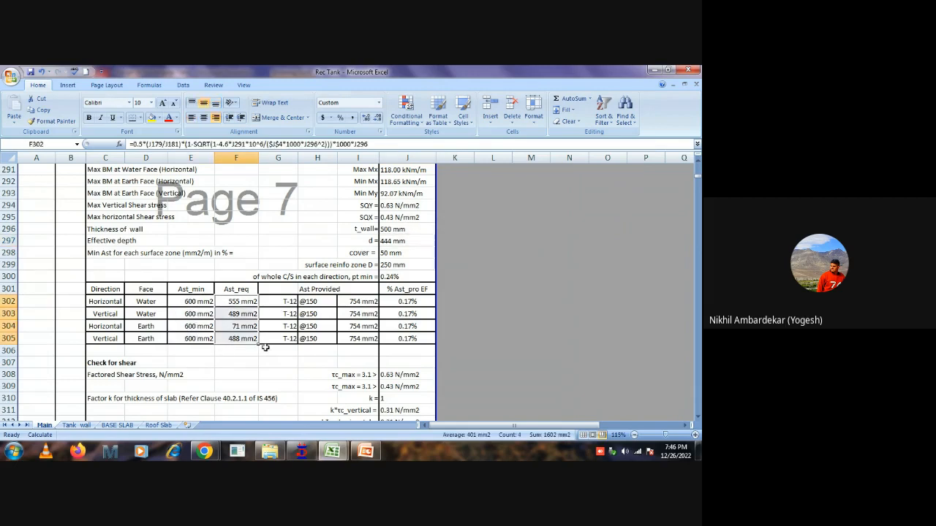
click(278, 363)
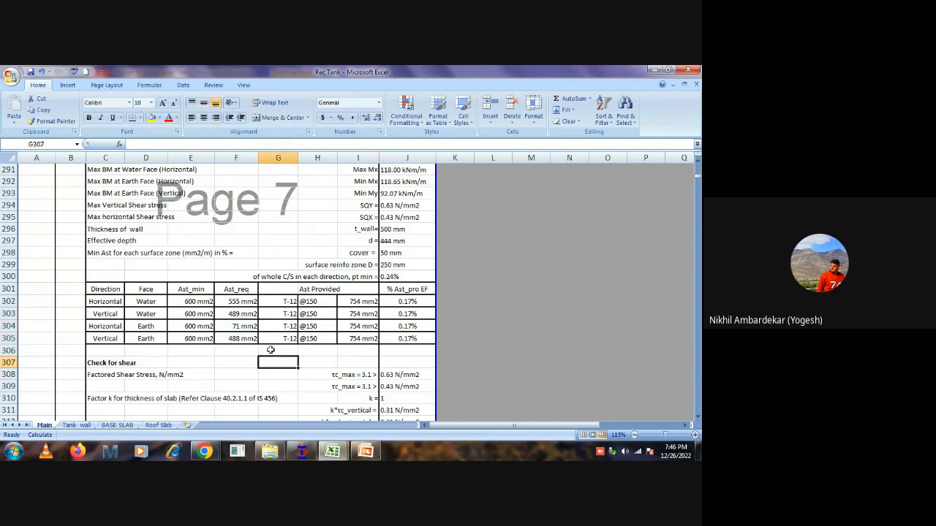
double_click(235, 302)
scroll(268, 317, up, 1)
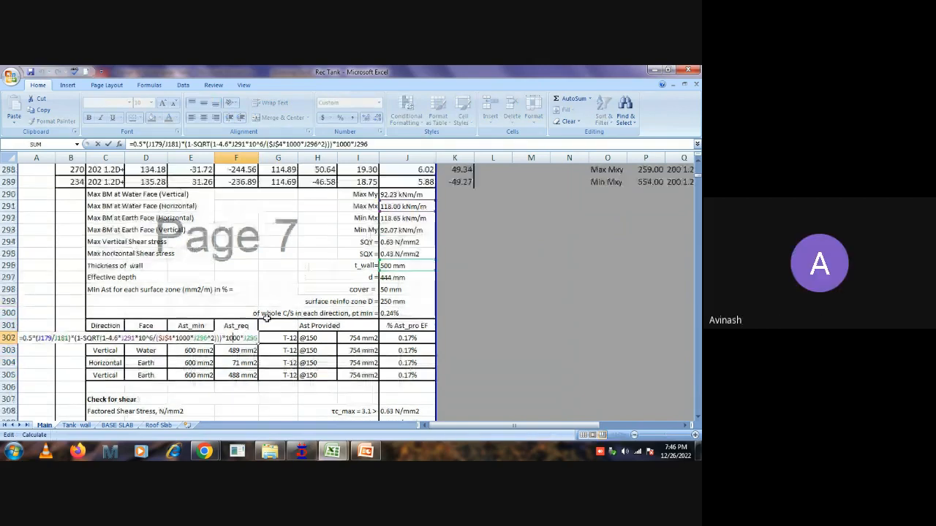
click(399, 207)
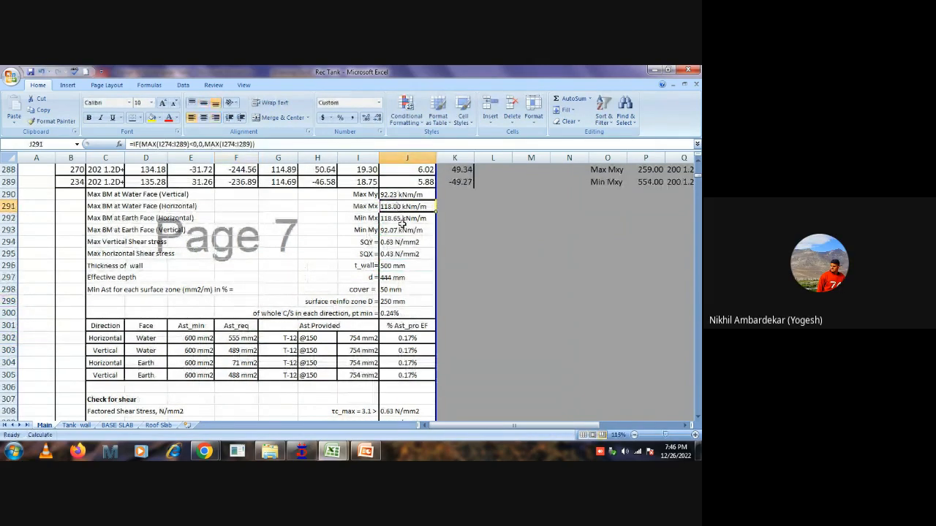
scroll(401, 224, up, 1)
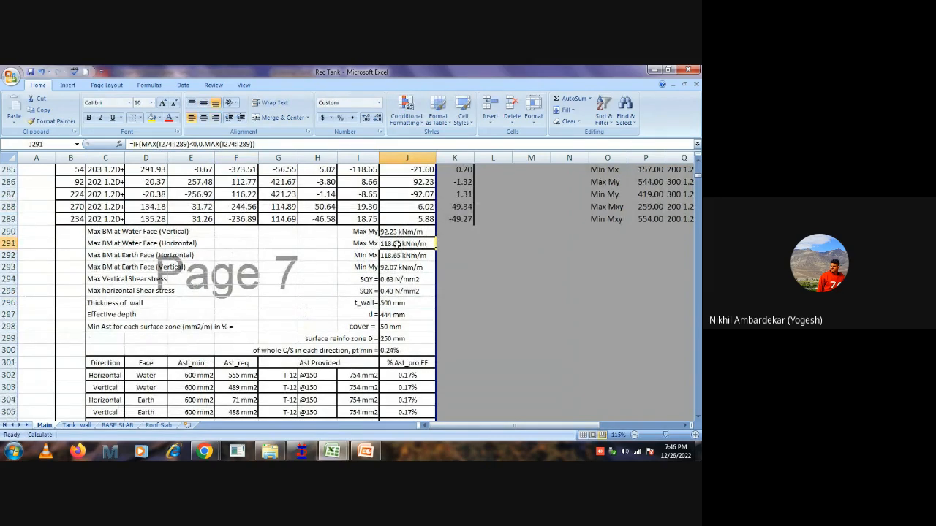
scroll(282, 254, up, 2)
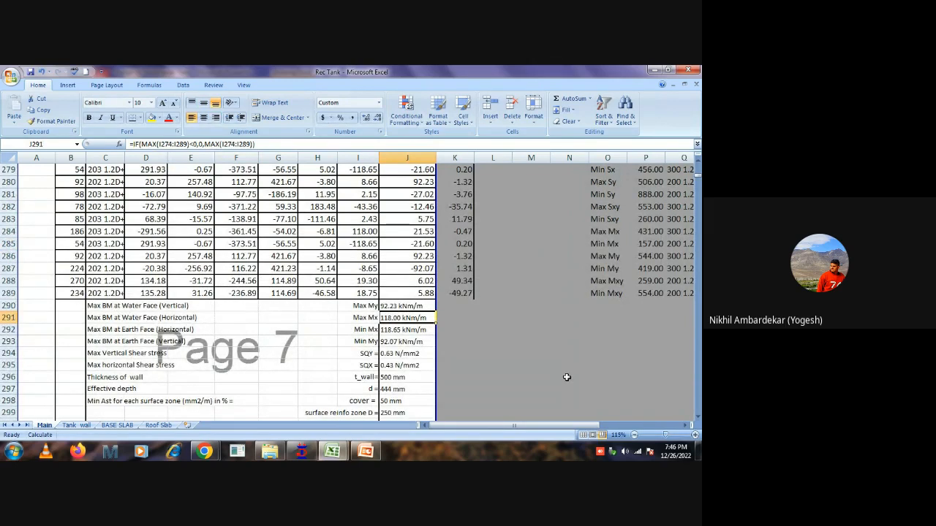
Try a horizontal water-face moment of 500 kNm/m in J291, check the required steel in F302, and undo the change.
text(500)
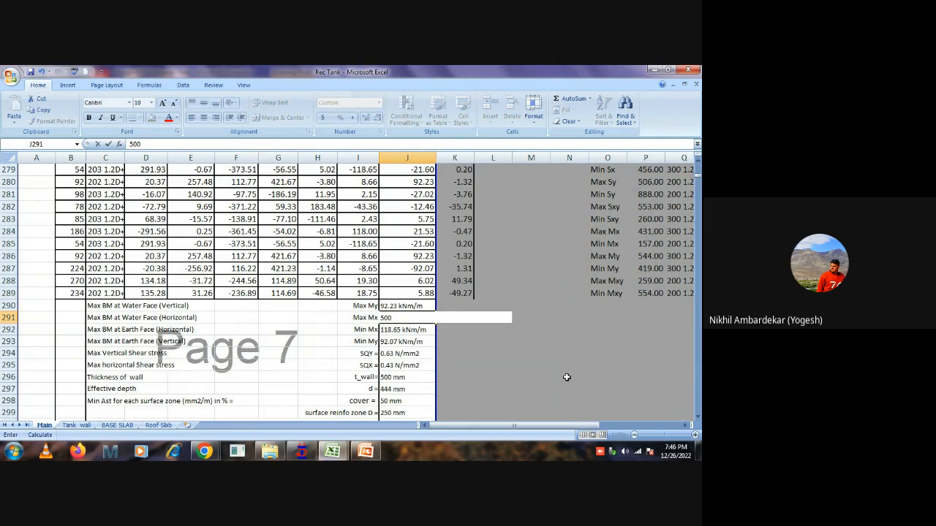
scroll(510, 373, down, 2)
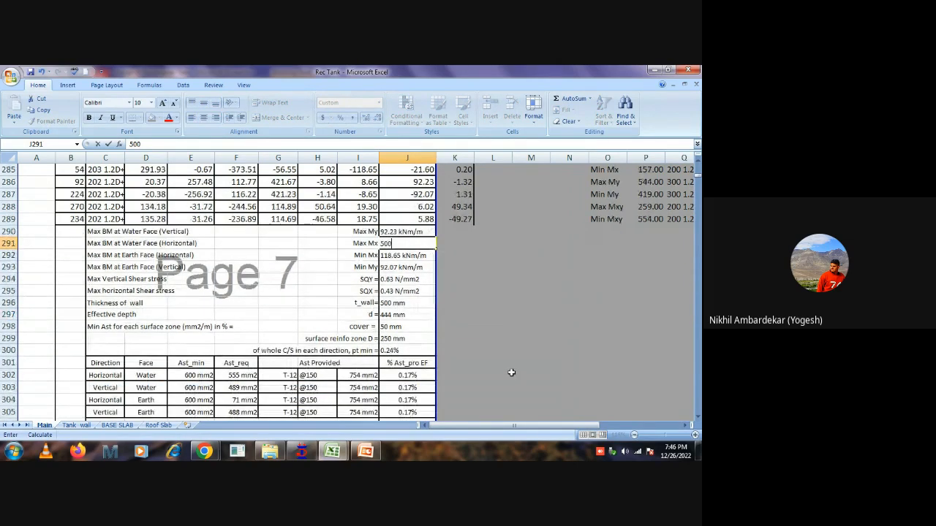
key(Return)
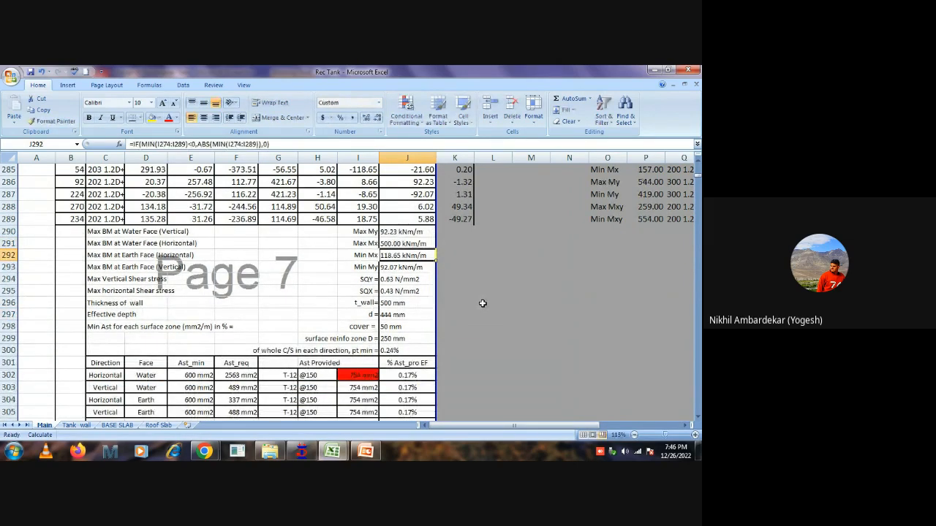
click(238, 375)
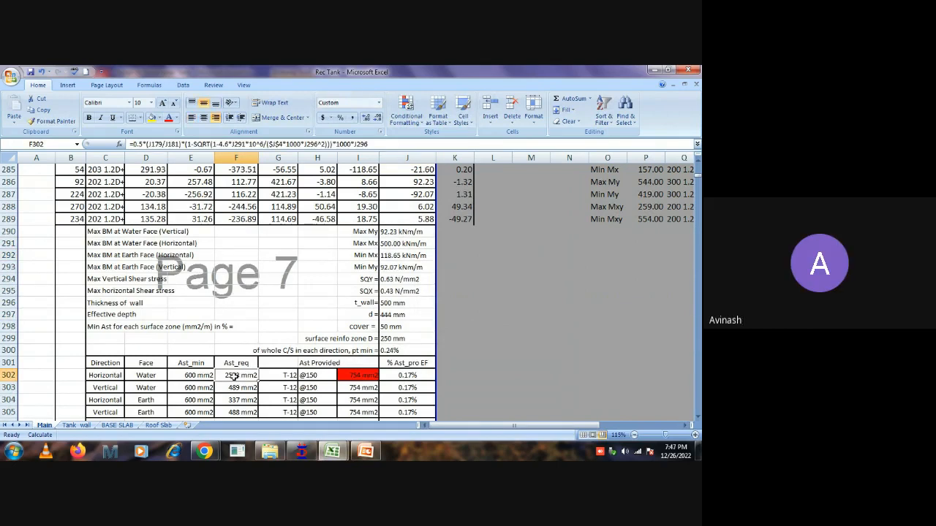
key(ctrl+z)
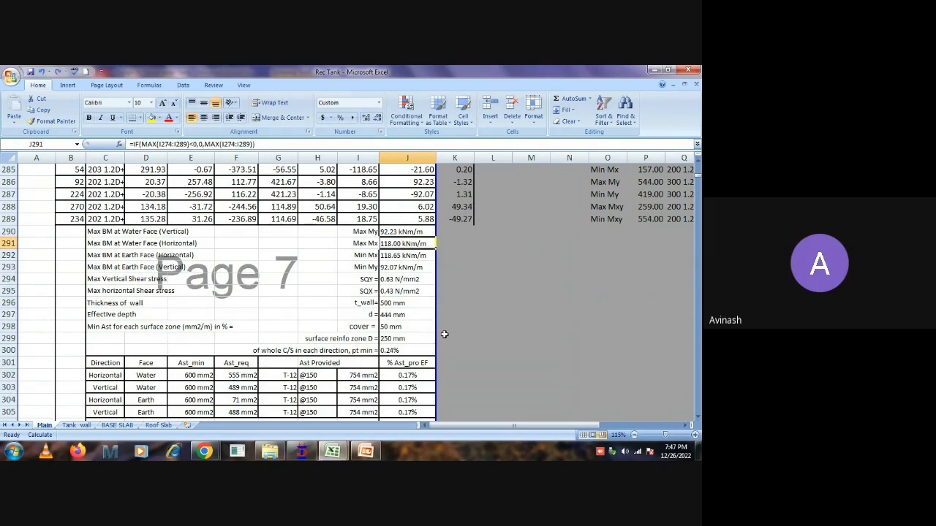
click(500, 318)
click(409, 244)
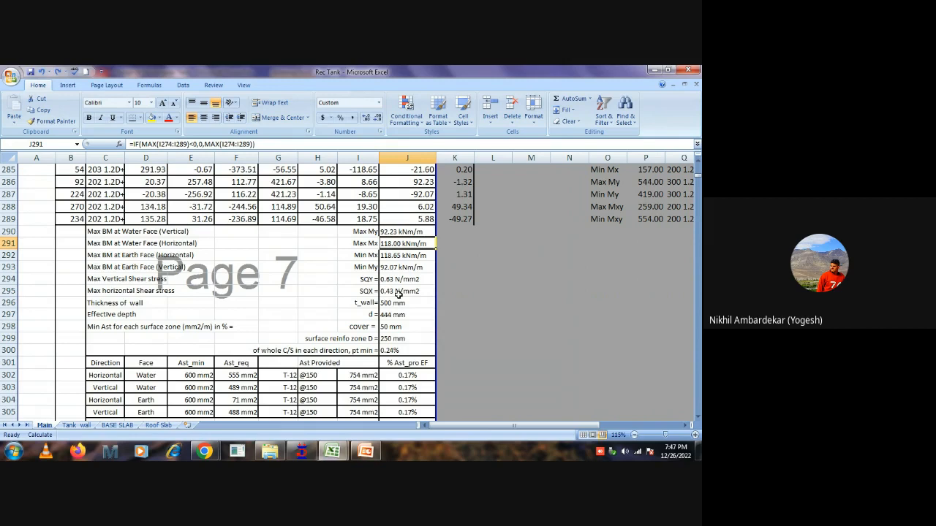
Review the wall ULS and SLS results tables, and the roof slab section with its reinforcement table in rows 396 to 399.
scroll(308, 349, up, 2)
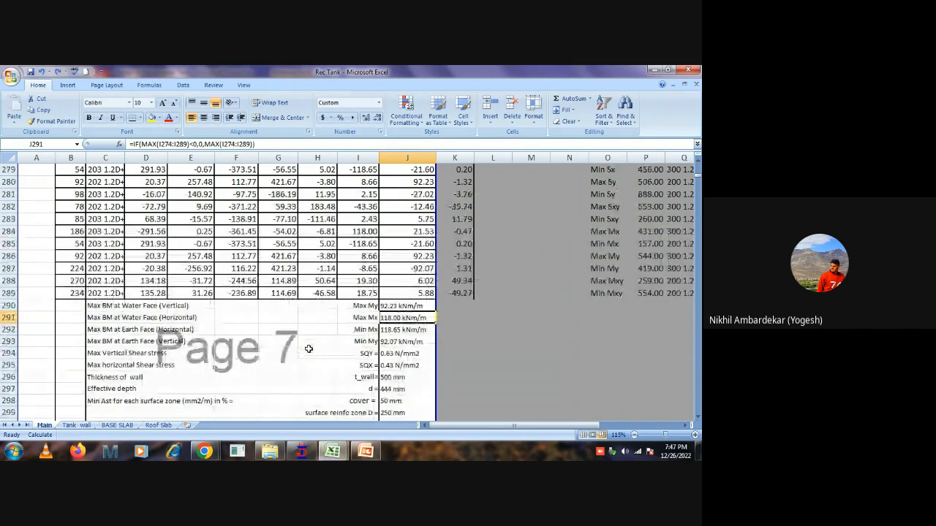
scroll(309, 349, up, 3)
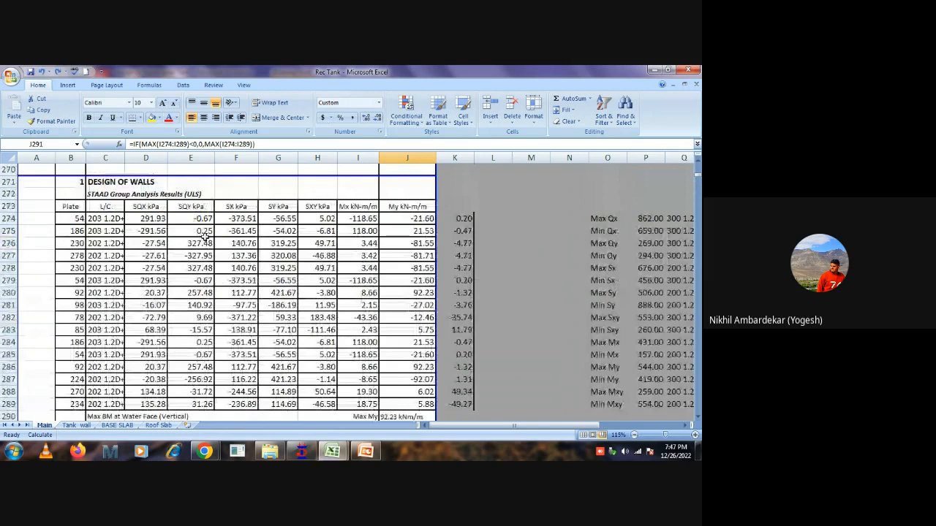
scroll(358, 267, down, 8)
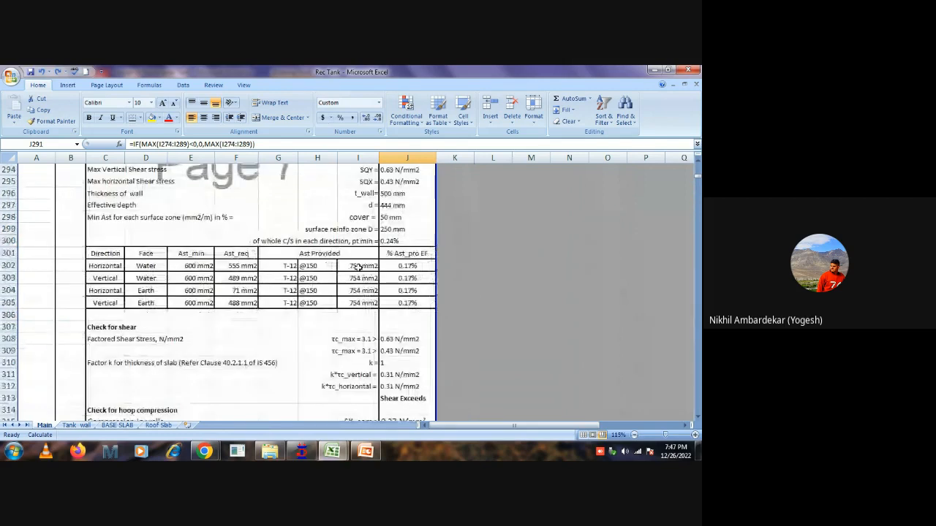
scroll(378, 250, down, 7)
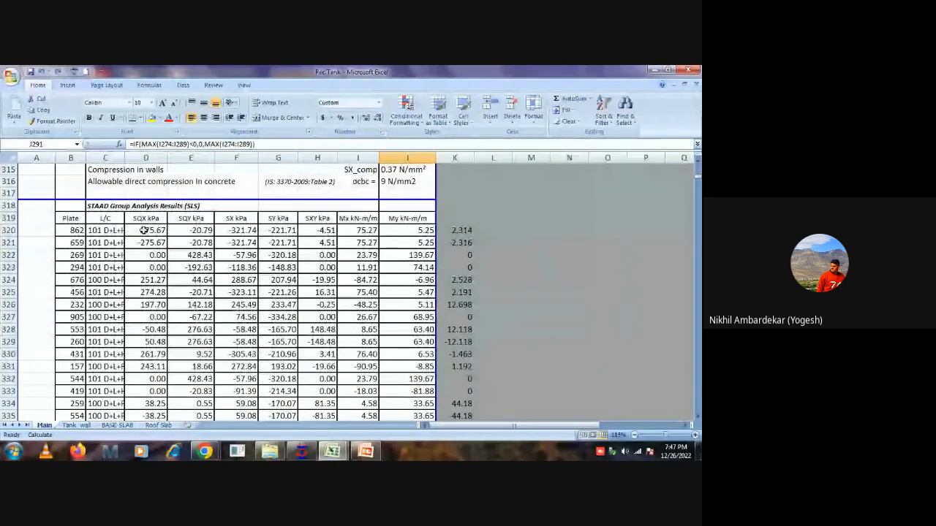
scroll(144, 230, down, 1)
click(95, 194)
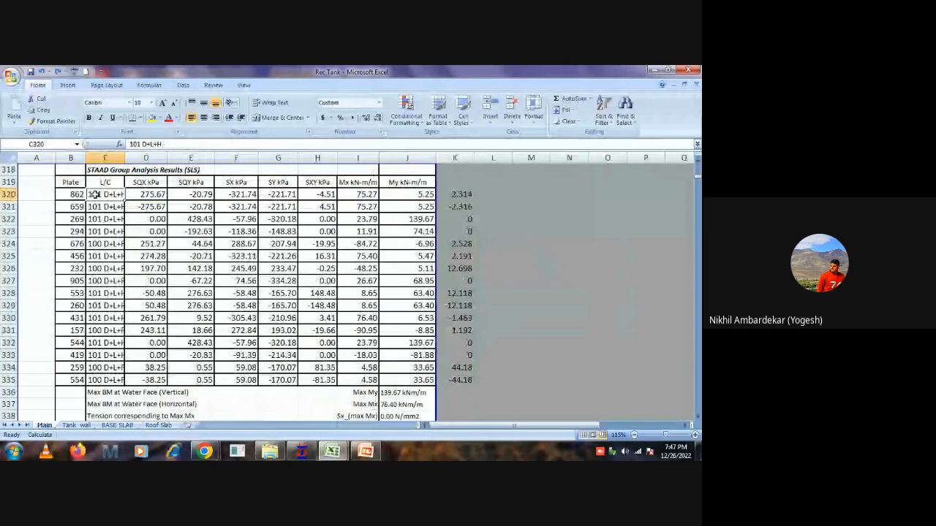
key(ctrl+v)
scroll(341, 328, down, 14)
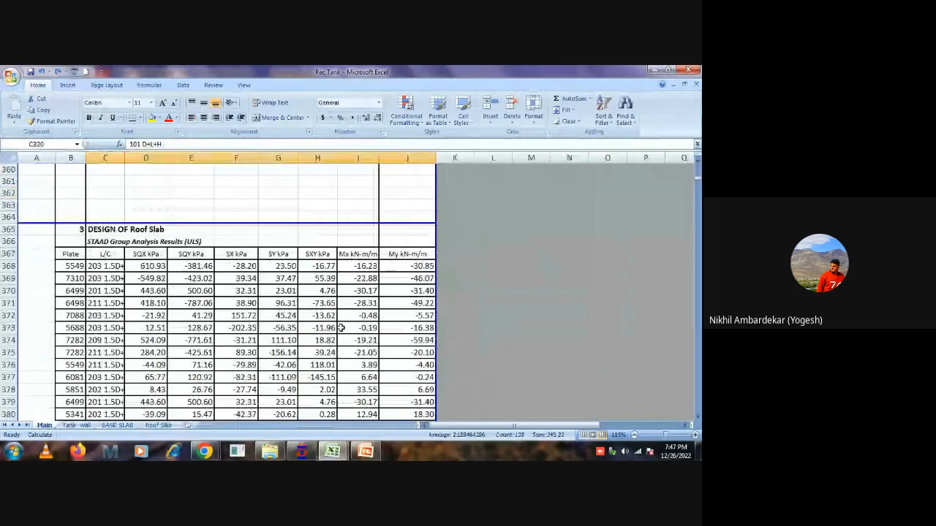
scroll(341, 328, down, 8)
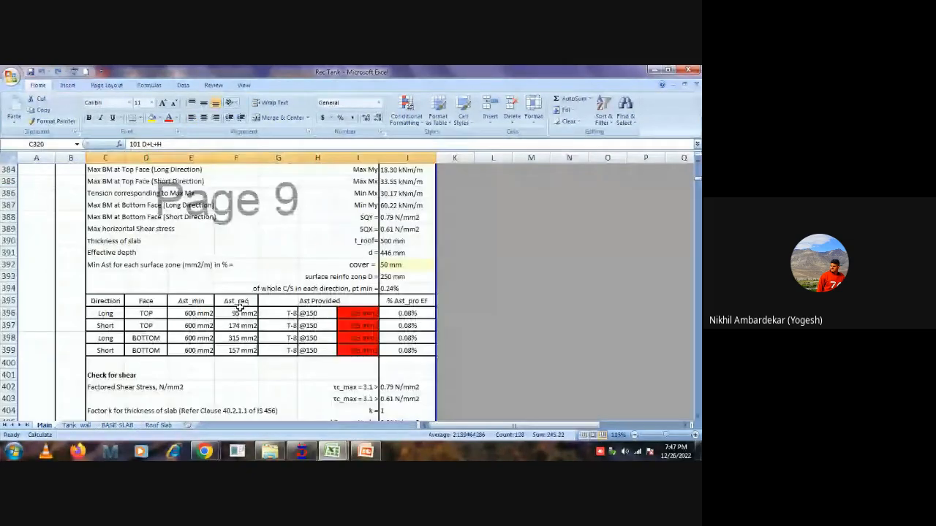
drag(146, 313, 167, 339)
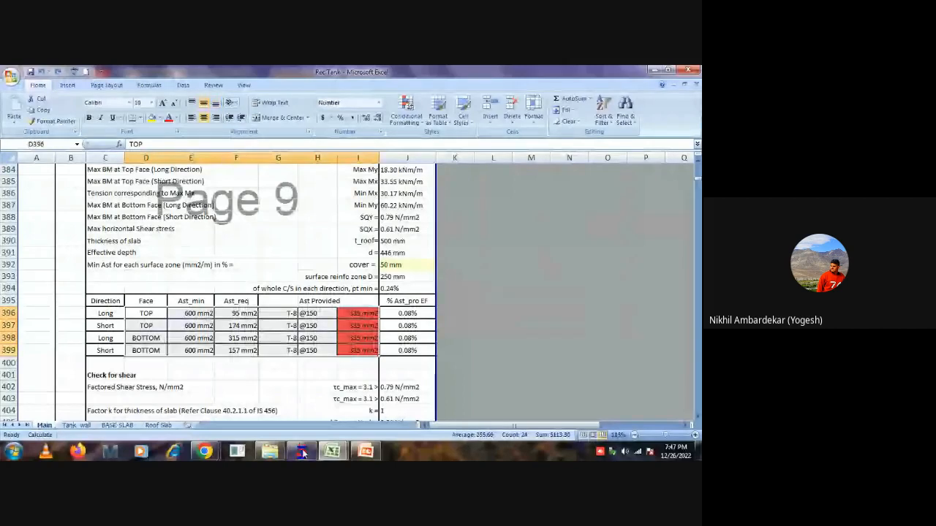
Switch to STAAD.Pro and limit the plate centre stress results to the group G2: _ROOF_SLAB.
click(301, 451)
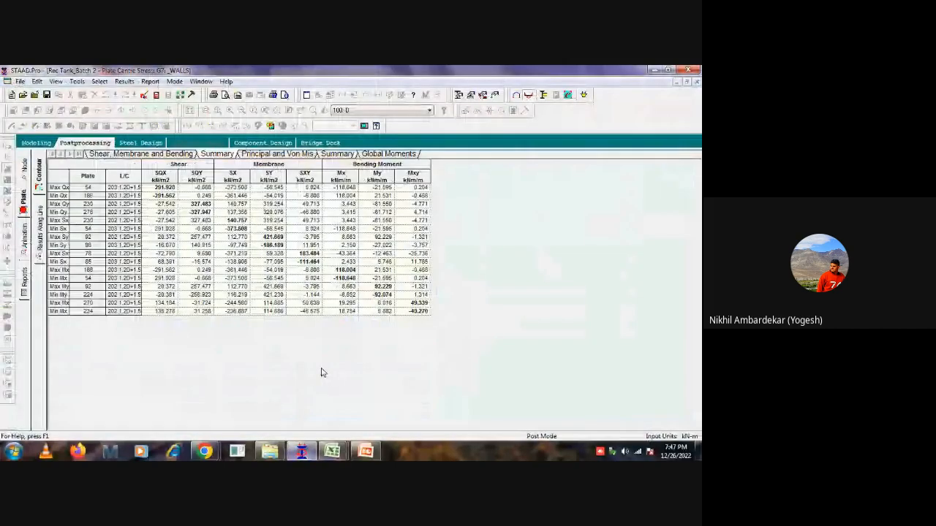
right_click(257, 314)
click(301, 296)
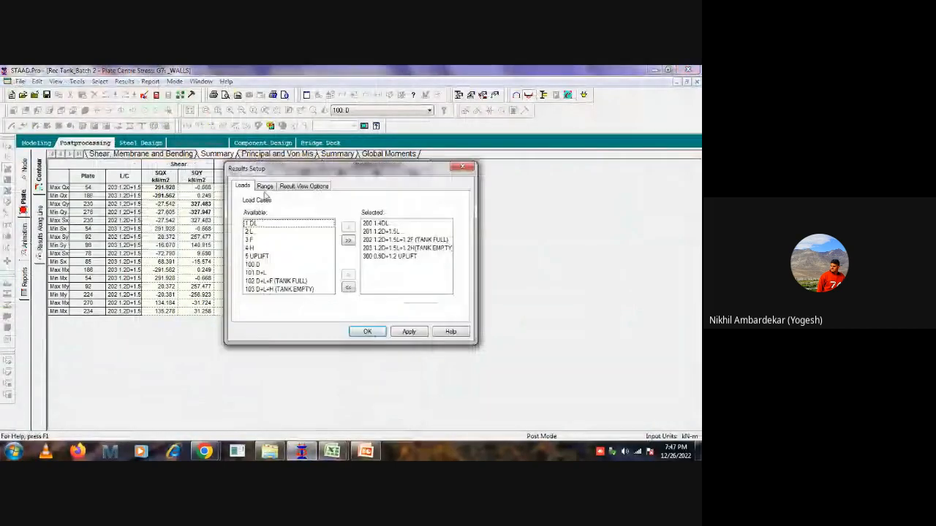
click(265, 186)
click(321, 235)
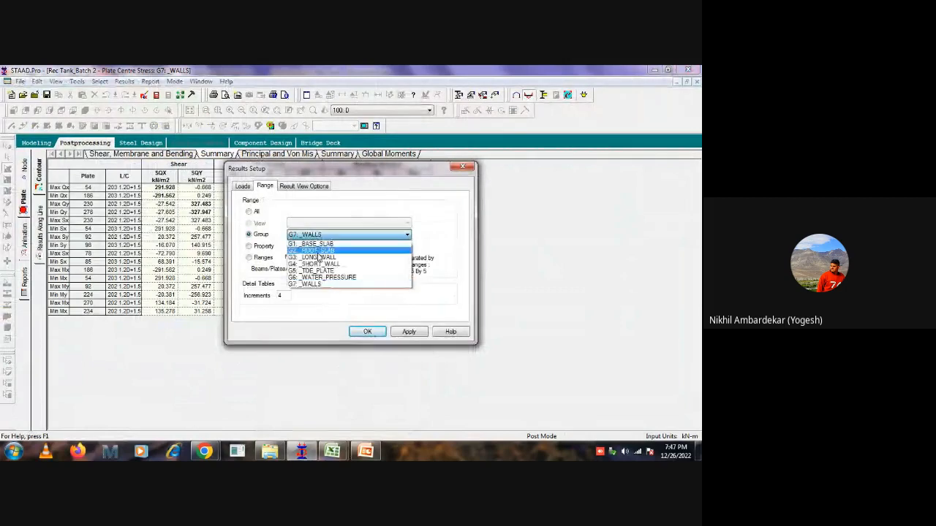
click(319, 251)
click(367, 331)
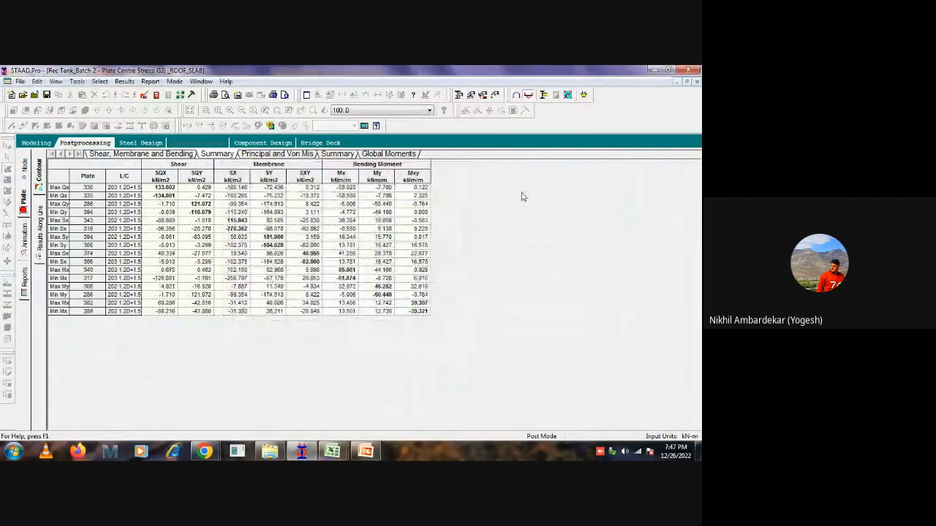
Copy the whole roof slab plate centre stress summary table from STAAD.Pro and paste it into Book1 in Excel at E41.
click(54, 163)
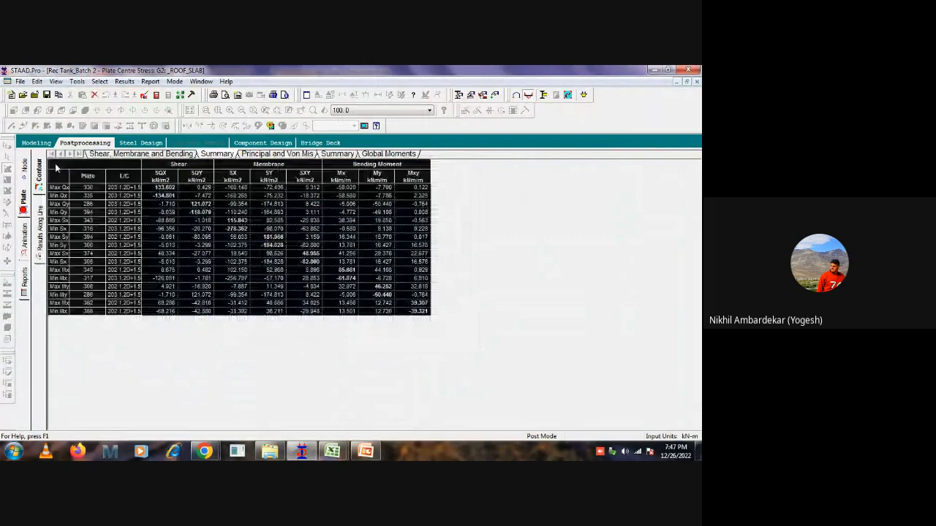
right_click(55, 164)
click(88, 192)
click(332, 451)
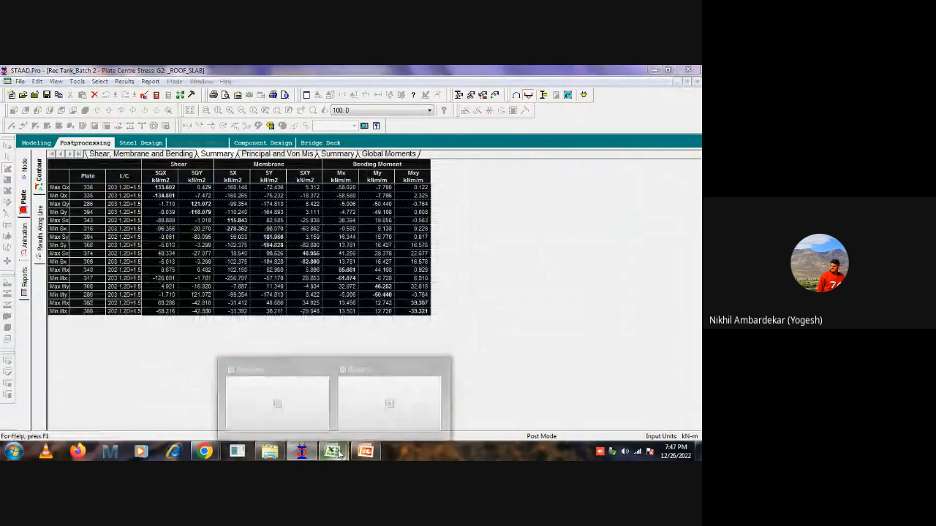
click(369, 401)
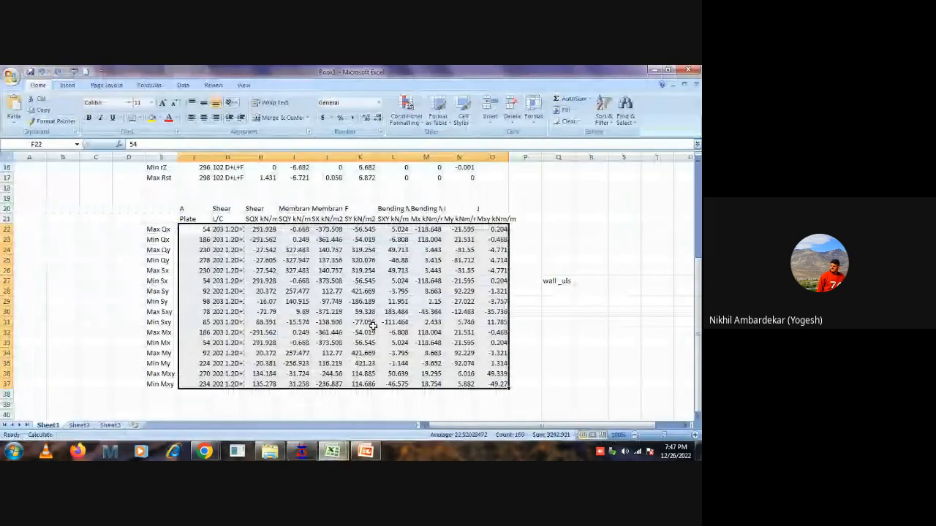
scroll(373, 326, down, 4)
click(161, 301)
key(ctrl+v)
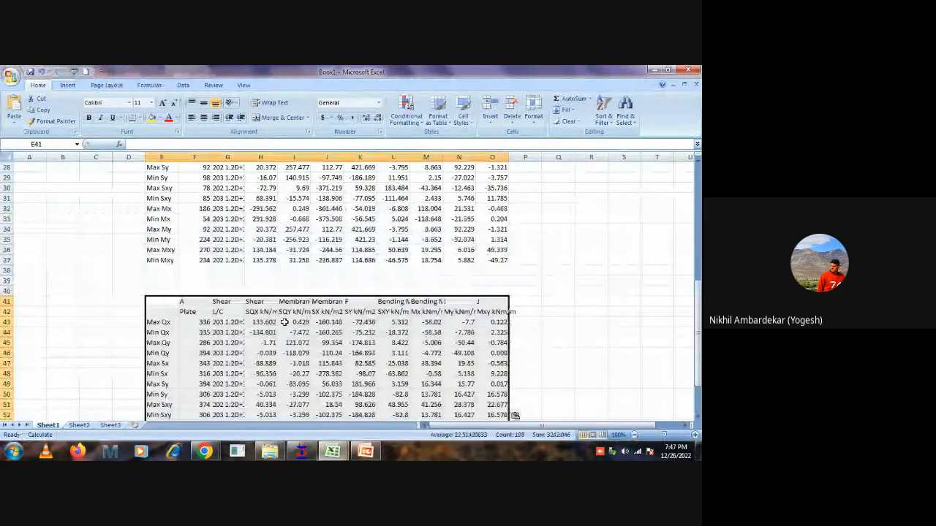
Label the pasted roof slab results table as roof_uls in cell Q47.
click(557, 364)
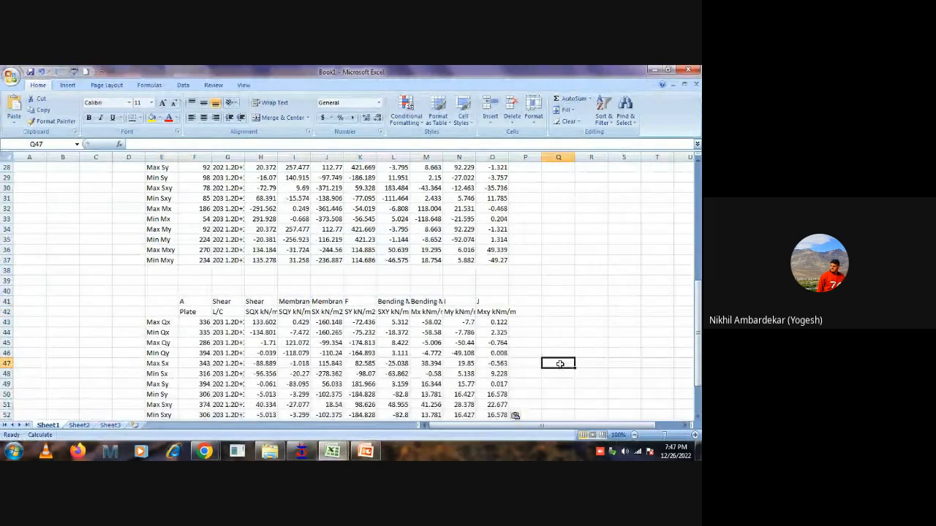
text(roof_)
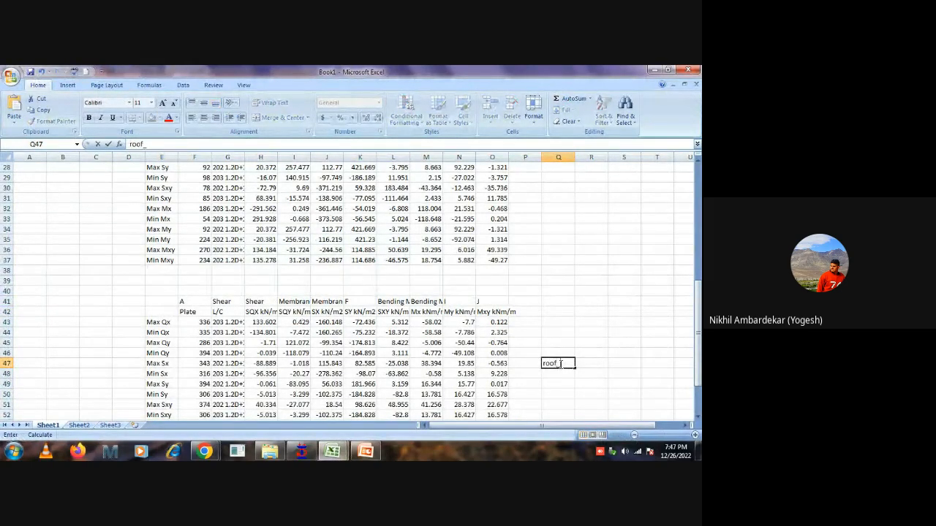
text(uls)
click(657, 363)
Copy the roof slab result values in F43:O58 and switch to the Rec Tank workbook.
scroll(182, 209, down, 2)
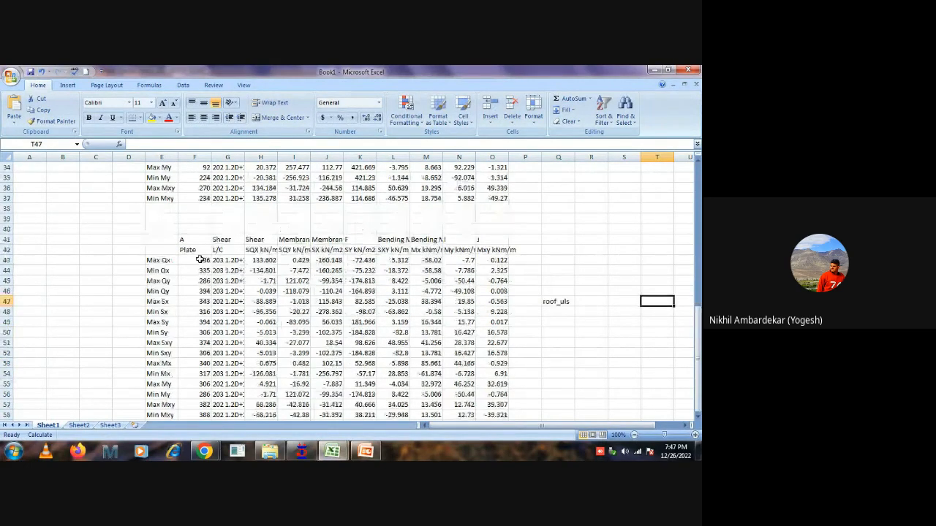
scroll(199, 259, down, 2)
drag(199, 198, 486, 352)
key(ctrl+c)
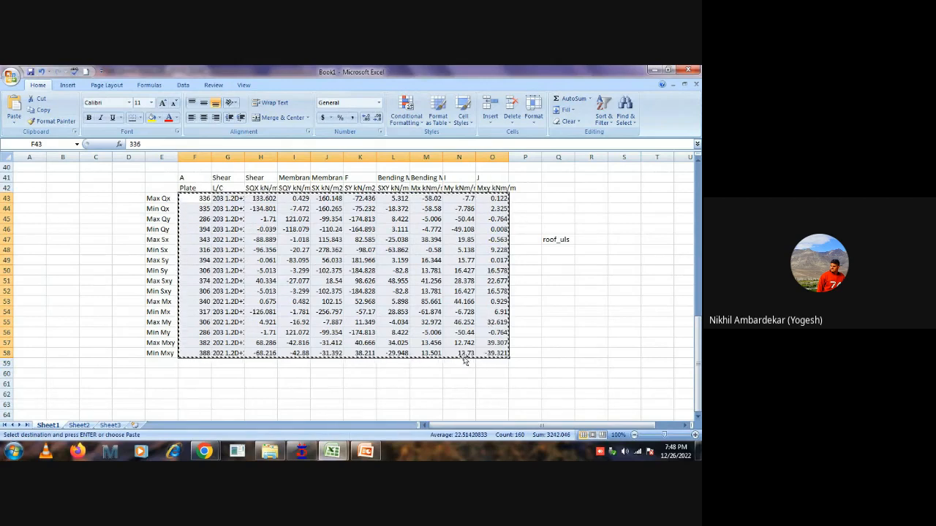
click(332, 452)
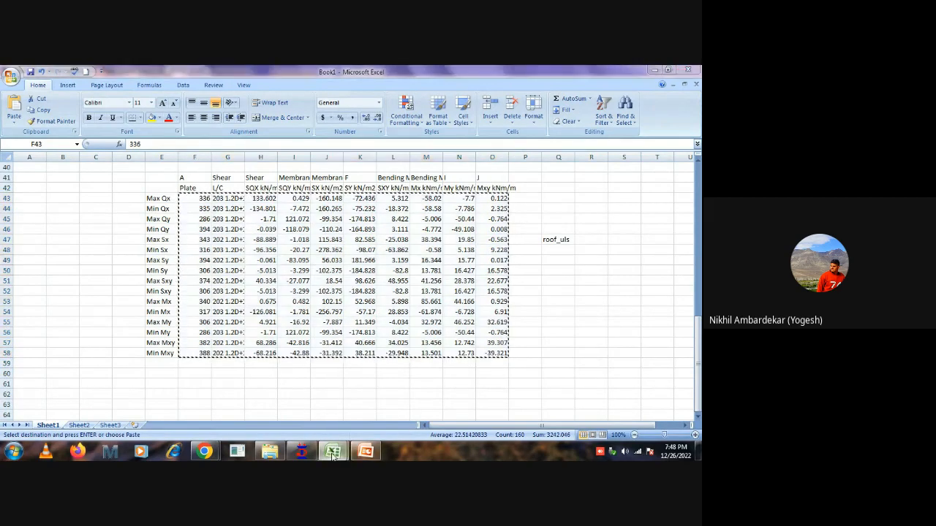
click(253, 407)
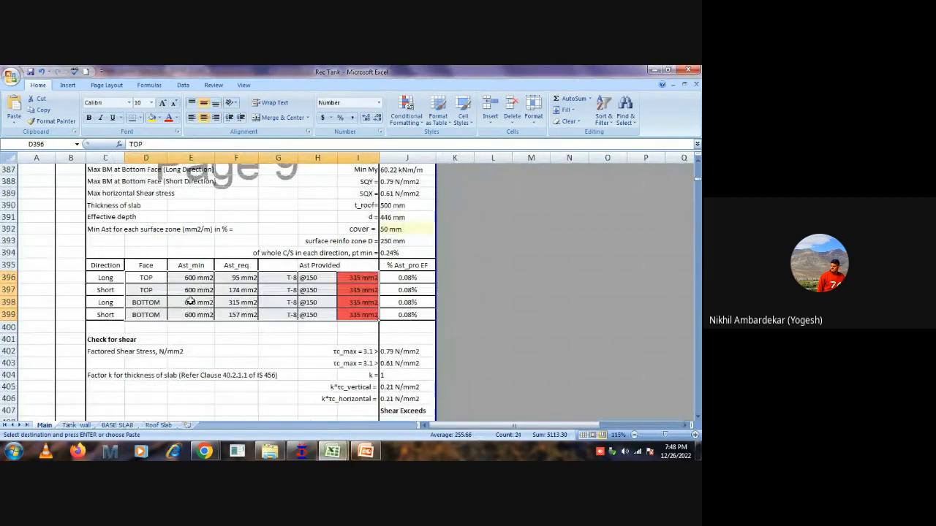
Clear the old roof slab ULS analysis results in B368:J383, keeping the header row.
scroll(219, 336, up, 7)
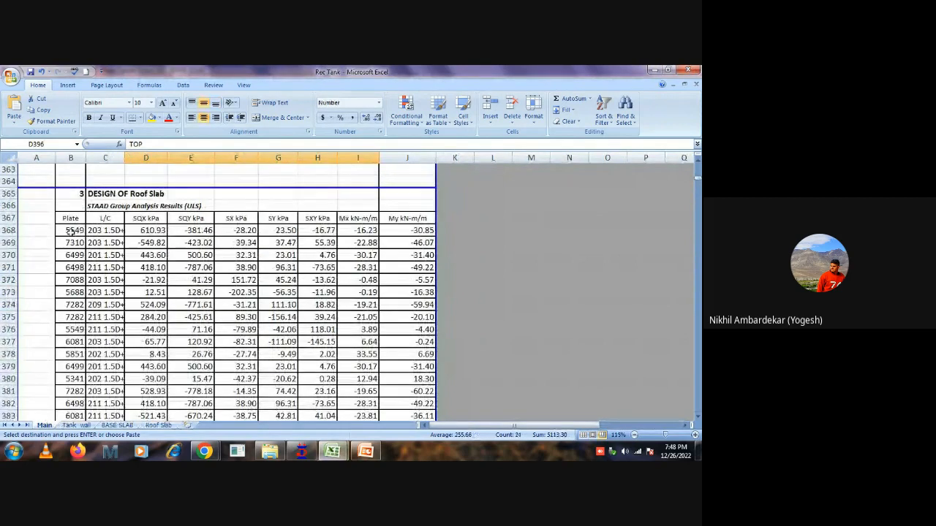
drag(71, 230, 411, 367)
key(Delete)
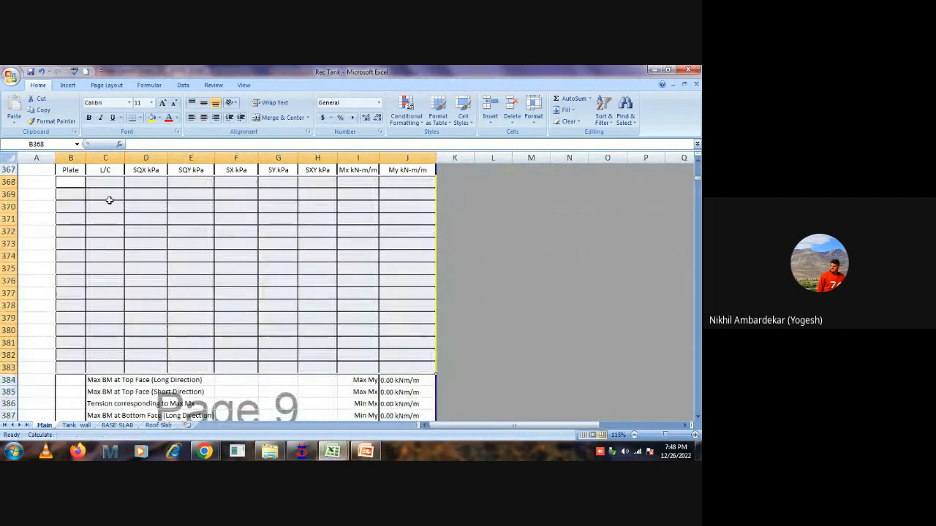
click(71, 182)
right_click(73, 183)
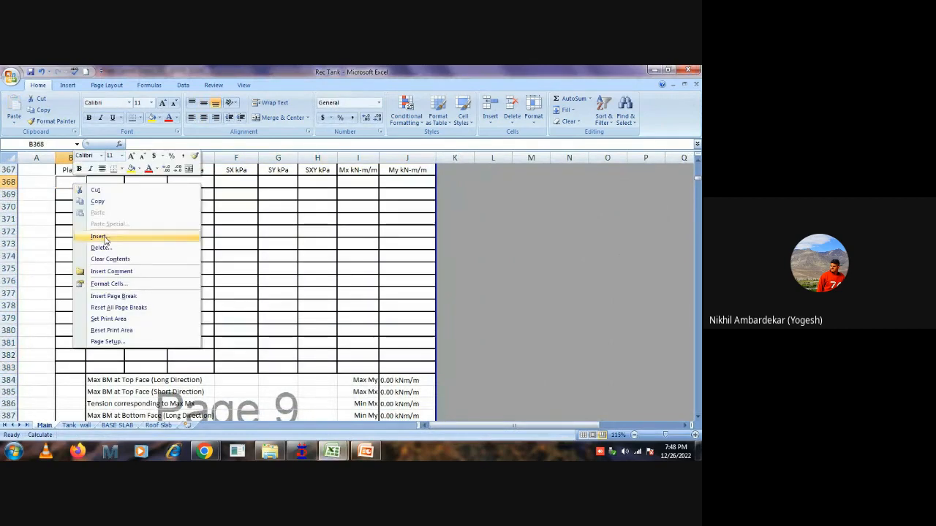
click(65, 183)
Switch to Book1, copy the roof slab values in F43:O58 again, and return to the Rec Tank workbook.
mouse_move(336, 452)
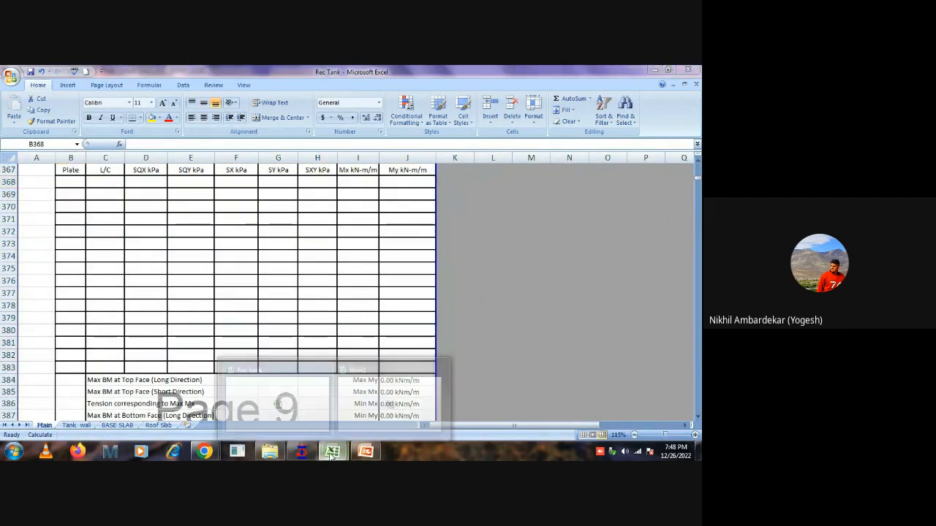
click(384, 397)
right_click(325, 257)
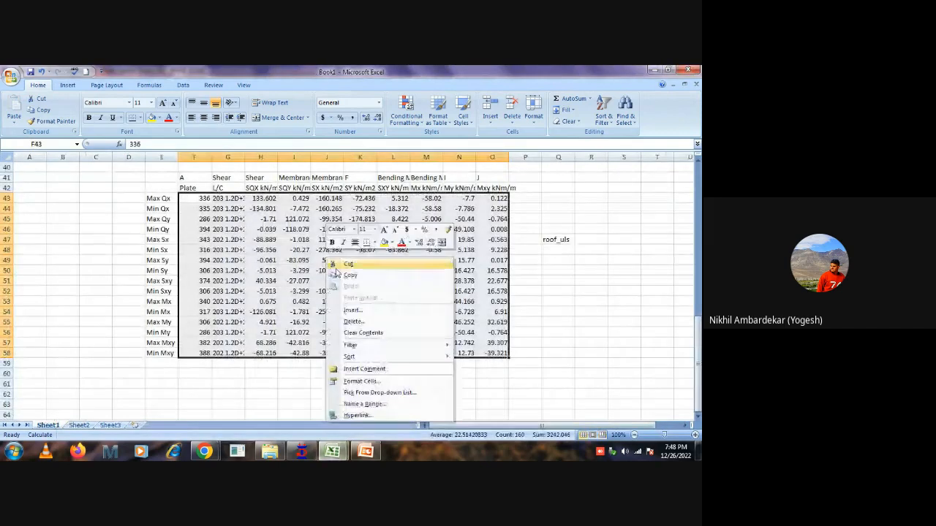
click(350, 278)
mouse_move(332, 451)
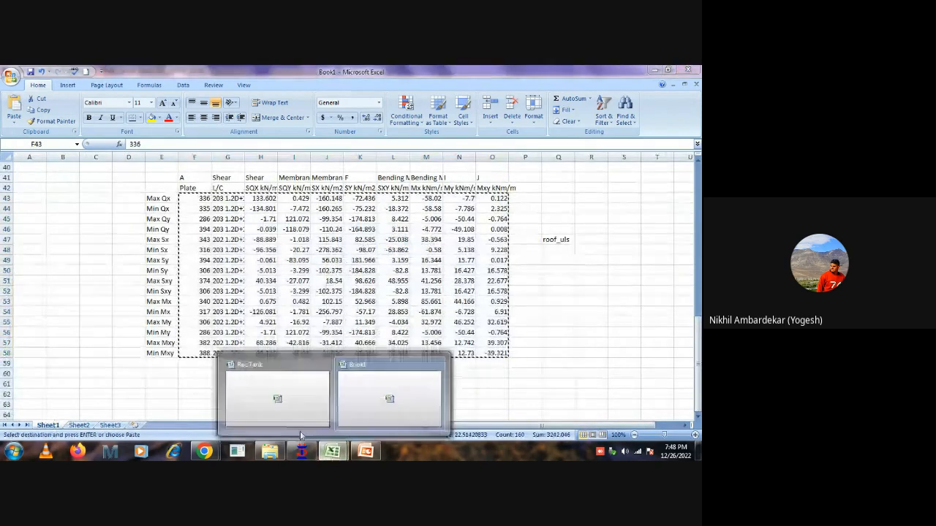
click(252, 396)
Paste the copied roof slab results as values only, starting at B368 of the ULS results table.
right_click(73, 182)
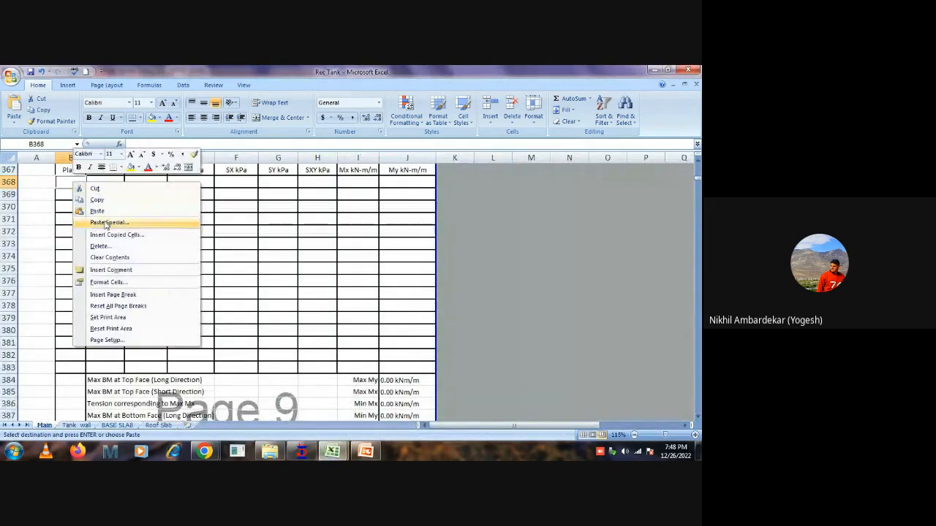
click(109, 222)
click(37, 181)
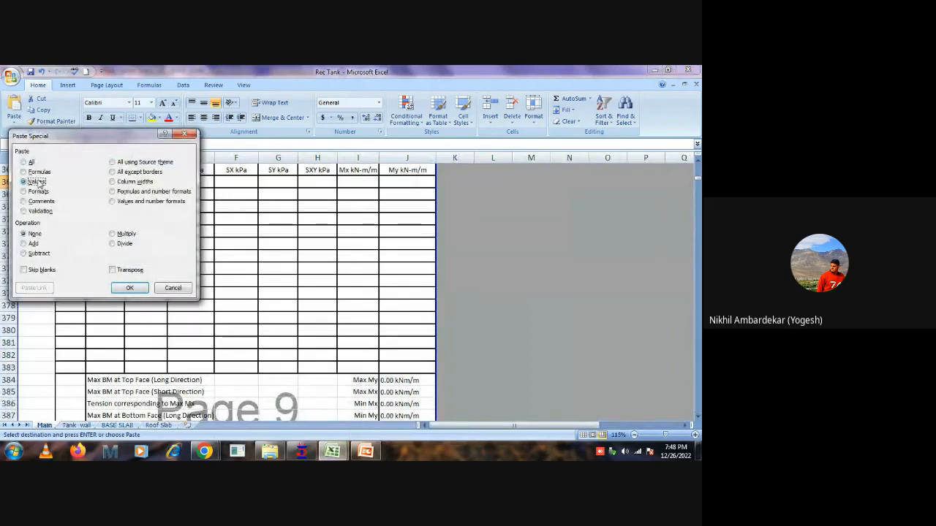
click(130, 287)
click(557, 307)
Check the provided steel in I396:I399 and try 10 mm bars for the long-direction top reinforcement in G396.
scroll(417, 285, down, 6)
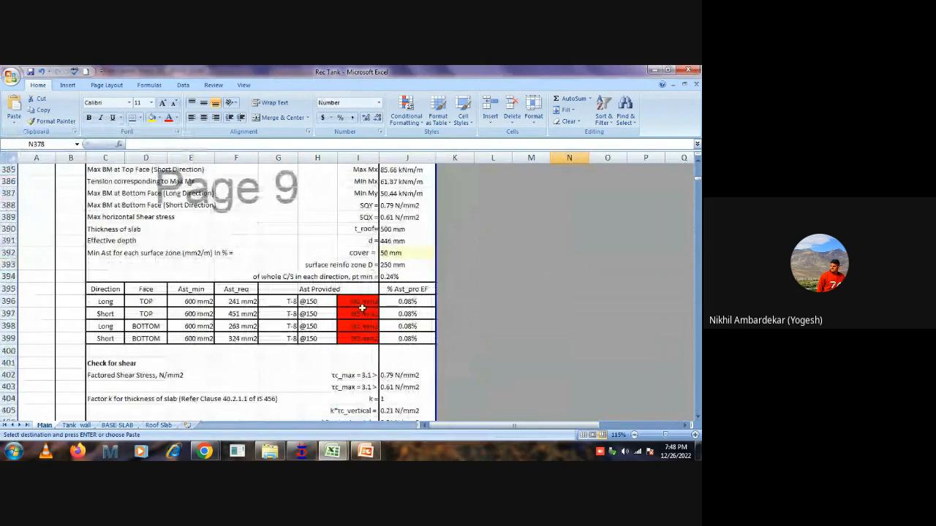
drag(358, 301, 358, 338)
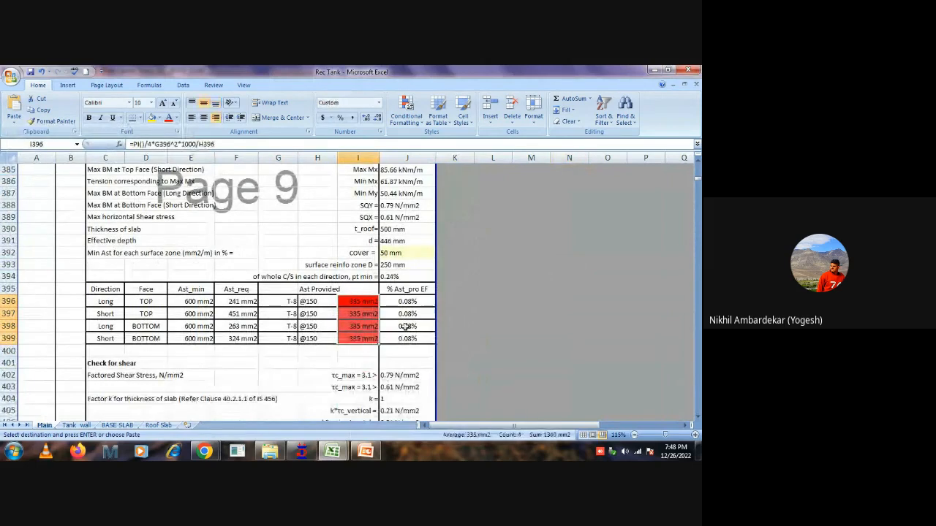
click(285, 301)
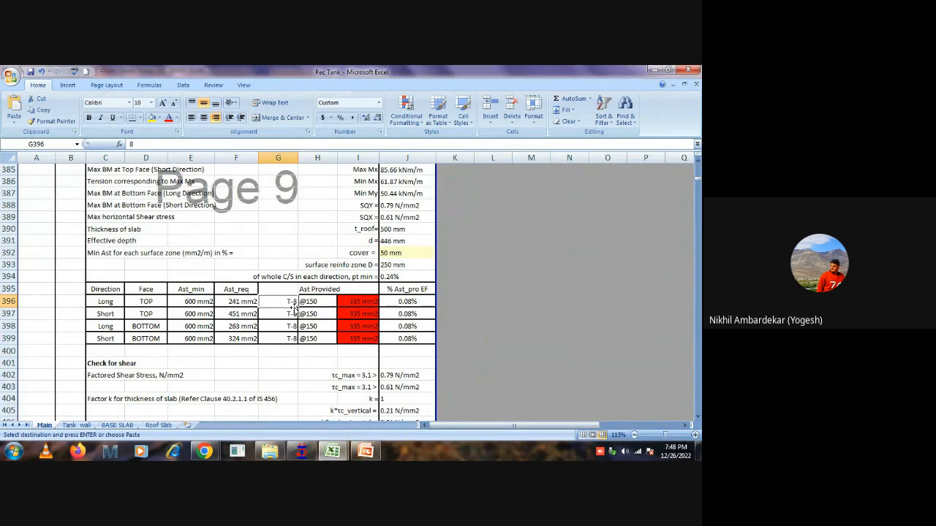
text(10)
key(Return)
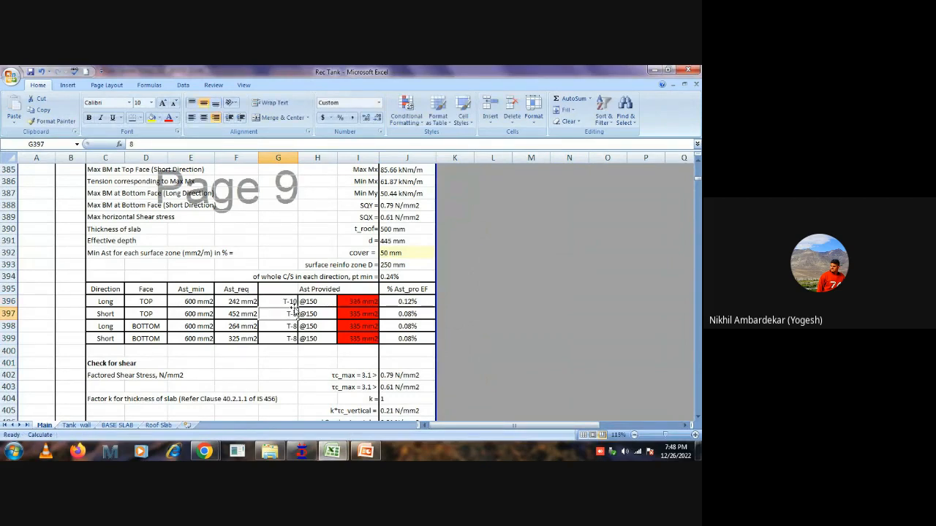
Set the bar diameter to 12 mm in all four roof slab reinforcement rows, G396:G399.
key(Up)
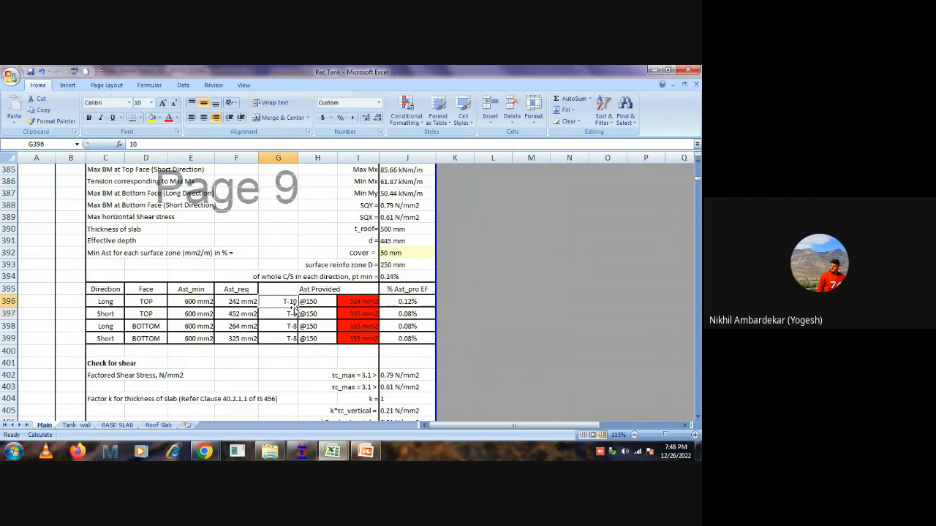
text(12)
key(Return)
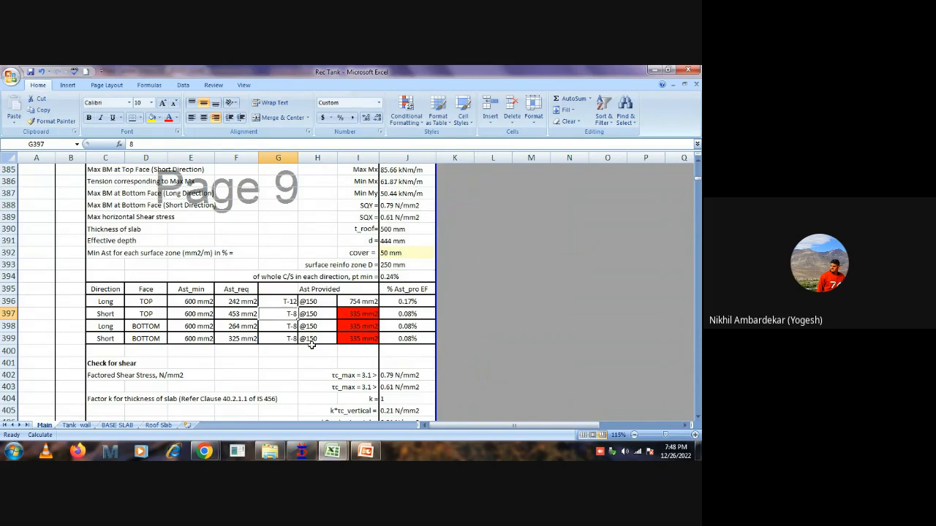
text(12)
key(Return)
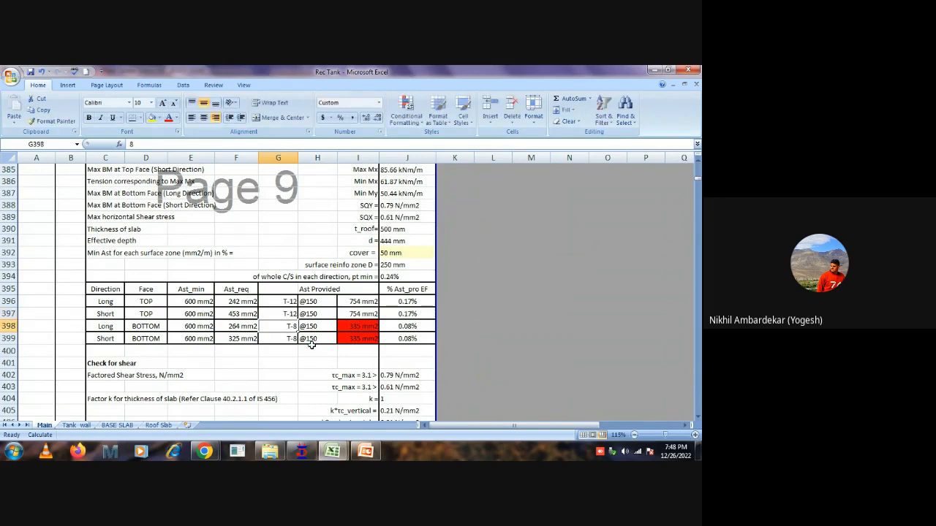
text(12)
key(Return)
text(12)
key(Return)
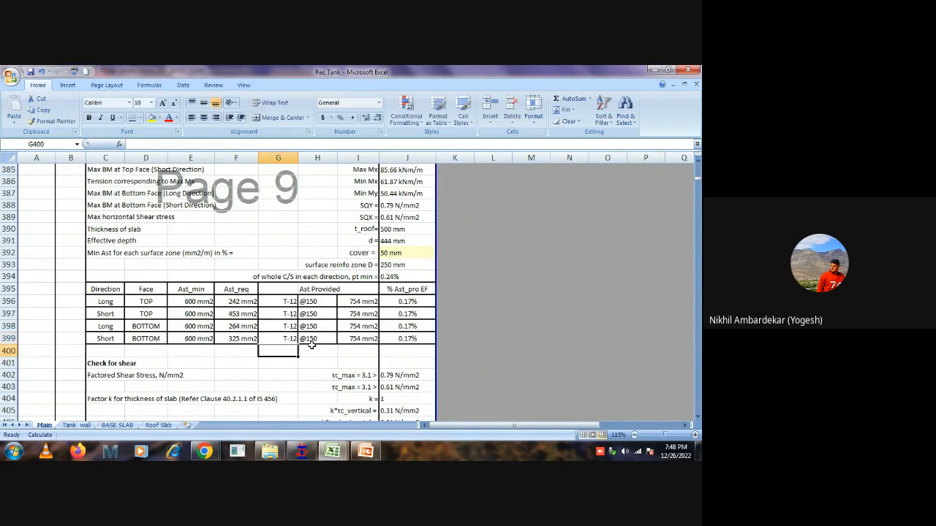
click(449, 288)
Review the roof slab shear check in rows 401 to 407 and its SLS results with the crack width in rows 412 to 438.
scroll(489, 285, down, 2)
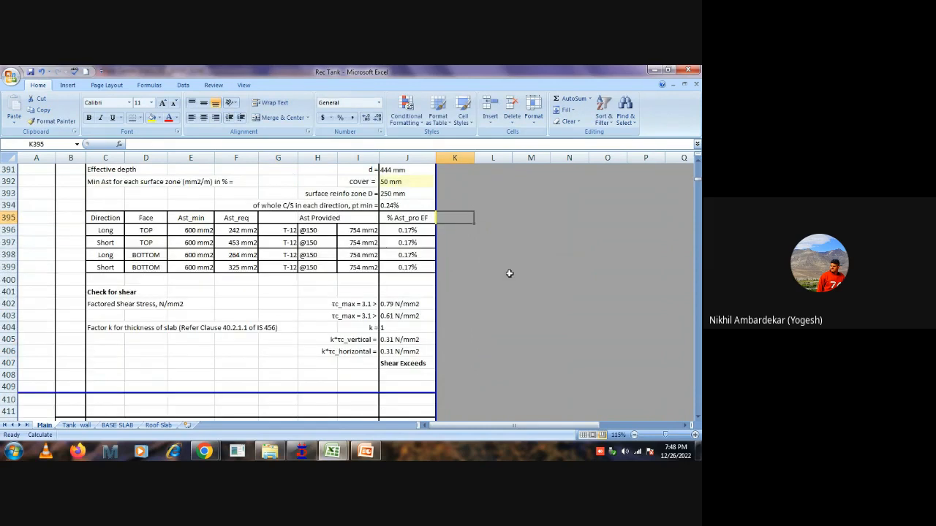
scroll(510, 273, up, 1)
scroll(510, 275, down, 7)
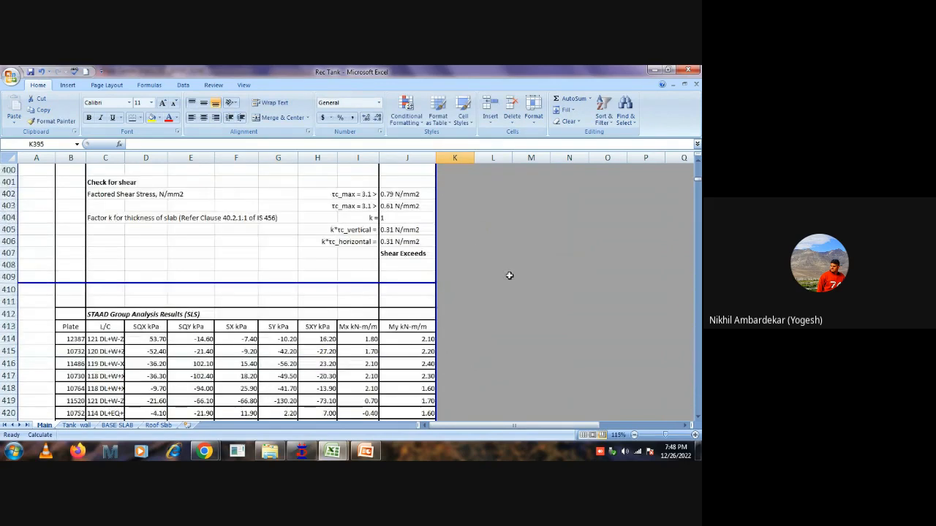
scroll(510, 276, down, 6)
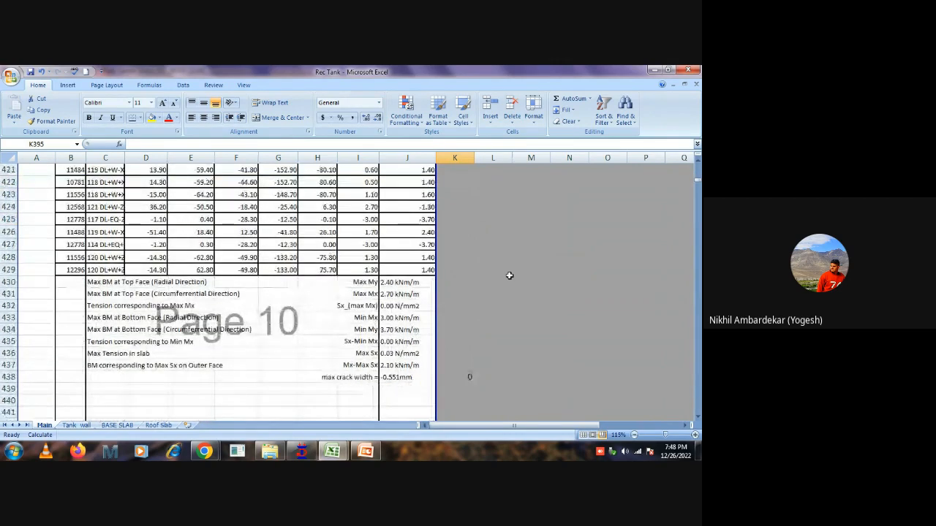
scroll(509, 276, down, 7)
scroll(509, 276, up, 14)
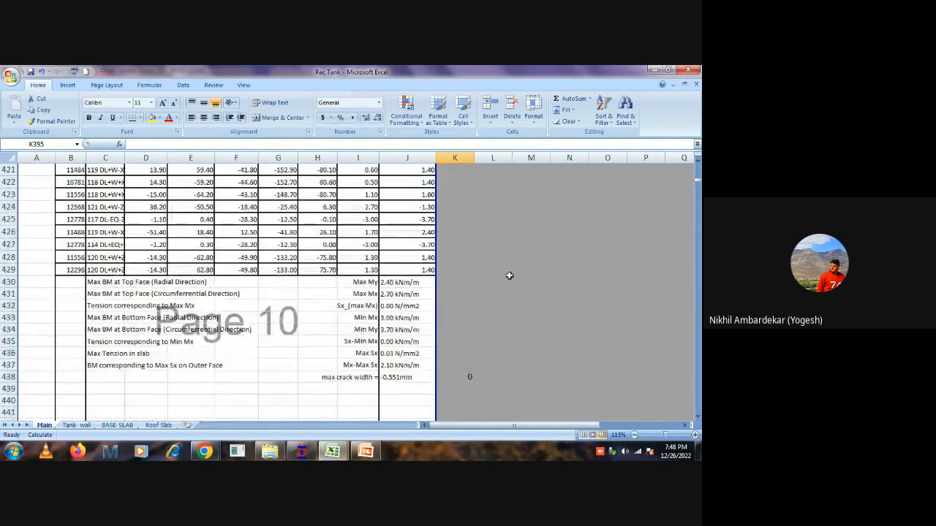
scroll(429, 271, up, 12)
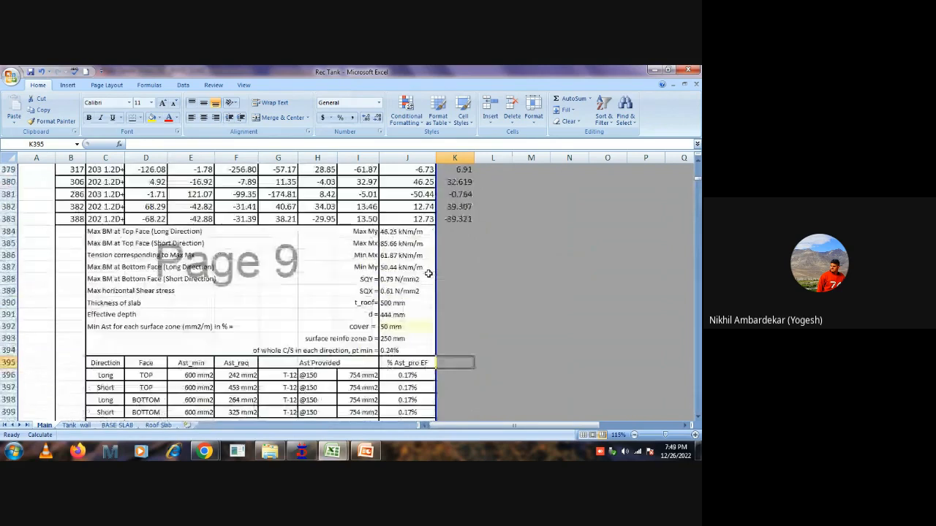
Review the wall section's SLS results and crack width, its ULS moments and reinforcement table, and the hoop compression check.
scroll(429, 271, up, 19)
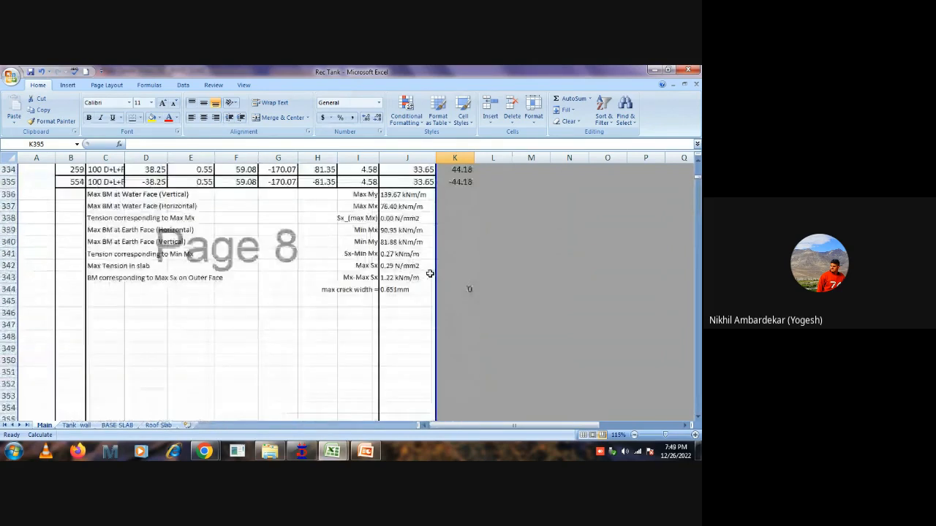
scroll(429, 272, up, 4)
scroll(366, 263, down, 4)
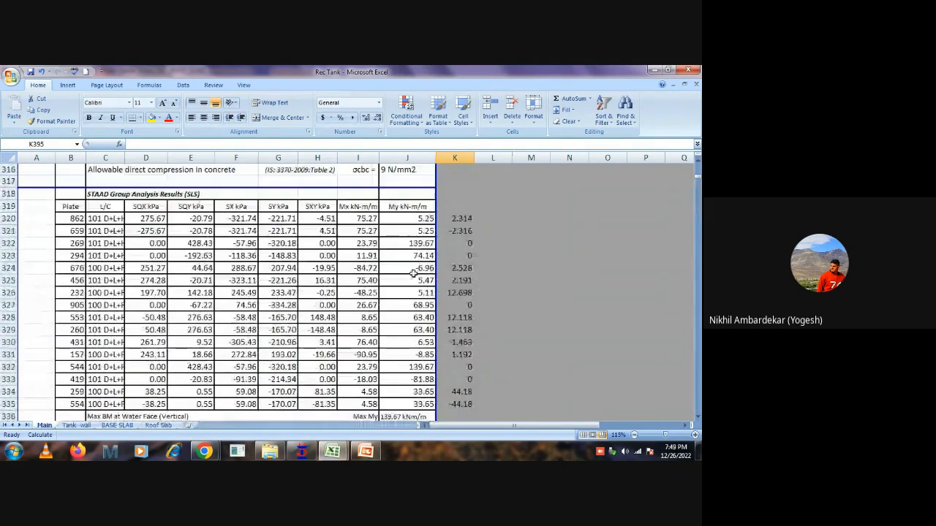
scroll(303, 257, up, 4)
scroll(303, 257, up, 5)
scroll(271, 219, up, 2)
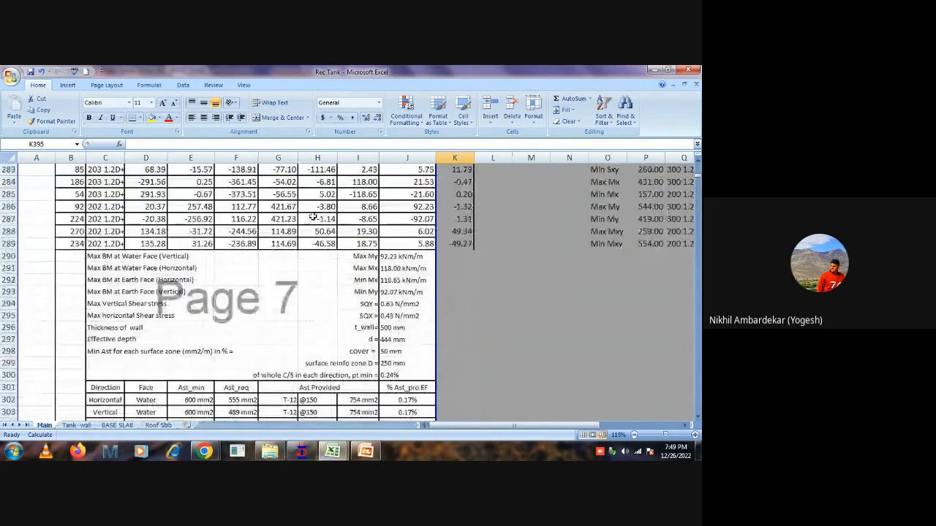
scroll(337, 269, down, 6)
scroll(337, 269, down, 4)
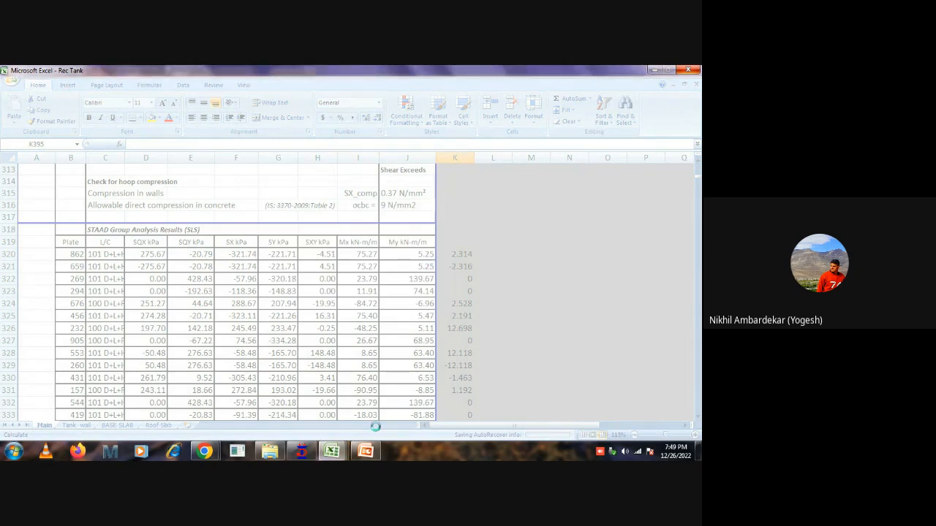
Close the unresponsive Excel session and restart it by opening the Clearwell workbook from the RECT Tank_training folder.
mouse_move(331, 451)
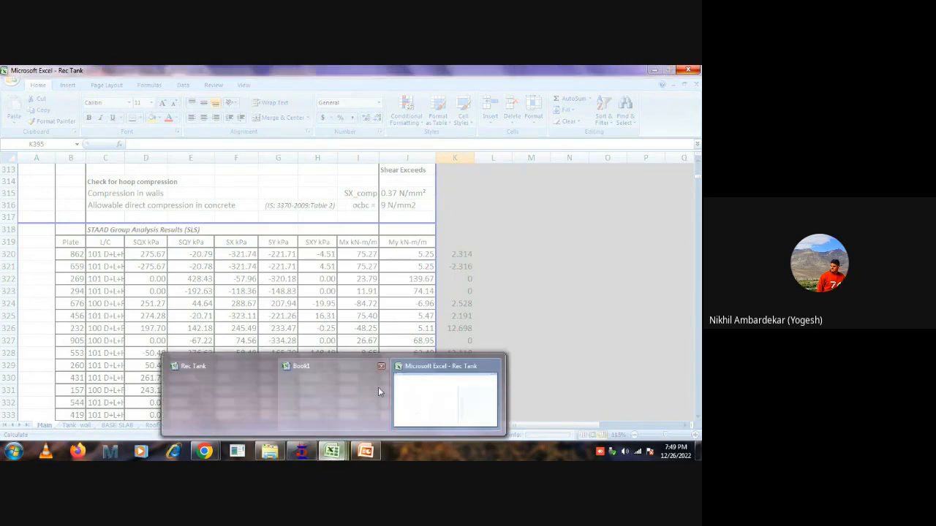
click(381, 367)
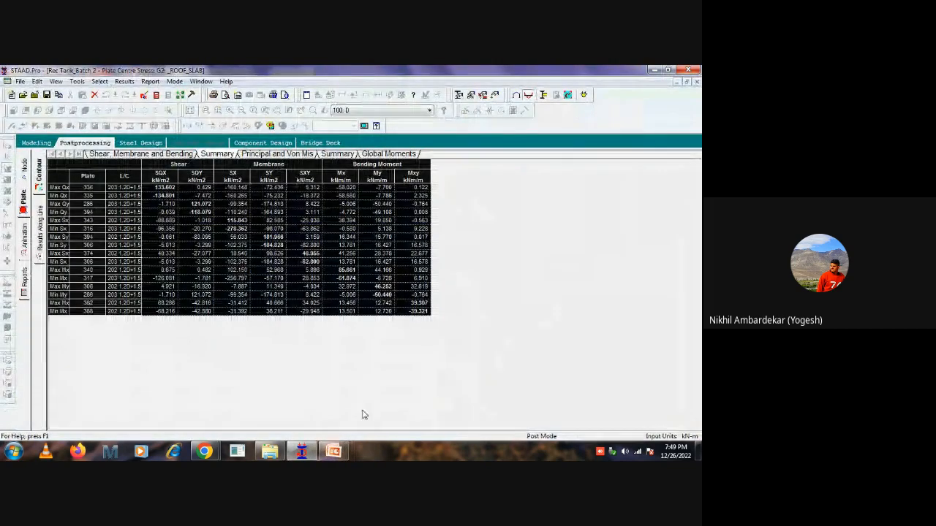
click(269, 451)
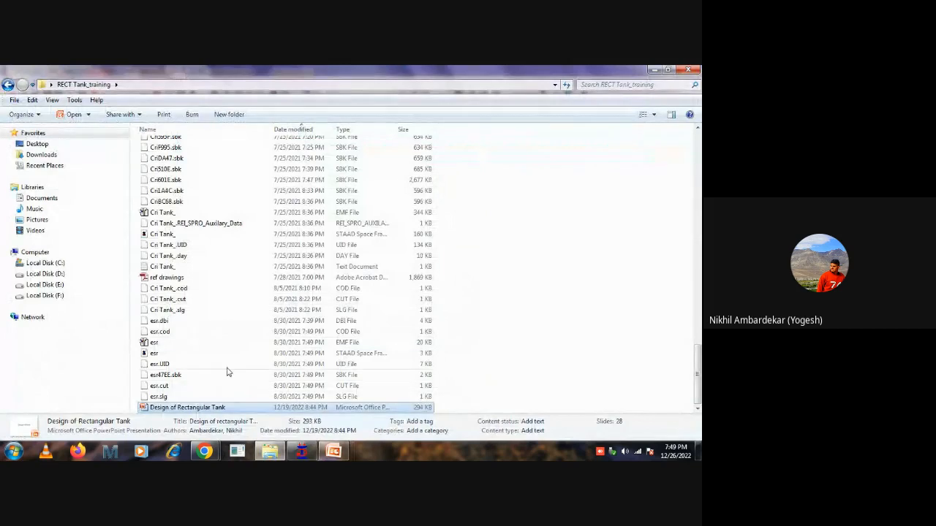
scroll(208, 298, up, 5)
scroll(208, 298, up, 7)
click(160, 337)
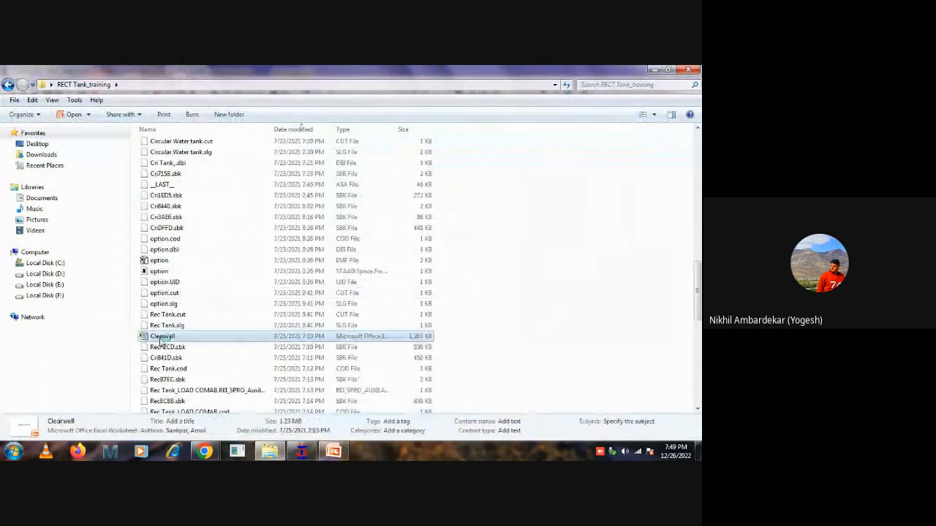
double_click(161, 337)
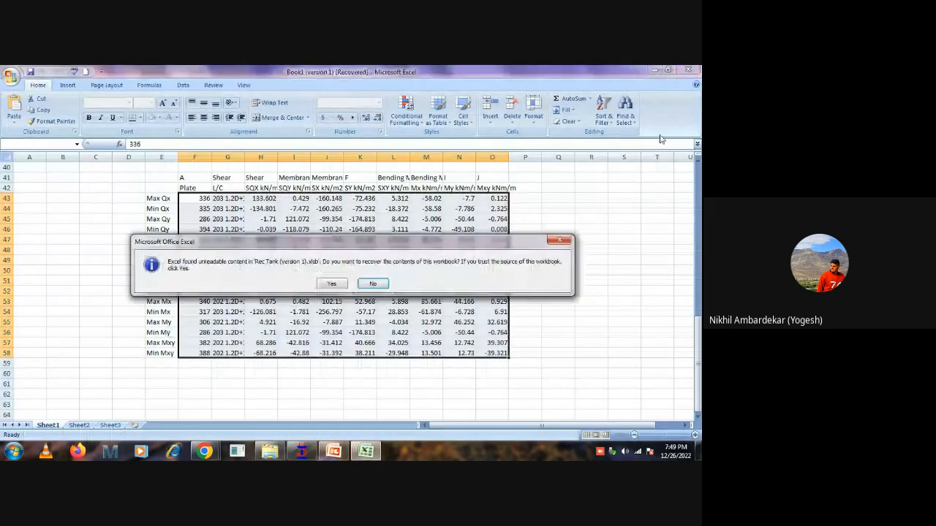
Answer the recovery prompt for the Rec Tank workbook and close the Clearwell workbook without saving its changes.
click(373, 283)
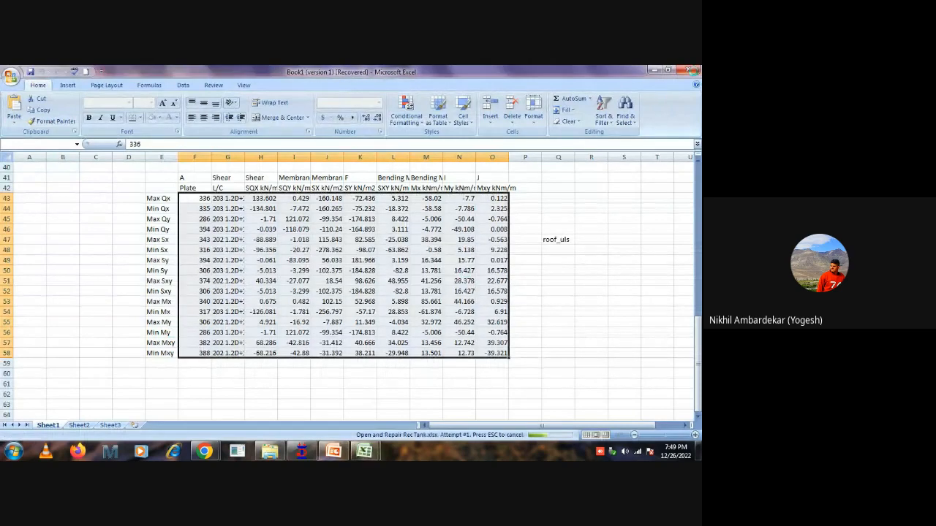
click(692, 71)
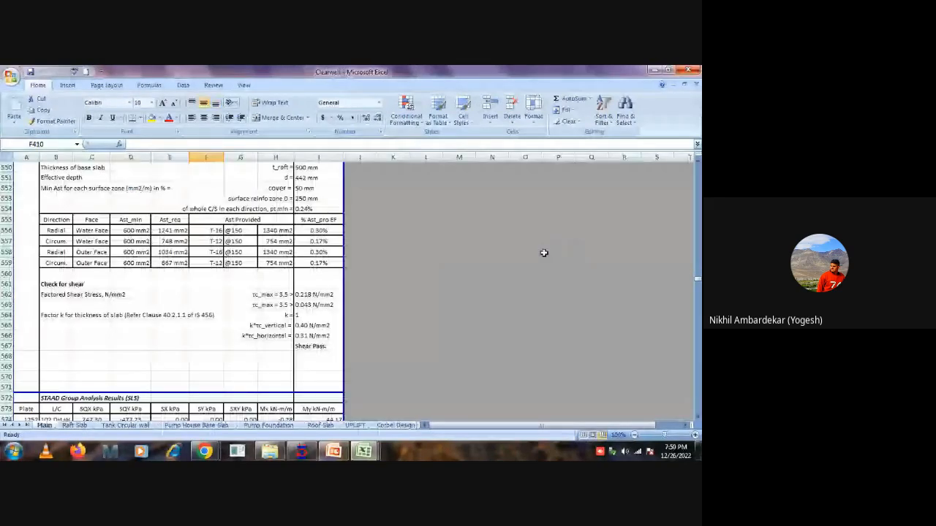
click(695, 85)
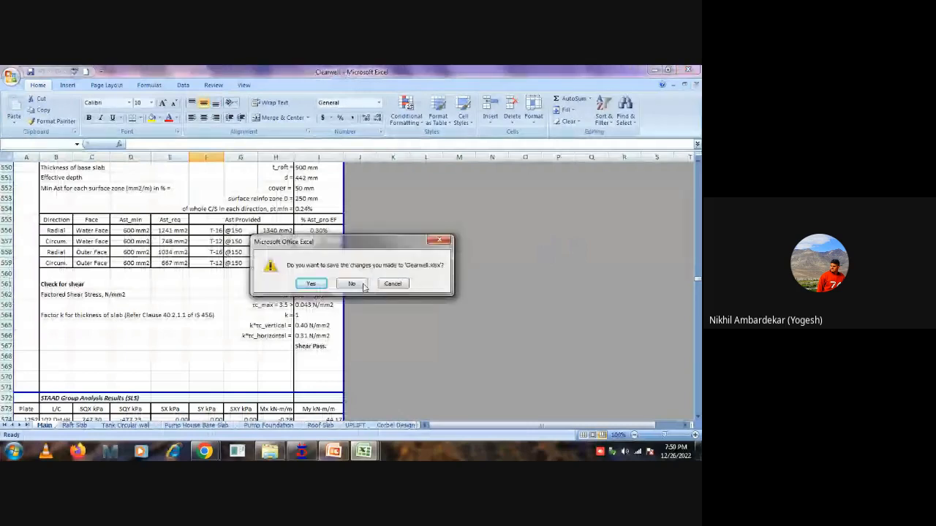
click(358, 285)
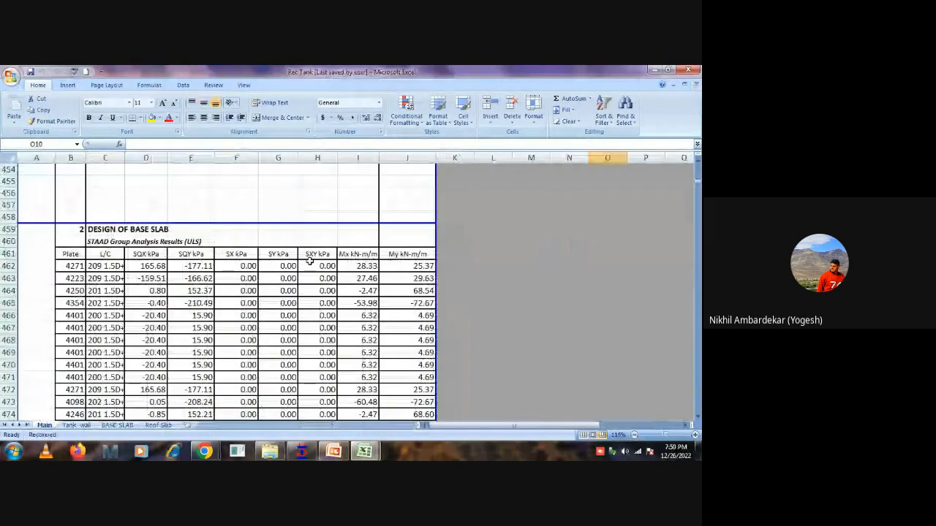
Check the limiting crack width in row 28 of the recovered Rec Tank workbook's design data.
drag(698, 321, 698, 166)
scroll(380, 250, down, 3)
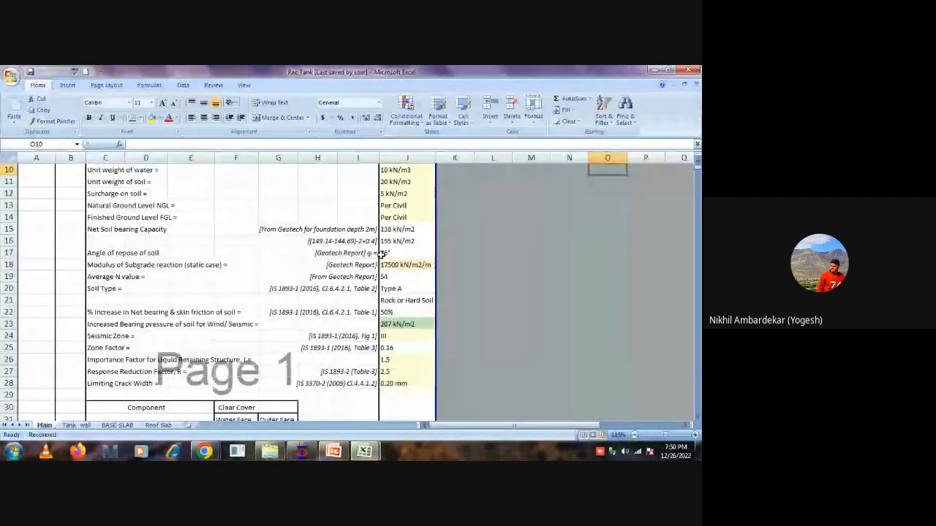
click(109, 384)
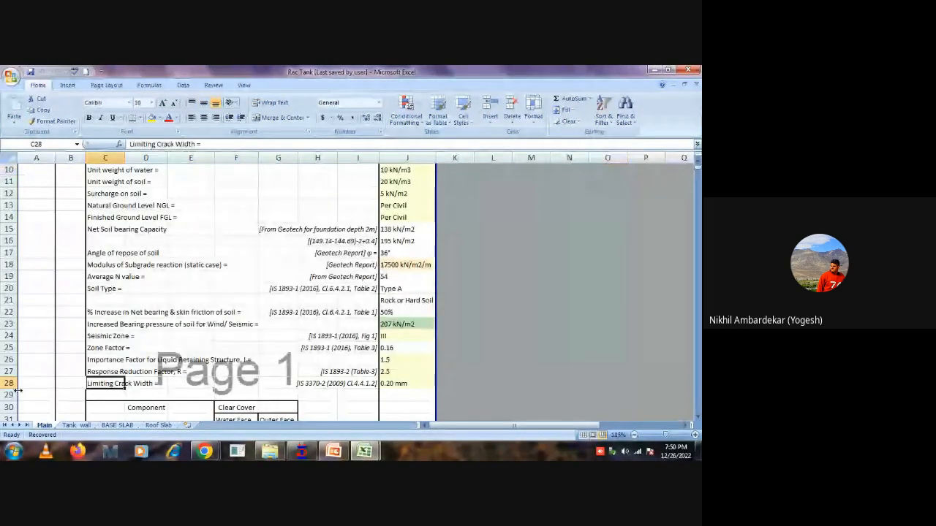
click(9, 383)
click(492, 323)
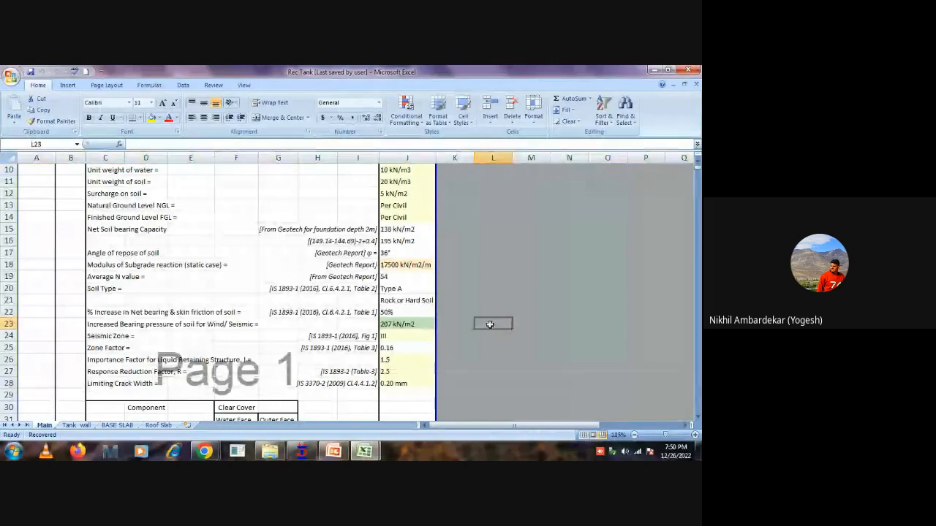
click(103, 383)
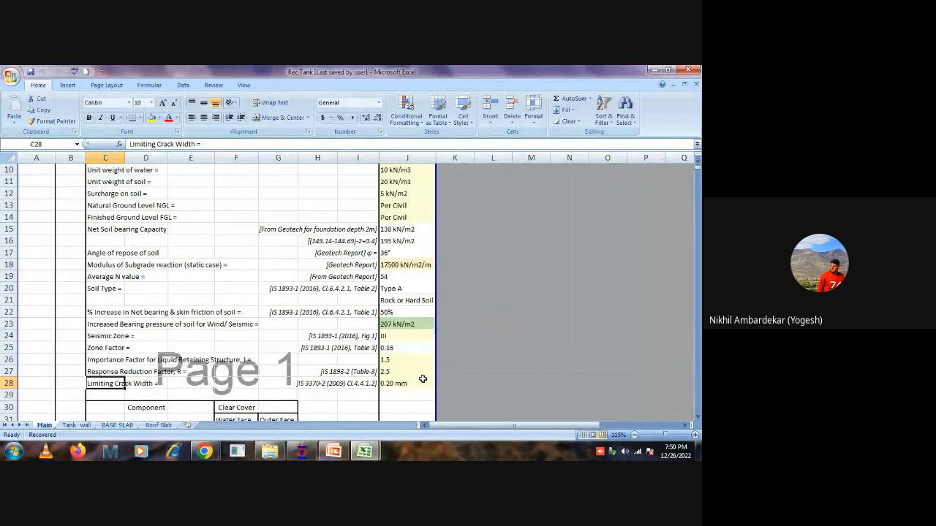
click(413, 385)
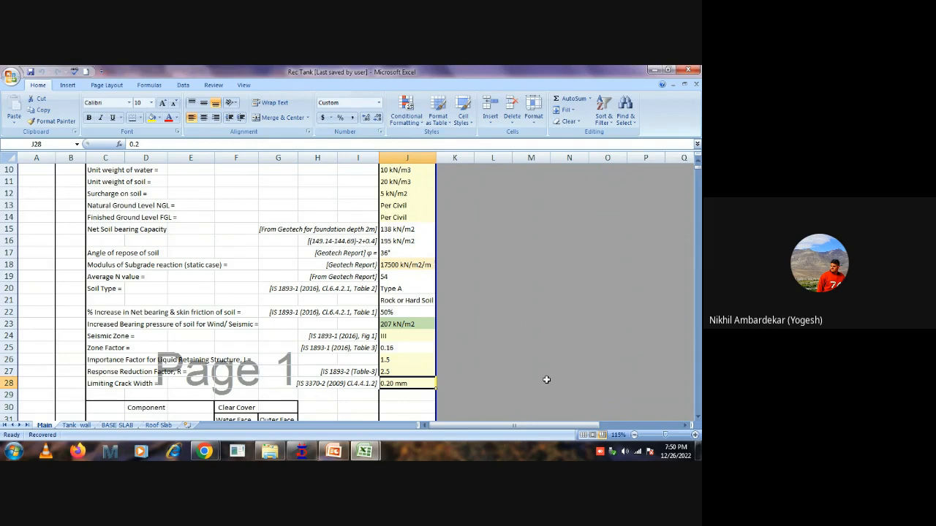
Review the wall design's STAAD ULS results by selecting the plate values in B274:J287.
scroll(320, 386, down, 20)
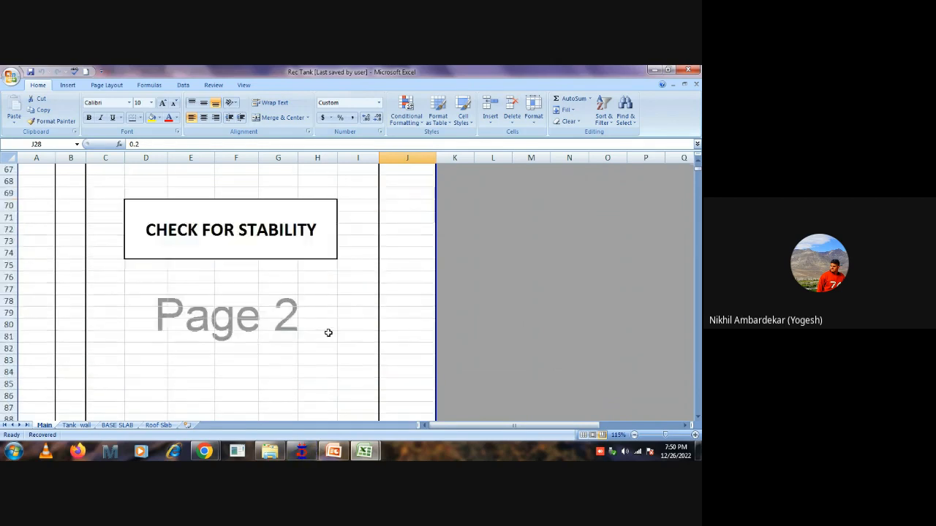
scroll(329, 329, down, 20)
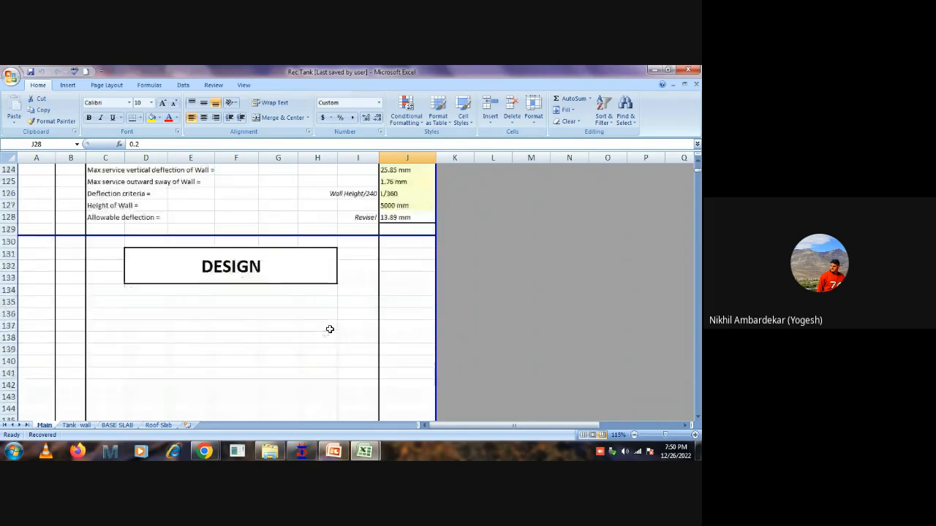
scroll(330, 329, down, 20)
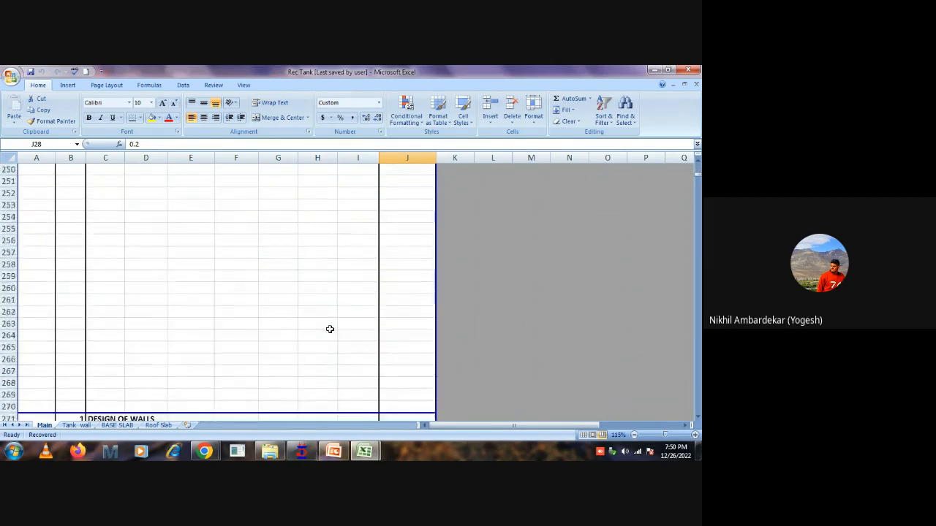
scroll(330, 329, down, 1)
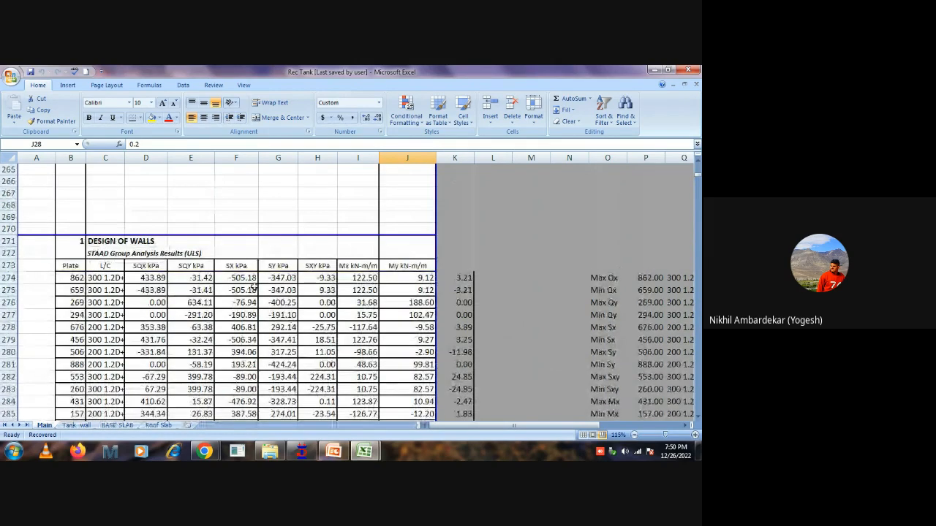
drag(71, 281, 407, 420)
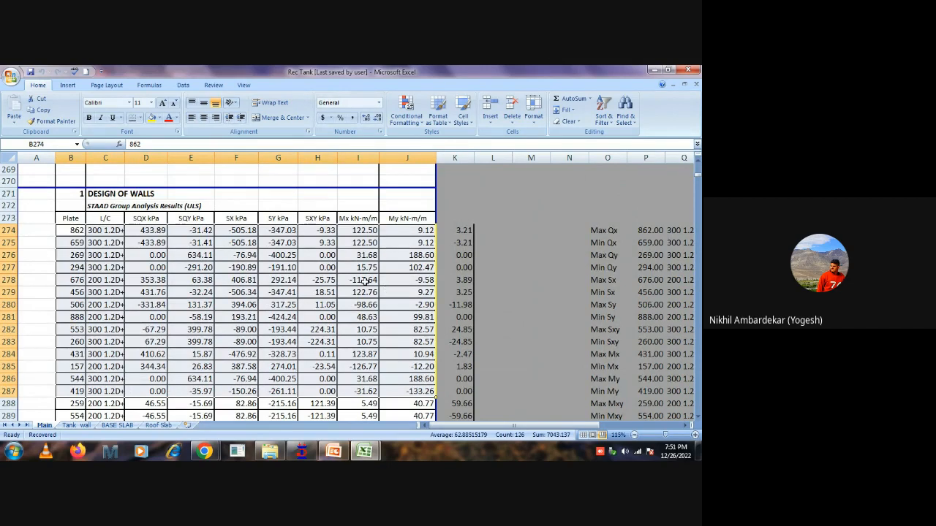
Switch to STAAD.Pro and replace the selected result load cases with 100 D through 103 D+L+H (TANK EMPTY).
click(301, 451)
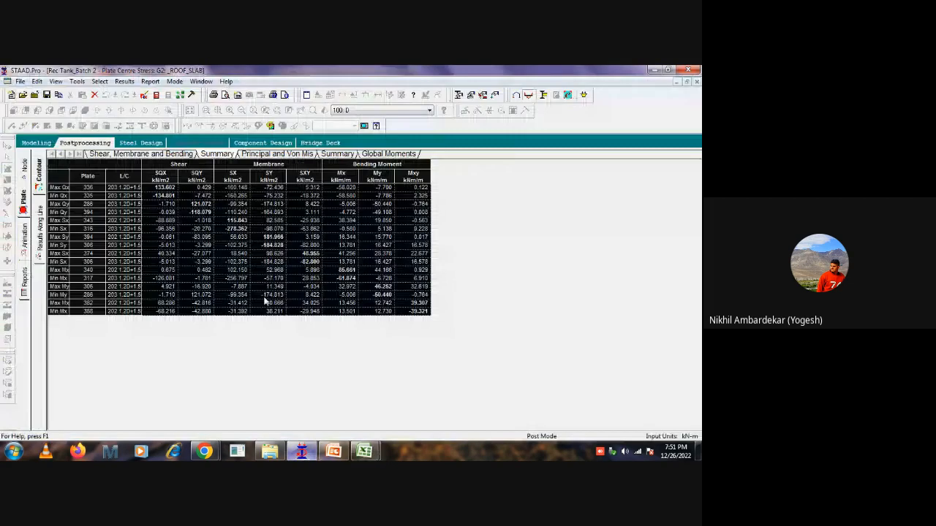
right_click(310, 249)
click(318, 297)
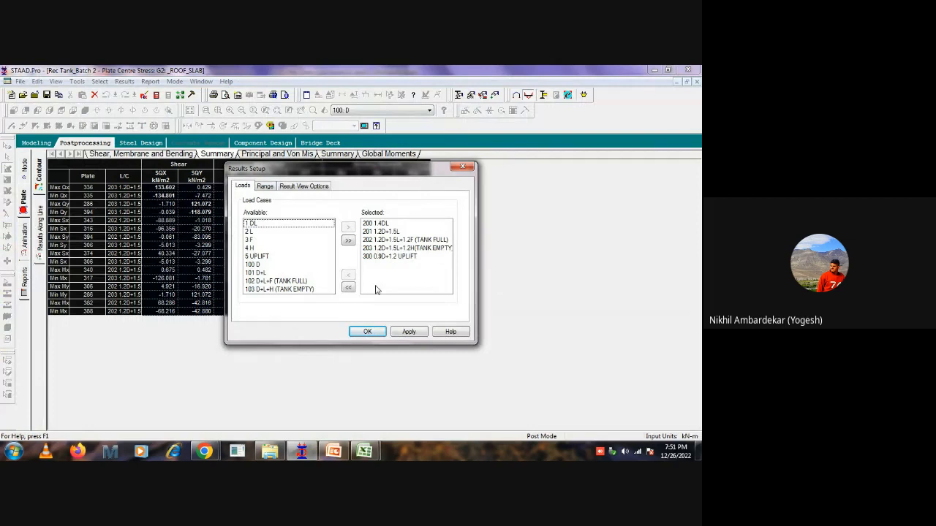
click(349, 287)
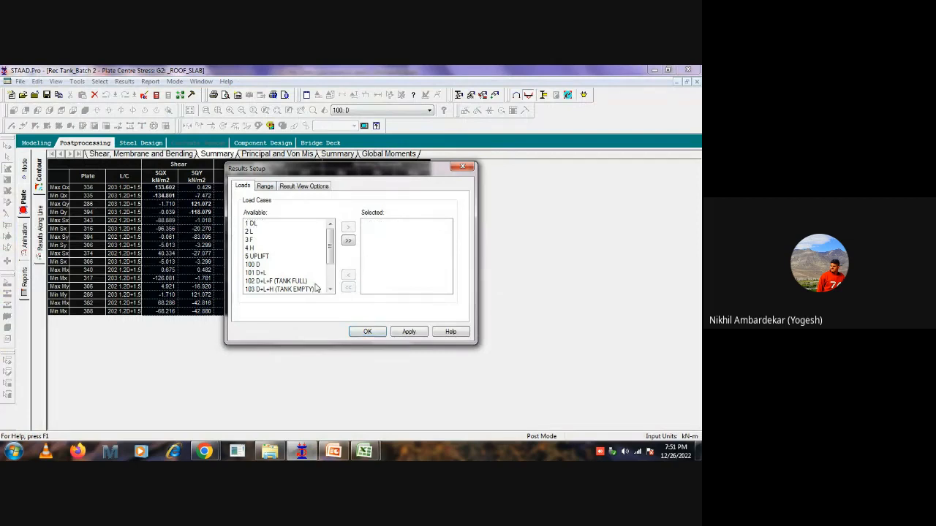
click(263, 266)
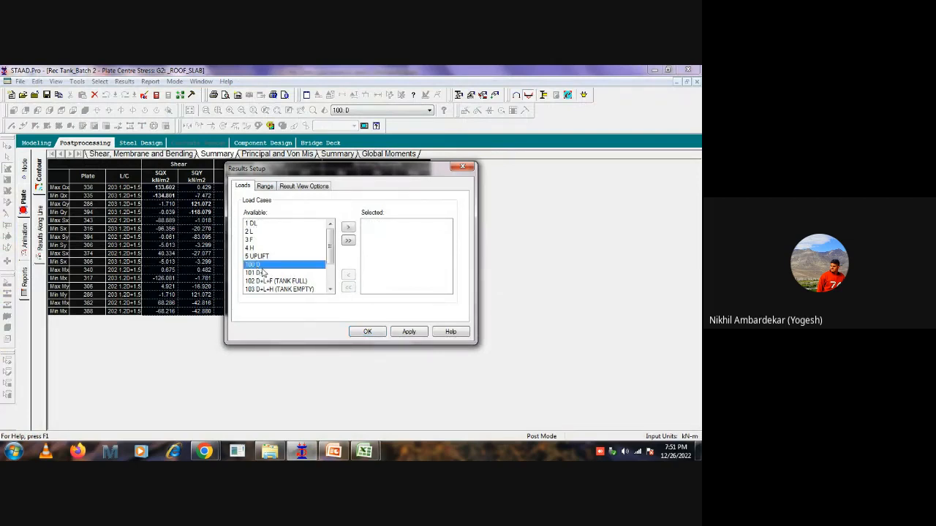
scroll(263, 272, down, 1)
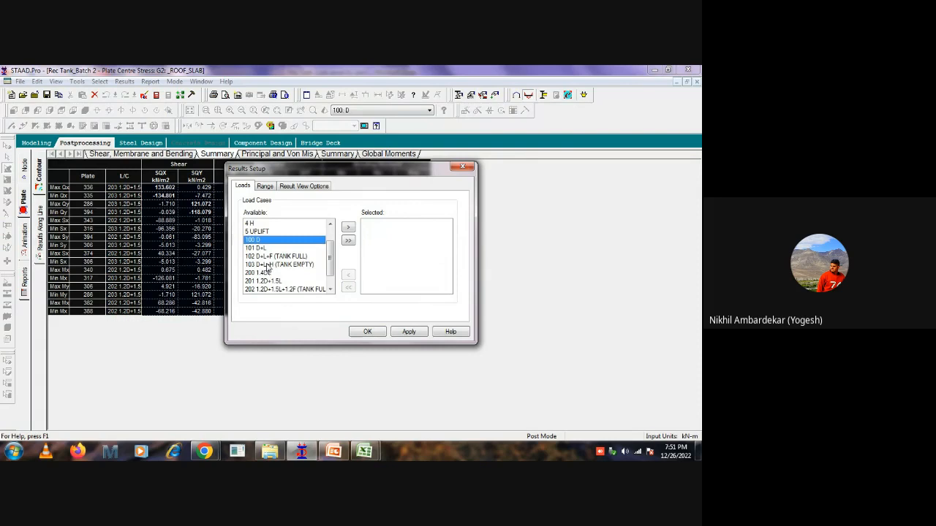
shift+double_click(268, 266)
Limit the plate results range to the group G7: _WALLS and apply the results setup.
click(265, 189)
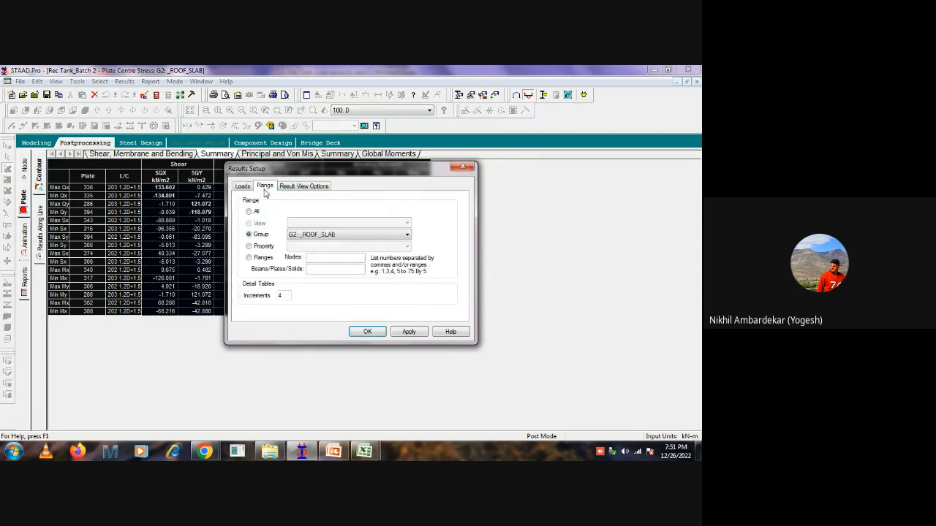
click(310, 235)
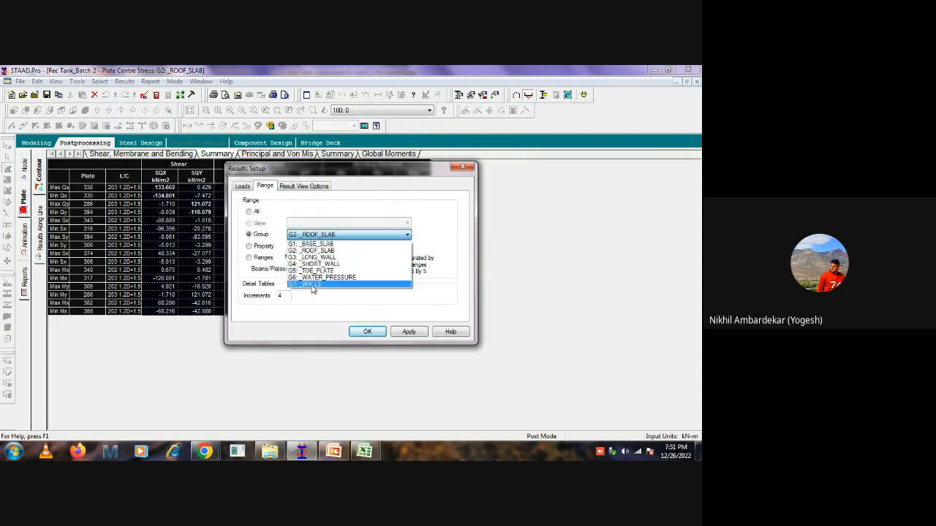
click(313, 286)
click(362, 328)
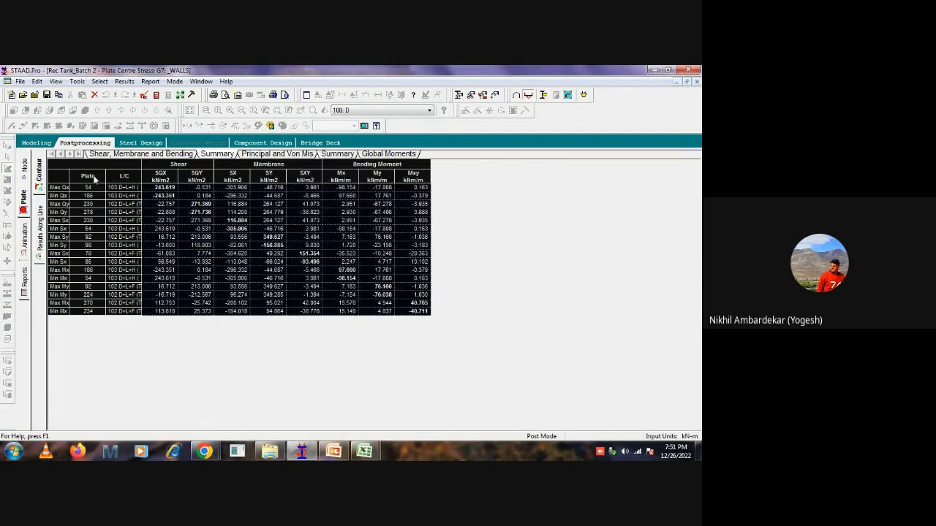
Copy the whole wall plate stress summary table and paste it into Book1 at F62, below the roof results.
click(55, 167)
mouse_move(374, 452)
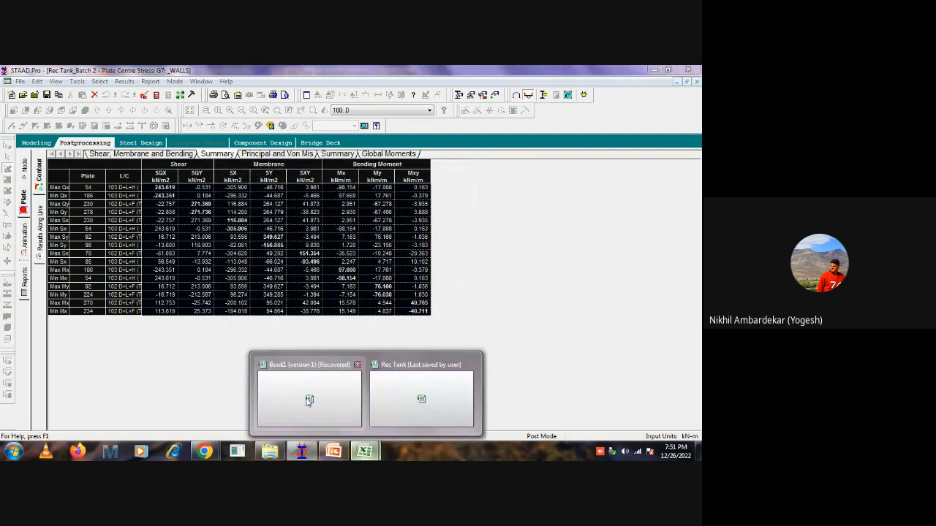
click(311, 397)
scroll(314, 293, up, 7)
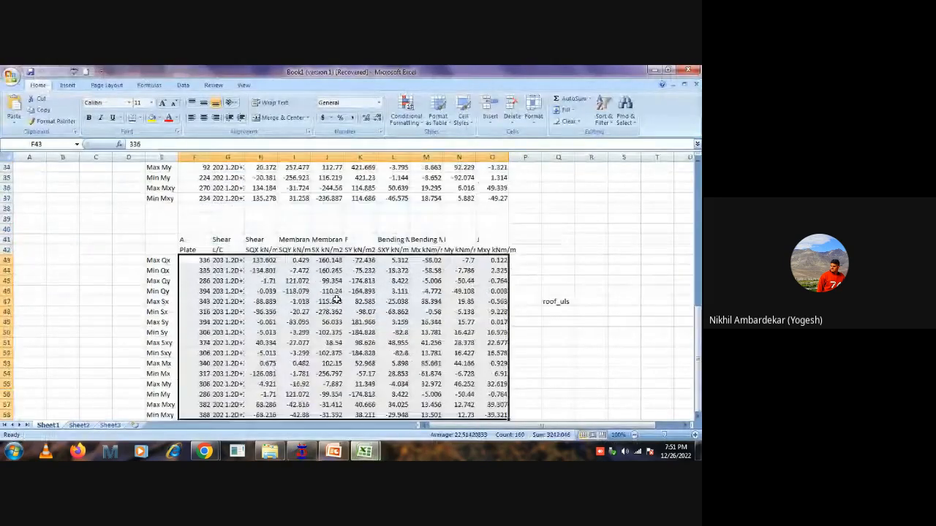
scroll(228, 316, down, 10)
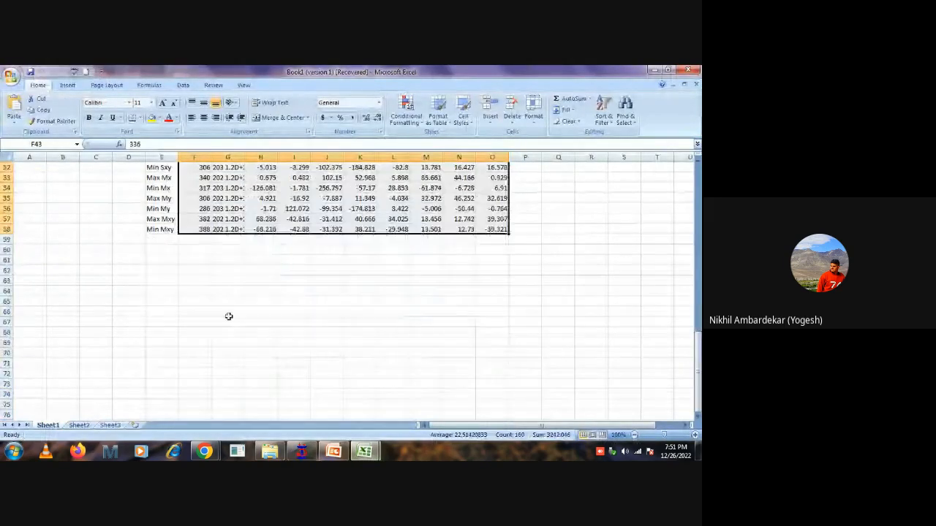
click(185, 276)
key(ctrl+v)
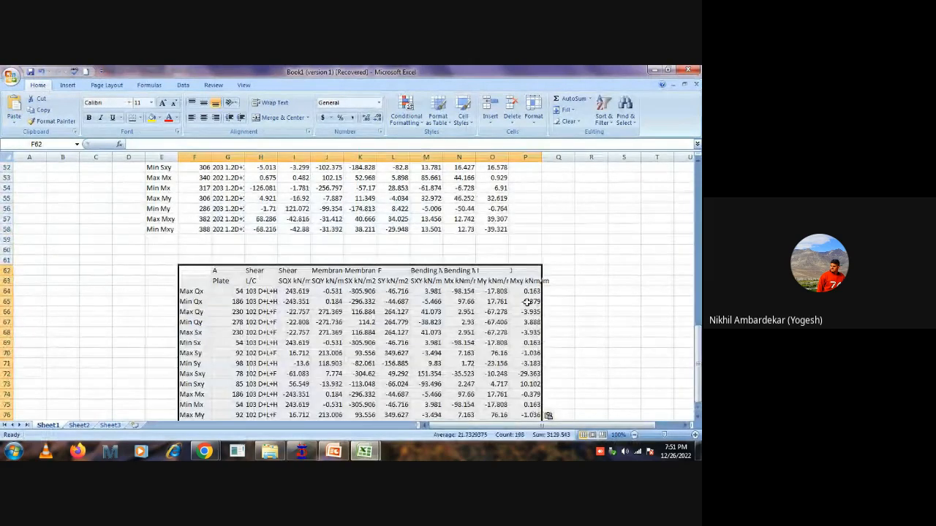
Label the pasted wall results table as wall_Sls in cell R68.
click(585, 333)
text(wa)
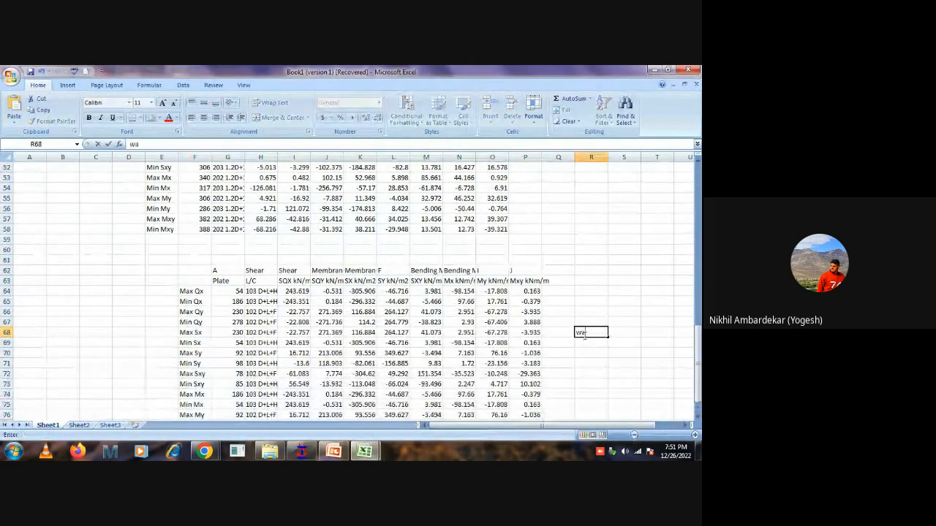
text(ll_)
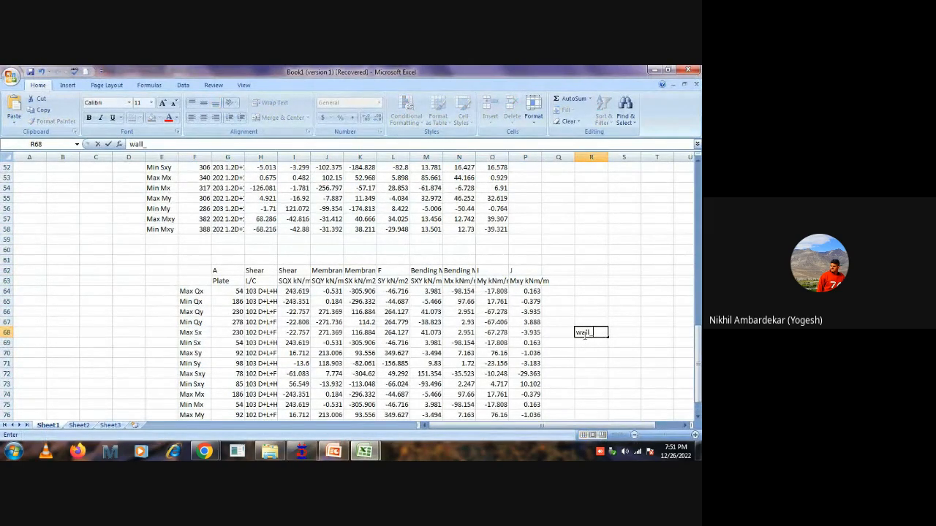
text(Sls)
click(588, 290)
Switch to the Rec Tank workbook and set the walls' horizontal water-face bar spacing in H302 to 150.
scroll(524, 292, down, 1)
mouse_move(364, 451)
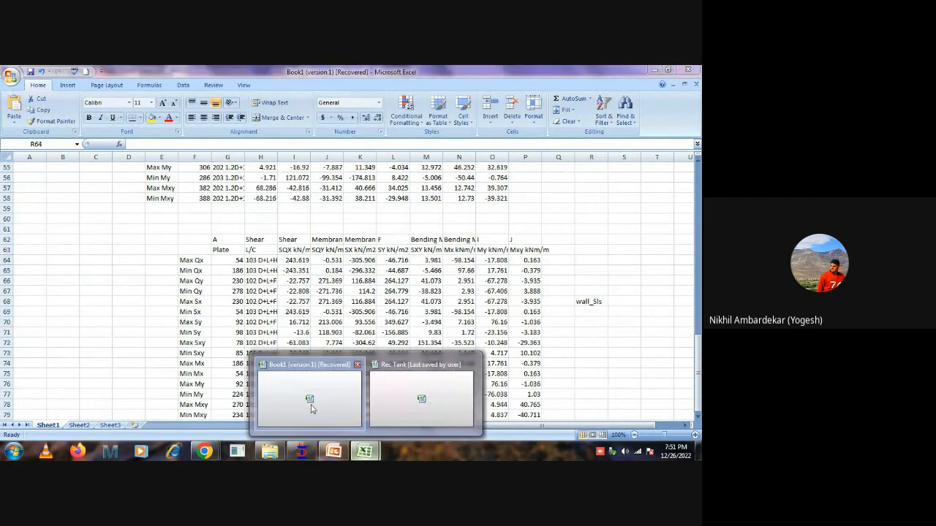
click(398, 394)
click(238, 243)
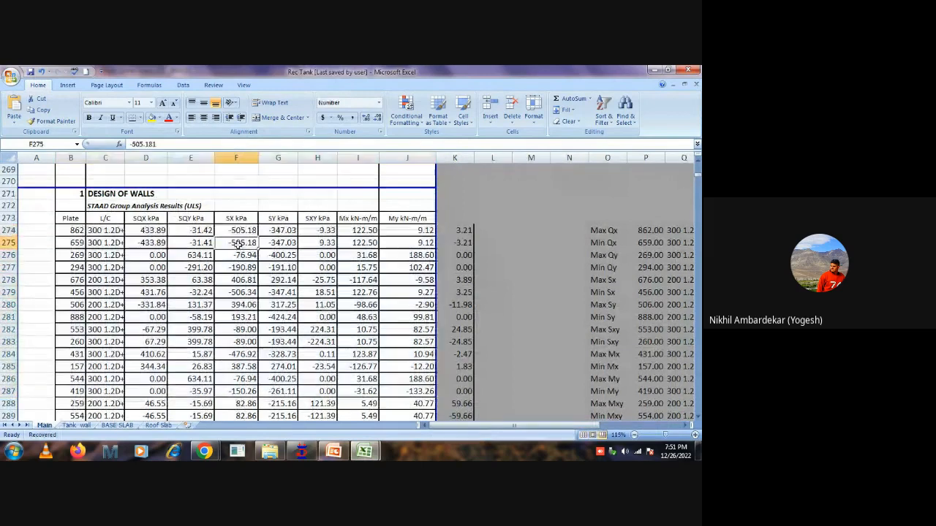
scroll(240, 255, down, 11)
scroll(241, 255, down, 6)
scroll(285, 343, up, 2)
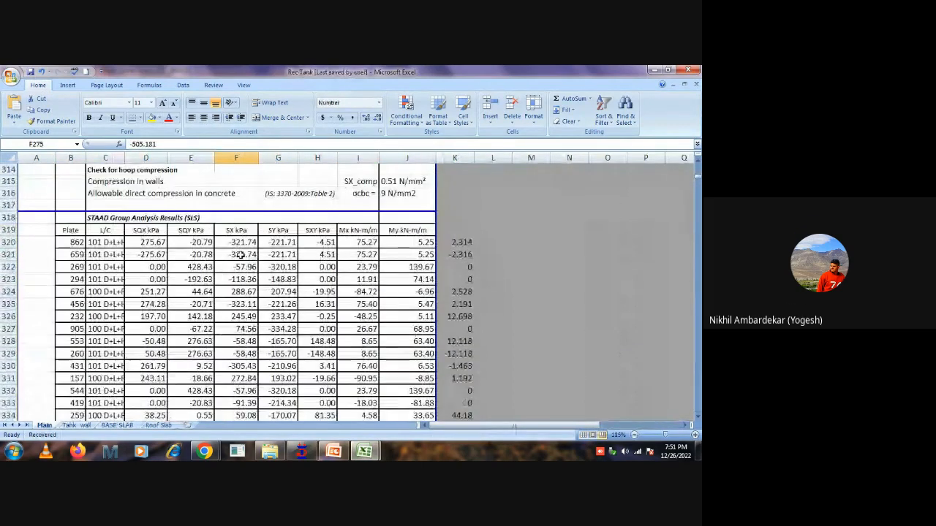
scroll(352, 311, up, 7)
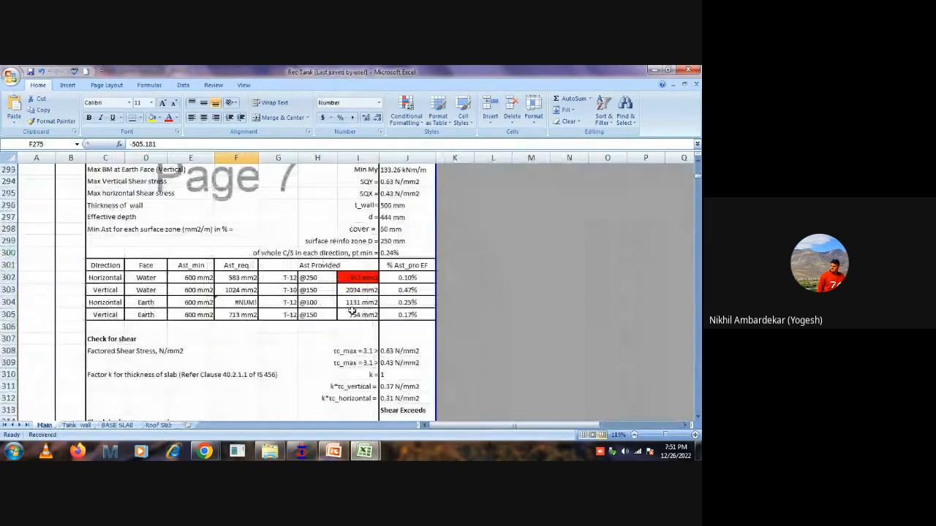
click(355, 279)
click(317, 279)
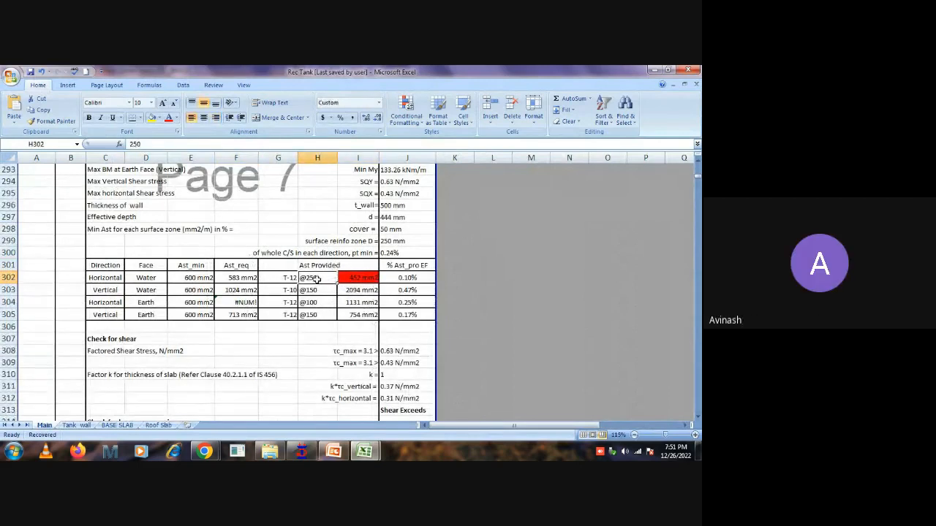
text(150)
key(Return)
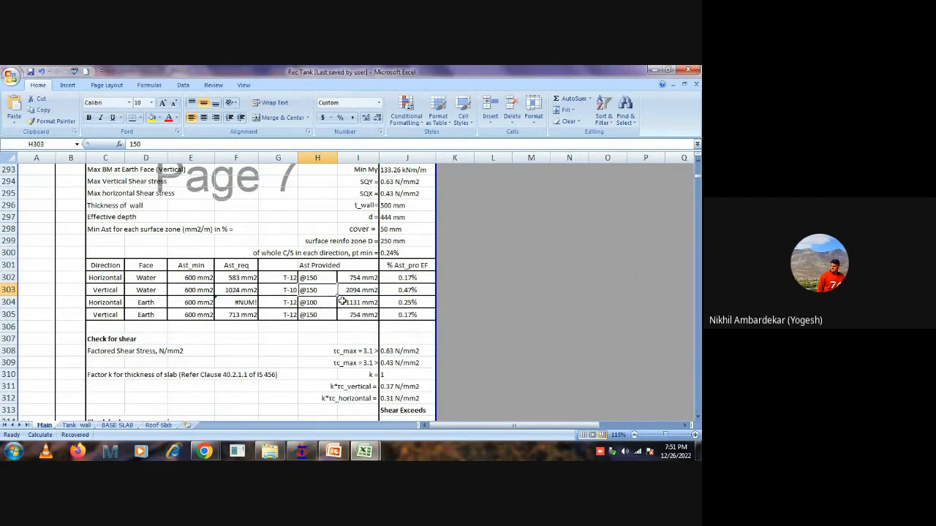
Set the walls' horizontal earth-face bar spacing in H304 to 150.
click(311, 302)
text(150)
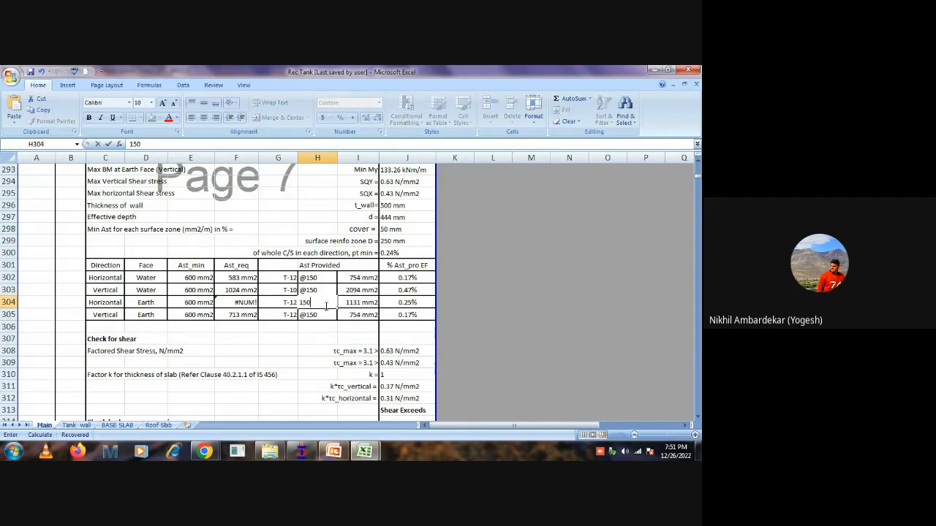
key(Return)
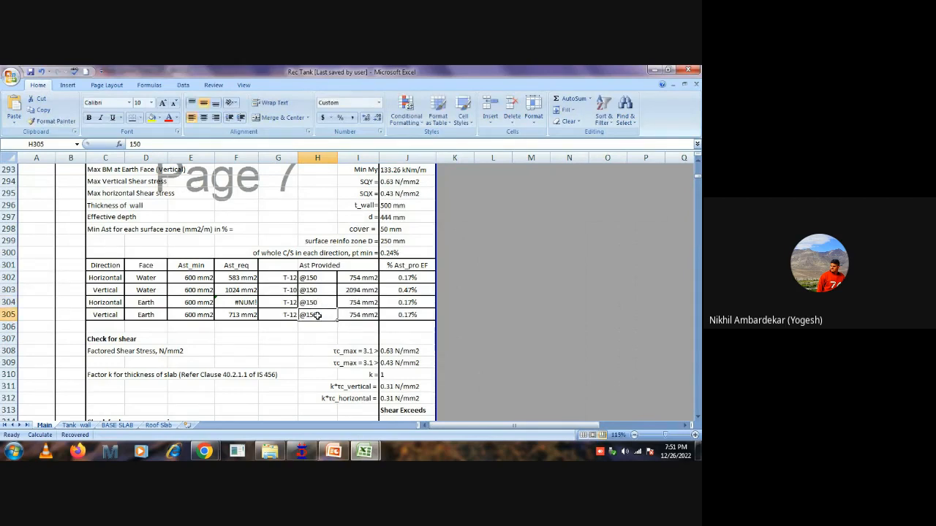
Correct the horizontal earth-face Ast_req formula in F304 by repointing its squared depth reference from J299 to the effective depth in J297.
click(237, 302)
double_click(237, 302)
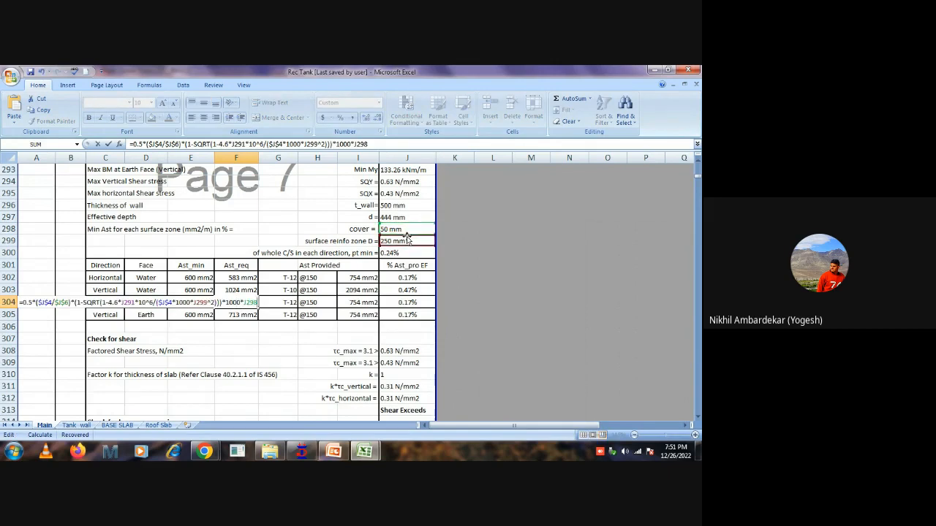
drag(407, 239, 407, 215)
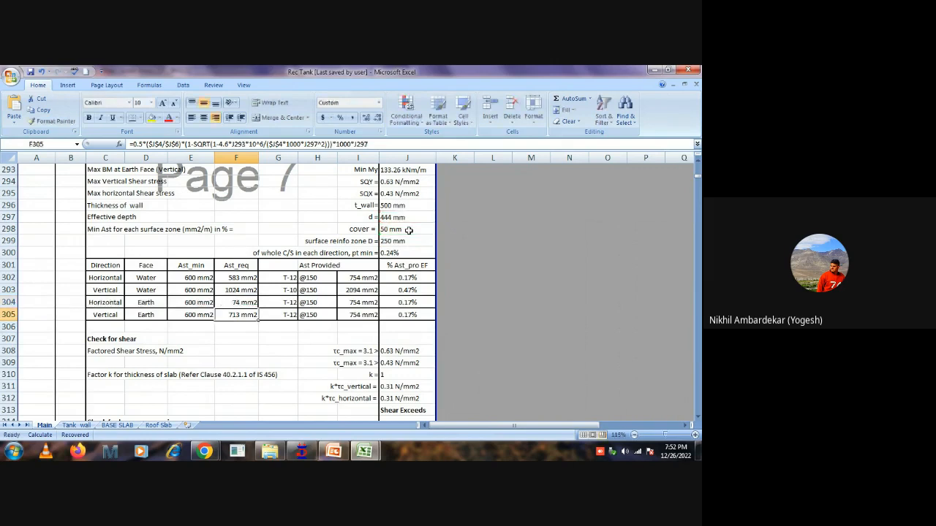
Clear the old STAAD wall SLS results from B320:J335 on the Main sheet.
click(317, 351)
scroll(333, 278, down, 3)
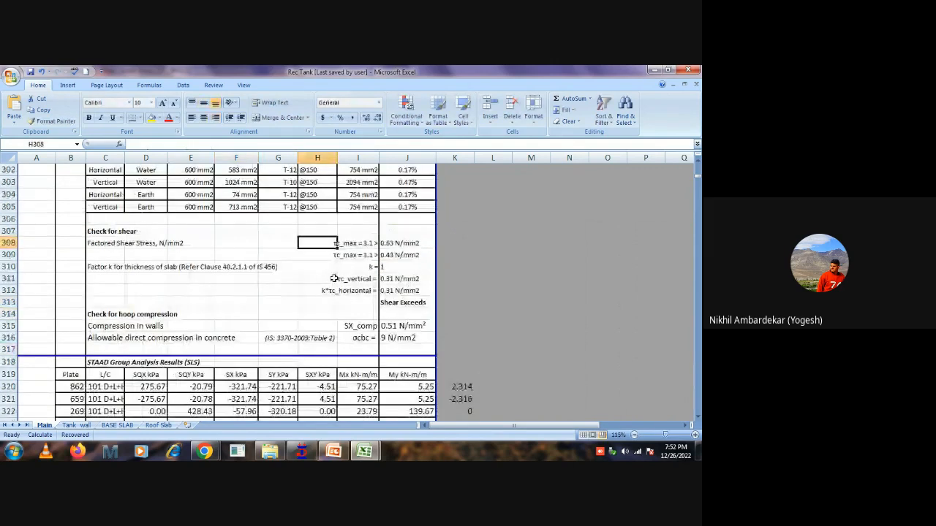
scroll(333, 279, down, 5)
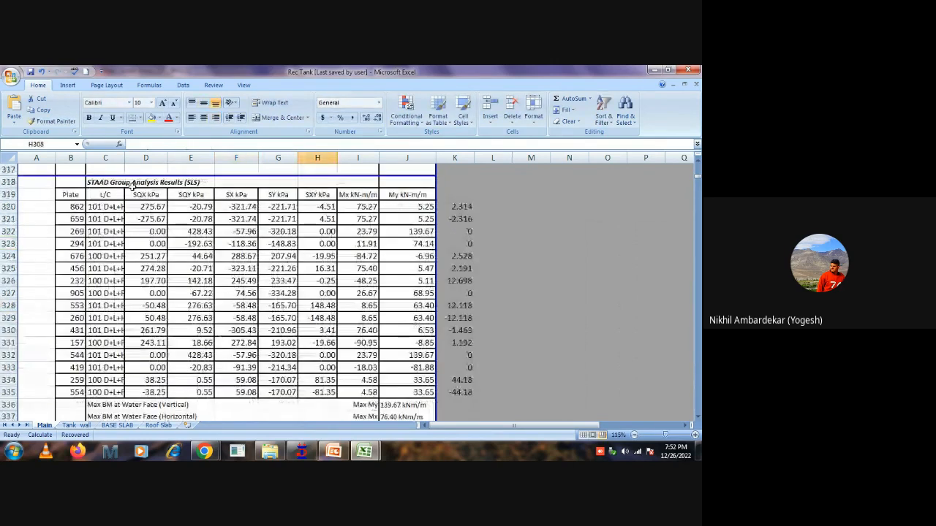
click(74, 207)
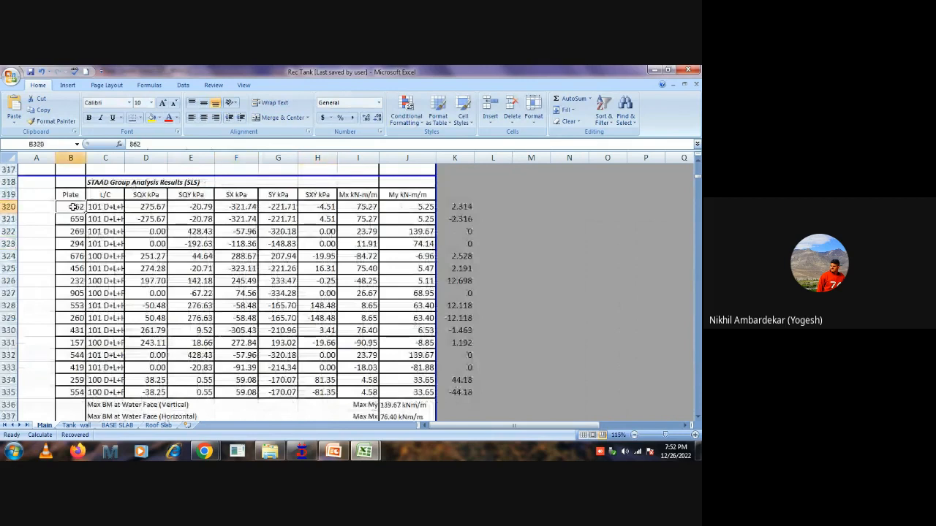
drag(74, 207, 419, 392)
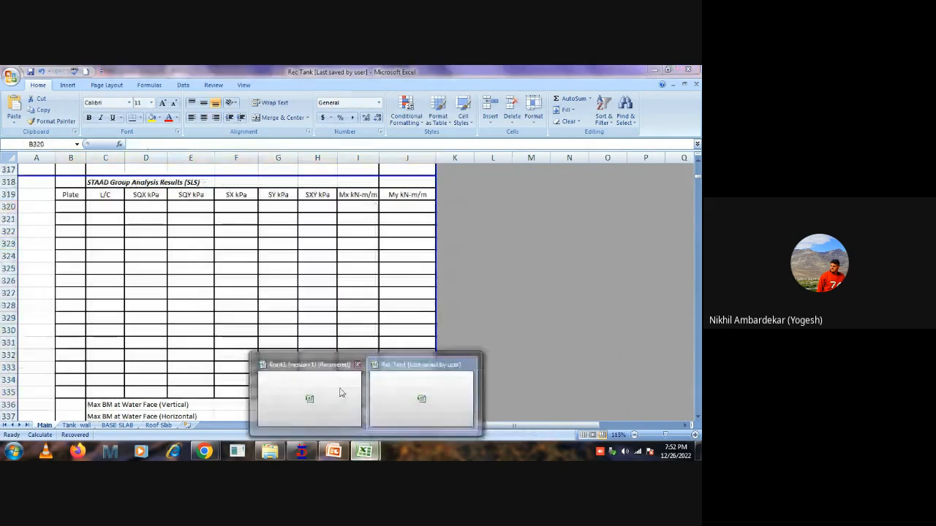
Switch to Book1 and copy the wall SLS plate results in G64:P79 without their headers and row labels.
click(341, 394)
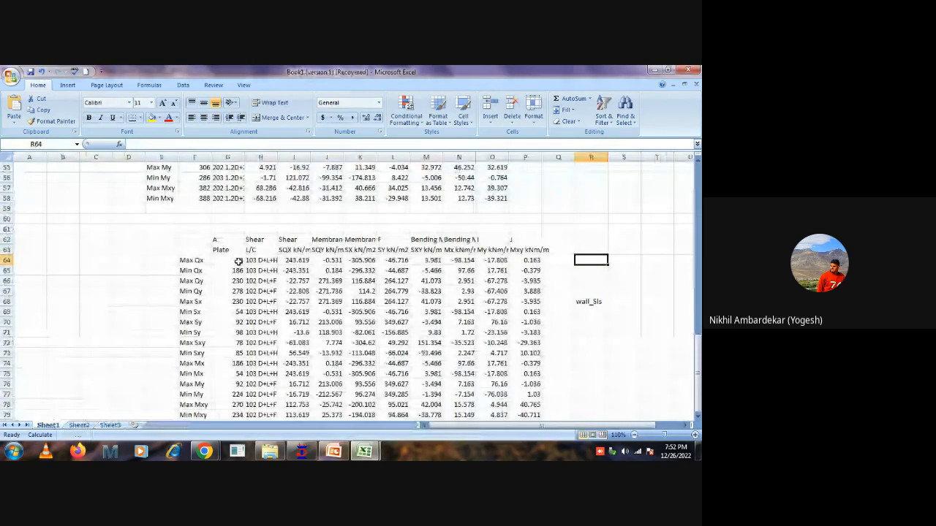
drag(238, 261, 524, 380)
key(ctrl+c)
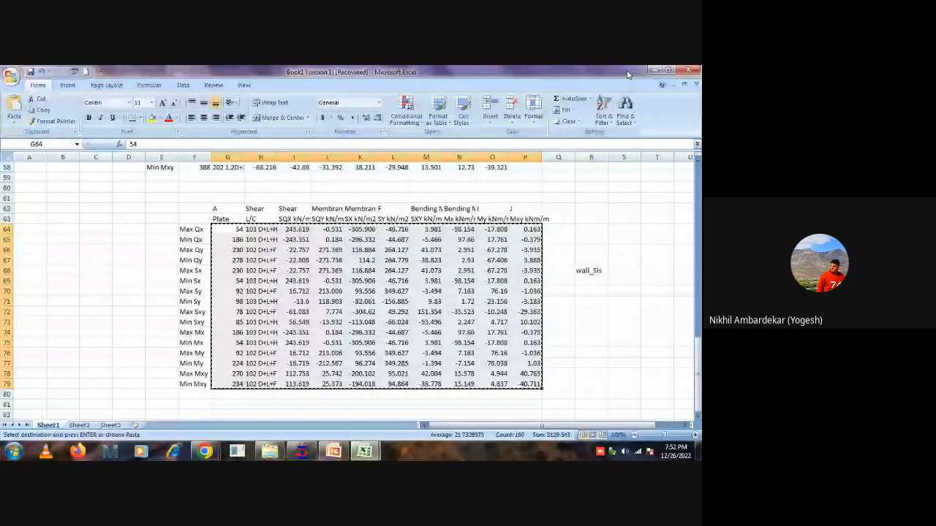
Return to the Rec Tank workbook and paste the copied wall SLS results as values only at B320.
click(654, 70)
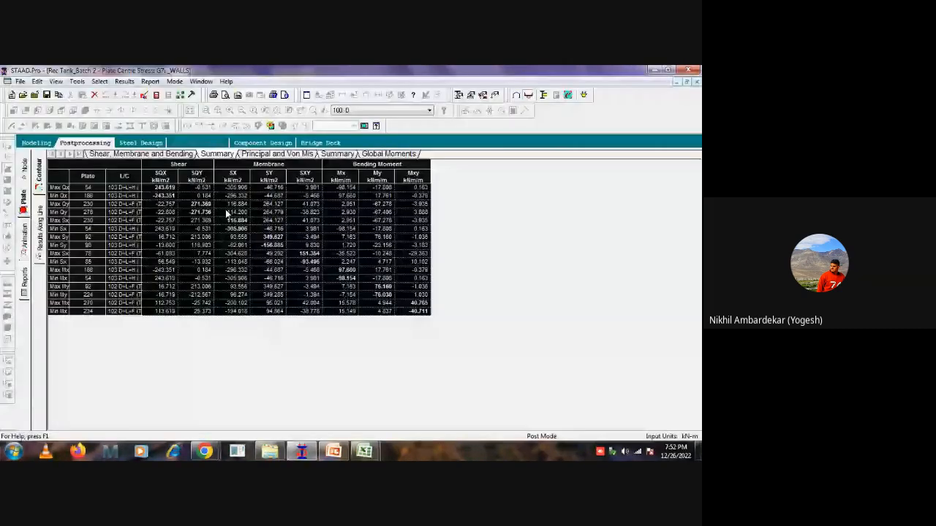
click(655, 71)
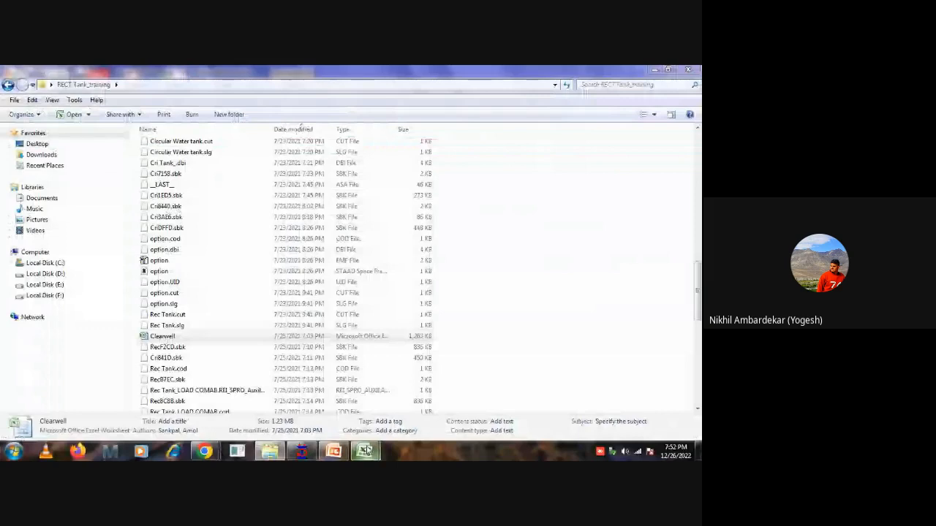
click(366, 450)
right_click(75, 211)
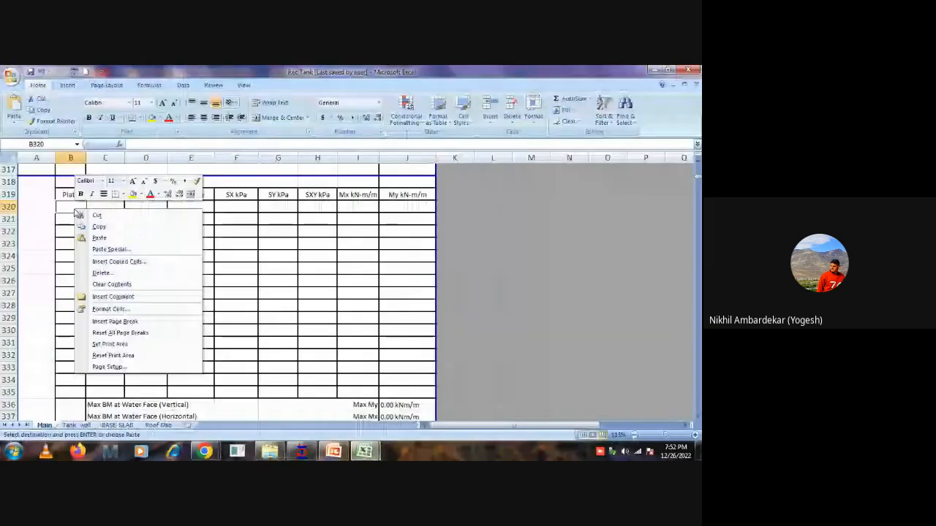
click(110, 249)
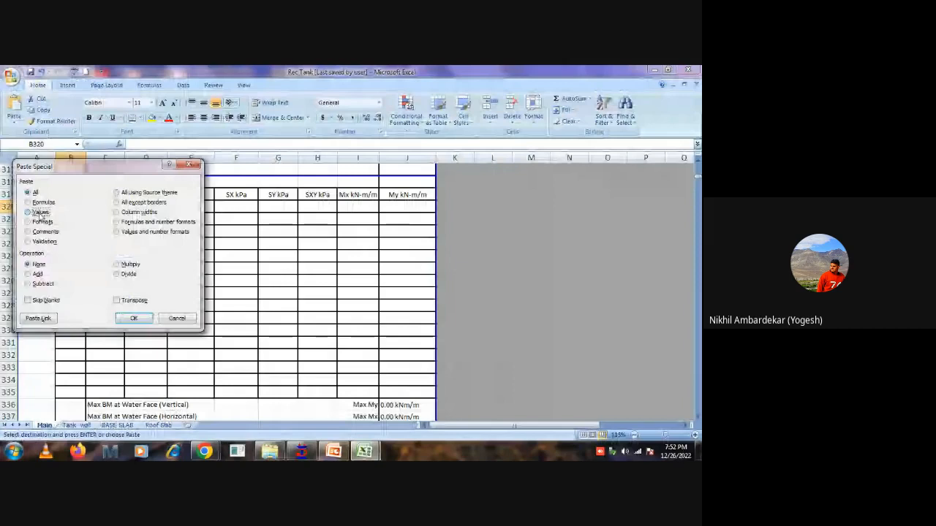
click(40, 213)
click(134, 318)
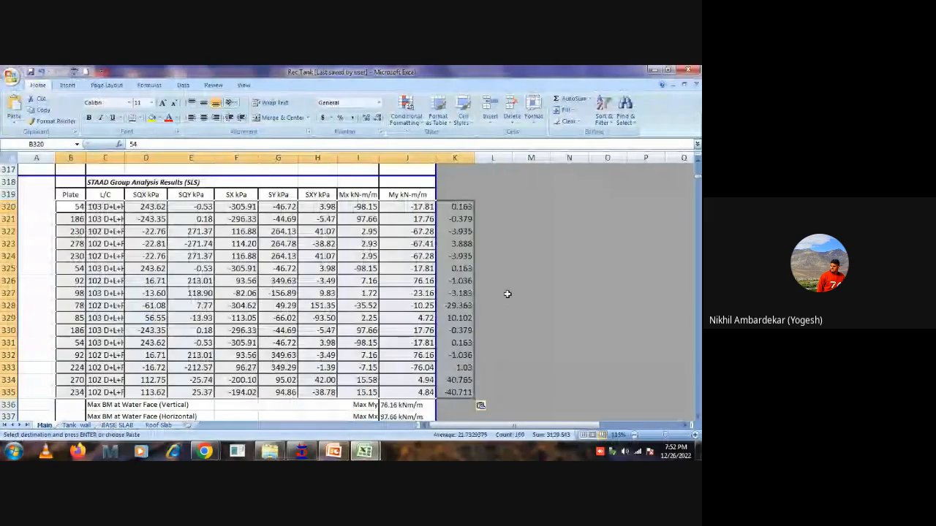
click(507, 294)
Check the maximum crack width in J344 and the governing moments and tensions below the wall SLS results.
scroll(512, 295, down, 5)
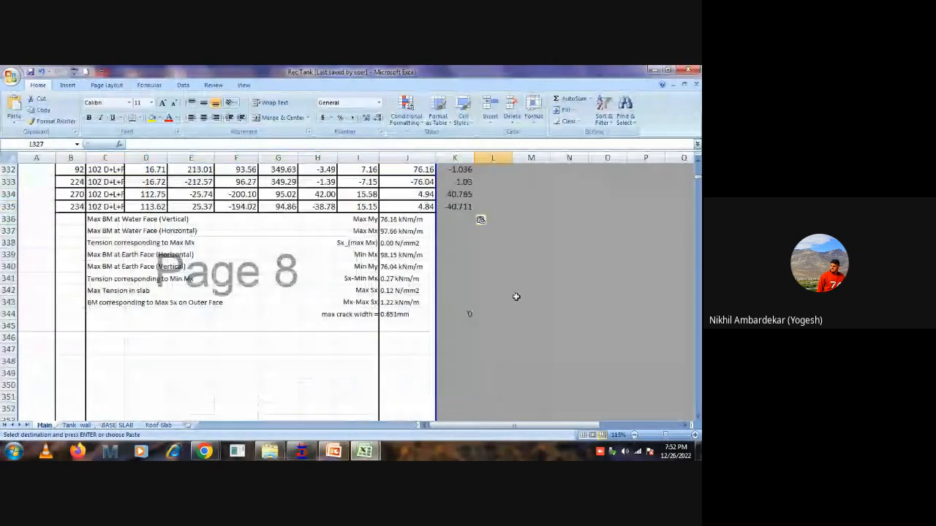
scroll(299, 312, up, 1)
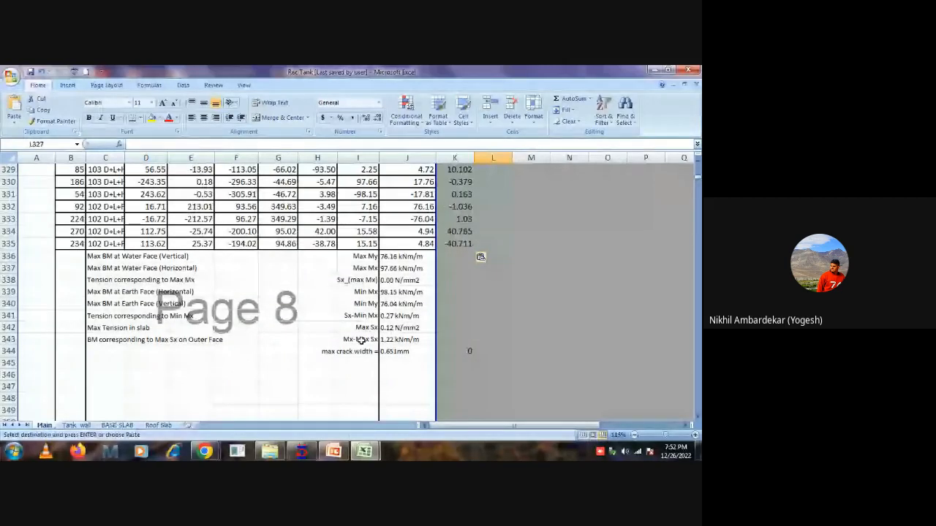
click(394, 352)
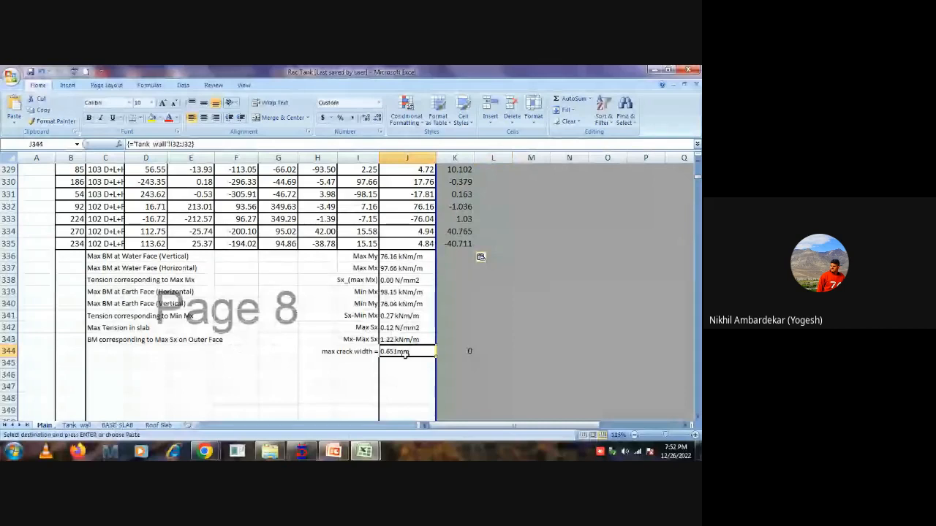
click(490, 340)
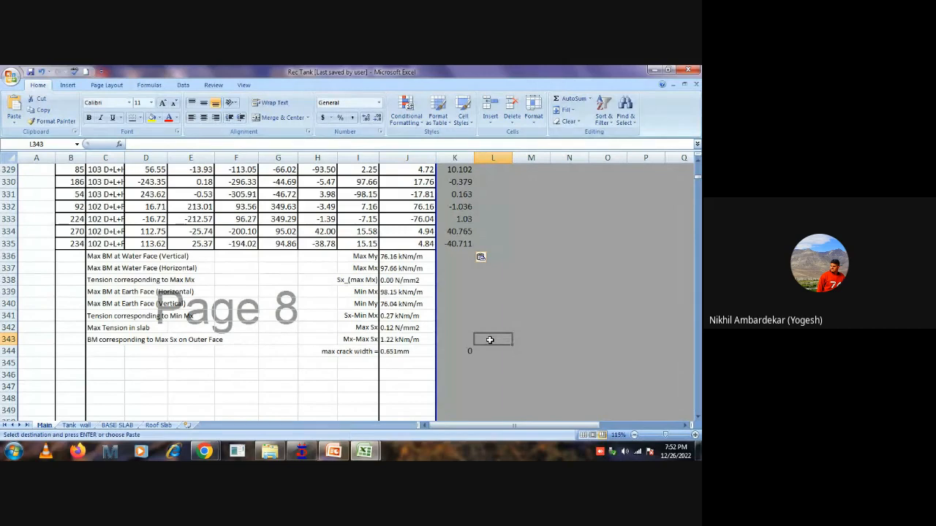
click(410, 351)
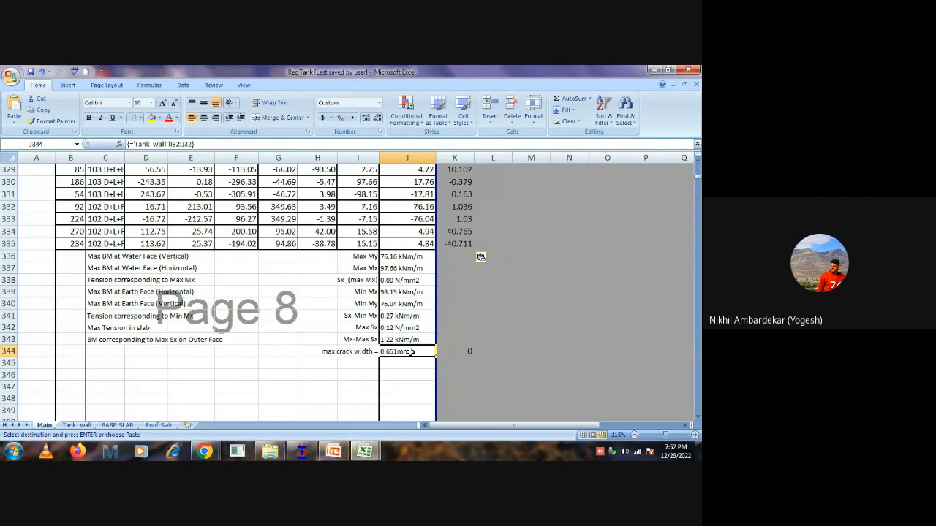
Set the walls' vertical water-face bar diameter in G303 to 12.
scroll(404, 348, up, 5)
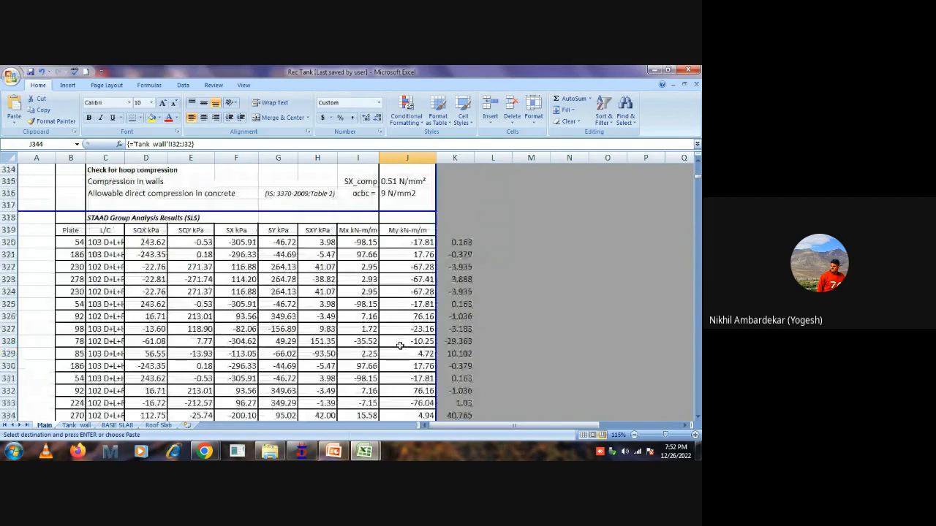
scroll(400, 345, up, 11)
scroll(356, 291, down, 5)
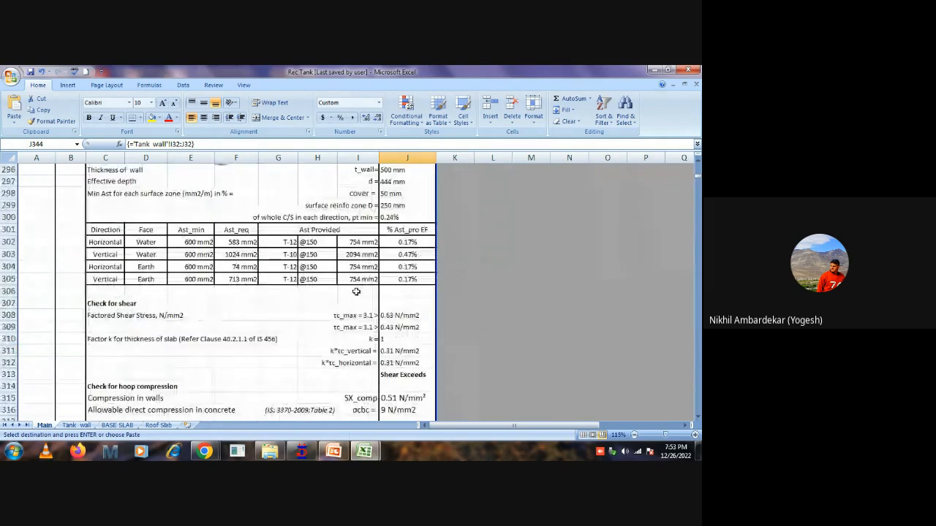
click(286, 256)
text(12)
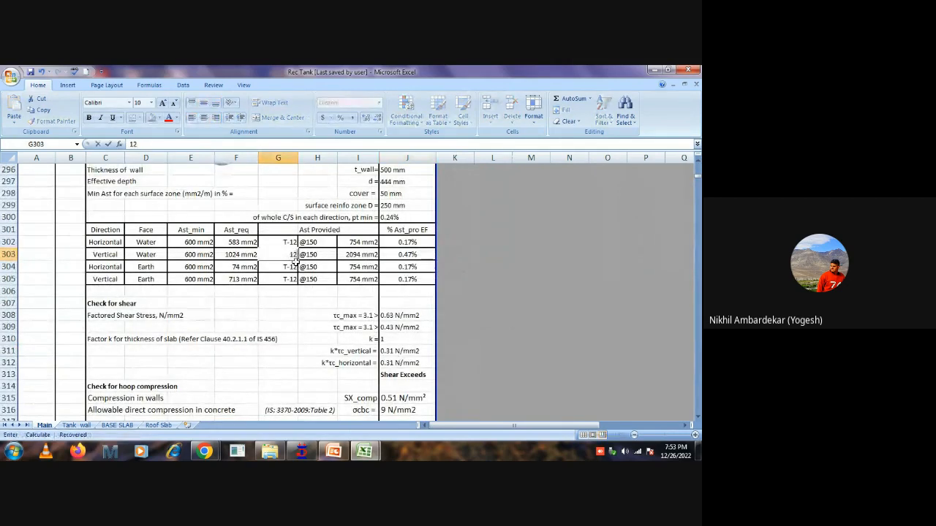
key(Return)
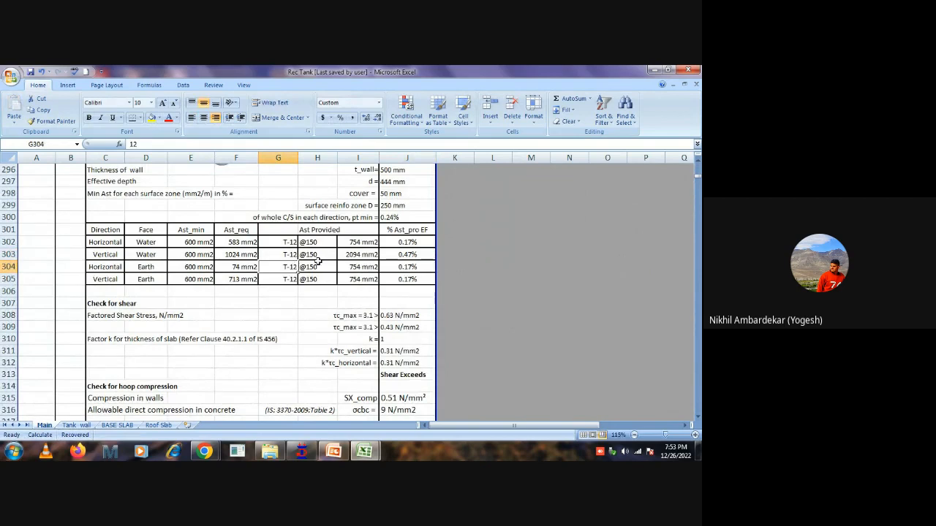
Review the wall moments, required and provided steel areas, and the water-face bar sizes and spacings in rows 302 and 303.
click(317, 255)
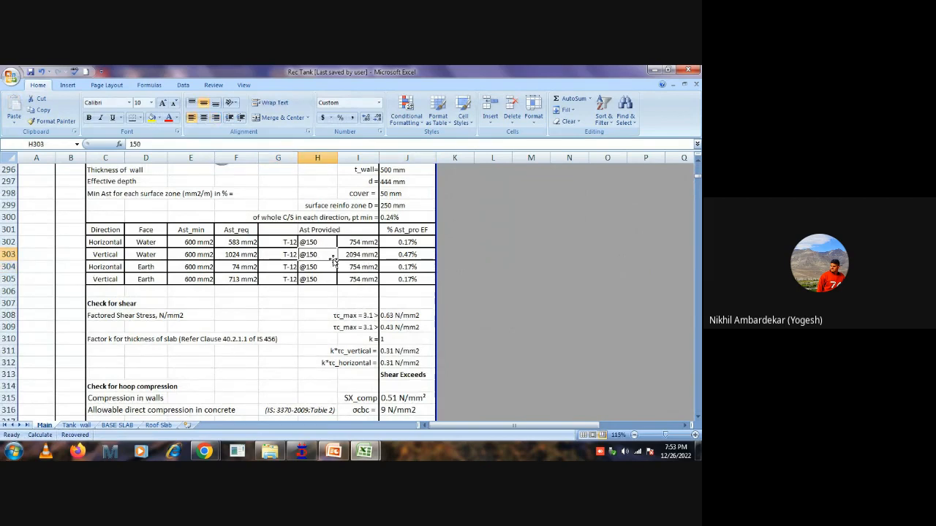
scroll(334, 260, up, 5)
scroll(334, 260, up, 8)
scroll(334, 260, down, 11)
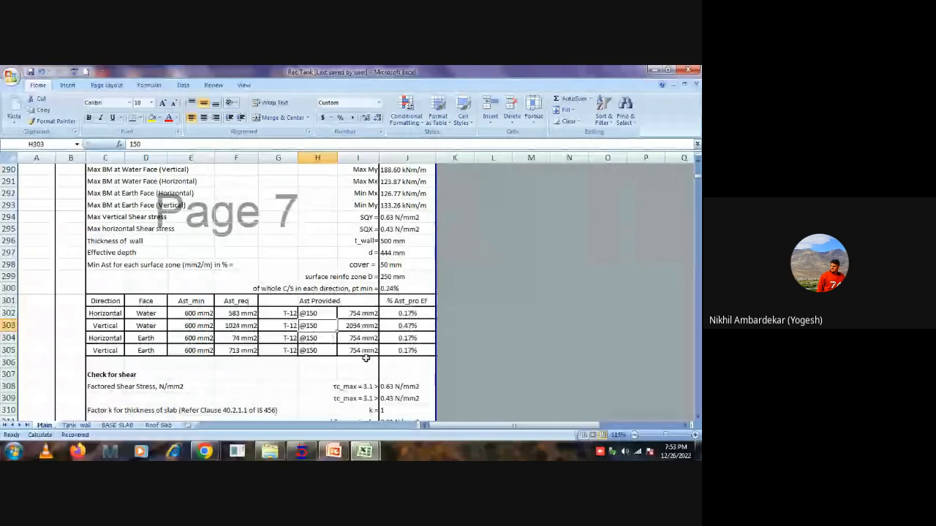
scroll(383, 358, down, 1)
scroll(384, 358, up, 1)
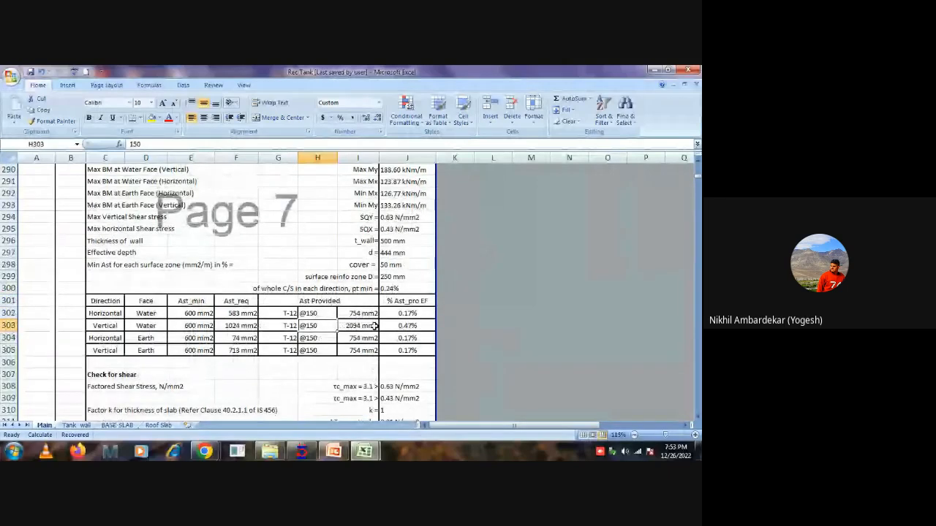
click(287, 315)
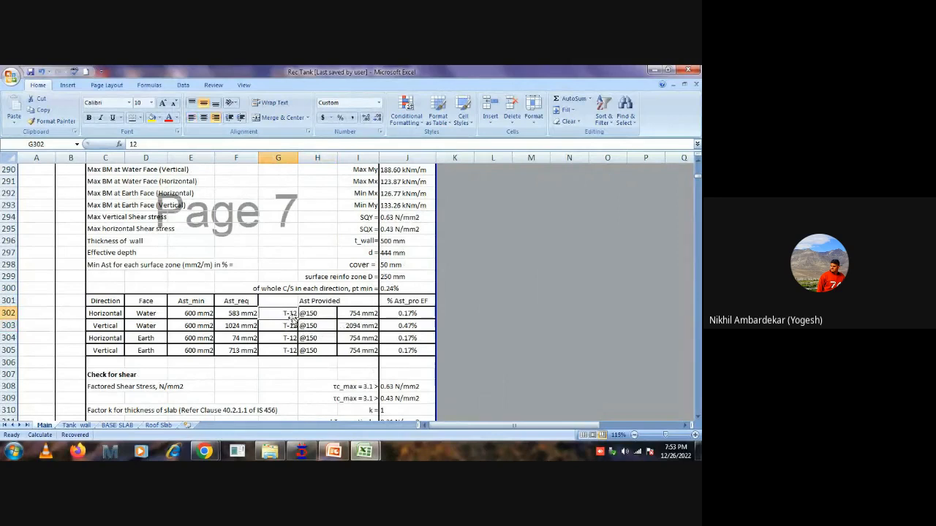
click(332, 313)
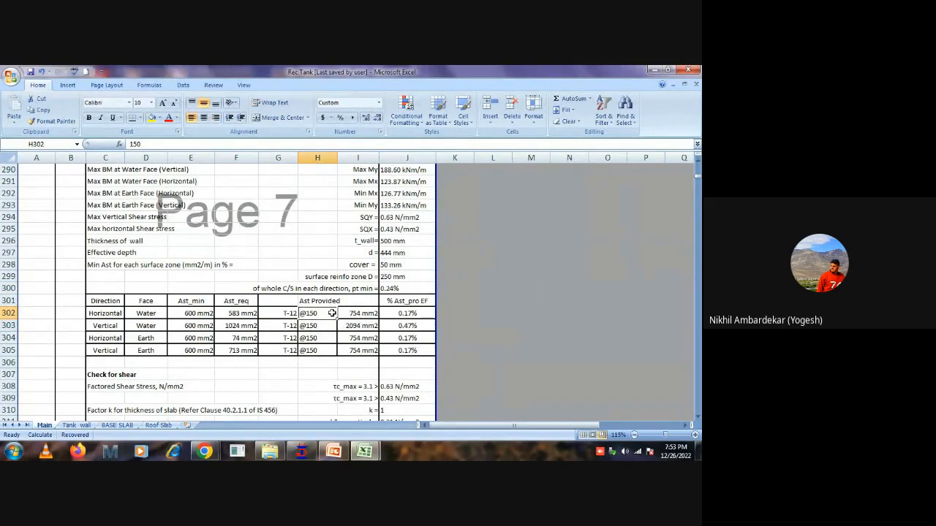
Set the bar spacing of all four wall reinforcement rows, H302 to H305, to 100.
text(10)
key(Return)
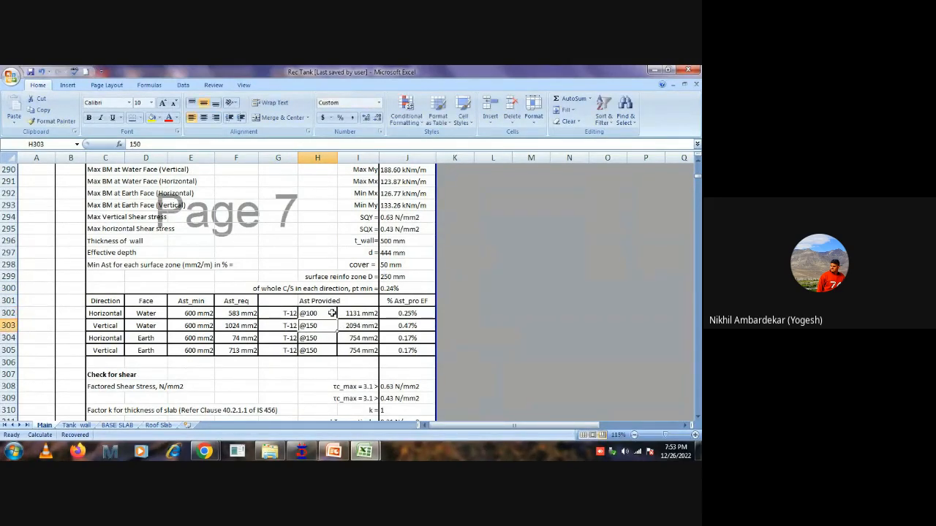
text(100)
key(Return)
text(100)
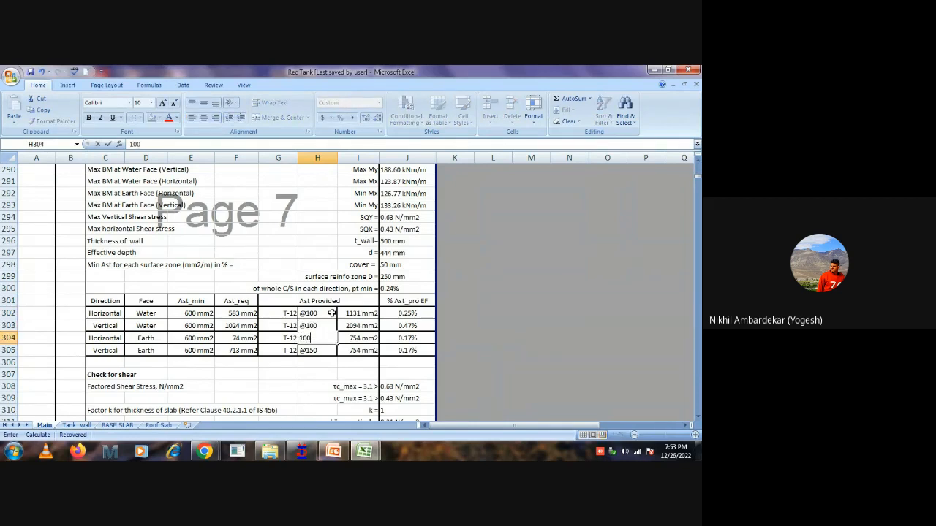
key(Return)
text(100)
key(Return)
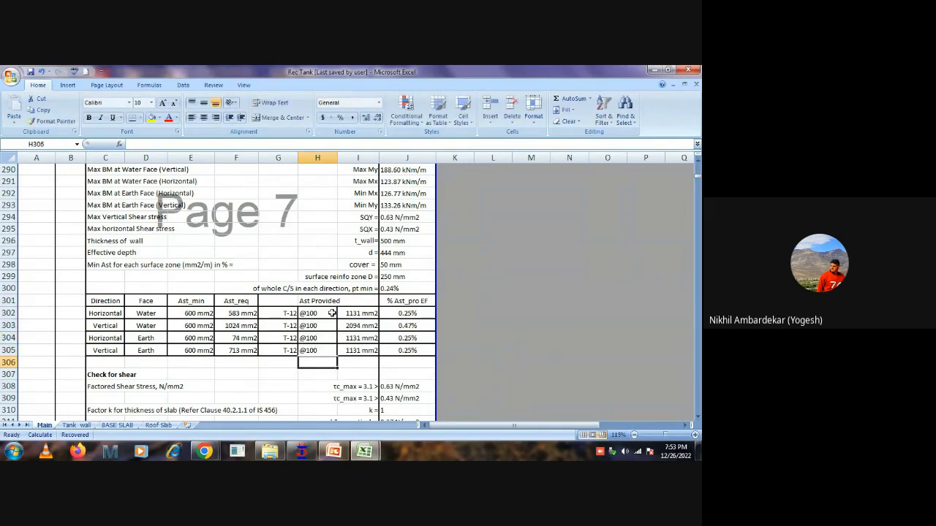
Set the bar diameter of all four wall reinforcement rows, G302 to G305, to 10.
click(293, 314)
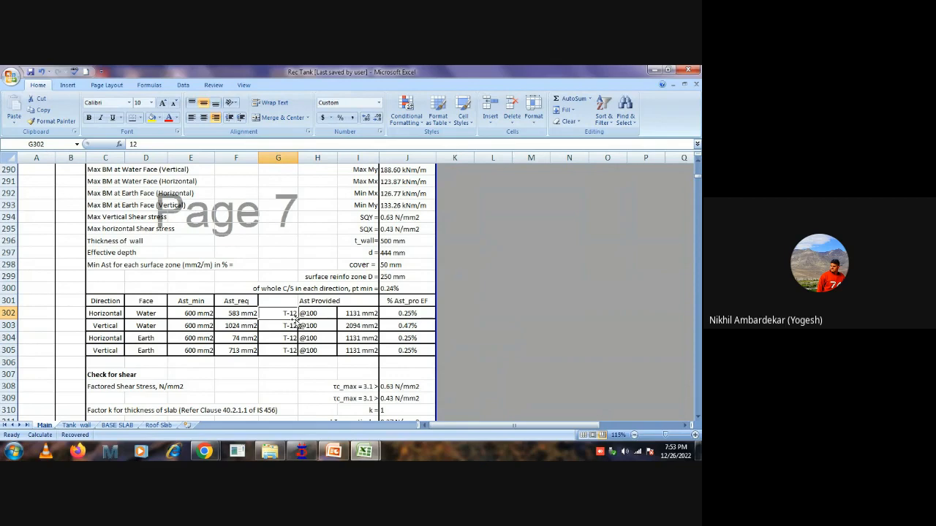
text(10)
key(Return)
text(10)
key(Return)
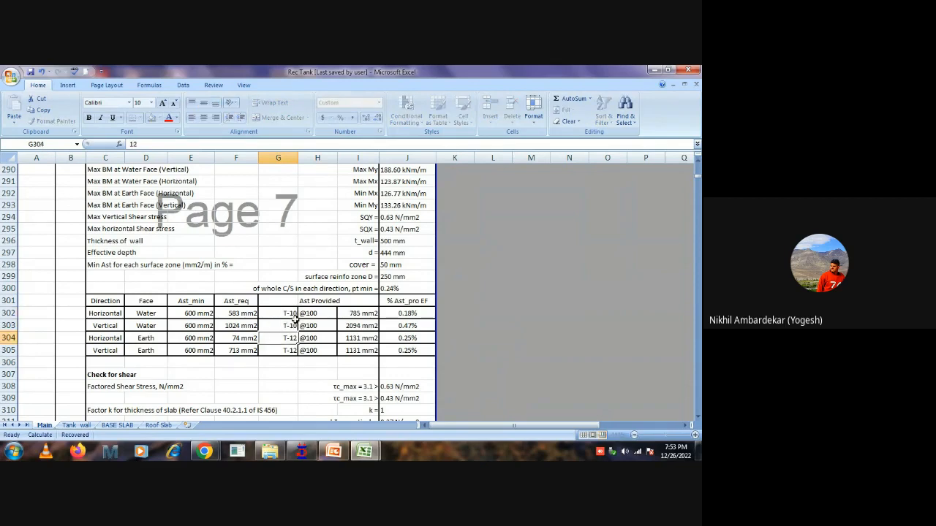
text(10)
key(Return)
text(10)
key(Return)
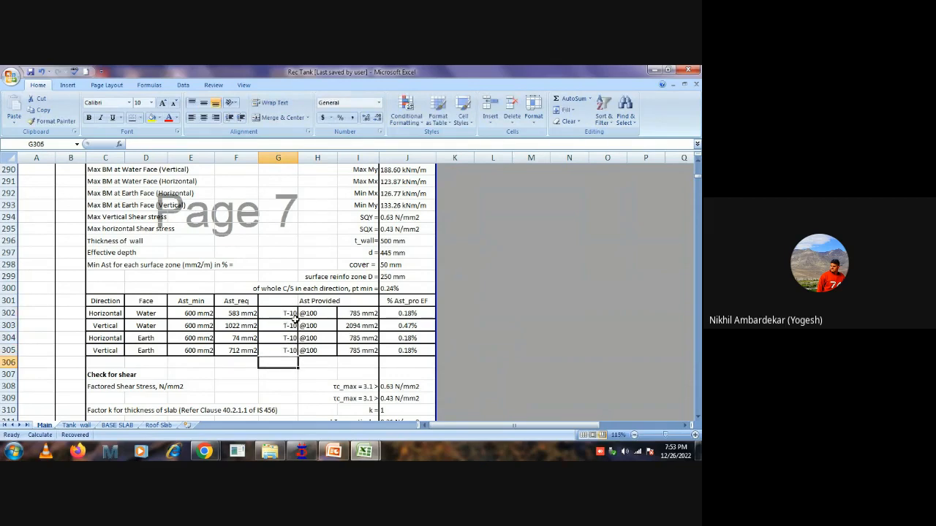
Inspect the maximum crack width formula in J344 and the wall results above it, leaving the formula unedited.
scroll(292, 315, down, 16)
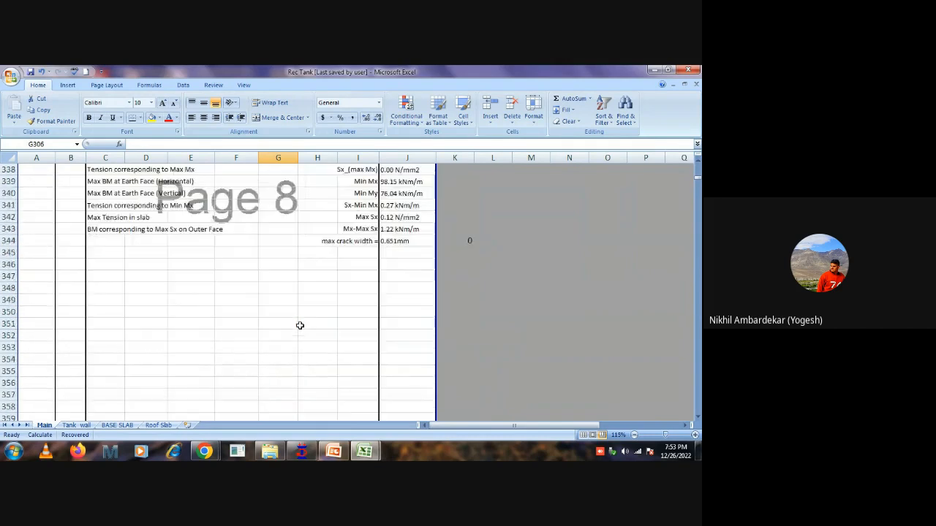
click(400, 243)
double_click(399, 243)
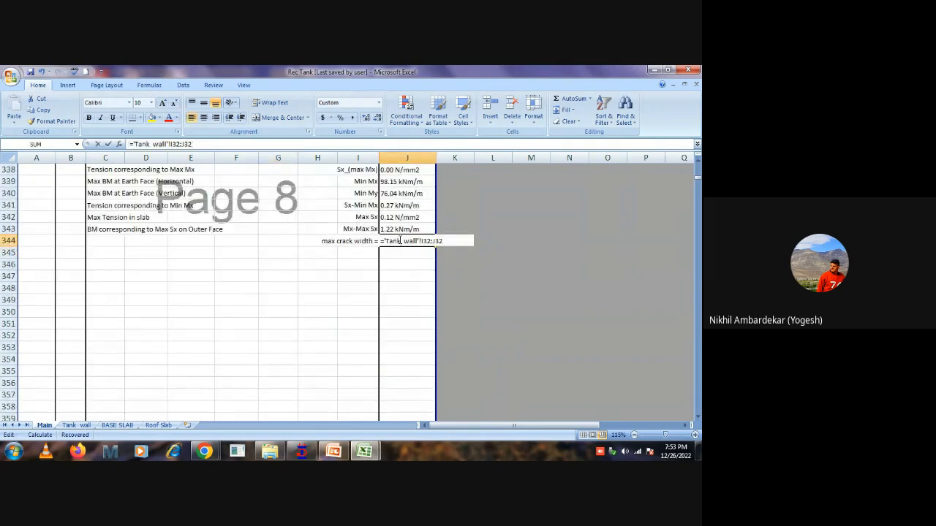
scroll(416, 258, up, 4)
scroll(418, 261, up, 1)
scroll(440, 286, up, 1)
scroll(442, 287, down, 3)
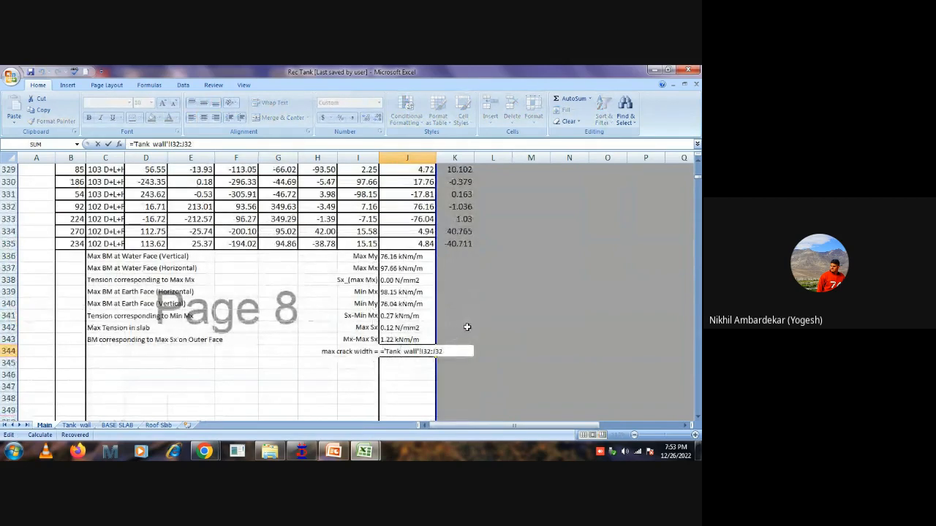
scroll(467, 327, up, 13)
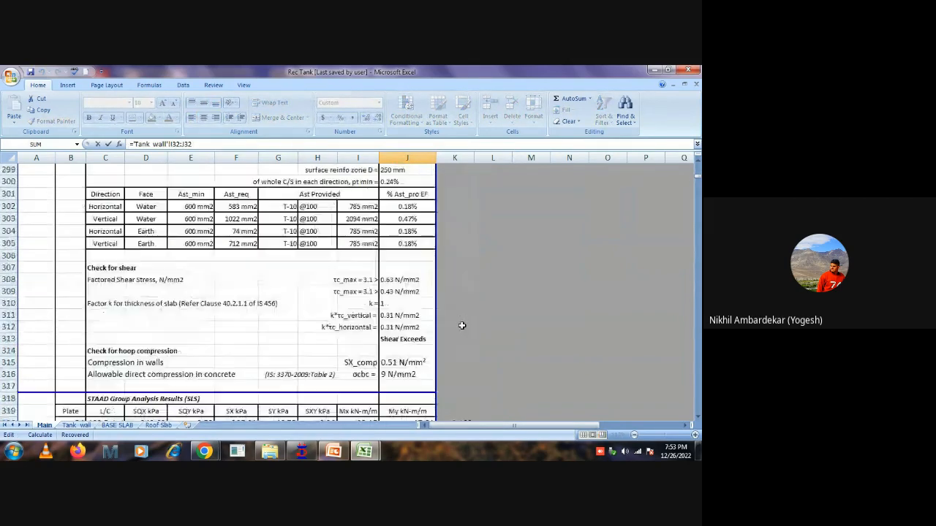
scroll(462, 326, up, 7)
scroll(476, 284, down, 4)
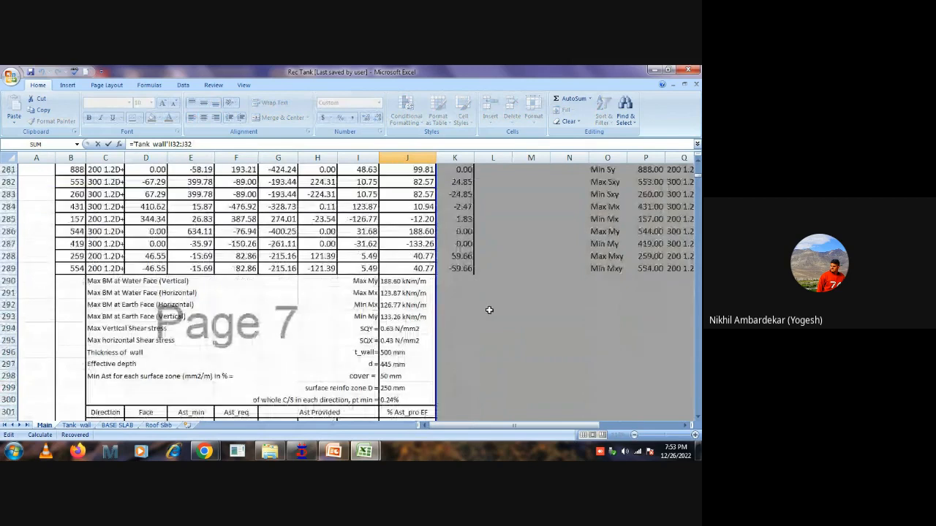
click(495, 327)
key(Return)
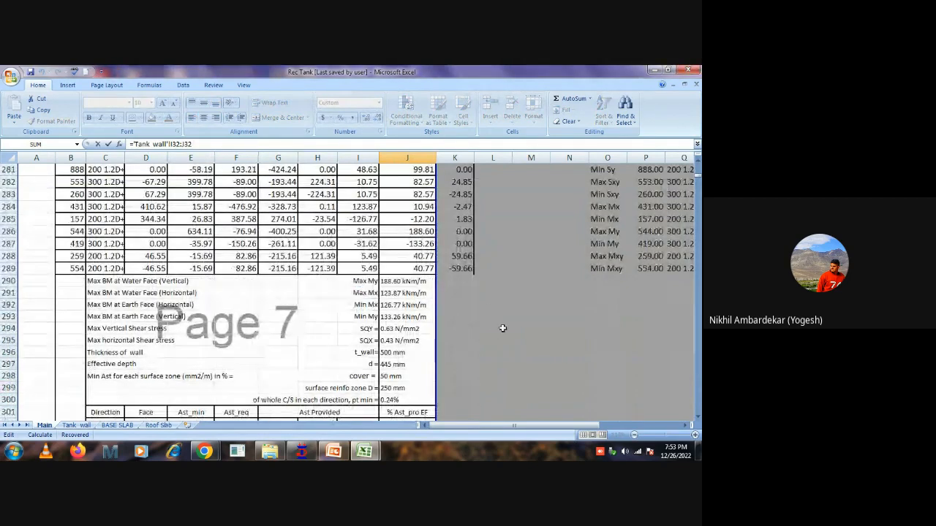
click(503, 328)
key(Escape)
key(Escape)
scroll(504, 326, down, 2)
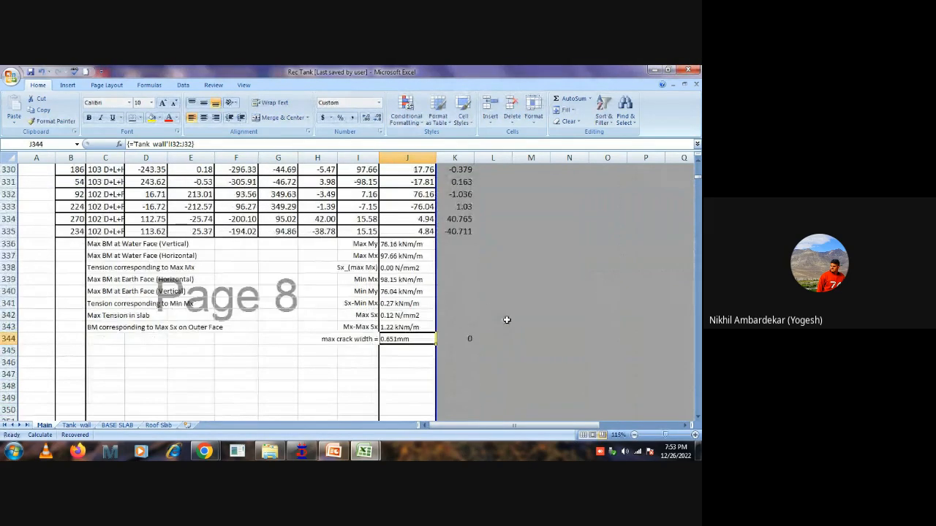
click(513, 318)
Set the bar diameters for both wall faces and directions in G302 to G305 to 12.
scroll(329, 292, up, 14)
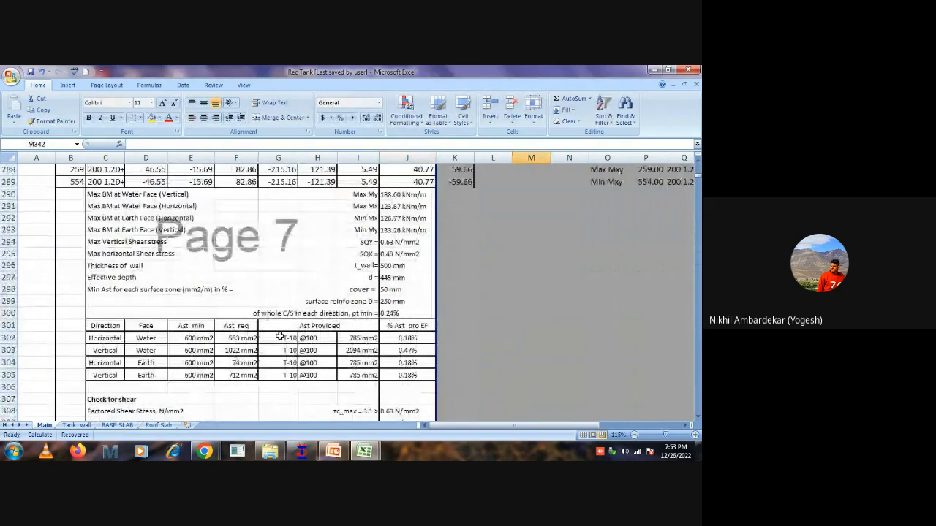
click(277, 338)
text(12)
key(Return)
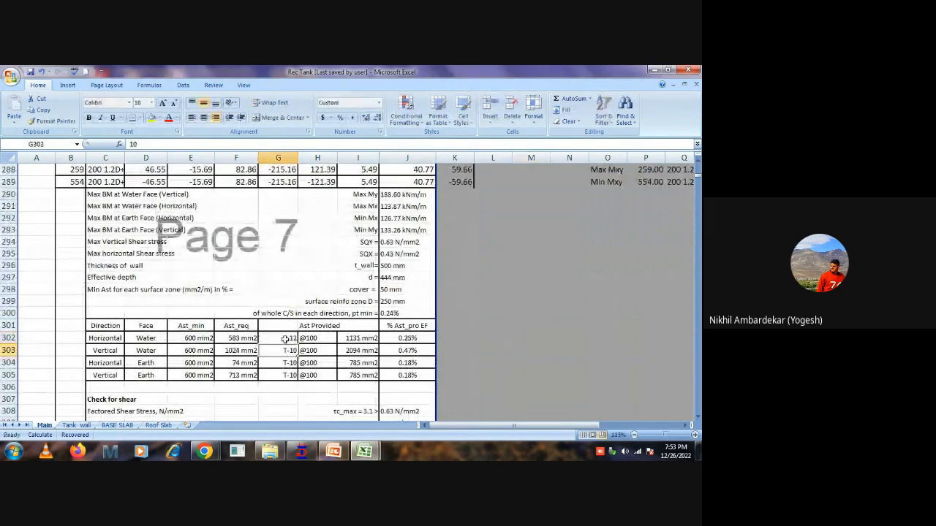
text(12)
key(Return)
text(12)
key(Return)
text(12)
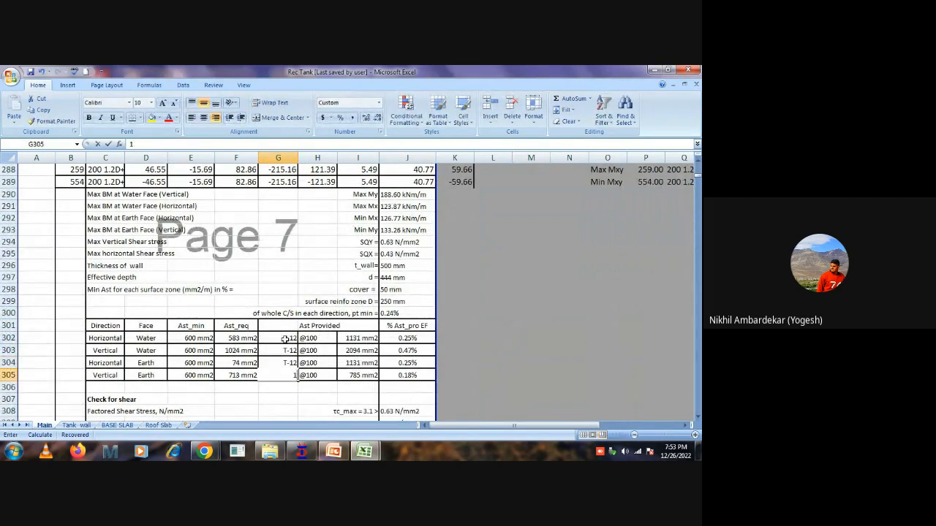
key(Return)
Recheck the maximum crack width in J344, its reference to the Tank wall sheet, and the wall shear and compression checks.
scroll(293, 332, down, 15)
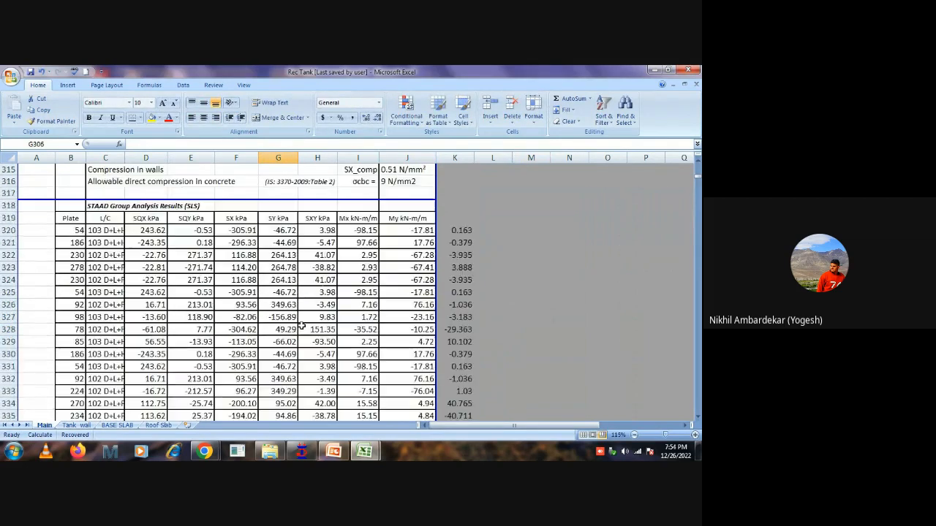
double_click(386, 302)
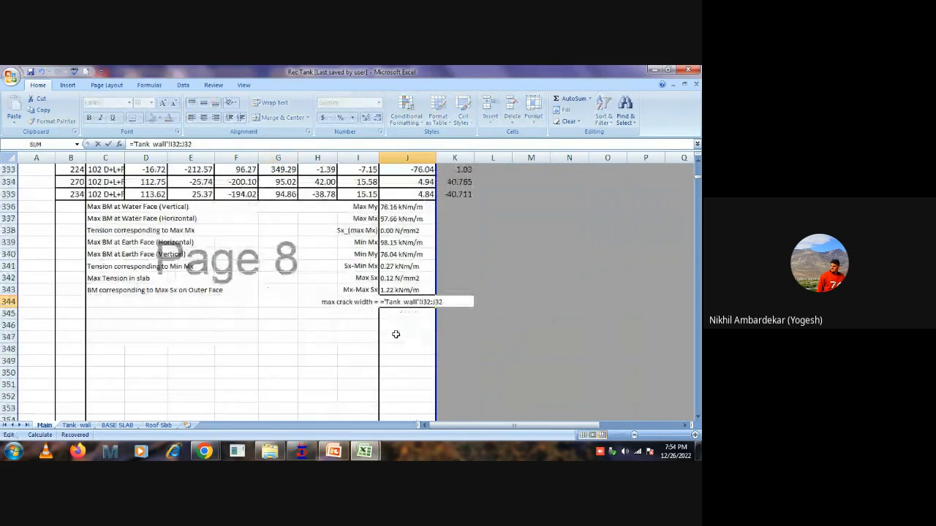
key(ctrl+shift+Return)
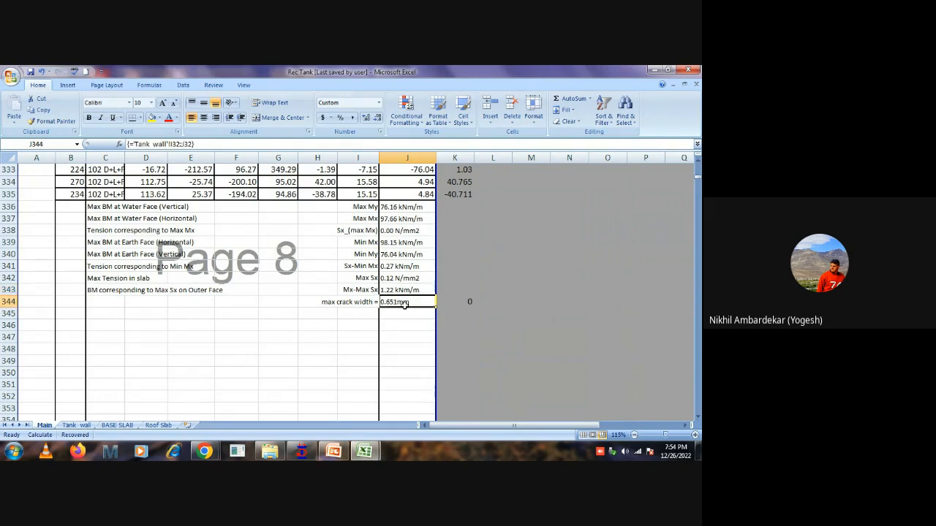
scroll(404, 304, up, 10)
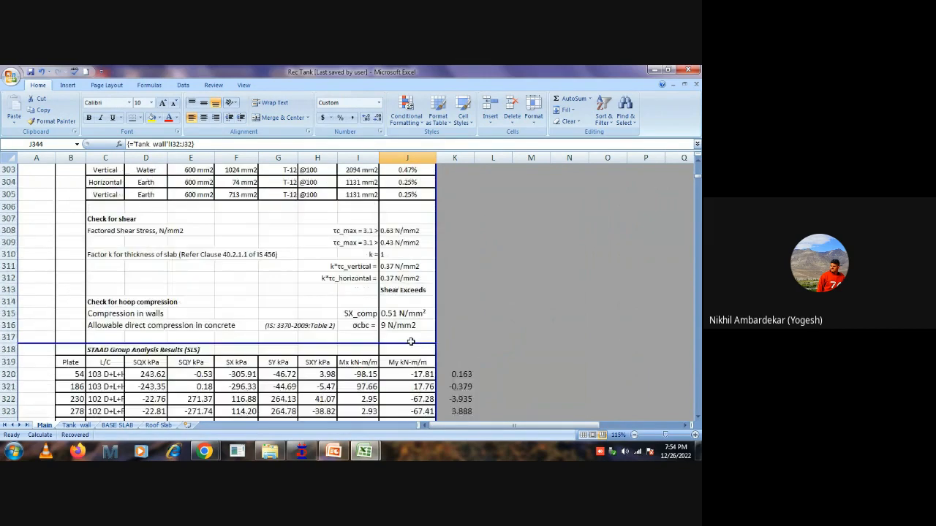
scroll(410, 341, down, 8)
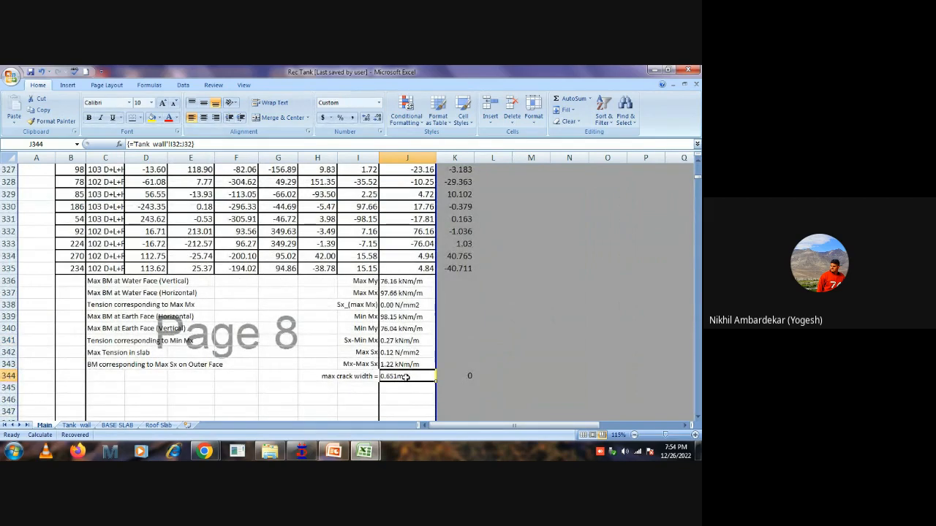
double_click(406, 376)
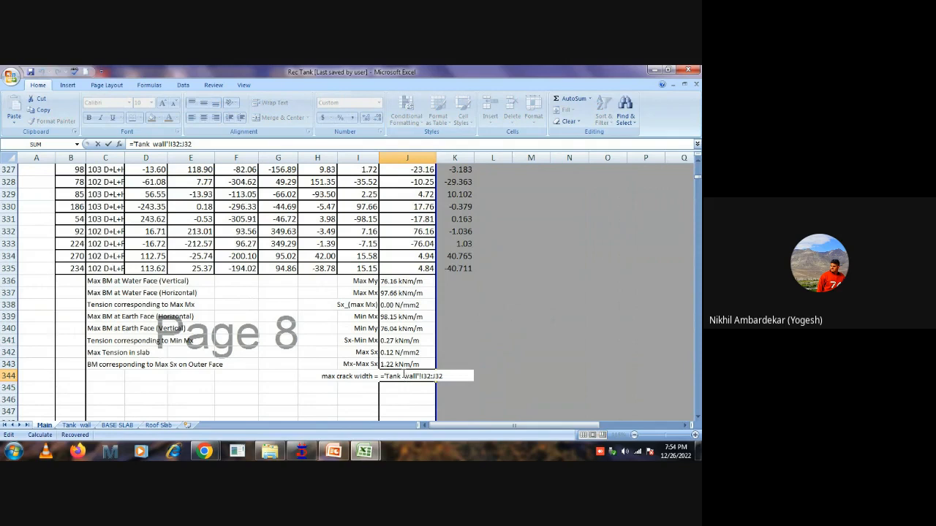
click(495, 364)
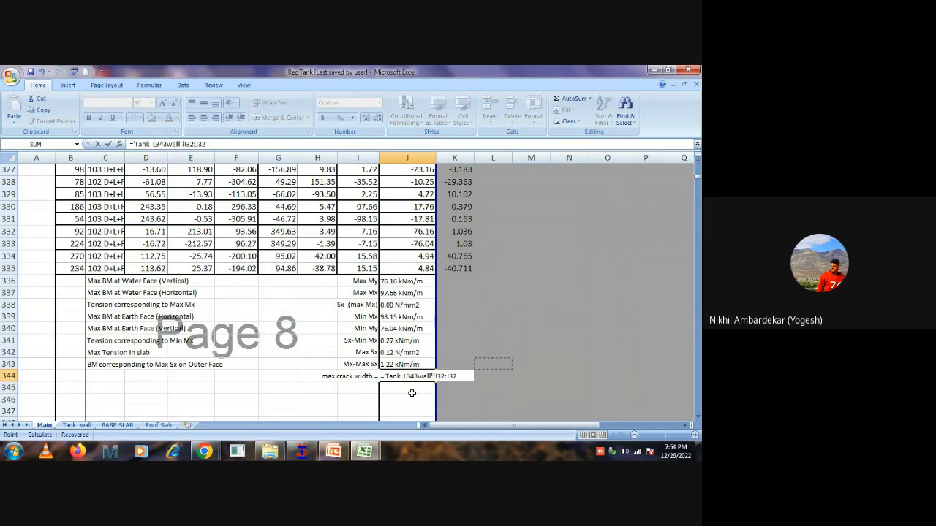
key(Escape)
double_click(395, 375)
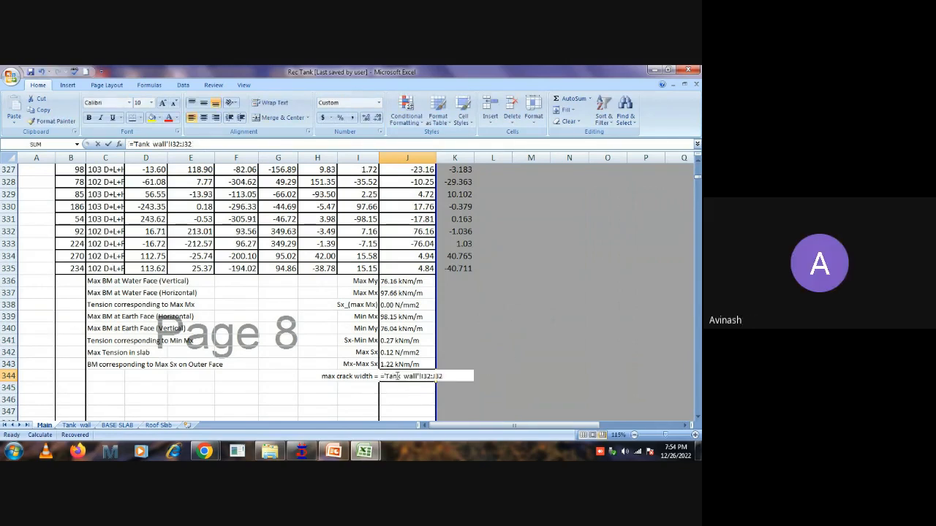
key(Escape)
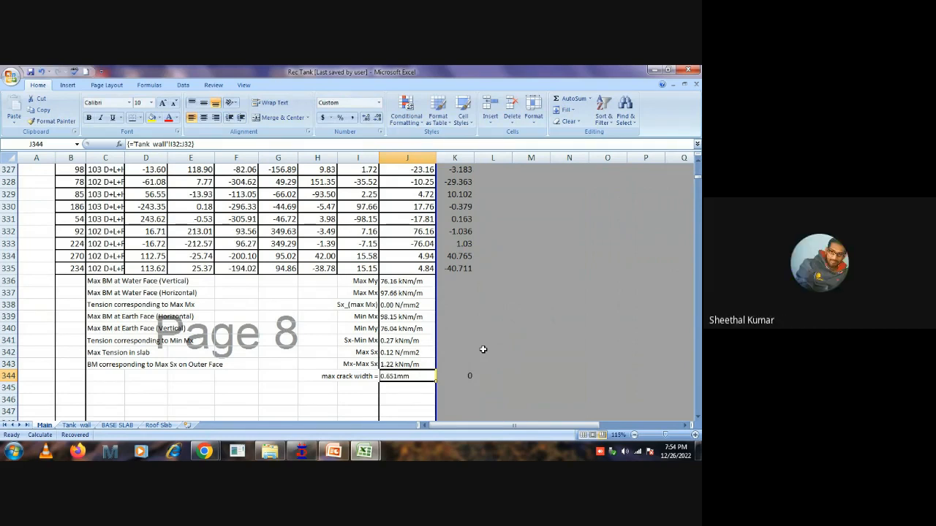
Look up the limiting crack width and the clear cover table in rows 28 to 39 while tracing J344's reference, discarding any formula edit.
double_click(400, 376)
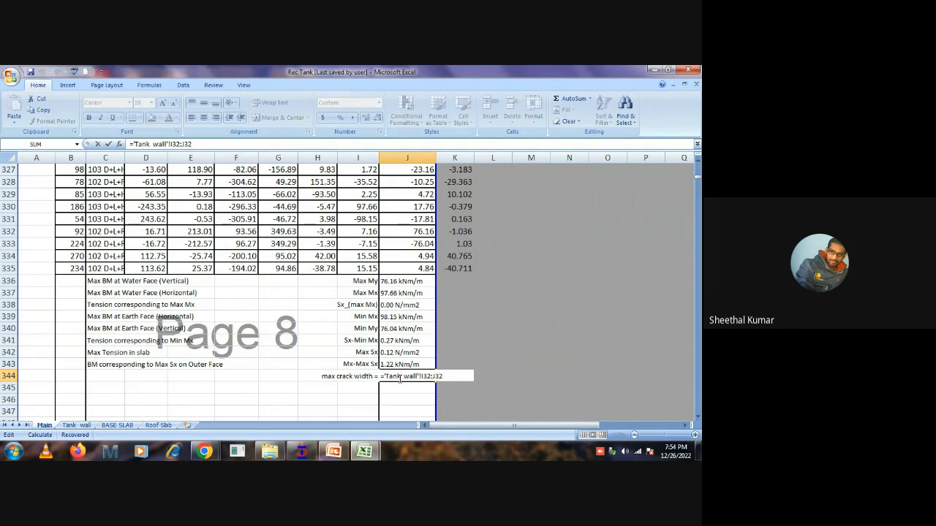
scroll(400, 376, up, 19)
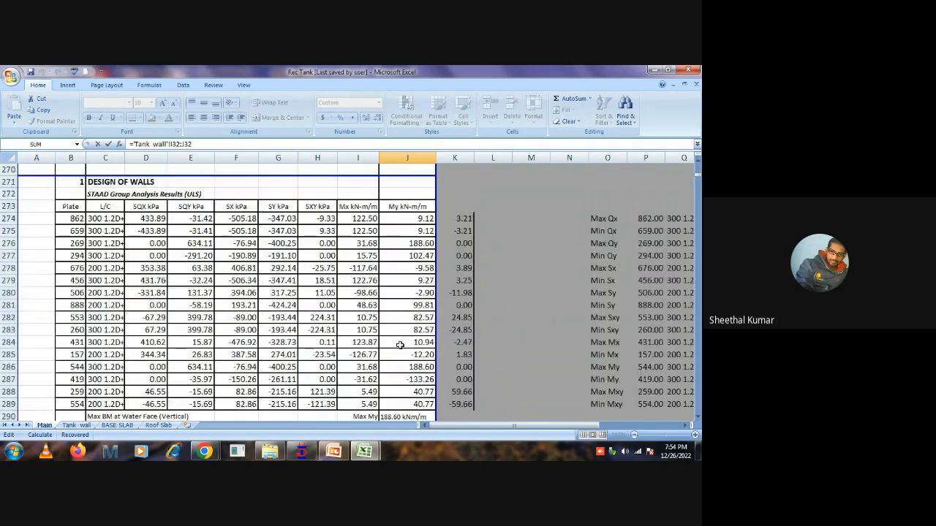
scroll(400, 345, up, 20)
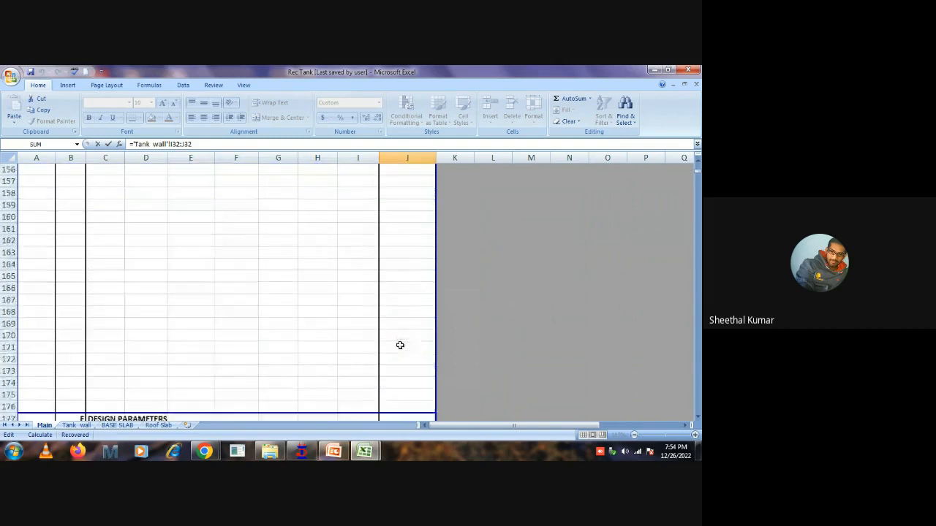
scroll(400, 345, up, 20)
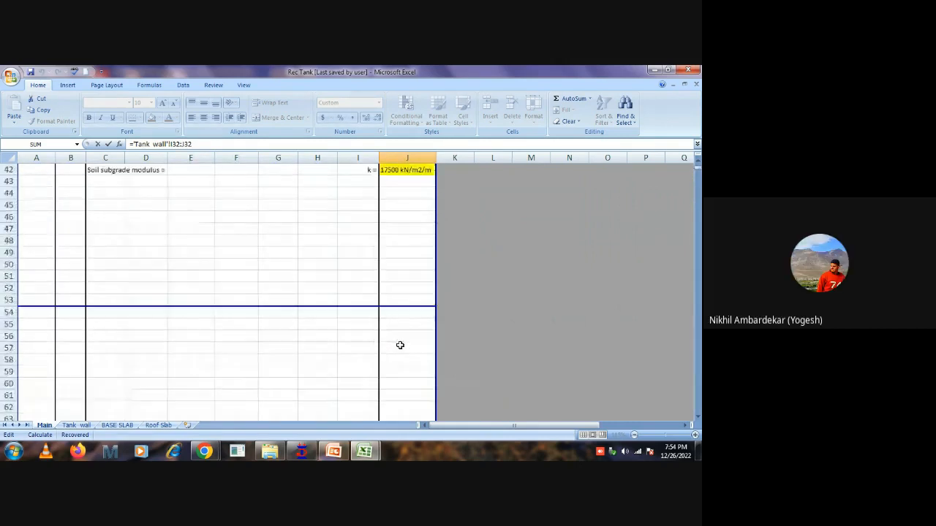
scroll(400, 345, up, 14)
scroll(400, 345, down, 7)
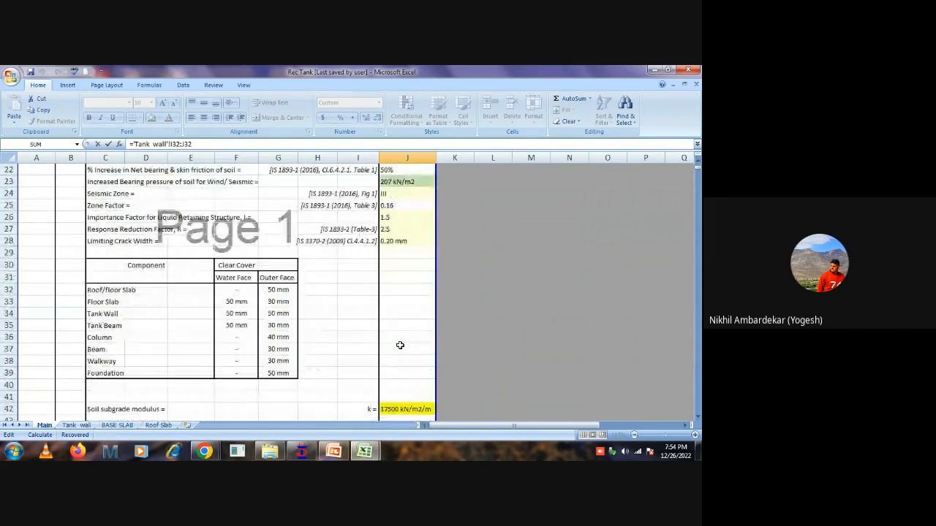
click(5, 295)
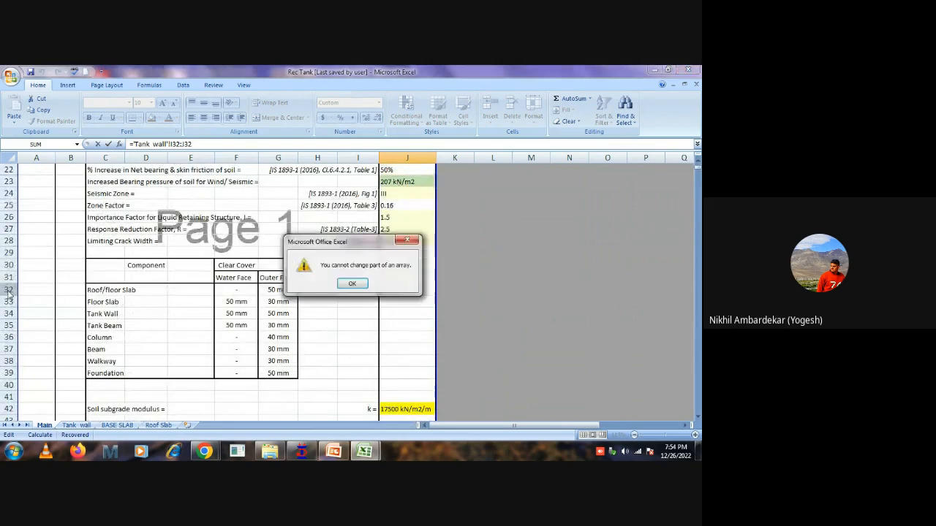
key(Return)
click(5, 289)
key(Escape)
key(Escape)
click(542, 294)
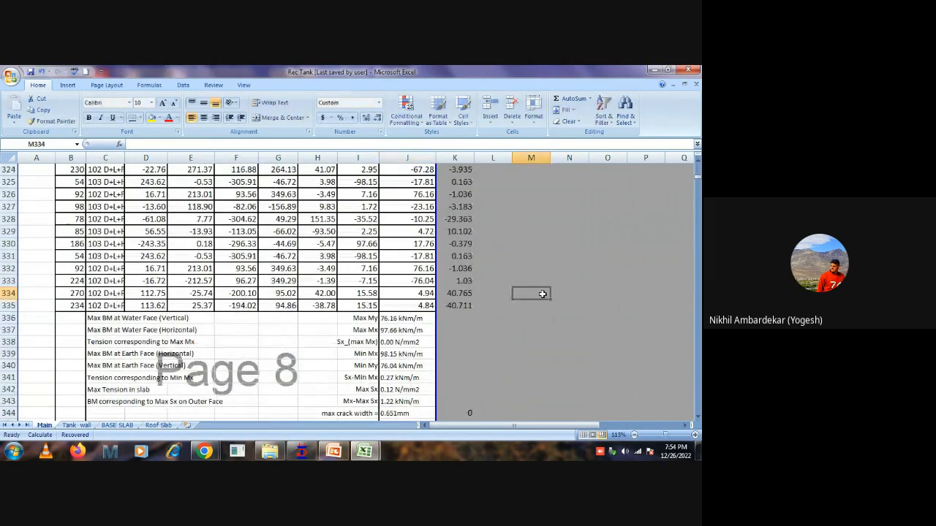
Check the Tank wall reference behind the maximum crack width in J344 and look up the limiting crack width in row 28.
scroll(394, 332, down, 3)
click(394, 301)
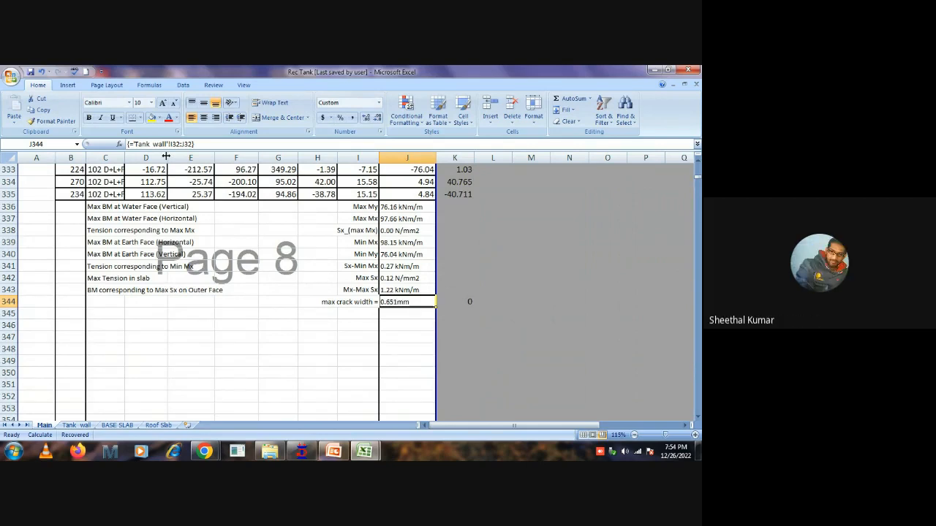
scroll(455, 239, up, 14)
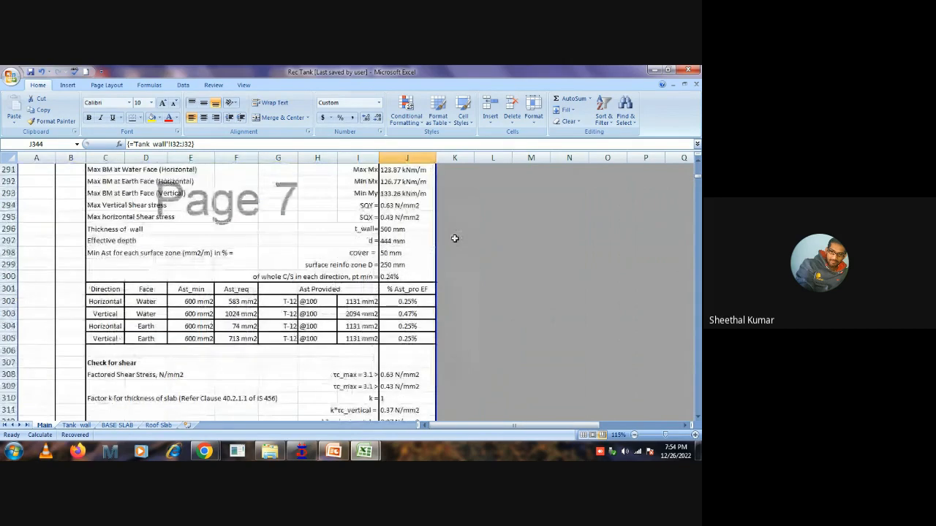
scroll(455, 239, up, 20)
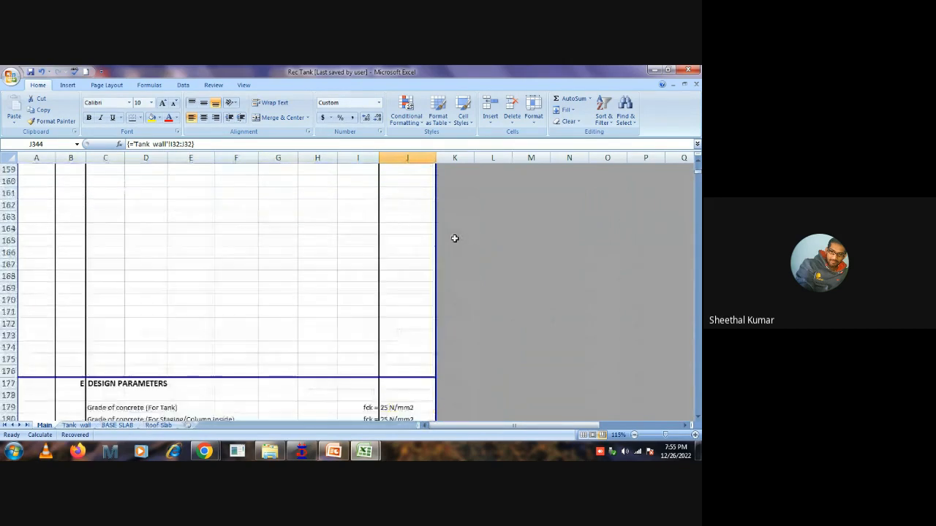
scroll(454, 238, up, 20)
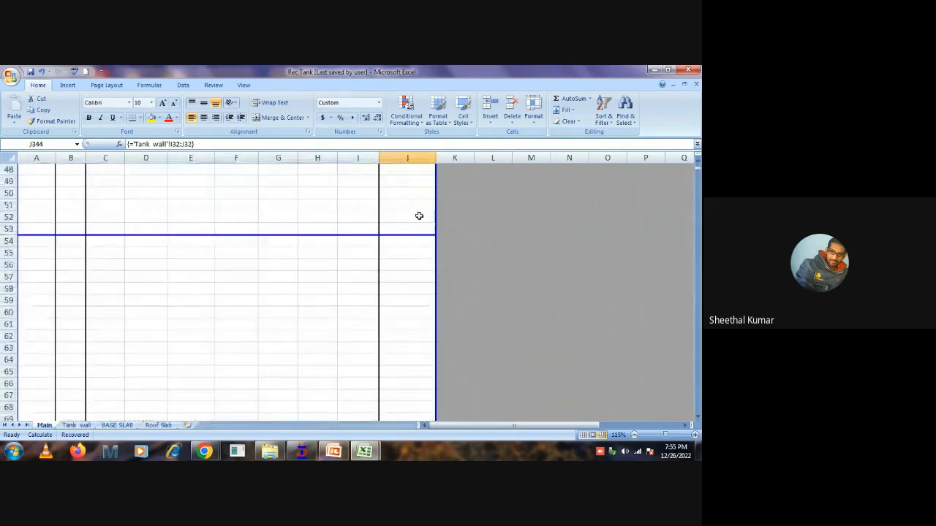
scroll(419, 215, up, 4)
scroll(365, 170, up, 6)
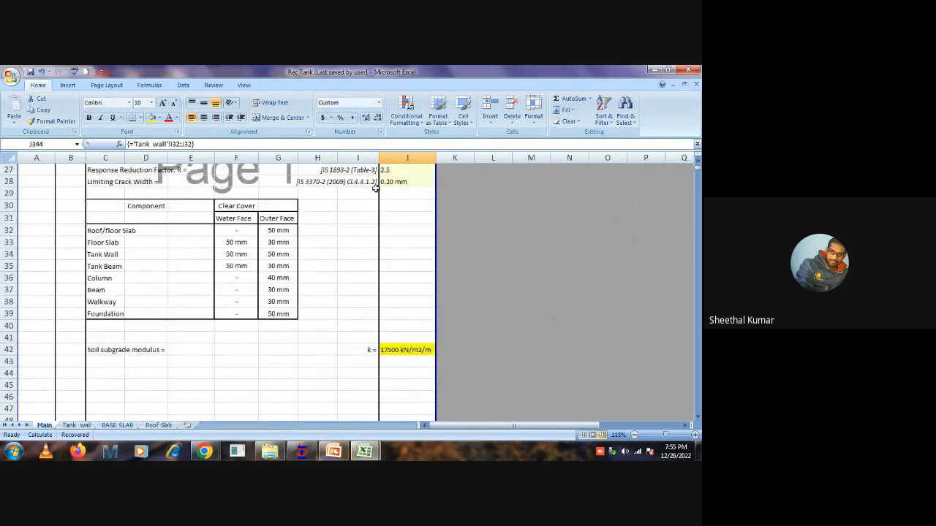
click(359, 157)
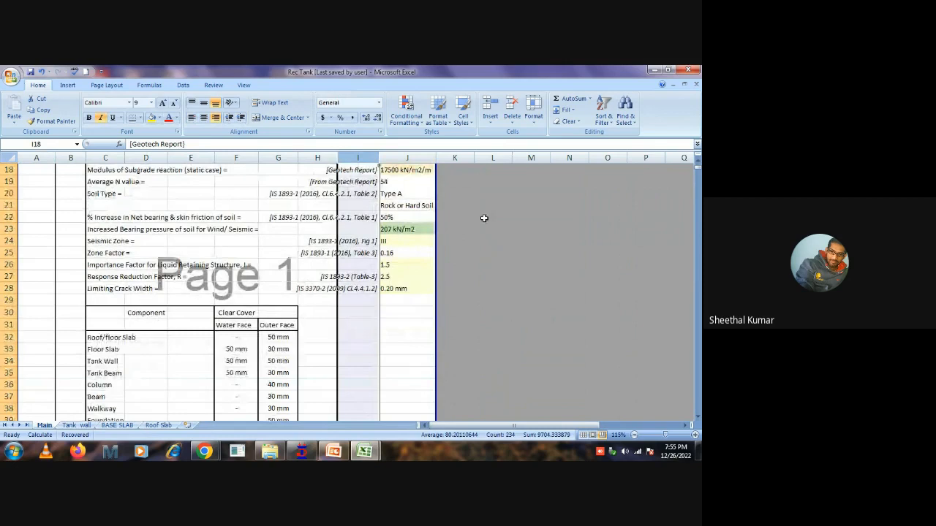
On the Tank wall sheet, inspect the flexure case inputs in G24 to G27: bar diameter, spacing, cover and applied service moment.
click(78, 425)
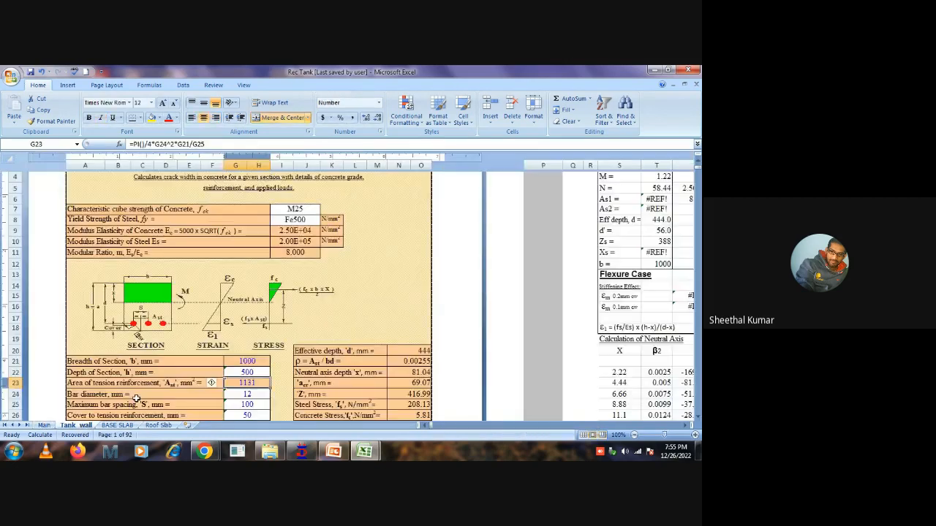
scroll(336, 286, down, 3)
scroll(336, 287, down, 2)
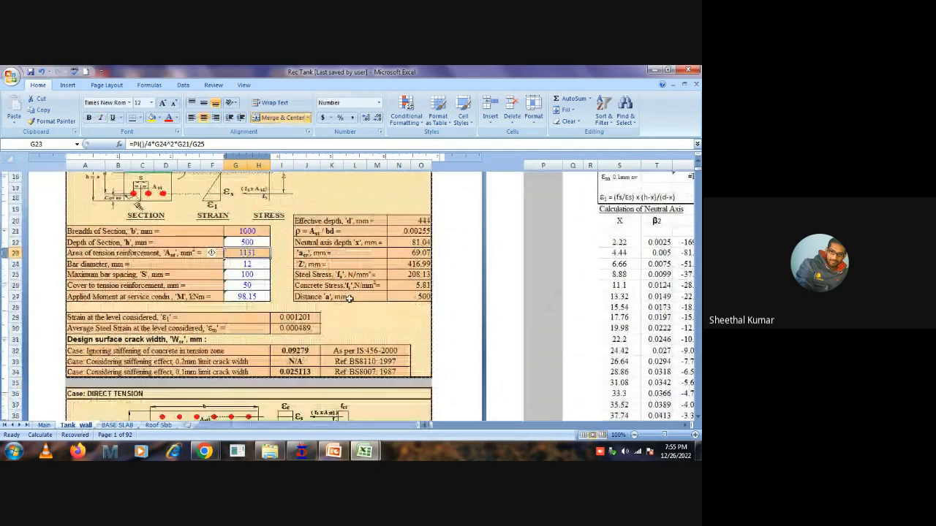
scroll(310, 256, up, 6)
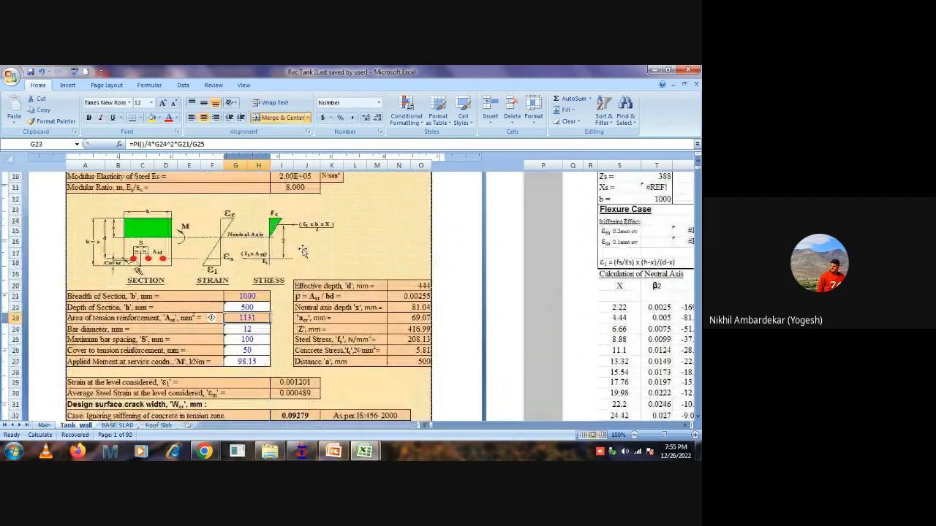
scroll(312, 267, down, 2)
scroll(315, 269, down, 1)
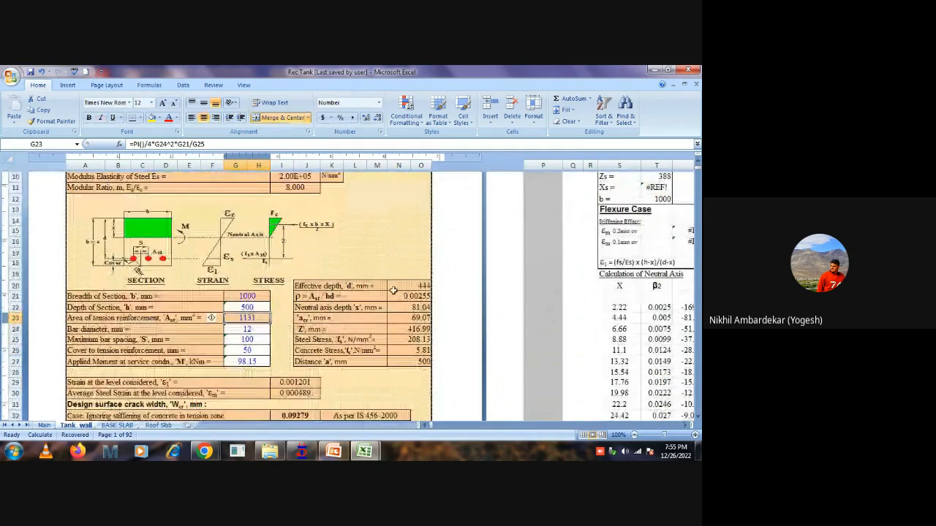
click(264, 331)
click(257, 340)
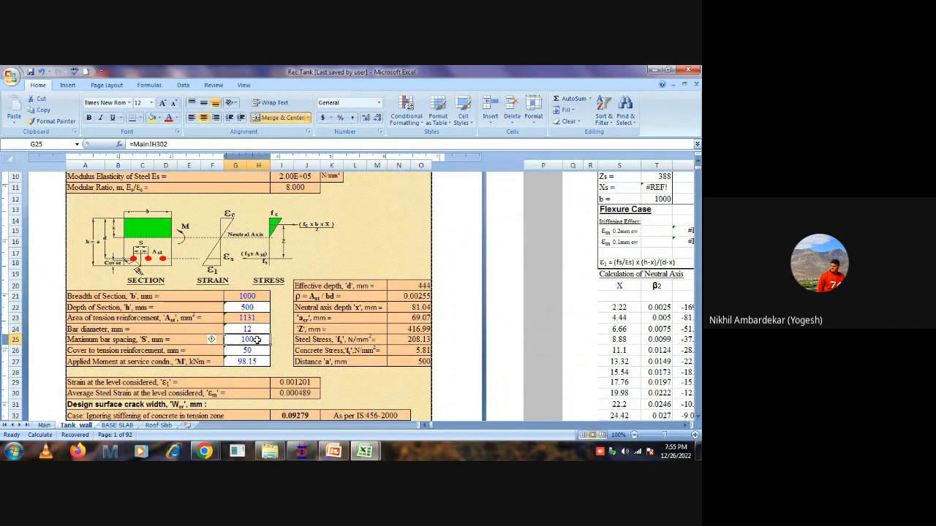
click(251, 352)
click(255, 362)
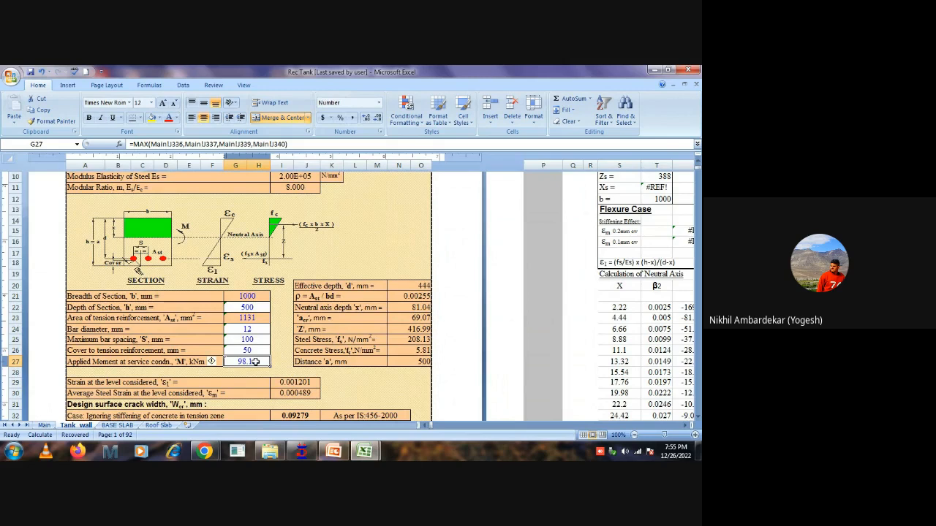
Examine the crack width results for the direct tension and flexure + tension cases, including the broken references in the latter's inputs.
scroll(258, 354, down, 1)
scroll(264, 348, down, 6)
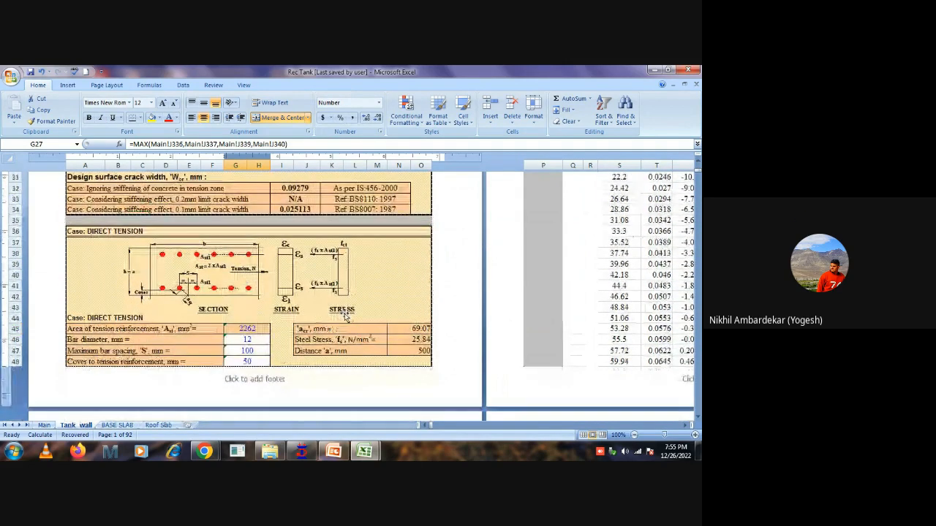
scroll(345, 314, down, 5)
scroll(344, 314, down, 8)
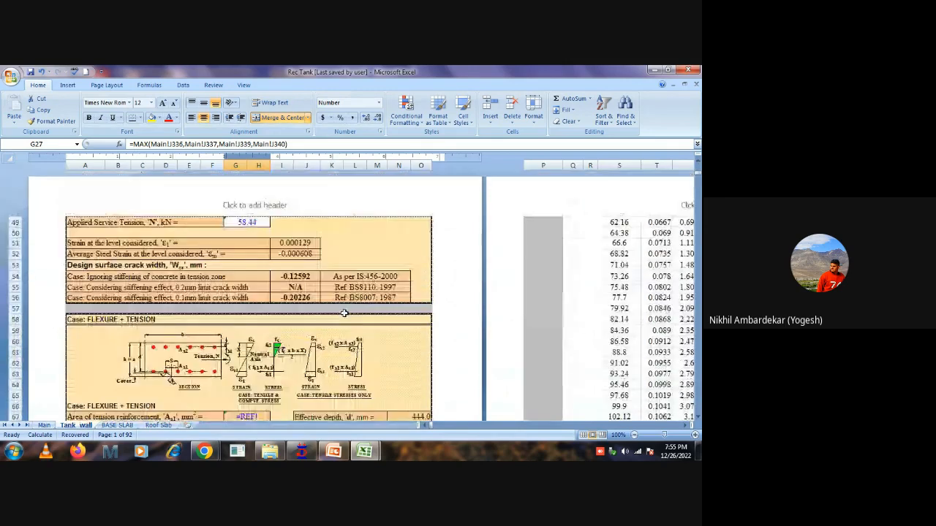
scroll(346, 313, down, 10)
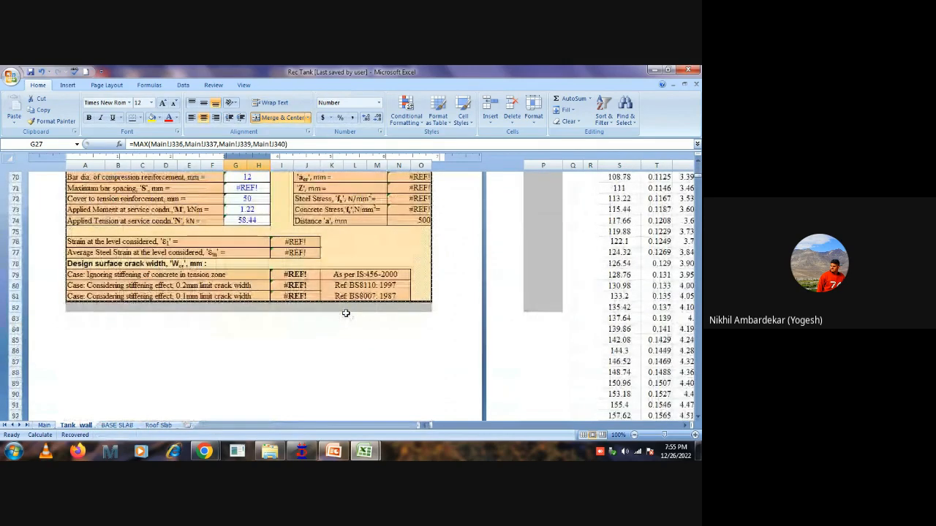
scroll(345, 313, up, 13)
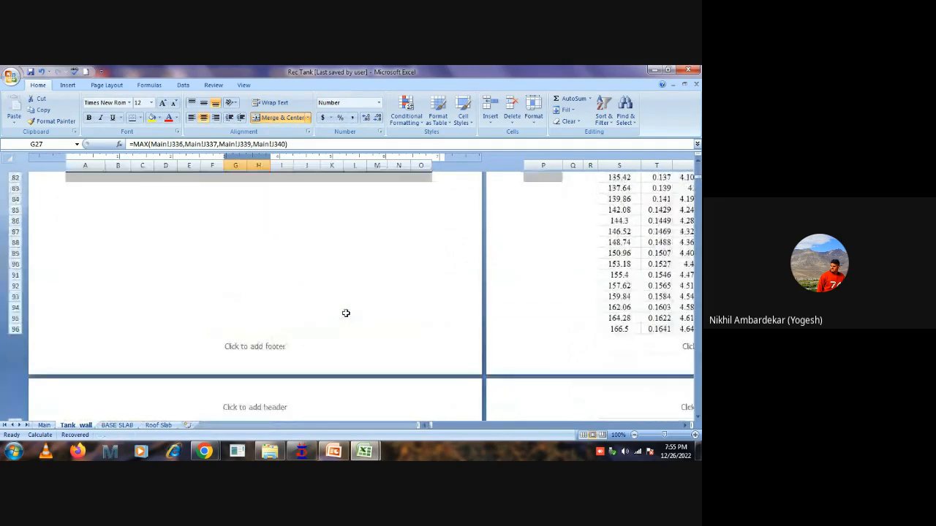
scroll(346, 313, up, 1)
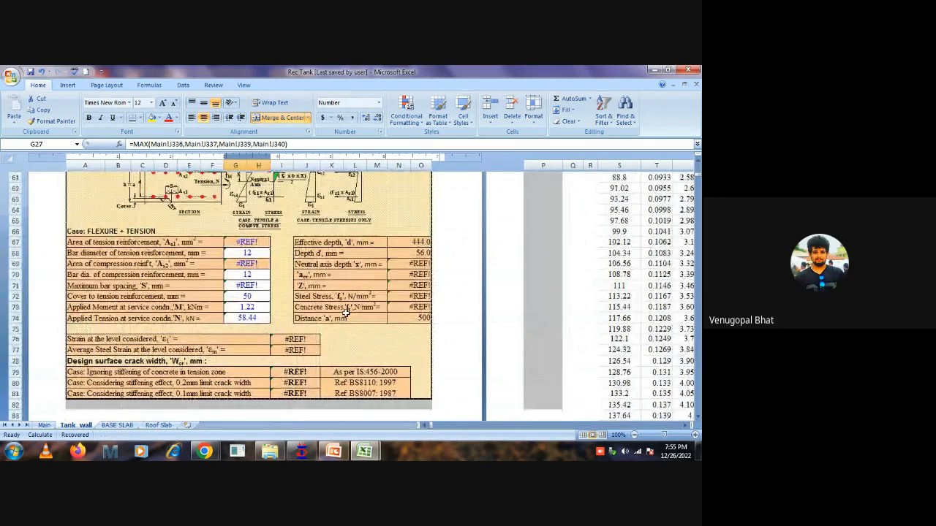
click(249, 248)
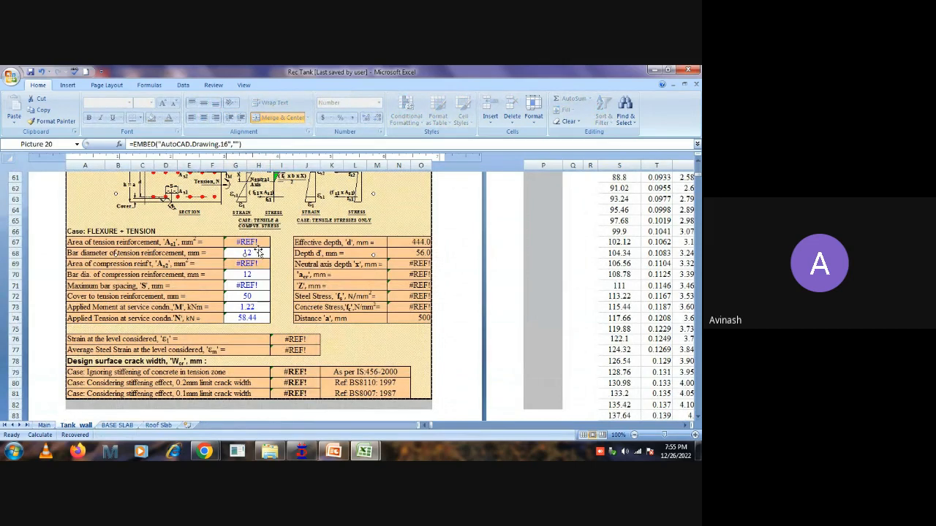
scroll(257, 251, up, 2)
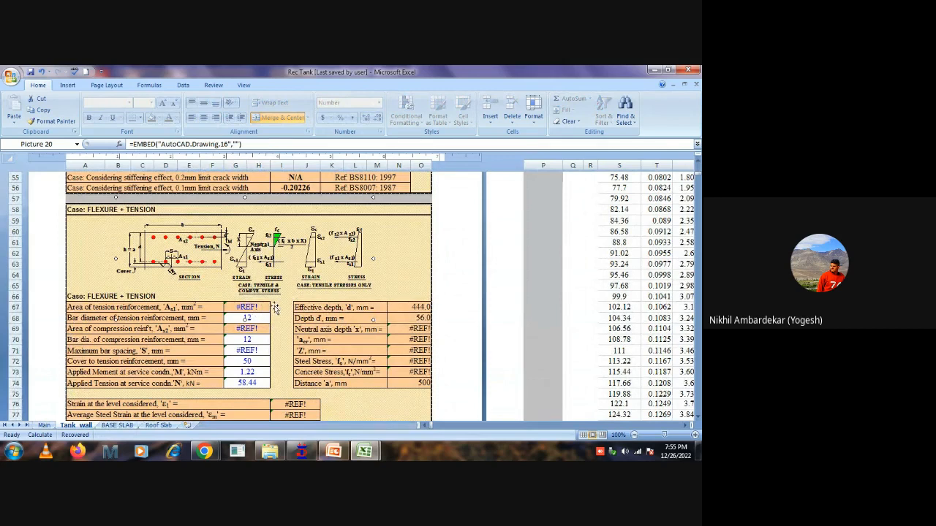
scroll(275, 307, up, 5)
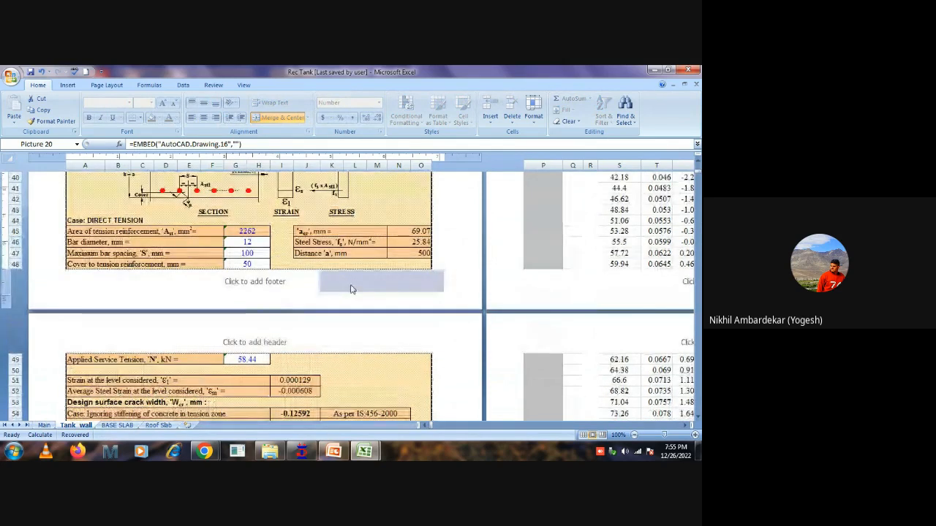
Inspect the crack width formulas for direct tension in I56 and for flexure in I32 and I33.
scroll(351, 289, down, 1)
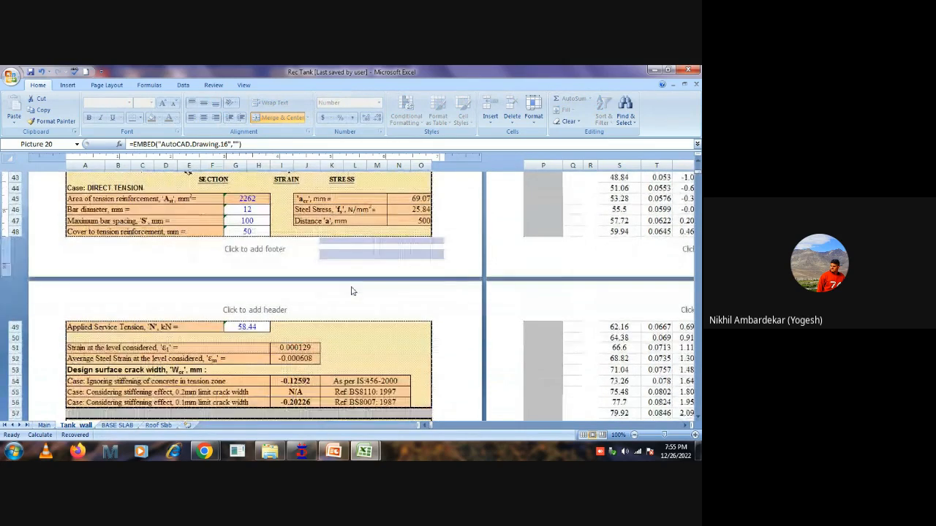
click(309, 402)
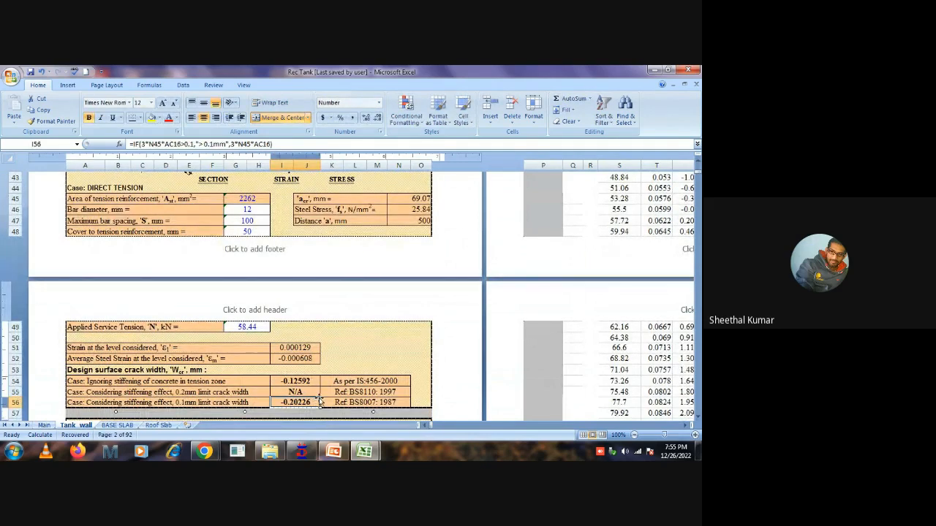
scroll(318, 387, up, 5)
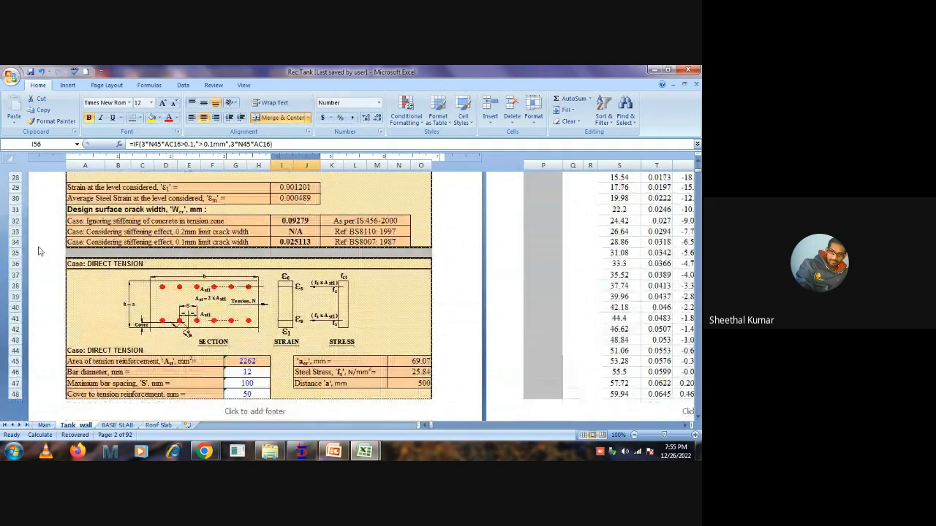
click(15, 221)
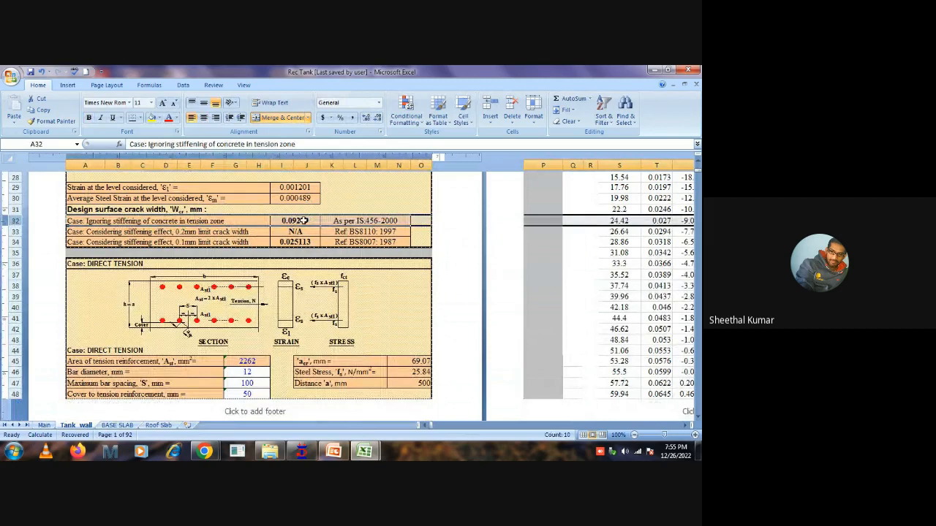
click(300, 218)
scroll(312, 253, up, 1)
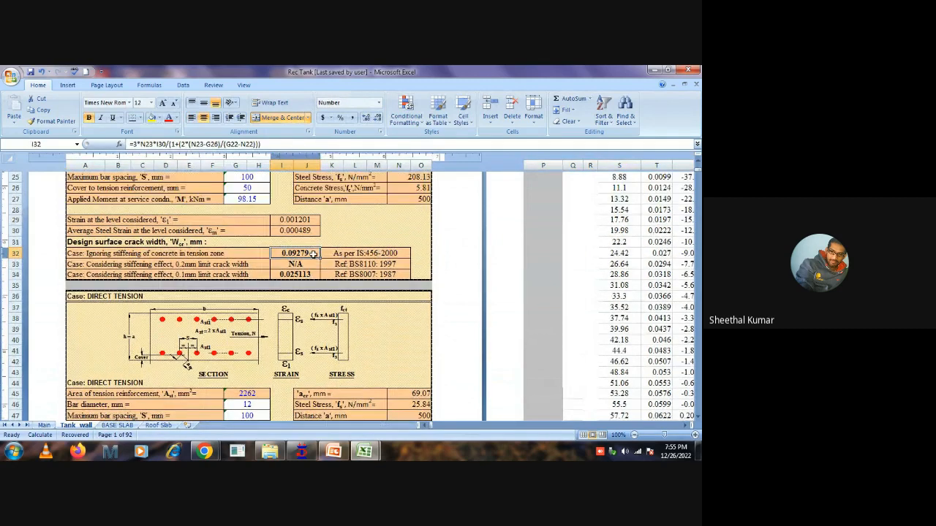
scroll(318, 259, up, 1)
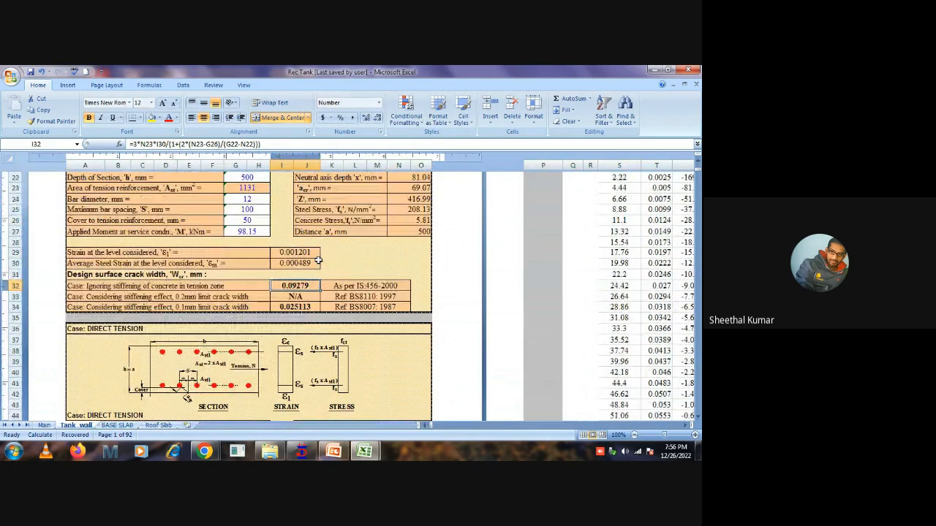
click(299, 293)
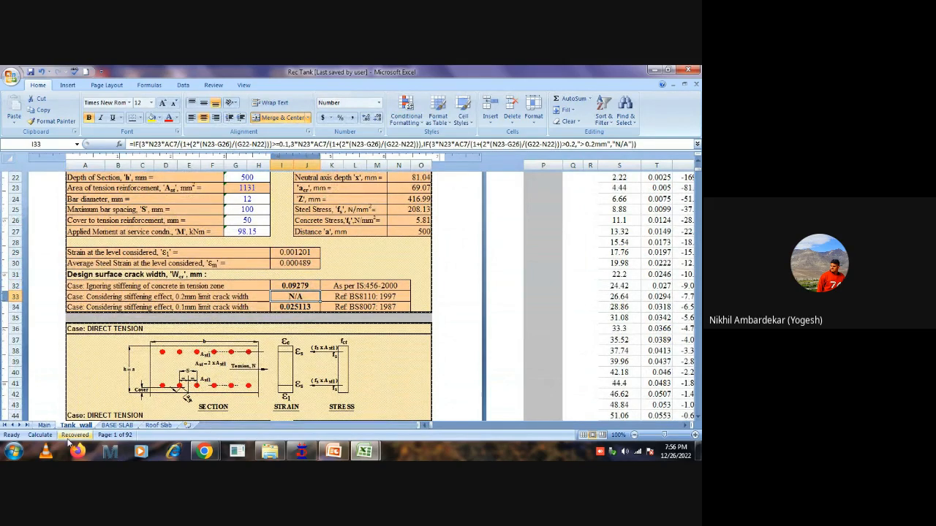
Return to the Main sheet and recheck the limiting crack width and the clear cover table.
click(44, 424)
scroll(350, 275, down, 3)
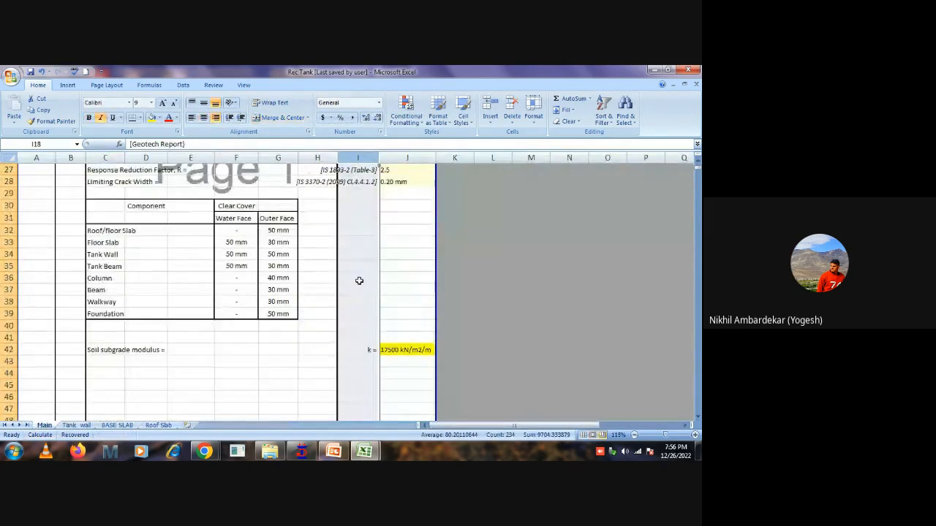
scroll(359, 322, up, 3)
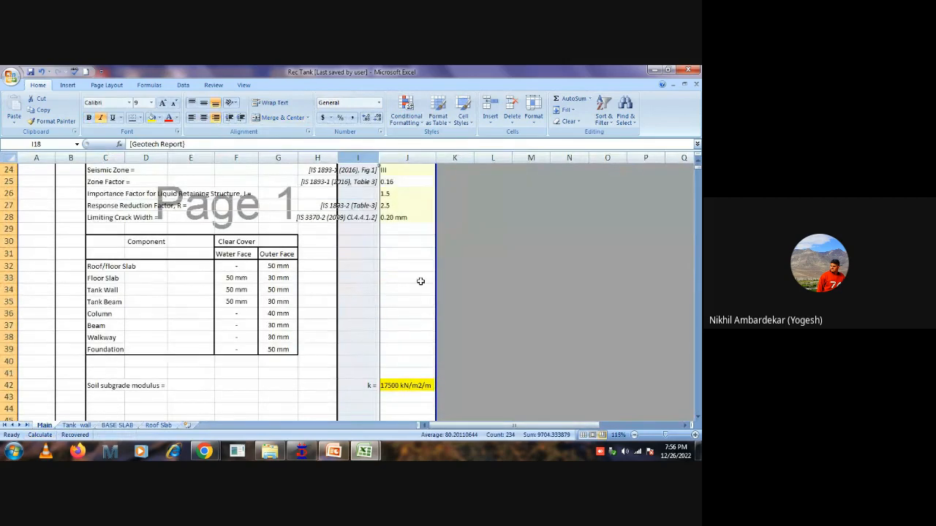
scroll(370, 304, up, 5)
Go back to the wall's SLS results on the Main sheet and recheck the maximum crack width reference in J344.
scroll(381, 302, down, 20)
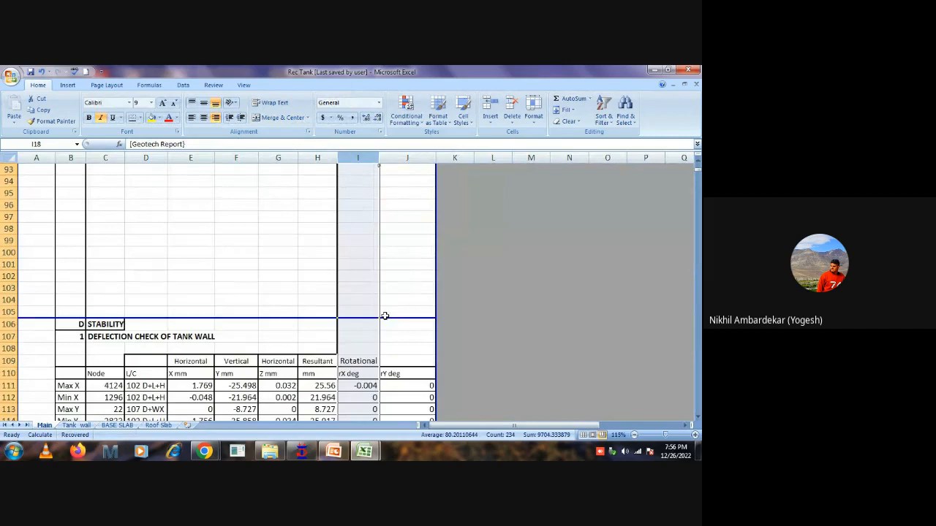
scroll(384, 315, down, 6)
scroll(384, 315, down, 2)
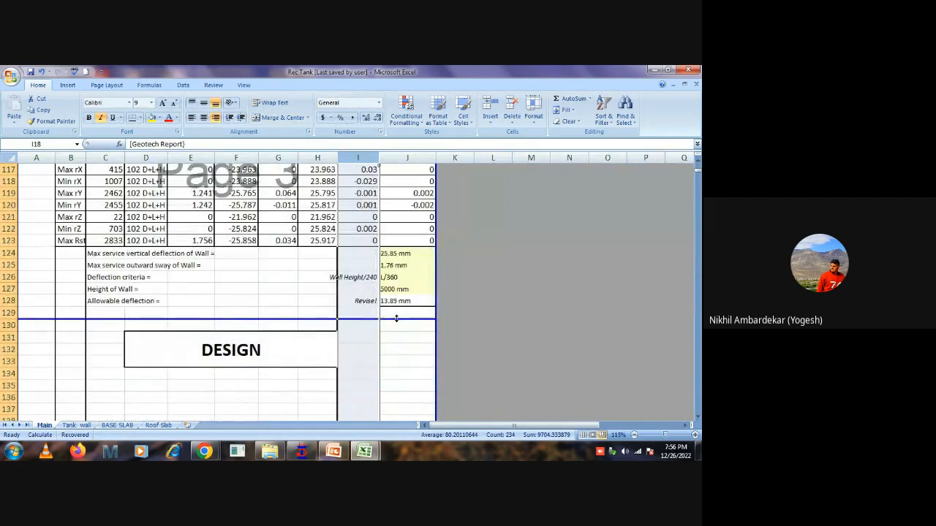
scroll(396, 318, down, 20)
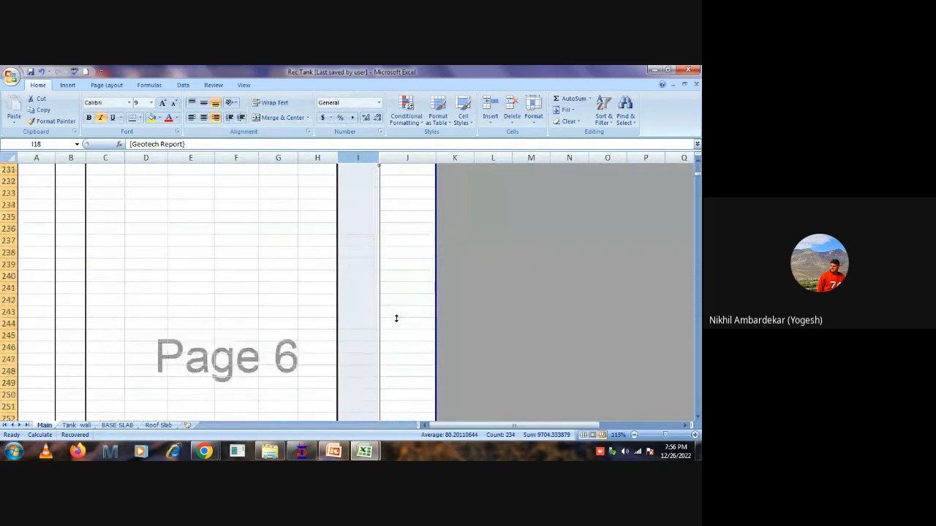
scroll(395, 318, down, 15)
scroll(396, 318, down, 8)
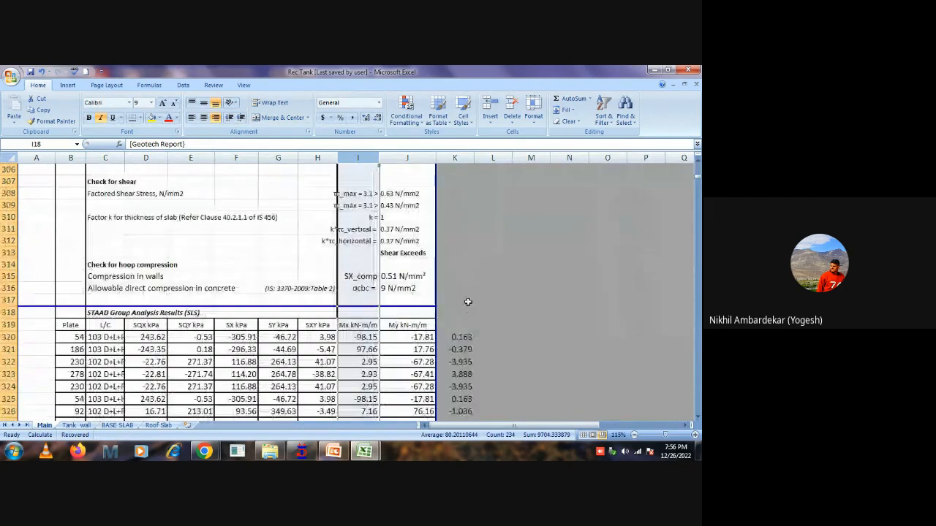
click(484, 289)
scroll(468, 293, down, 12)
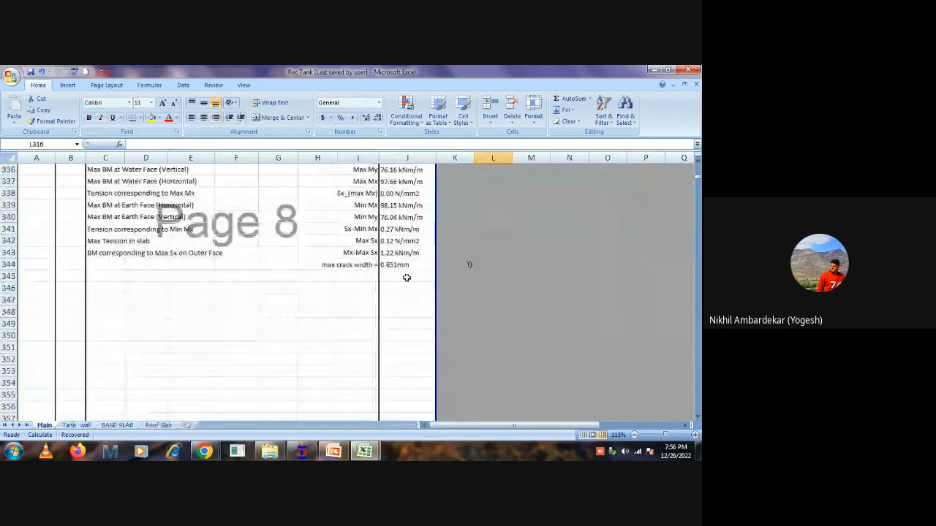
click(398, 264)
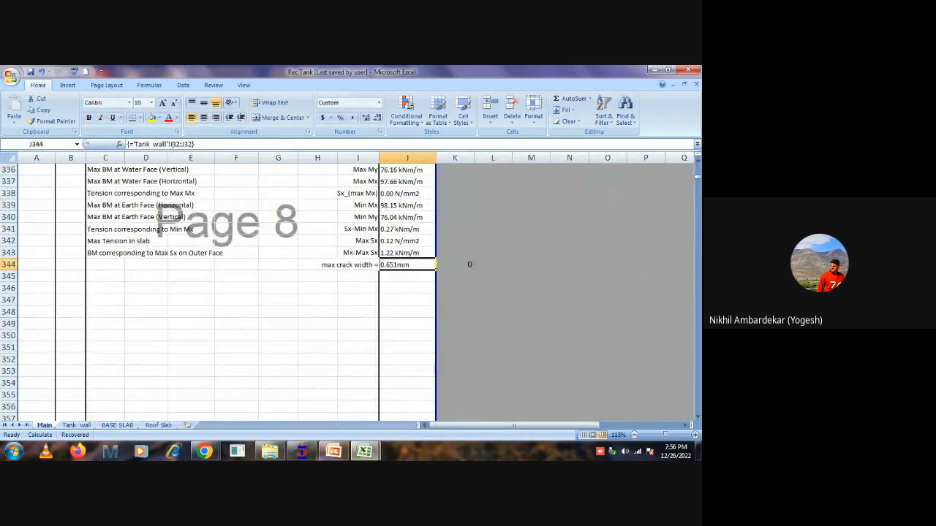
Switch to the Tank_wall sheet and inspect the flexure crack width formula in I32 for the case ignoring concrete stiffening.
click(76, 425)
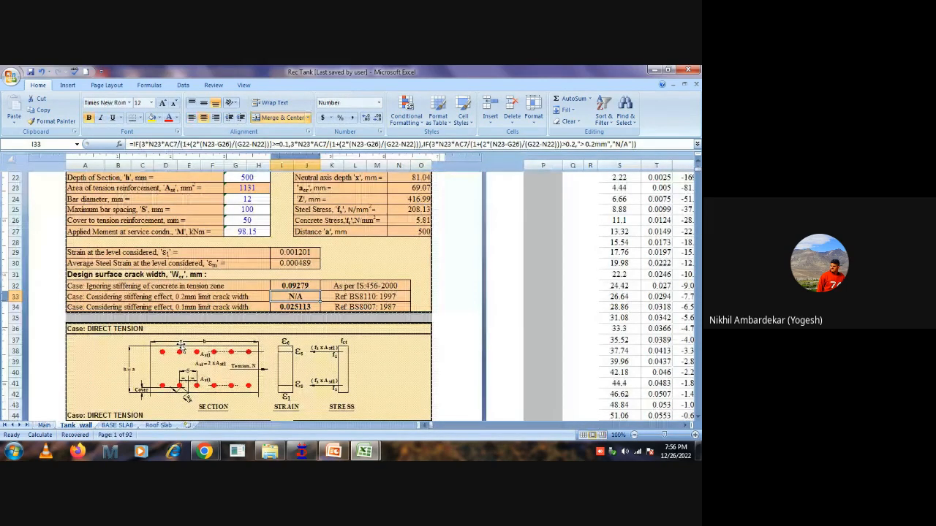
scroll(180, 345, up, 2)
click(282, 165)
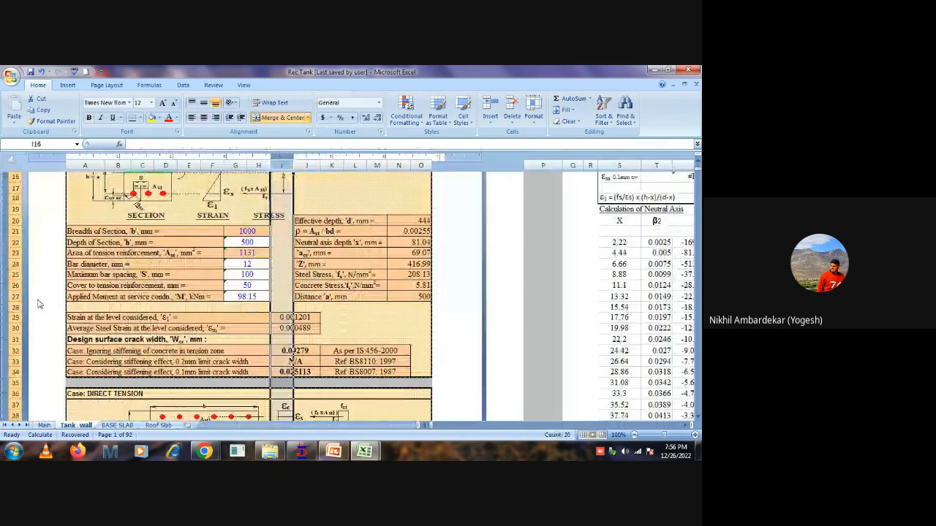
click(303, 351)
double_click(305, 351)
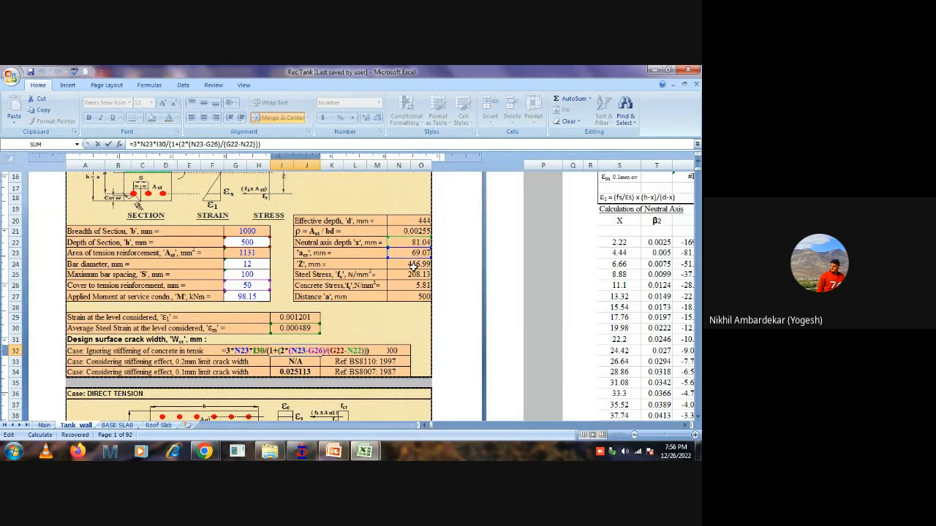
key(Escape)
scroll(286, 284, up, 6)
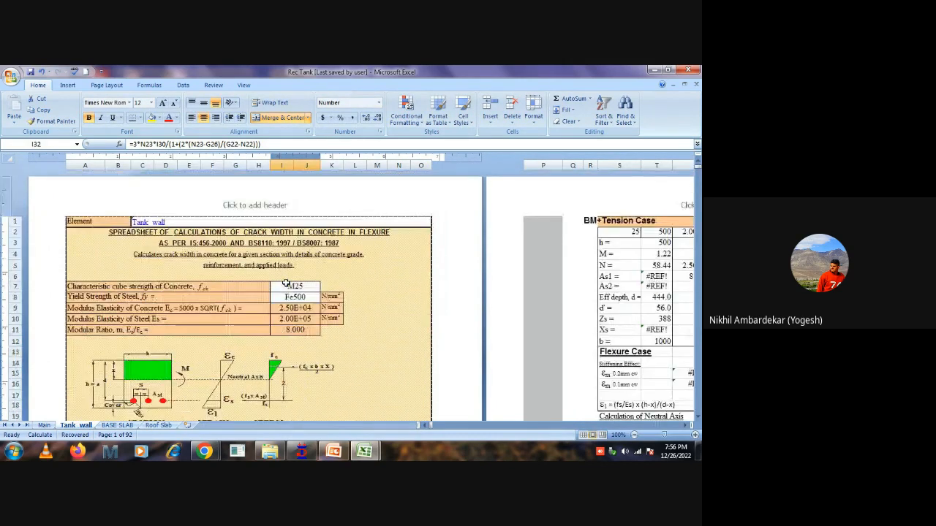
Inspect the flexure case's section inputs in G21 to G27, including the formula for the applied service moment.
scroll(302, 268, down, 3)
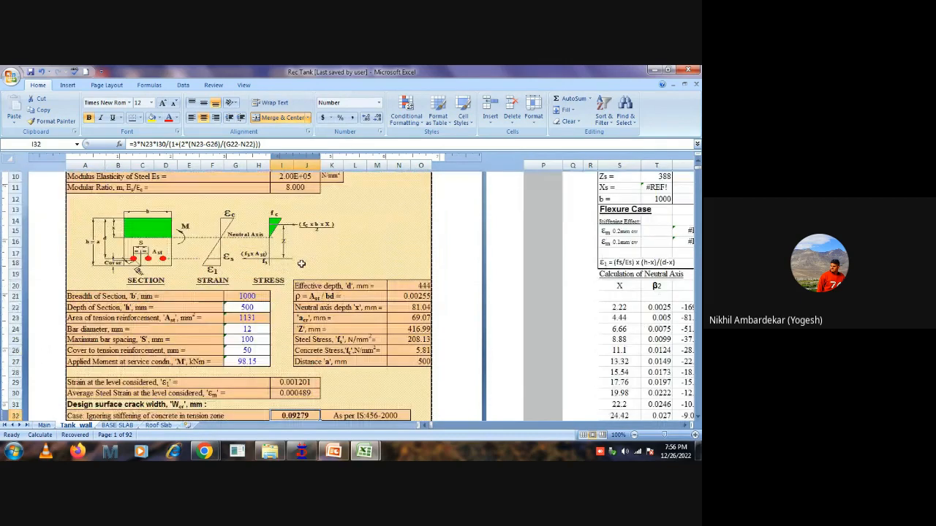
click(257, 298)
click(255, 307)
click(255, 319)
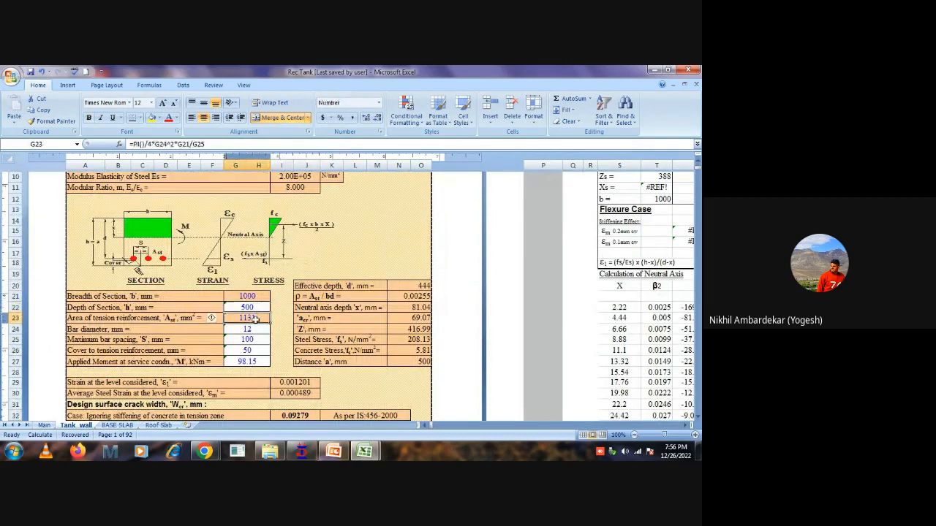
click(257, 330)
click(257, 341)
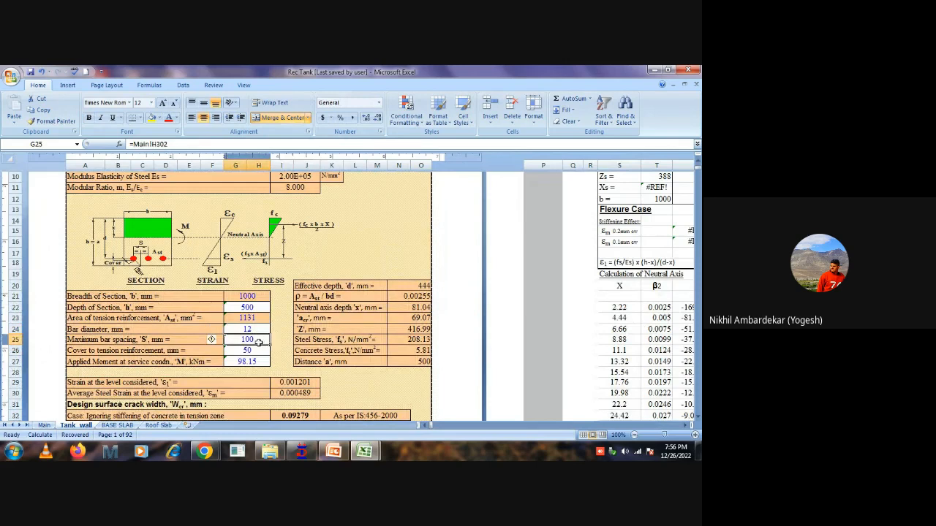
click(257, 352)
click(257, 362)
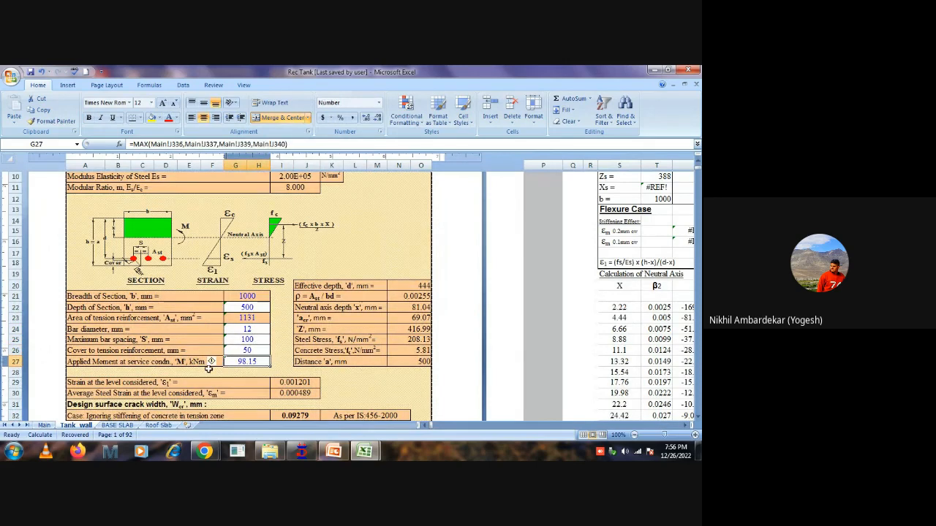
double_click(252, 361)
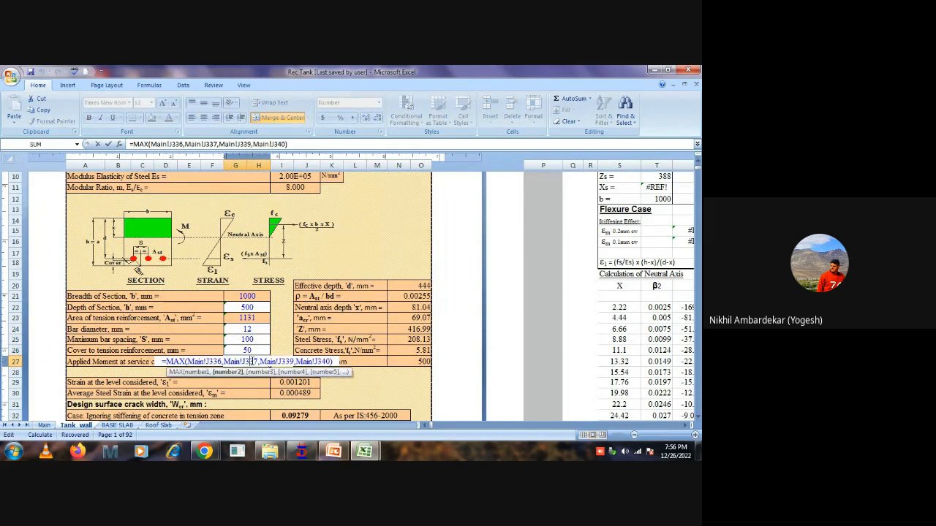
key(Escape)
Inspect the flexure crack width formula in I34 for the 0.1 mm limit case.
scroll(425, 299, down, 1)
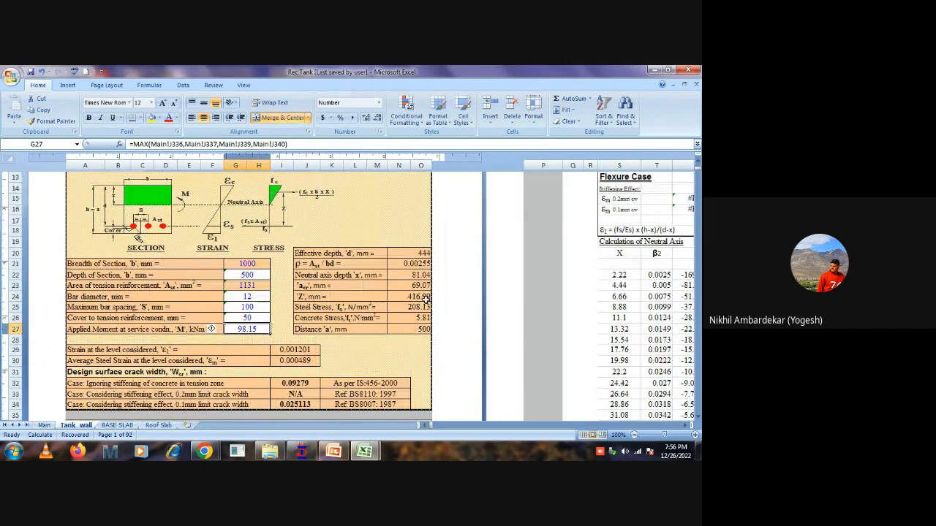
click(281, 406)
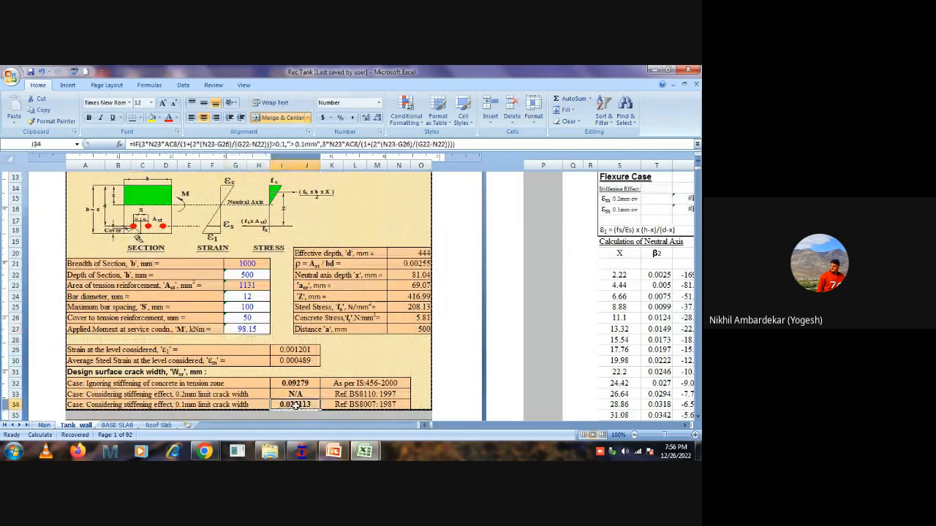
scroll(313, 352, down, 1)
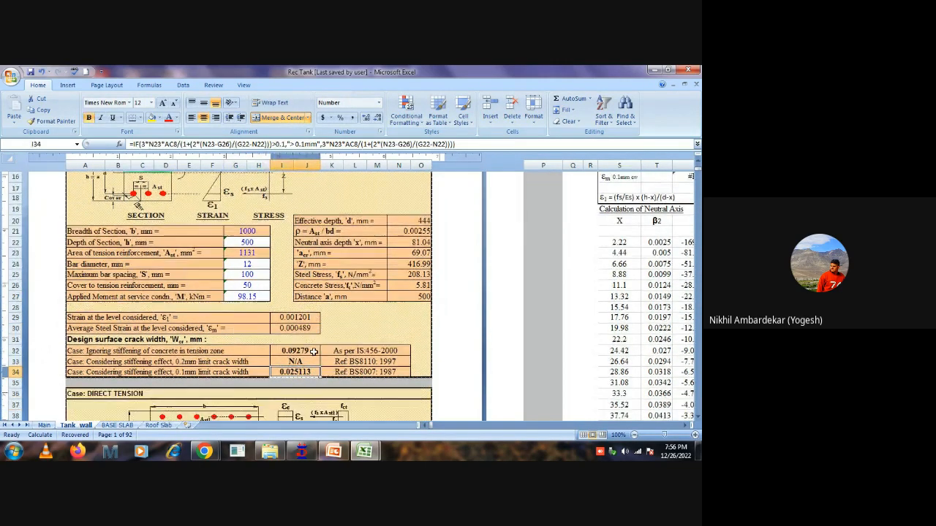
scroll(312, 352, down, 1)
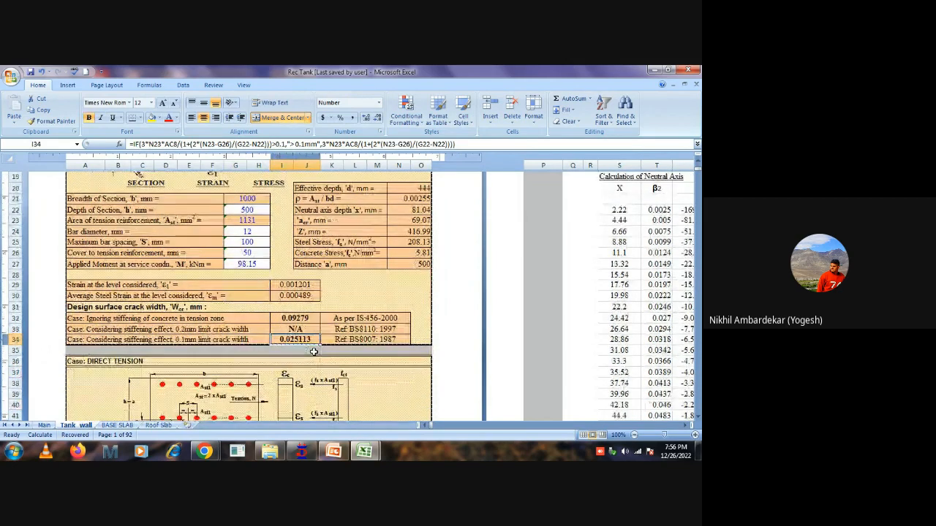
scroll(330, 261, down, 3)
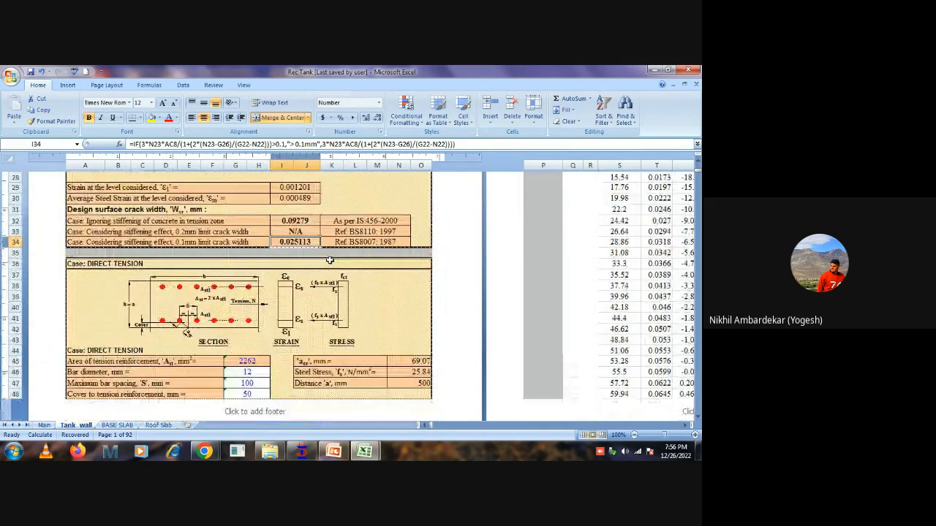
Examine the crack widths for direct tension and flexure + tension, checking the formulas in I80 and I56.
scroll(329, 260, down, 1)
scroll(330, 262, down, 4)
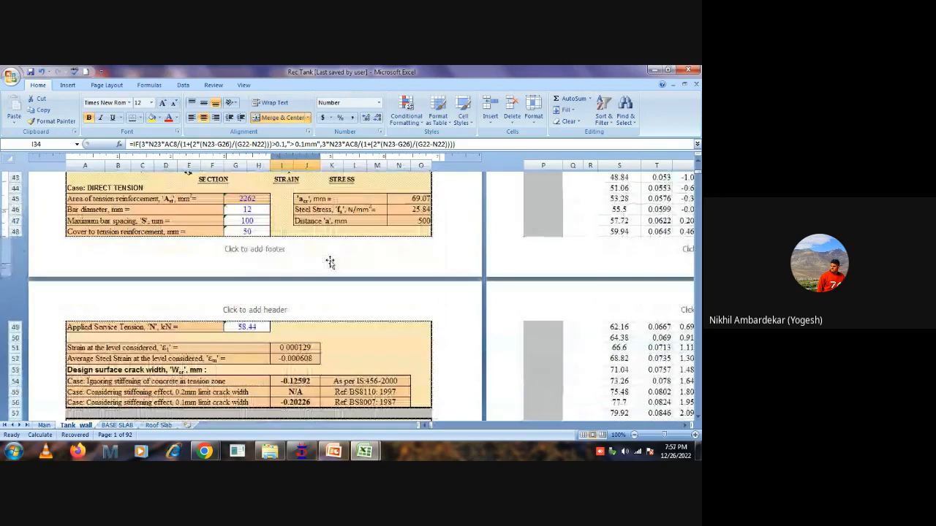
scroll(316, 325, down, 1)
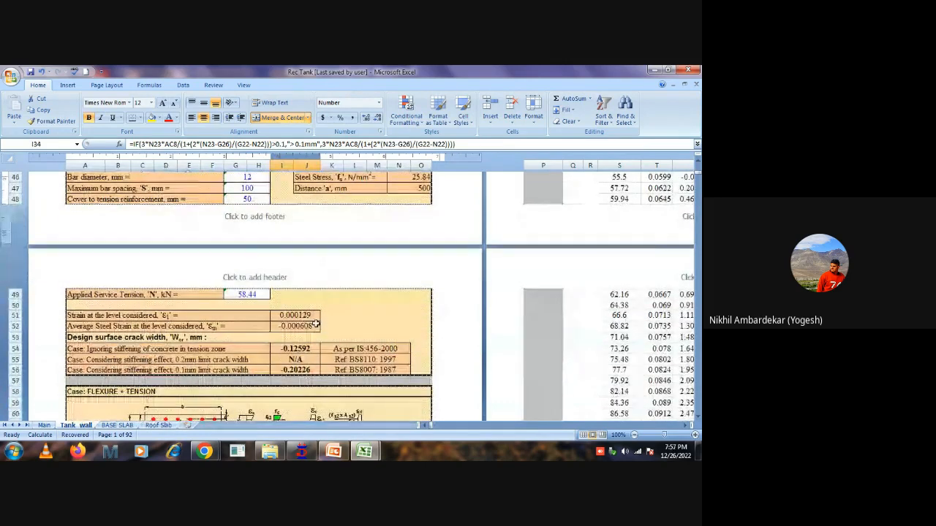
scroll(316, 325, down, 4)
scroll(315, 324, down, 2)
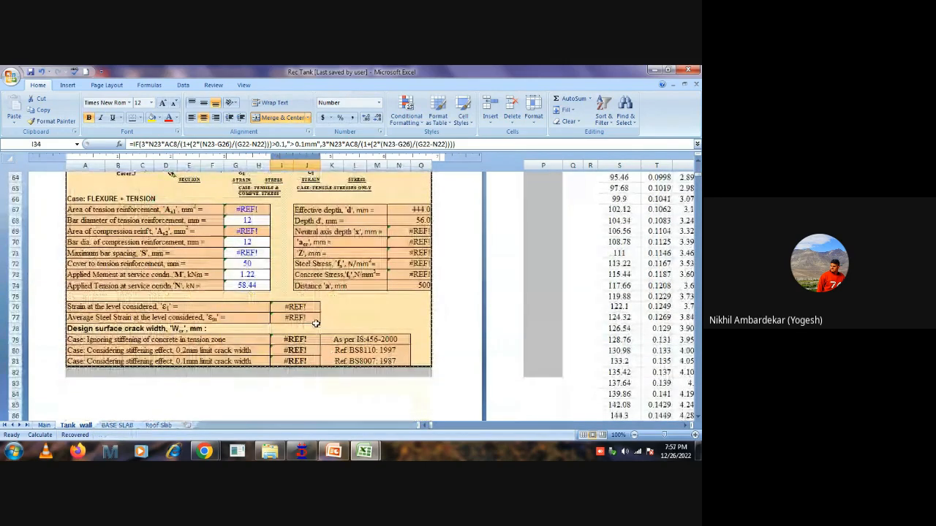
click(298, 351)
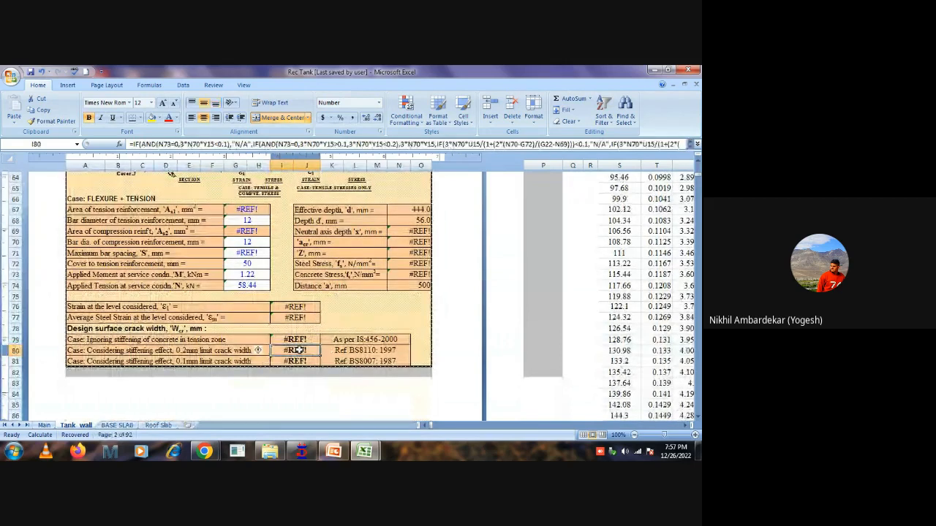
scroll(267, 276, up, 6)
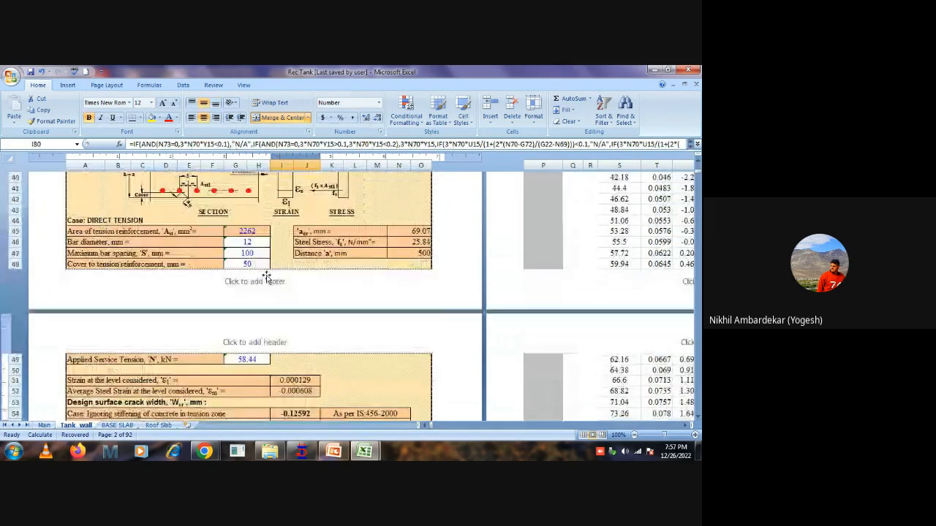
scroll(278, 285, down, 2)
click(292, 370)
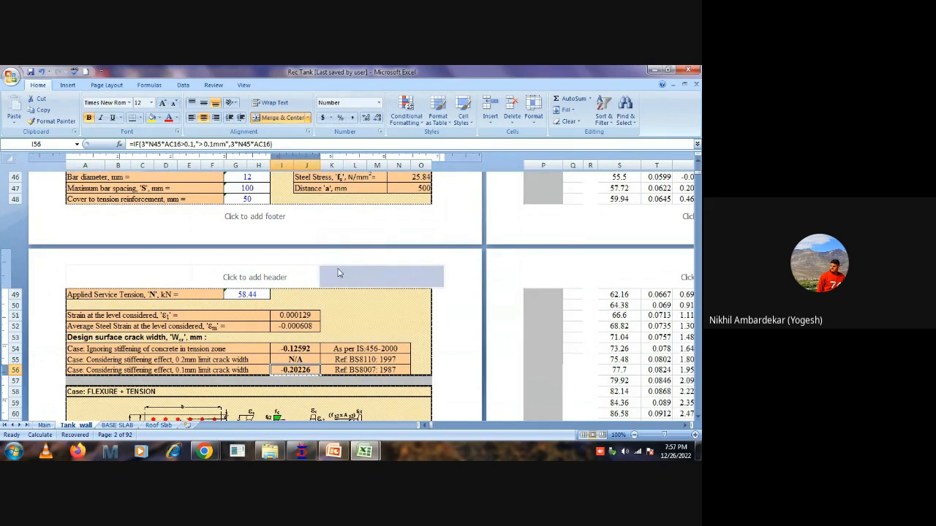
scroll(339, 273, down, 3)
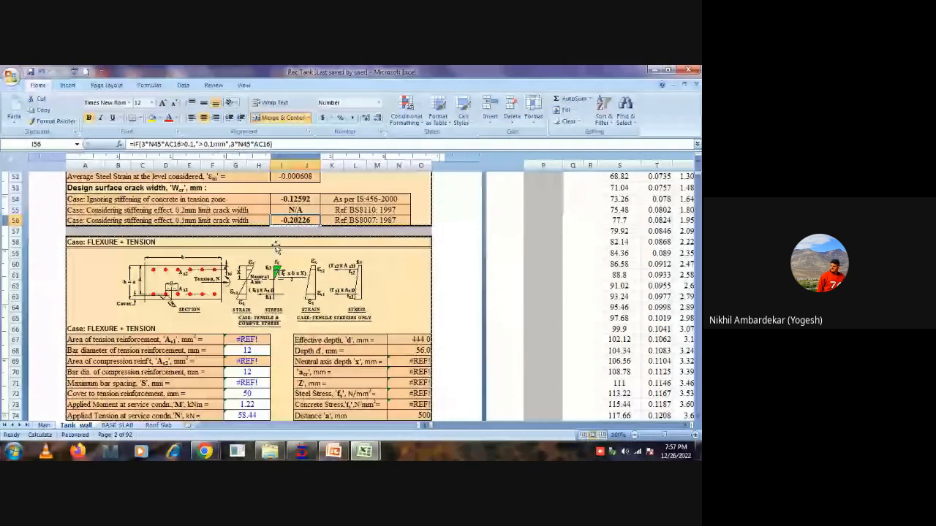
Try to relink the Main sheet's maximum crack width in J344 to the direct tension crack width in Tank_wall I56.
click(44, 425)
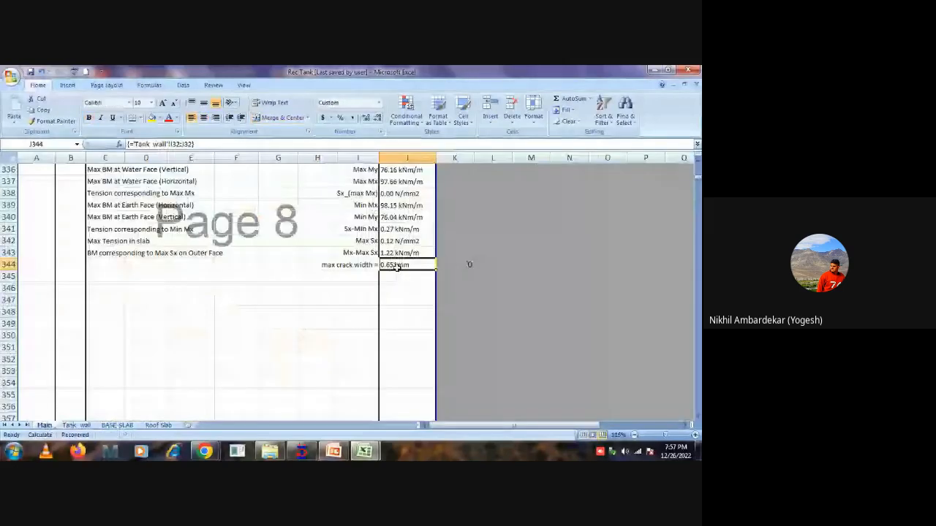
text(=)
click(76, 425)
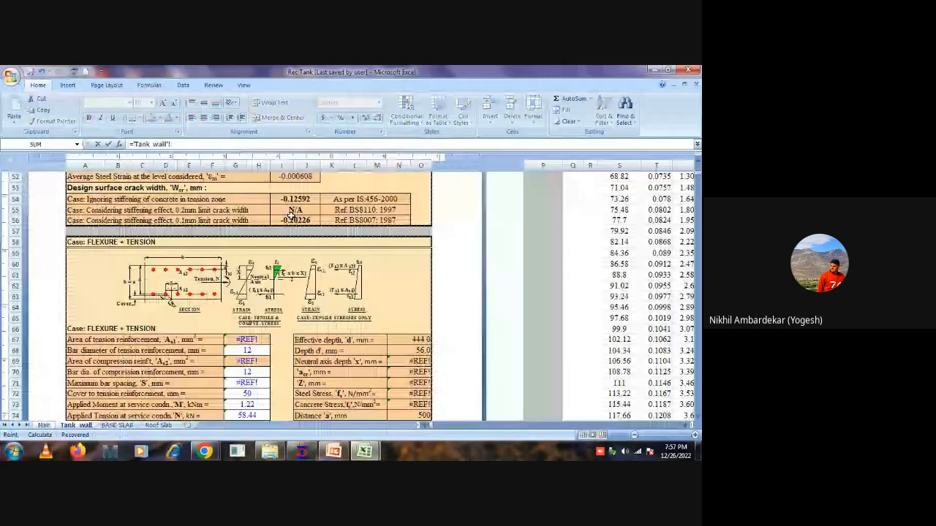
click(290, 212)
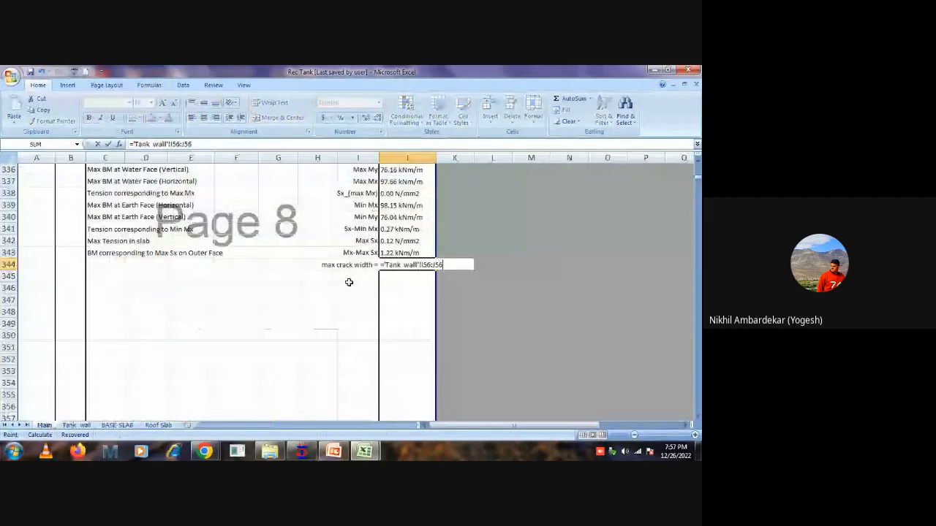
key(Return)
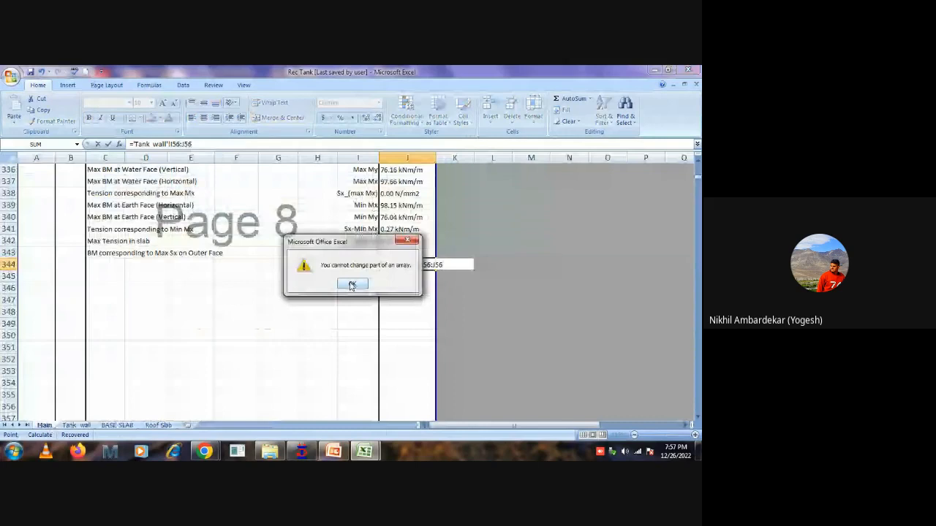
click(352, 285)
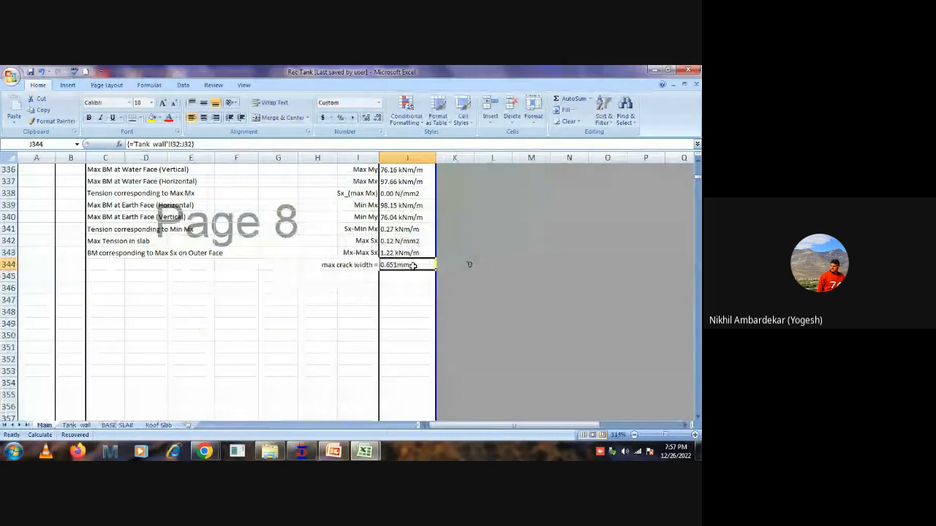
Review the wall's provided bar diameters and spacings in G302:H305, the shear and hoop compression checks, and the SLS plate results.
scroll(399, 273, up, 2)
scroll(399, 273, up, 12)
drag(278, 265, 312, 307)
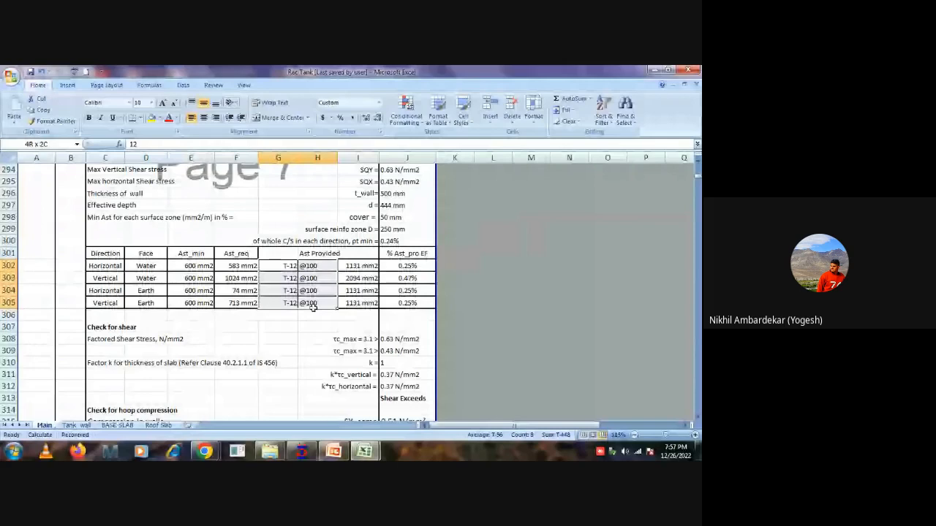
click(320, 268)
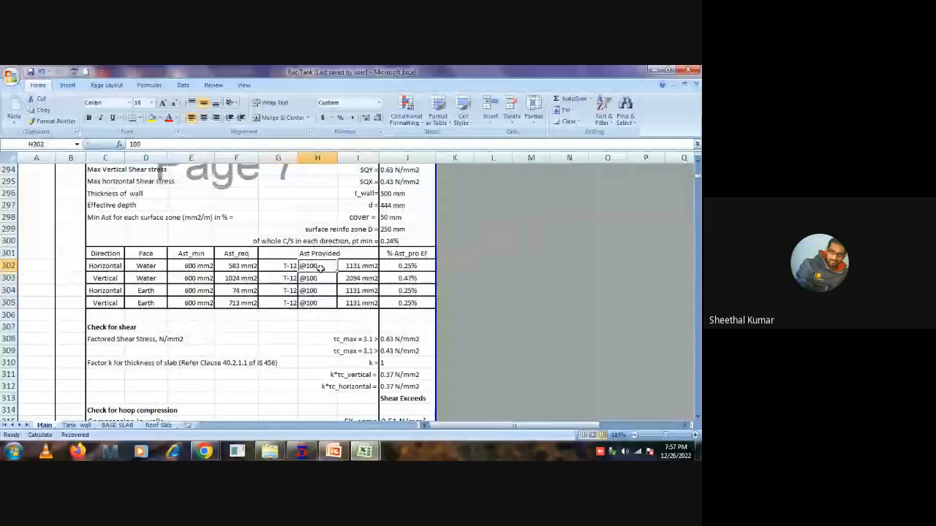
scroll(409, 294, down, 2)
scroll(409, 293, down, 1)
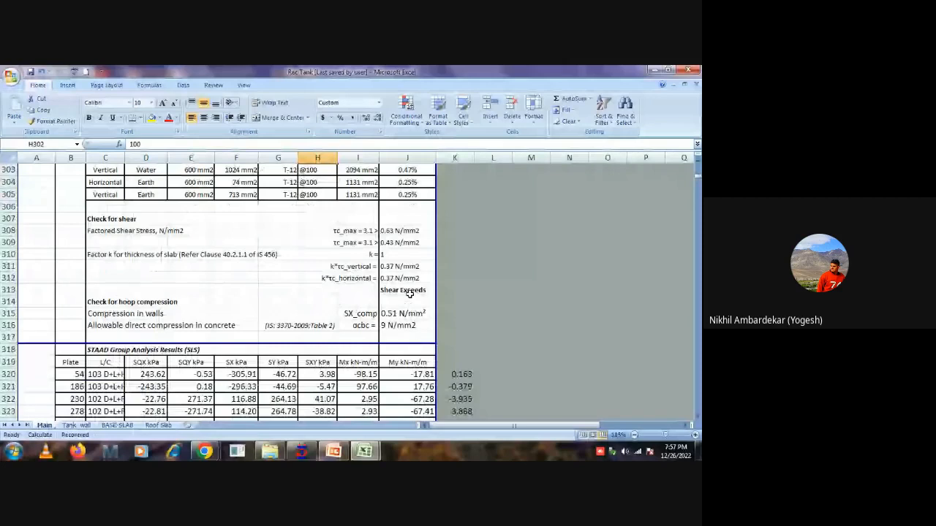
scroll(409, 292, down, 2)
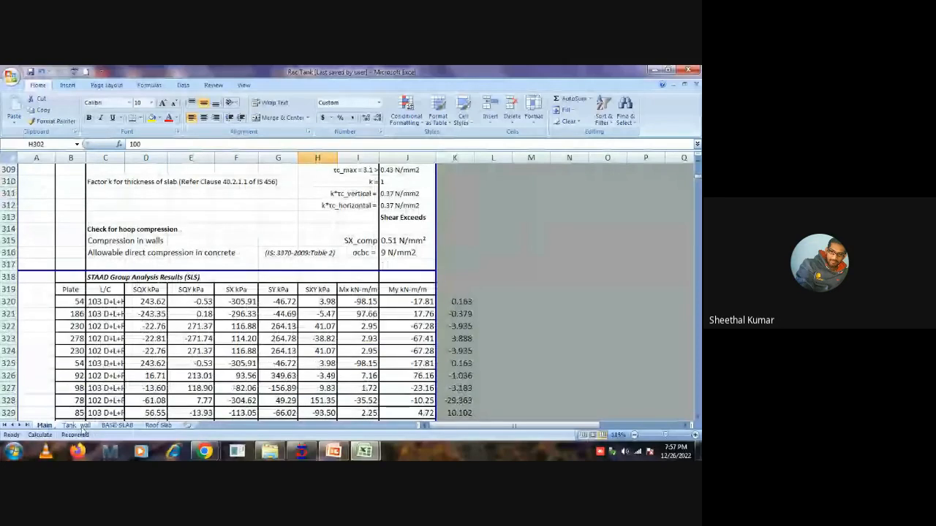
scroll(326, 316, down, 1)
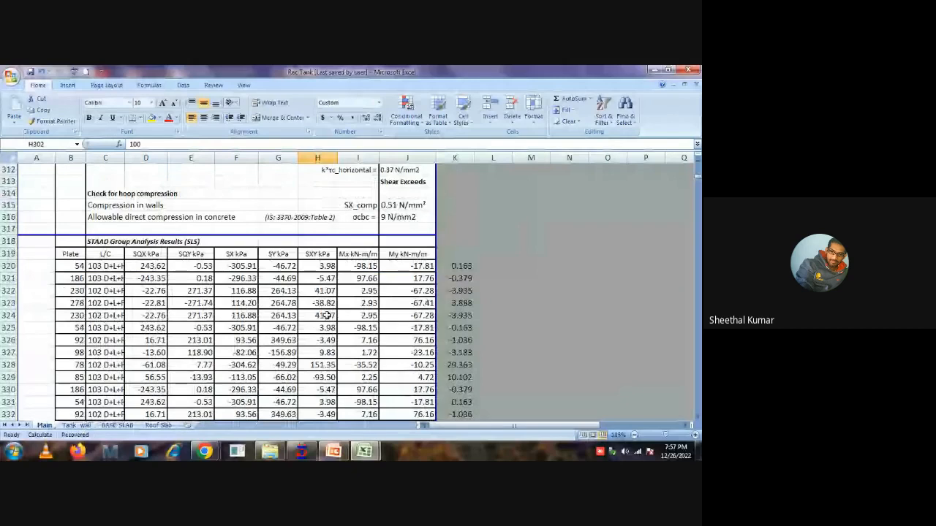
Try to relink the max crack width in J344 on the Main sheet to another Tank_wall crack width result.
key(ctrl+Page_Down)
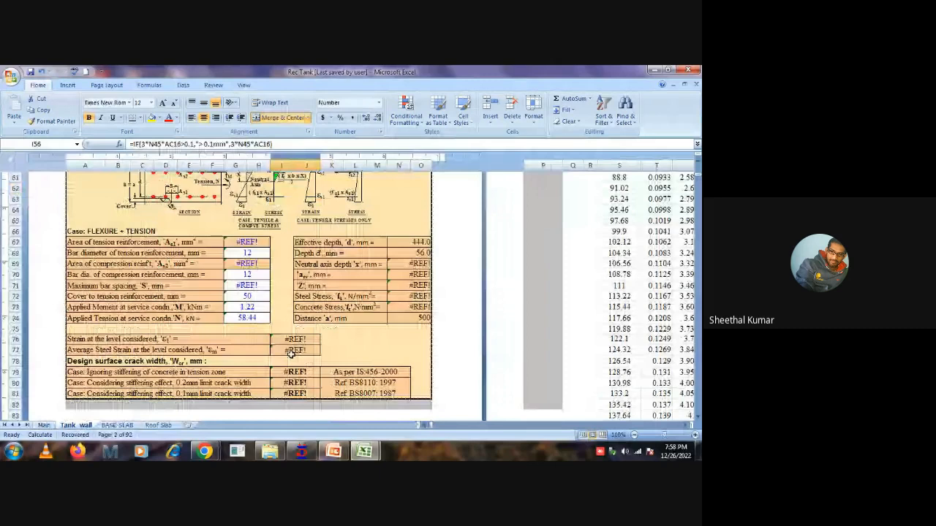
click(44, 426)
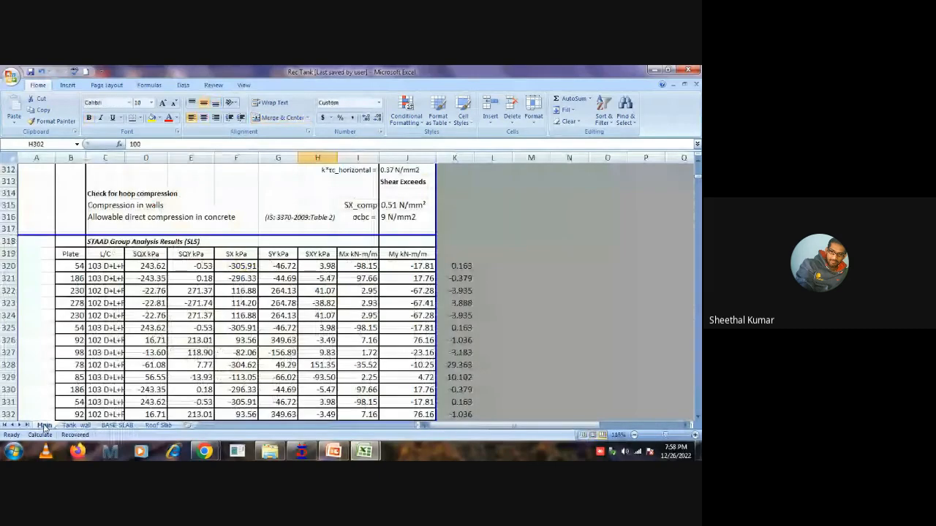
scroll(292, 292, down, 7)
click(389, 301)
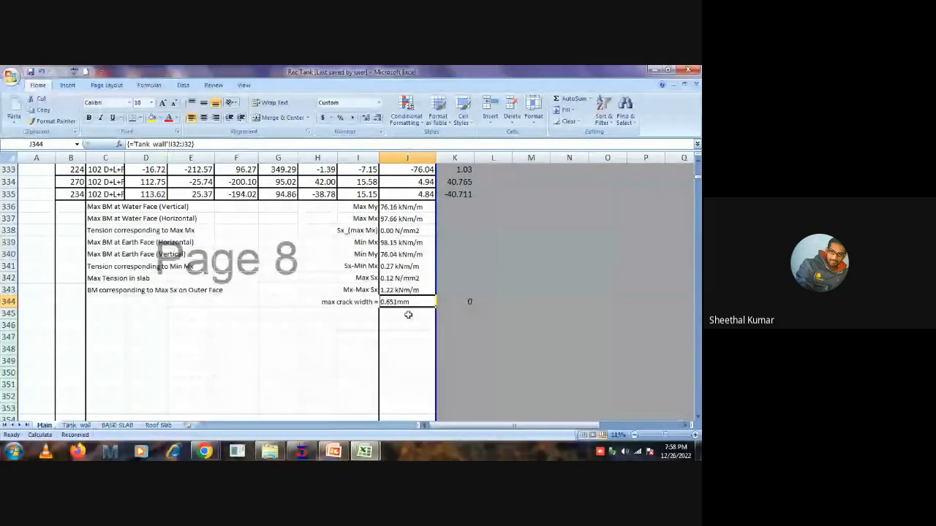
key(F2)
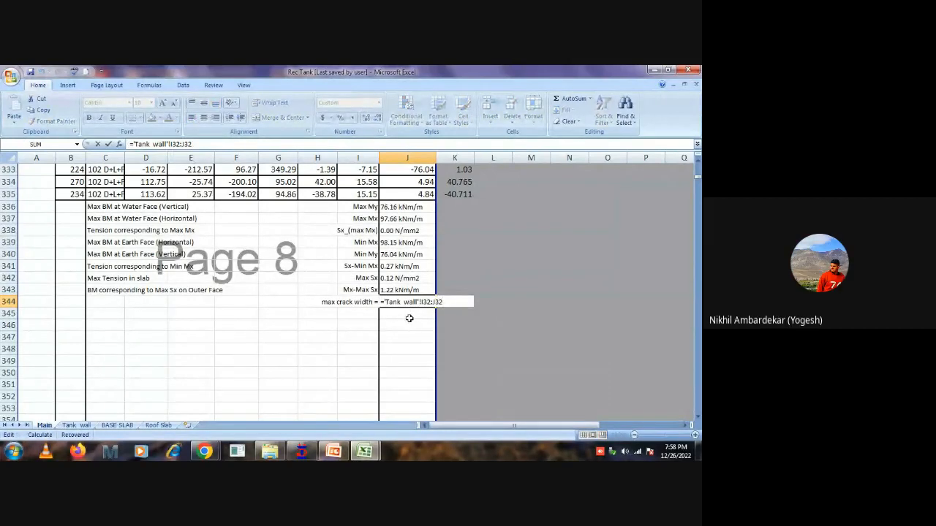
key(F2)
click(76, 428)
click(353, 282)
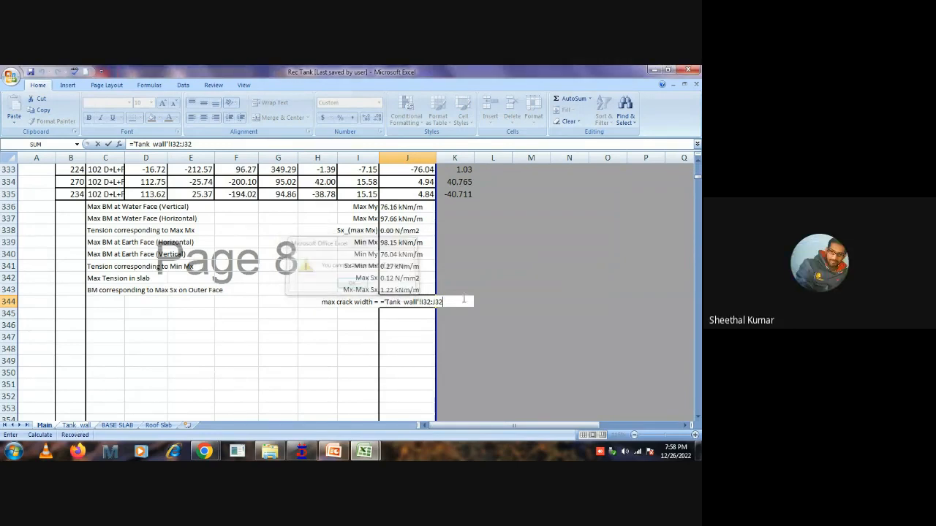
key(ctrl+shift+Return)
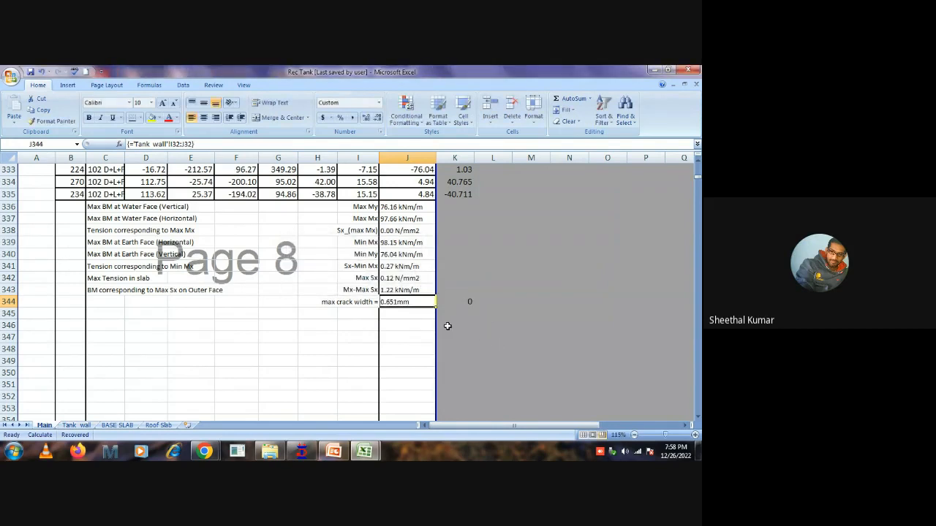
Examine the direct tension and flexure + tension crack widths in columns I:J of Tank_wall, including the formula in I54.
click(75, 426)
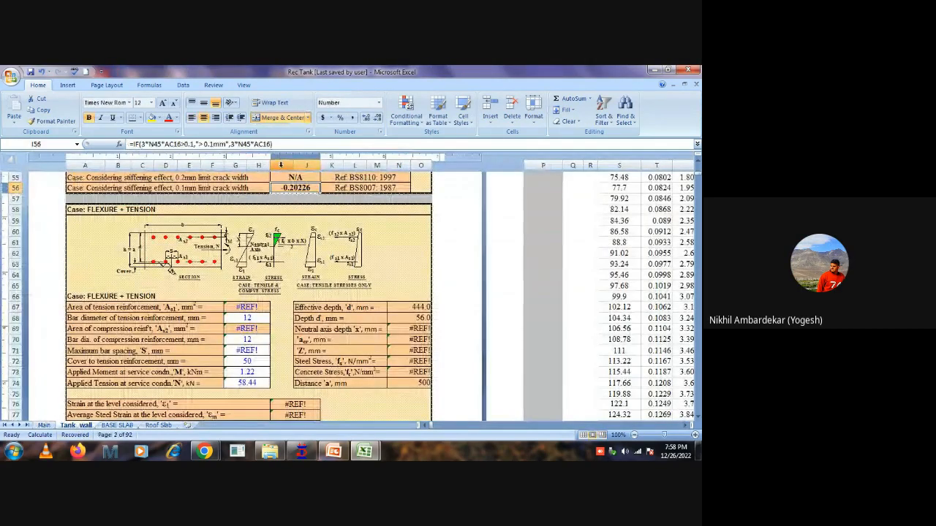
drag(280, 166, 310, 166)
scroll(331, 300, down, 3)
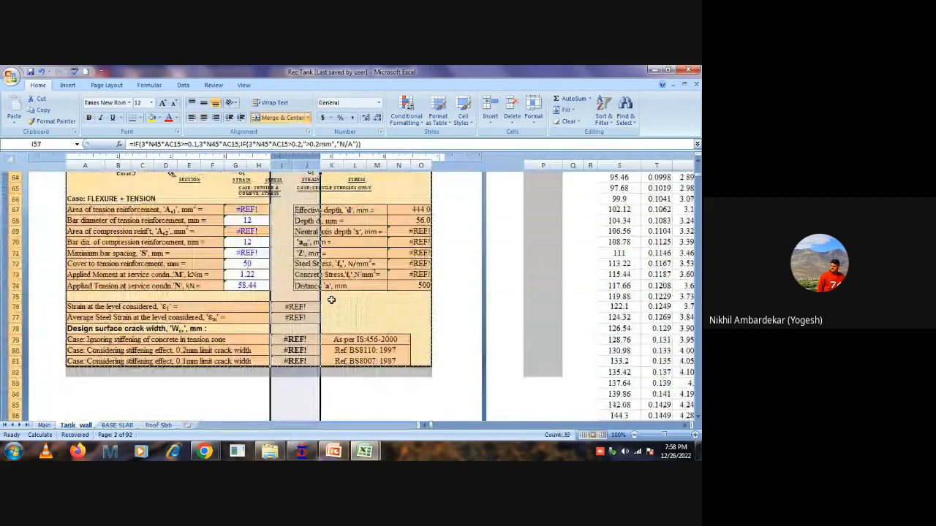
scroll(331, 299, up, 4)
scroll(336, 273, down, 2)
scroll(336, 273, up, 2)
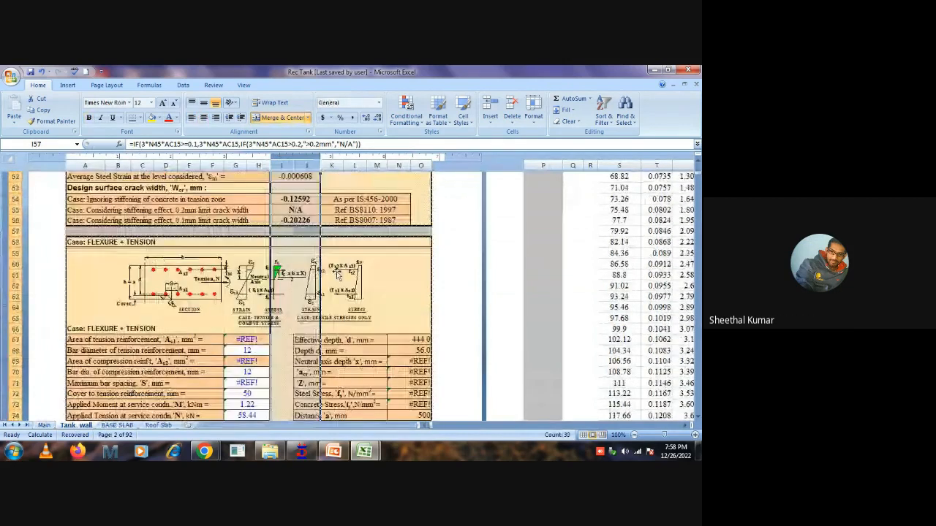
scroll(336, 273, up, 1)
click(281, 279)
scroll(301, 273, up, 2)
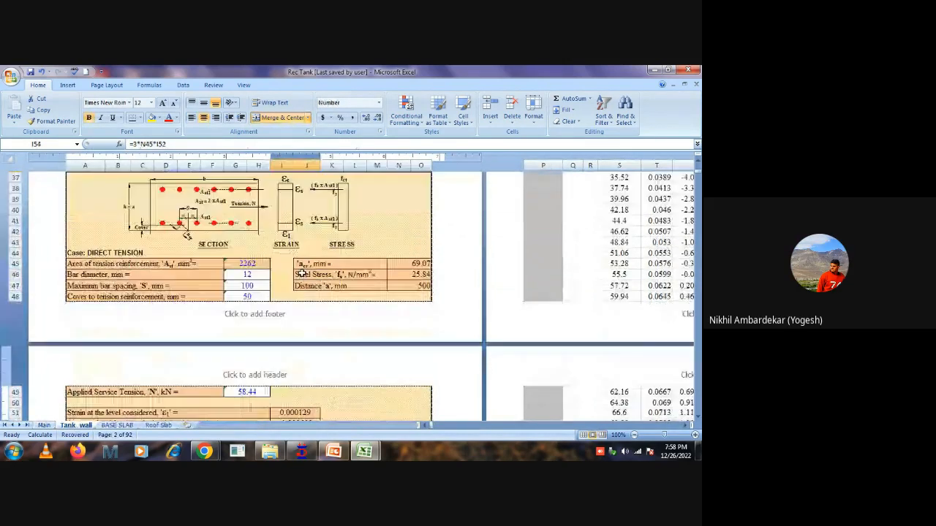
Inspect the flexure case crack widths in I32:I34 of Tank_wall and the strain values in I29:I30 behind them.
scroll(302, 274, up, 4)
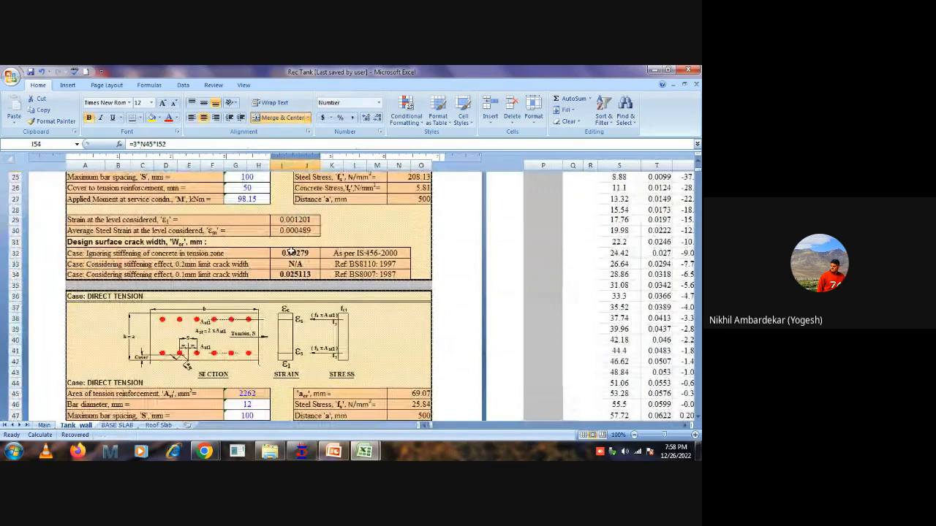
drag(290, 251, 296, 275)
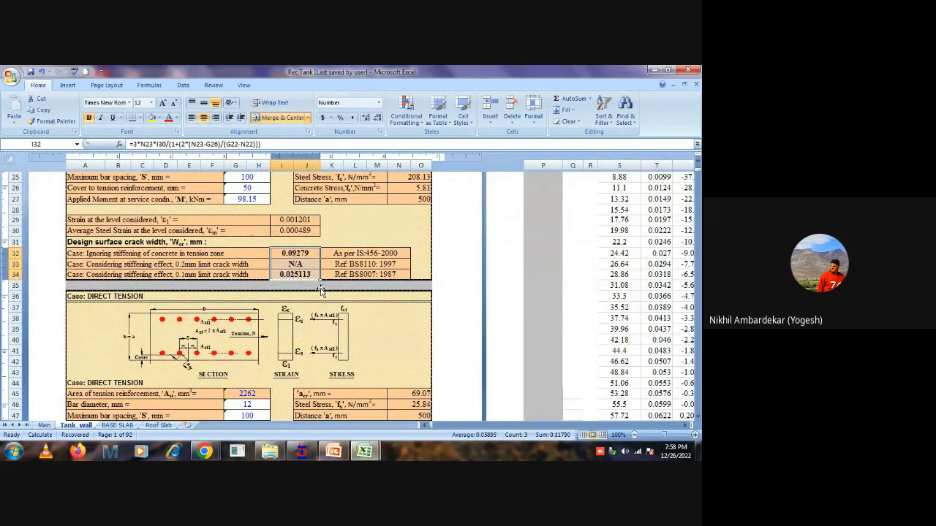
click(290, 249)
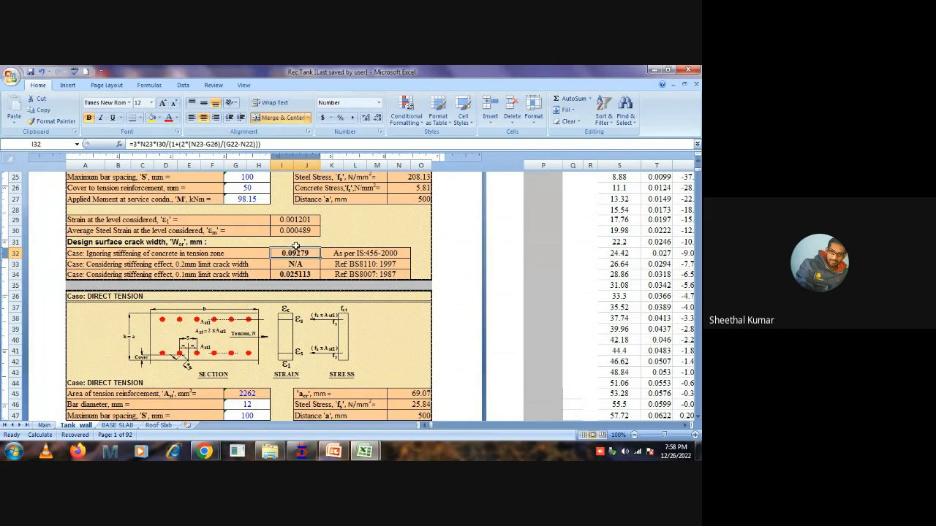
scroll(322, 234, up, 2)
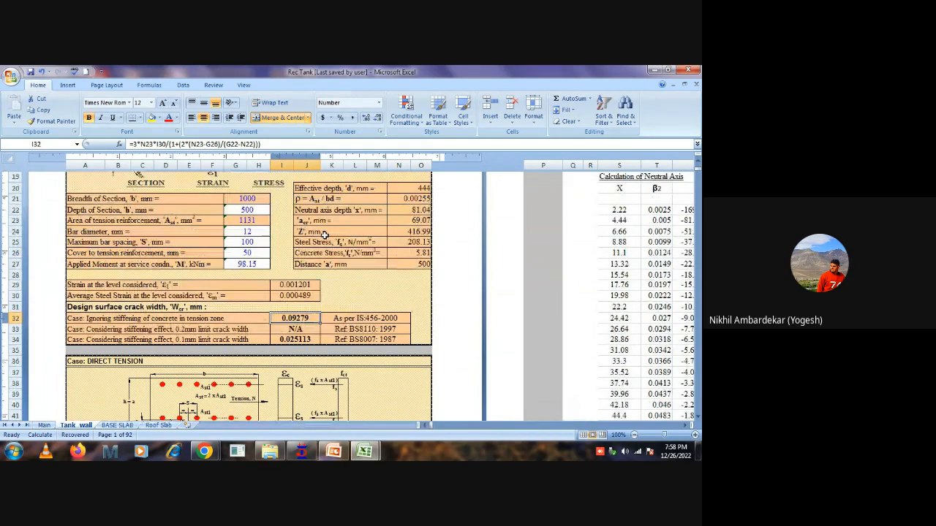
drag(290, 285, 290, 295)
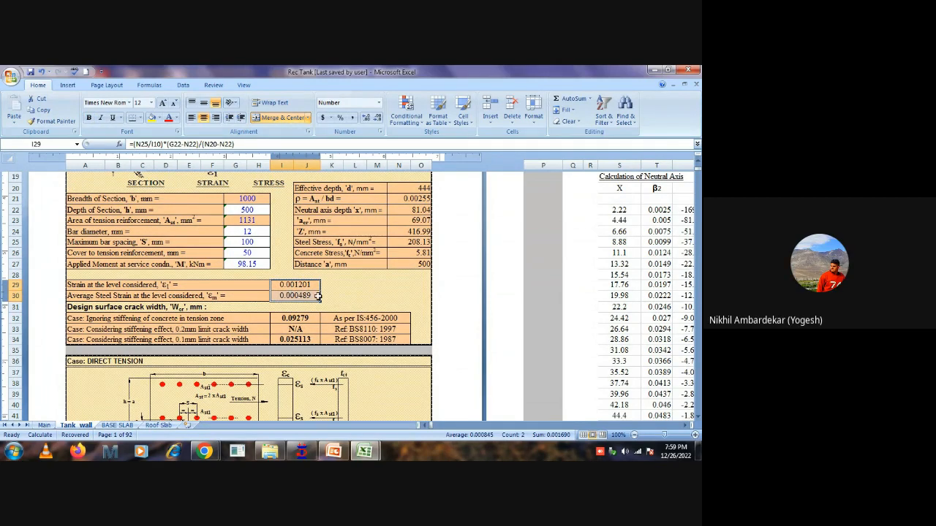
click(269, 451)
click(365, 449)
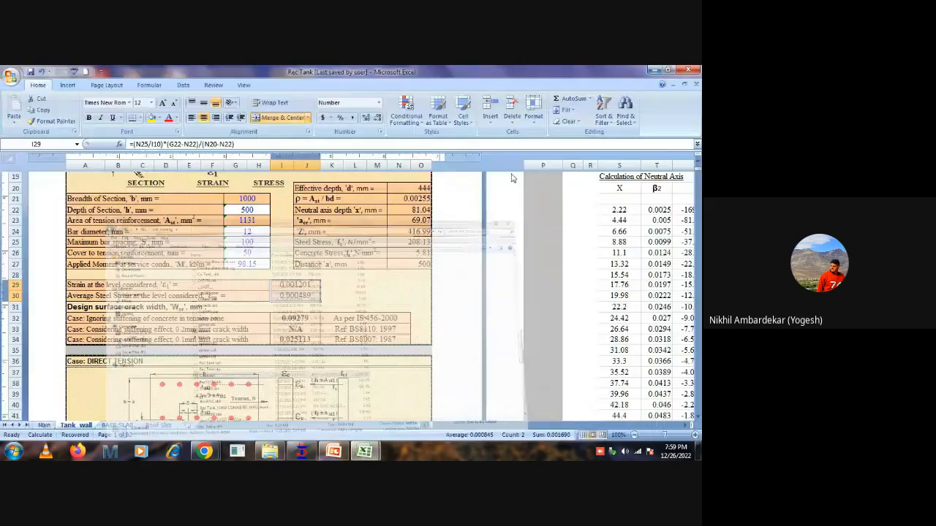
Review the Main sheet's wall SLS results, the roof slab design results and the start of the base slab design.
click(44, 425)
scroll(402, 363, up, 3)
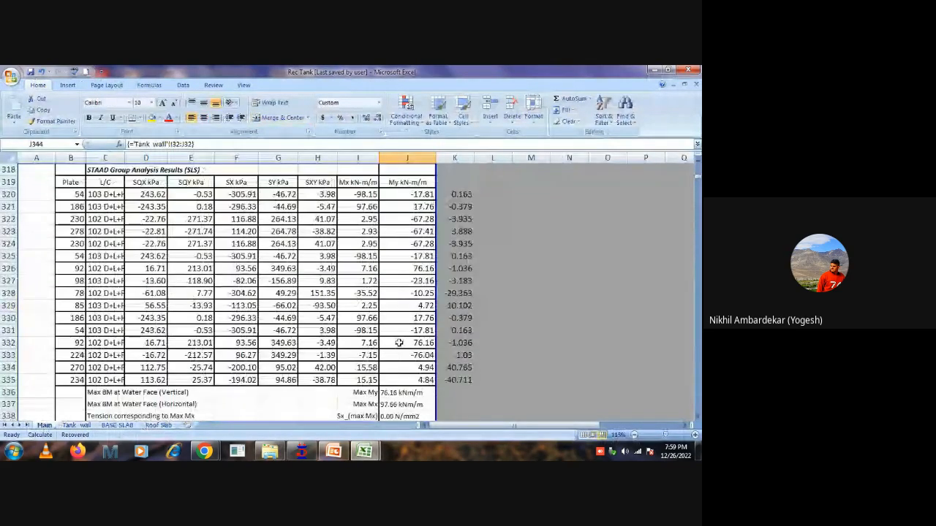
scroll(398, 371, down, 5)
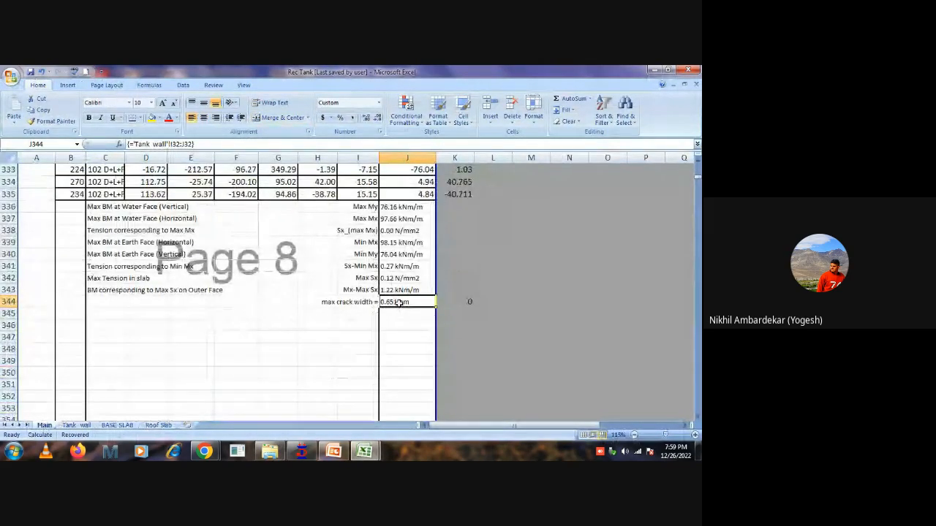
scroll(388, 308, up, 10)
scroll(344, 289, down, 20)
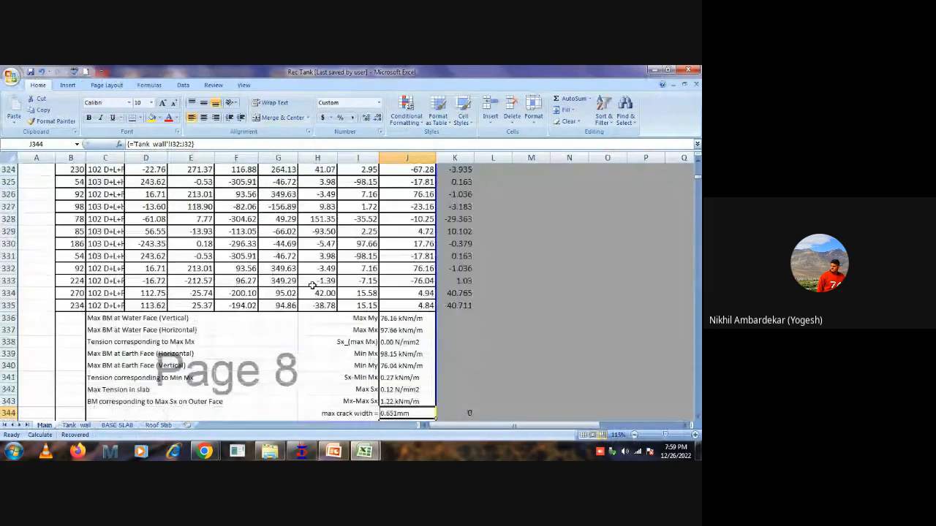
scroll(314, 288, down, 8)
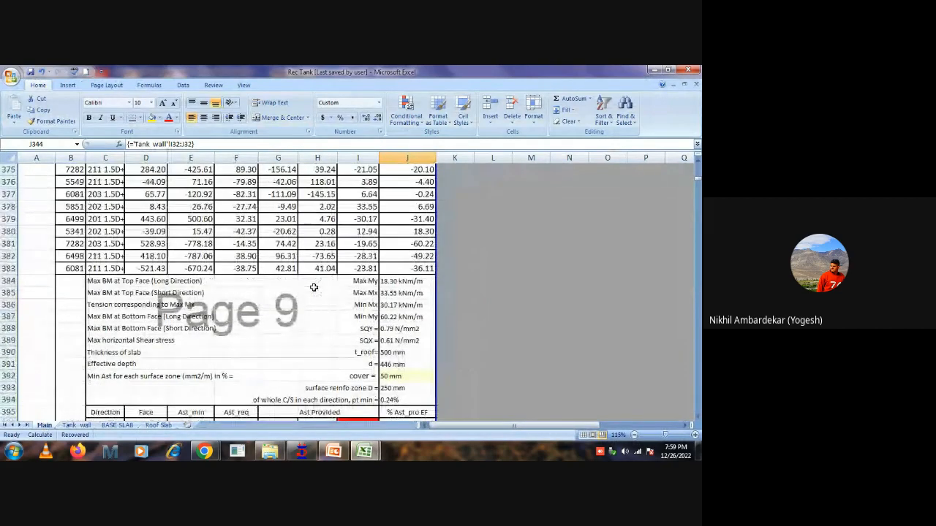
scroll(314, 290, down, 12)
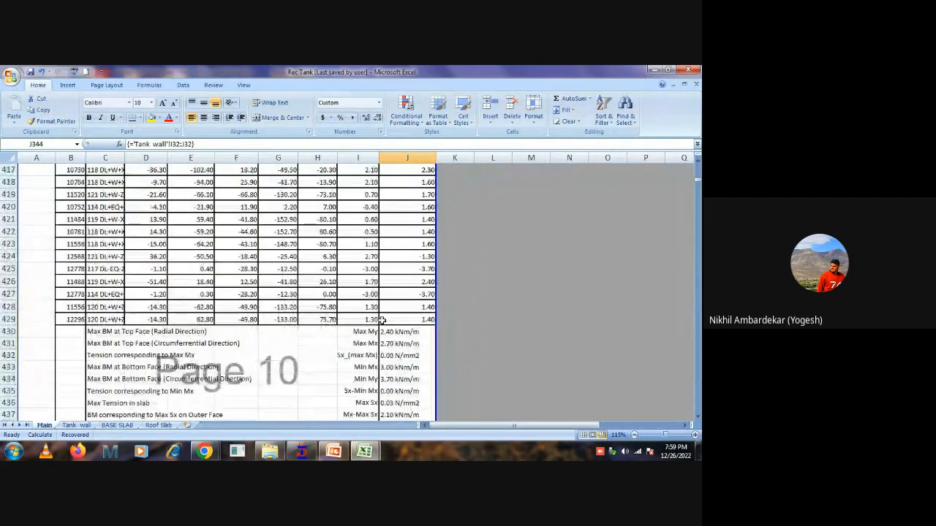
scroll(380, 316, up, 3)
scroll(382, 332, down, 6)
scroll(382, 335, down, 5)
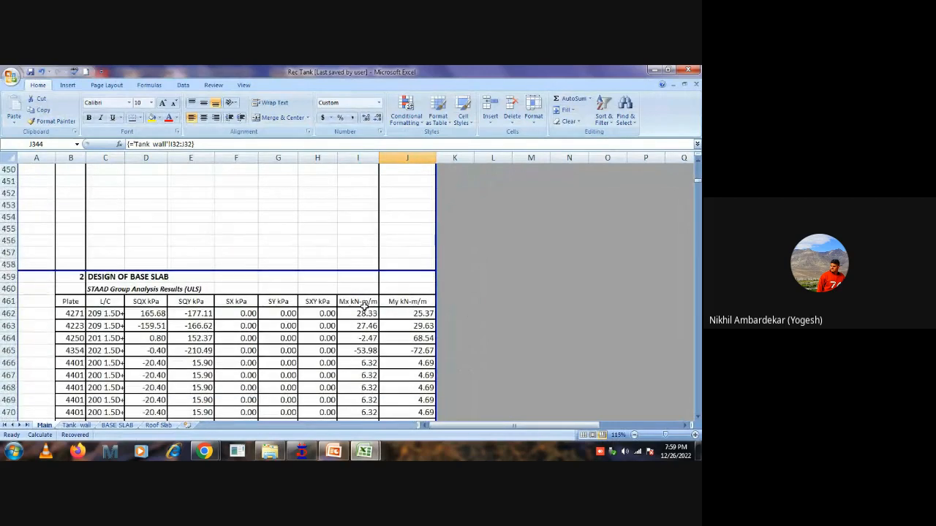
Try 10 mm bars for the roof slab's long-direction top face, and set the diameter in G396 to 12 mm.
scroll(364, 304, up, 10)
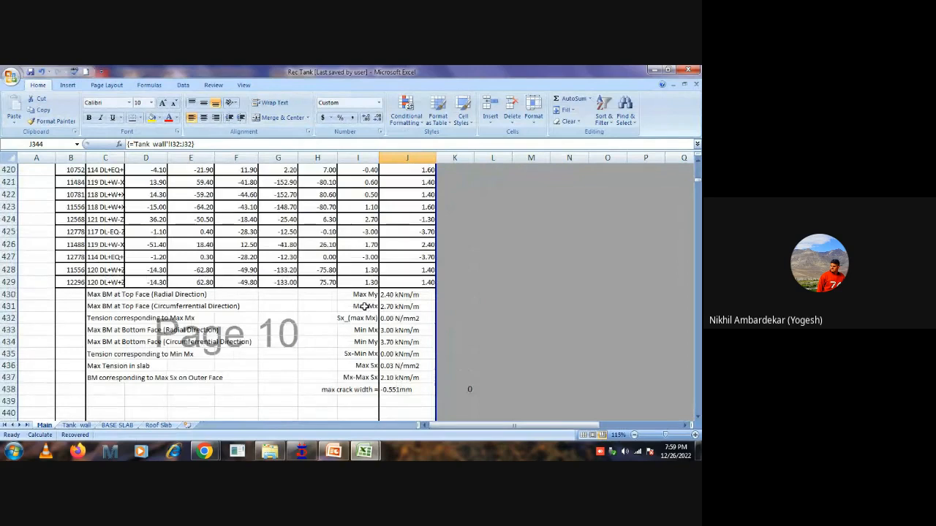
scroll(365, 325, up, 9)
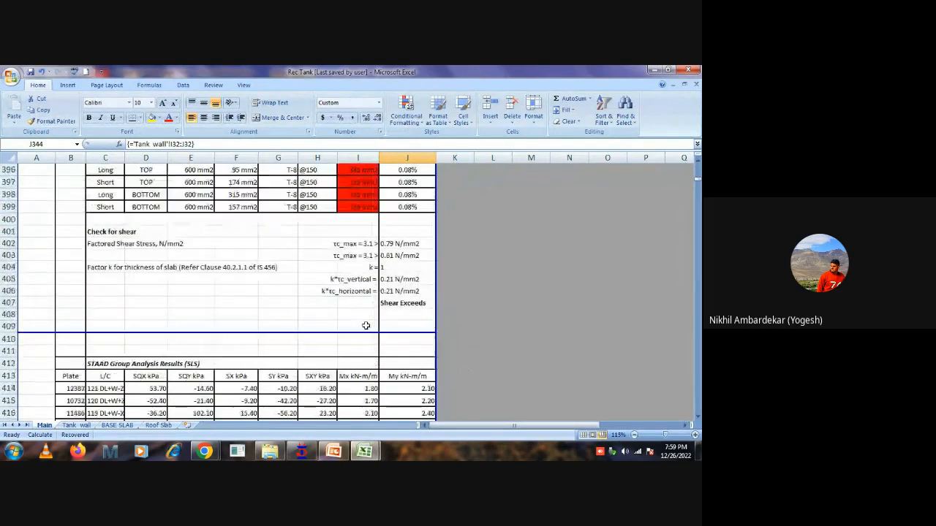
scroll(365, 327, up, 2)
click(281, 277)
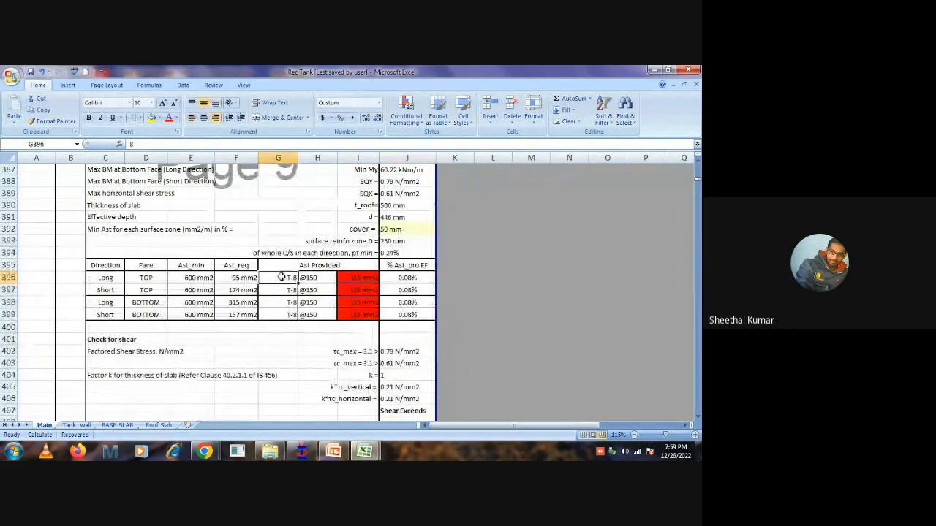
text(10)
key(Return)
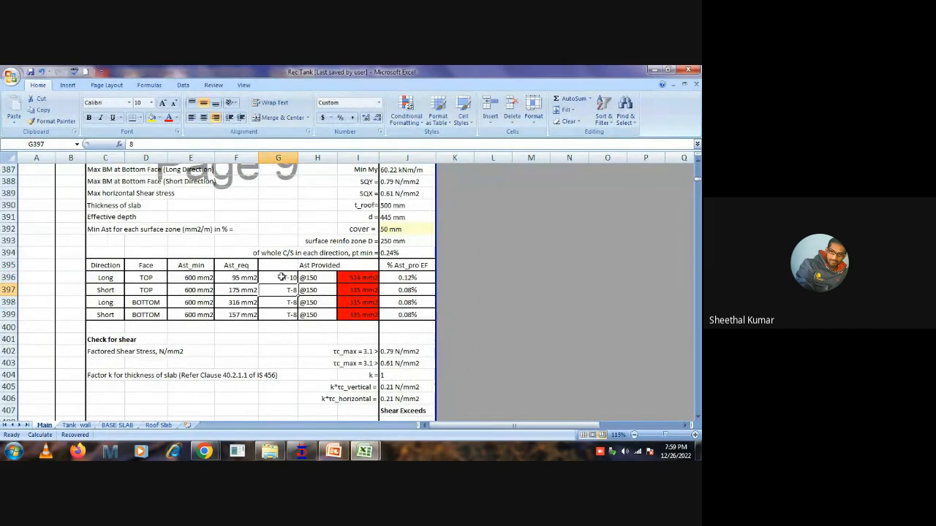
click(281, 277)
text(12)
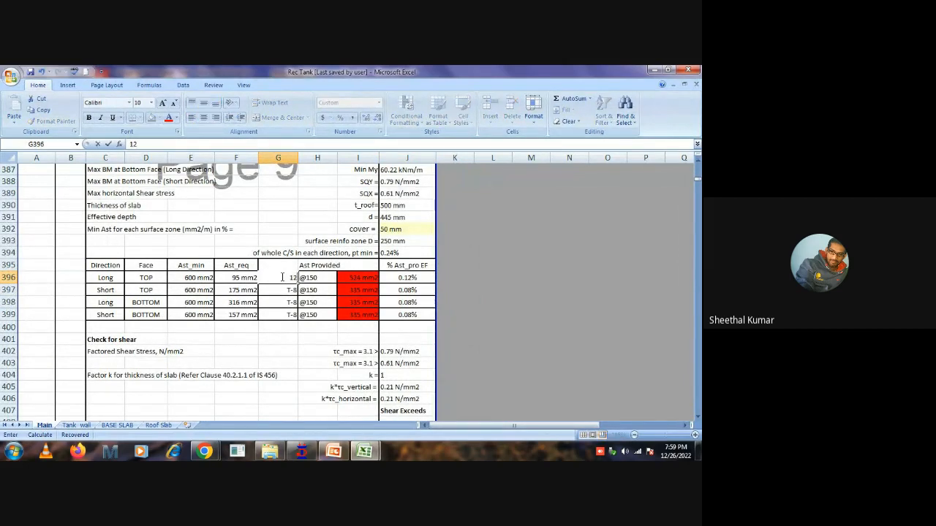
key(Return)
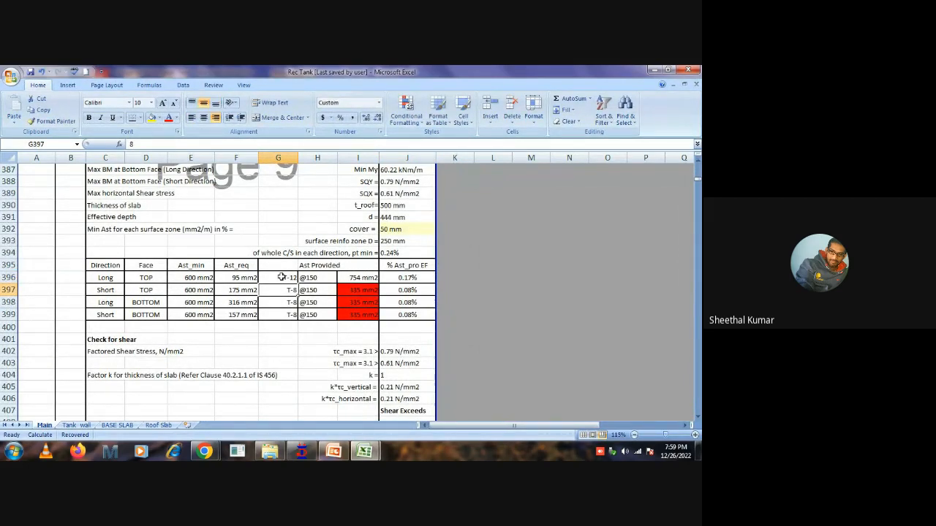
Set the roof slab's bar diameters for the short top, long bottom and short bottom rows in G397:G399 to 12 mm.
text(12)
key(Return)
text(12)
key(Return)
text(12)
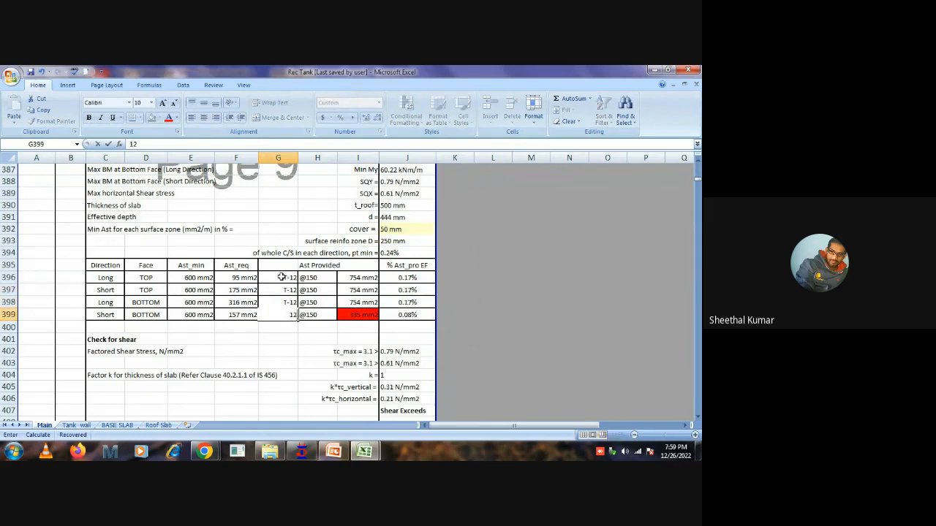
key(Return)
Check the roof slab's max crack width and its sheet link in J438, and compare with the flexure crack results in Tank_wall.
scroll(265, 356, down, 10)
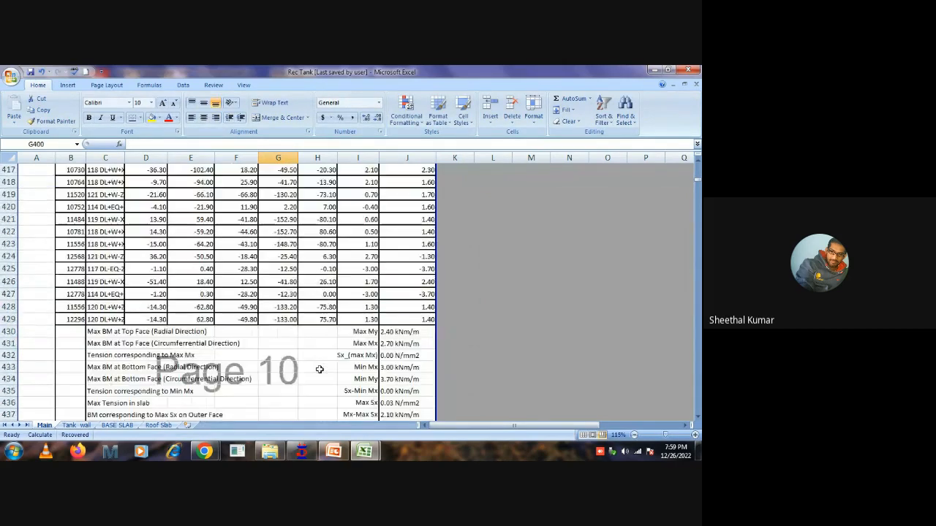
scroll(319, 369, down, 2)
click(399, 352)
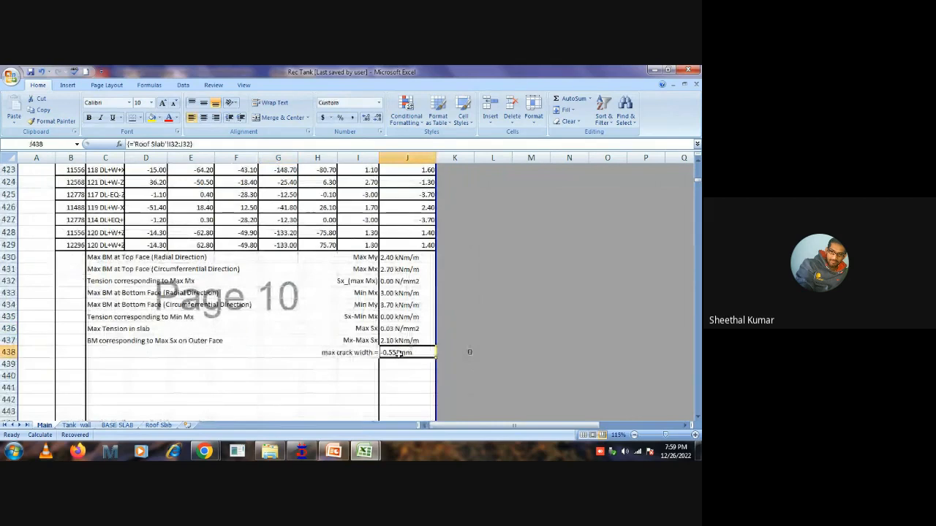
click(118, 426)
click(77, 426)
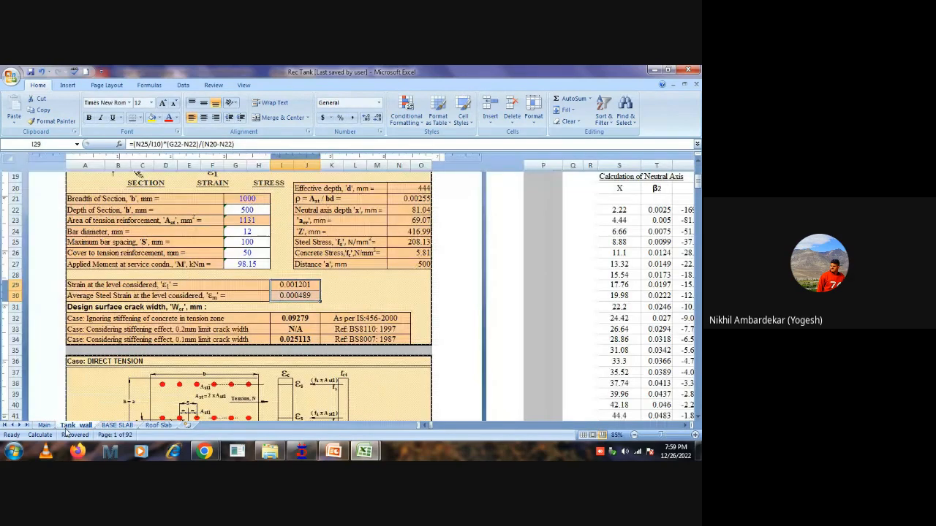
click(350, 286)
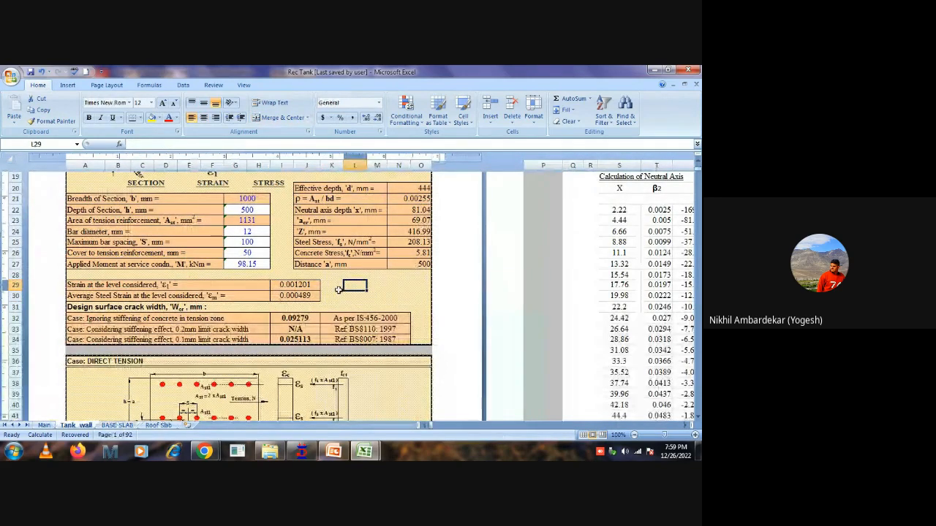
click(43, 426)
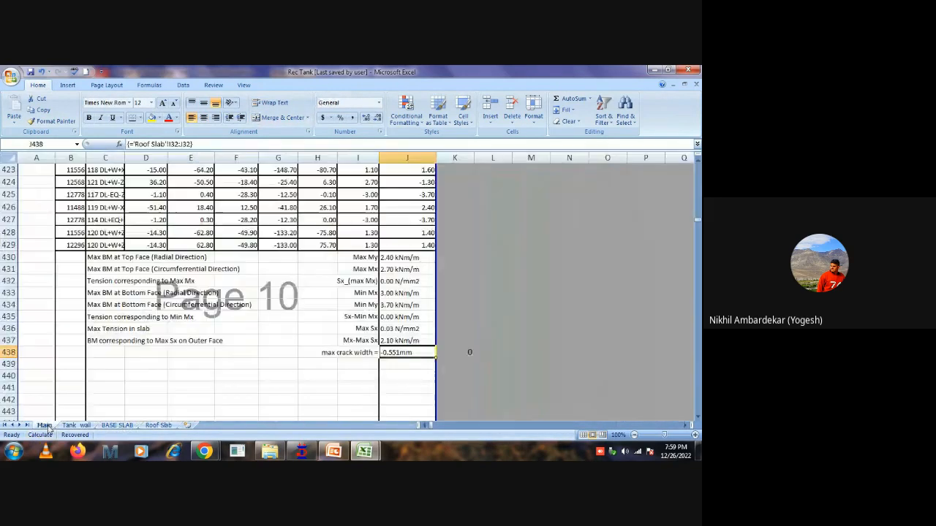
click(265, 377)
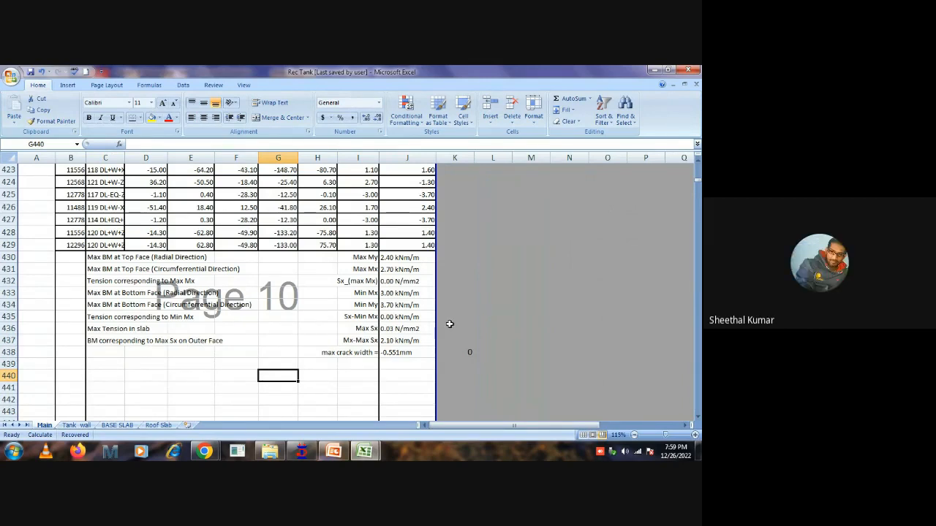
Review the roof slab's moment summary on the Main sheet and select its STAAD SLS plate results in C414:J429.
click(477, 317)
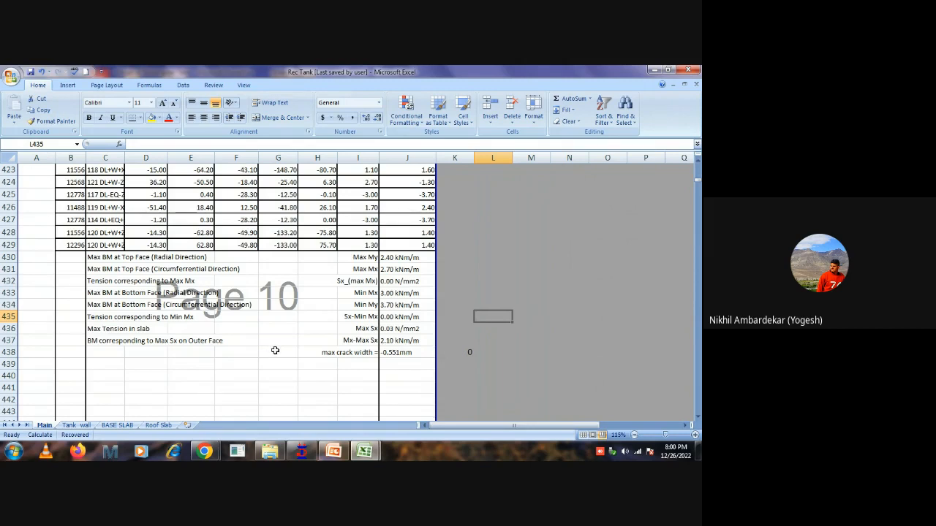
scroll(275, 351, up, 9)
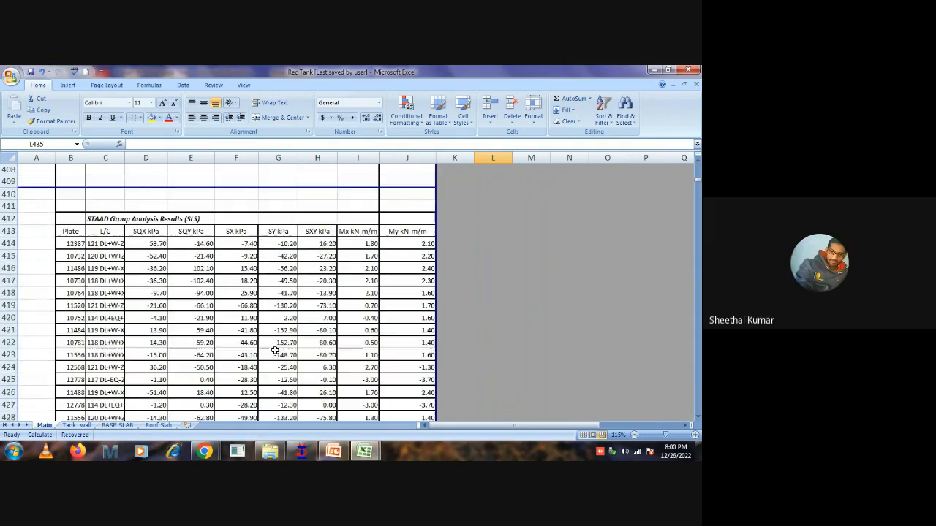
scroll(285, 333, up, 10)
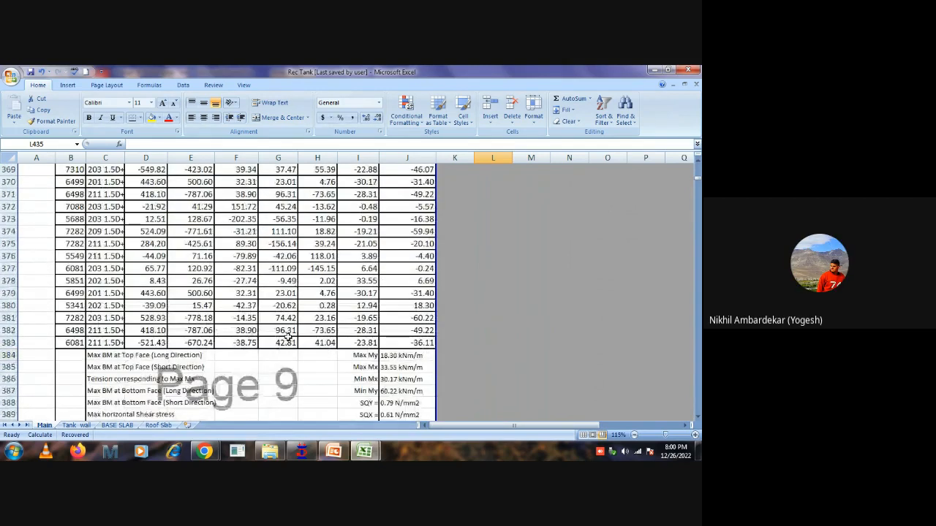
scroll(287, 335, down, 11)
scroll(288, 338, down, 4)
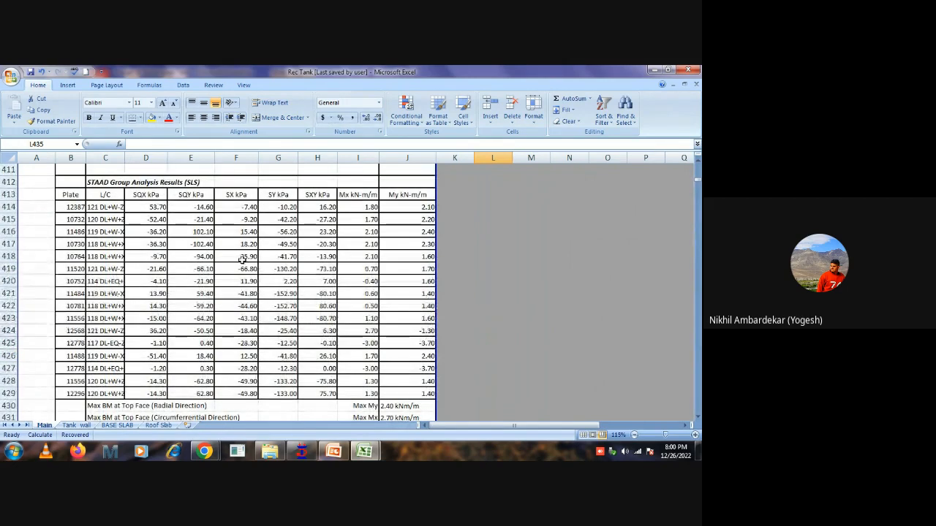
drag(110, 207, 388, 389)
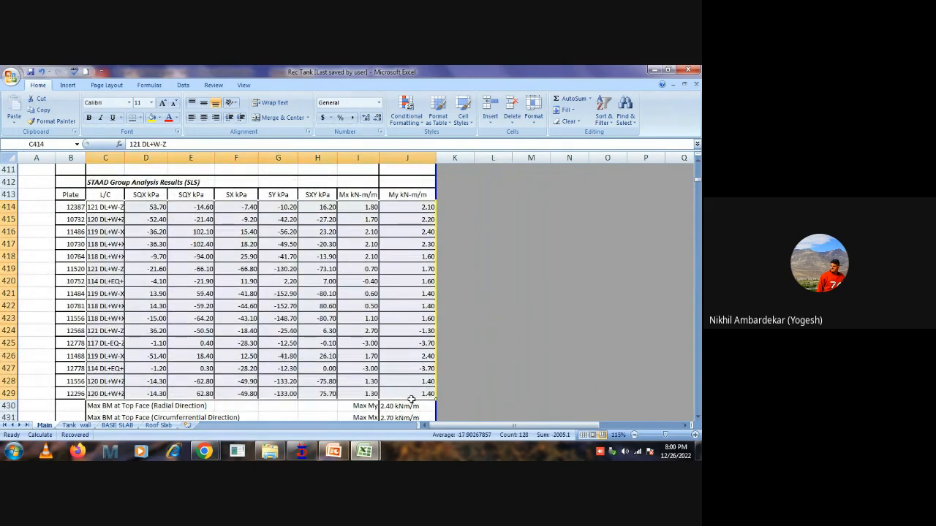
Check the base slab's provided reinforcement in D490:I493 and the sheet link of its max crack width in J537.
scroll(316, 285, down, 16)
scroll(317, 283, down, 7)
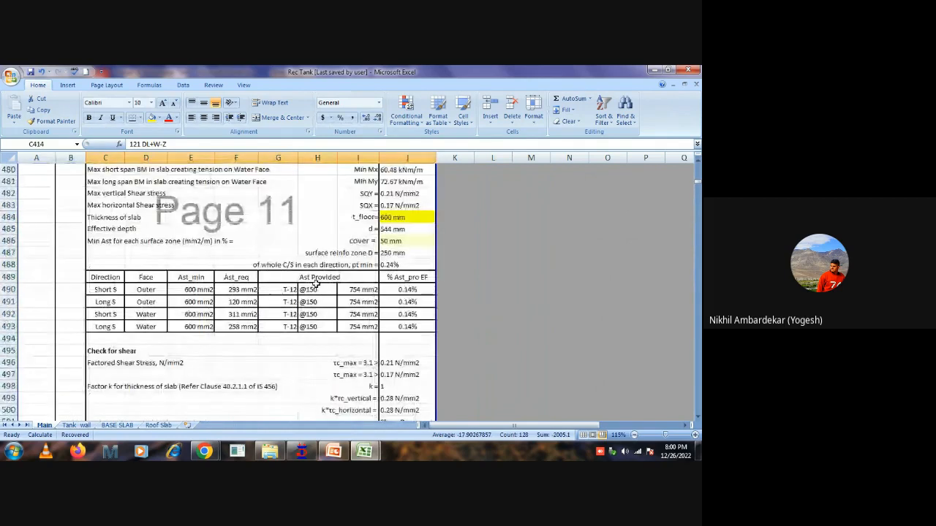
drag(145, 290, 370, 331)
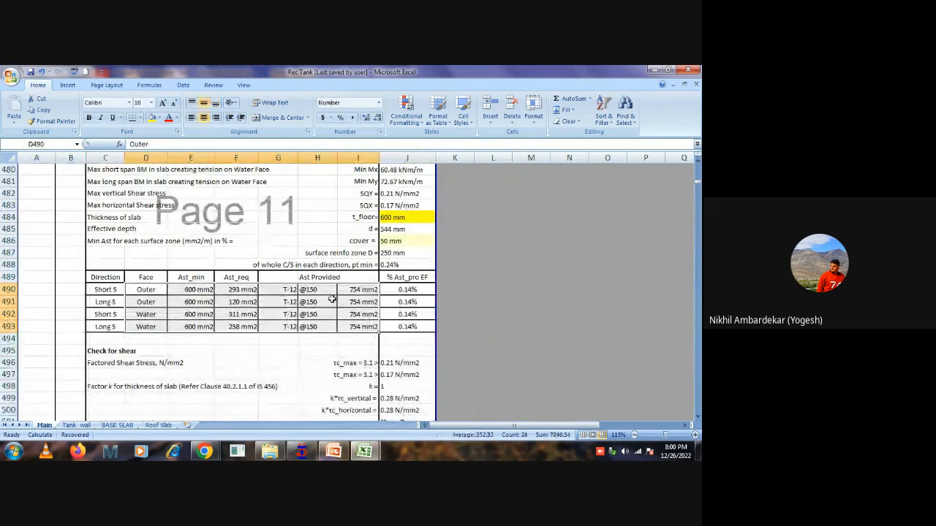
scroll(331, 300, down, 13)
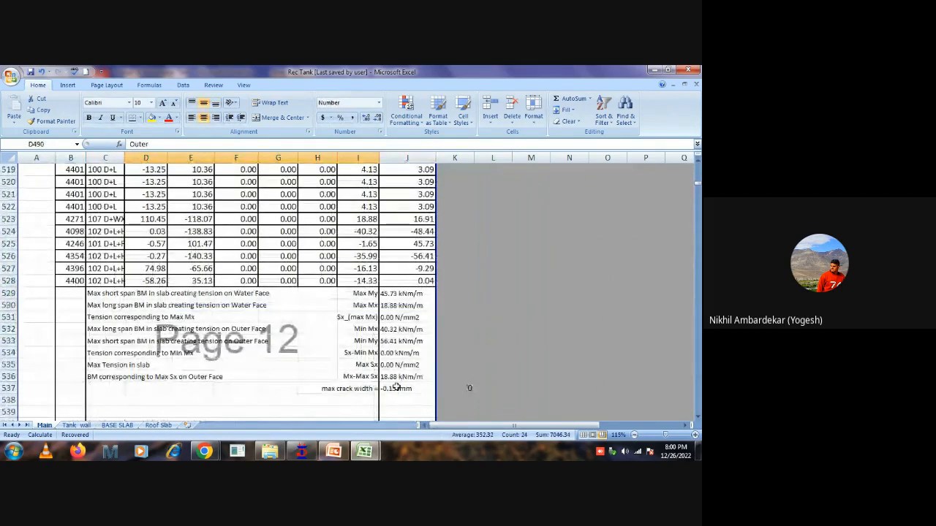
click(393, 388)
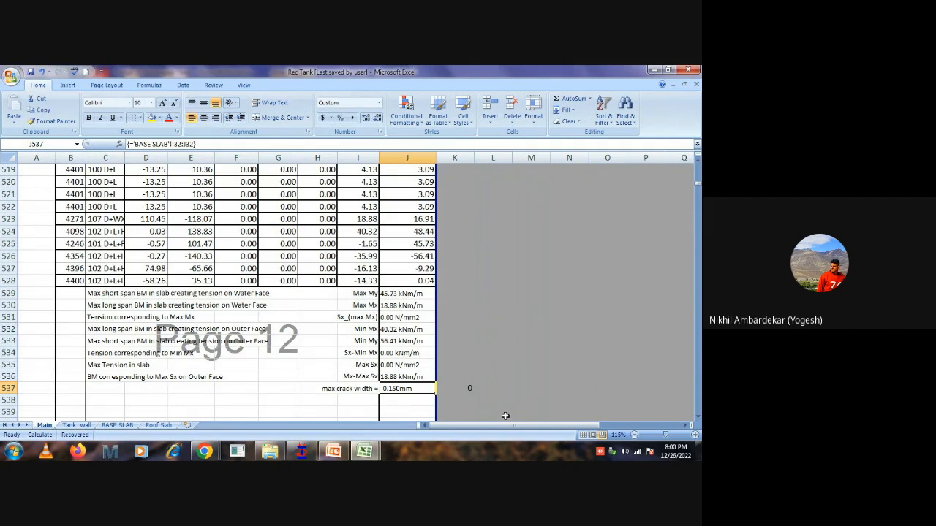
scroll(372, 343, up, 1)
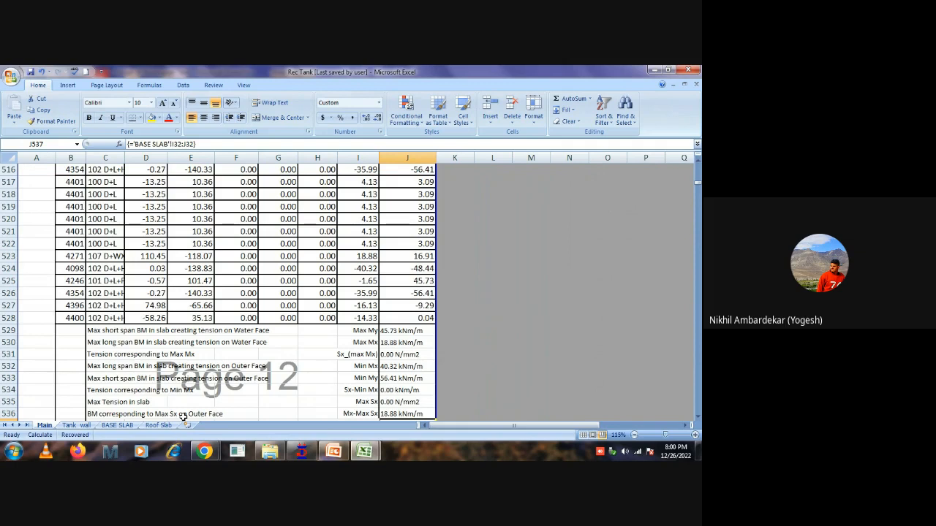
Switch to the PowerPoint presentation and highlight the Results Extractions item on the FEM Analysis of Tank slide.
click(332, 451)
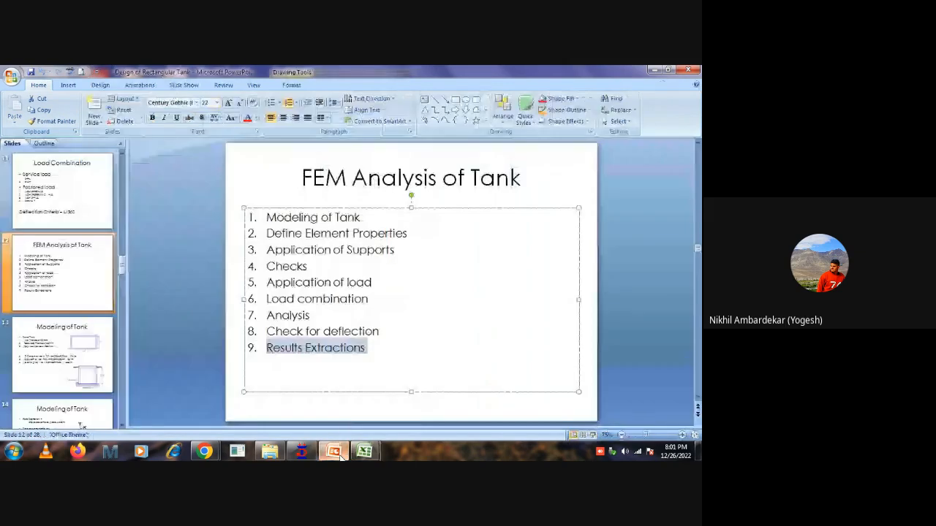
click(365, 388)
drag(370, 349, 267, 349)
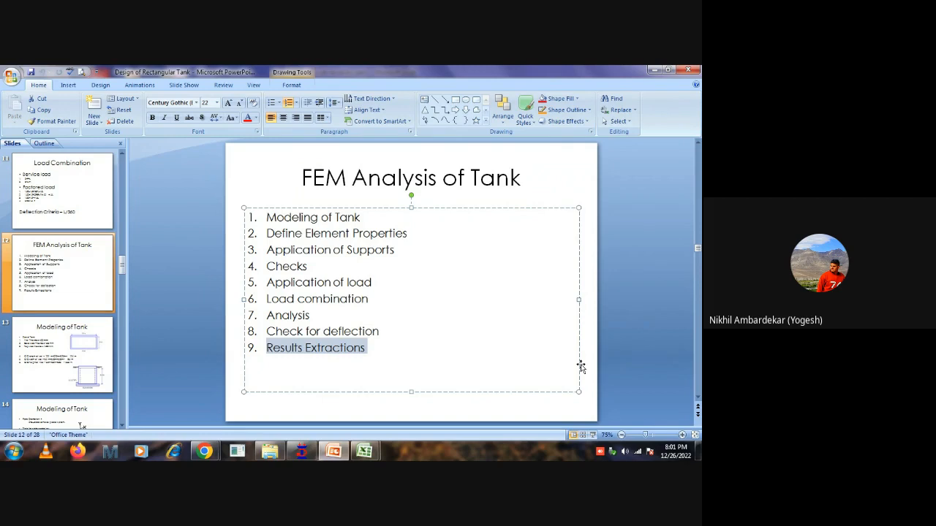
Return to the Rec Tank workbook in Excel and review the base slab's STAAD SLS results from row 513 to the moment summary.
click(364, 451)
click(421, 399)
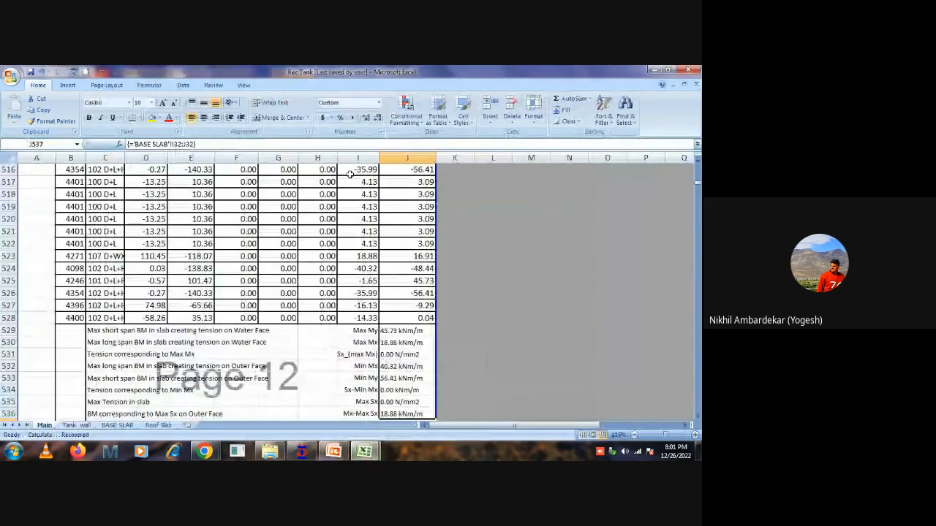
scroll(465, 274, up, 4)
scroll(465, 274, down, 2)
click(468, 280)
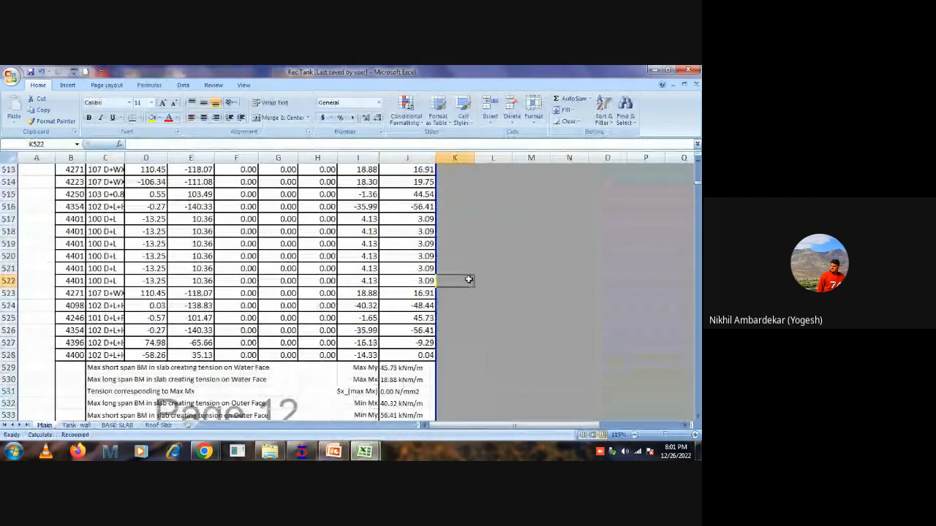
scroll(468, 279, up, 3)
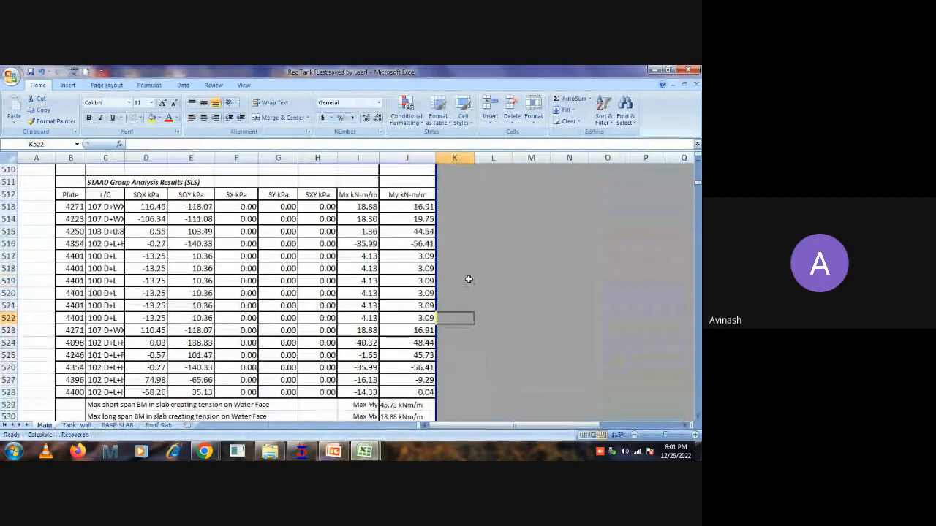
scroll(468, 279, down, 3)
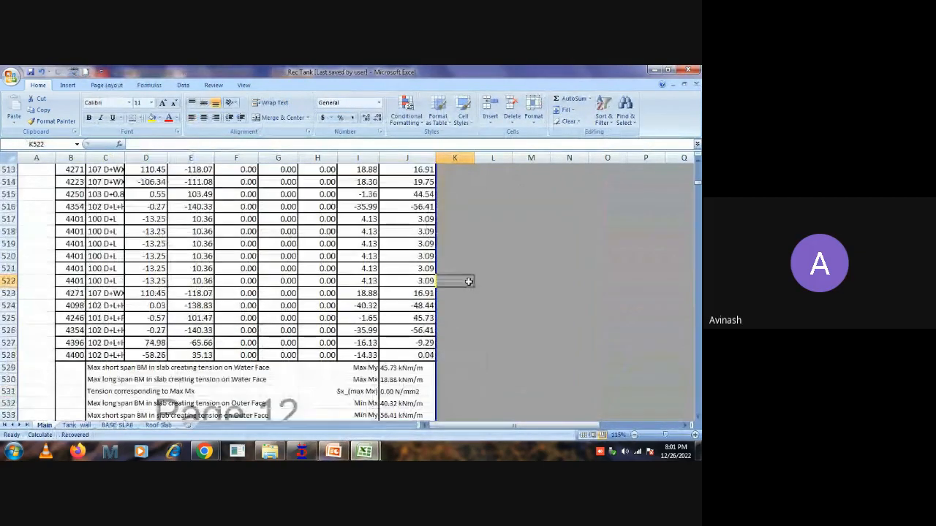
Switch to STAAD.Pro, return the tank model from postprocessing to modeling mode, and clear the plate selection.
click(301, 451)
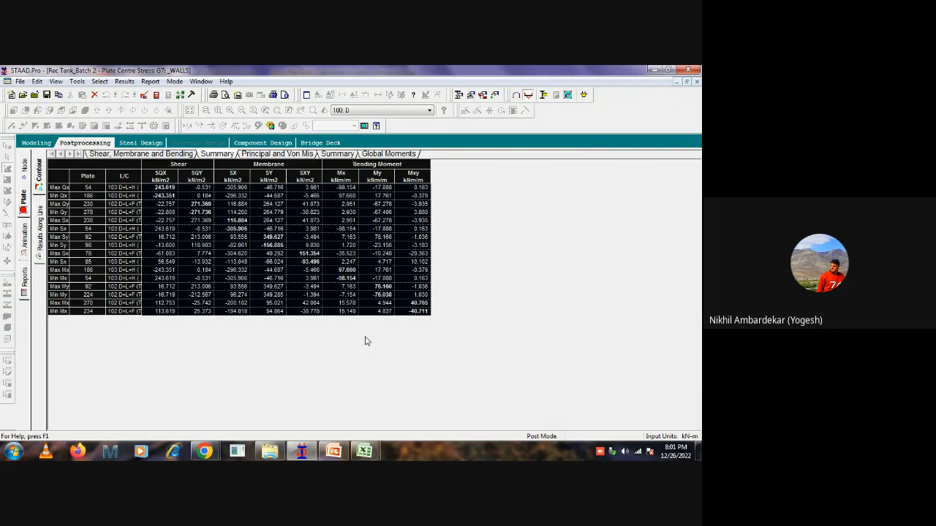
click(36, 142)
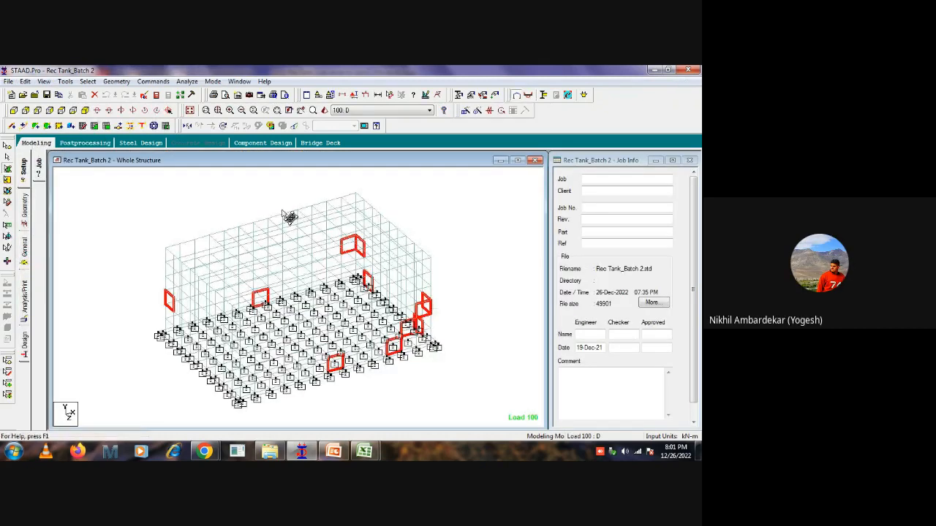
click(173, 212)
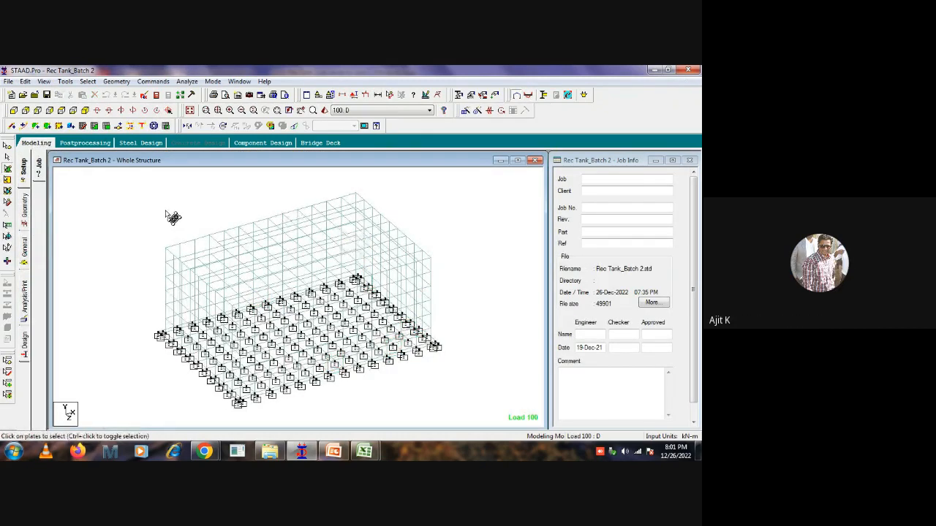
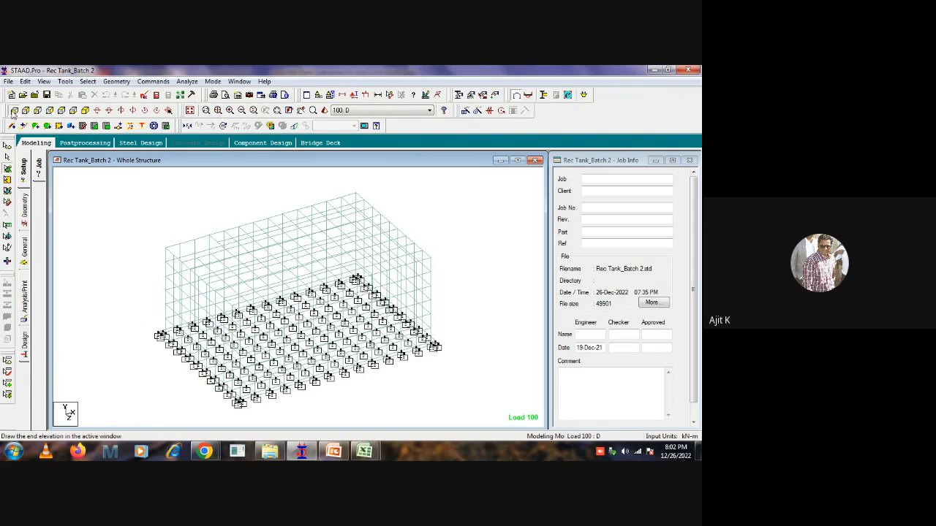
Isolate the end wall's plates and the adjoining base strip from the front elevation in the active view window.
click(13, 111)
drag(93, 402, 122, 205)
right_click(176, 186)
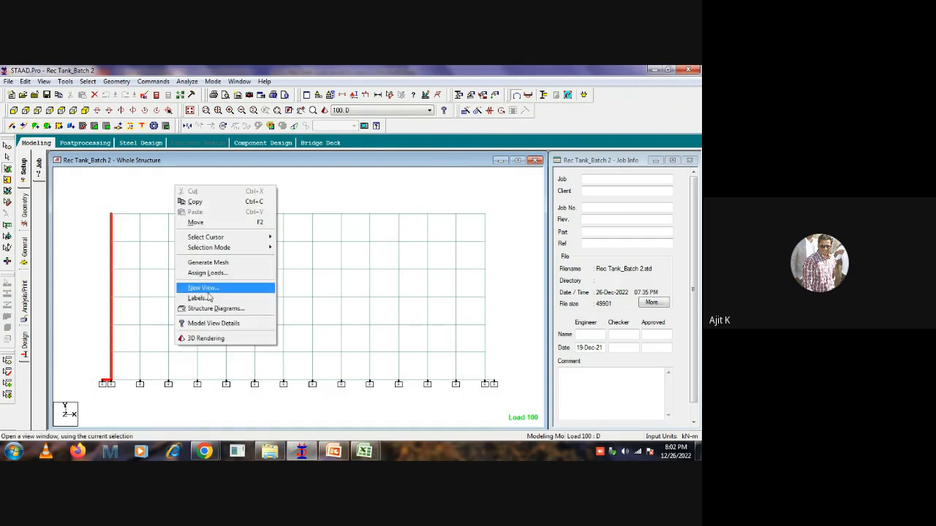
click(207, 293)
click(413, 246)
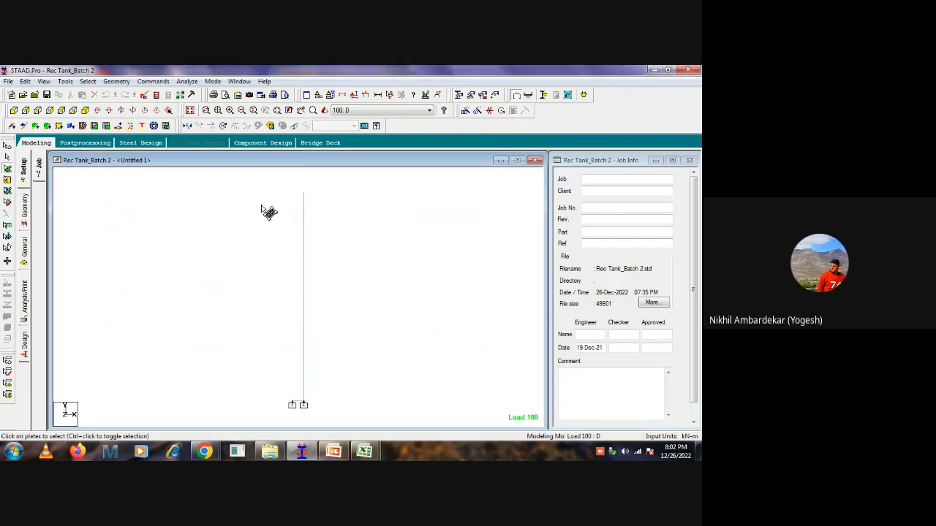
Narrow the active view to the end wall's plates only and show them in isometric.
drag(302, 413, 327, 213)
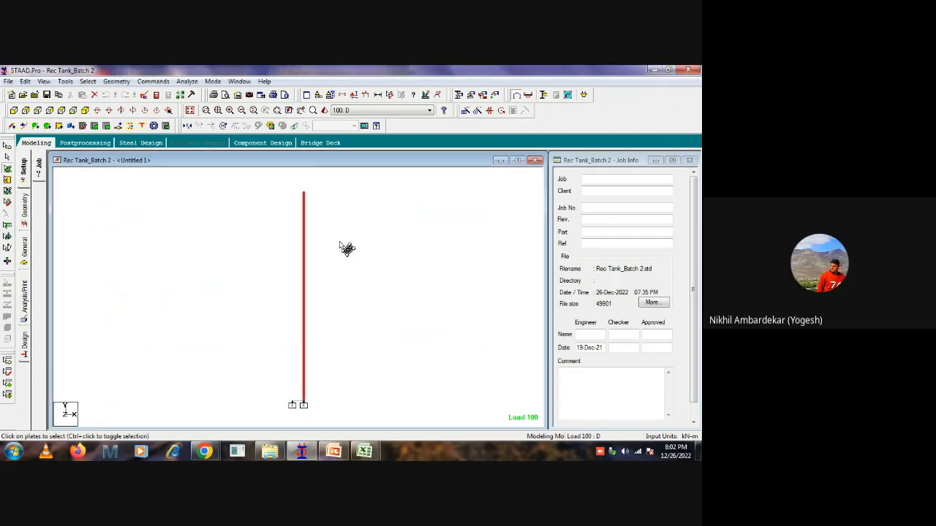
right_click(344, 247)
click(374, 351)
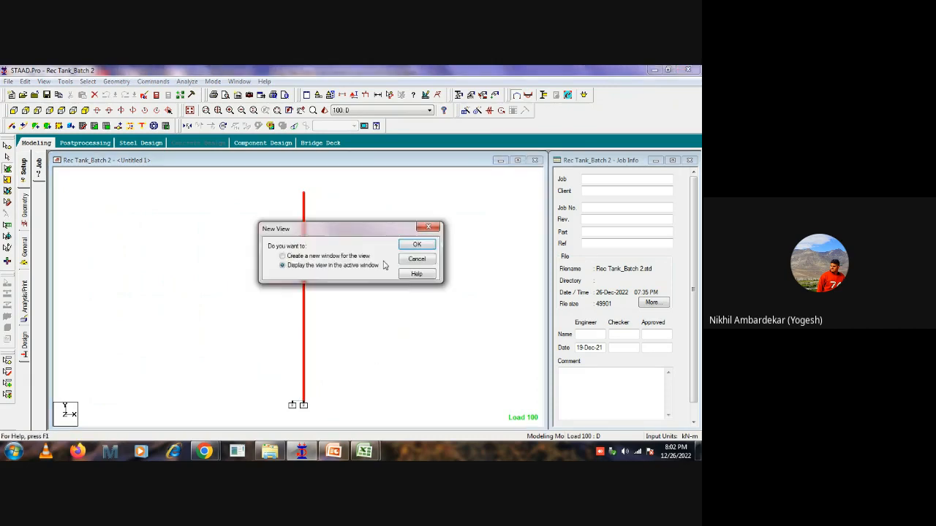
click(416, 244)
click(85, 111)
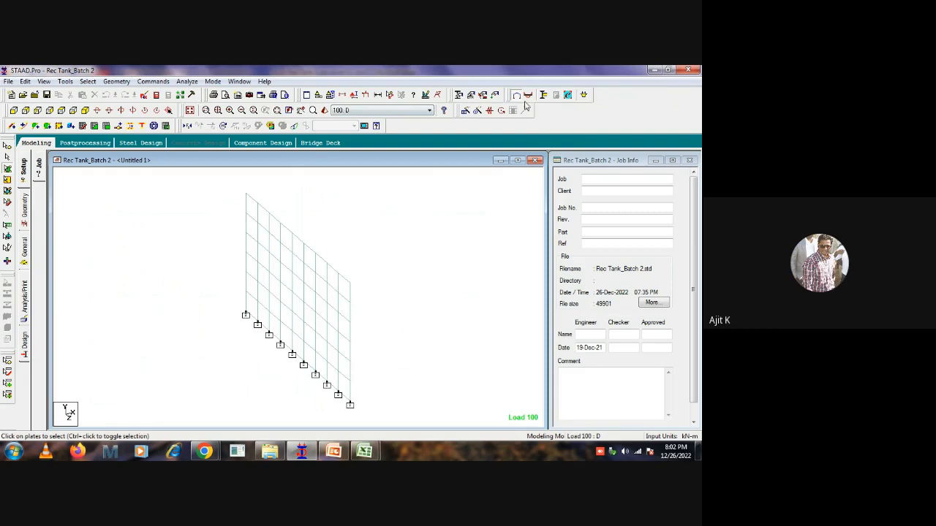
Examine load case 4: H's trapezoidal plate loads on the end wall in elevation and isometric views.
click(496, 96)
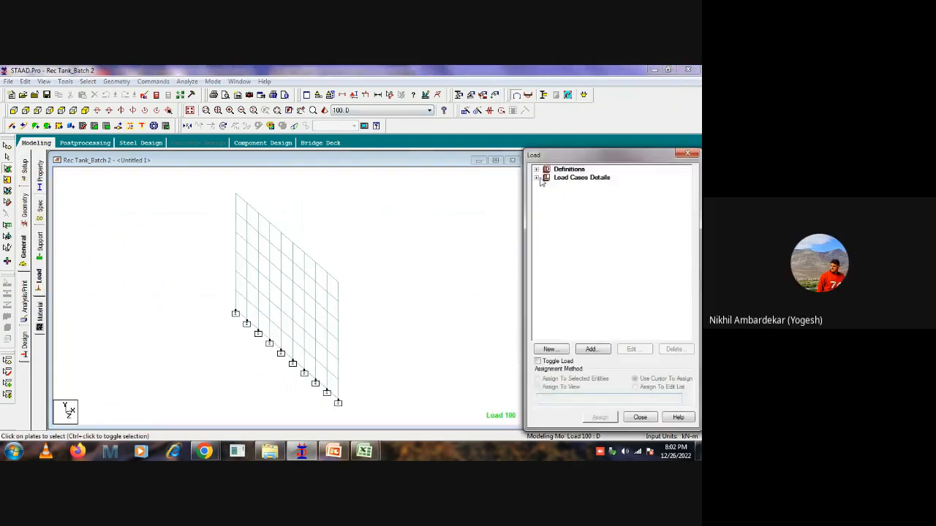
click(537, 178)
click(546, 212)
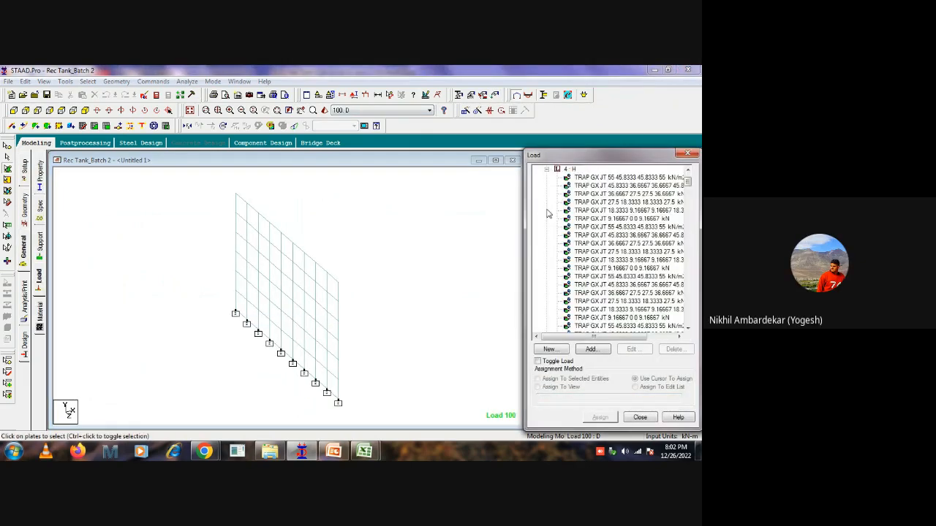
click(616, 262)
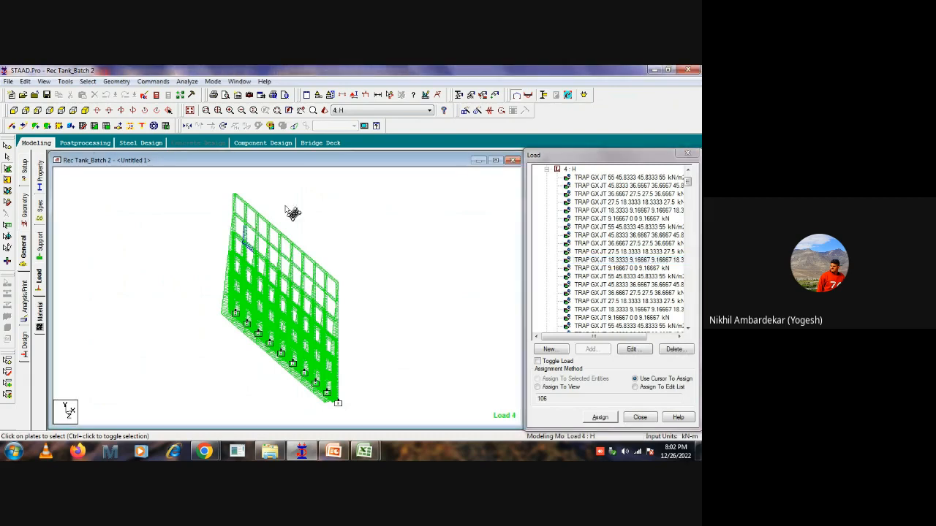
click(13, 111)
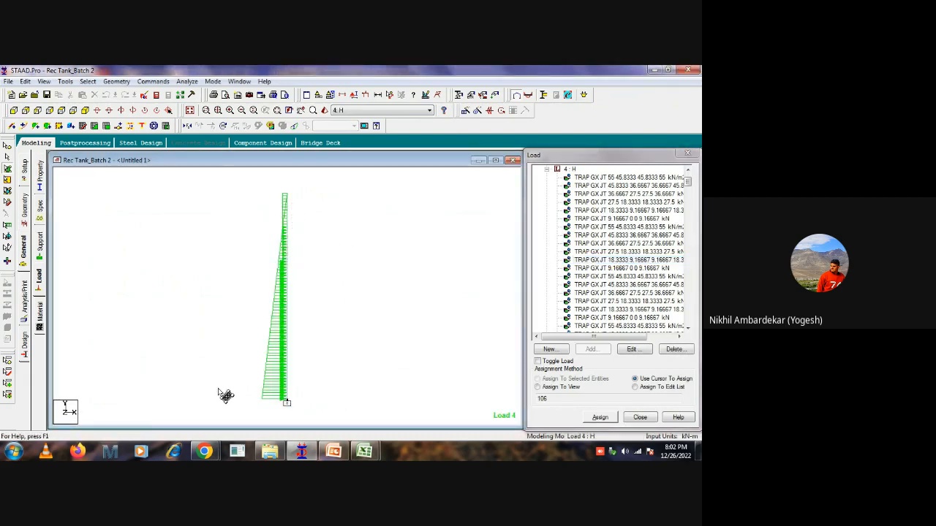
click(85, 110)
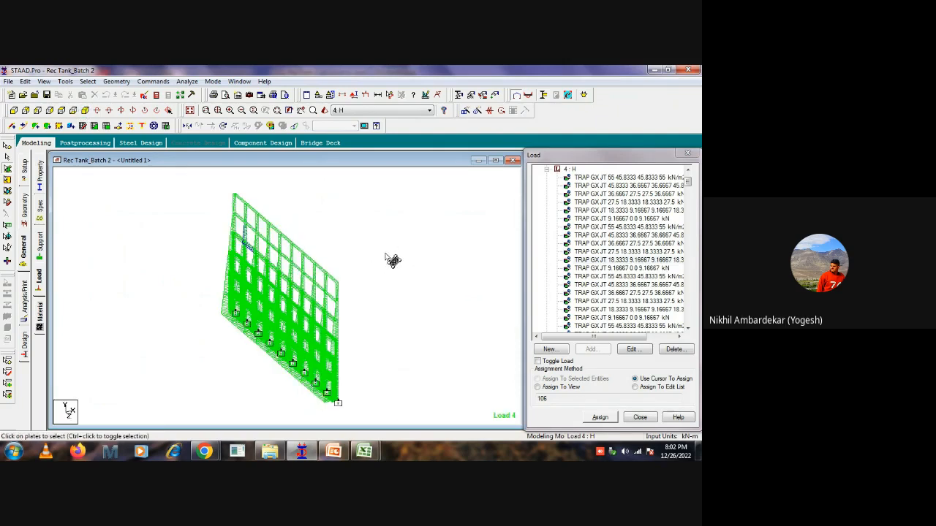
Inspect the settings of load case 4's first trapezoidal load, applied in GX to plate 96.
click(625, 210)
click(616, 177)
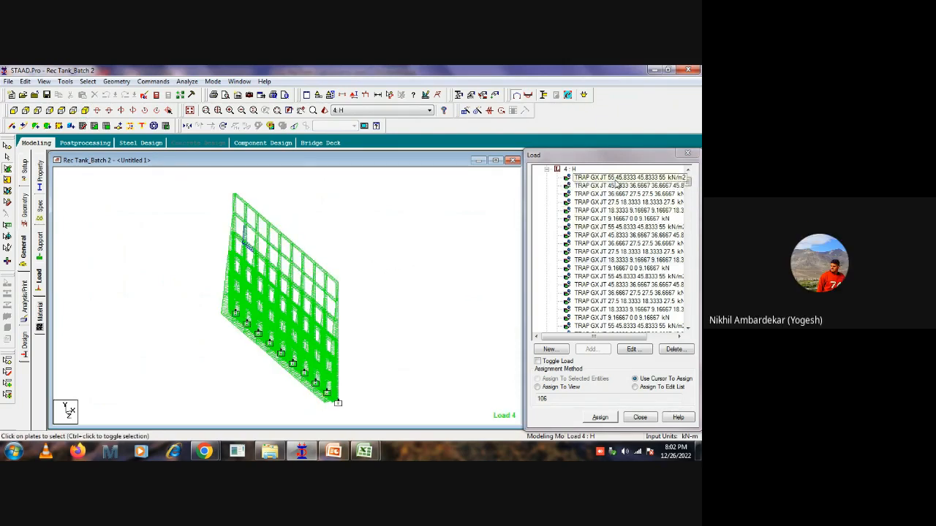
double_click(616, 179)
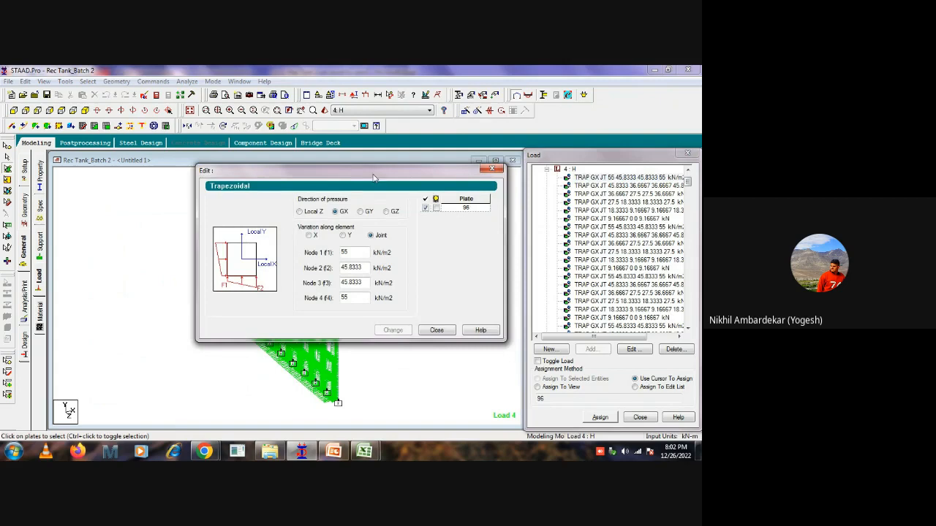
drag(375, 173, 577, 190)
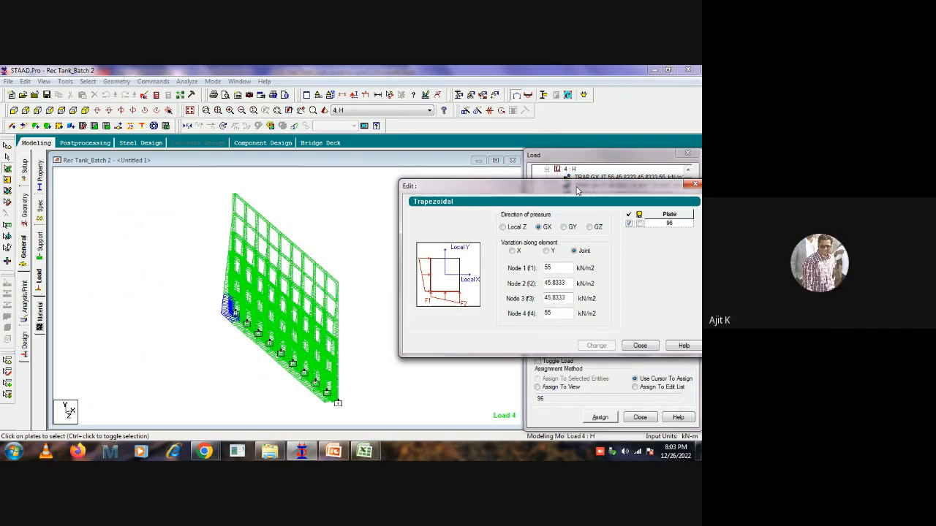
click(695, 184)
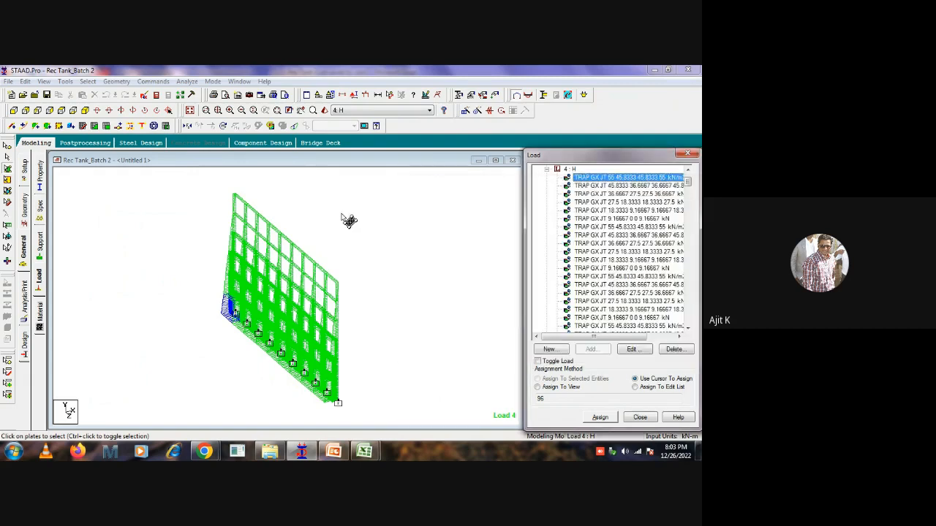
Try to set up a hydrostatic plate load in load case 4: H with all the end wall's plates selected.
click(569, 169)
click(591, 349)
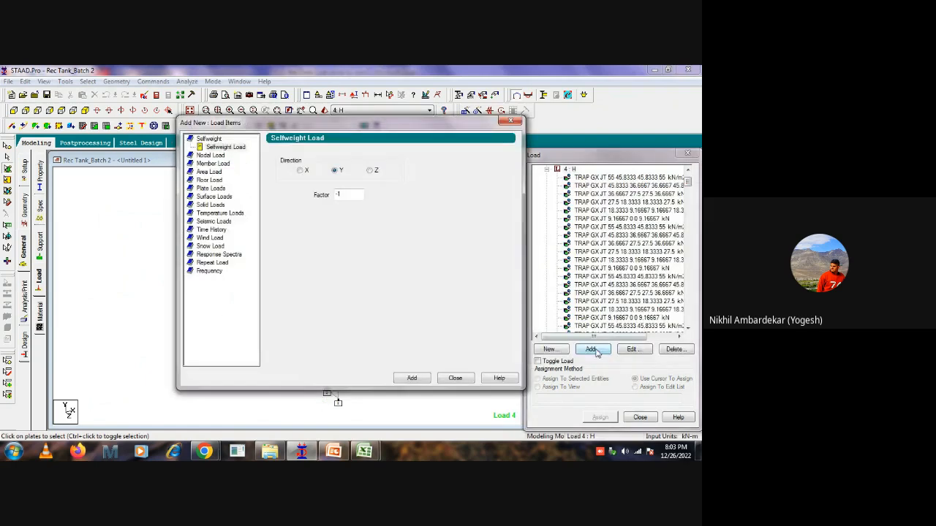
click(209, 188)
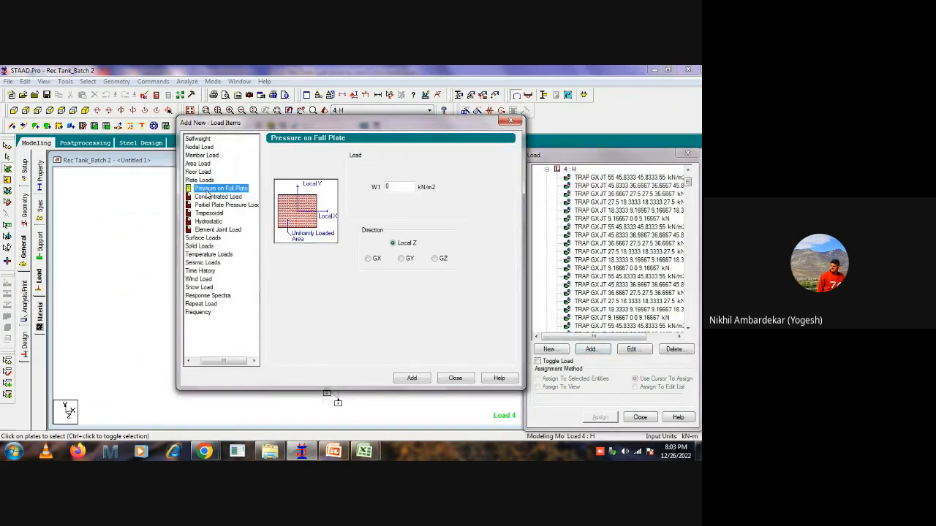
click(209, 222)
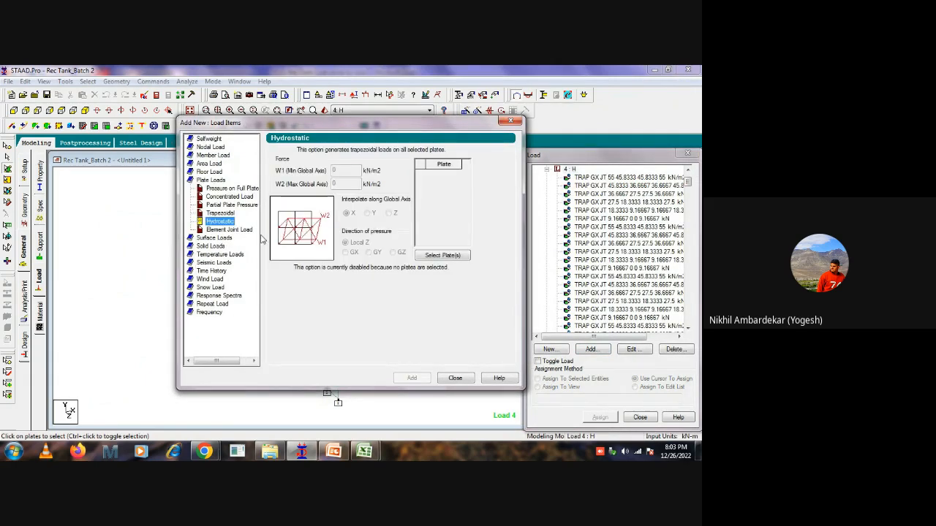
click(446, 253)
drag(218, 395, 395, 165)
click(351, 318)
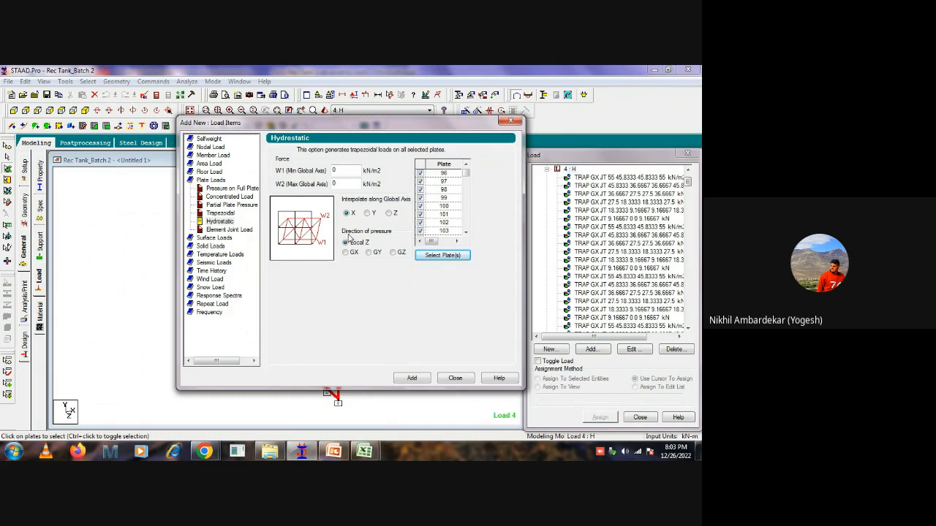
drag(400, 127, 597, 115)
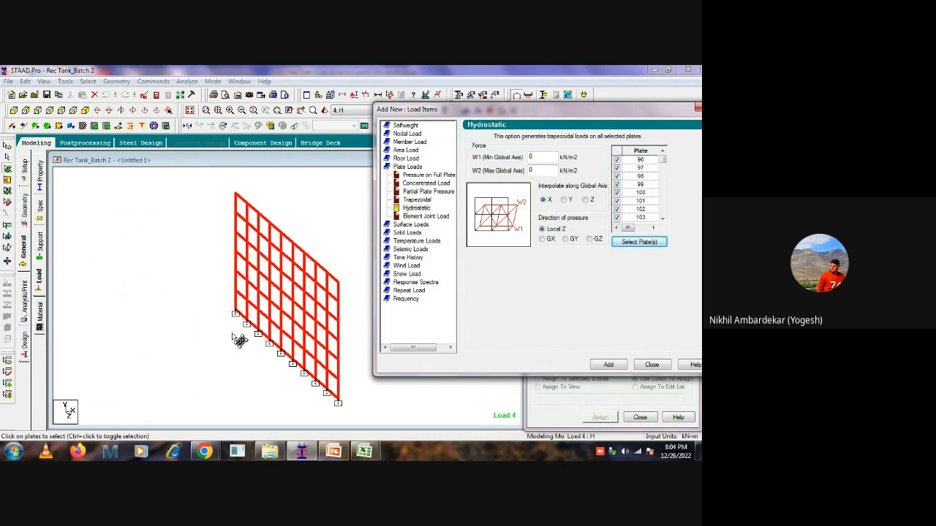
Open Paint and sketch a three-axis diagram in pencil with arrows labelled X, Y and Z.
click(13, 452)
click(33, 112)
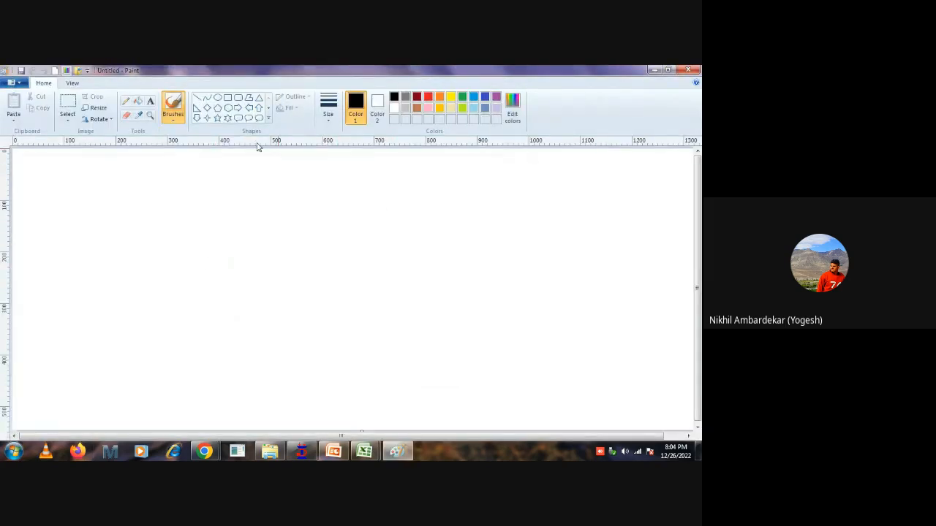
click(126, 101)
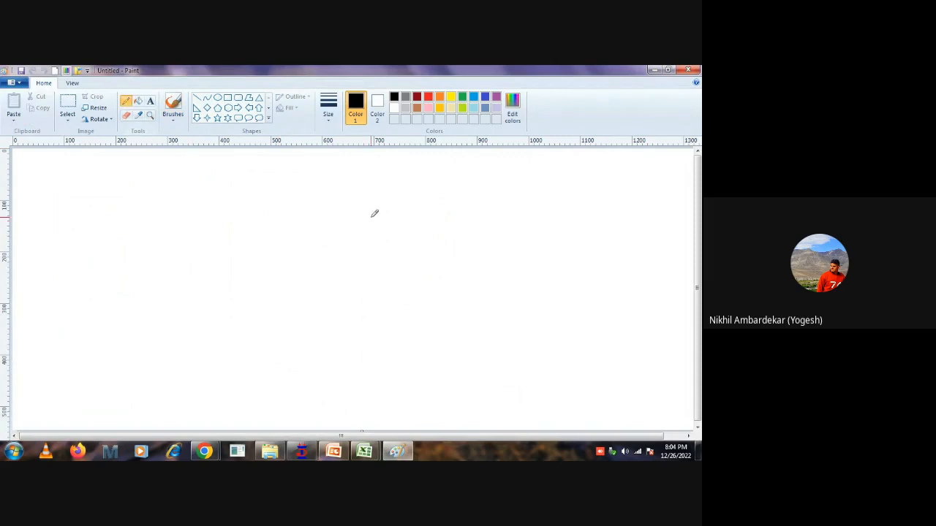
drag(368, 196, 368, 290)
mouse_move(368, 195)
mouse_down()
mouse_move(357, 207)
mouse_move(376, 204)
mouse_move(391, 184)
mouse_move(386, 219)
mouse_up()
mouse_move(369, 291)
mouse_down()
mouse_move(527, 283)
mouse_move(564, 294)
mouse_move(549, 304)
mouse_up()
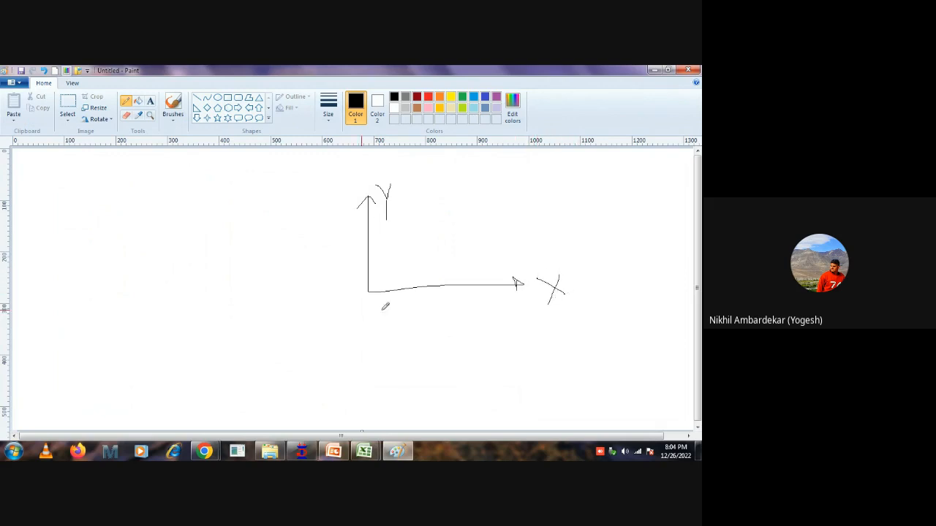
mouse_move(368, 292)
mouse_down()
mouse_move(321, 391)
mouse_move(367, 386)
mouse_move(384, 400)
mouse_up()
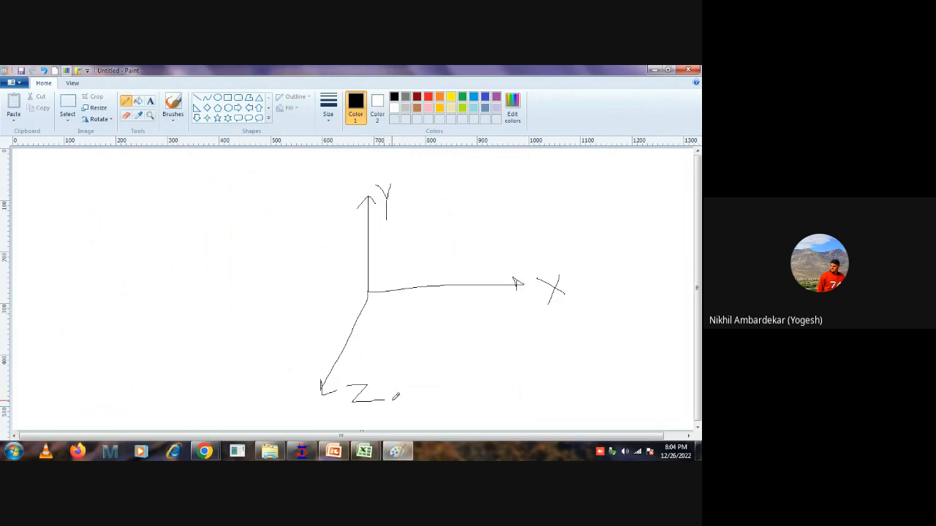
Sketch the wall section beside the axes with a triangular pressure diagram and a pressure arrow labelled X.
mouse_move(242, 221)
mouse_down()
mouse_move(243, 348)
mouse_move(230, 350)
mouse_move(237, 219)
mouse_move(189, 354)
mouse_up()
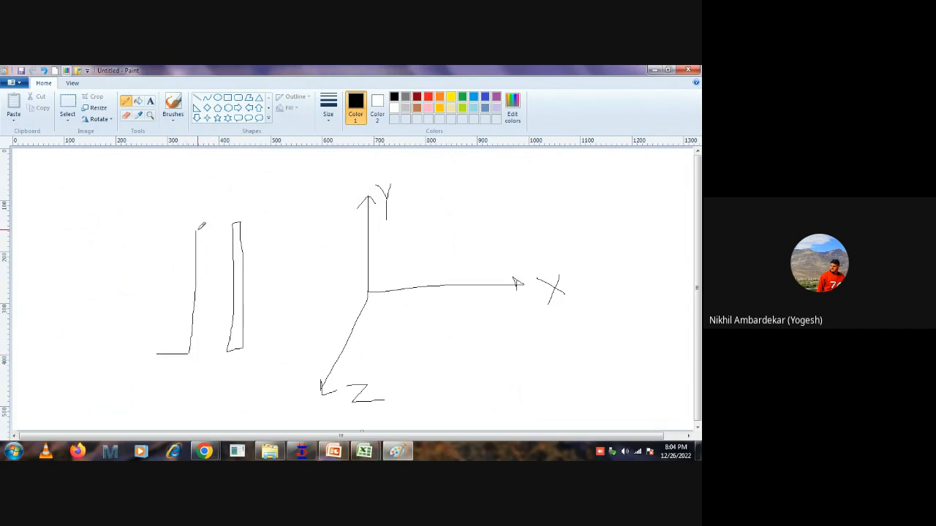
mouse_move(195, 231)
mouse_down()
mouse_move(143, 359)
mouse_move(189, 353)
mouse_up()
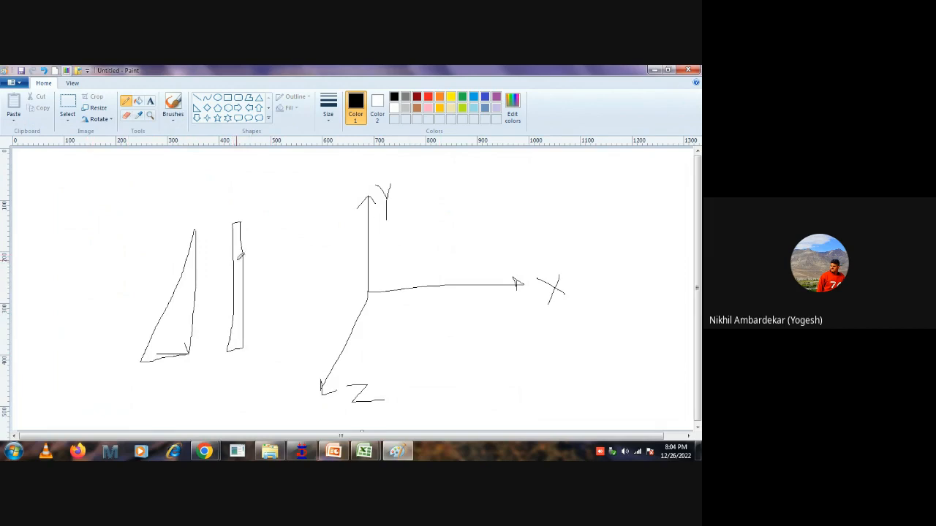
mouse_move(238, 263)
mouse_down()
mouse_move(305, 263)
mouse_move(297, 269)
mouse_up()
drag(299, 235, 277, 256)
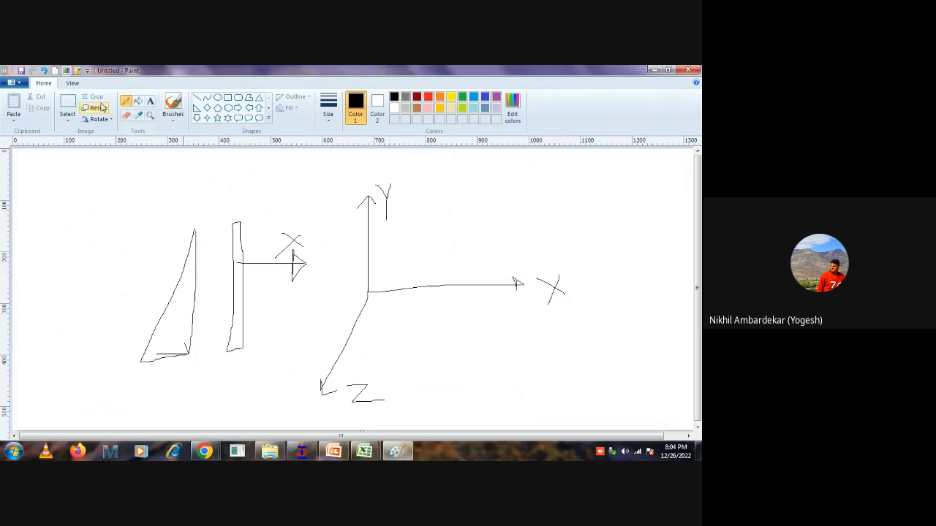
Relabel the horizontal axis as Z, the diagonal axis as X, and the wall's pressure arrow as Z.
mouse_move(542, 273)
mouse_down()
mouse_move(563, 286)
mouse_move(566, 277)
mouse_move(629, 291)
mouse_up()
mouse_move(348, 375)
mouse_down()
mouse_move(371, 399)
mouse_move(417, 406)
mouse_move(354, 408)
mouse_up()
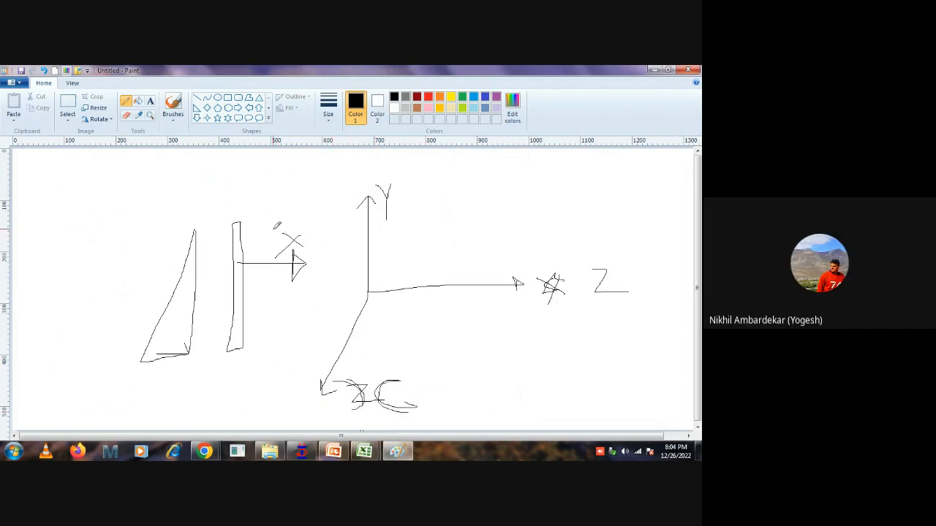
drag(273, 229, 322, 254)
mouse_move(272, 230)
mouse_down()
mouse_move(304, 237)
mouse_move(283, 257)
mouse_move(319, 254)
mouse_up()
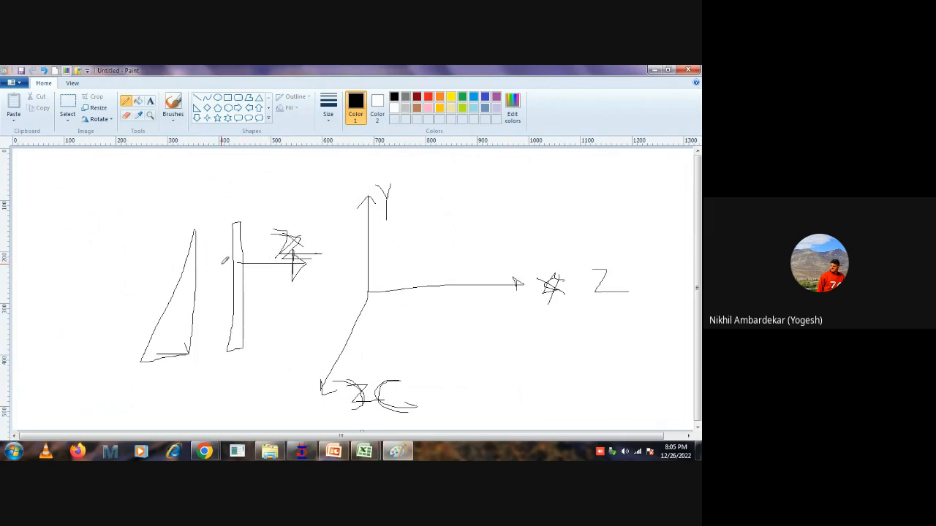
Emphasise the pressure arrow through the wall, circle the Y axis label, and retrace the vertical axis.
drag(220, 265, 274, 261)
mouse_move(398, 179)
mouse_down()
mouse_move(349, 232)
mouse_move(402, 176)
mouse_move(368, 249)
mouse_move(370, 296)
mouse_move(371, 188)
mouse_move(370, 284)
mouse_up()
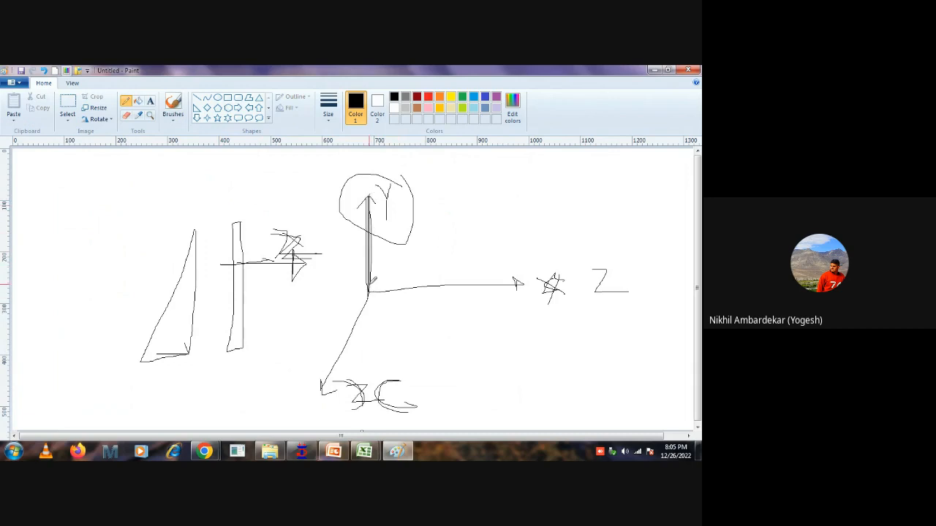
mouse_move(181, 261)
mouse_down()
mouse_move(278, 249)
mouse_move(267, 279)
mouse_move(276, 255)
mouse_up()
Return to STAAD.Pro, try interpolating the hydrostatic load along global Y, and abandon the load item.
click(301, 451)
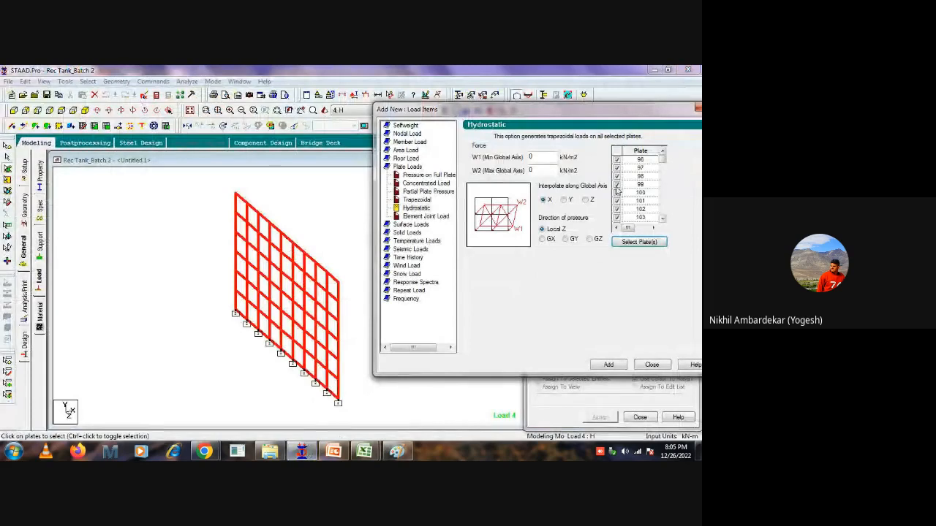
click(565, 200)
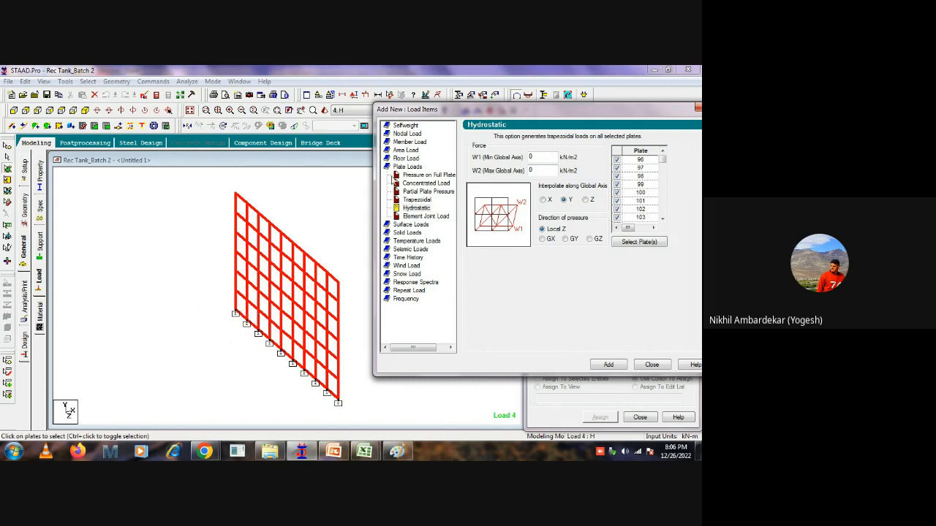
drag(537, 113, 512, 123)
drag(515, 183, 467, 184)
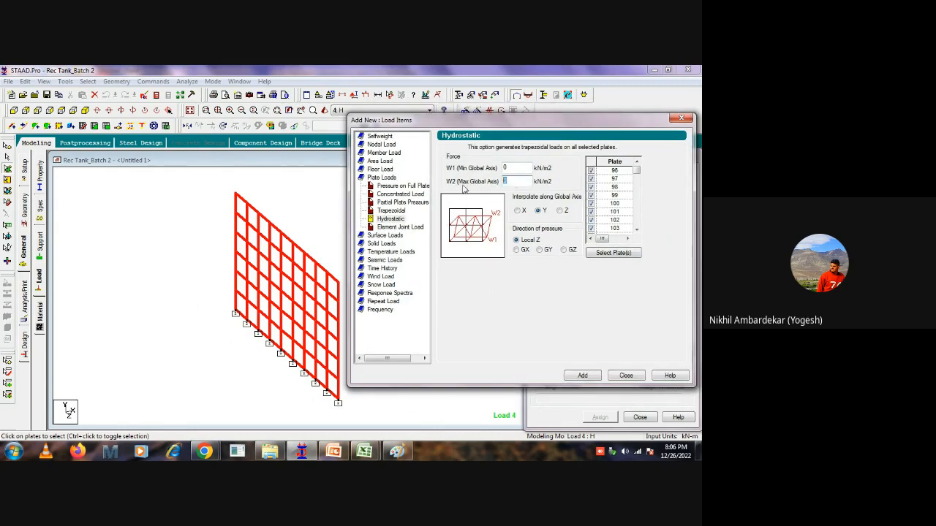
drag(560, 123, 563, 127)
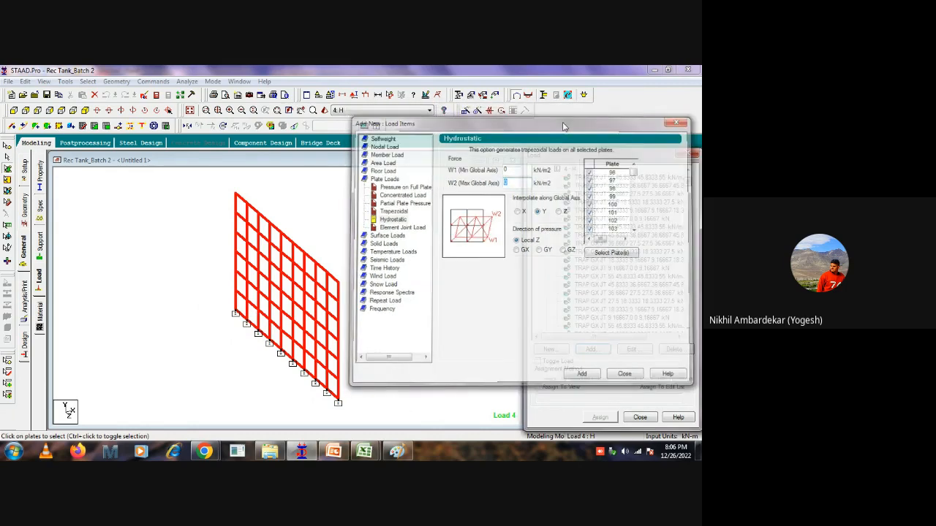
click(145, 222)
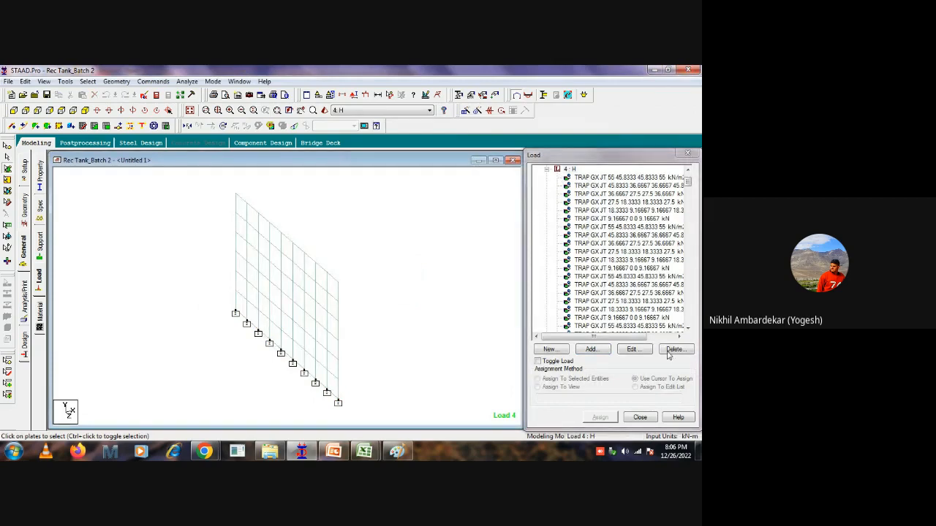
Add primary load case 6 titled "hhhhhhhhh" with loading type Soil, and accept deleting the old result files.
drag(688, 183, 688, 174)
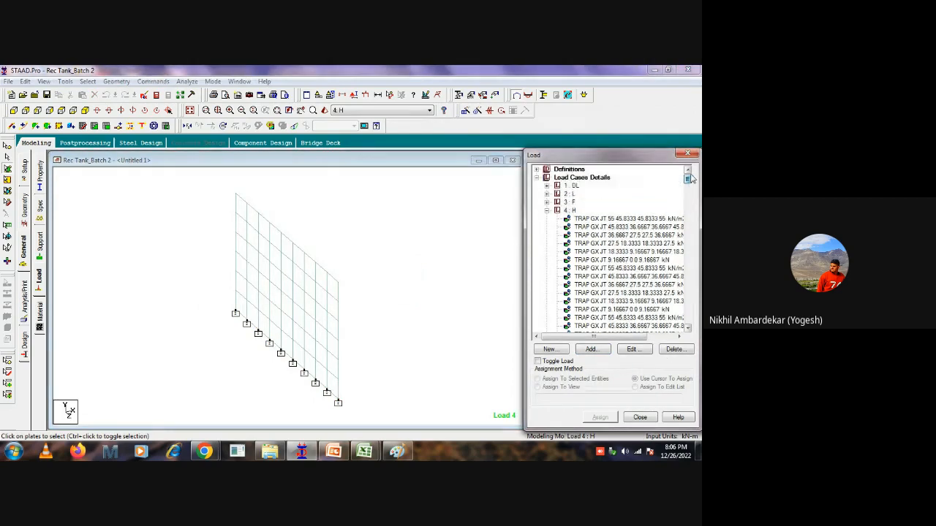
click(594, 180)
click(592, 349)
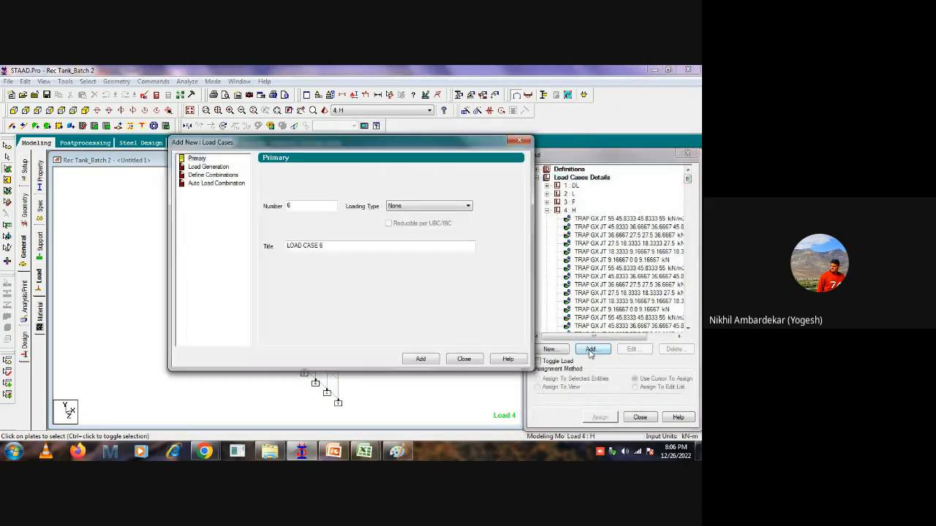
drag(341, 247, 239, 239)
text(h)
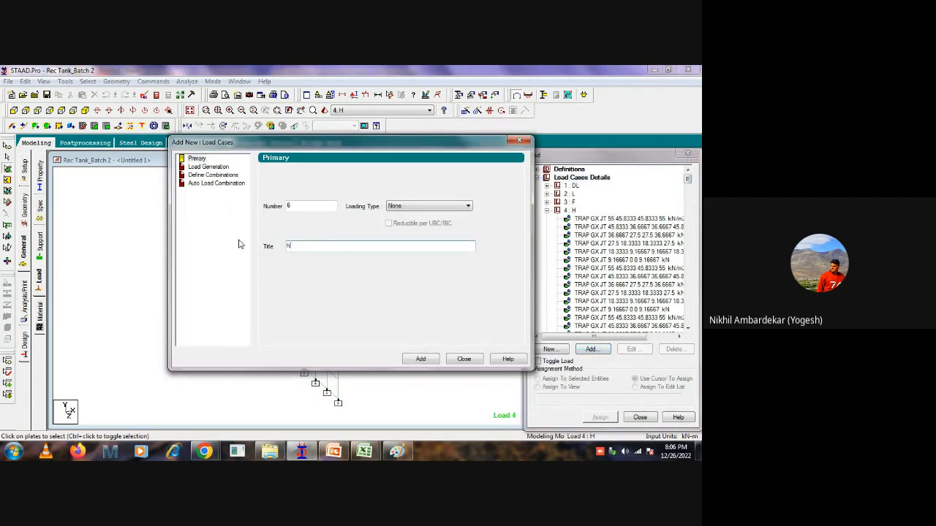
text(hhhhhhhh)
click(428, 206)
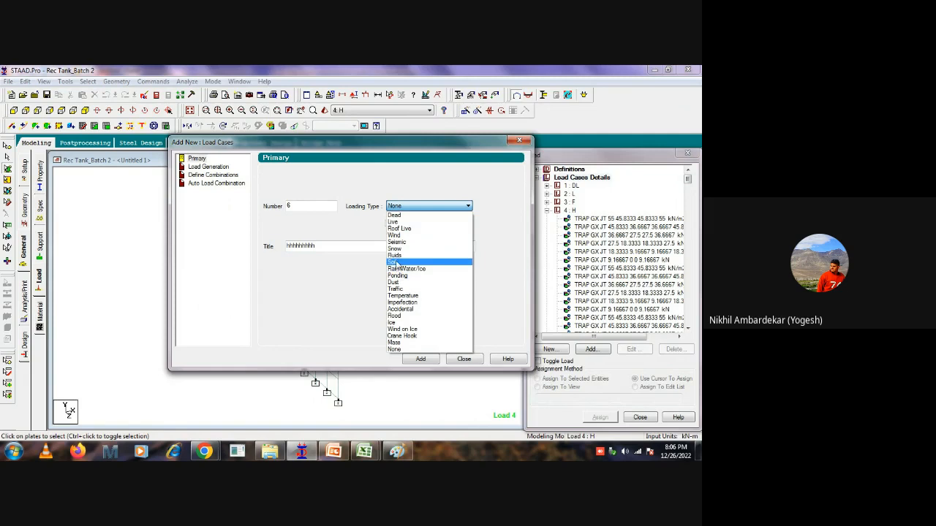
click(395, 262)
click(418, 359)
click(393, 285)
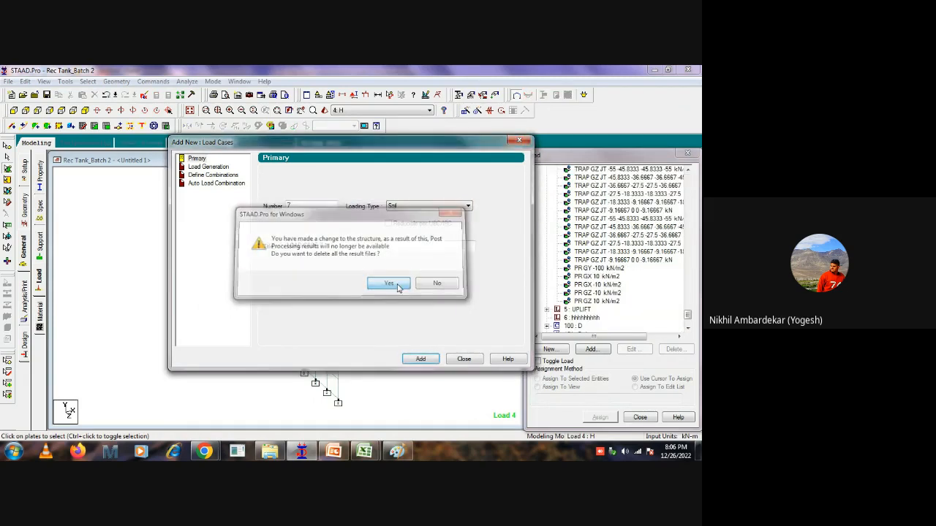
click(395, 285)
click(463, 360)
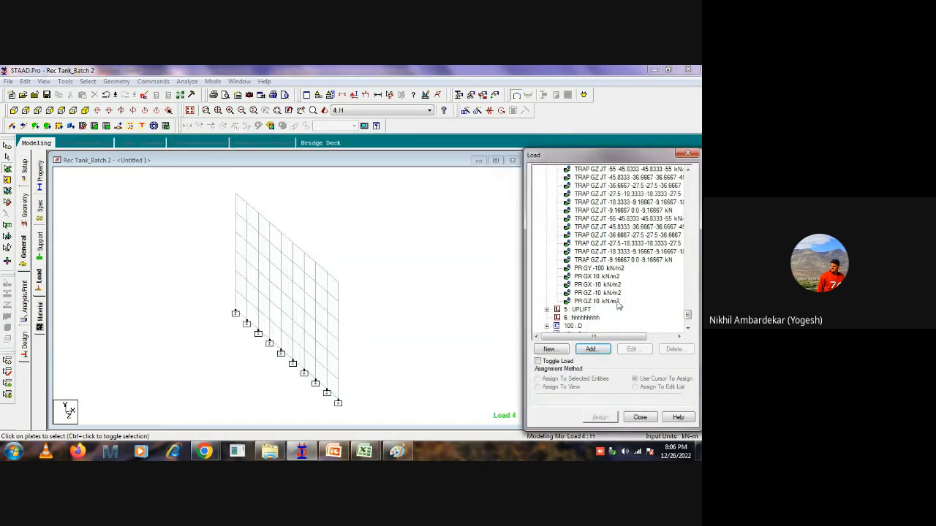
Start a hydrostatic plate load in load case 6 and select all plates of the end wall for it.
click(582, 317)
click(591, 350)
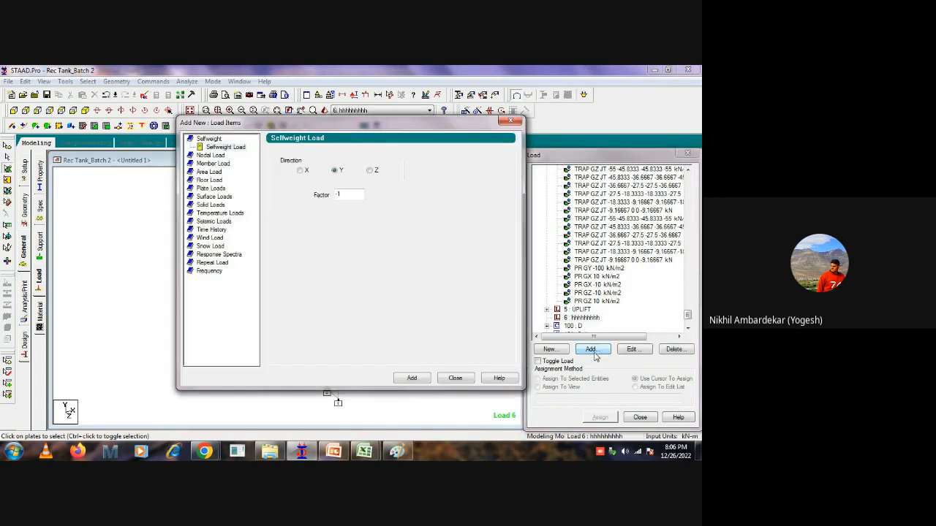
click(213, 188)
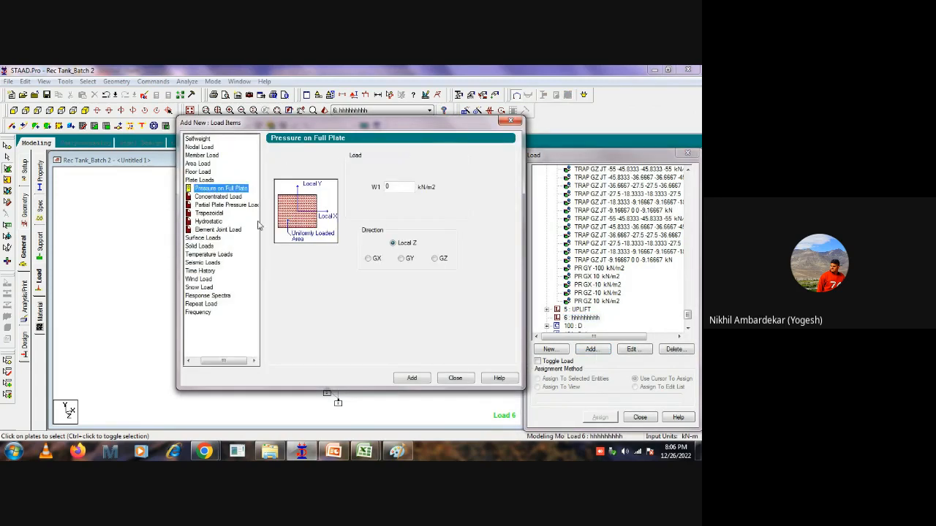
click(209, 221)
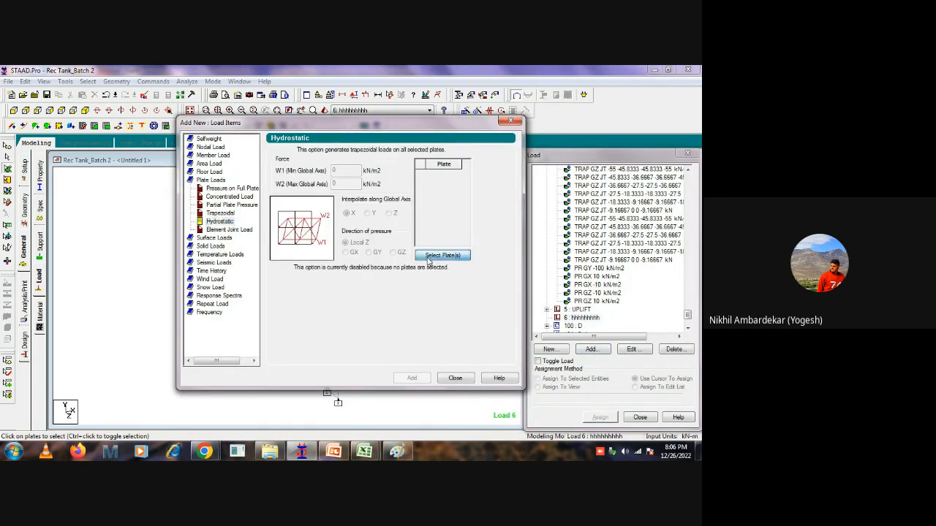
click(443, 257)
drag(358, 188, 441, 174)
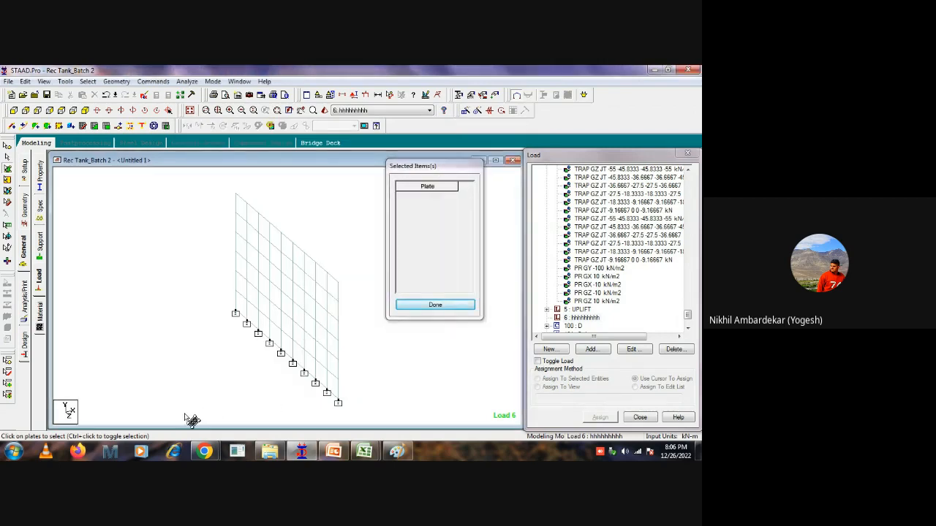
drag(189, 418, 388, 183)
click(436, 305)
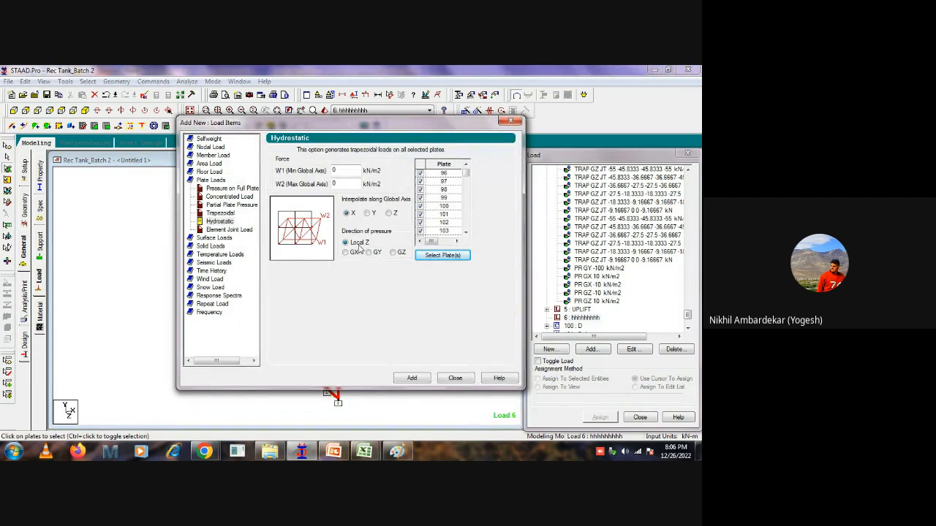
drag(355, 129, 496, 138)
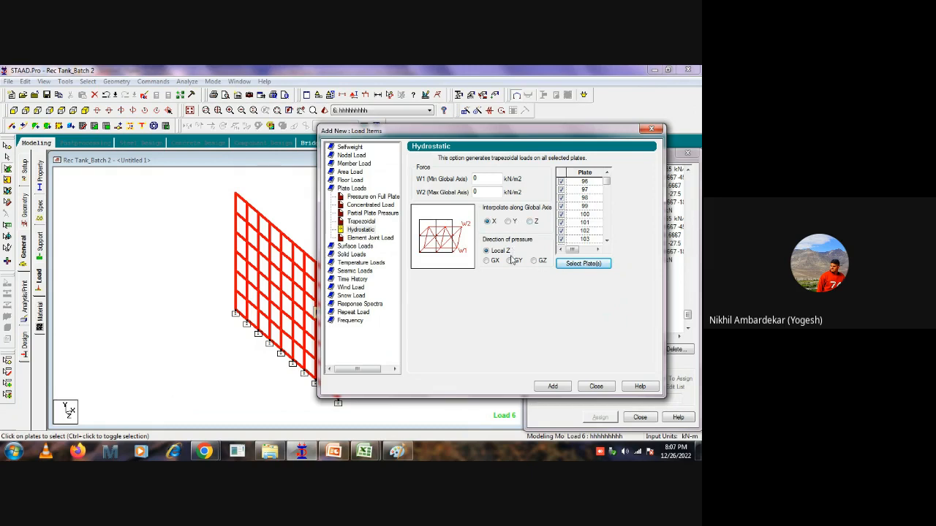
Set the hydrostatic load's W1 to 50 kN/m2 and try adding it interpolated along global X in the local Z direction.
double_click(480, 178)
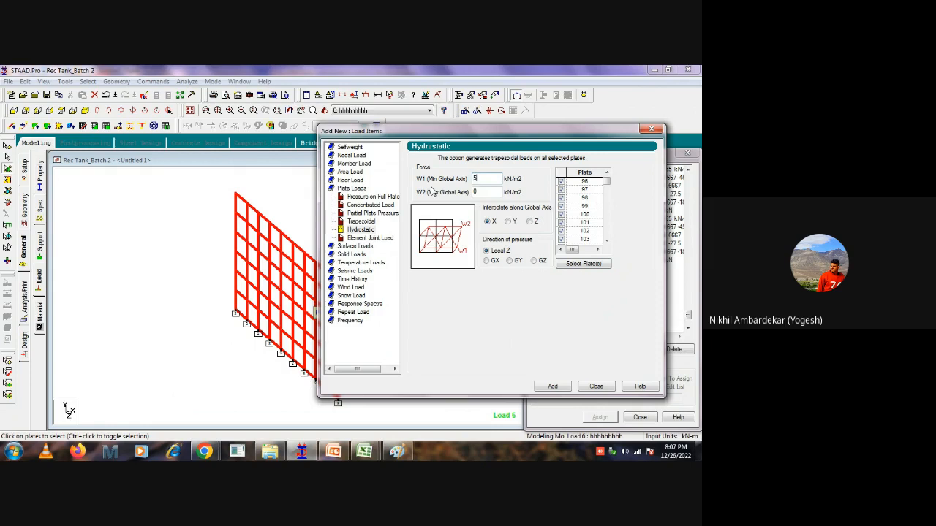
click(555, 390)
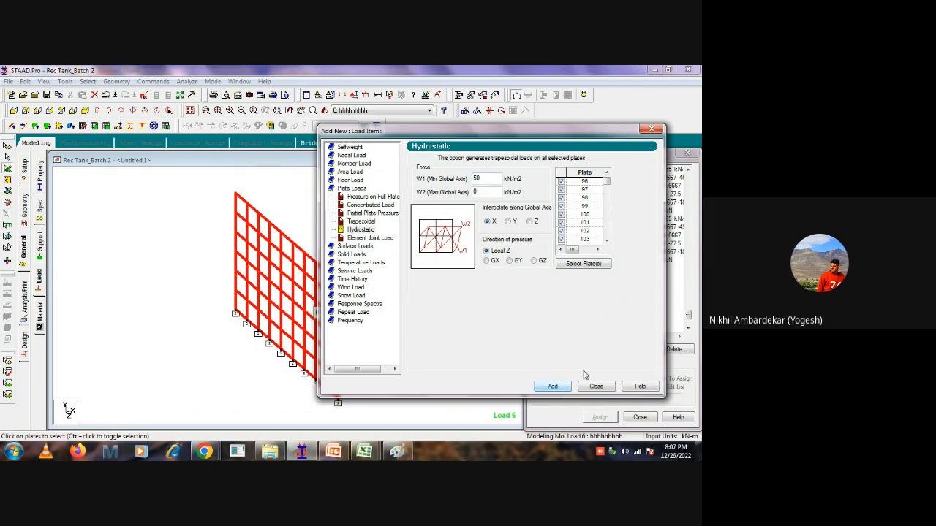
click(544, 388)
drag(507, 137, 265, 141)
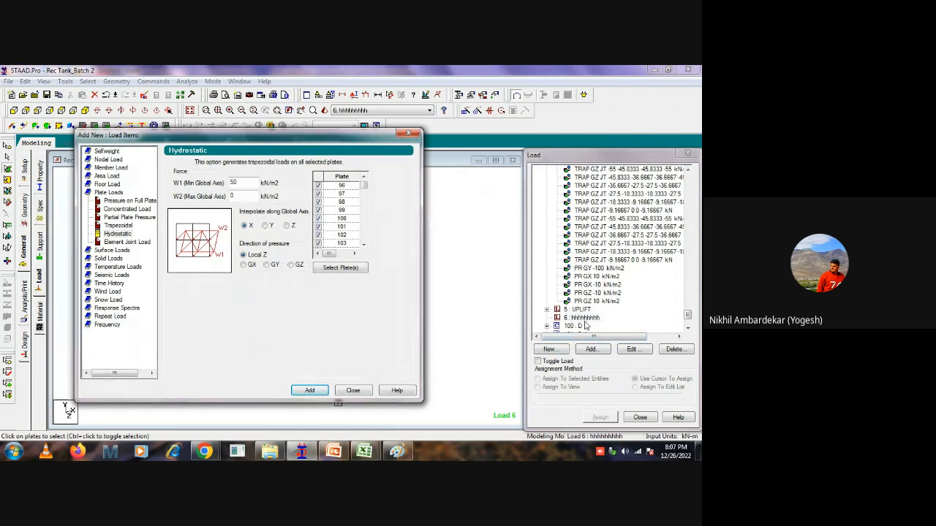
Try adding the hydrostatic load interpolated along global Z.
drag(284, 138, 566, 143)
click(572, 229)
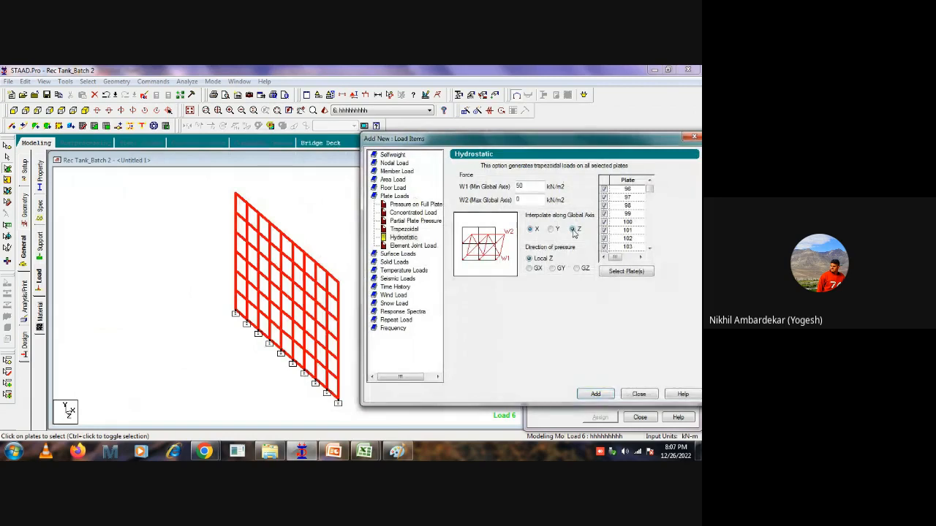
click(594, 394)
Switch to Paint and sketch a second triangular pressure diagram with a set of three axis arrows beside it.
mouse_move(335, 451)
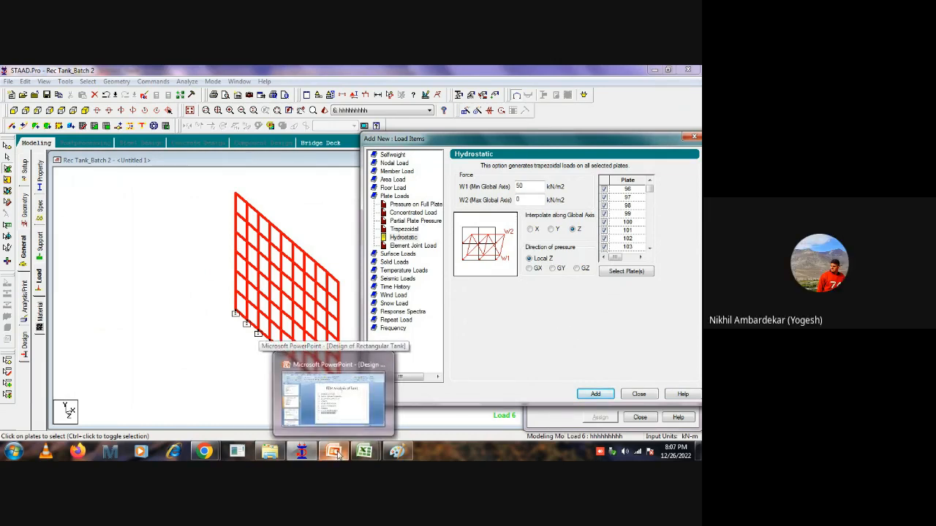
click(335, 452)
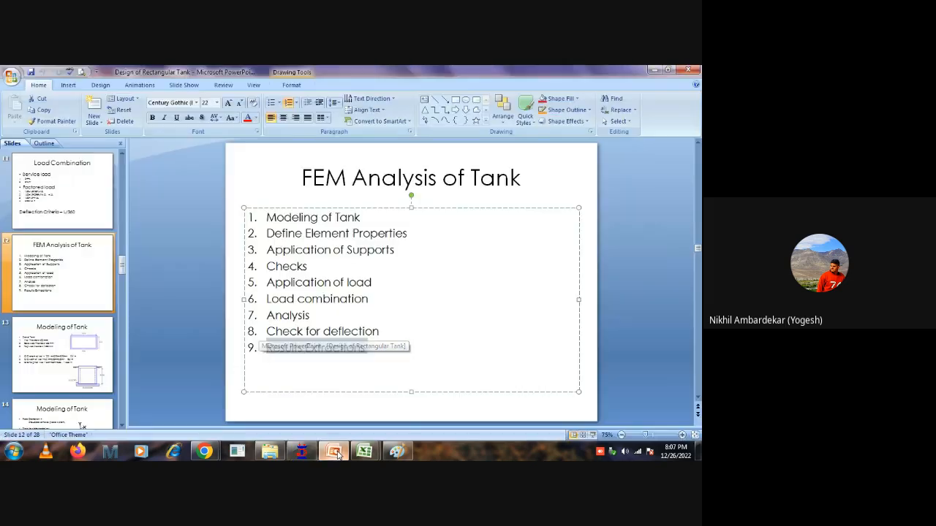
click(397, 452)
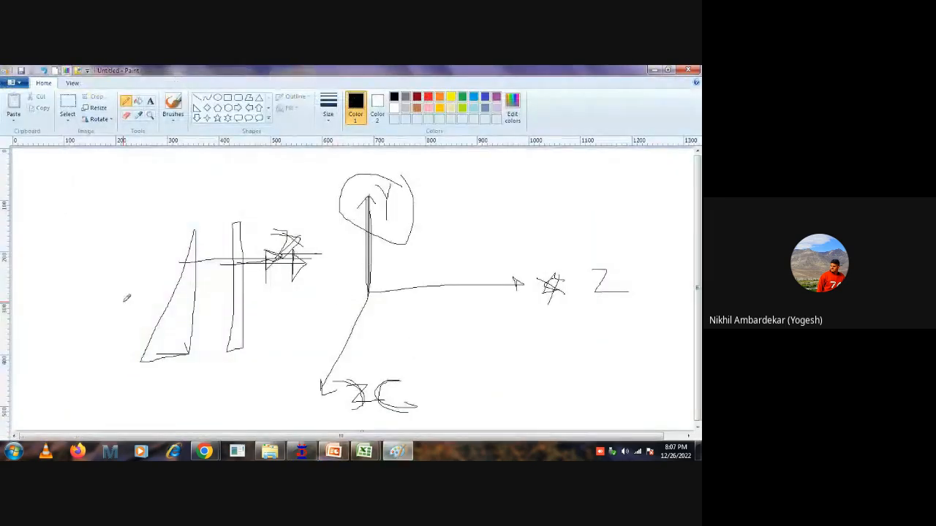
drag(133, 174, 134, 269)
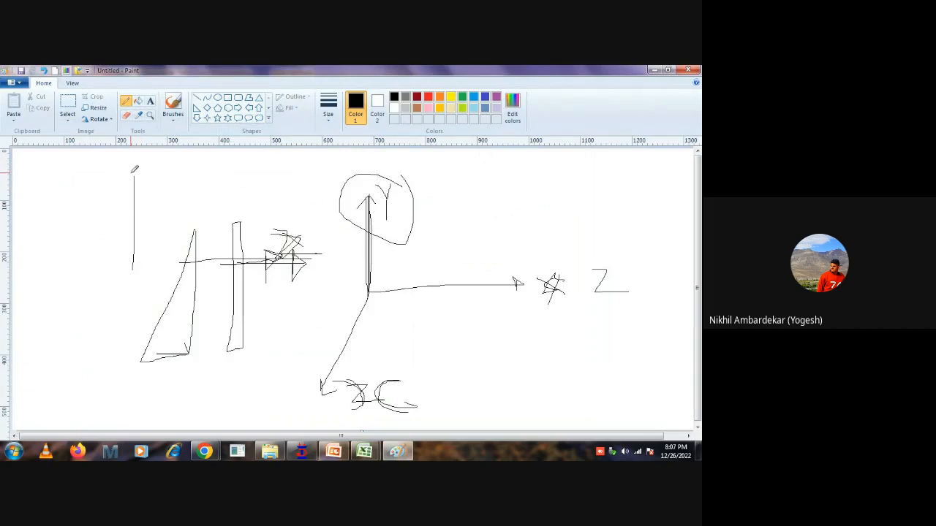
drag(133, 174, 132, 262)
mouse_move(58, 295)
mouse_down()
mouse_move(141, 284)
mouse_move(126, 300)
mouse_up()
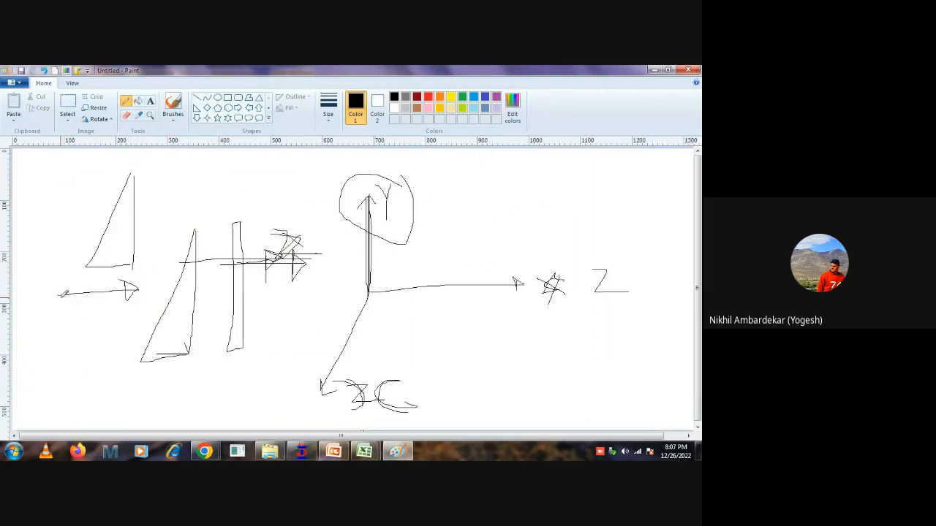
drag(59, 295, 30, 360)
drag(55, 174, 67, 296)
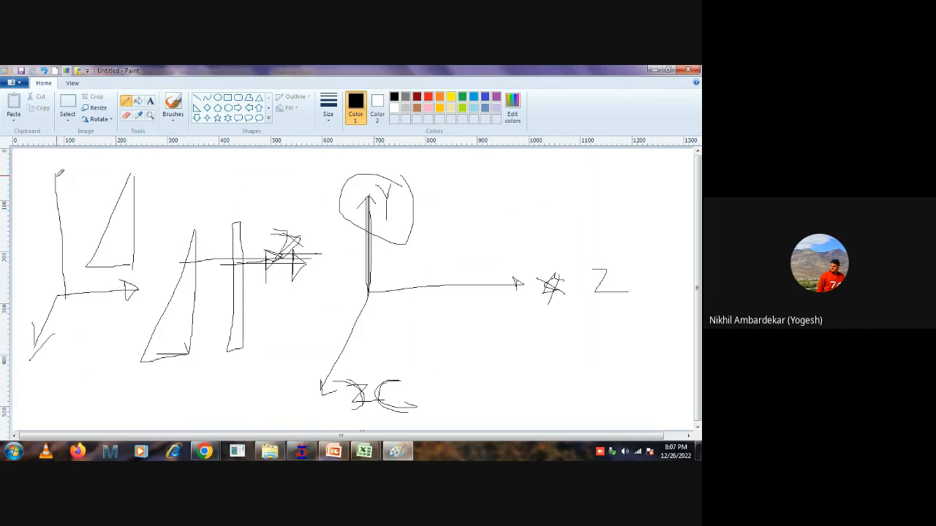
mouse_move(56, 174)
mouse_down()
mouse_move(33, 213)
mouse_move(73, 204)
mouse_up()
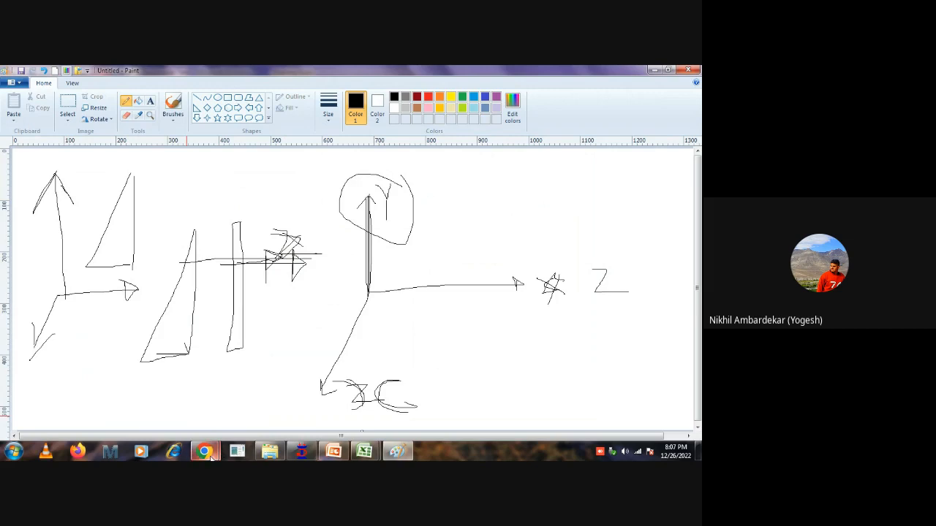
Return to STAAD.Pro and add the hydrostatic load to the wall plates interpolated along global Y.
click(299, 453)
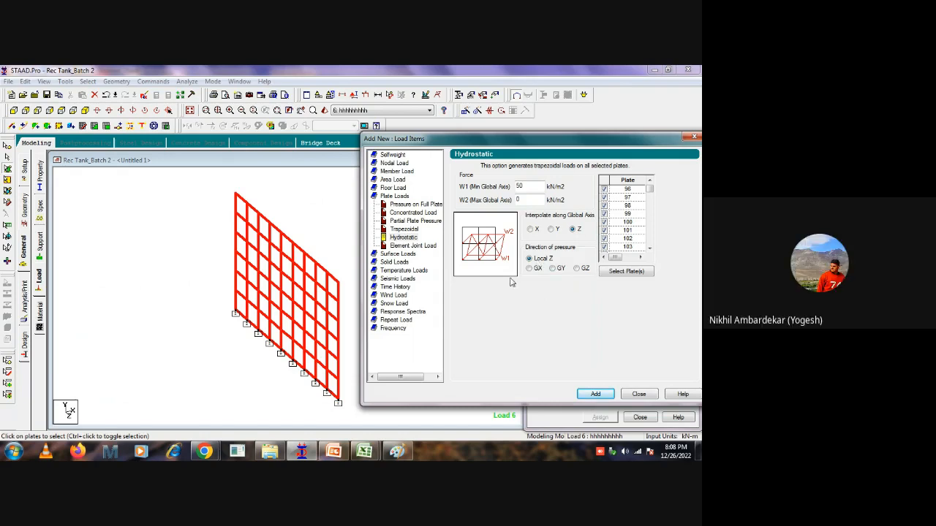
click(552, 230)
click(596, 394)
drag(553, 142, 349, 146)
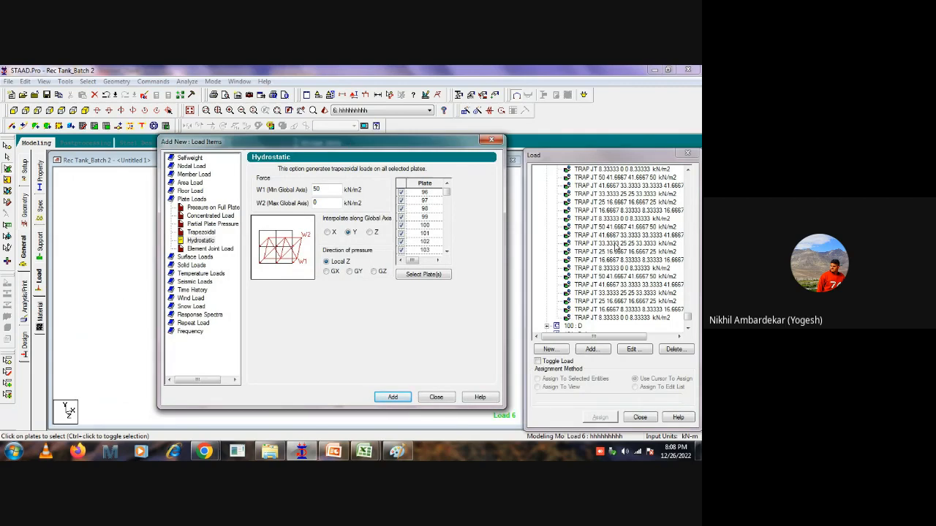
Highlight one of the generated trapezoidal loads on the wall and examine the loading in the front view.
click(615, 247)
click(316, 140)
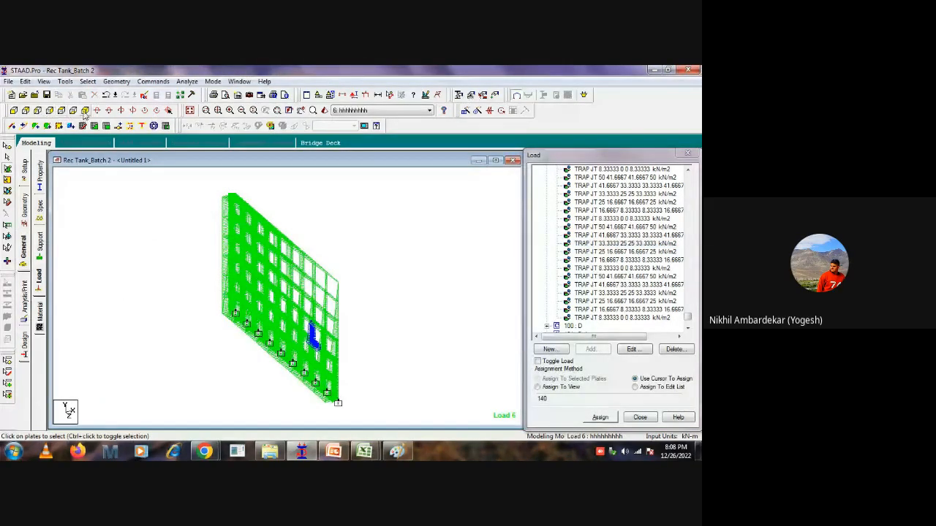
click(13, 111)
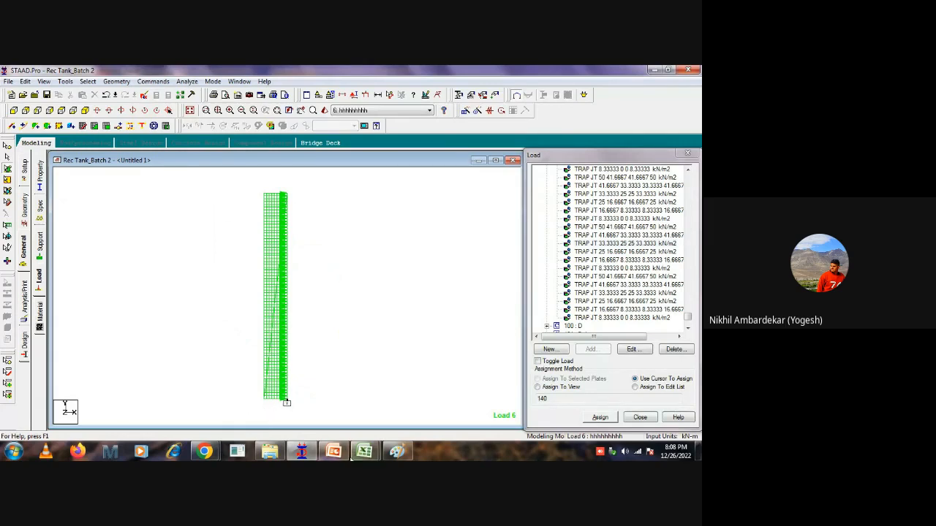
Switch to Paint and clear the whole sketch from the canvas.
click(396, 451)
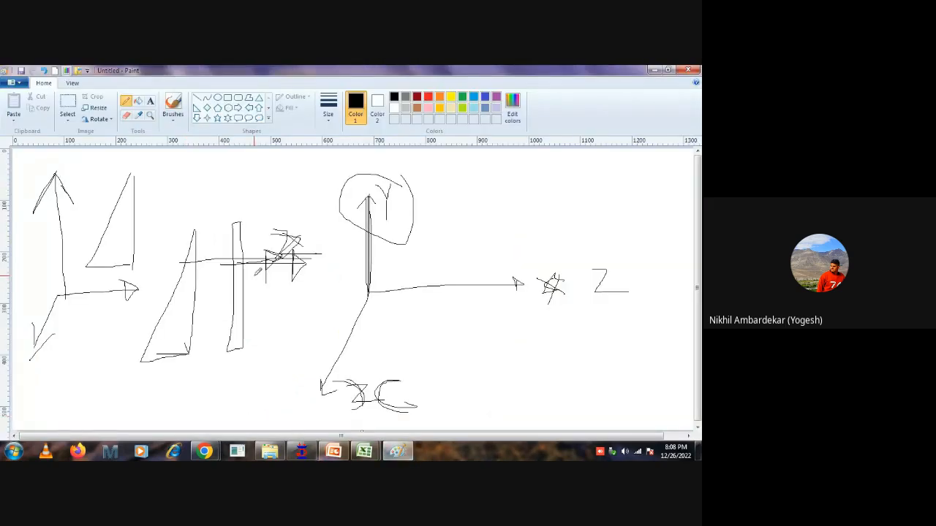
key(ctrl+a)
key(Delete)
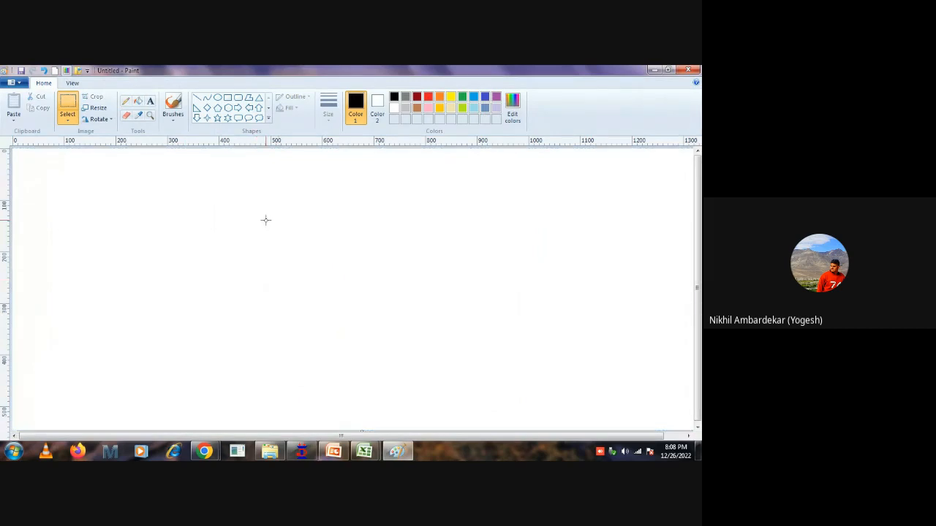
Pencil a vertical wall with a hatched base, a horizontal pressure arrow labelled Z, and a triangular pressure diagram.
click(196, 101)
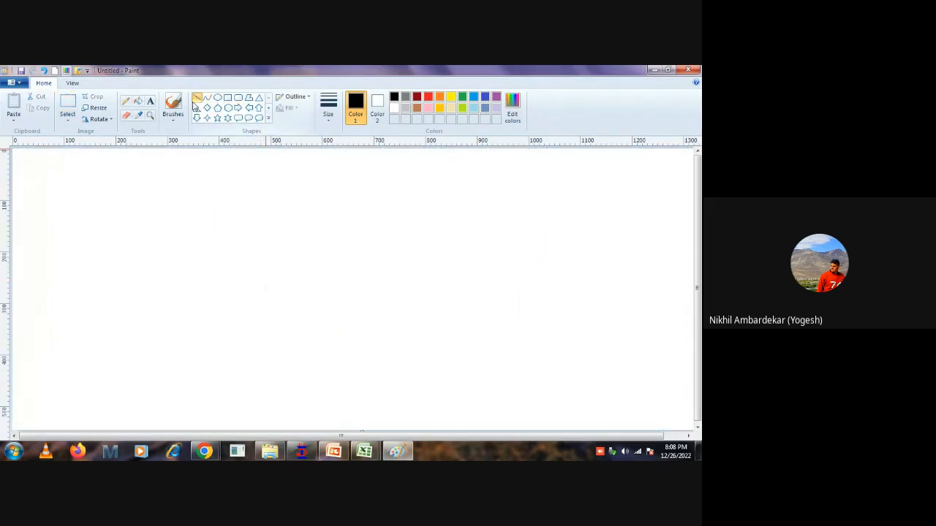
click(125, 101)
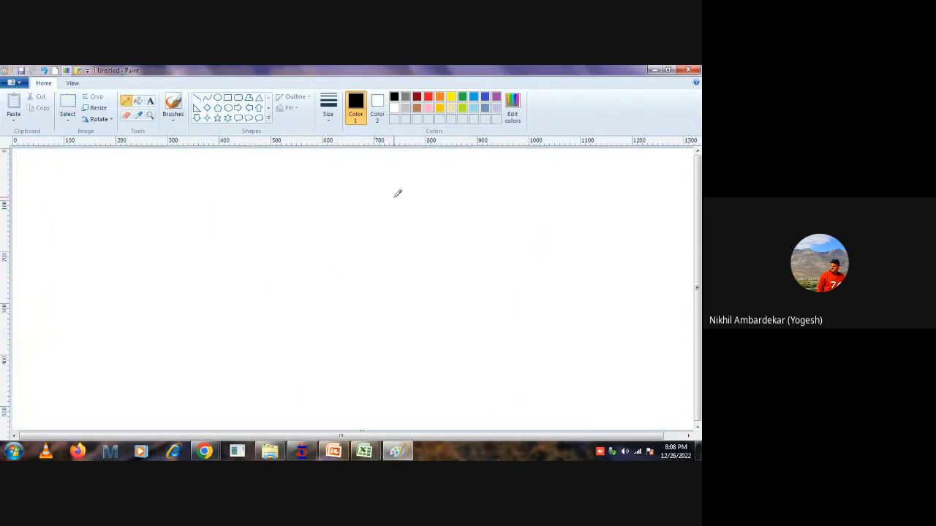
mouse_move(393, 187)
mouse_down()
mouse_move(389, 372)
mouse_move(433, 380)
mouse_move(373, 392)
mouse_up()
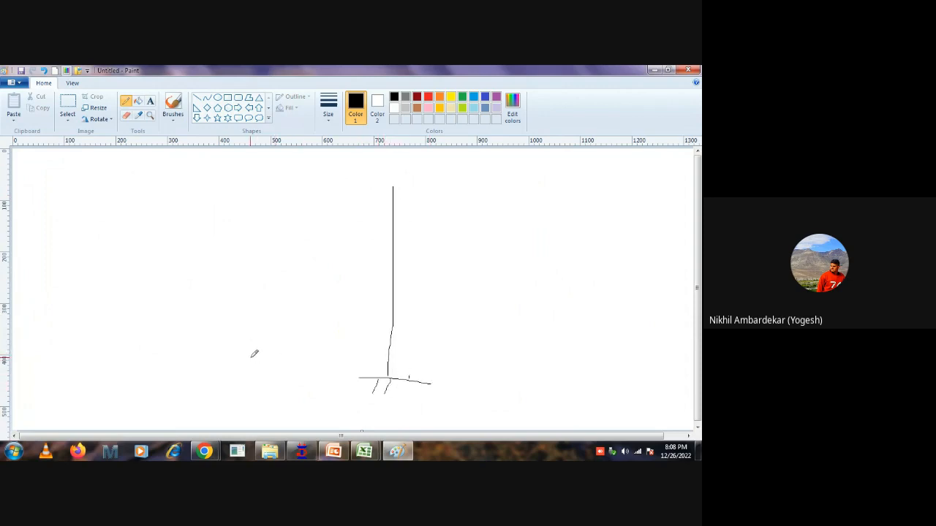
mouse_move(263, 353)
mouse_down()
mouse_move(391, 354)
mouse_move(378, 362)
mouse_up()
mouse_move(430, 347)
mouse_down()
mouse_move(419, 373)
mouse_move(490, 372)
mouse_up()
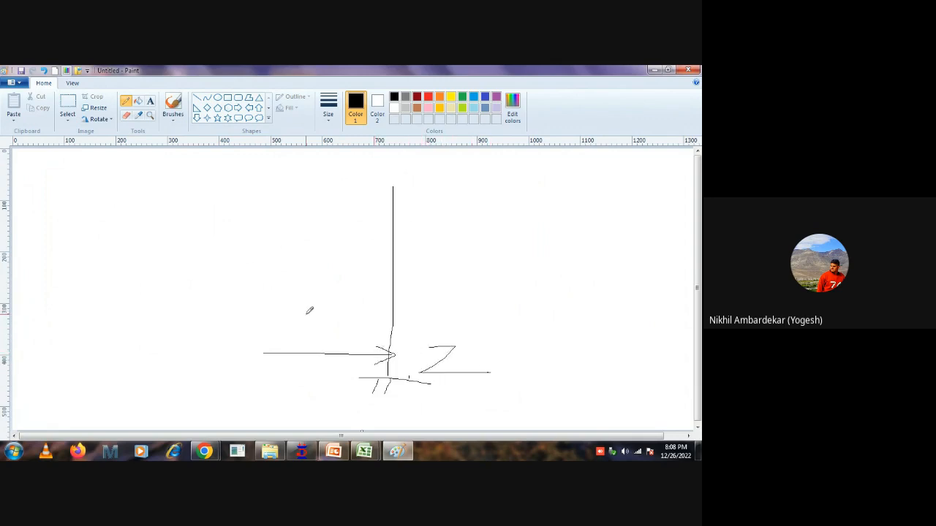
mouse_move(350, 185)
mouse_down()
mouse_move(346, 337)
mouse_move(278, 314)
mouse_move(358, 364)
mouse_up()
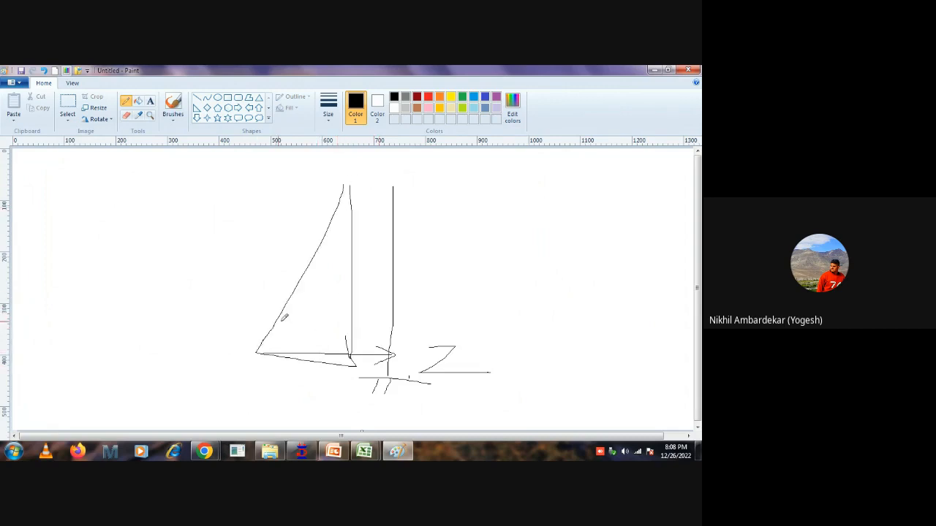
Fill the triangular diagram with horizontal pressure lines towards the wall and draw a large arrowhead beyond it.
drag(277, 324, 334, 324)
drag(280, 307, 351, 307)
mouse_move(298, 283)
mouse_down()
mouse_move(422, 283)
mouse_move(391, 267)
mouse_up()
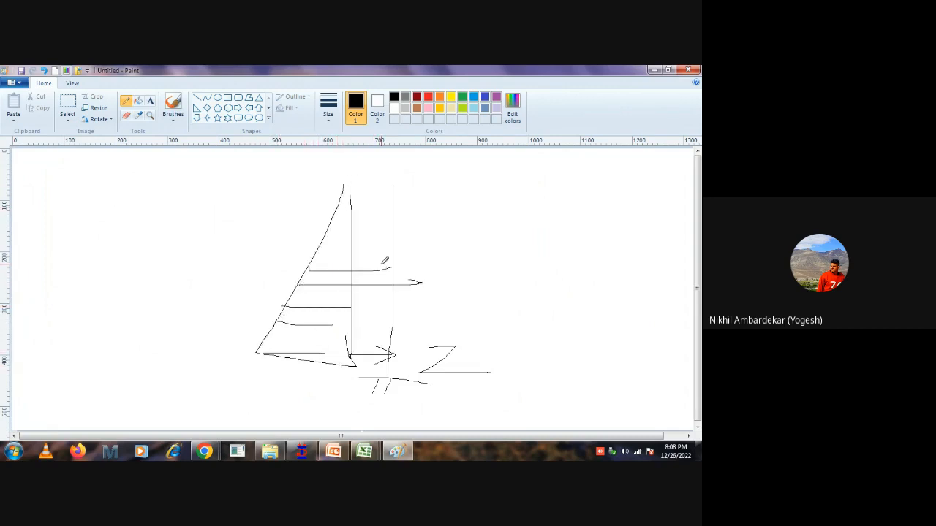
mouse_move(300, 252)
mouse_down()
mouse_move(352, 252)
mouse_move(321, 246)
mouse_up()
drag(401, 242, 412, 323)
Sketch horizontal, vertical and diagonal axis arrows beside the wall diagram.
mouse_move(468, 295)
mouse_down()
mouse_move(601, 295)
mouse_move(591, 294)
mouse_up()
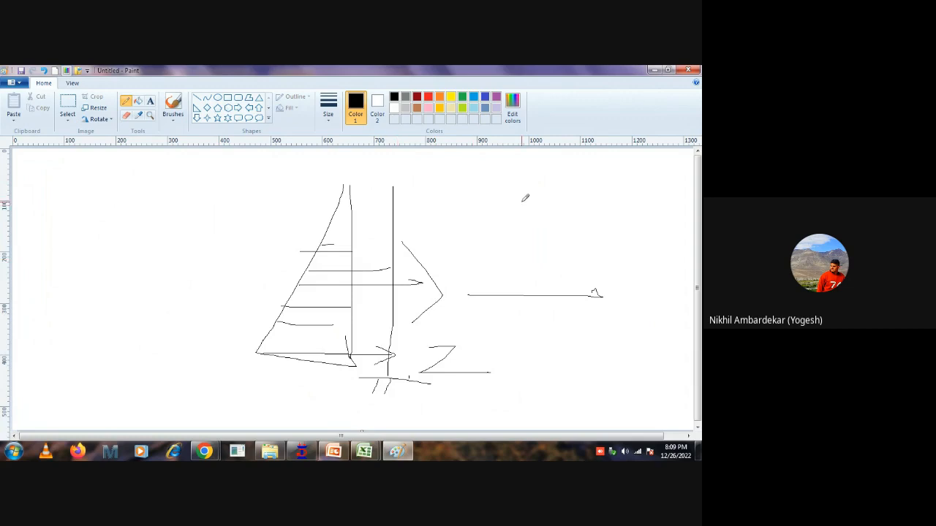
mouse_move(528, 172)
mouse_down()
mouse_move(527, 239)
mouse_move(508, 199)
mouse_up()
drag(542, 257, 420, 415)
drag(444, 367, 451, 402)
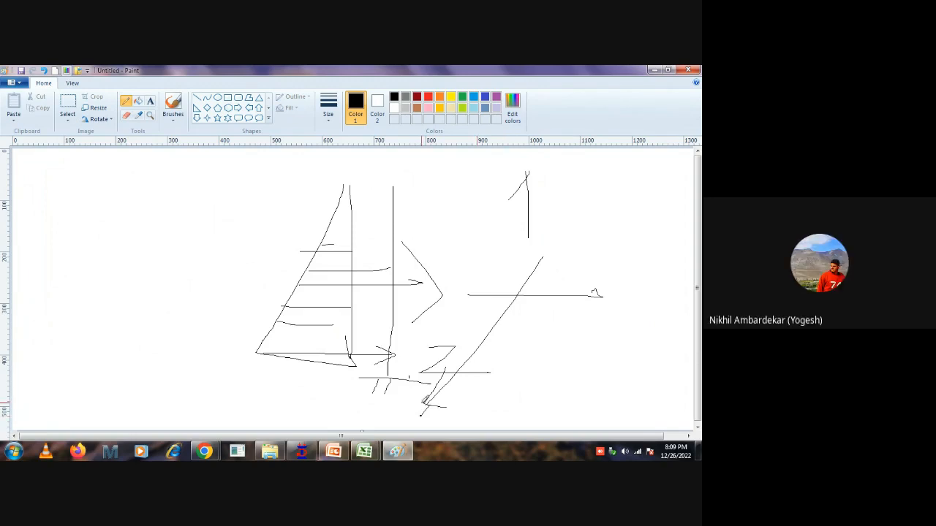
Switch to STAAD.Pro and delete load case 6 (hhhhhhhhh) with all its trapezoidal plate loads.
click(307, 453)
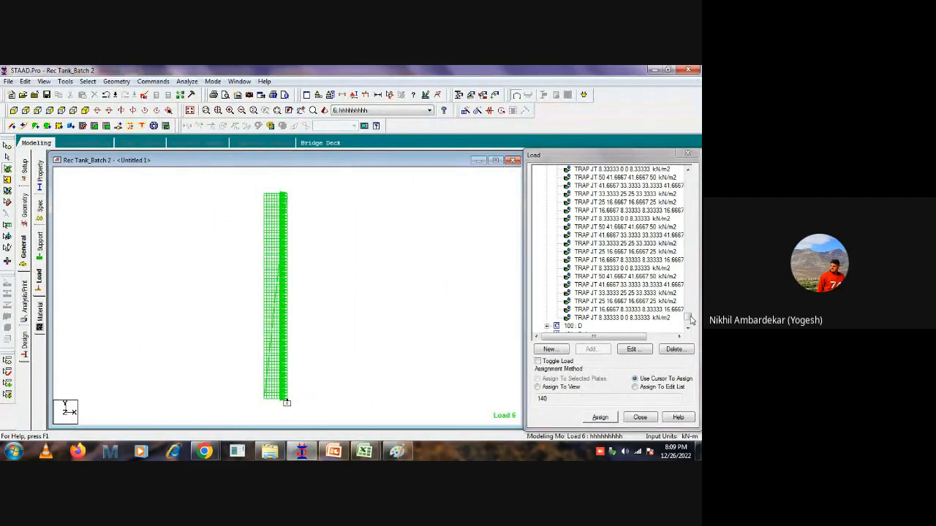
drag(687, 316, 686, 176)
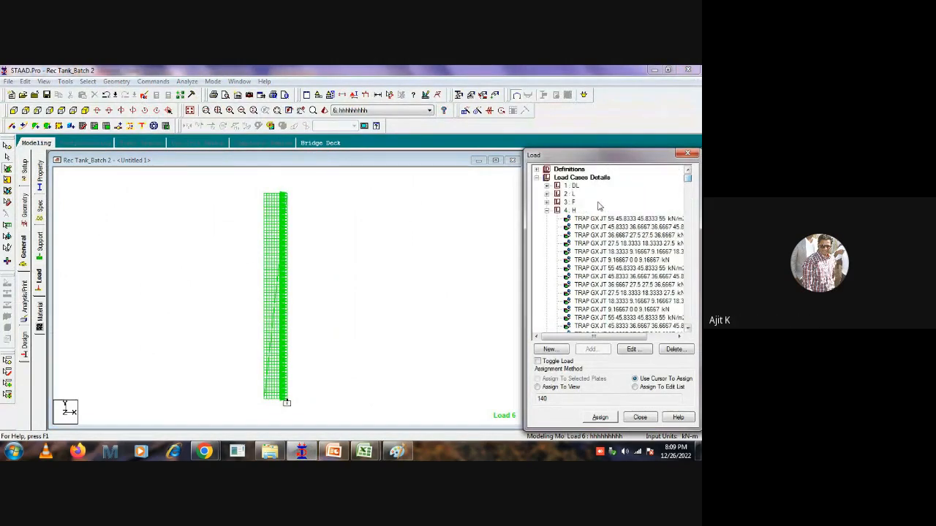
click(547, 211)
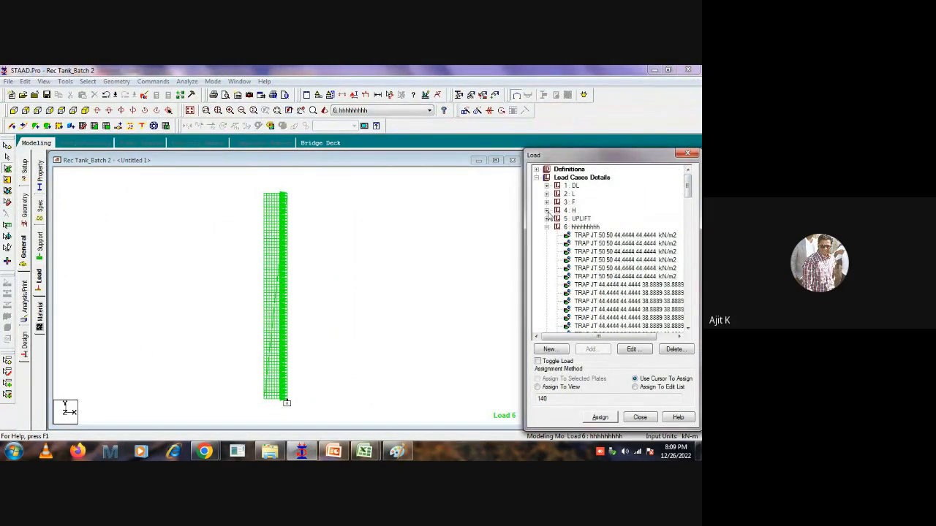
click(584, 228)
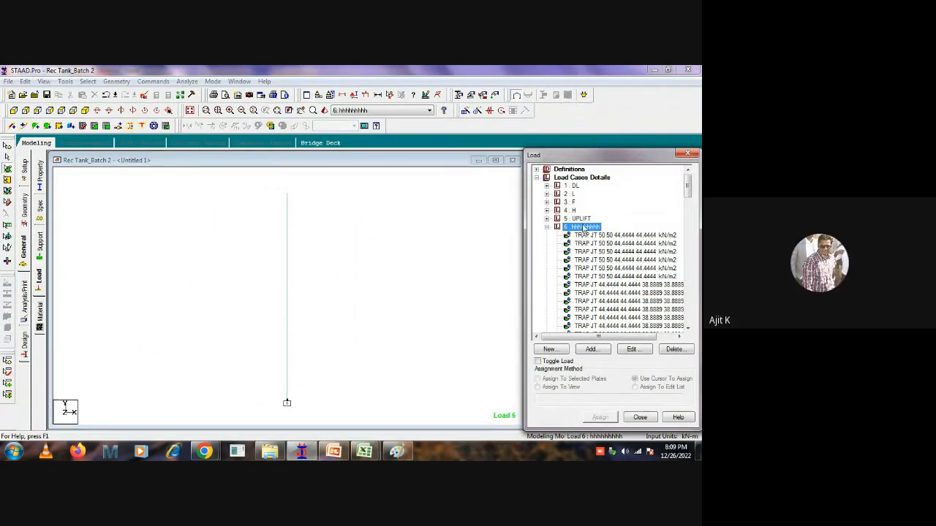
click(674, 349)
click(622, 318)
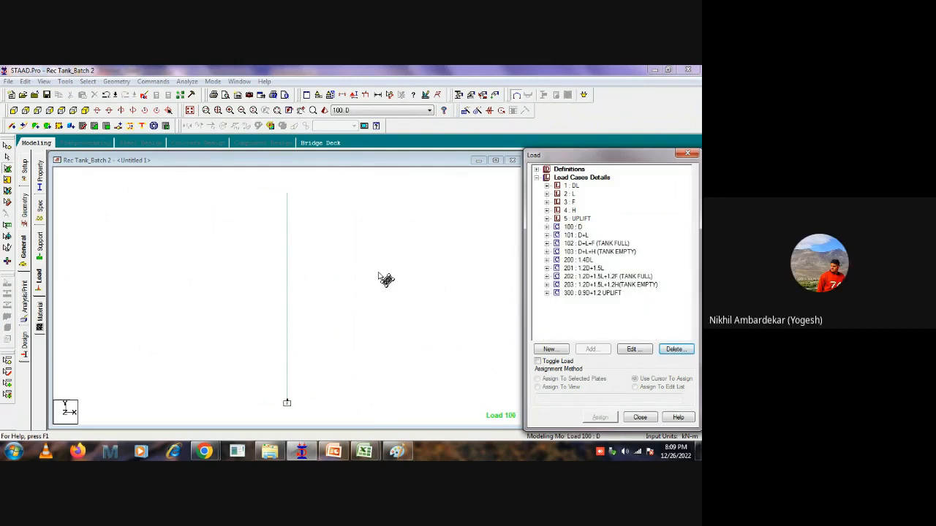
Restore the whole structure, isolate the tank's top slab plates in a new view, and show them in plan.
click(188, 109)
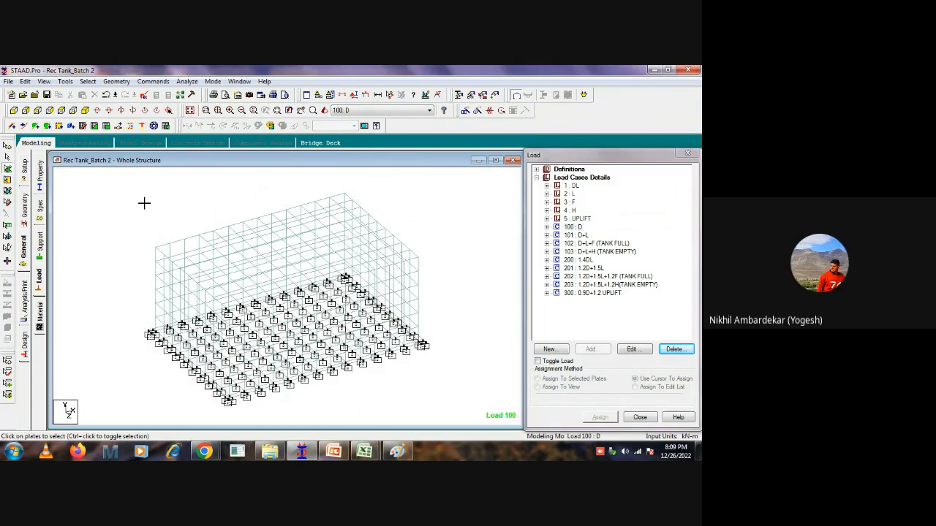
click(13, 109)
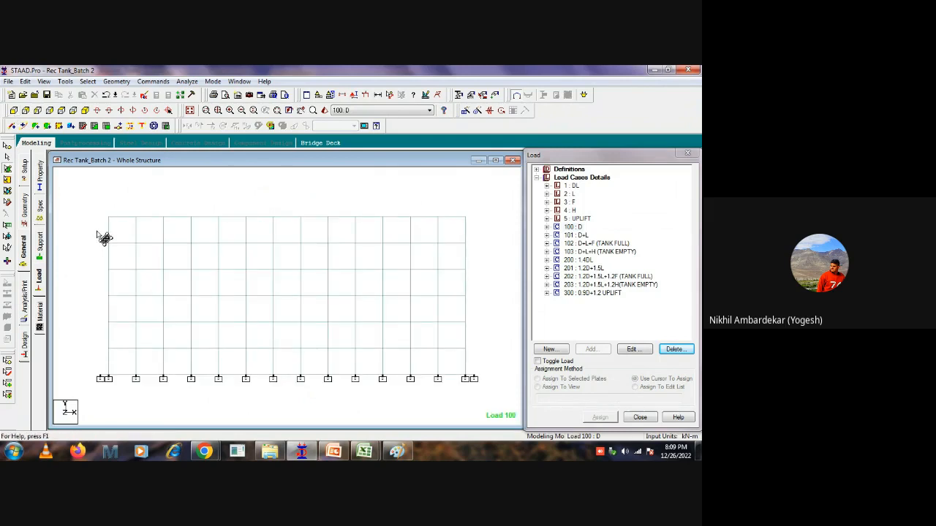
drag(97, 232, 485, 205)
right_click(323, 188)
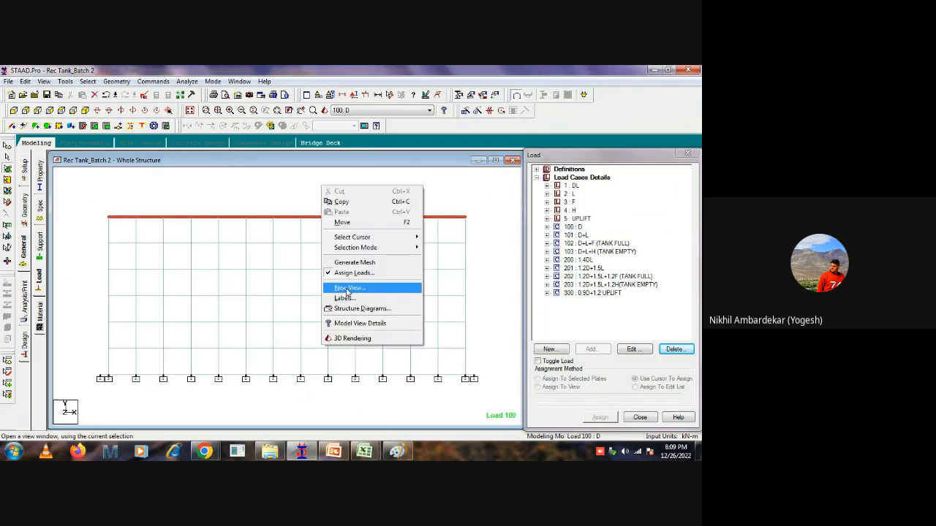
click(348, 289)
click(416, 247)
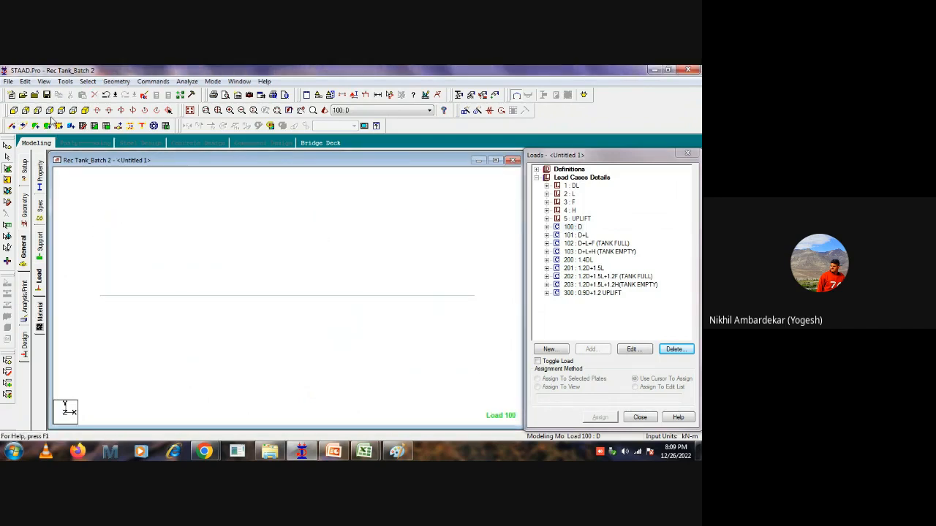
click(62, 110)
Delete a block of six plates, three wide and two deep, from the middle of the top slab.
click(264, 297)
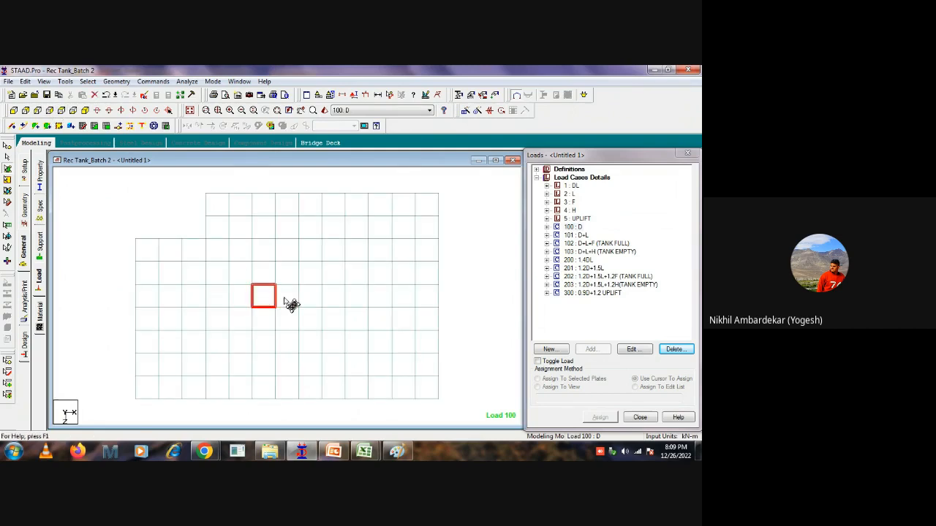
ctrl+click(287, 296)
ctrl+click(310, 296)
ctrl+click(265, 319)
ctrl+click(289, 319)
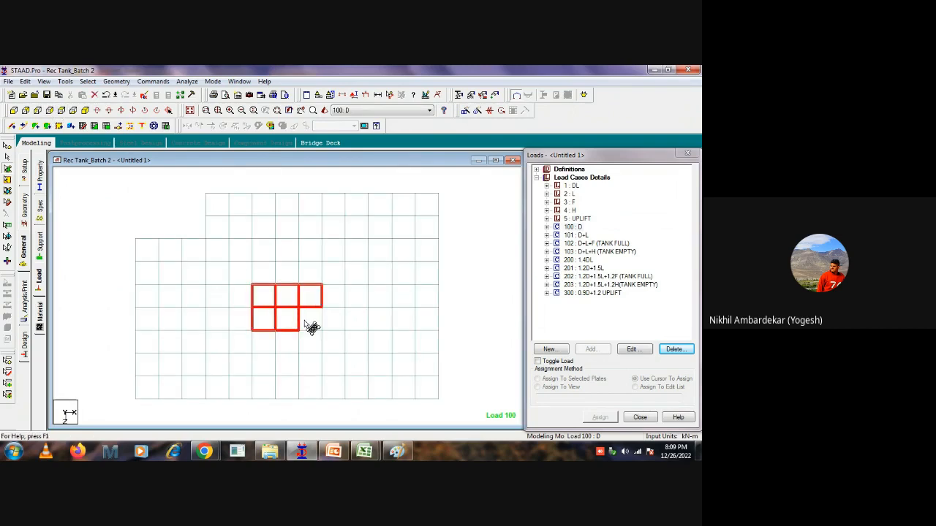
ctrl+click(307, 322)
key(Delete)
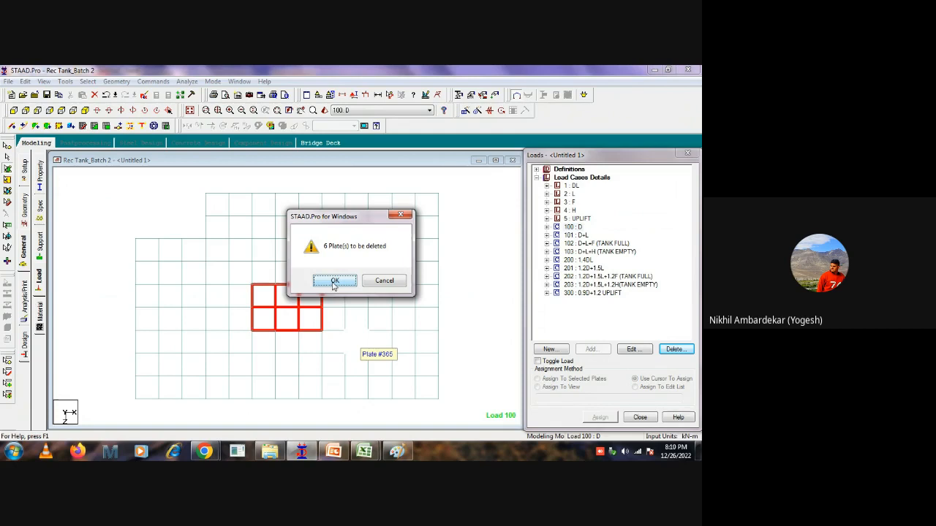
click(334, 282)
click(388, 284)
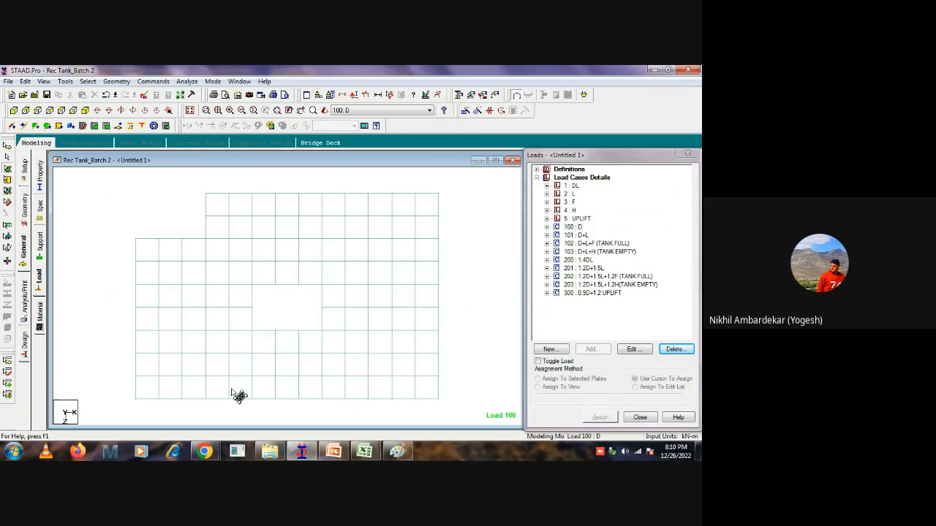
Switch to Paint and erase the entire wall pressure sketch from the canvas.
click(333, 451)
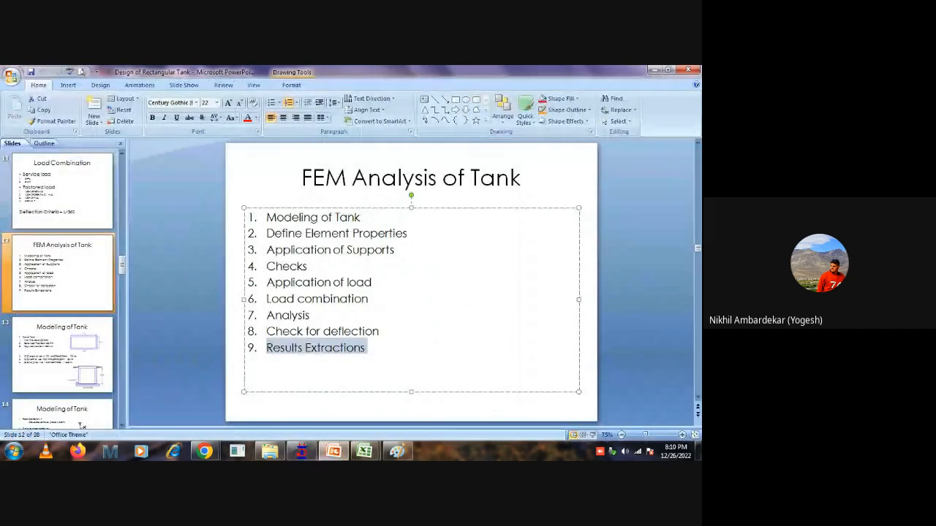
click(397, 451)
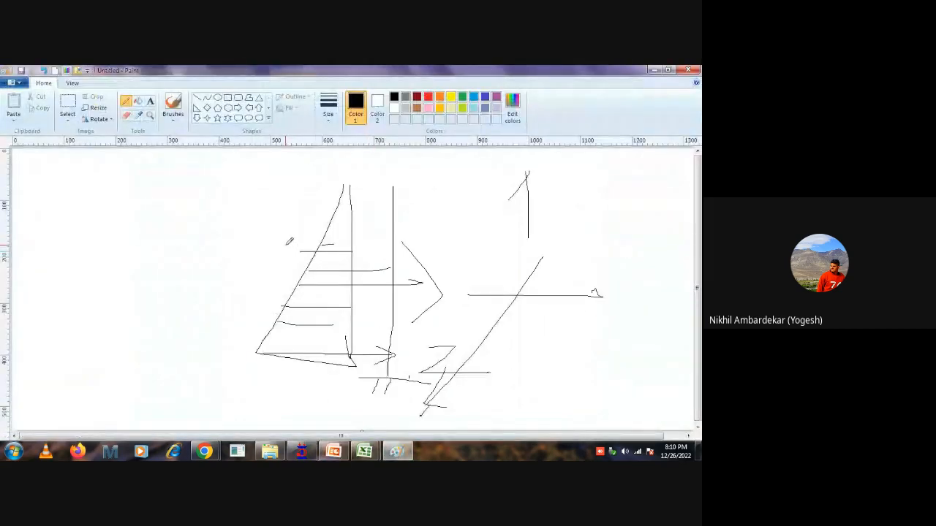
key(ctrl+a)
key(Delete)
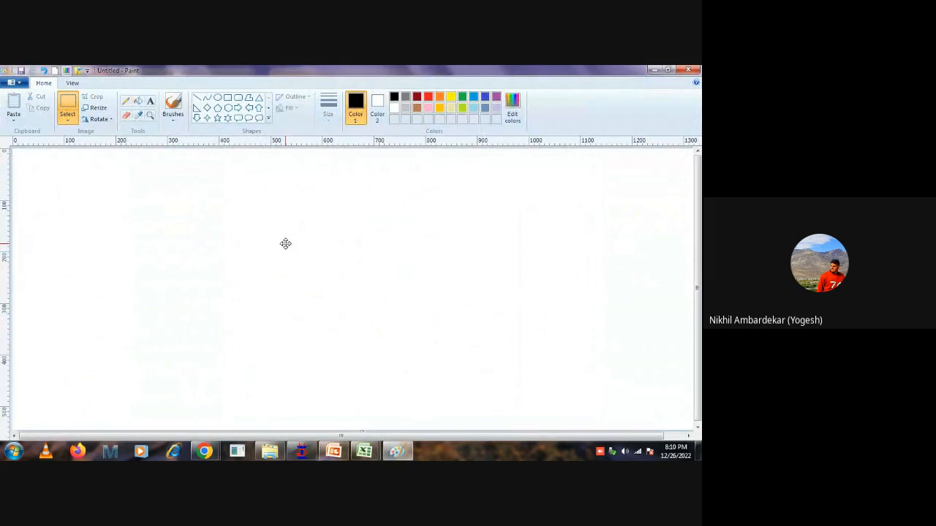
Draw a red rectangle about 580 by 375 px for the slab and a small black rectangle inside for the opening.
click(229, 99)
drag(173, 198, 472, 392)
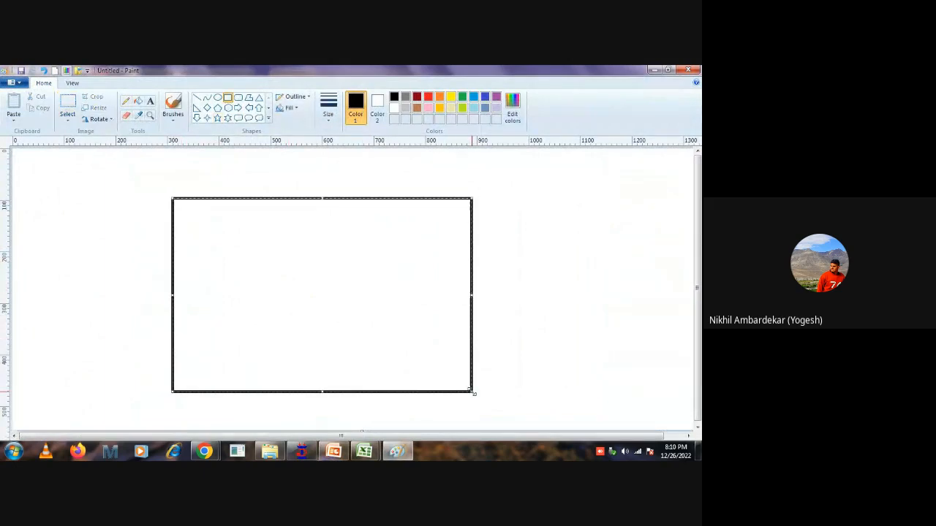
click(429, 97)
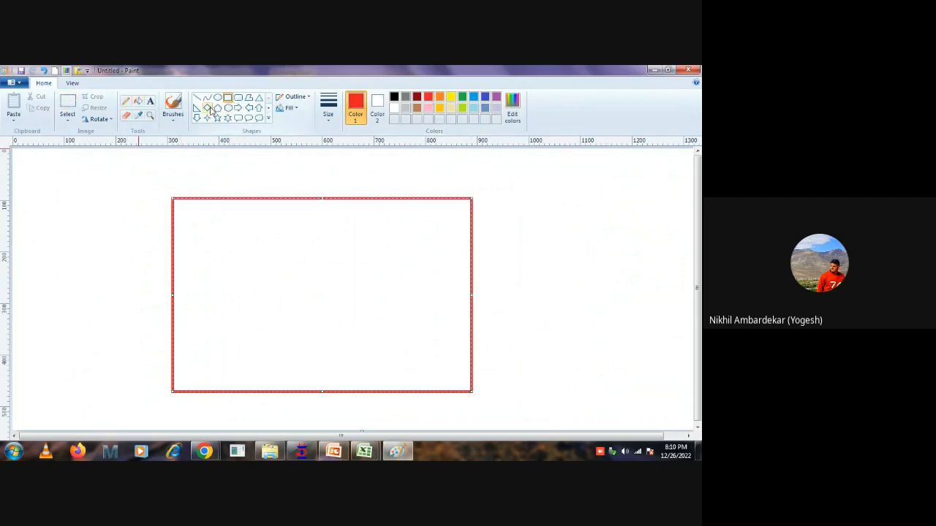
click(91, 250)
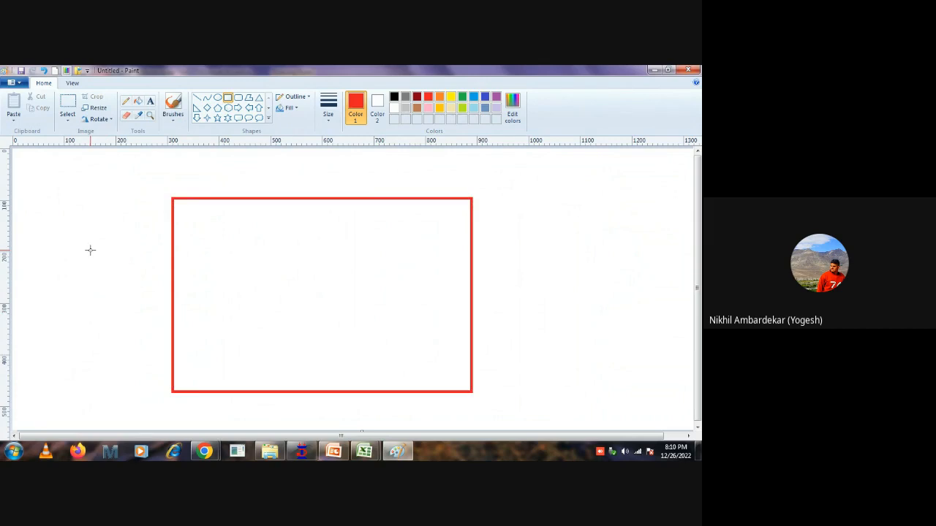
click(394, 96)
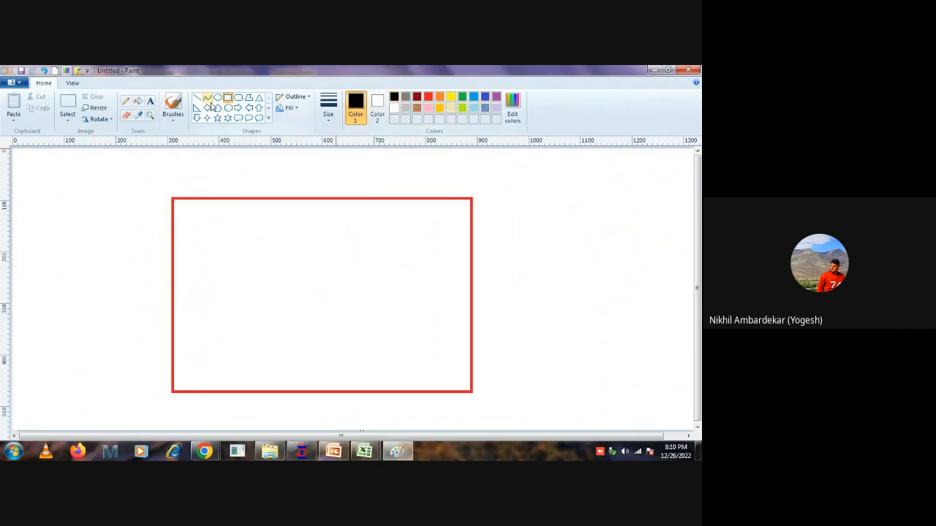
drag(284, 275, 354, 320)
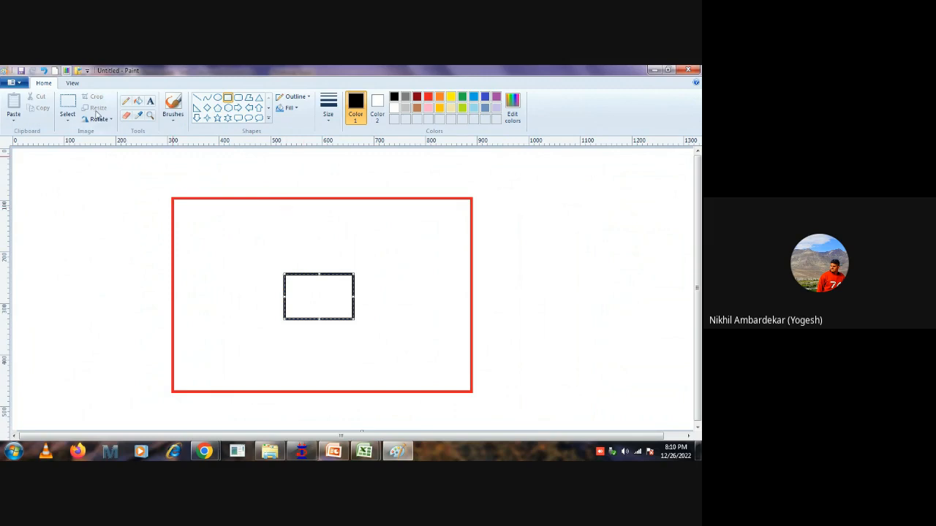
Pencil a vertical arrow from the opening to the slab's upper edge and wavy lines along the opening's edges.
click(126, 101)
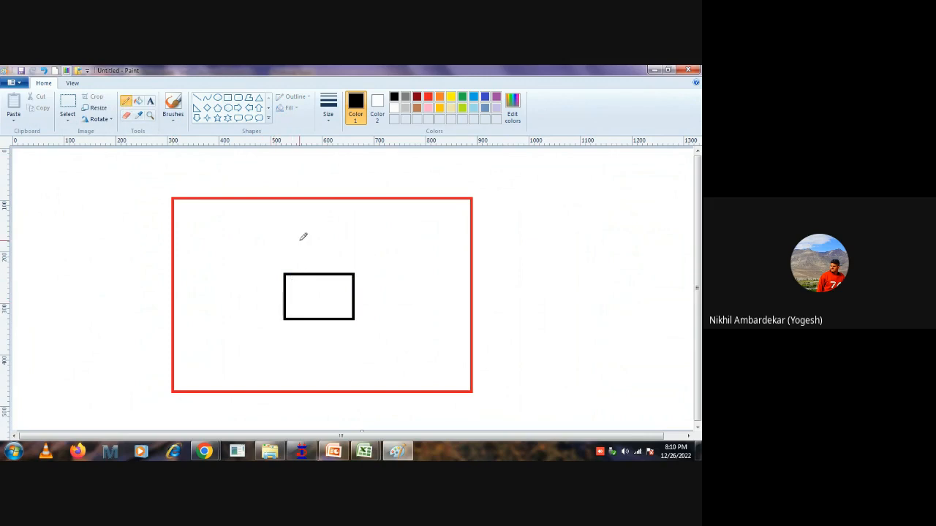
mouse_move(312, 203)
mouse_down()
mouse_move(311, 273)
mouse_move(310, 212)
mouse_up()
mouse_move(284, 261)
mouse_down()
mouse_move(285, 272)
mouse_move(359, 266)
mouse_up()
mouse_move(290, 317)
mouse_down()
mouse_move(304, 329)
mouse_move(334, 323)
mouse_up()
mouse_move(344, 266)
mouse_down()
mouse_move(359, 272)
mouse_move(363, 312)
mouse_up()
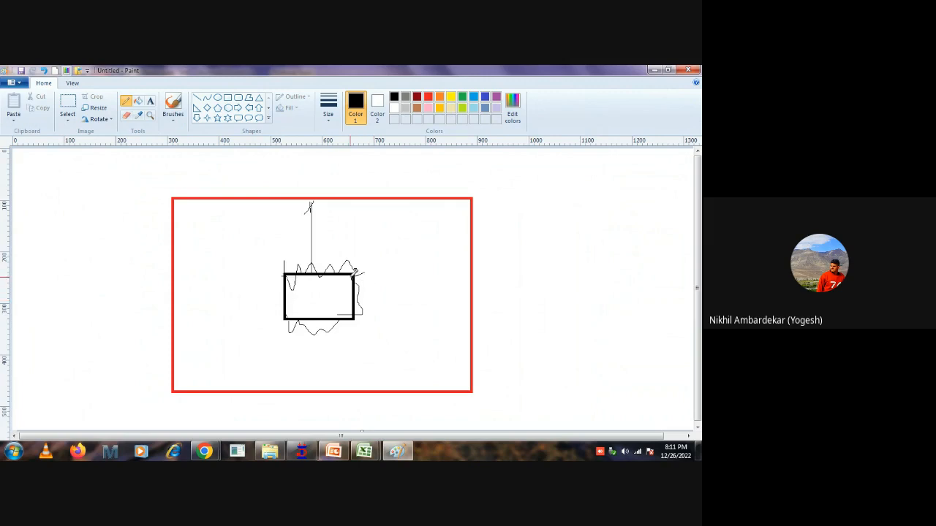
Pencil lines from the opening's corners outward to all four slab edges and hatch the strip left of the opening.
drag(357, 274, 469, 273)
drag(364, 317, 458, 315)
drag(285, 276, 301, 198)
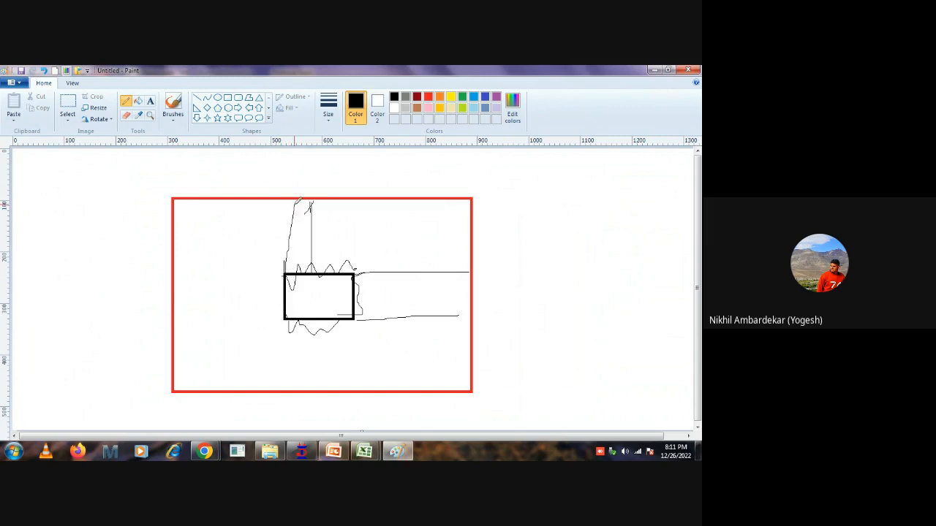
drag(357, 273, 358, 203)
drag(283, 315, 282, 400)
drag(358, 320, 352, 408)
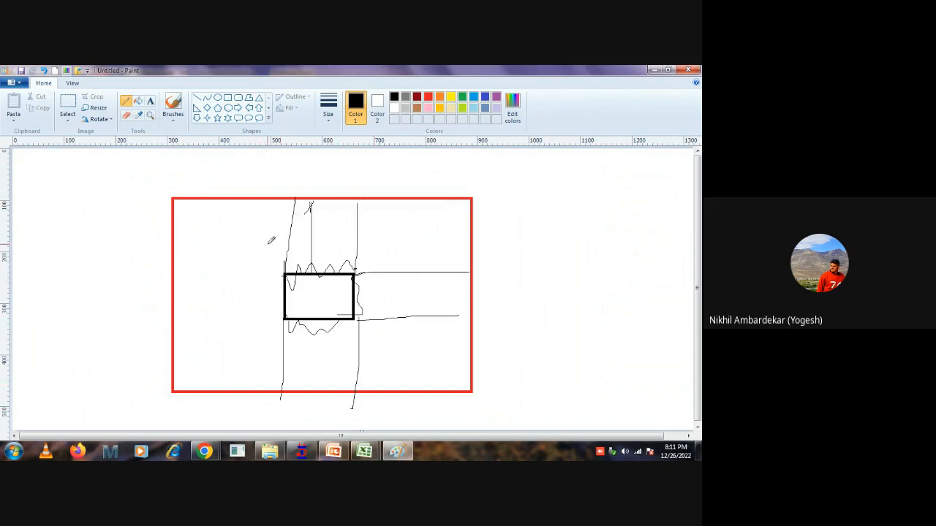
drag(285, 275, 158, 286)
drag(285, 319, 169, 327)
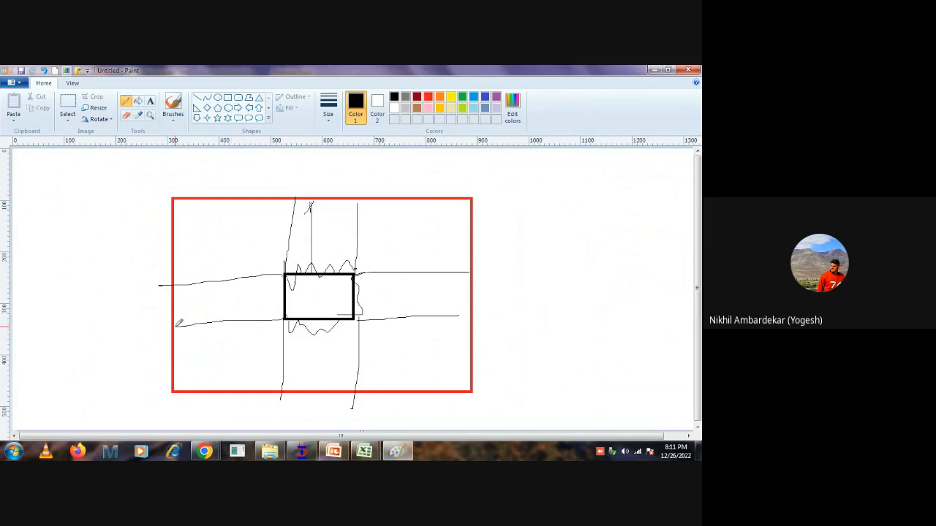
drag(182, 291, 155, 318)
drag(217, 289, 185, 332)
mouse_move(226, 291)
mouse_down()
mouse_move(227, 310)
mouse_move(262, 290)
mouse_move(253, 324)
mouse_up()
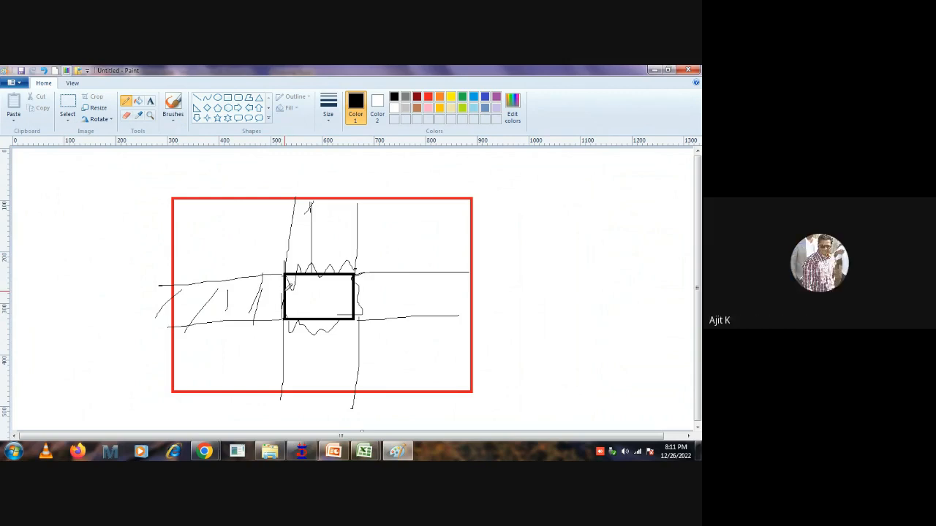
Draw two narrow black vertical rectangles across the slab's full height, one along each side of the opening, as beams.
click(227, 97)
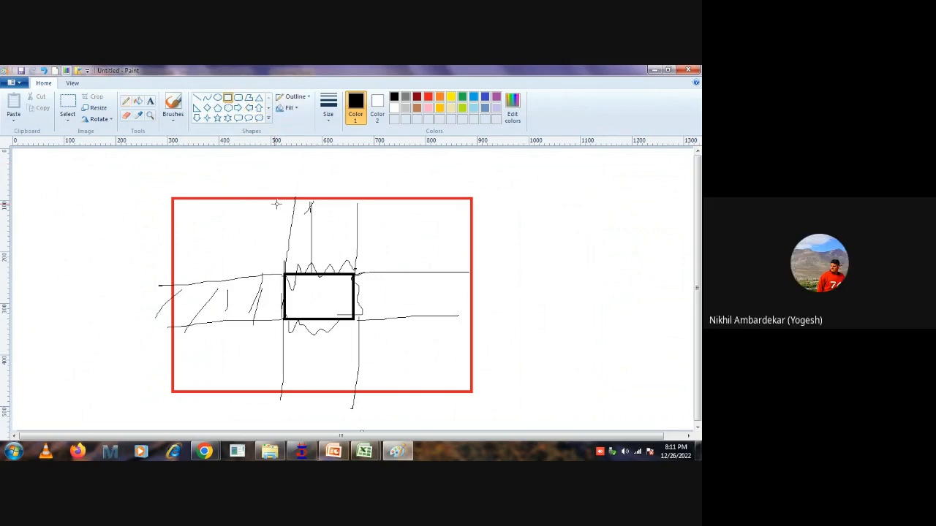
drag(265, 200, 284, 390)
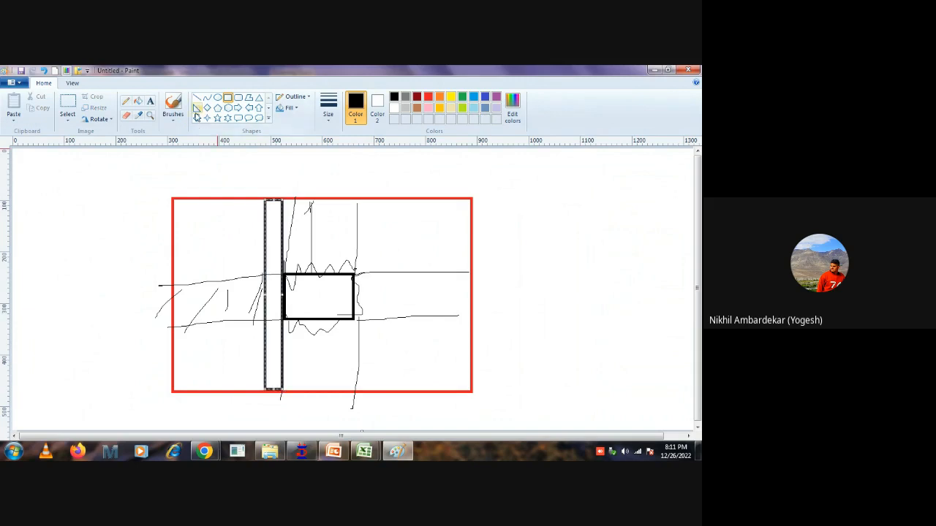
drag(357, 196, 376, 392)
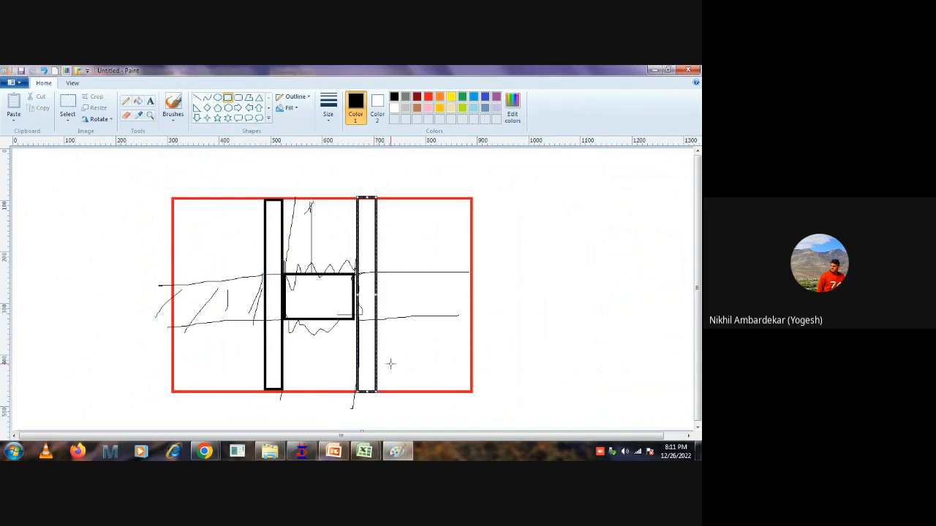
Pencil blue span arrows in the slab areas between and beside the beams, plus a vertical dimension line right of the slab.
click(125, 101)
click(484, 97)
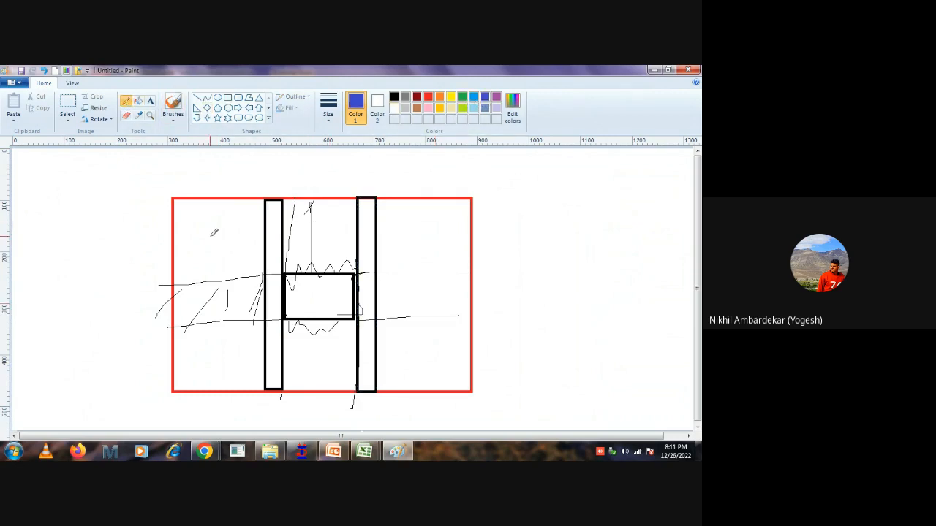
mouse_move(187, 259)
mouse_down()
mouse_move(247, 260)
mouse_move(235, 266)
mouse_move(249, 258)
mouse_up()
mouse_move(293, 350)
mouse_down()
mouse_move(344, 357)
mouse_move(323, 364)
mouse_move(341, 365)
mouse_up()
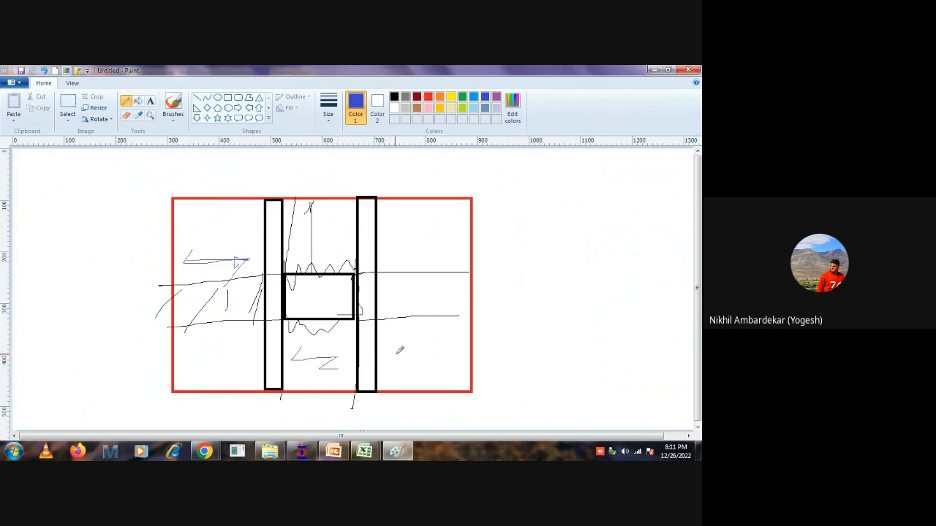
mouse_move(395, 341)
mouse_down()
mouse_move(388, 352)
mouse_move(432, 367)
mouse_up()
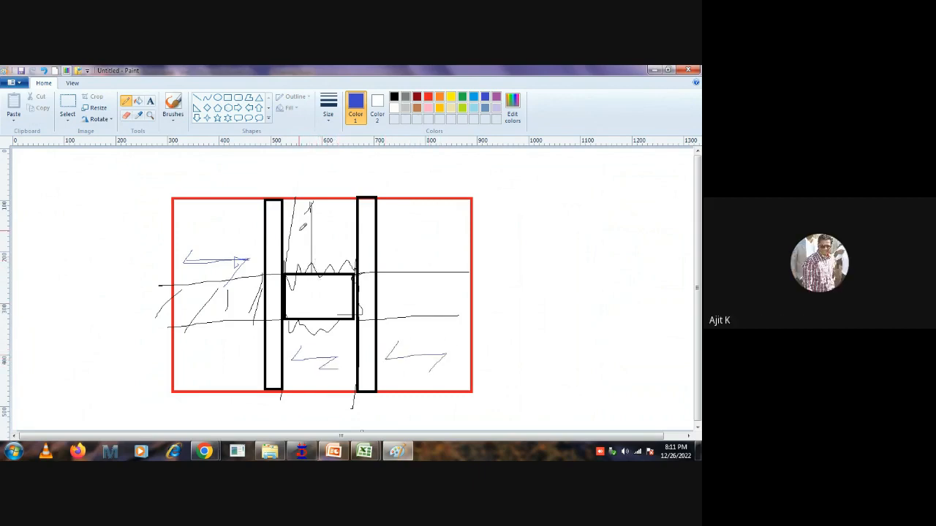
mouse_move(303, 225)
mouse_down()
mouse_move(297, 235)
mouse_move(338, 236)
mouse_move(321, 256)
mouse_move(348, 257)
mouse_up()
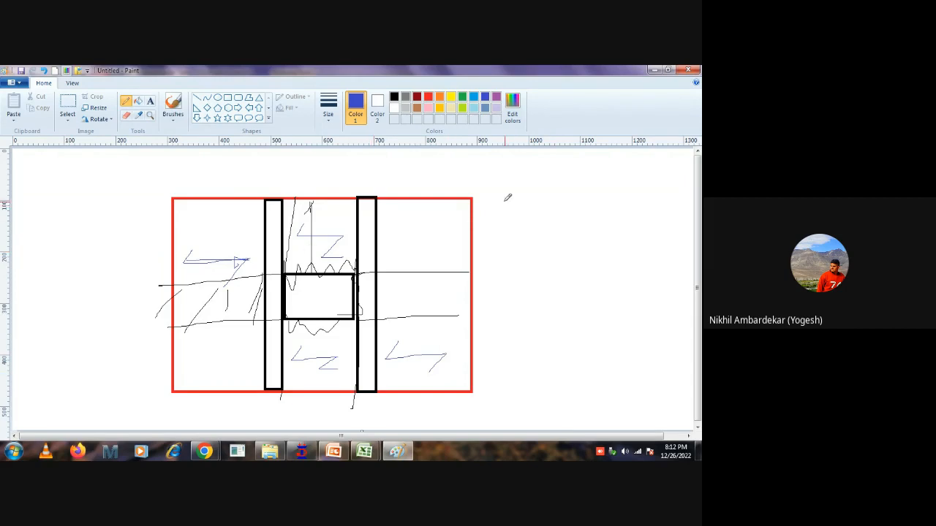
mouse_move(503, 200)
mouse_down()
mouse_move(526, 199)
mouse_move(521, 382)
mouse_move(541, 392)
mouse_up()
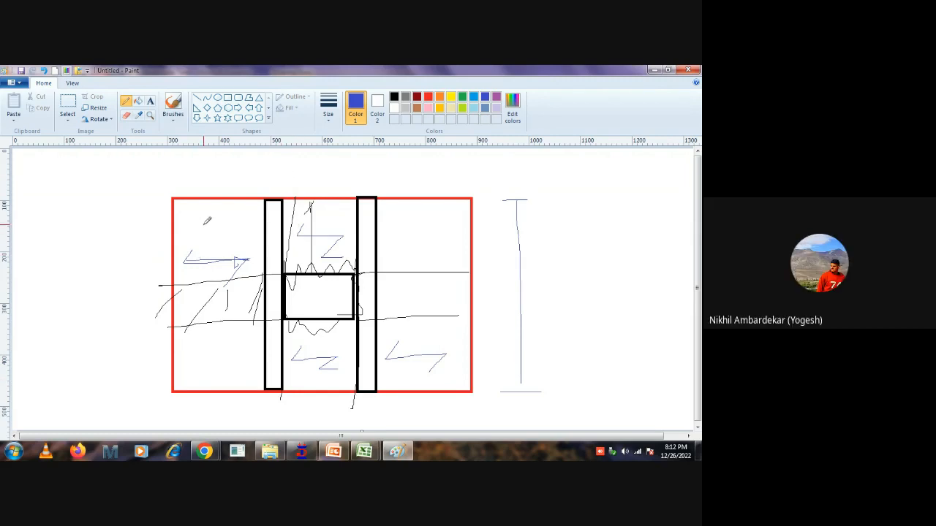
Hatch both vertical beams and annotate the slab sketch with 500 over the left span arrow and 800 above the slab's upper-right corner.
mouse_move(207, 220)
mouse_down()
mouse_move(208, 241)
mouse_move(220, 227)
mouse_move(235, 244)
mouse_up()
mouse_move(278, 201)
mouse_down()
mouse_move(259, 219)
mouse_move(272, 312)
mouse_move(264, 342)
mouse_move(292, 361)
mouse_up()
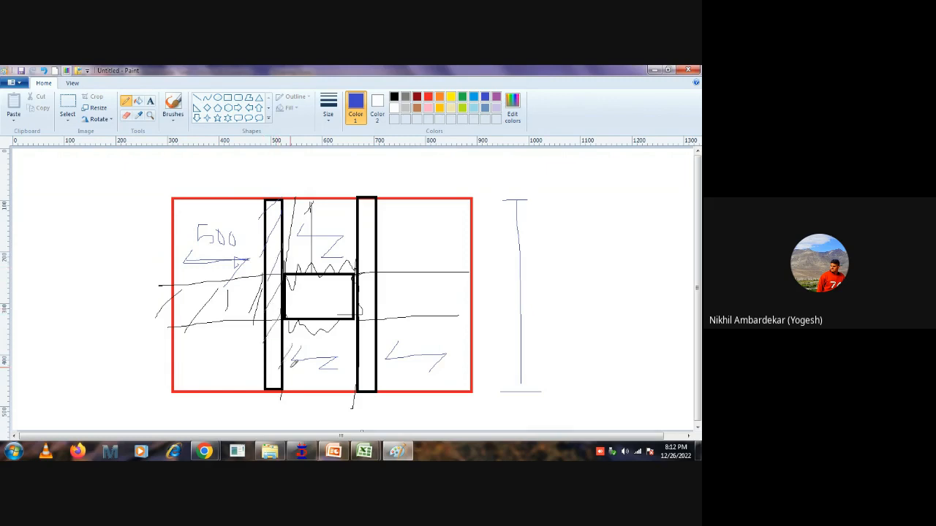
drag(375, 193, 353, 223)
mouse_move(378, 211)
mouse_down()
mouse_move(353, 247)
mouse_move(359, 389)
mouse_up()
drag(364, 230, 378, 193)
mouse_move(430, 168)
mouse_down()
mouse_move(421, 183)
mouse_move(471, 182)
mouse_move(464, 167)
mouse_up()
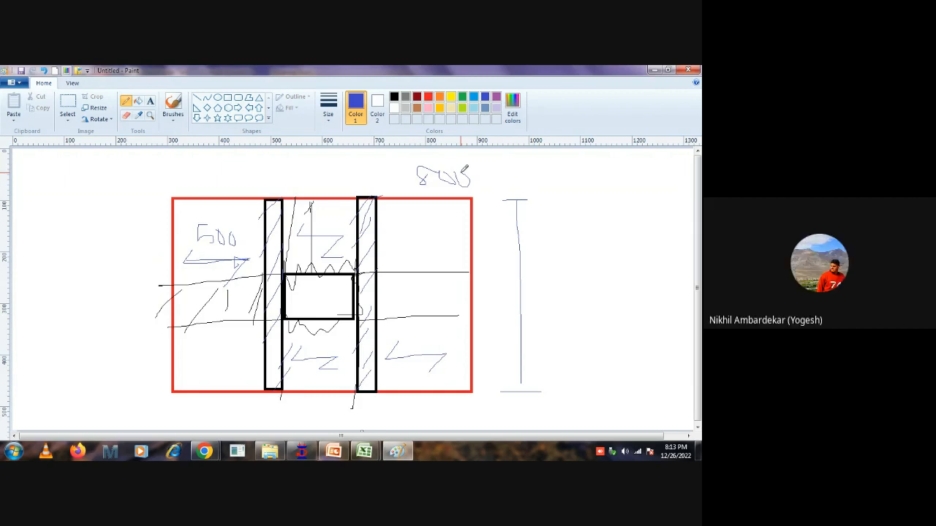
Switch to STAAD.Pro to examine the top slab's plate mesh around the opening, and return to the Paint sketch.
click(301, 451)
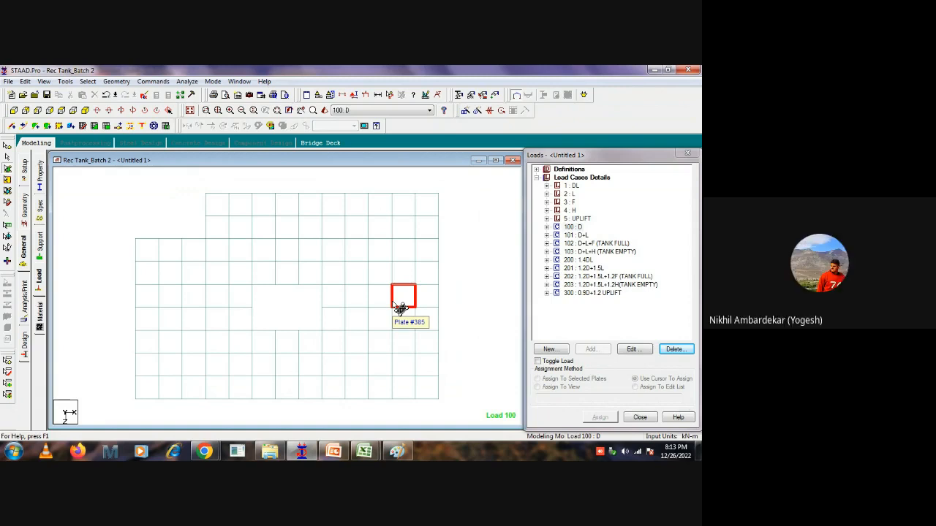
mouse_move(396, 452)
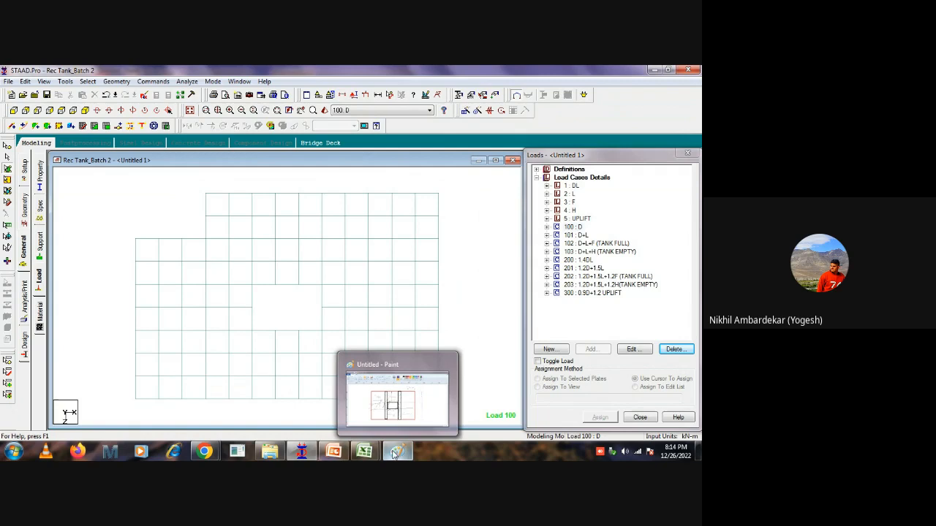
click(395, 452)
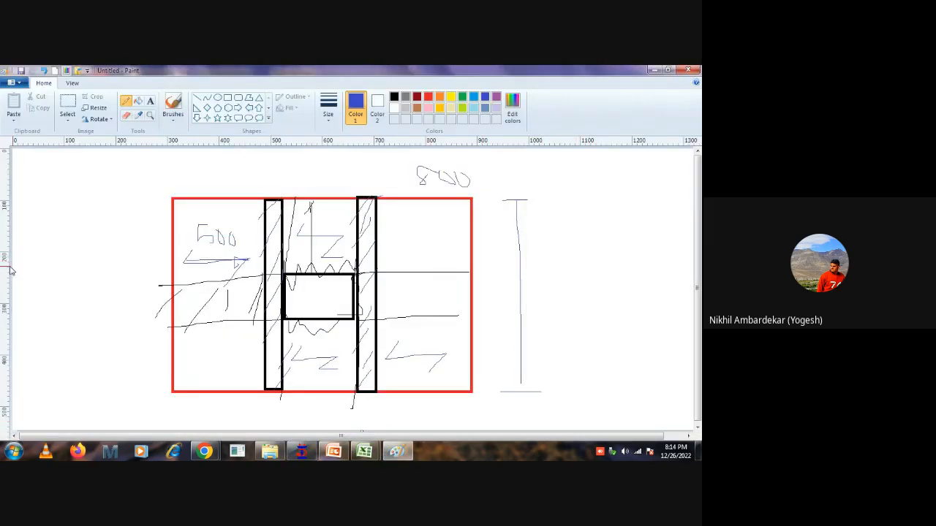
Clear the whole slab sketch and draw a long, narrow horizontal blue rectangle as a beam across the canvas.
key(ctrl+a)
key(Delete)
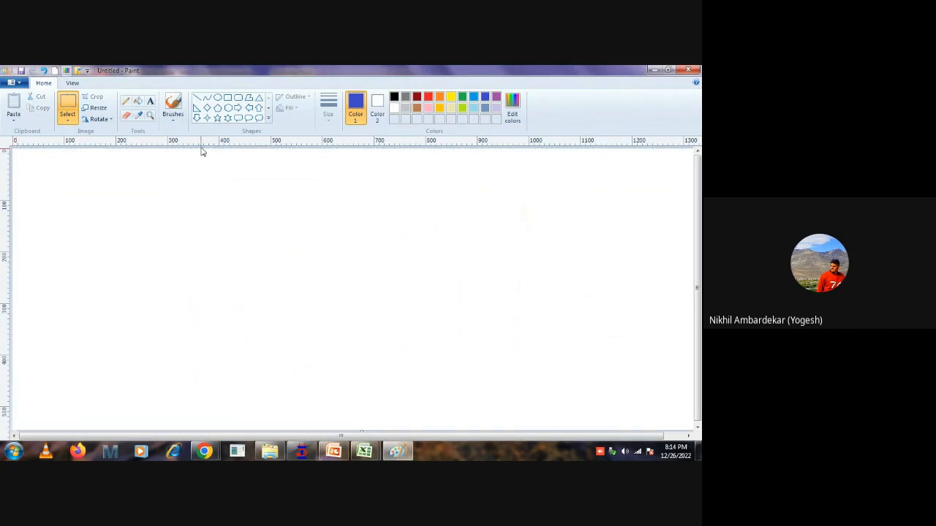
click(227, 100)
drag(152, 236, 524, 262)
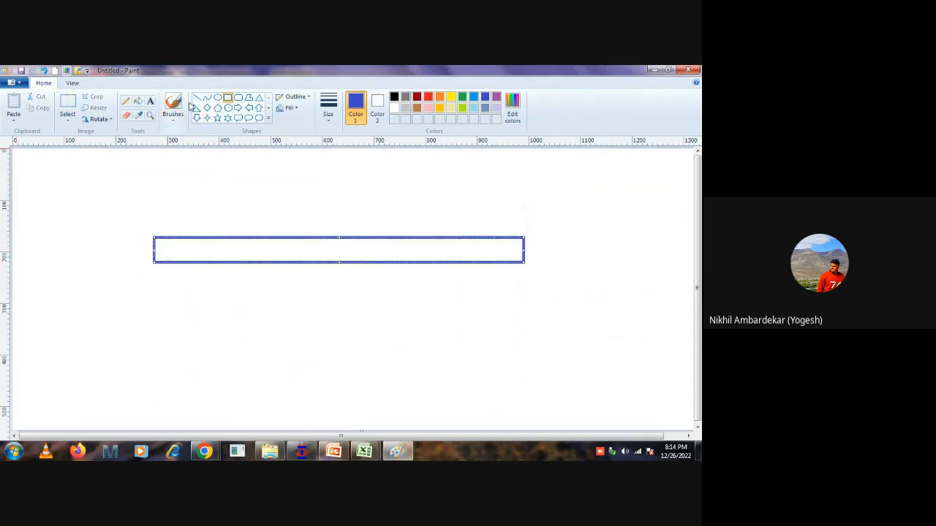
Pencil an upward support arrow beneath each end of the beam.
click(126, 100)
drag(156, 261, 156, 297)
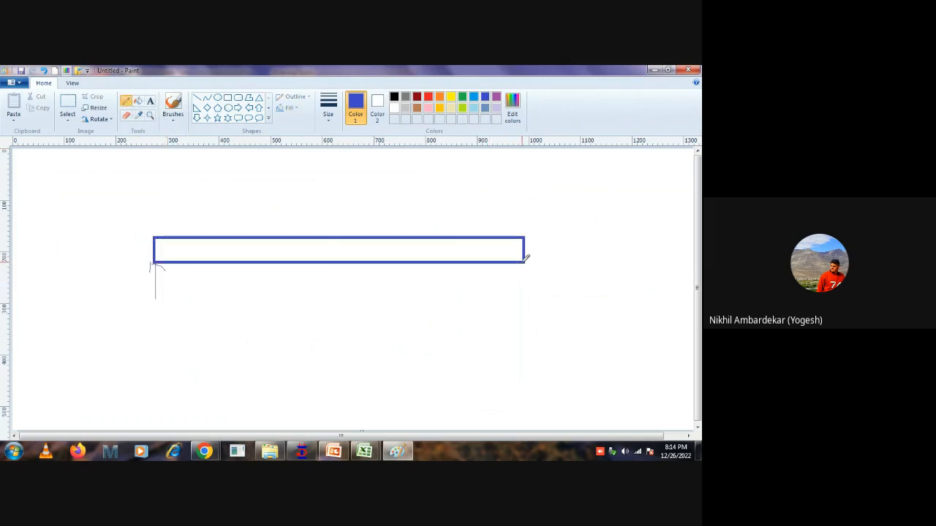
drag(523, 261, 523, 284)
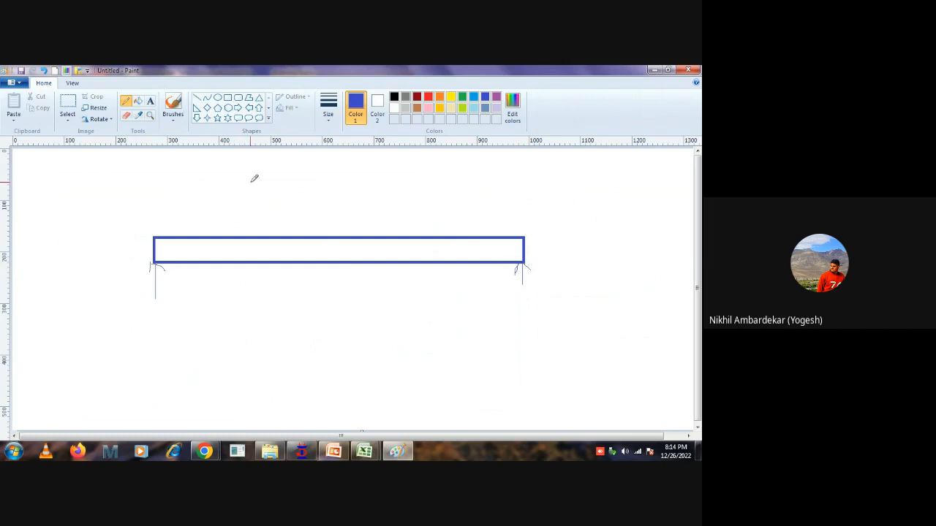
Pencil two circles above the beam near its ends, each with a downward load arrow, and join them with a horizontal line.
mouse_move(235, 196)
mouse_down()
mouse_move(253, 209)
mouse_move(240, 195)
mouse_up()
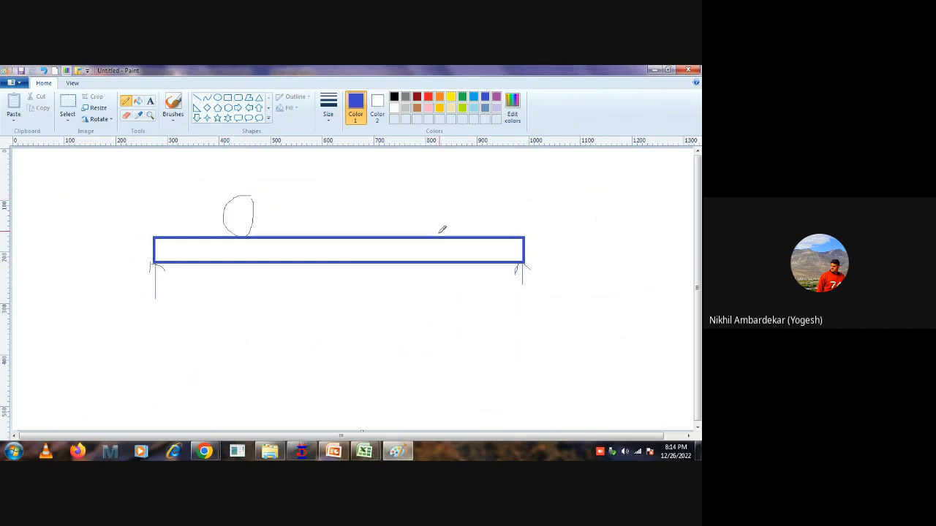
mouse_move(480, 193)
mouse_down()
mouse_move(462, 223)
mouse_move(479, 194)
mouse_up()
mouse_move(237, 236)
mouse_down()
mouse_move(235, 286)
mouse_move(243, 275)
mouse_up()
mouse_move(465, 225)
mouse_down()
mouse_move(461, 291)
mouse_move(471, 264)
mouse_up()
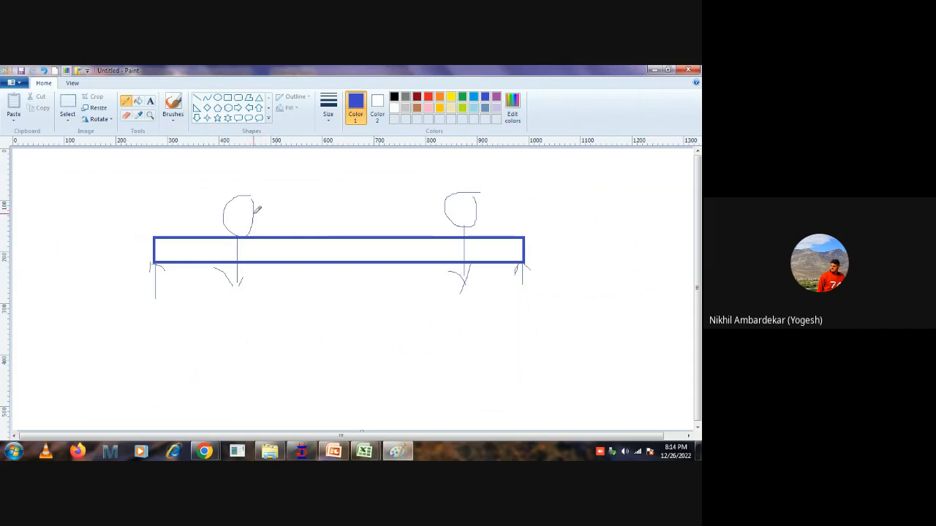
drag(253, 213, 446, 213)
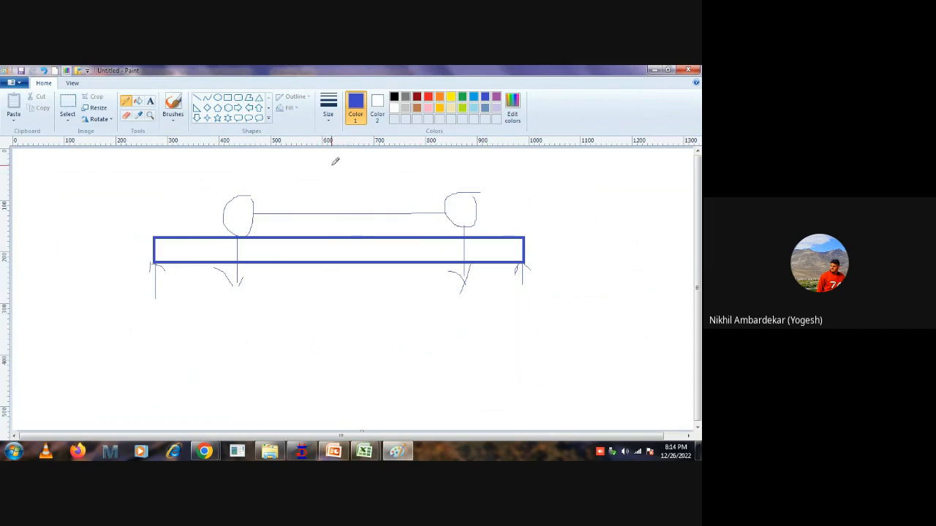
Pencil a downward midspan load arrow with a circle beside it, and a sagging curve below the beam from support to support.
mouse_move(332, 166)
mouse_down()
mouse_move(334, 238)
mouse_move(337, 222)
mouse_up()
mouse_move(371, 153)
mouse_down()
mouse_move(380, 184)
mouse_move(372, 154)
mouse_up()
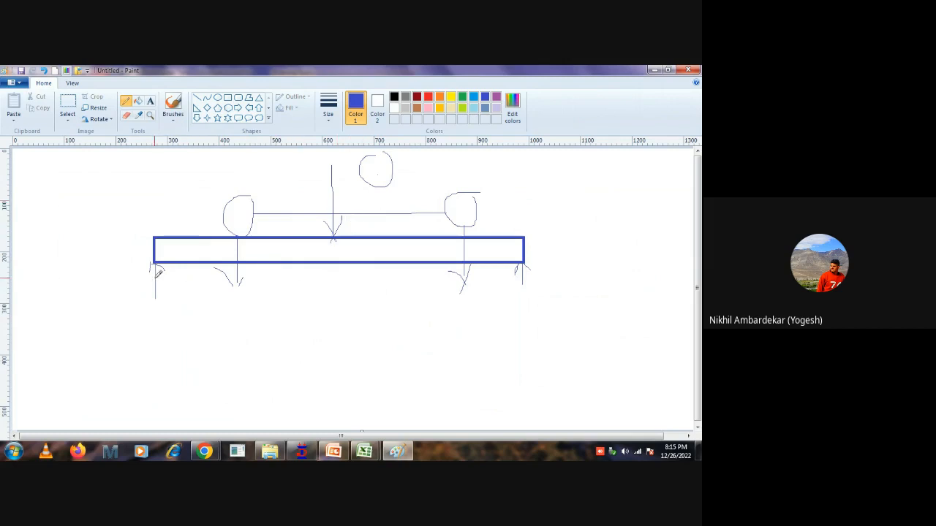
mouse_move(152, 265)
mouse_down()
mouse_move(302, 323)
mouse_move(514, 277)
mouse_up()
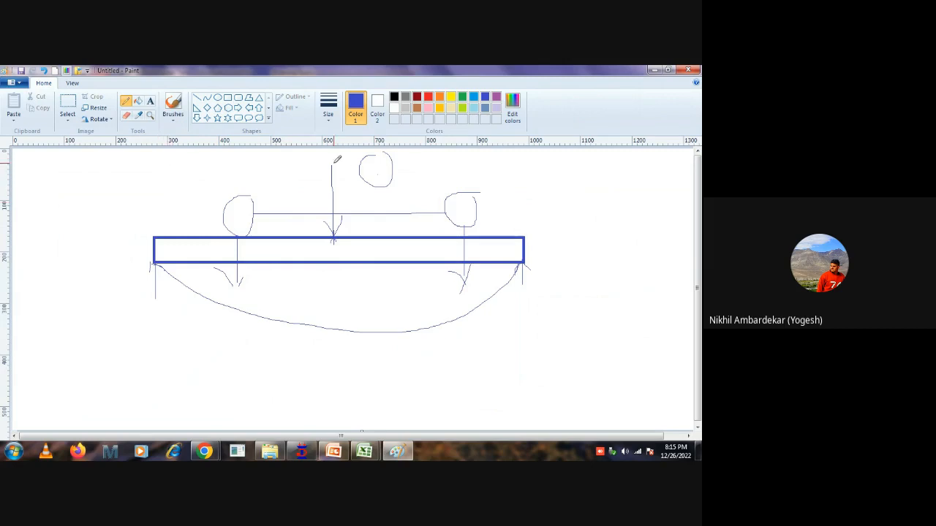
Pencil a downward arrow and a circle at the beam's left support, add horizontal lines above the beam, and retrace the midspan arrow.
drag(160, 153, 167, 237)
mouse_move(184, 202)
mouse_down()
mouse_move(163, 298)
mouse_move(195, 213)
mouse_up()
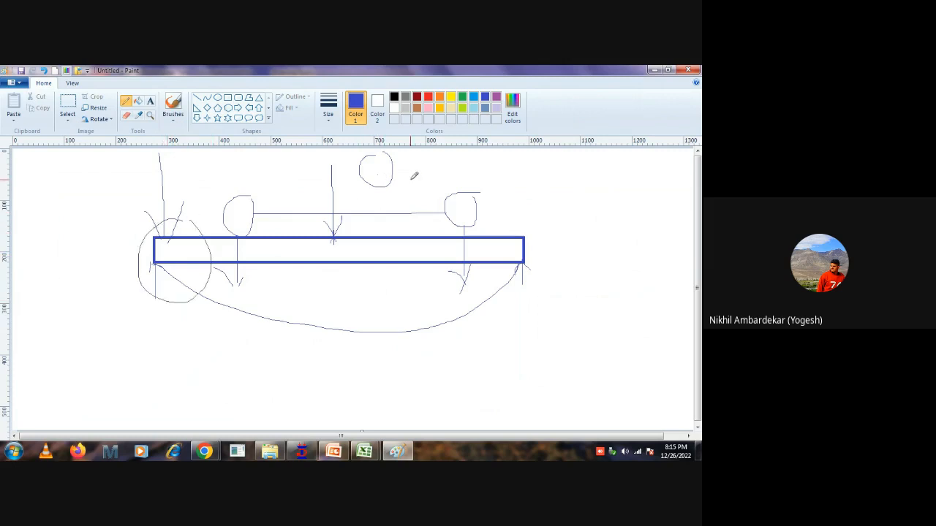
mouse_move(410, 179)
mouse_down()
mouse_move(122, 181)
mouse_move(348, 184)
mouse_up()
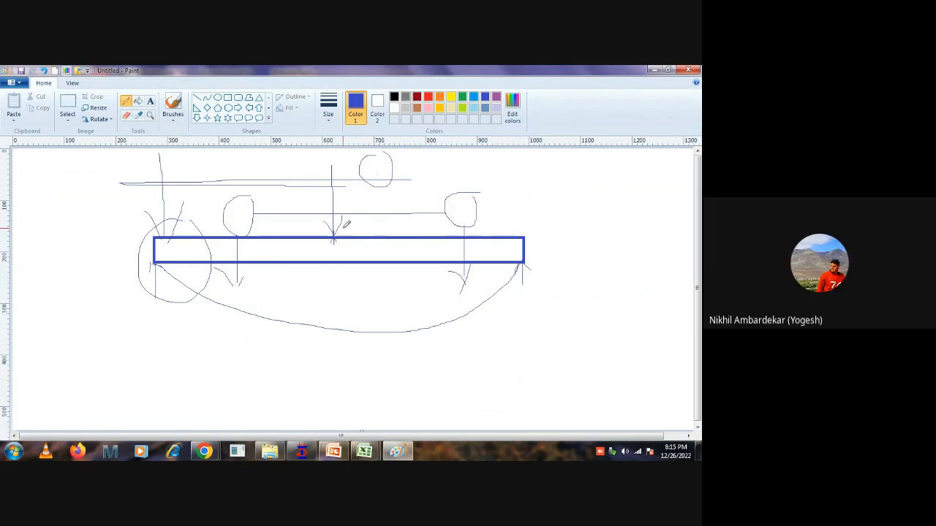
drag(329, 163, 332, 237)
Pencil two concentric rough rings to the right of the beam, with a short slanted stroke between them.
mouse_move(622, 213)
mouse_down()
mouse_move(574, 257)
mouse_move(626, 211)
mouse_move(558, 224)
mouse_up()
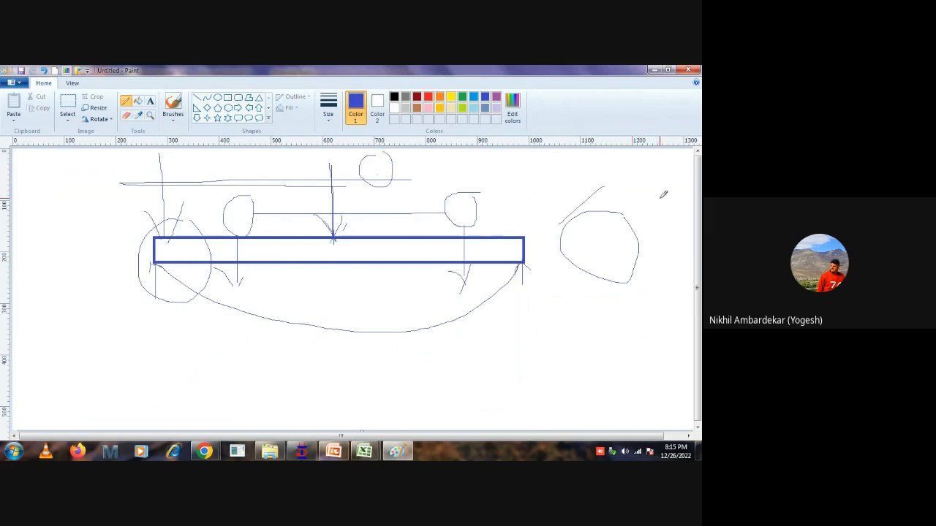
drag(661, 195, 644, 234)
mouse_move(601, 189)
mouse_down()
mouse_move(661, 199)
mouse_move(648, 283)
mouse_move(618, 286)
mouse_up()
mouse_move(575, 213)
mouse_down()
mouse_move(547, 259)
mouse_move(648, 277)
mouse_up()
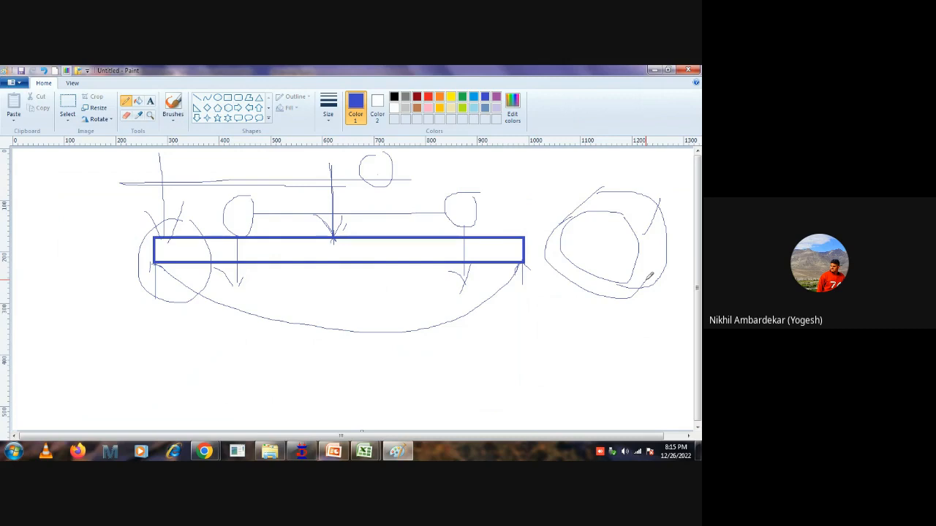
Pencil a slanted parallelogram below the rings, hatch it with diagonal strokes, and encircle it.
drag(500, 351, 581, 352)
drag(541, 316, 500, 351)
drag(624, 331, 564, 360)
mouse_move(528, 318)
mouse_down()
mouse_move(621, 318)
mouse_move(604, 333)
mouse_up()
drag(554, 322, 539, 336)
mouse_move(585, 312)
mouse_down()
mouse_move(543, 351)
mouse_move(560, 353)
mouse_up()
drag(545, 317, 512, 344)
drag(577, 321, 544, 354)
drag(584, 330, 562, 356)
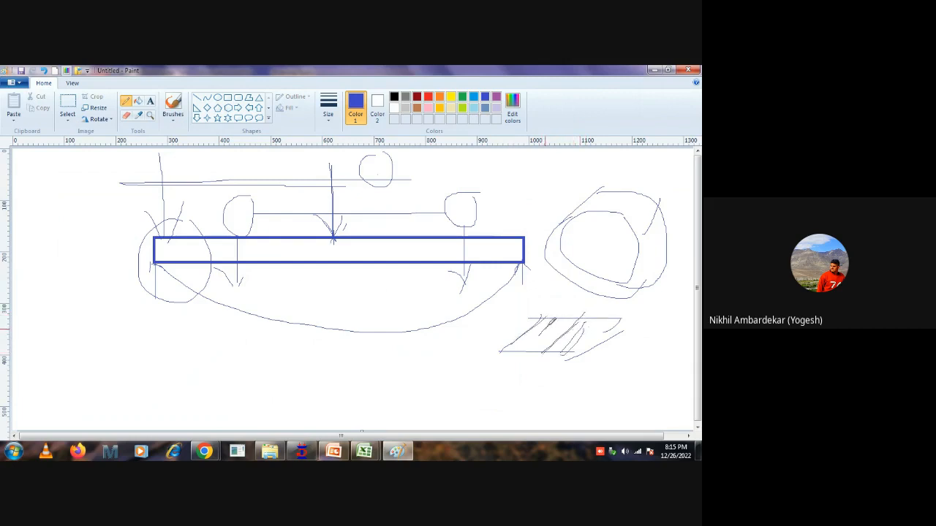
mouse_move(638, 319)
mouse_down()
mouse_move(499, 352)
mouse_move(604, 319)
mouse_up()
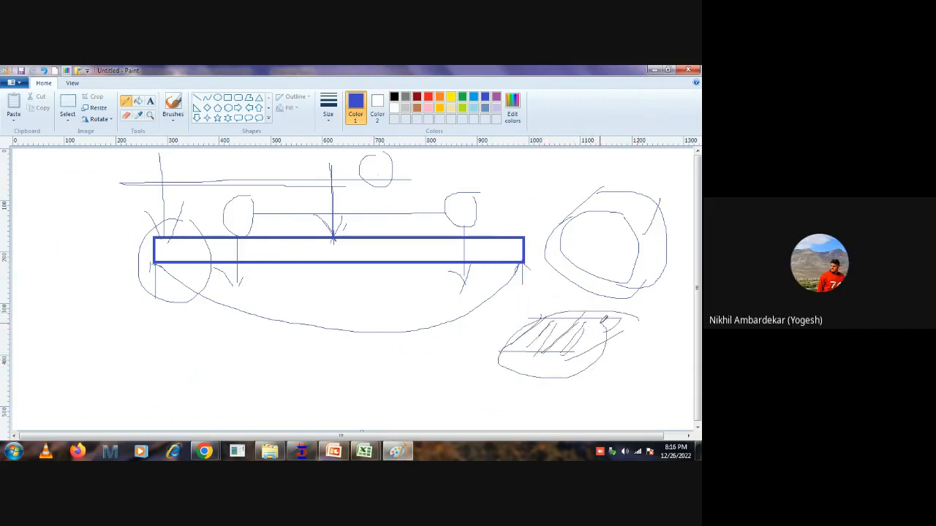
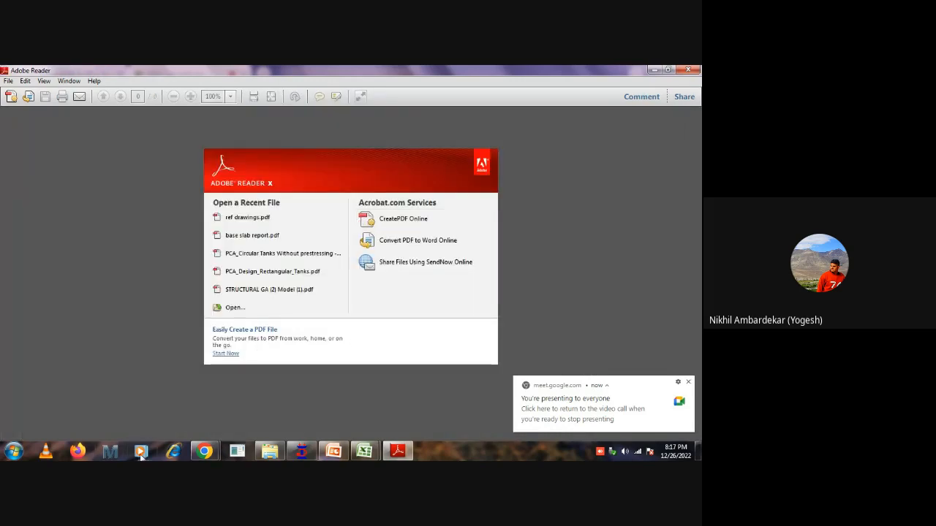
Switch to Windows Explorer and open the drawing 31809-KM-WSE-WTP-CV-RC-024 from the Clarifier folder inside RECT Tank_training.
click(267, 452)
scroll(182, 193, up, 10)
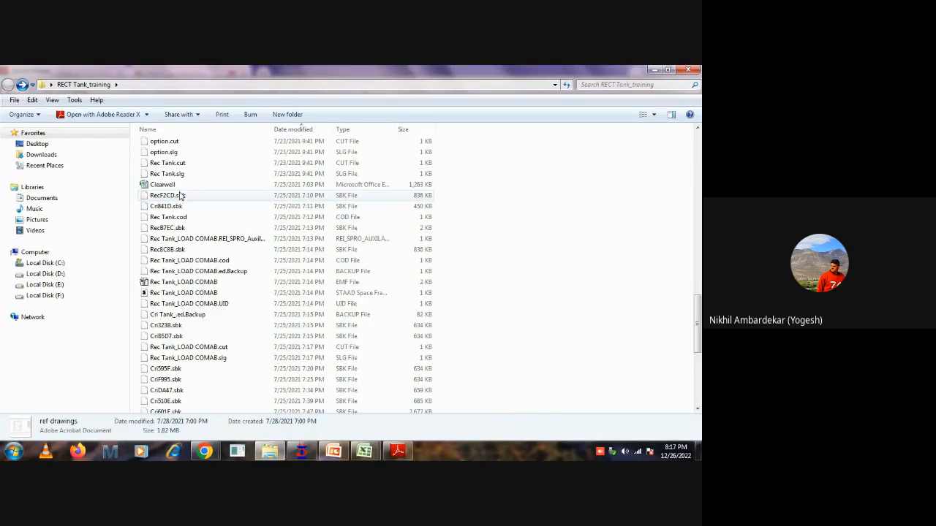
scroll(235, 232, up, 8)
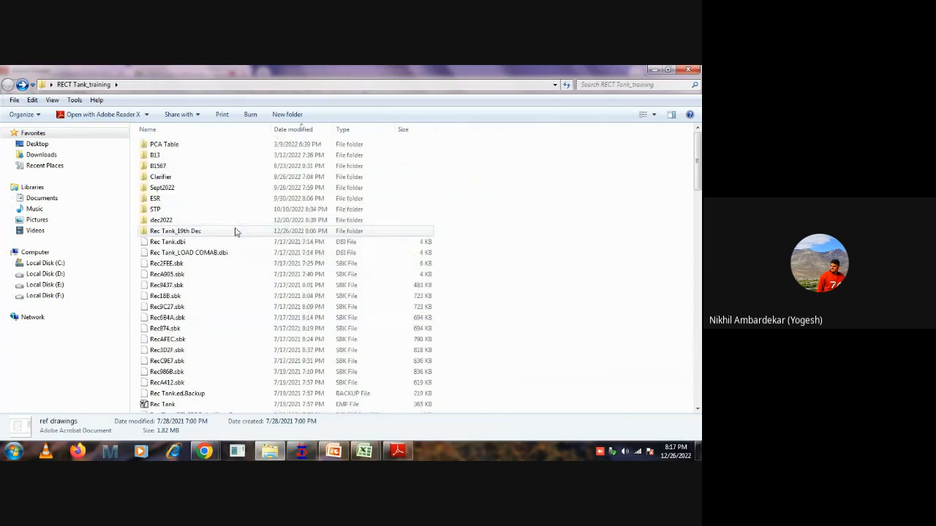
click(160, 177)
double_click(161, 178)
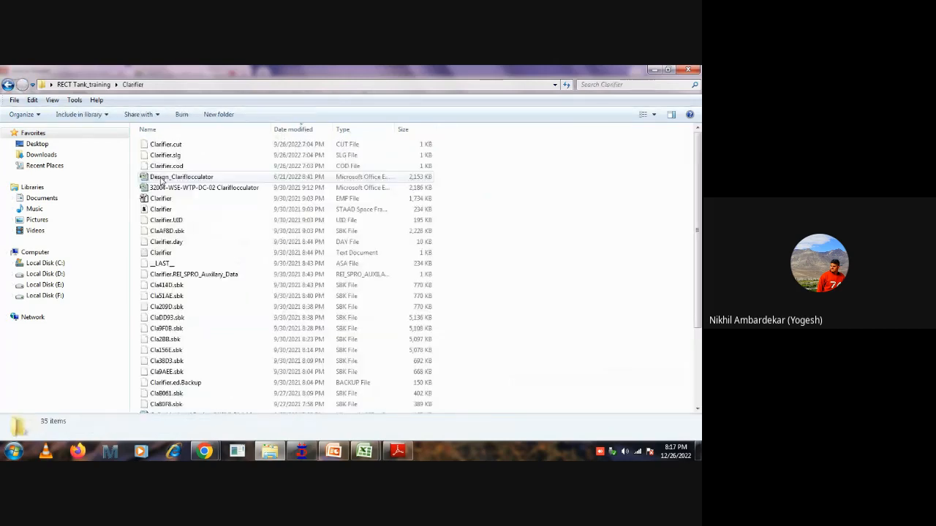
scroll(253, 334, down, 3)
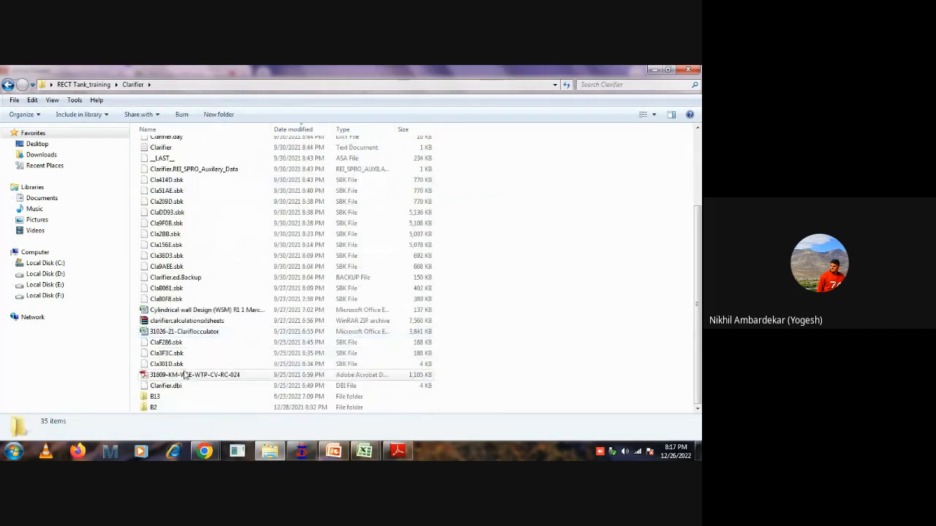
click(304, 374)
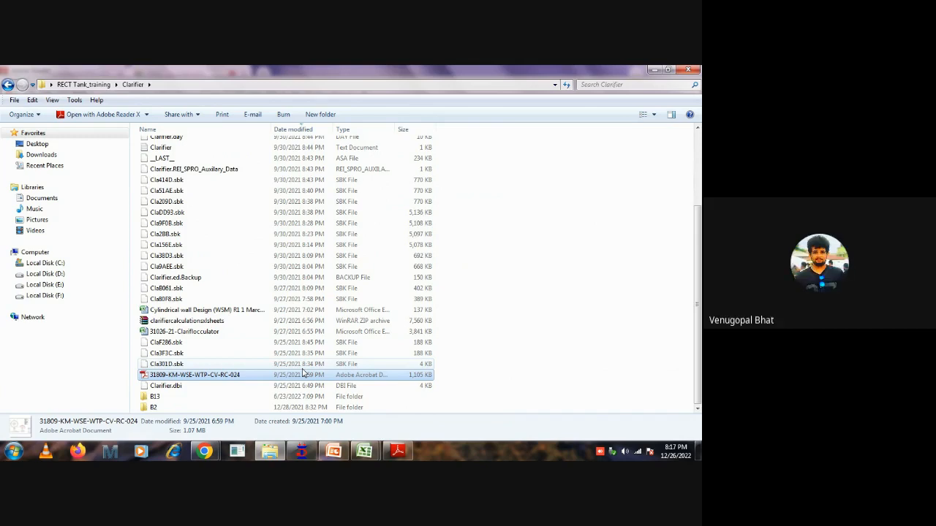
double_click(303, 372)
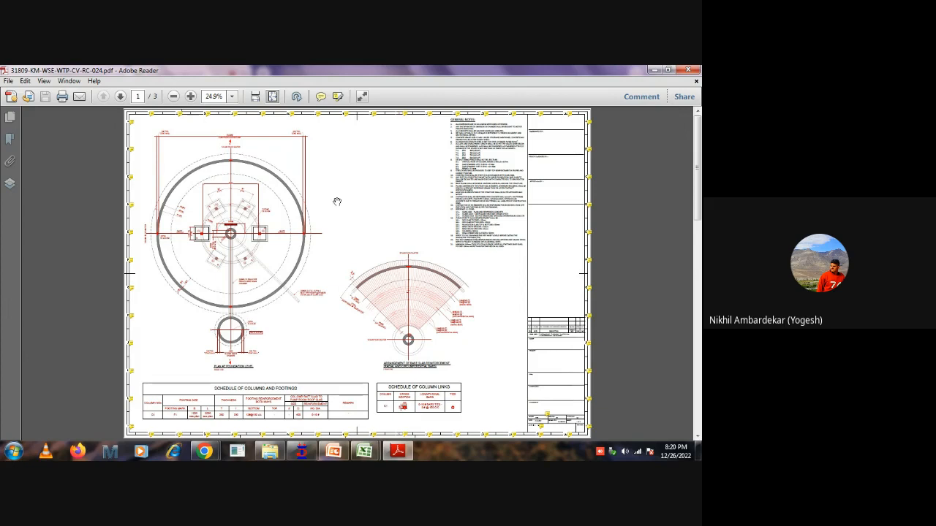
Examine the circular tank's plan at foundation level, from the whole sheet in to the upper wall arc and its dimension line.
scroll(337, 201, down, 2)
scroll(354, 231, up, 2)
ctrl+scroll(154, 276, up, 1)
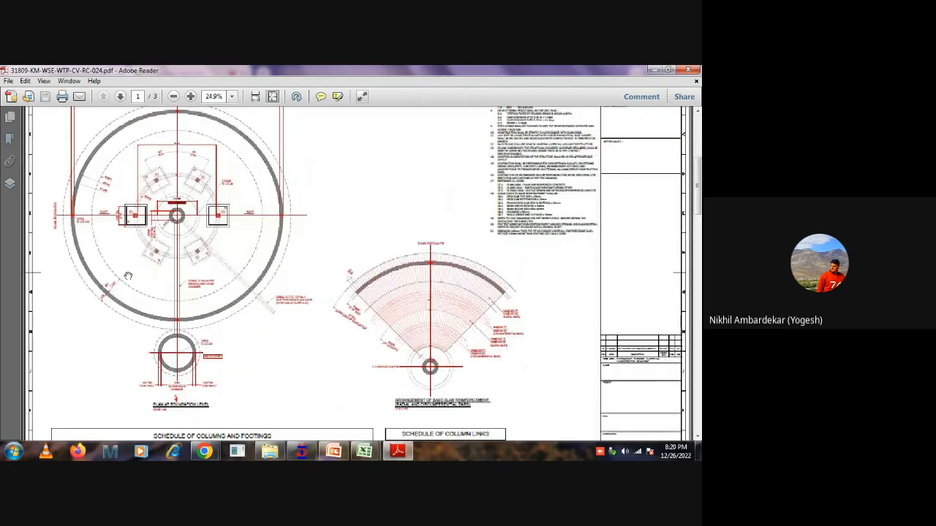
ctrl+scroll(108, 341, up, 2)
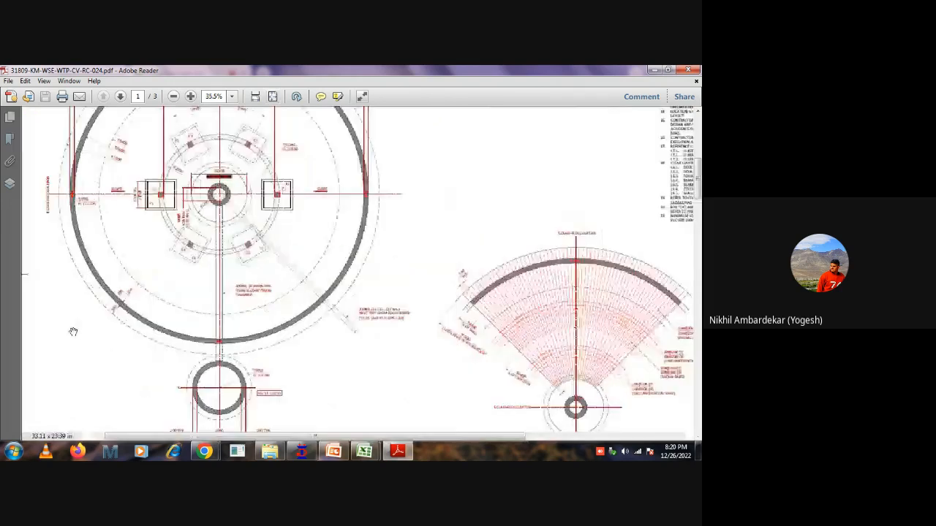
drag(211, 147, 221, 196)
ctrl+scroll(294, 171, down, 1)
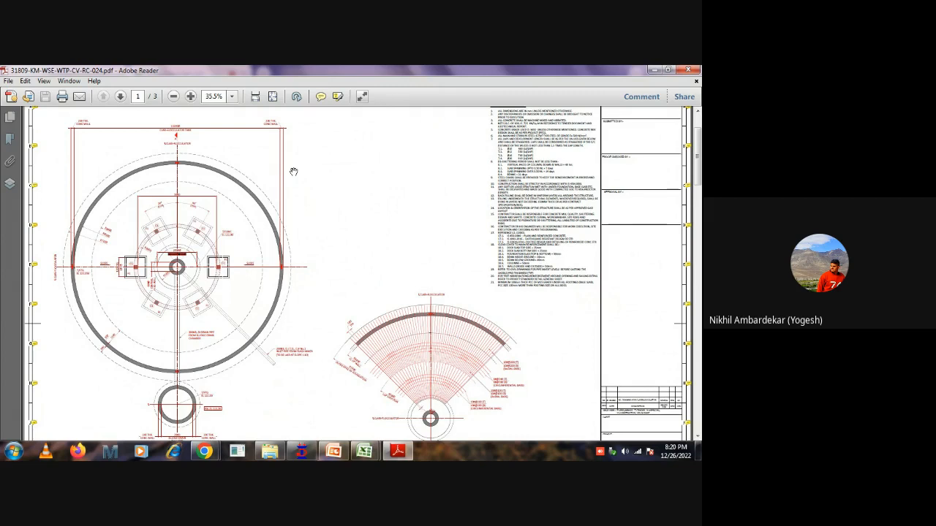
ctrl+scroll(147, 155, up, 3)
drag(148, 154, 224, 163)
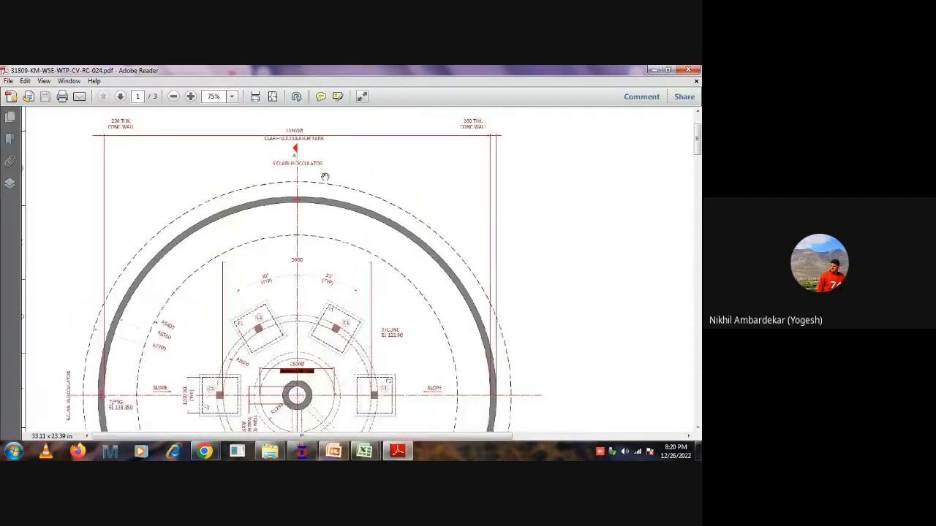
ctrl+scroll(324, 175, down, 2)
ctrl+scroll(280, 172, down, 2)
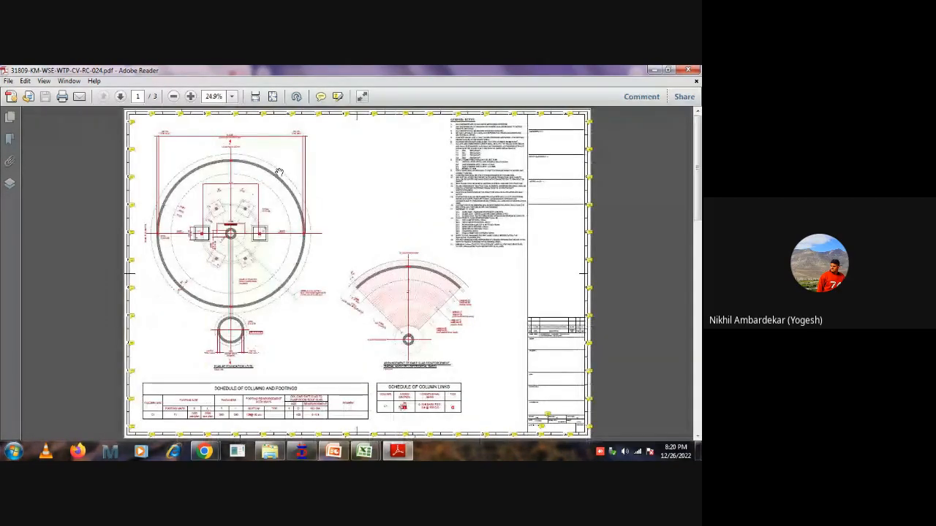
Examine the clari-flocculator tank's overall diameter and concrete wall thickness dimensions on the foundation plan.
ctrl+scroll(188, 149, up, 1)
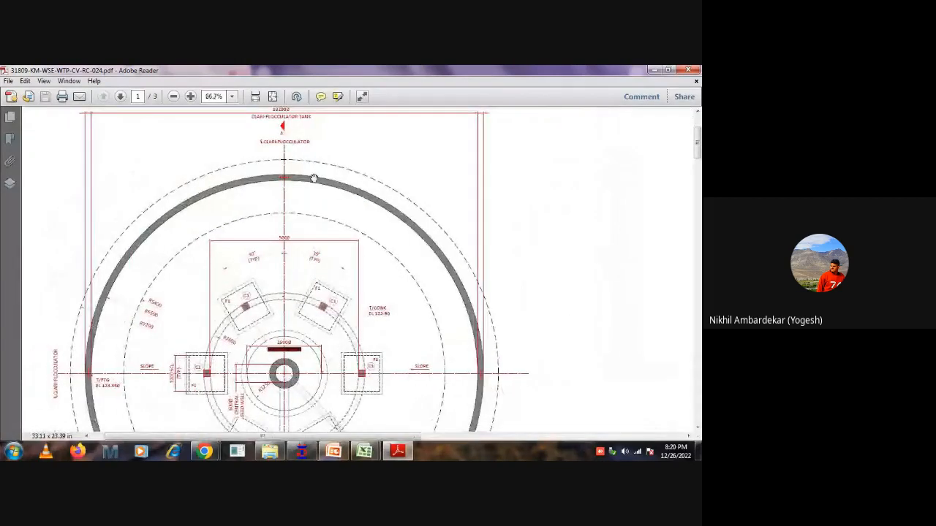
ctrl+scroll(313, 177, down, 2)
drag(367, 235, 378, 176)
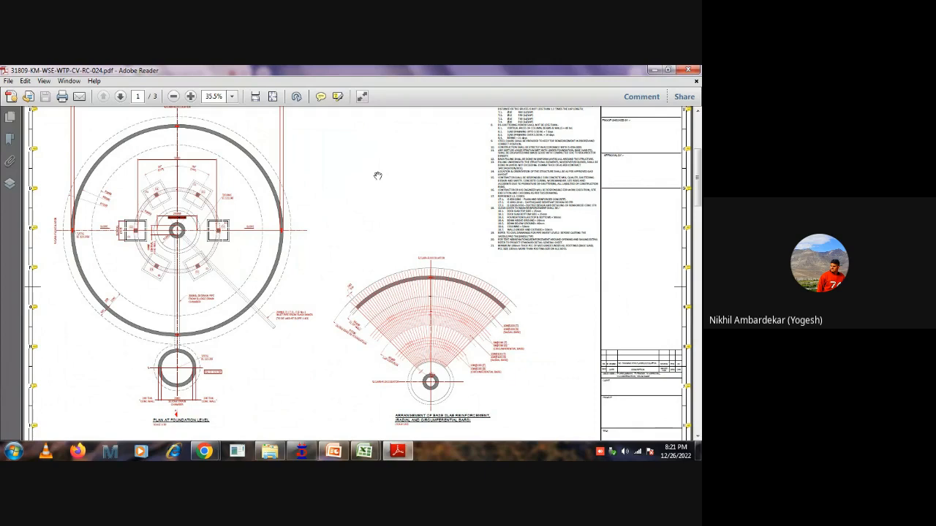
ctrl+scroll(168, 192, up, 3)
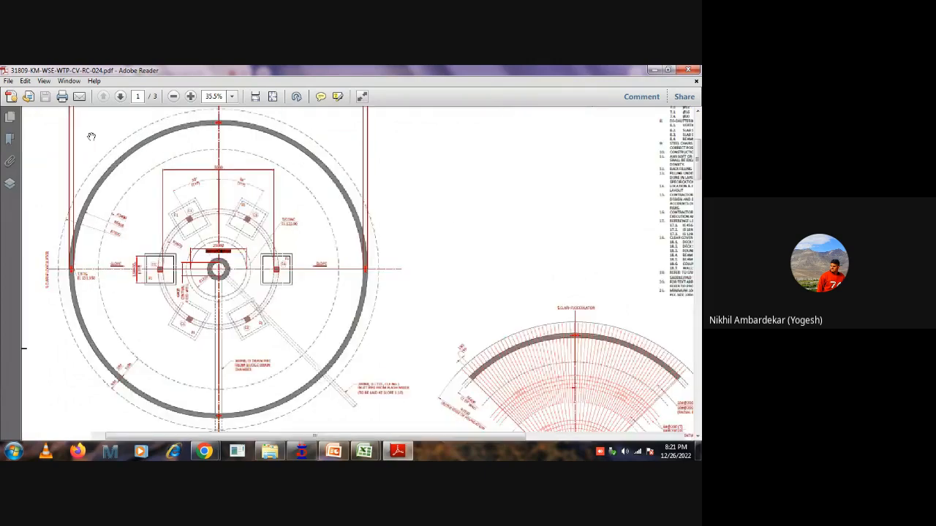
ctrl+scroll(272, 190, up, 2)
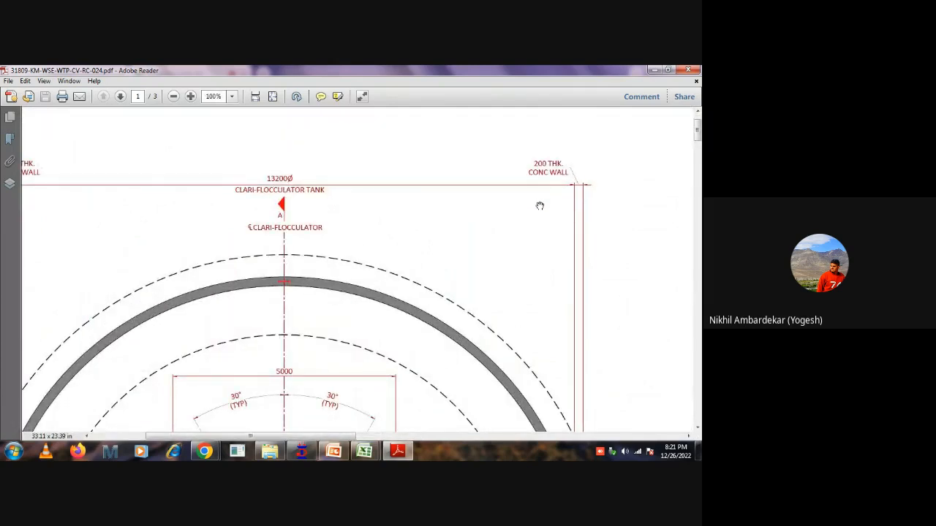
ctrl+scroll(207, 294, down, 1)
ctrl+scroll(146, 234, down, 1)
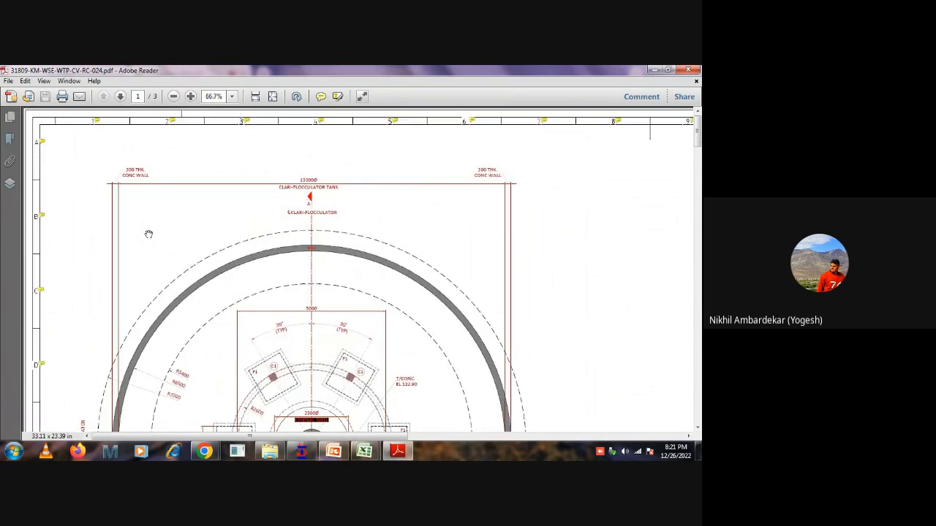
scroll(160, 292, down, 4)
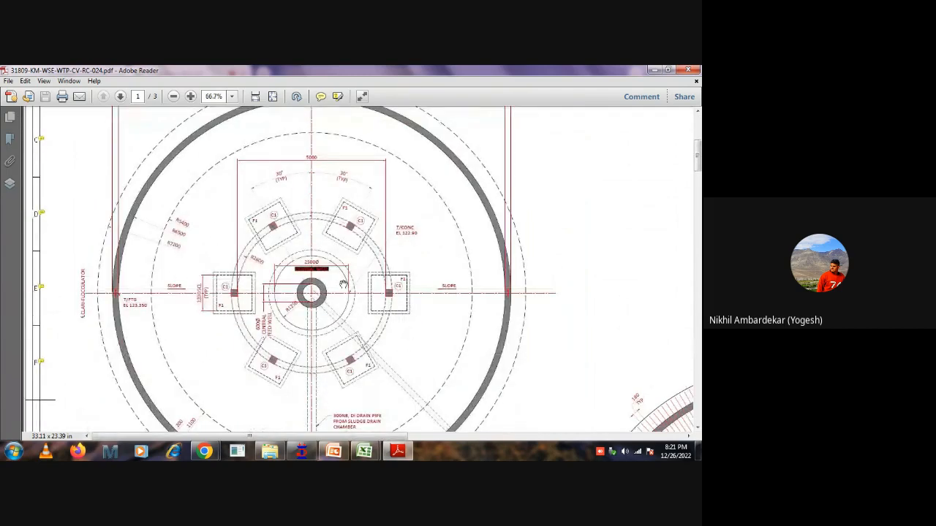
Examine the column footings around the central feed well, the base slab reinforcement arrangement, and the top-level plan on page 2.
ctrl+scroll(336, 194, down, 2)
scroll(263, 329, down, 1)
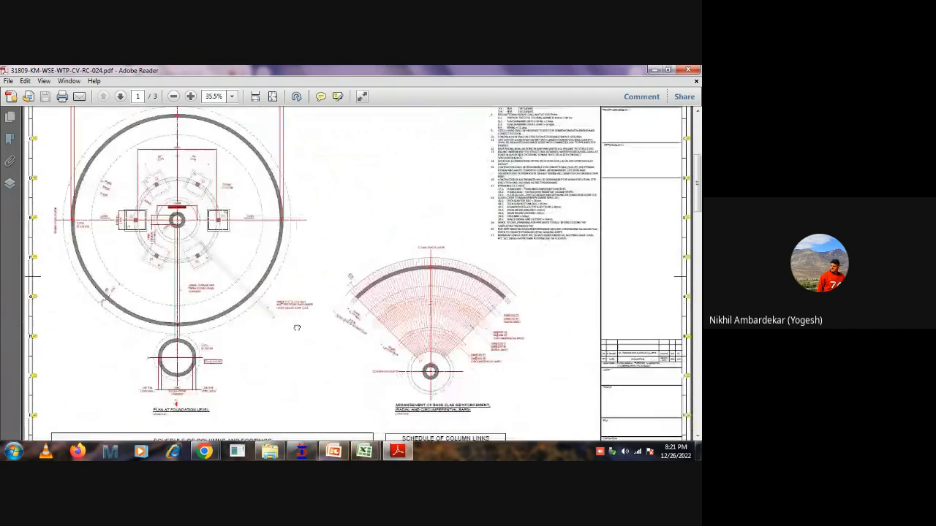
scroll(318, 205, up, 1)
ctrl+scroll(198, 217, up, 3)
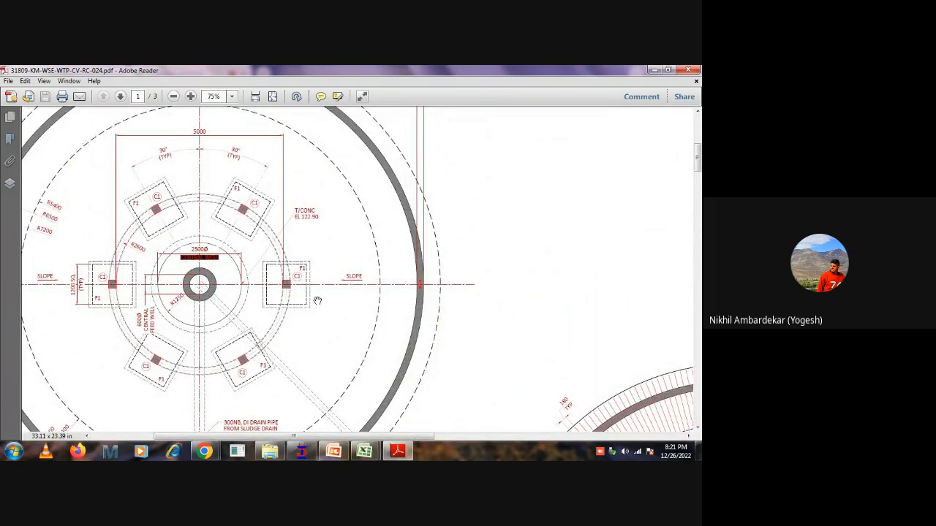
ctrl+scroll(318, 300, down, 2)
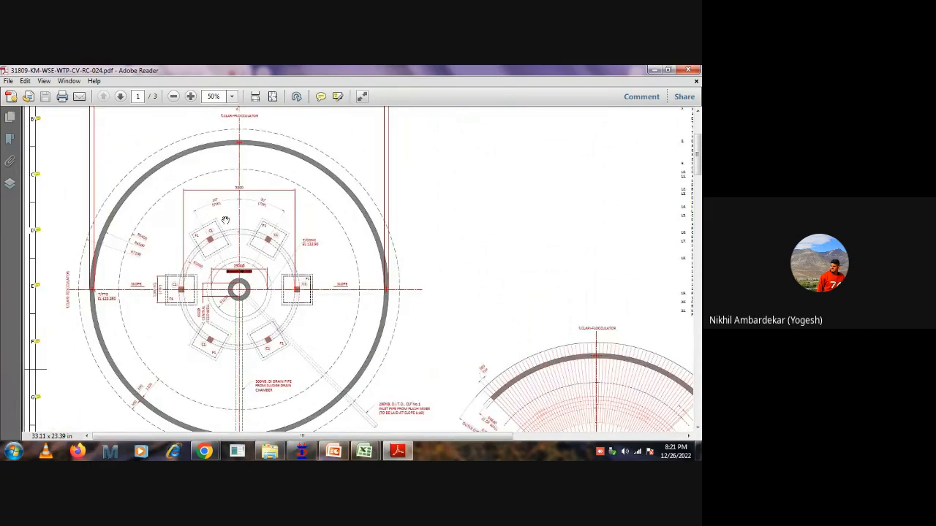
ctrl+scroll(274, 242, down, 2)
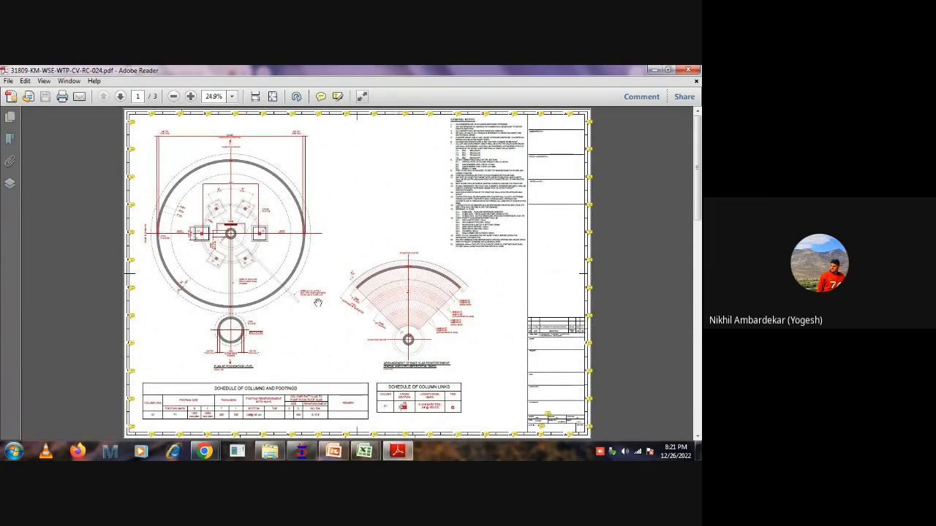
ctrl+scroll(395, 309, up, 1)
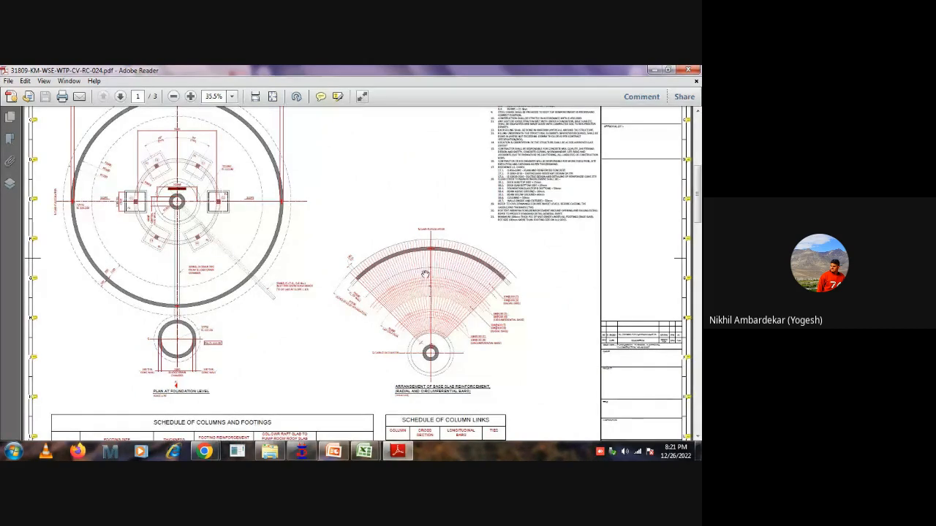
ctrl+scroll(397, 307, down, 1)
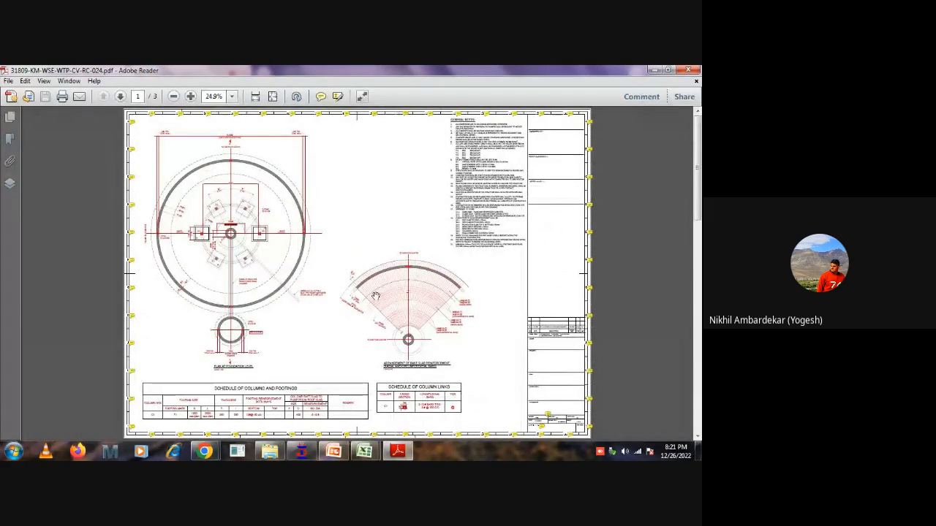
scroll(391, 306, down, 2)
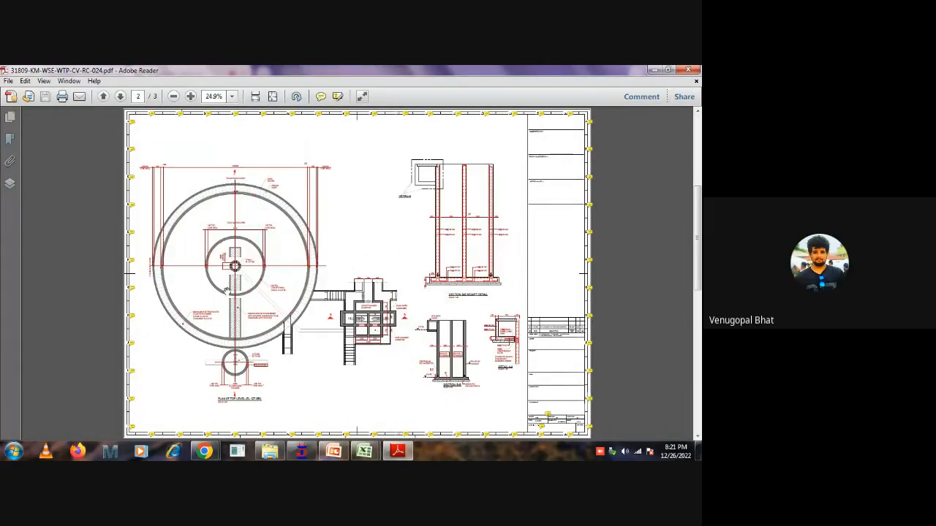
scroll(317, 290, up, 2)
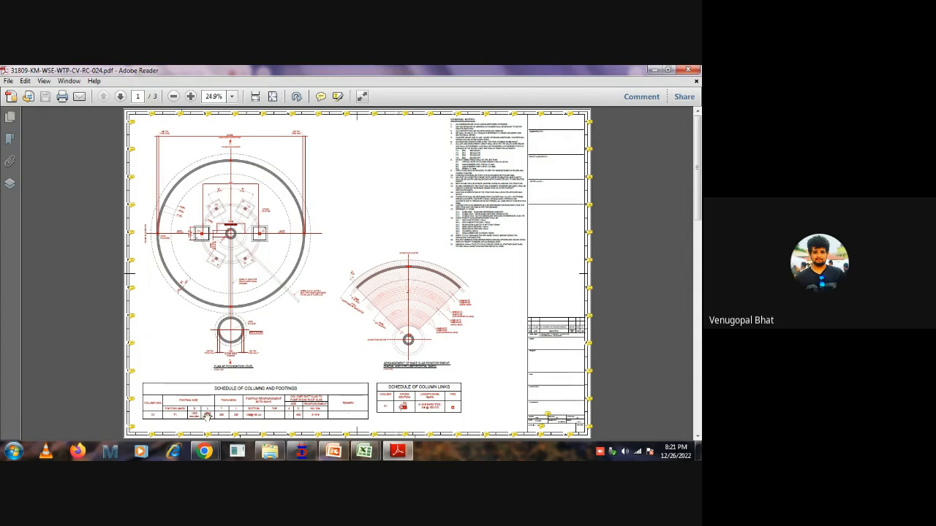
Try to open the 31026-21-Clariflocculator workbook from the Clarifier folder, accepting recovery of its contents.
click(269, 453)
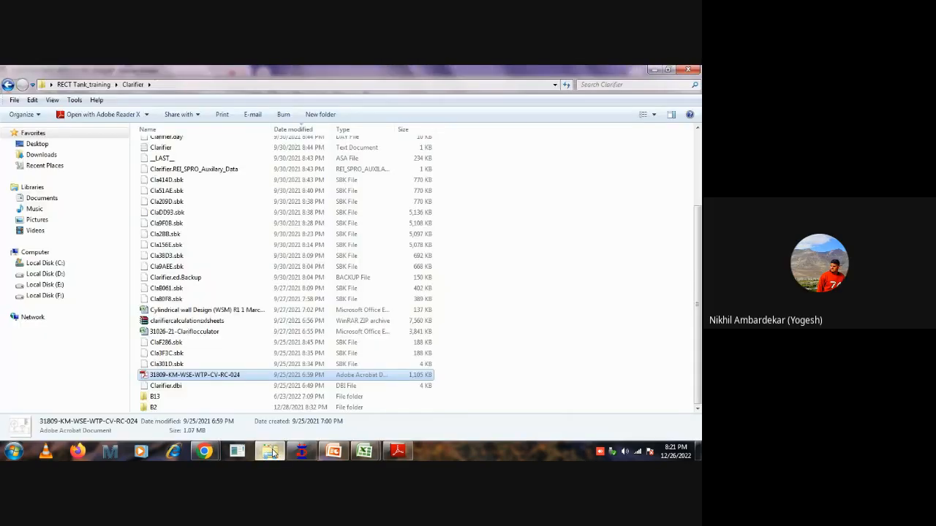
double_click(183, 334)
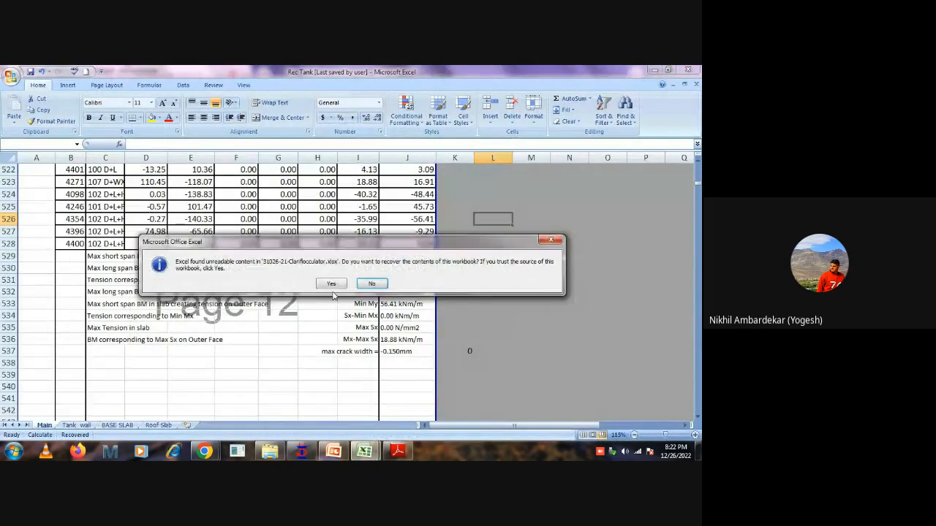
click(332, 284)
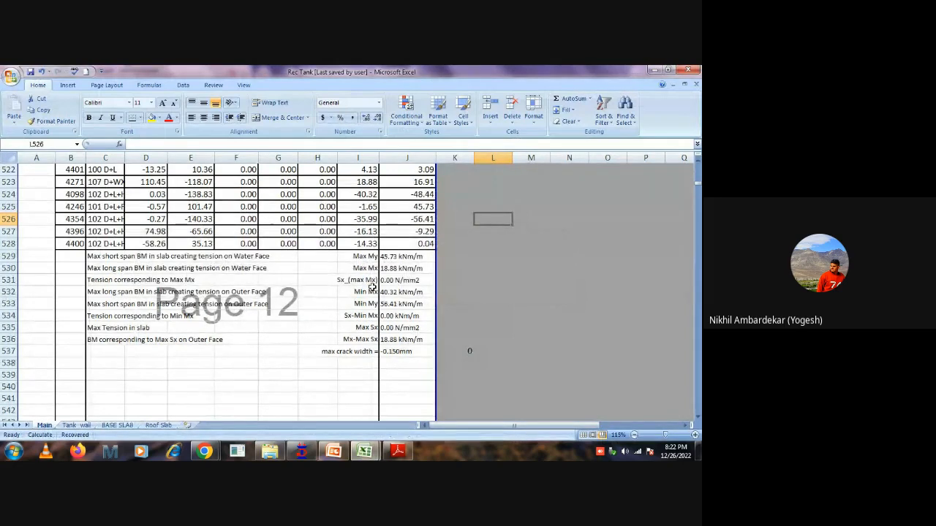
scroll(468, 380, up, 4)
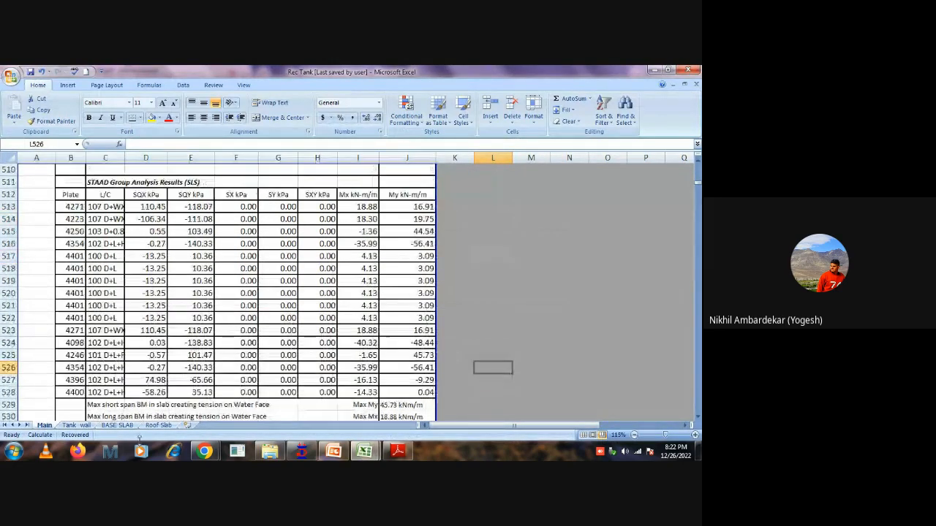
Open the 31026-21-Clariflocculator workbook from the Clarifier folder, recover its contents, and dismiss the repair report.
click(269, 451)
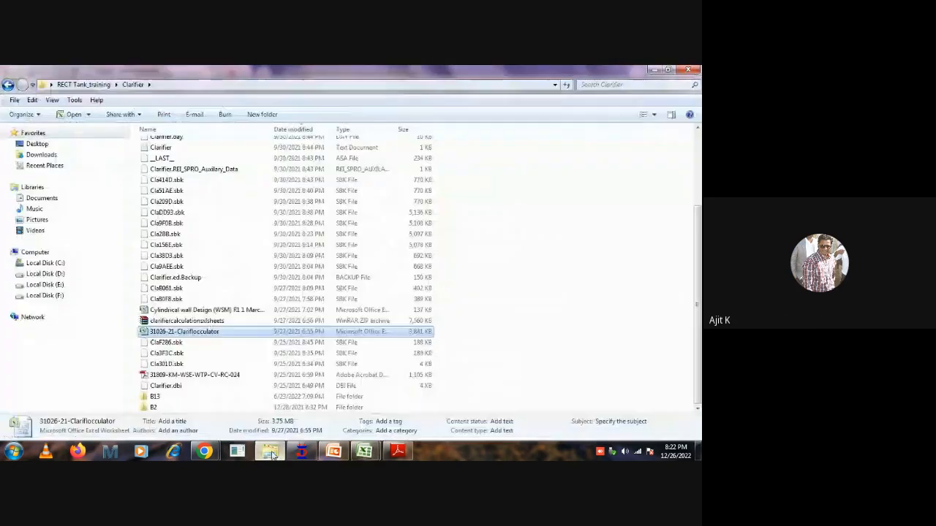
double_click(180, 333)
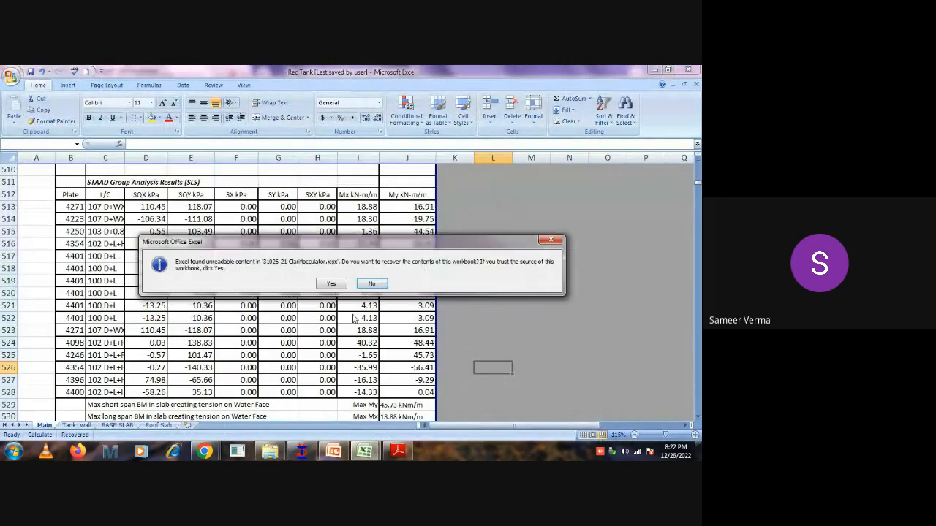
click(329, 284)
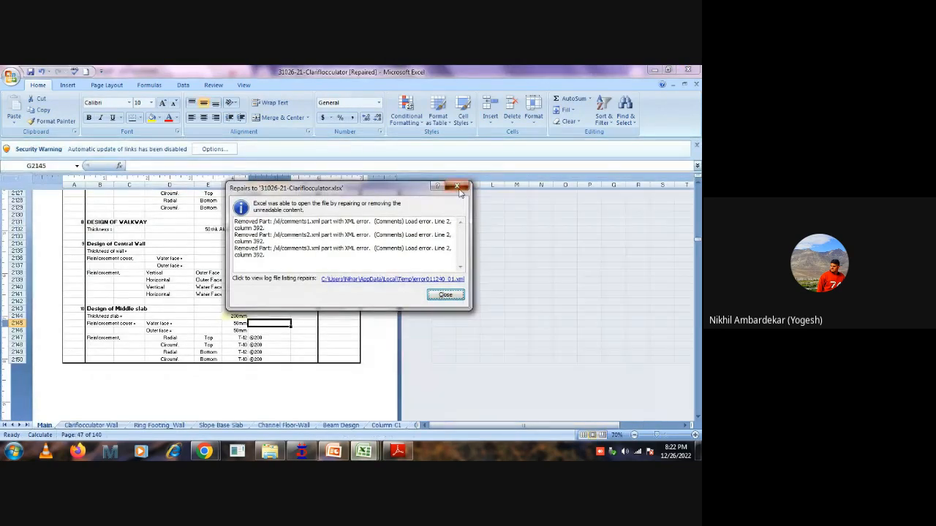
click(456, 186)
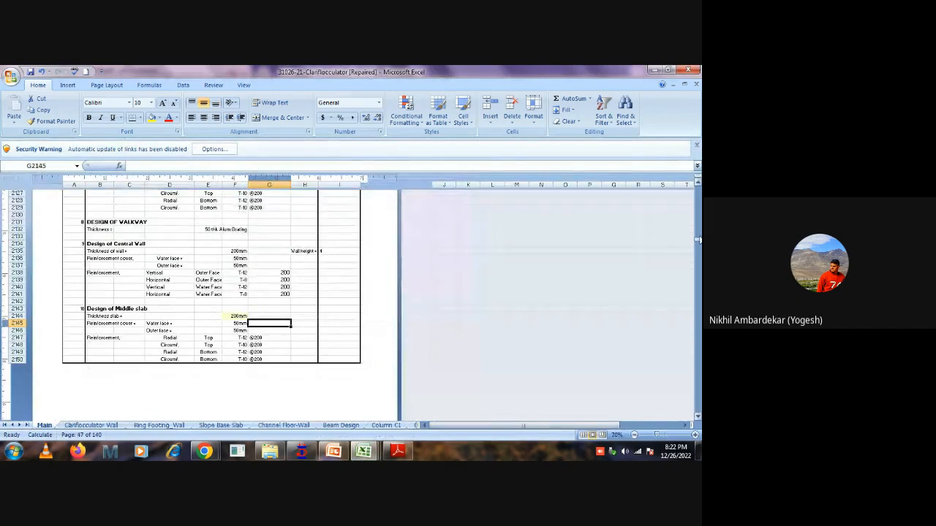
Go to the cover page of the Main sheet and select the clariflocculator photo below the title block.
drag(696, 239, 697, 192)
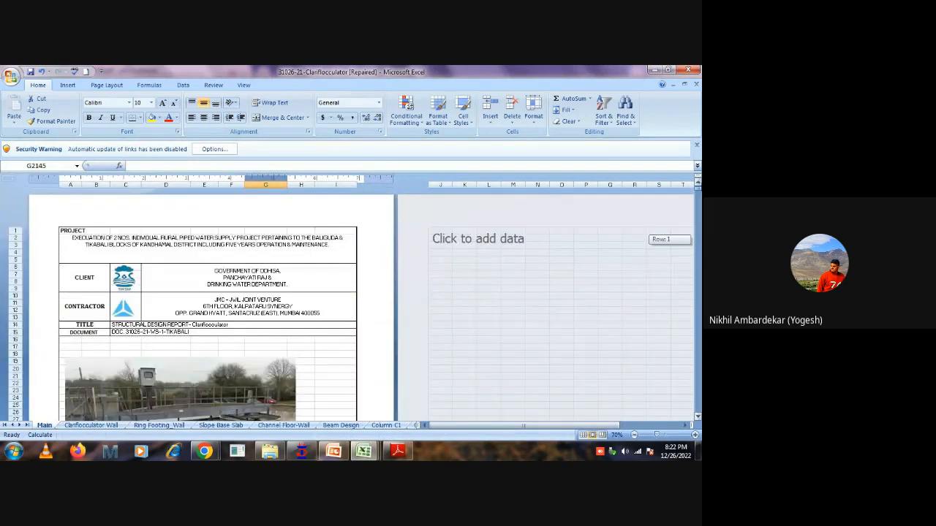
scroll(316, 339, down, 3)
click(249, 327)
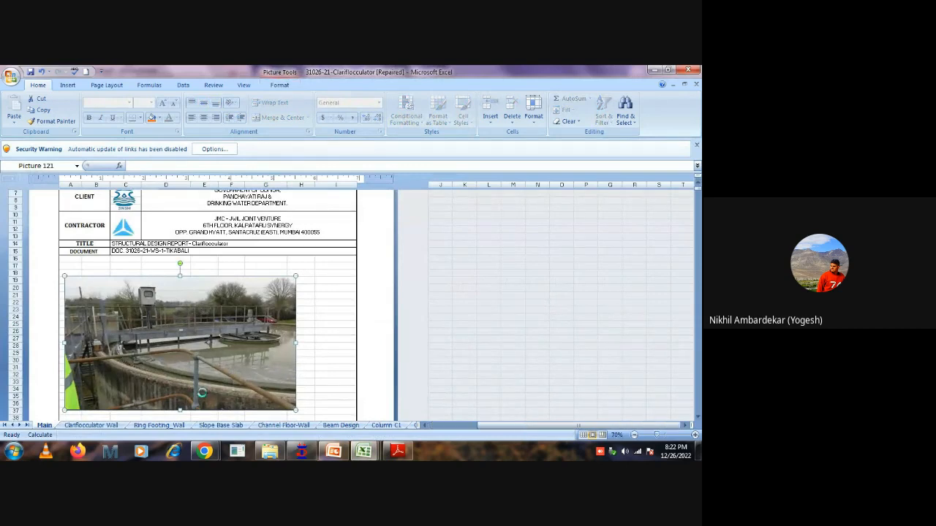
Enlarge the clariflocculator photo to span columns A to K and hide the white space between the pages.
ctrl+scroll(212, 391, up, 1)
scroll(268, 310, down, 2)
scroll(271, 314, up, 2)
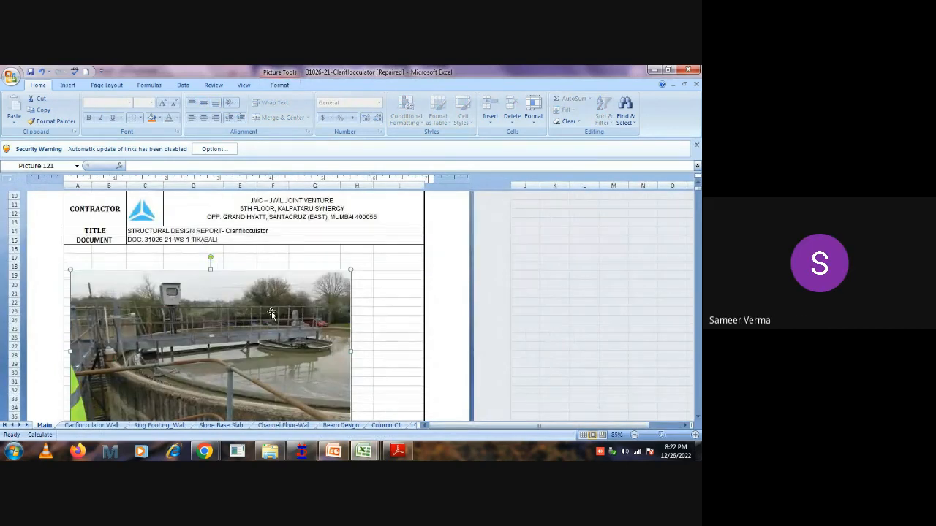
scroll(271, 313, down, 1)
scroll(276, 315, down, 1)
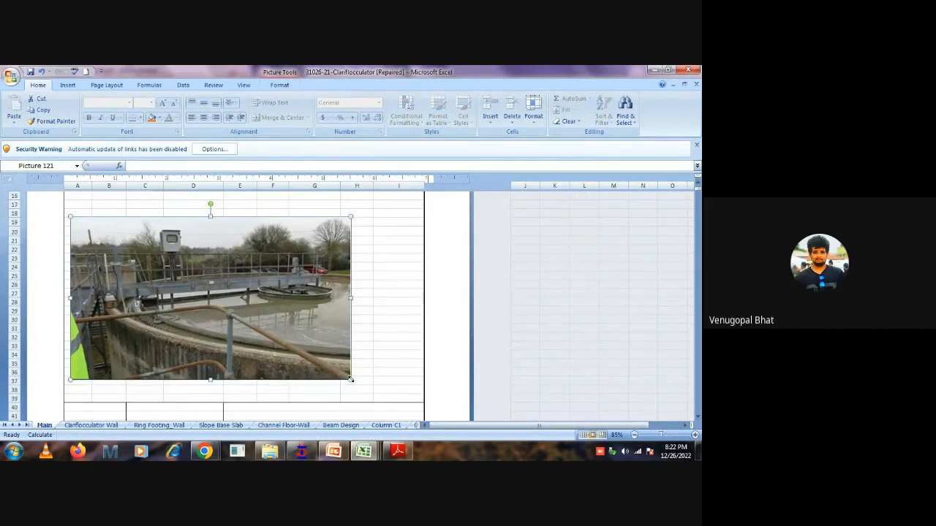
drag(350, 380, 448, 376)
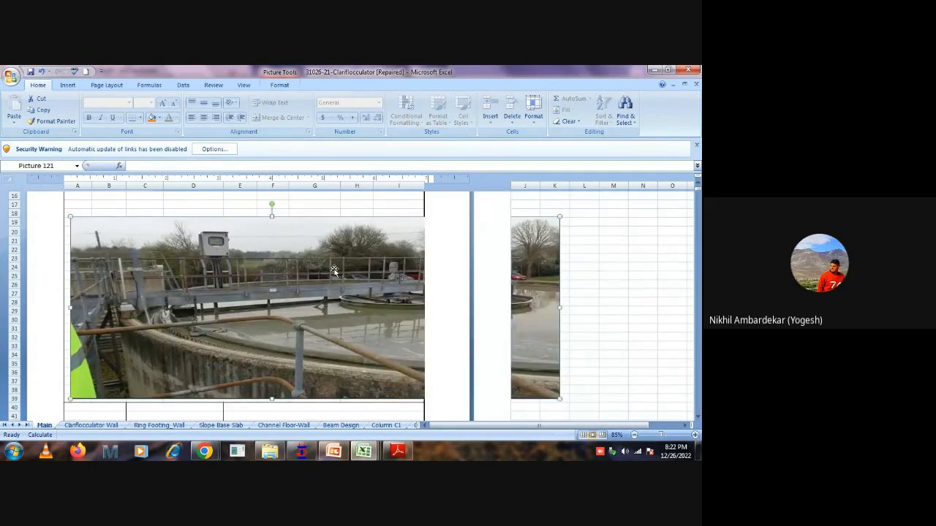
click(472, 194)
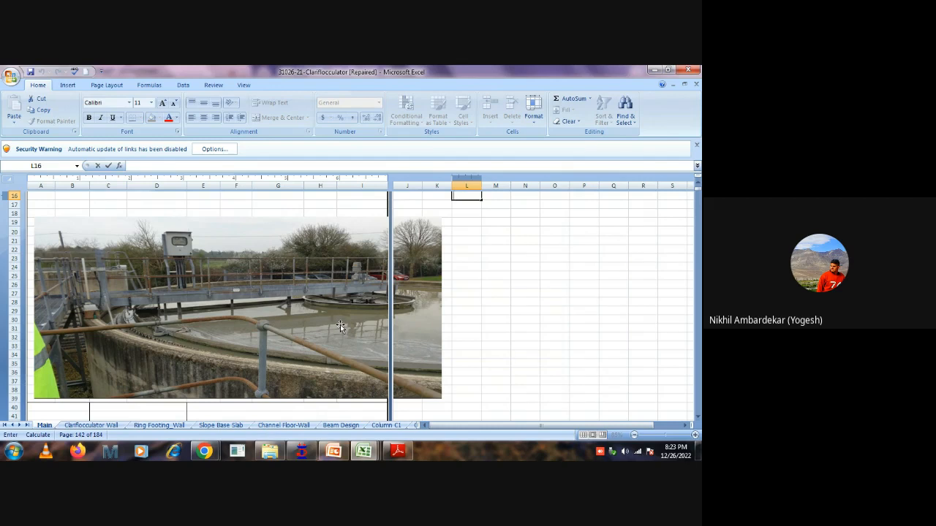
Examine the central well and surrounding column footings on page 1 of the drawing PDF in Adobe Reader, and return to the clariflocculator workbook.
click(202, 452)
click(397, 451)
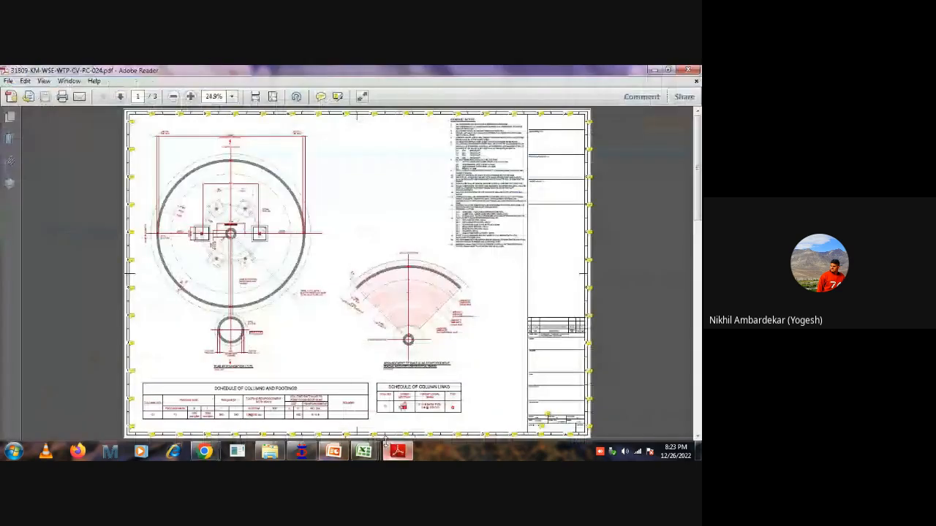
ctrl+scroll(238, 238, up, 3)
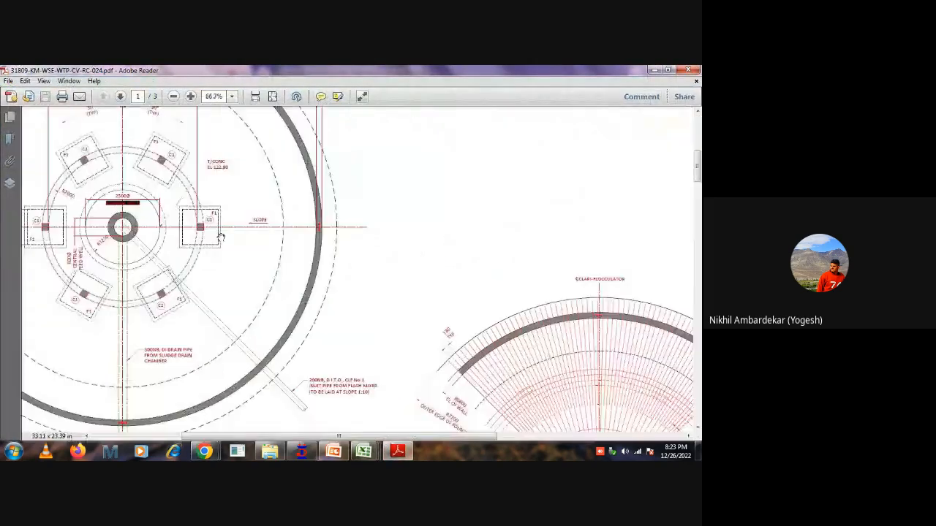
ctrl+scroll(129, 237, up, 3)
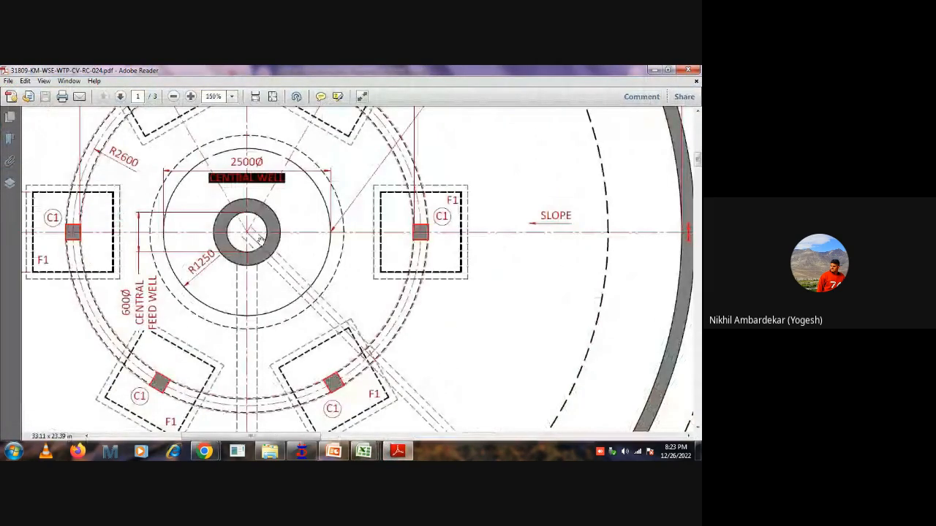
ctrl+scroll(340, 264, down, 4)
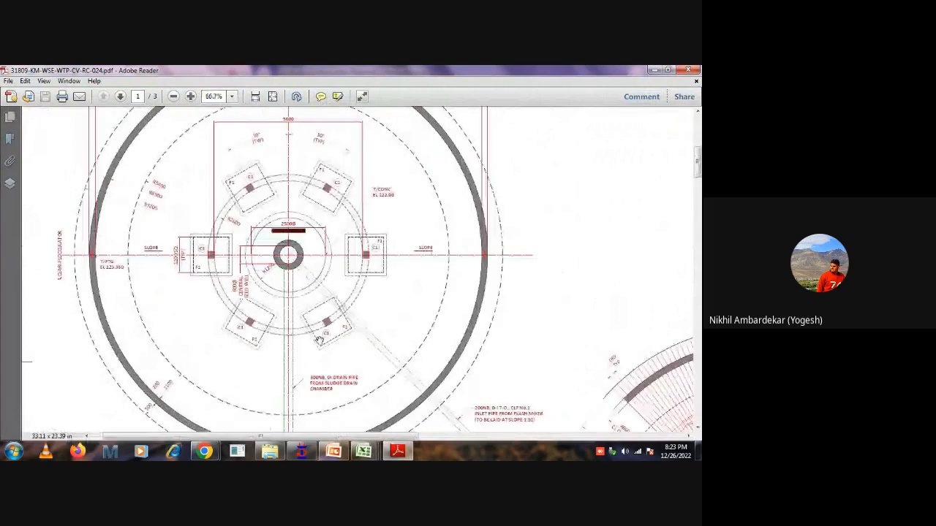
click(365, 451)
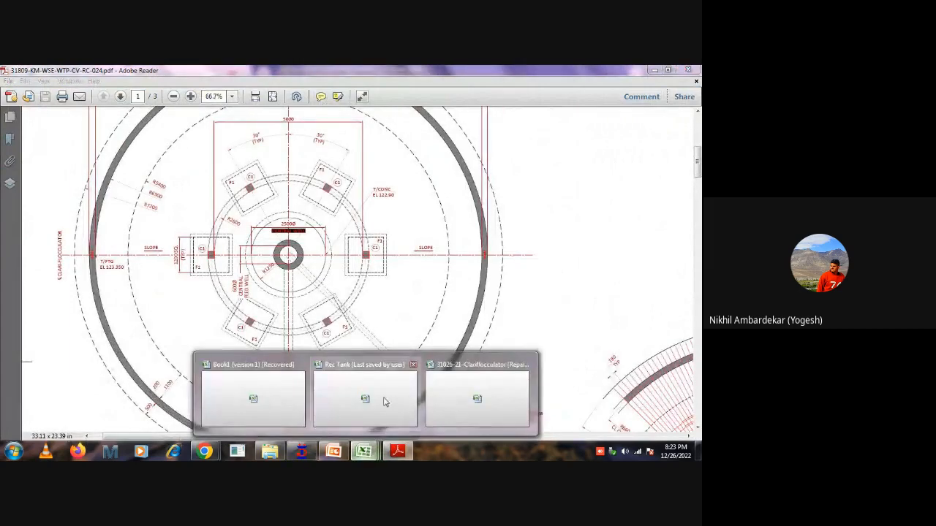
click(448, 394)
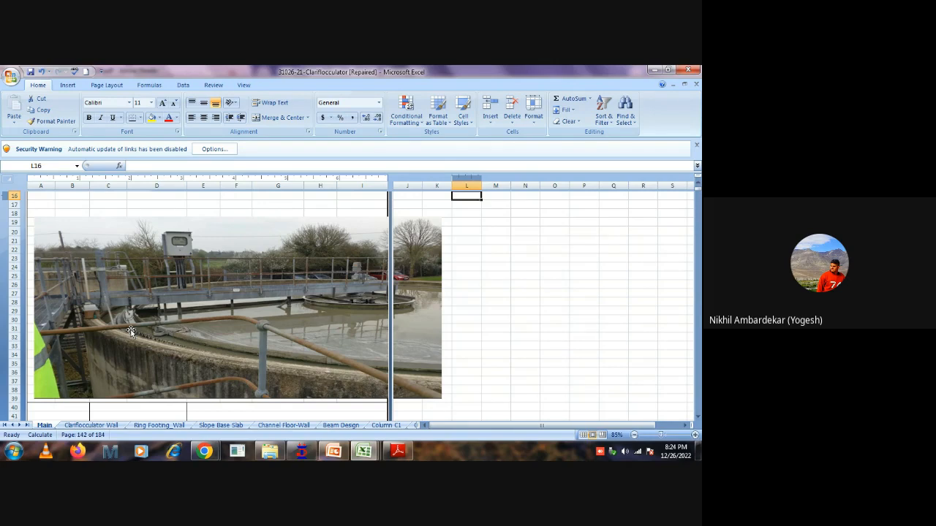
Open a blank canvas in Paint and draw a thick-outlined rectangle about 560 by 310 pixels as the tank section.
click(333, 451)
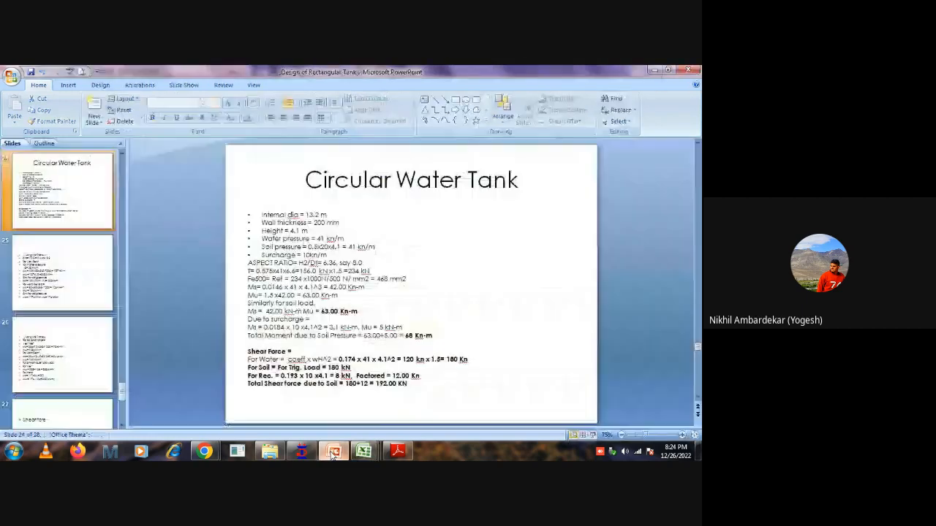
click(13, 451)
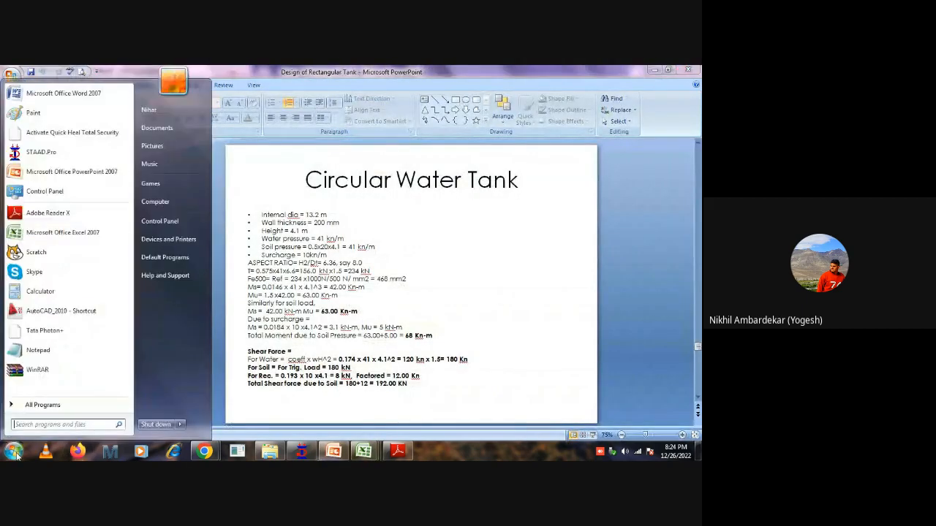
click(17, 117)
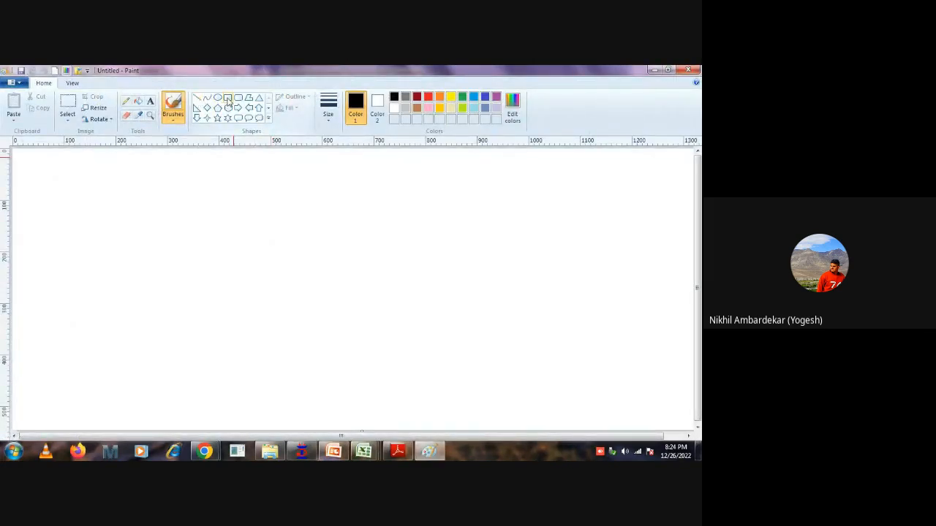
click(228, 99)
drag(216, 208, 504, 368)
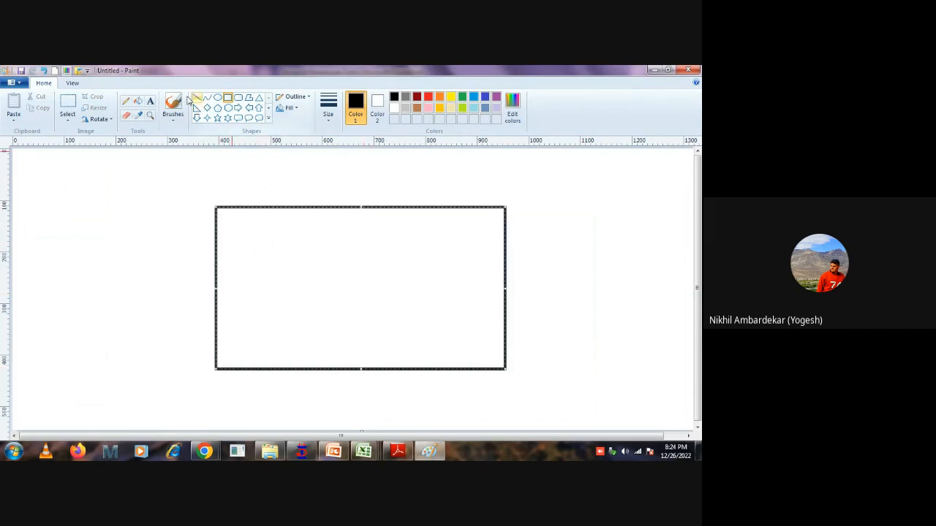
Sketch freehand L-shaped channels outside both upper side walls and two full-height vertical lines for the tank's central shaft.
click(125, 101)
mouse_move(173, 209)
mouse_down()
mouse_move(173, 245)
mouse_move(215, 245)
mouse_up()
mouse_move(506, 238)
mouse_down()
mouse_move(546, 238)
mouse_move(545, 207)
mouse_up()
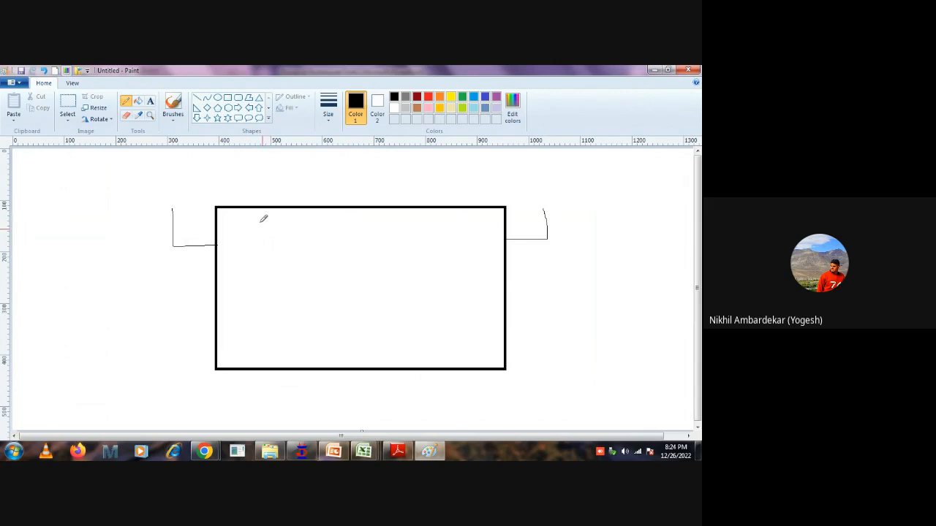
drag(340, 209, 340, 363)
drag(386, 211, 385, 358)
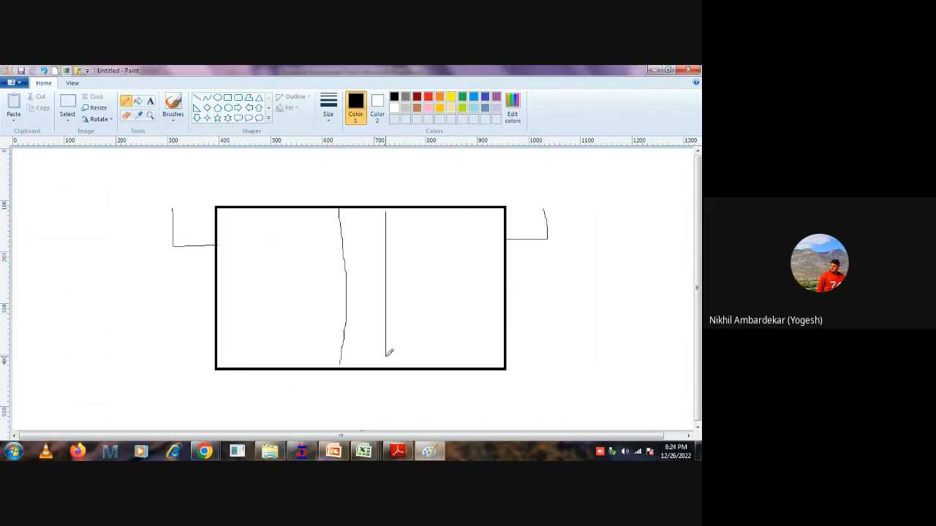
click(227, 98)
drag(215, 172, 338, 190)
key(Escape)
Draw a long, shallow bridge rectangle above the tank, from outside the left channel to the central shaft, and fill it with zigzag truss lines.
click(228, 98)
mouse_move(161, 168)
mouse_down()
mouse_move(310, 210)
mouse_move(384, 206)
mouse_up()
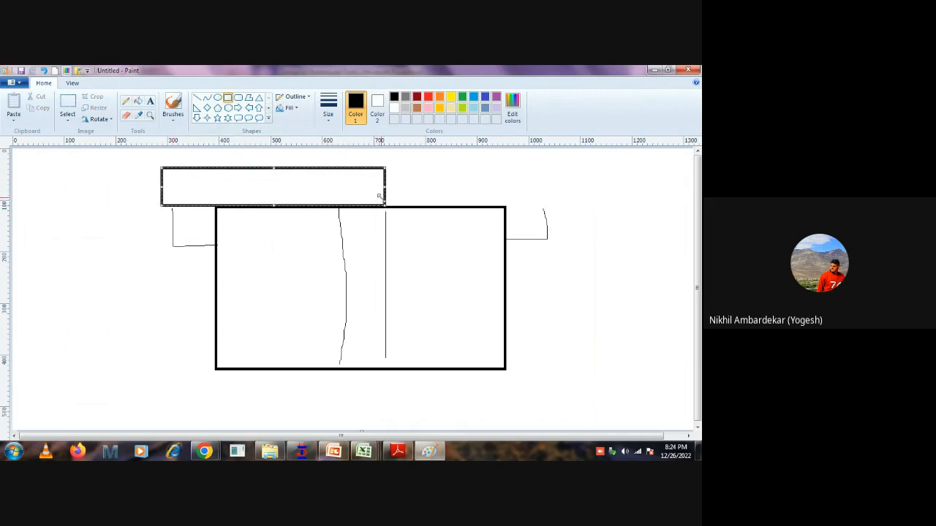
click(197, 97)
click(125, 102)
mouse_move(164, 203)
mouse_down()
mouse_move(188, 170)
mouse_move(218, 209)
mouse_move(247, 171)
mouse_move(285, 187)
mouse_move(345, 165)
mouse_move(371, 195)
mouse_move(374, 180)
mouse_up()
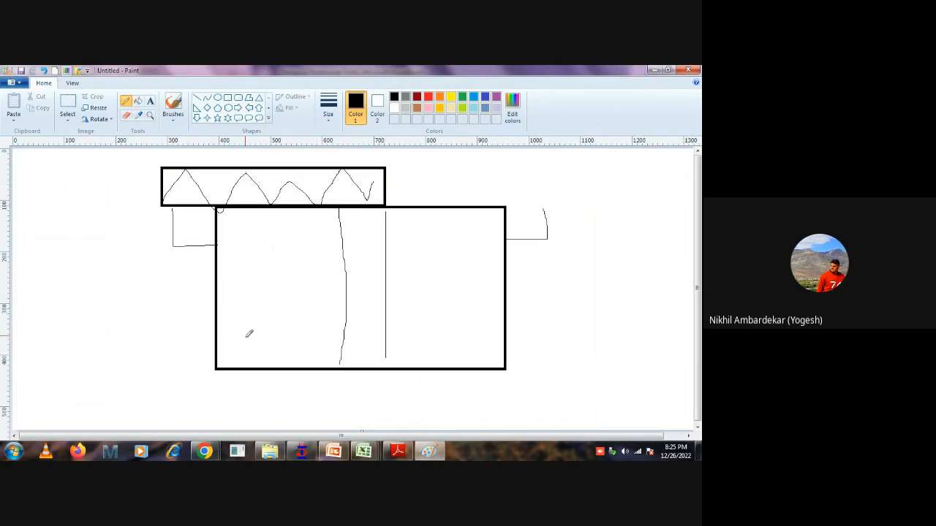
Sketch an outlet pipe at the base of the tank's right wall with a break curve and an outward flow line.
drag(506, 335, 577, 336)
drag(506, 367, 577, 367)
mouse_move(585, 330)
mouse_down()
mouse_move(579, 368)
mouse_move(555, 343)
mouse_up()
drag(464, 355, 603, 352)
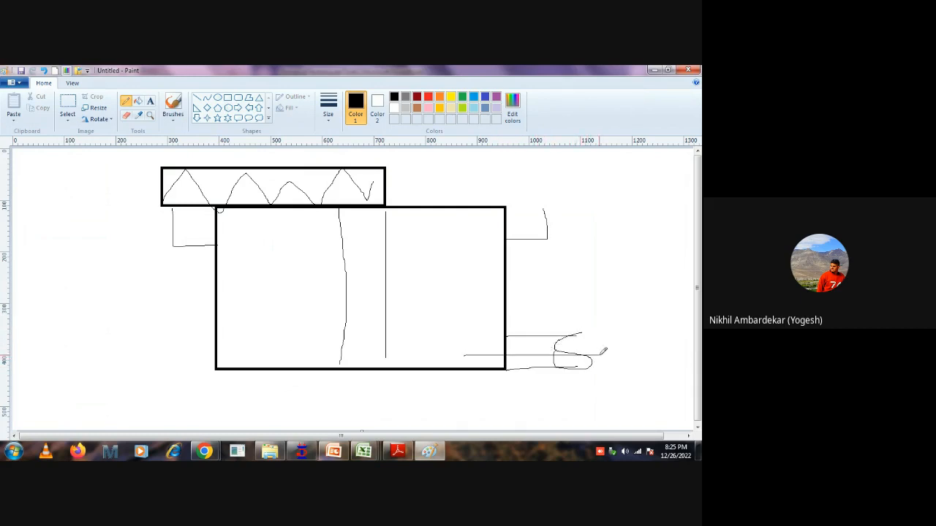
Sketch short marks inside the left wall and curved overflow arrows over both side walls into the side channels.
drag(235, 259, 227, 240)
mouse_move(286, 254)
mouse_down()
mouse_move(250, 213)
mouse_move(194, 241)
mouse_up()
mouse_move(477, 196)
mouse_down()
mouse_move(511, 206)
mouse_move(517, 227)
mouse_up()
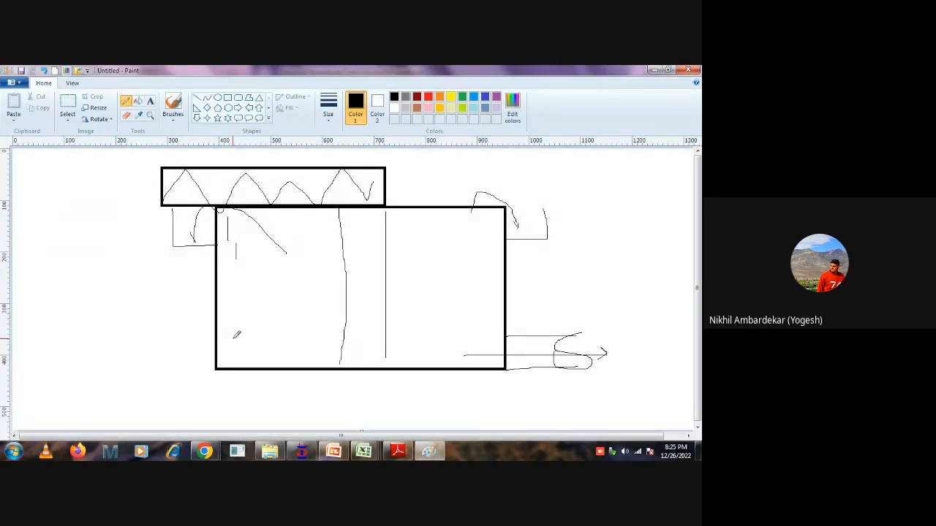
Switch to the drawing PDF in Adobe Reader and examine the page 1 plan from the outer wall dimensions to the central well.
click(652, 71)
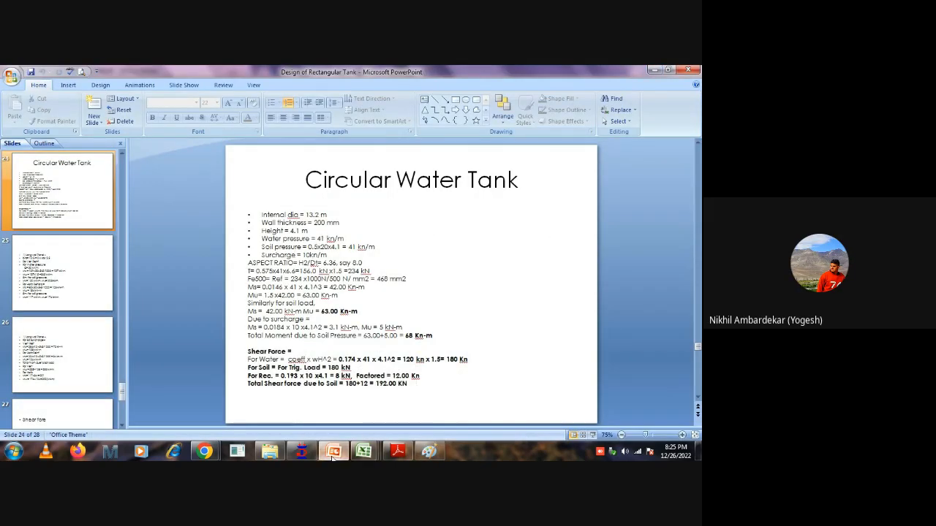
click(363, 451)
click(398, 451)
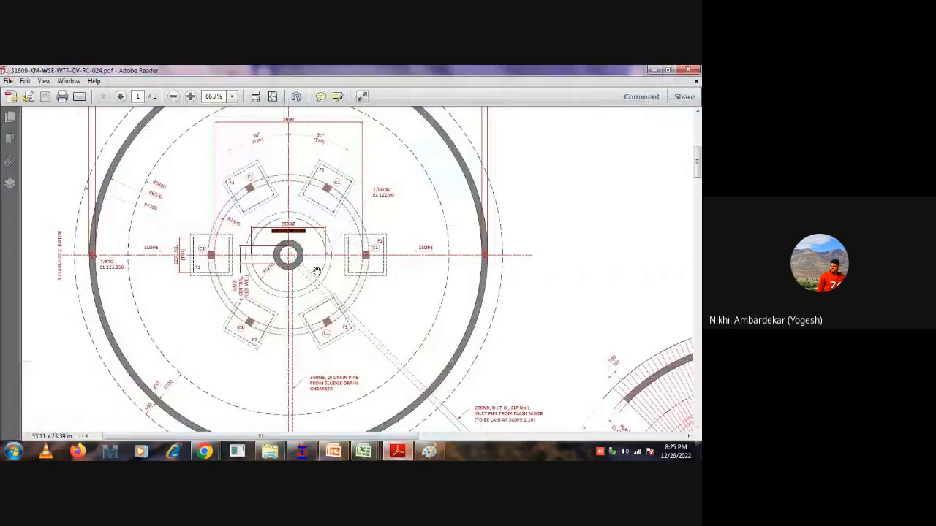
scroll(317, 171, up, 5)
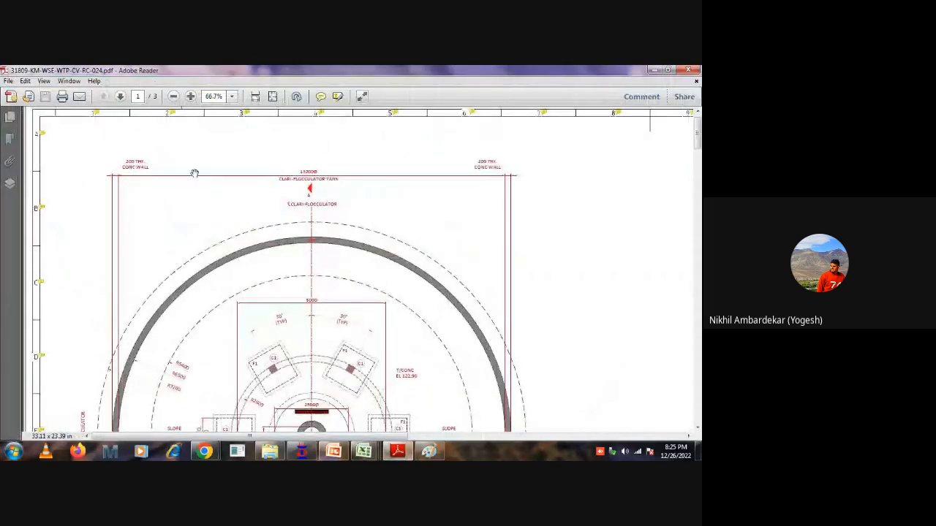
scroll(293, 233, down, 3)
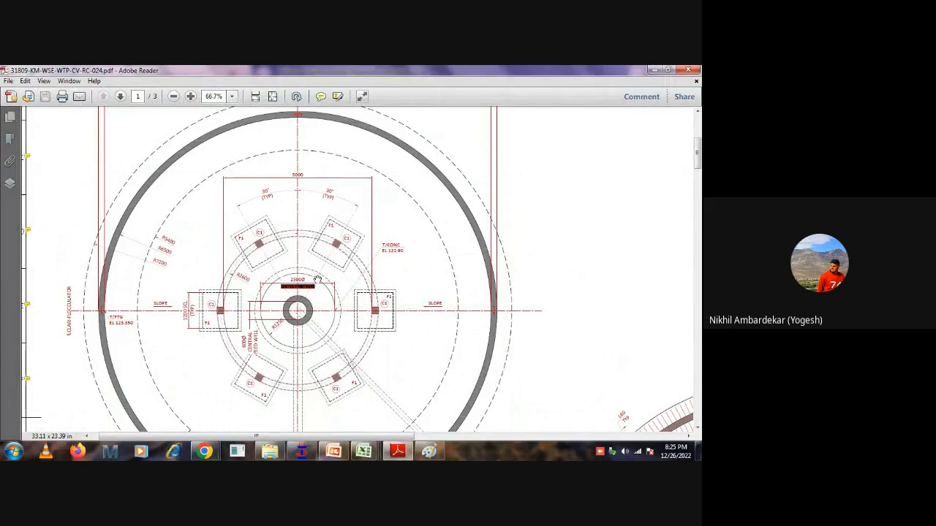
scroll(359, 332, down, 1)
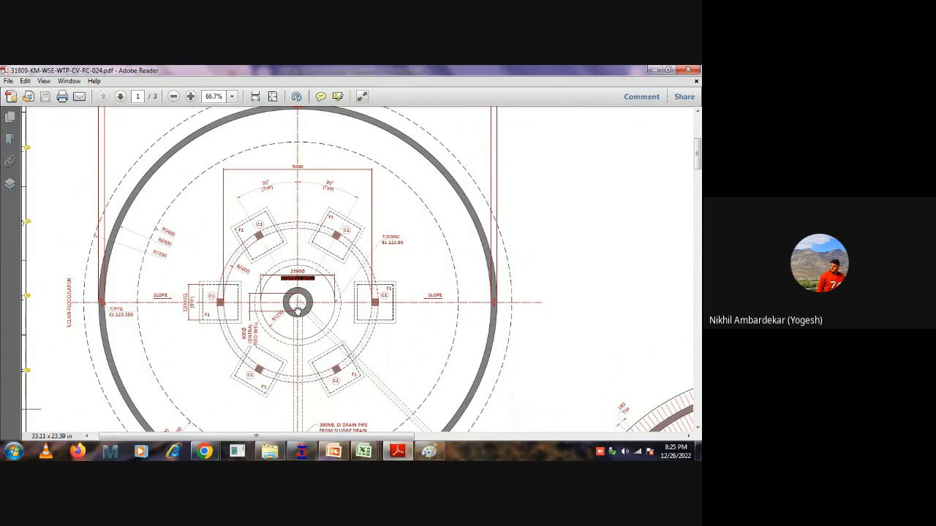
ctrl+scroll(297, 312, down, 1)
scroll(378, 289, down, 4)
scroll(497, 284, down, 2)
ctrl+scroll(448, 272, down, 3)
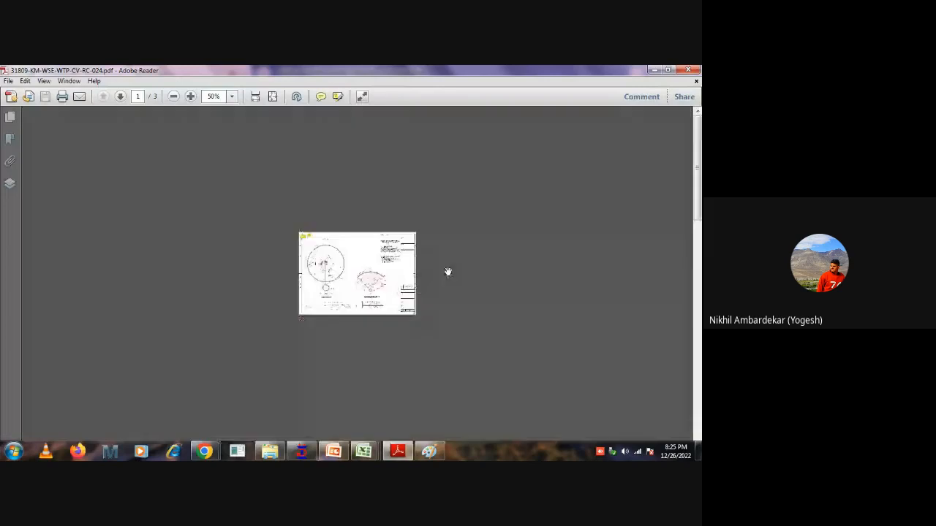
Examine the top-level plan on page 2, including the outer channel ring and the central flocculation zone.
scroll(448, 272, down, 2)
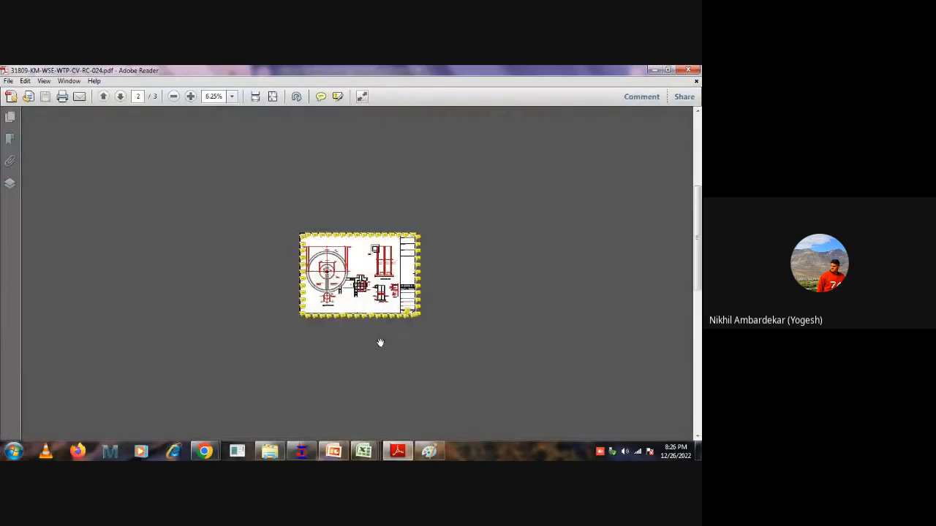
ctrl+scroll(327, 255, up, 6)
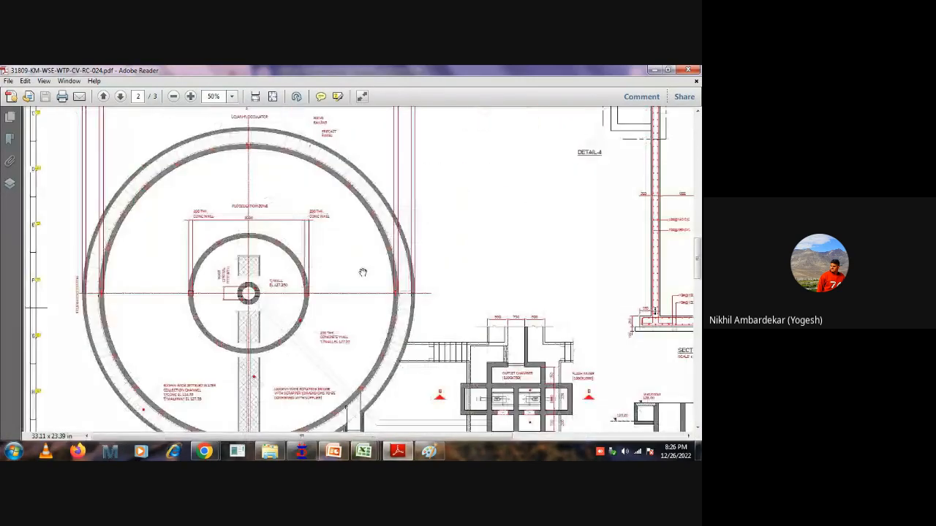
ctrl+scroll(363, 272, down, 2)
ctrl+scroll(129, 217, up, 3)
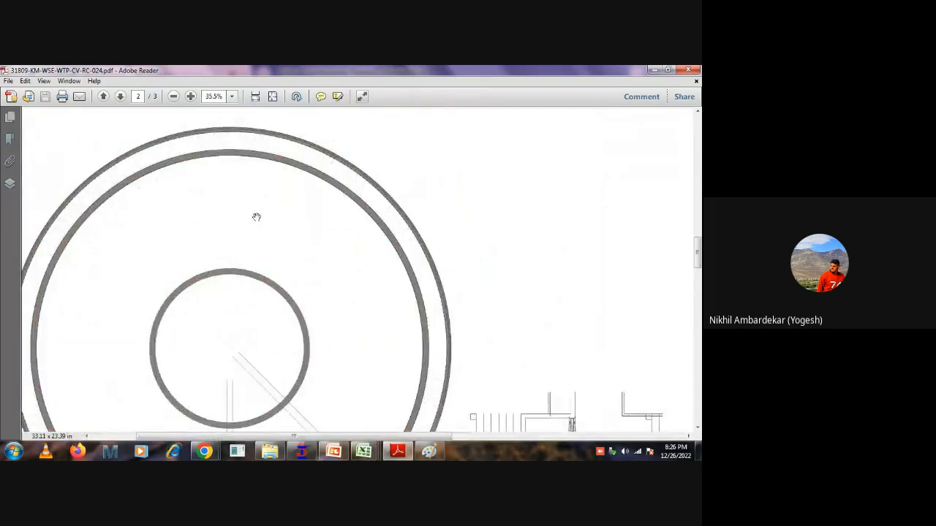
ctrl+scroll(300, 212, down, 1)
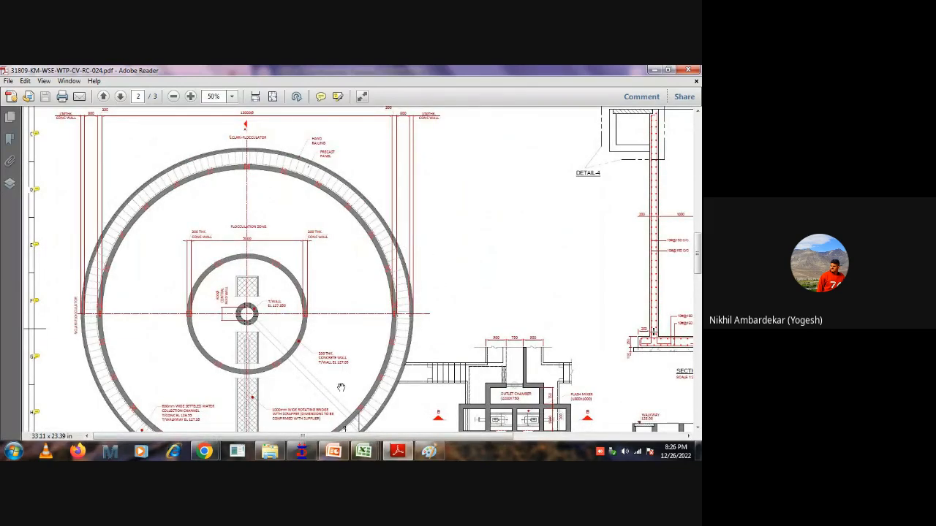
Return to the Paint tank sketch and add curved strokes from outside the tank into both side channels.
click(429, 451)
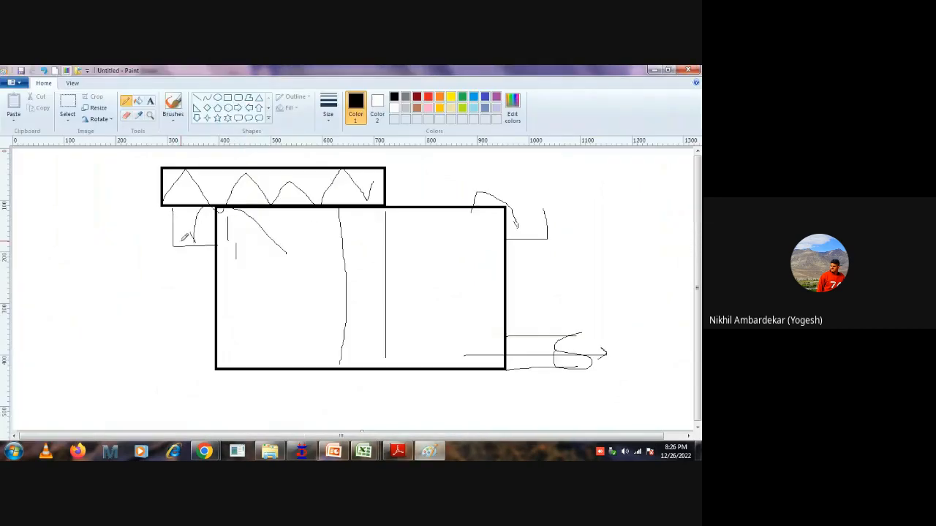
drag(152, 239, 189, 230)
mouse_move(585, 216)
mouse_down()
mouse_move(555, 188)
mouse_move(521, 228)
mouse_up()
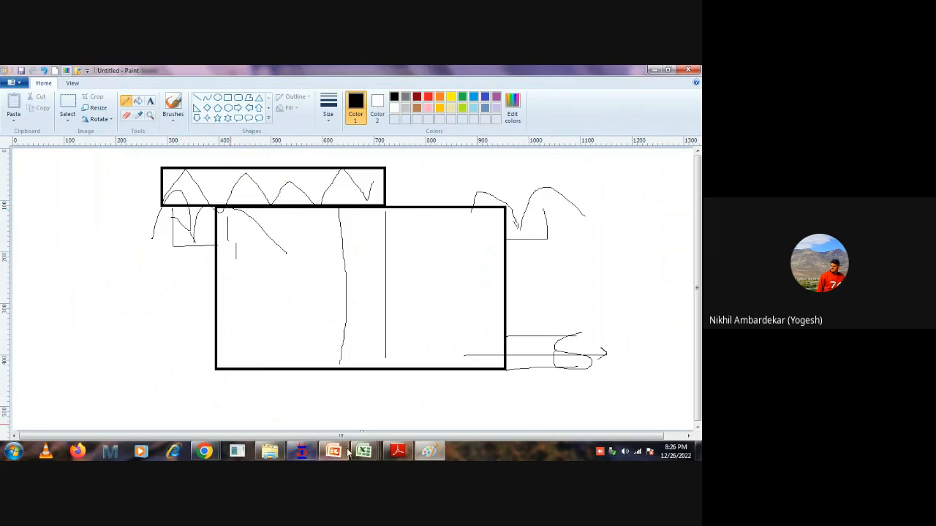
Switch back to the drawing PDF and examine the settled water collection channel, rotating bridge and outlet chamber on page 2.
click(398, 451)
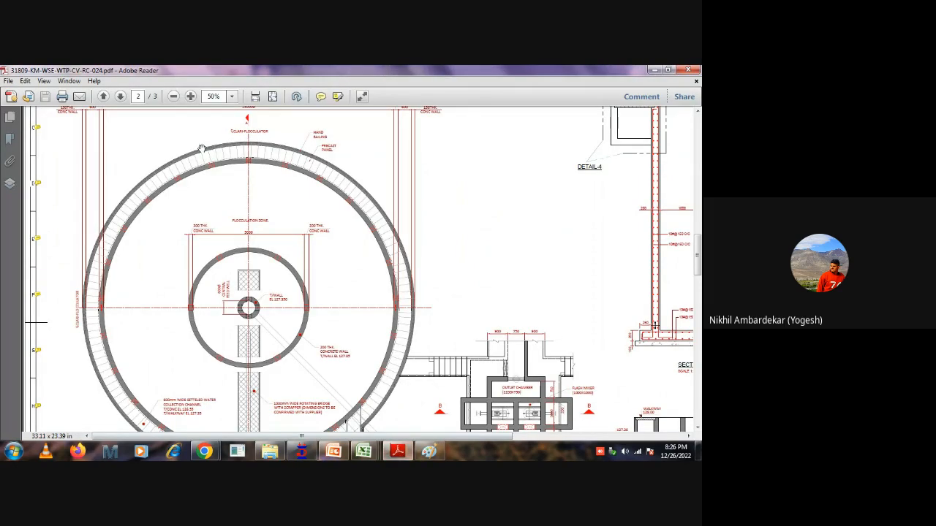
scroll(163, 217, down, 3)
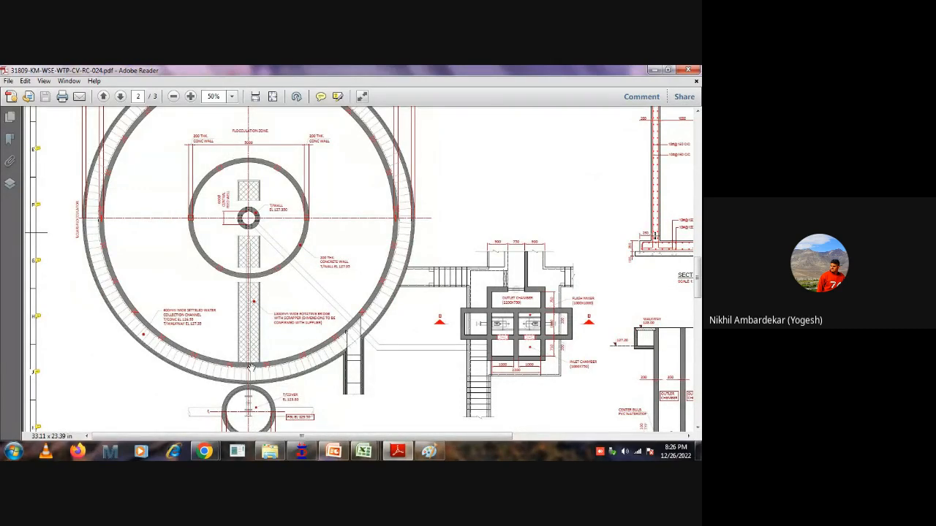
scroll(242, 277, up, 1)
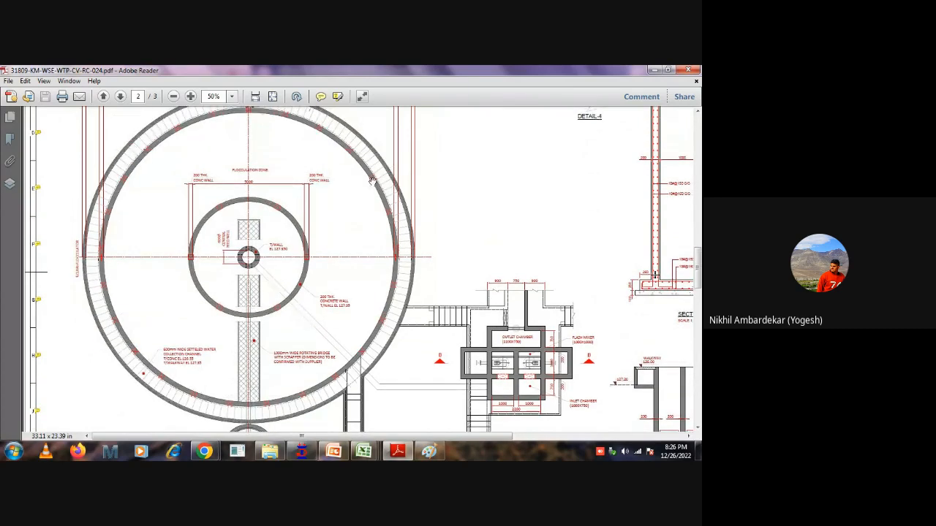
Examine the page 2 plan, covering the outer channel ring, flocculation zone, rotating bridge, flash mixer chambers and wall sections.
scroll(365, 219, up, 2)
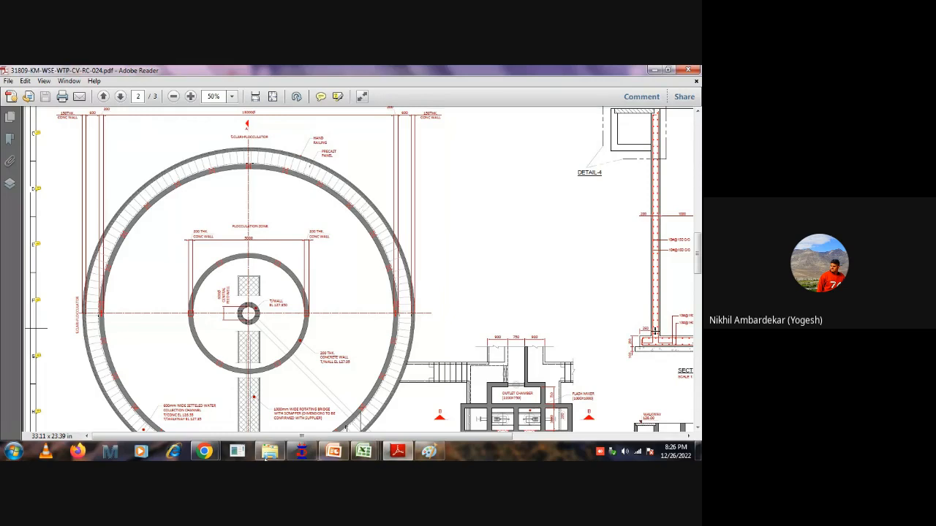
scroll(505, 262, down, 1)
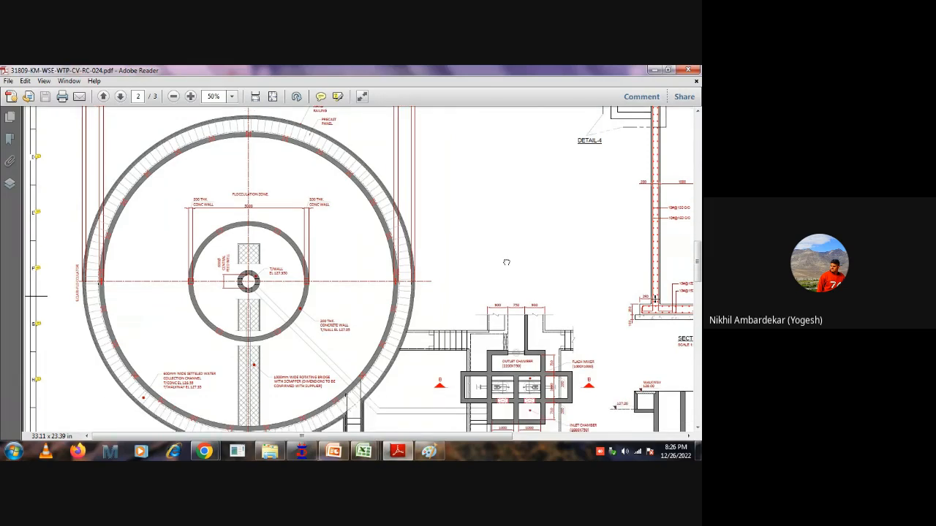
scroll(307, 375, down, 2)
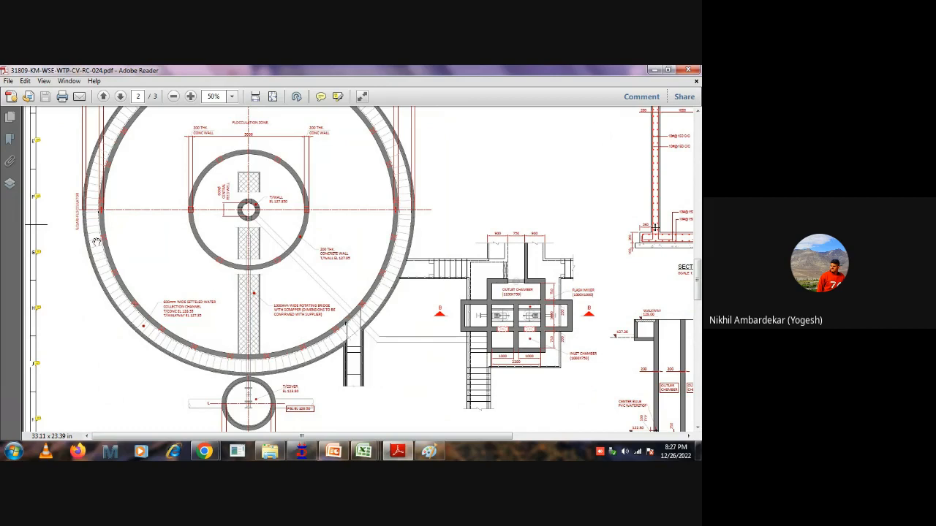
drag(443, 167, 443, 269)
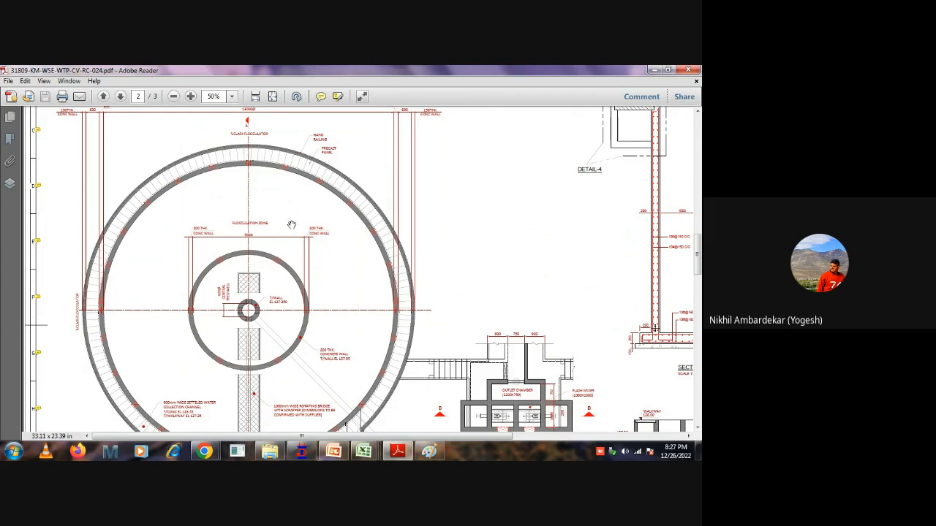
ctrl+scroll(291, 225, down, 4)
ctrl+scroll(332, 229, up, 3)
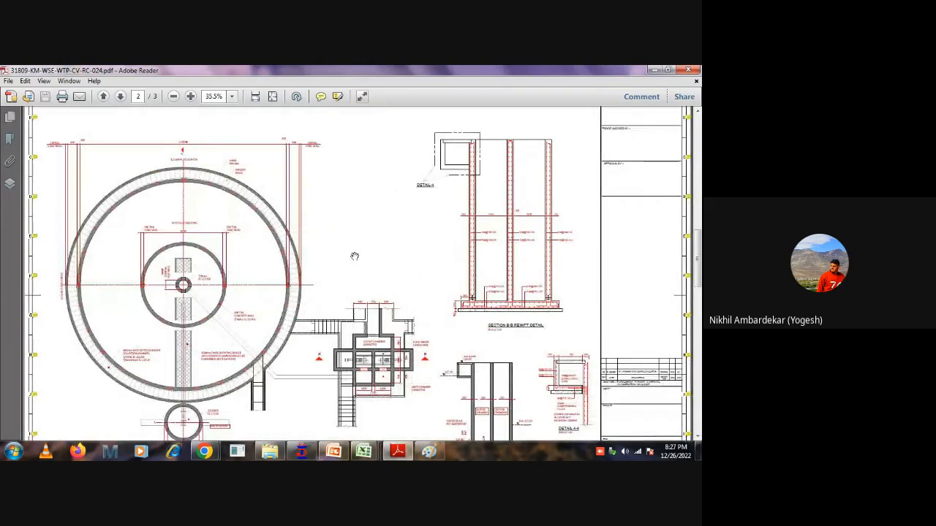
scroll(395, 219, down, 1)
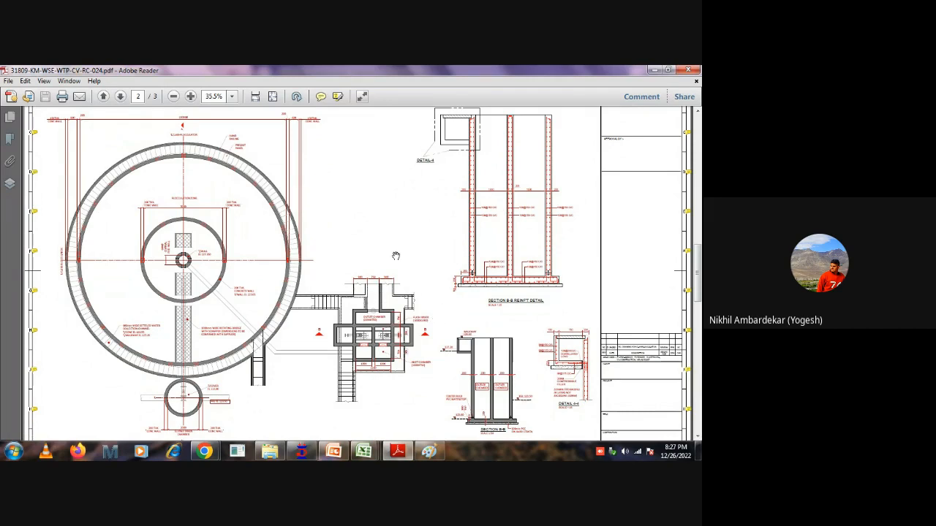
scroll(396, 257, down, 1)
ctrl+scroll(409, 294, down, 3)
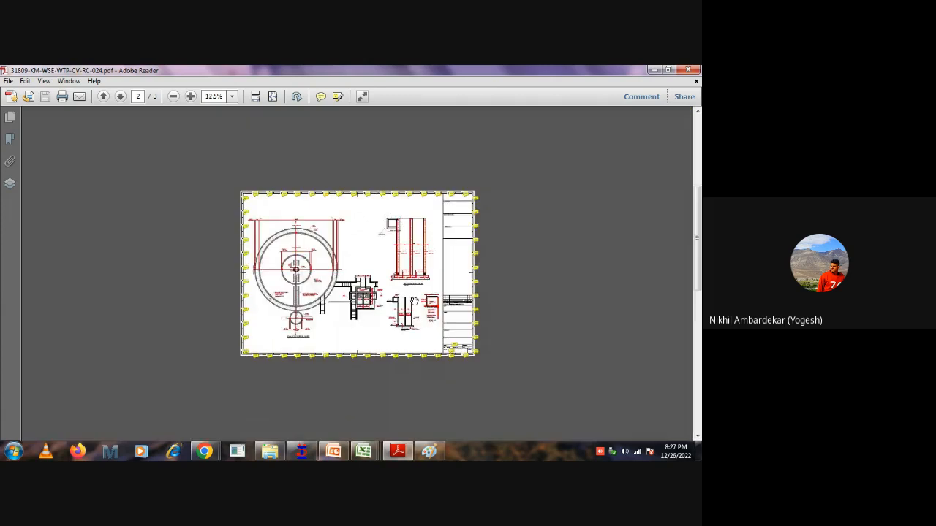
Go to page 3 and examine Section A-A, including the central shaft, flocculation and clarifier zones, wall openings, sloping floor and drain pit.
scroll(405, 291, down, 1)
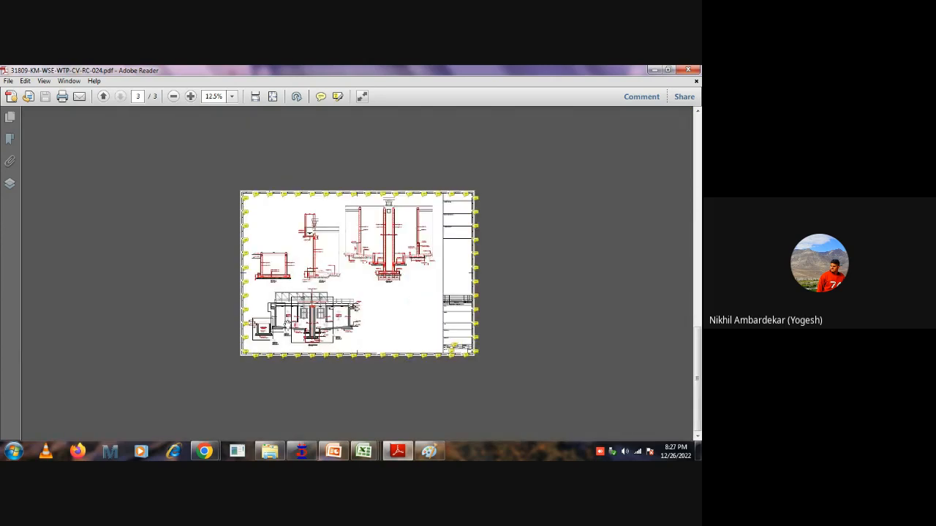
ctrl+scroll(357, 338, up, 5)
drag(538, 203, 544, 200)
mouse_move(182, 342)
mouse_down()
mouse_move(203, 292)
mouse_move(201, 305)
mouse_up()
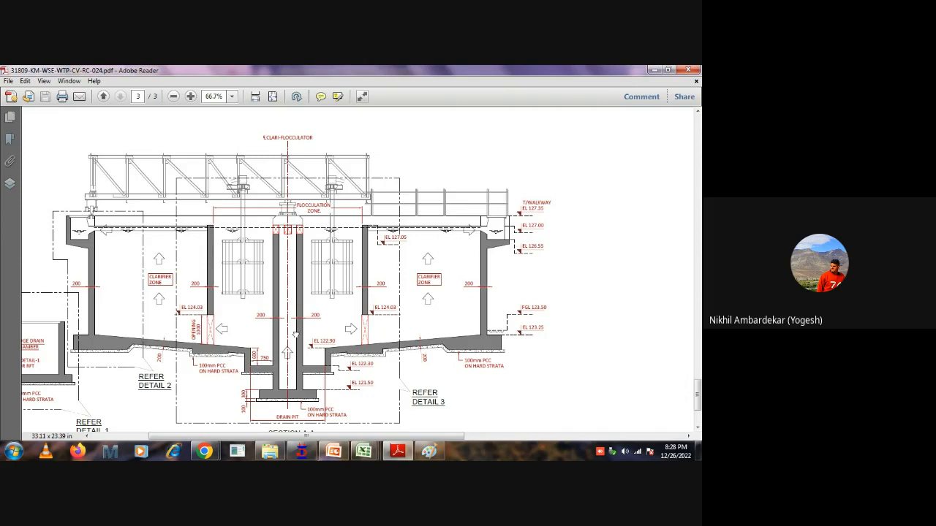
scroll(295, 332, down, 1)
mouse_move(296, 318)
mouse_down()
mouse_move(347, 316)
mouse_move(355, 331)
mouse_up()
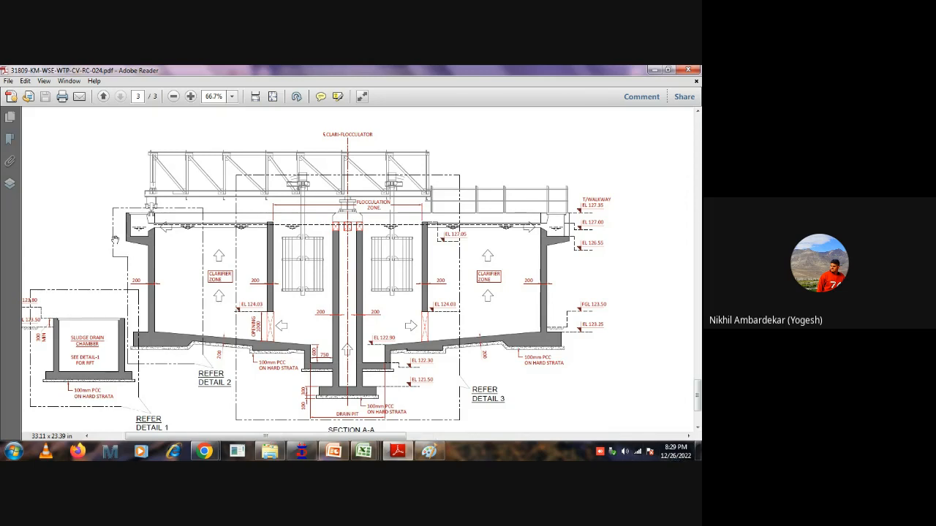
ctrl+scroll(117, 244, up, 2)
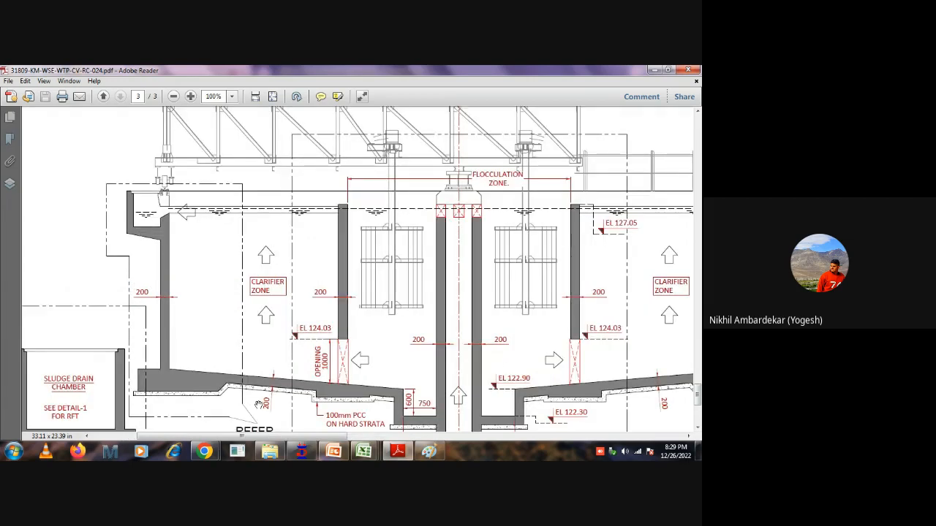
drag(412, 377, 304, 339)
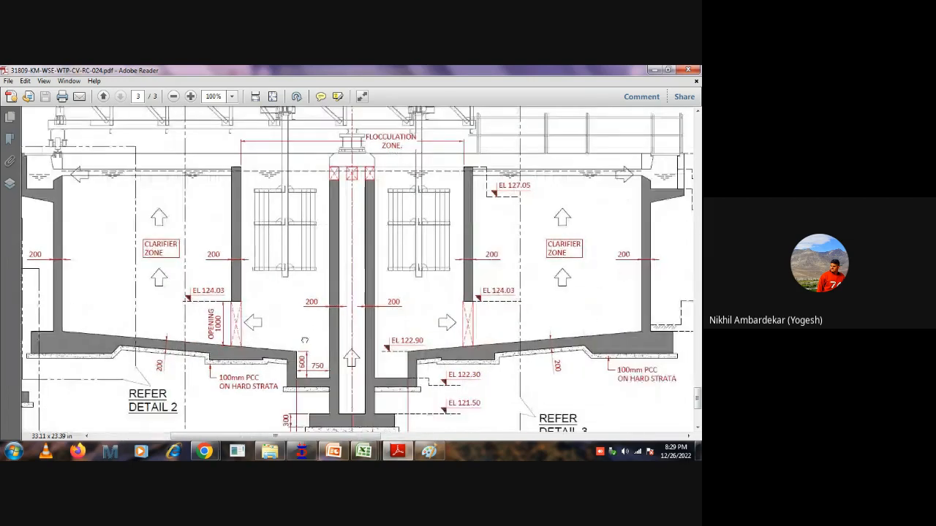
ctrl+scroll(443, 370, down, 2)
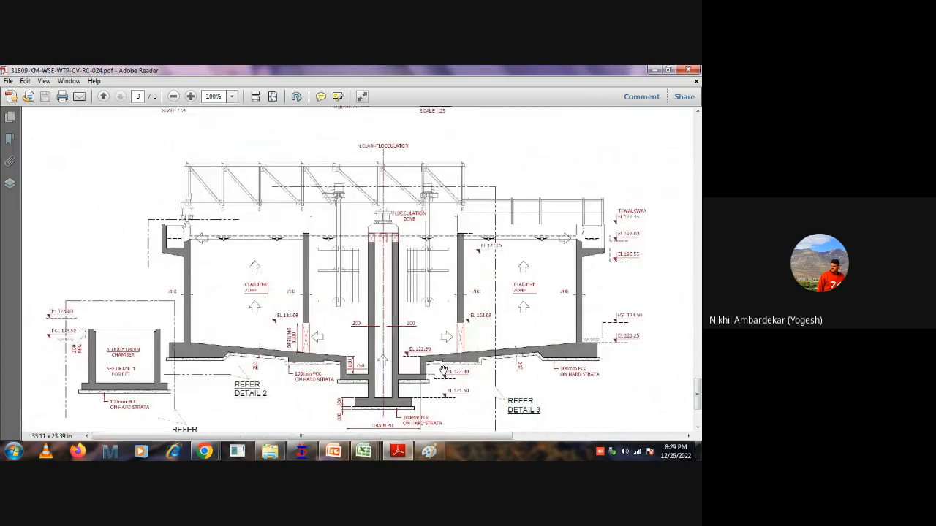
ctrl+scroll(443, 371, down, 2)
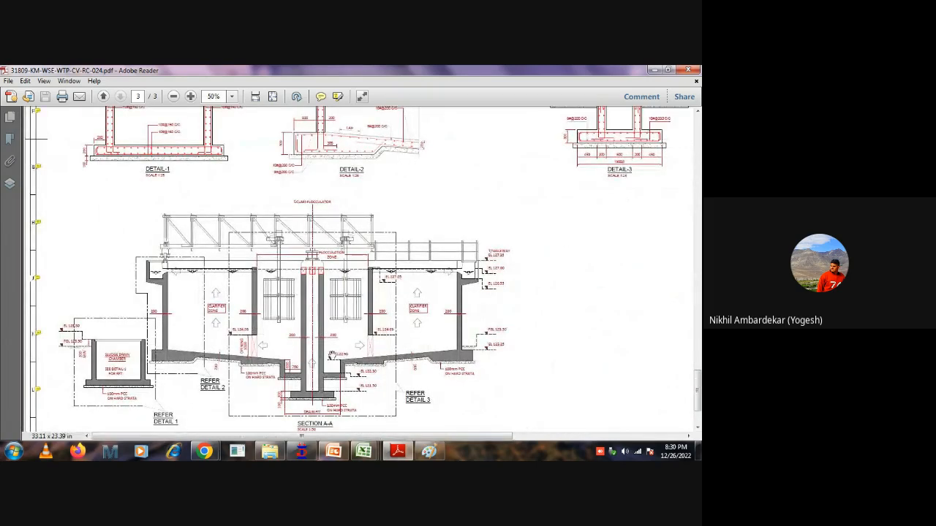
ctrl+scroll(397, 336, down, 2)
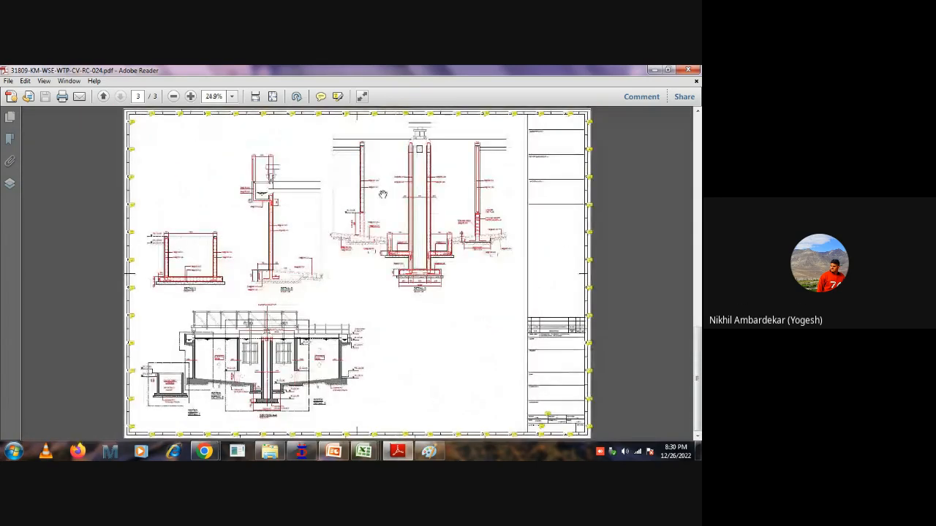
ctrl+scroll(382, 194, up, 1)
Switch to STAAD.Pro, display the whole rectangular tank structure and start a new structure file.
click(302, 451)
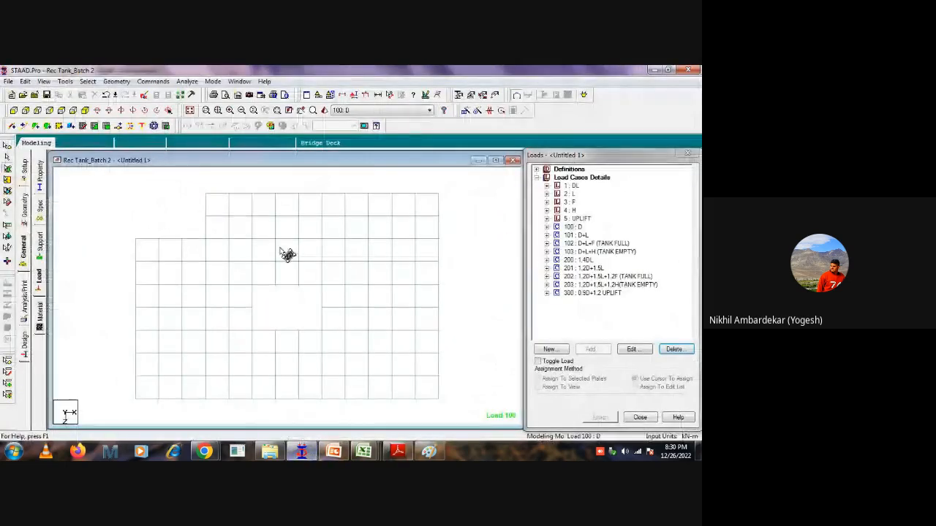
click(190, 110)
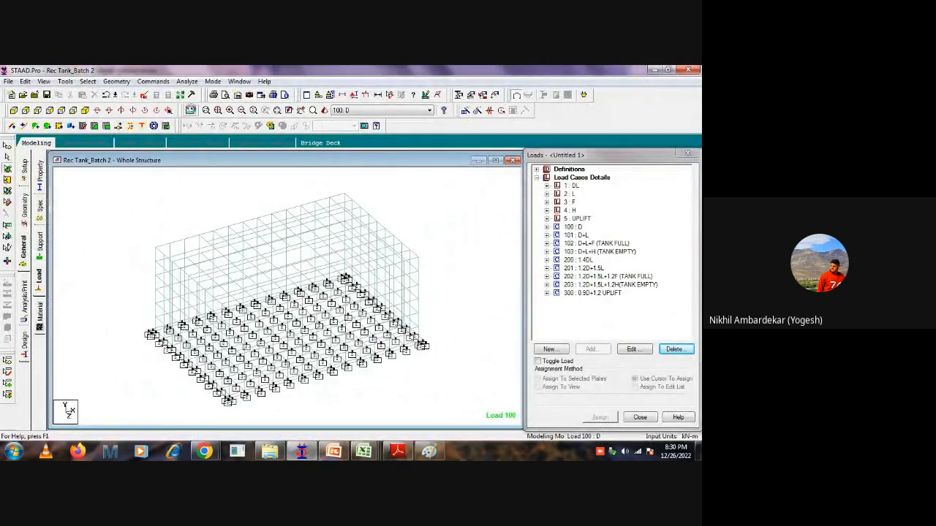
click(8, 81)
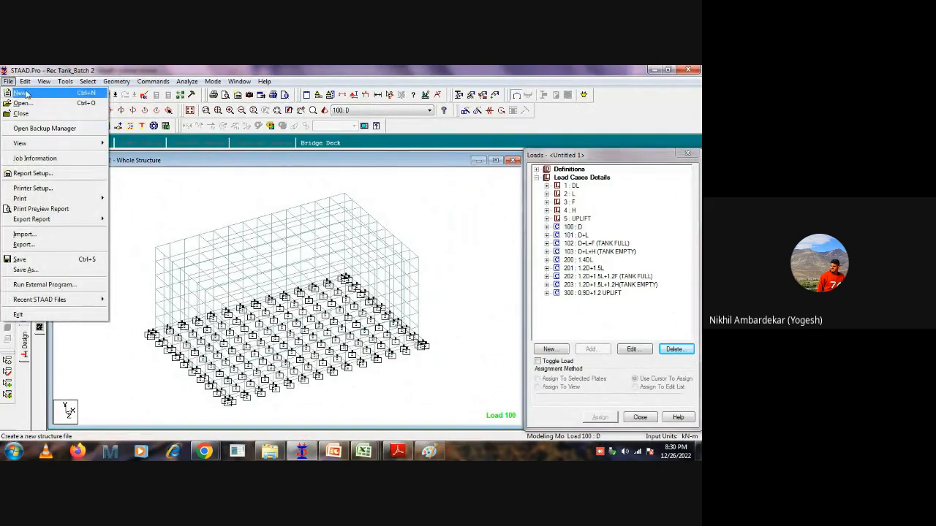
click(25, 93)
click(379, 280)
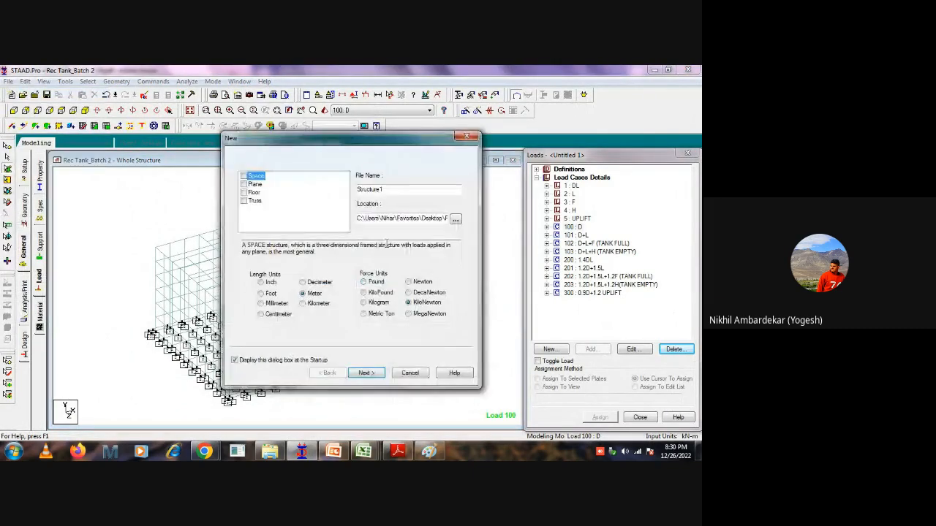
Switch to File Explorer, create a folder named b20 inside the Clarifier folder and open it.
click(269, 451)
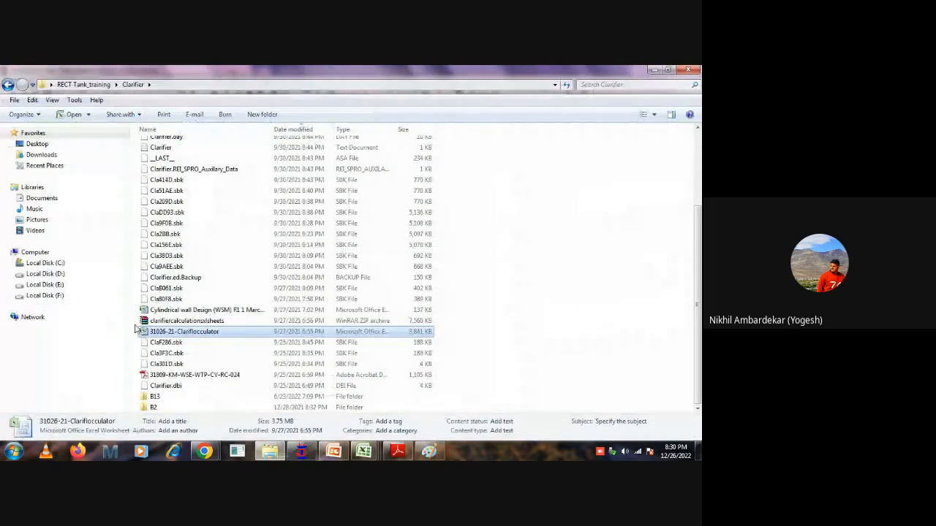
click(8, 84)
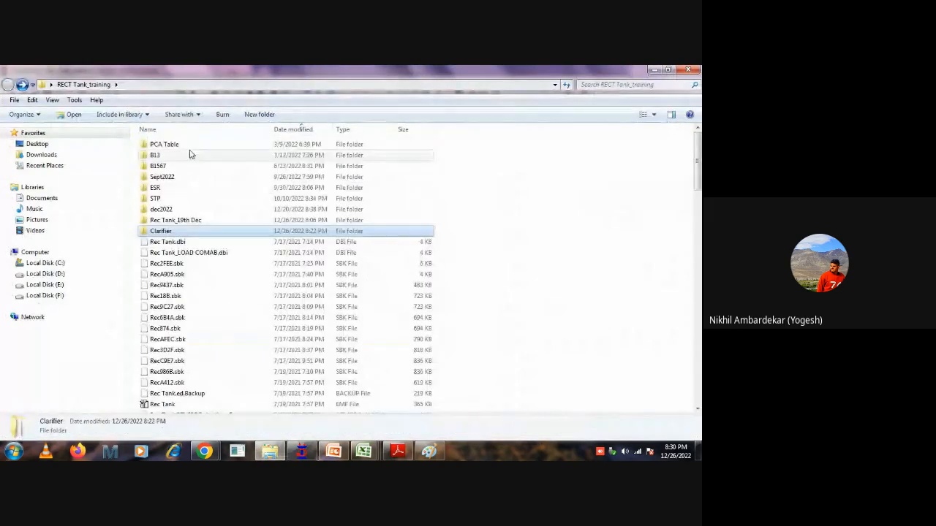
double_click(165, 231)
right_click(603, 244)
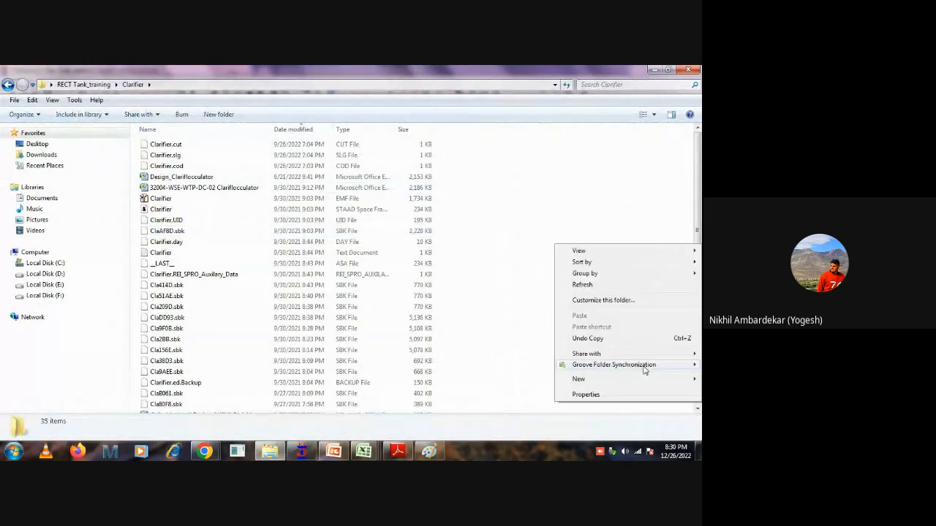
mouse_move(574, 378)
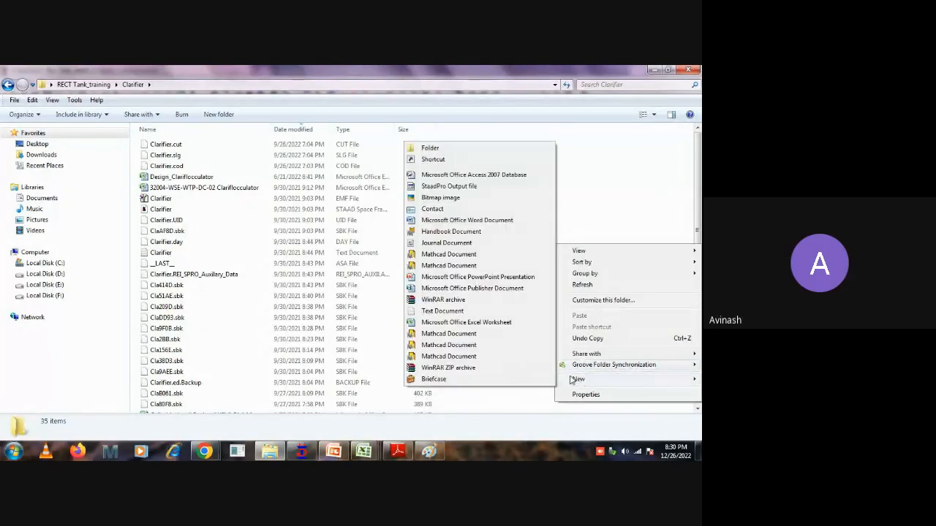
click(430, 147)
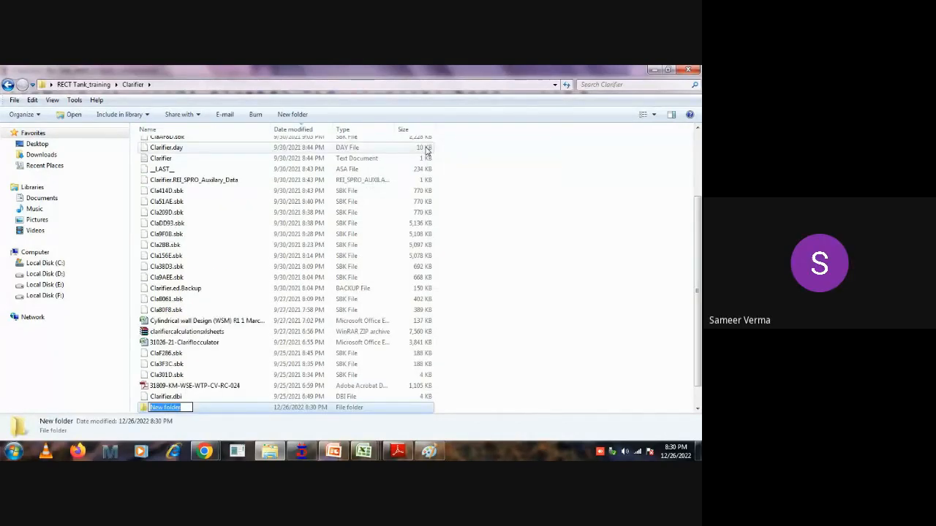
text(b20)
click(144, 411)
double_click(144, 411)
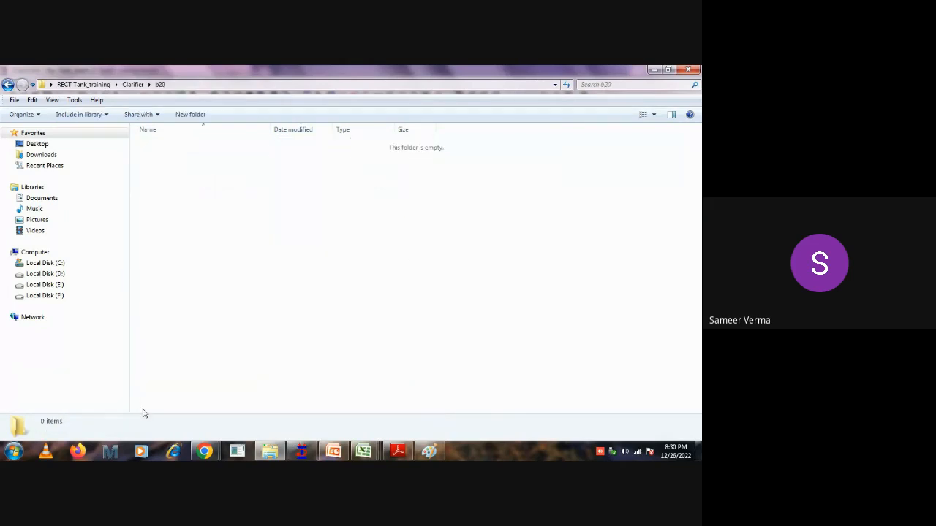
Create the Space model Structure1 in STAAD.Pro with the b20 folder path, metre and kilonewton units, and close the Snap Node/Beam grid.
click(198, 85)
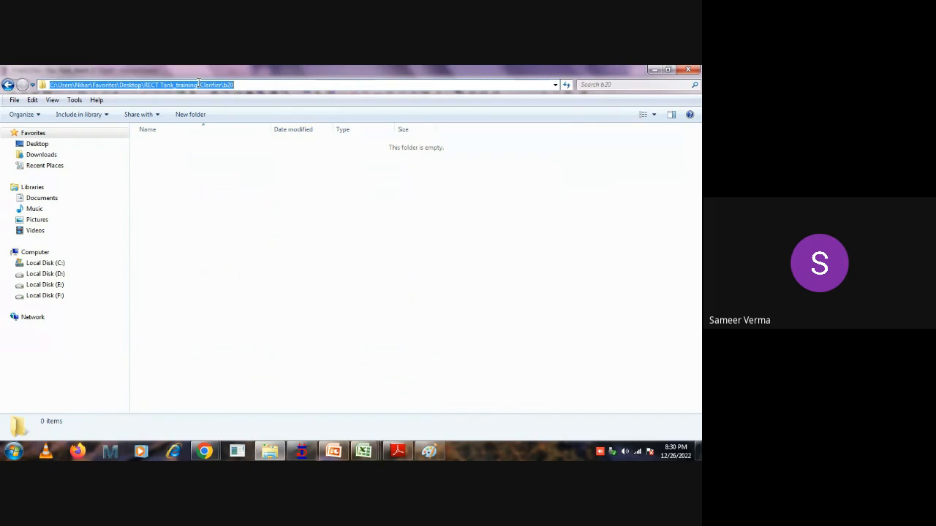
click(300, 451)
drag(391, 190, 328, 199)
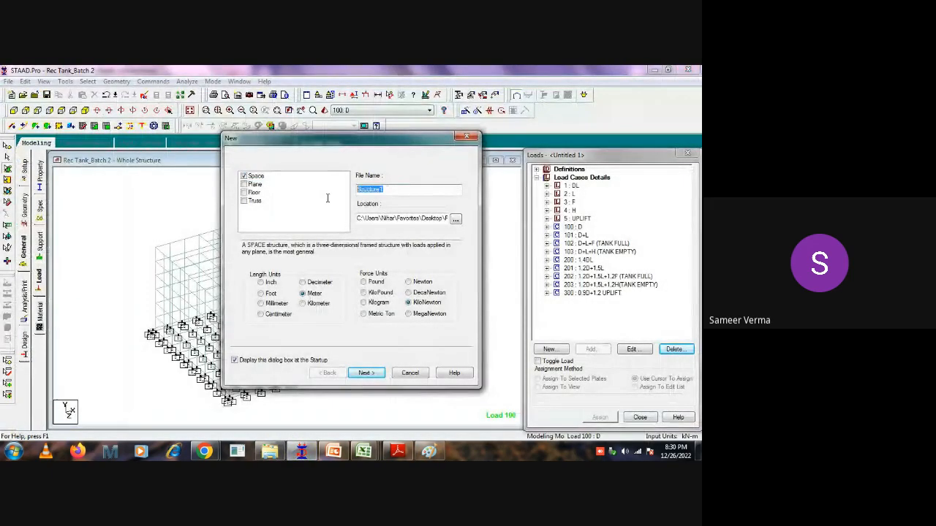
click(425, 219)
double_click(425, 220)
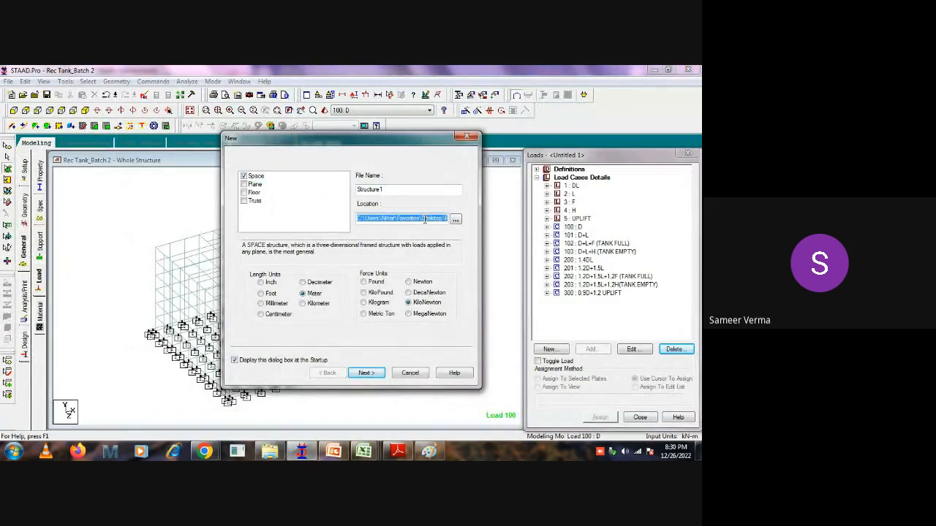
key(End)
click(366, 372)
click(366, 374)
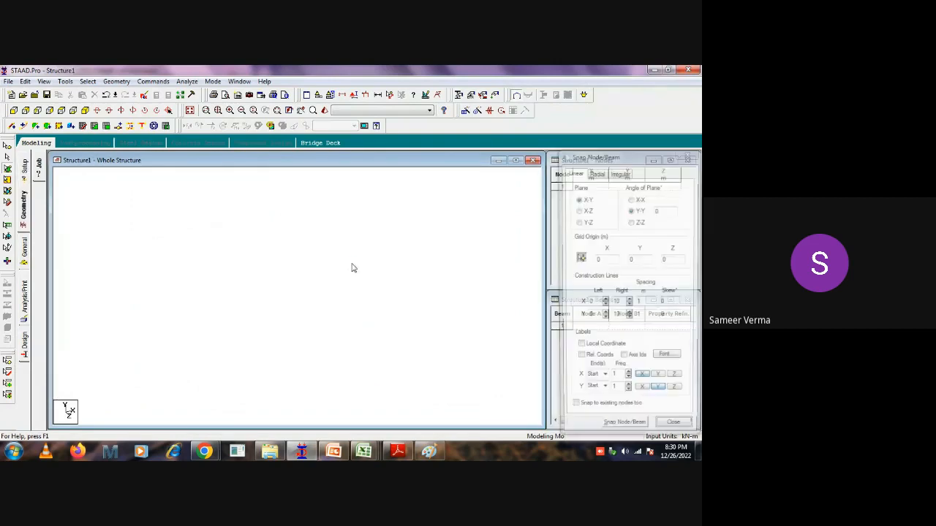
click(687, 153)
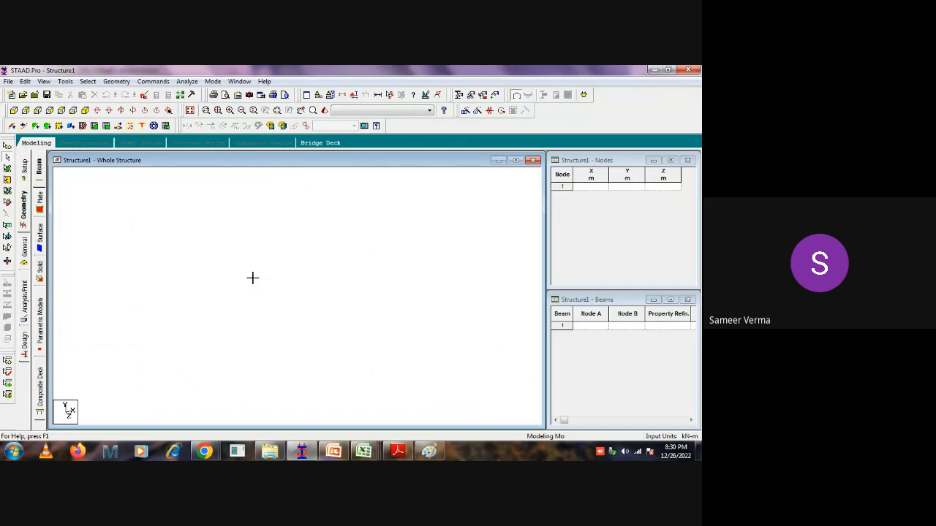
click(587, 187)
Switch to the drawing PDF and examine the page 2 plan for the clariflocculator and flocculation zone diameters and wall thicknesses.
click(397, 452)
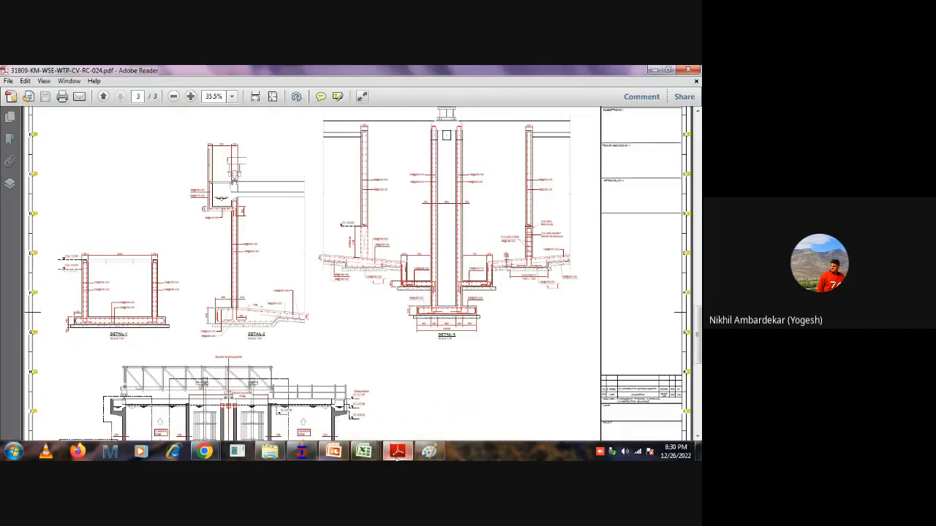
ctrl+scroll(399, 273, down, 5)
scroll(338, 269, up, 2)
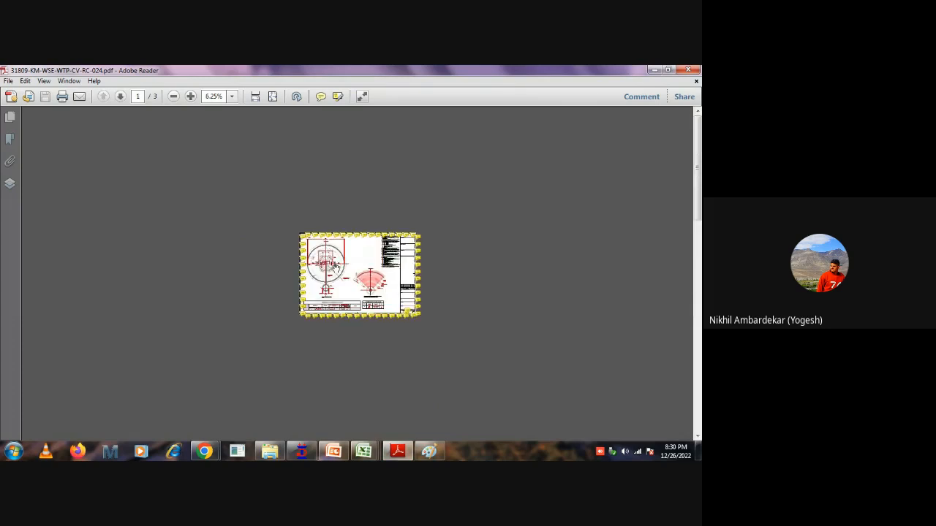
scroll(336, 268, down, 1)
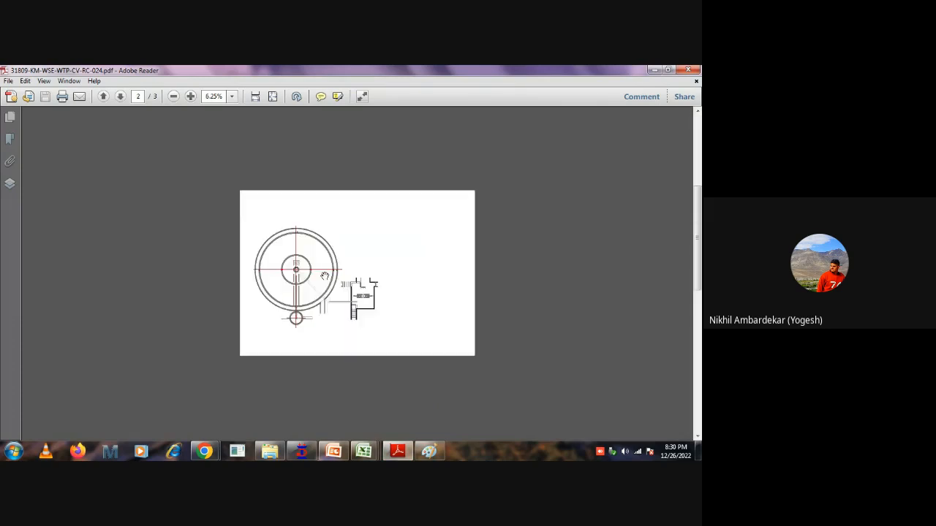
ctrl+scroll(324, 276, up, 7)
ctrl+scroll(307, 252, down, 3)
ctrl+scroll(324, 270, up, 3)
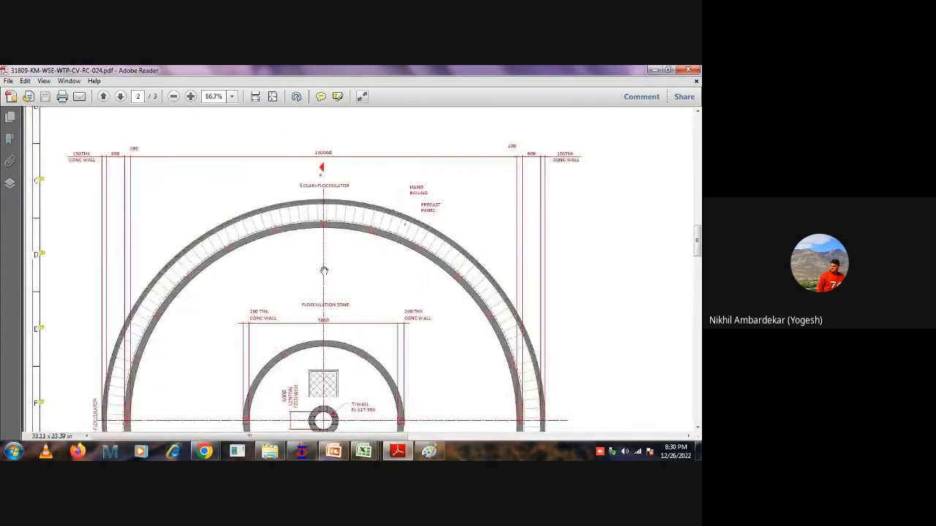
scroll(277, 224, down, 1)
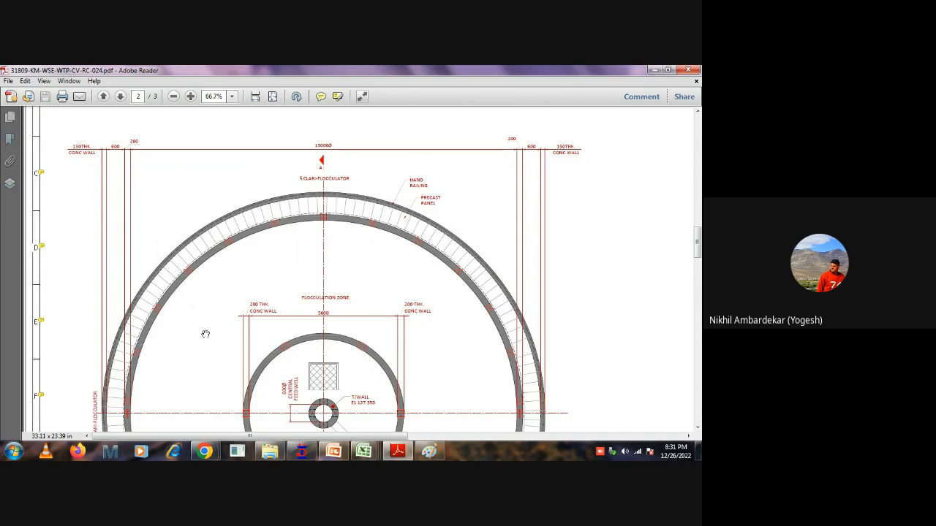
Switch to STAAD.Pro and create the first node at the origin with X, Y and Z coordinates of 0.
mouse_move(216, 339)
mouse_down()
mouse_move(217, 278)
mouse_move(225, 320)
mouse_up()
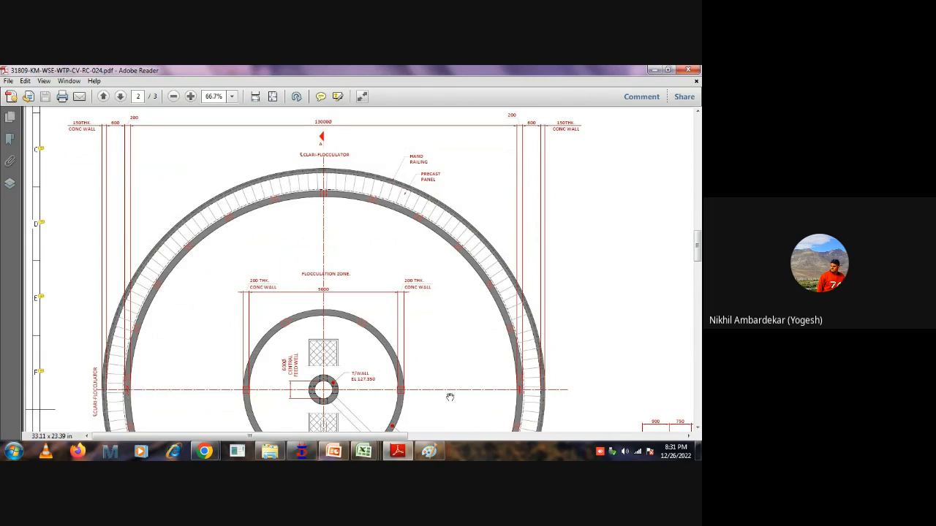
click(301, 451)
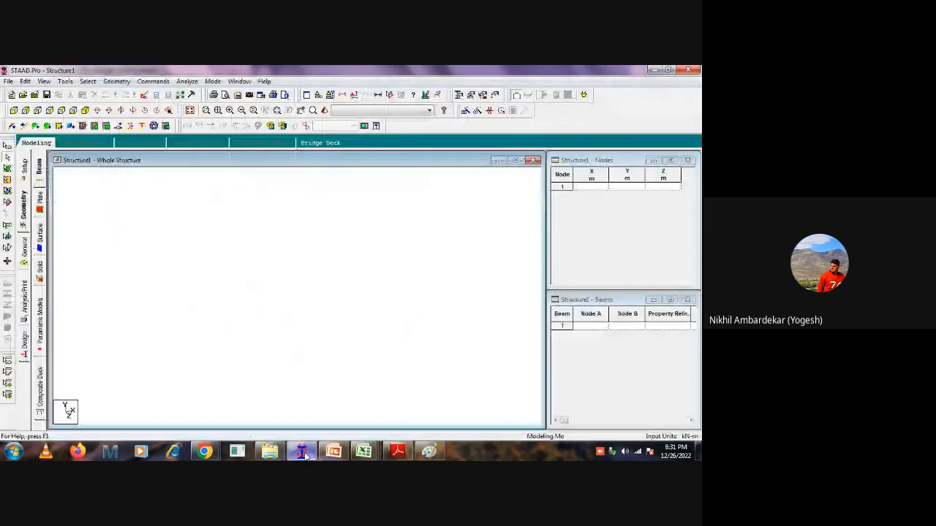
click(593, 187)
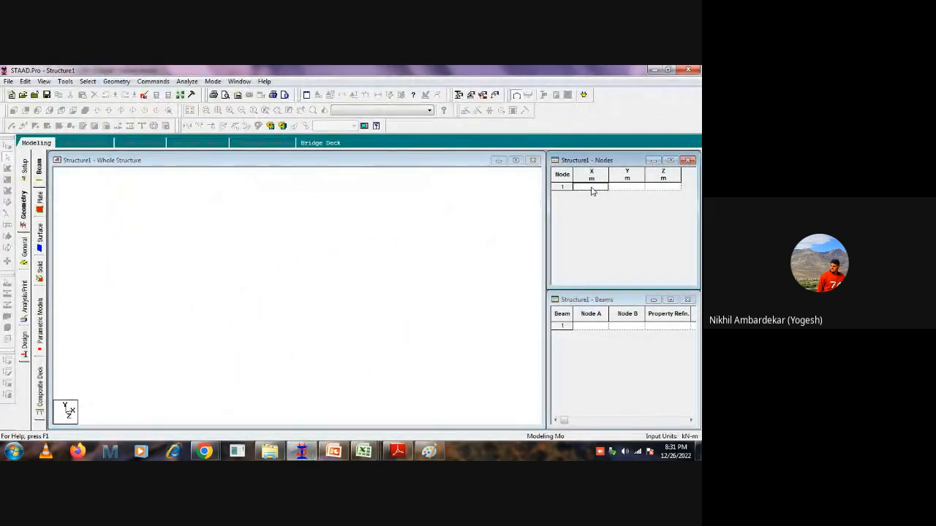
text(0)
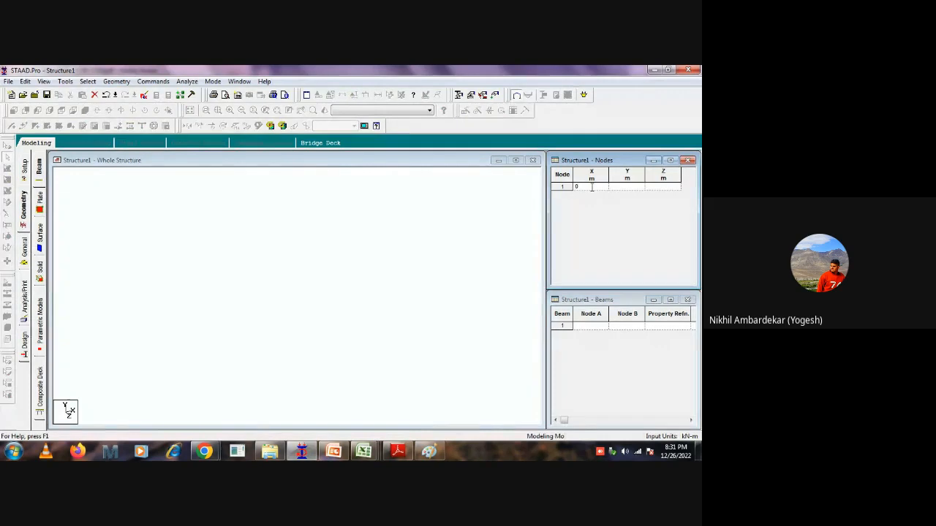
key(Tab)
text(0)
key(Tab)
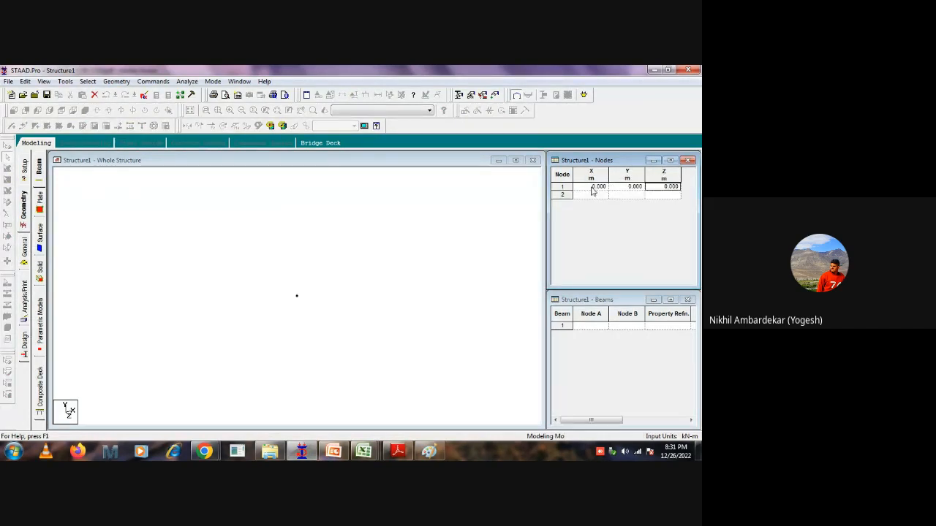
click(328, 342)
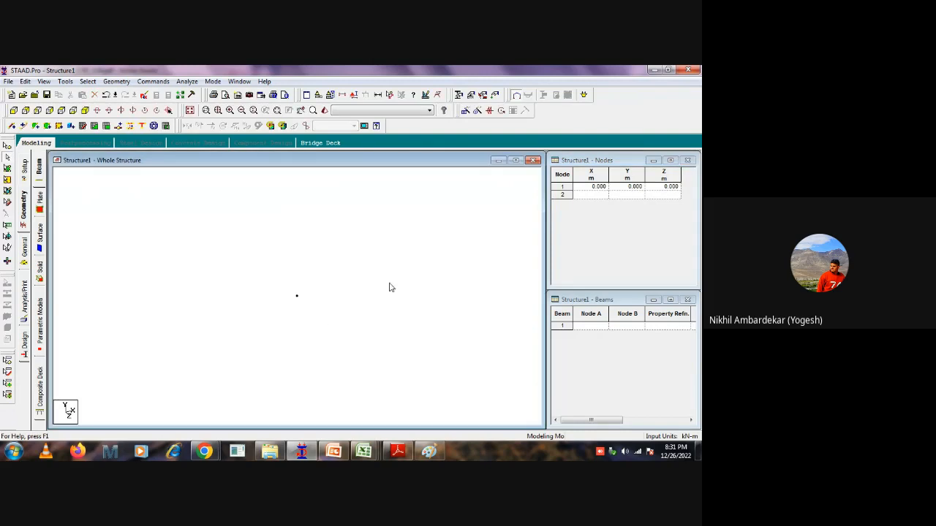
middle_drag(374, 275, 345, 296)
Add a second node at X 6.2 m with Y and Z at 0, and show the model in plan view.
click(585, 196)
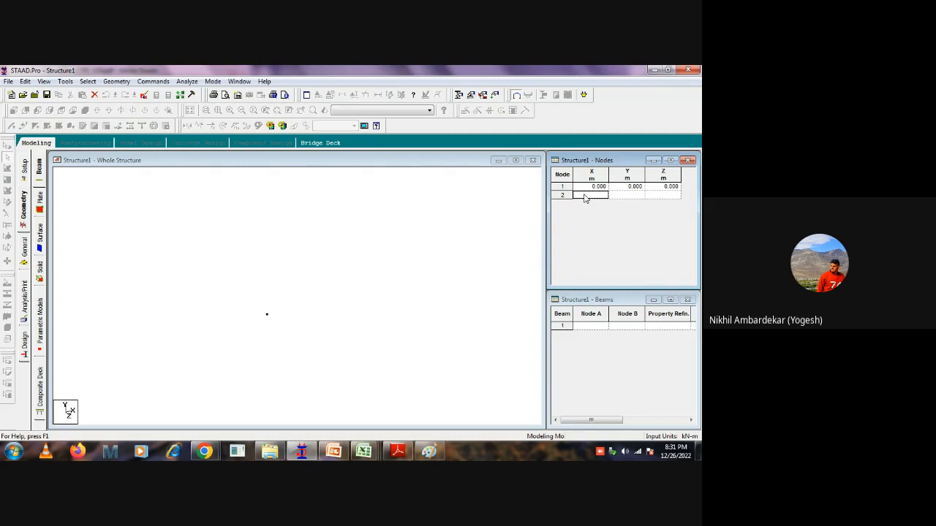
text(6.2)
key(Tab)
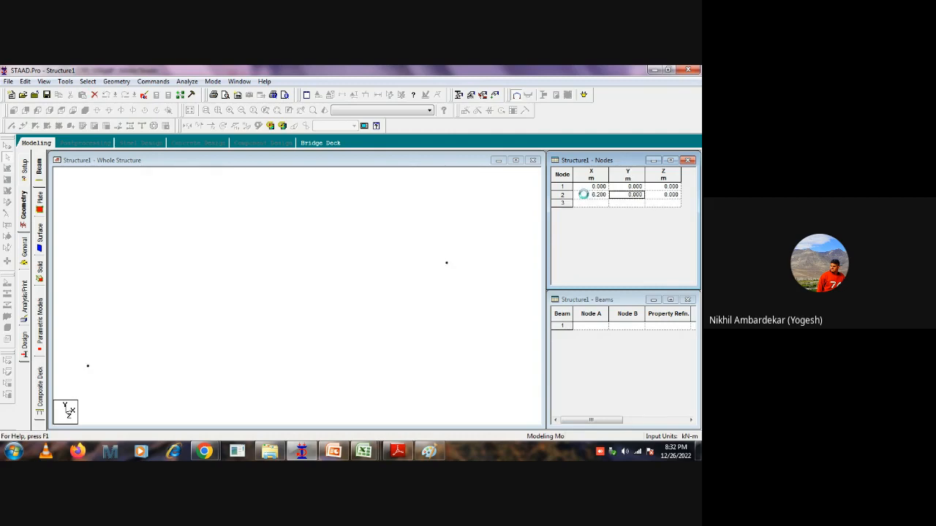
click(296, 263)
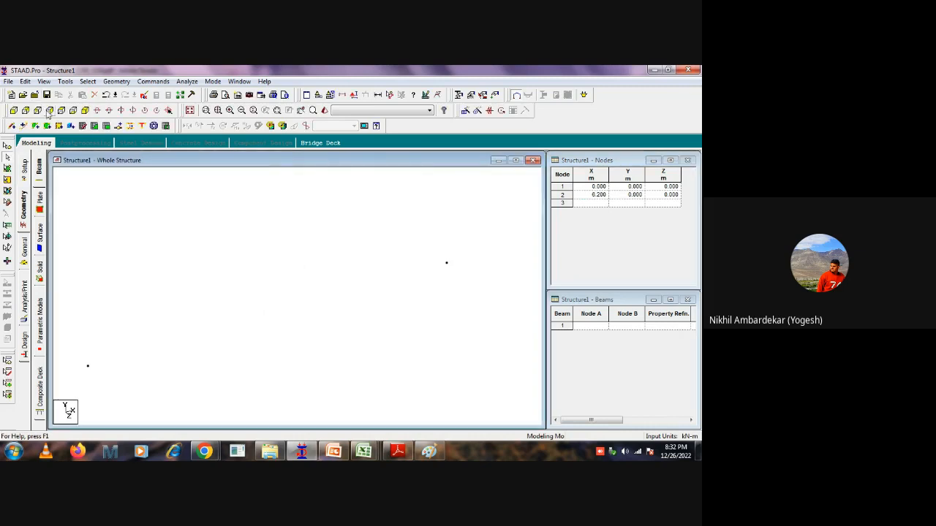
click(60, 111)
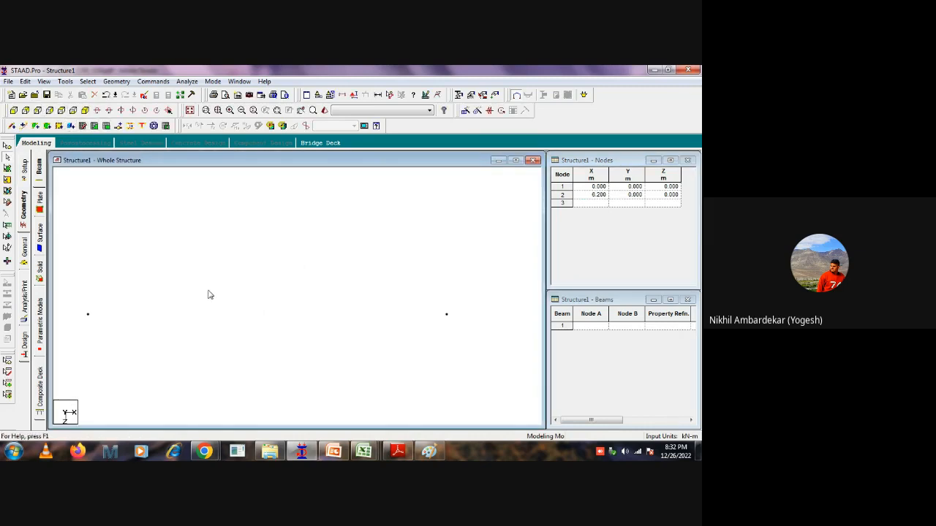
click(205, 451)
click(145, 399)
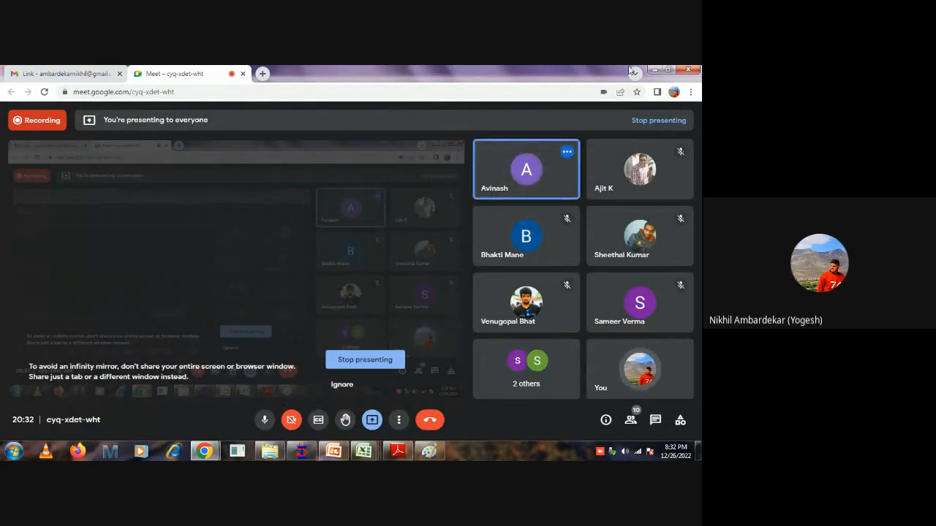
click(654, 70)
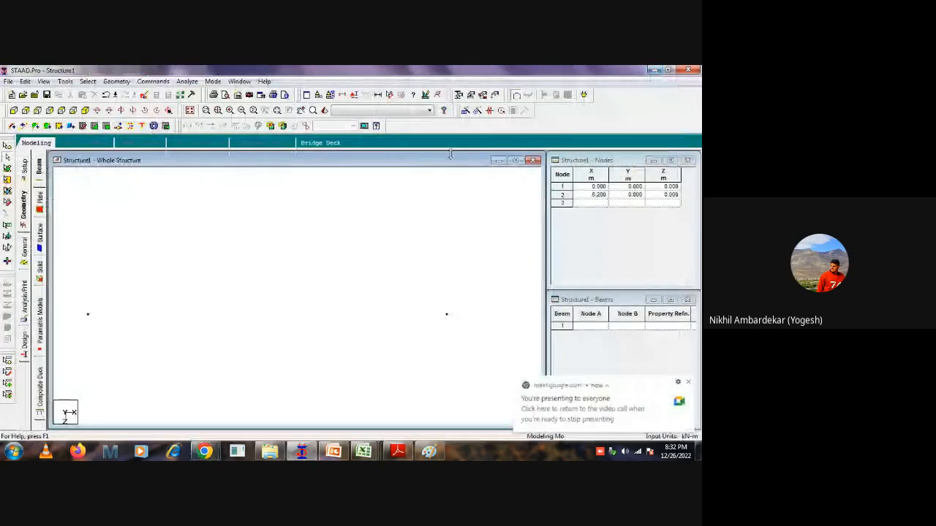
Connect nodes 1 and 2 with a beam and display the node-to-node distance between them.
middle_drag(214, 301, 265, 275)
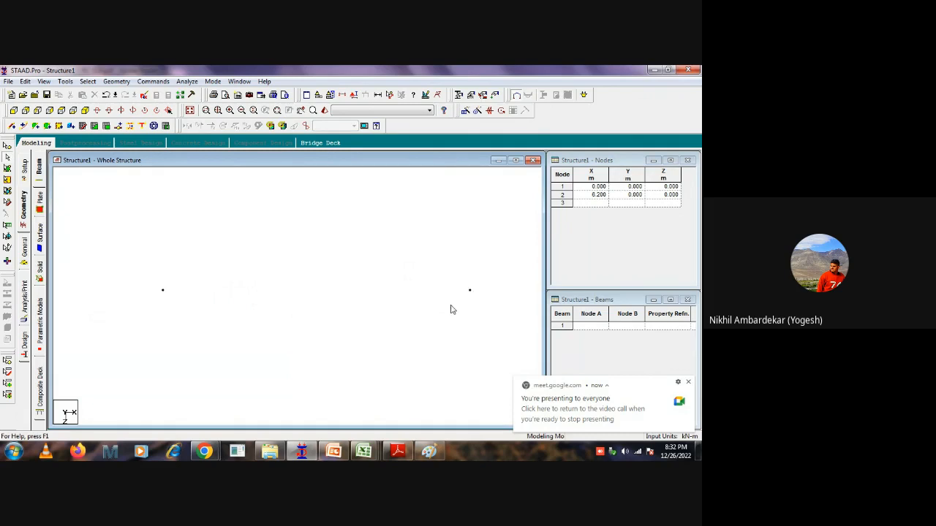
click(12, 125)
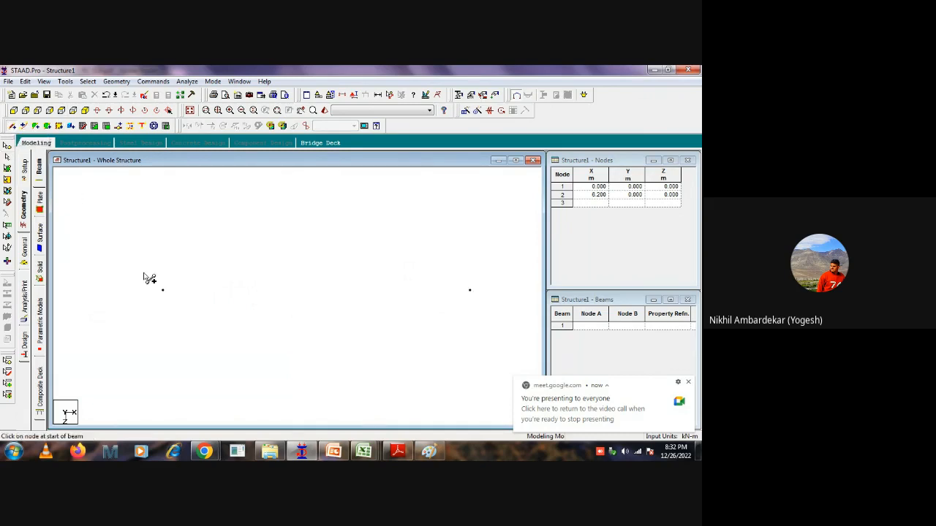
drag(162, 290, 469, 290)
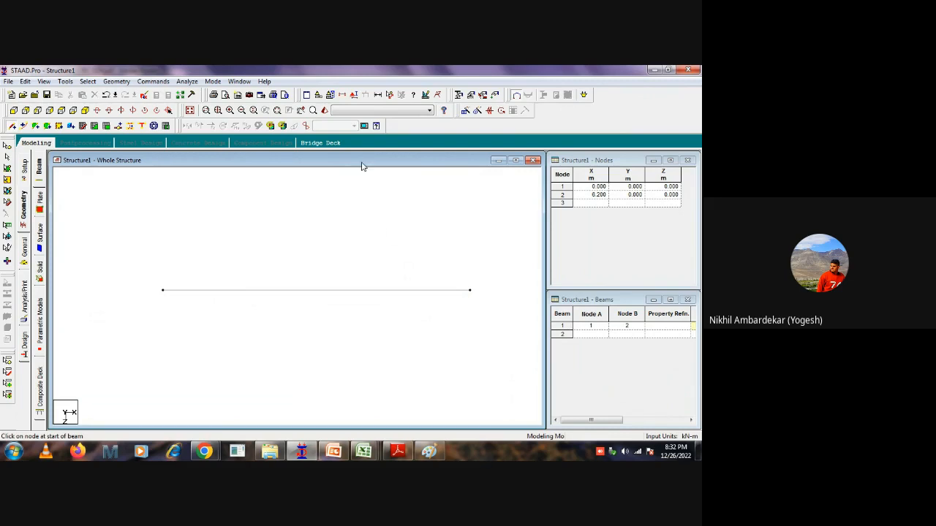
click(392, 97)
click(162, 291)
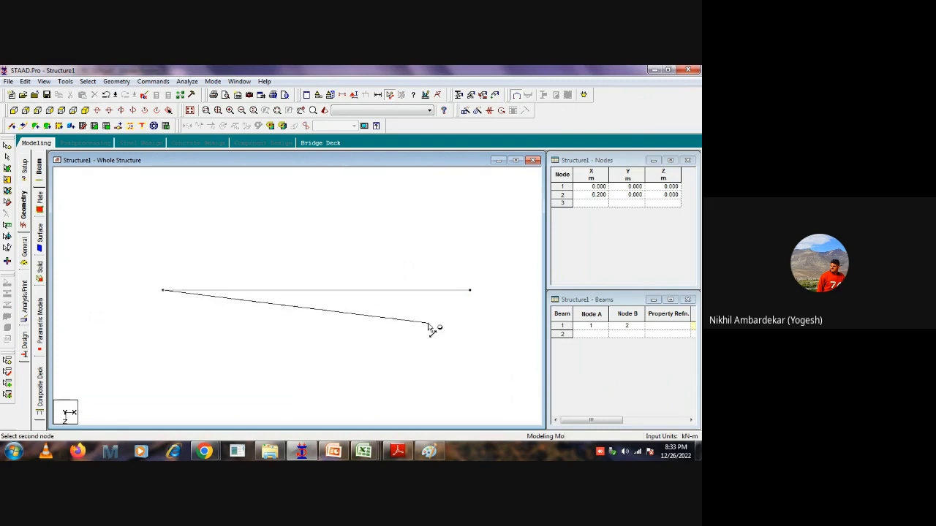
click(470, 291)
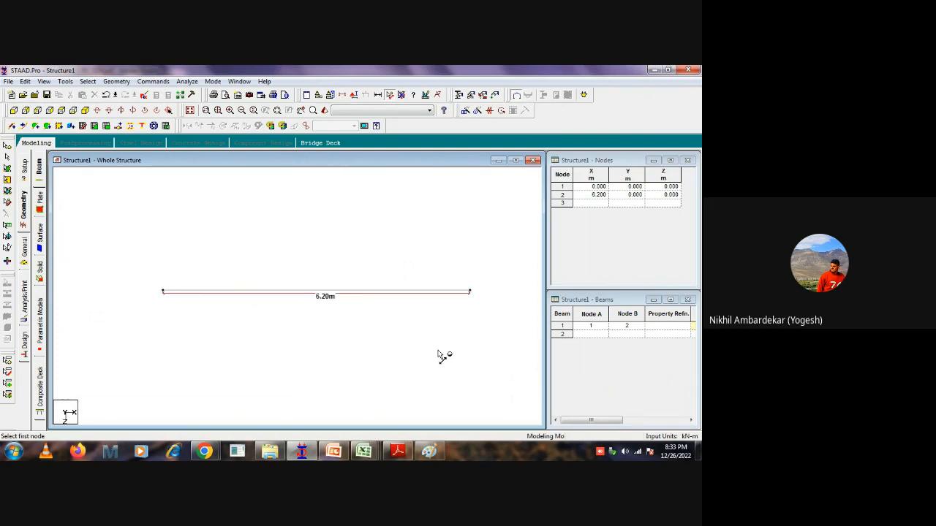
Set node 2's X coordinate to 6.6 m.
click(589, 196)
text(6.6)
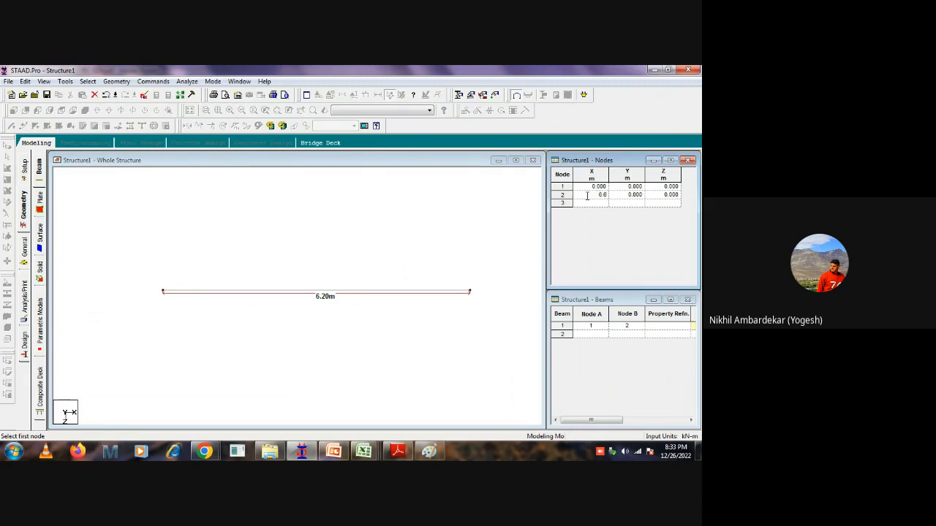
key(Tab)
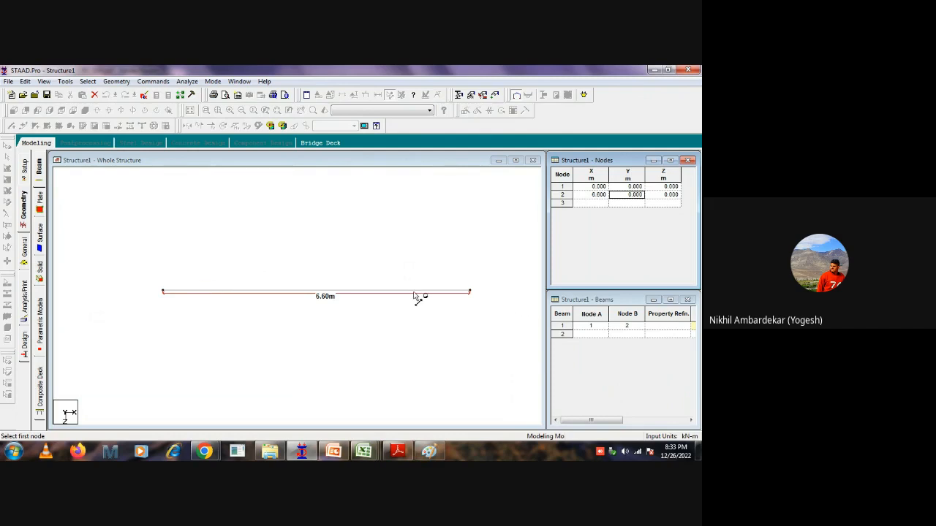
click(309, 227)
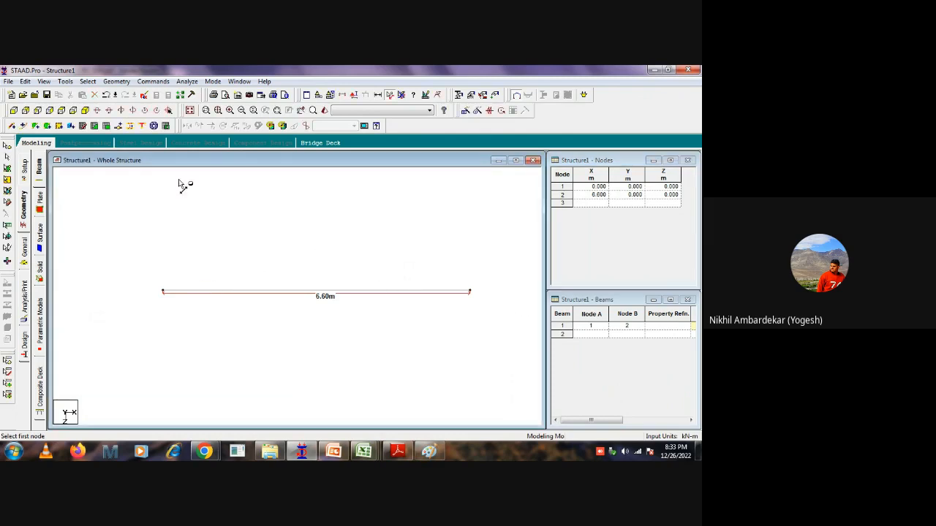
Show the front view, select node 2 and set its Y coordinate to 2 m.
click(13, 110)
click(7, 146)
click(473, 294)
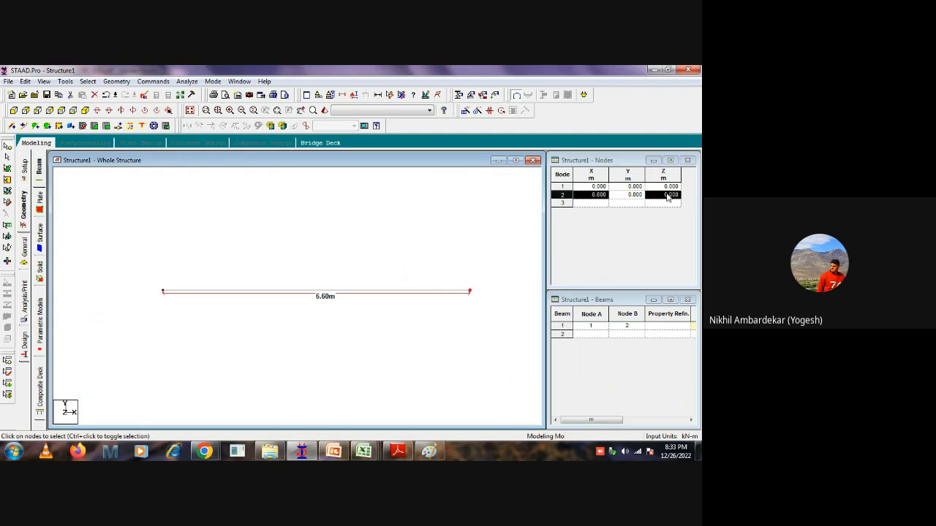
click(627, 196)
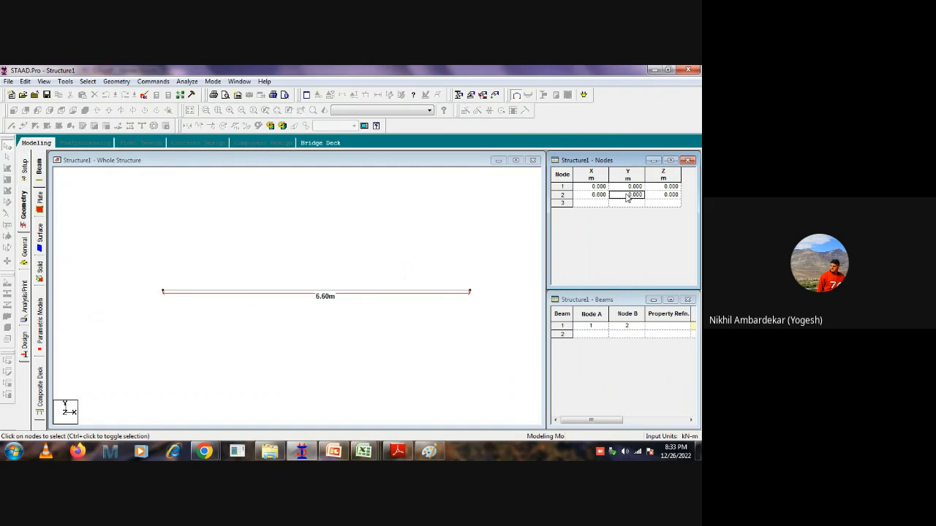
text(2)
key(Return)
click(280, 261)
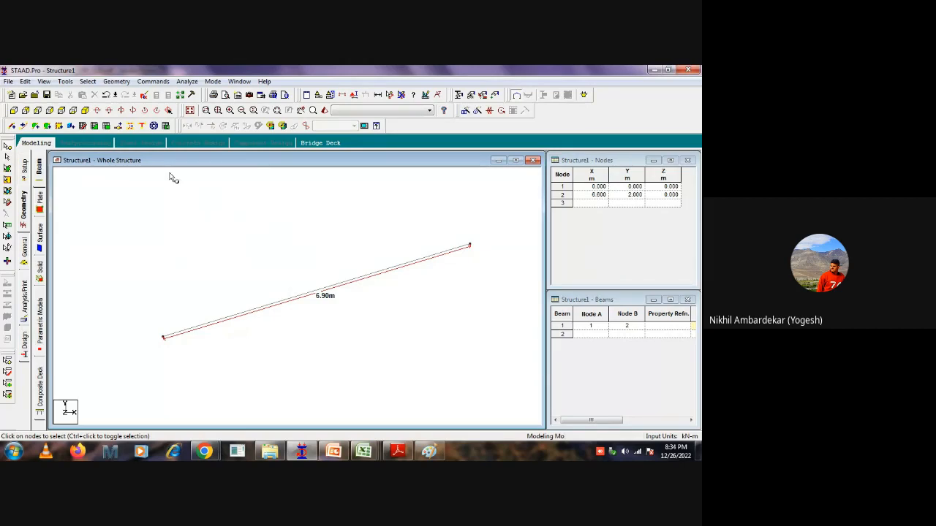
Set node 2's Y coordinate back to 0 and return the model to plan view.
click(623, 195)
text(0)
key(Return)
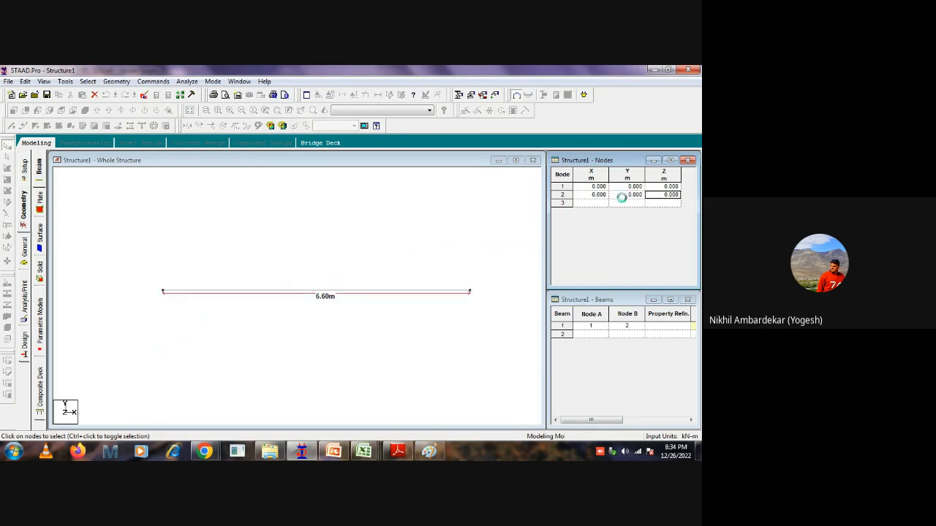
click(331, 276)
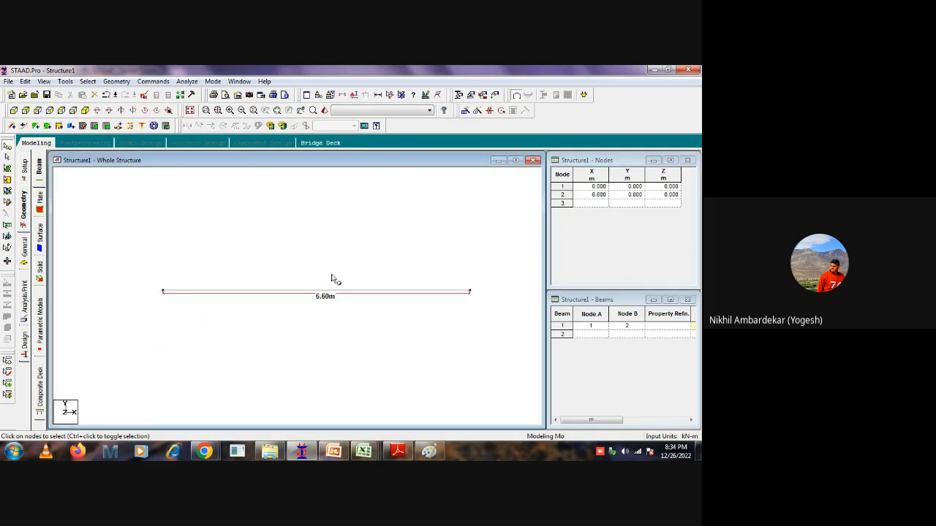
scroll(359, 250, down, 2)
scroll(305, 286, up, 2)
click(61, 109)
click(266, 237)
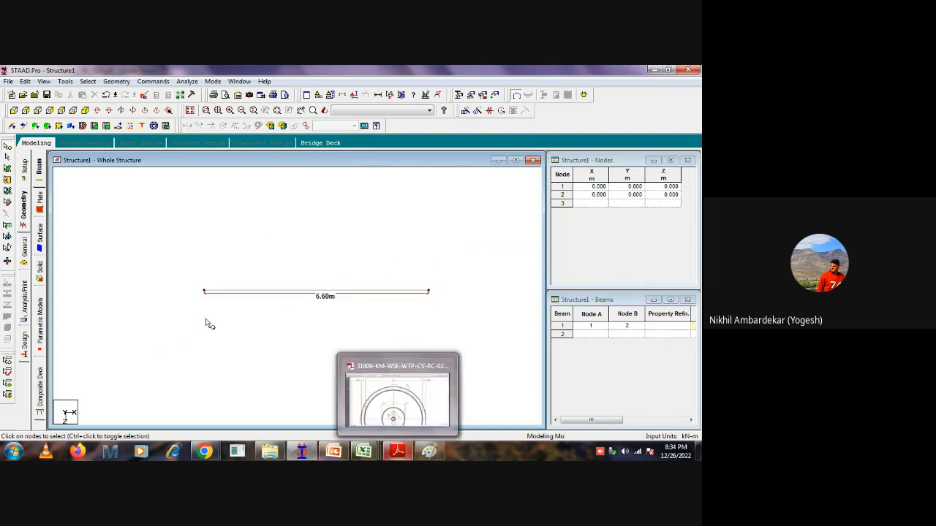
Switch to the drawing PDF and examine the full clariflocculator plan on page 2.
mouse_move(397, 451)
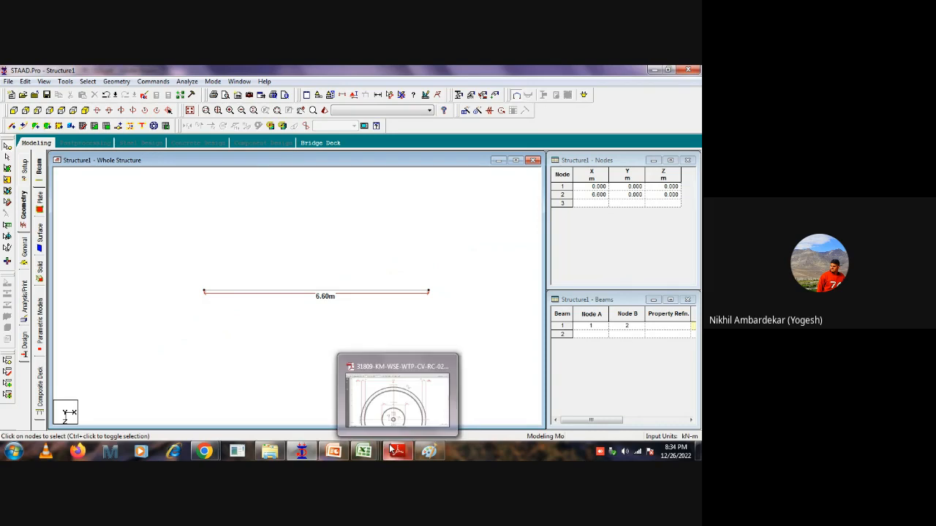
click(391, 402)
scroll(371, 213, down, 5)
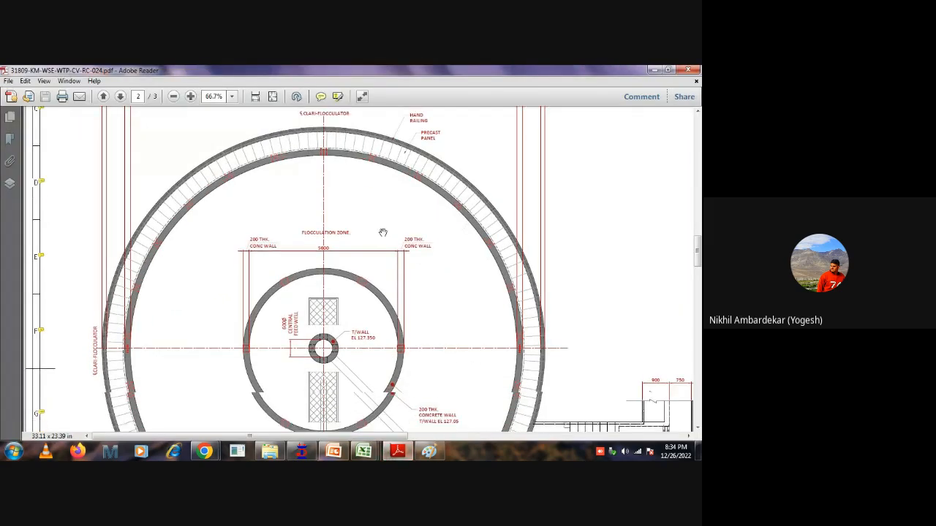
ctrl+scroll(402, 258, down, 1)
ctrl+scroll(401, 258, down, 2)
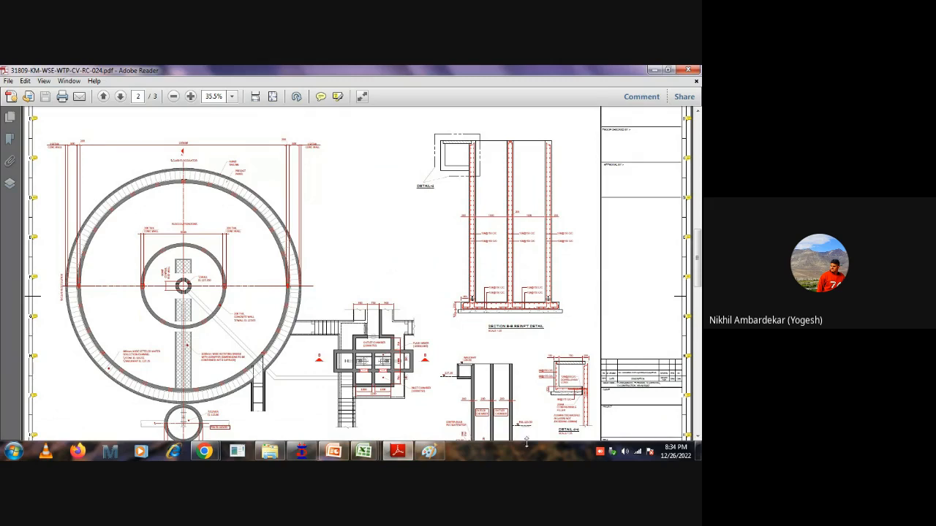
Return to STAAD.Pro and let Auto Save save the Structure1 model.
click(303, 453)
scroll(284, 313, up, 1)
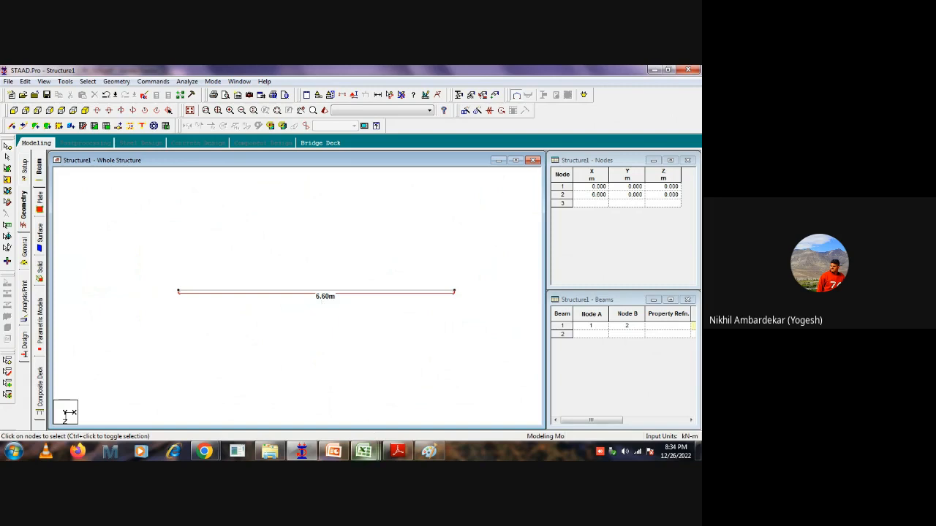
mouse_move(276, 453)
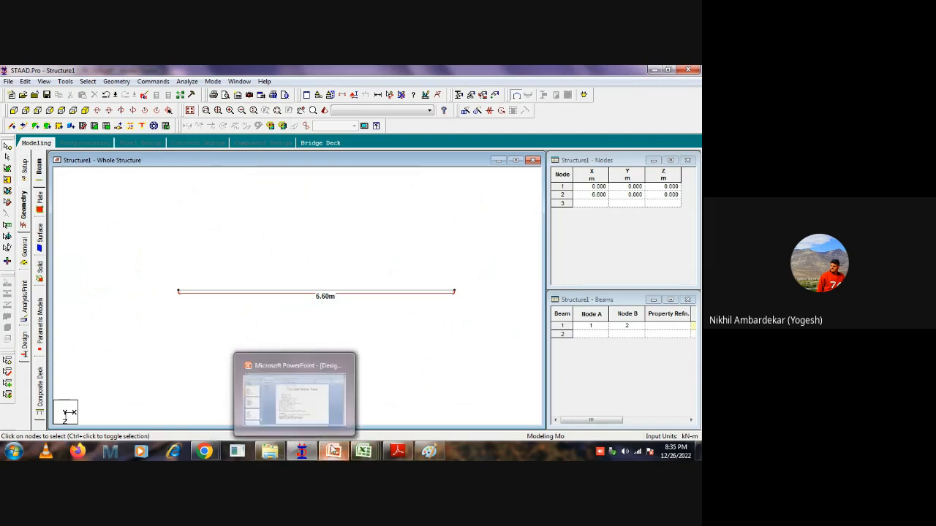
mouse_move(204, 451)
mouse_move(149, 401)
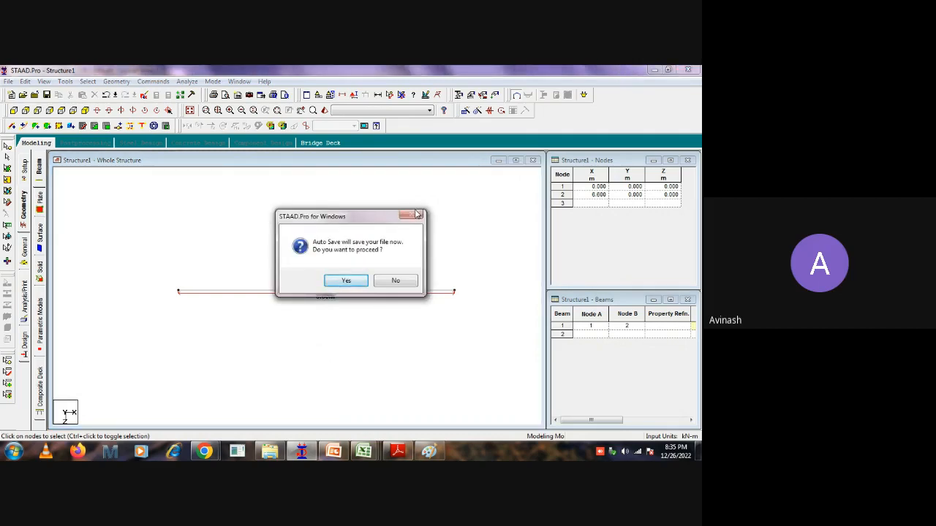
click(345, 282)
click(286, 272)
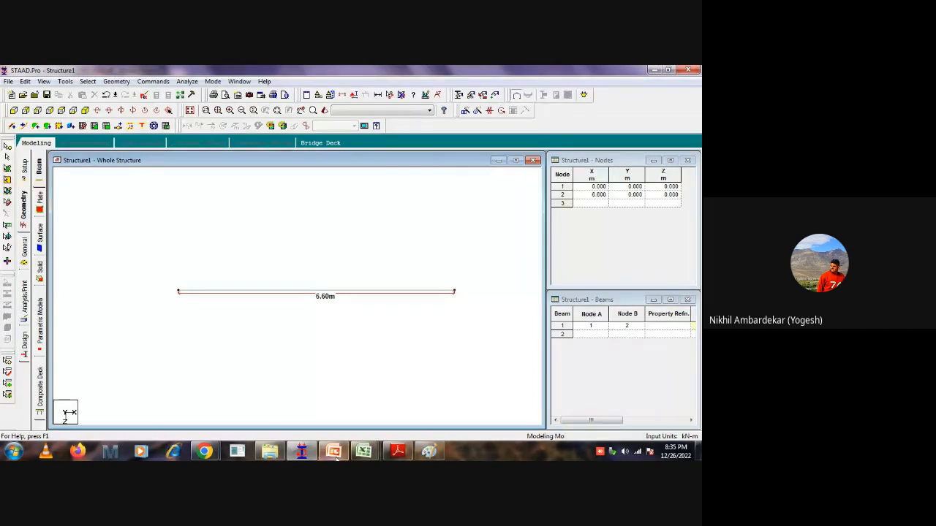
Switch to Paint and delete the entire existing sketch from the canvas.
click(429, 451)
key(ctrl+a)
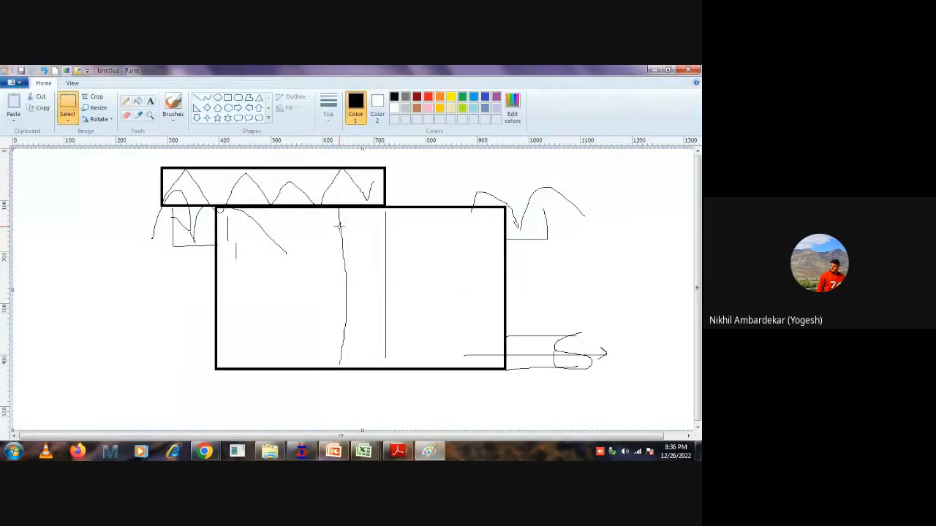
key(Delete)
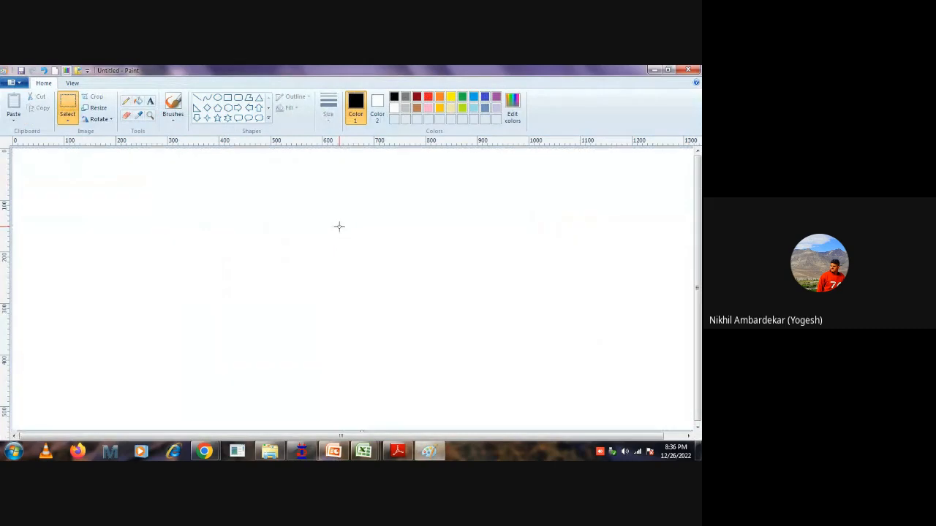
click(217, 97)
drag(209, 175, 448, 395)
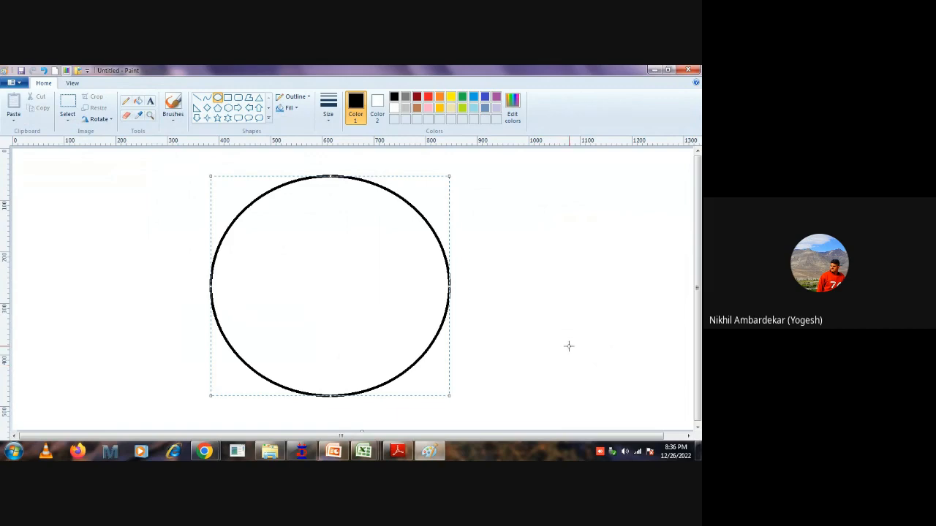
key(ctrl+z)
Draw a large black circle outline in the middle of the blank canvas.
click(217, 99)
drag(243, 187, 469, 402)
click(563, 379)
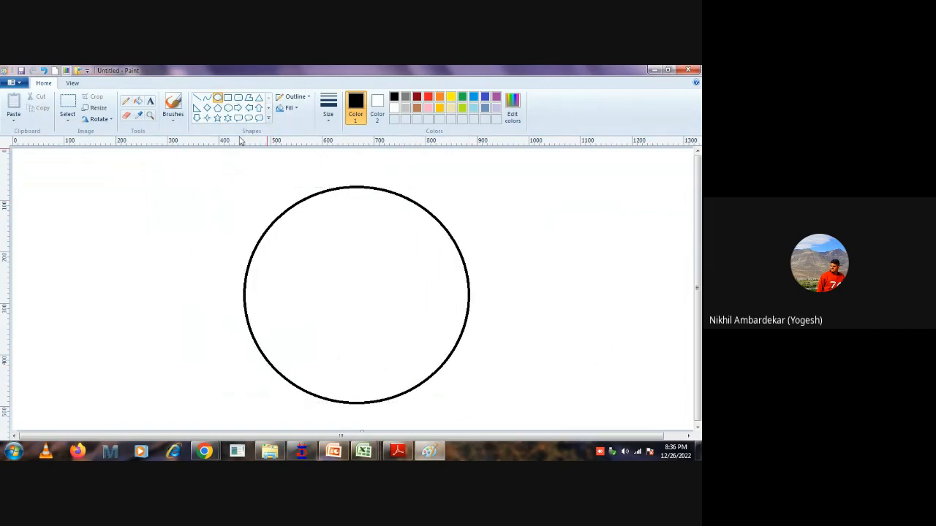
Draw short pencil tick marks across the circle's outline all around its circumference to show the radial divisions.
click(126, 101)
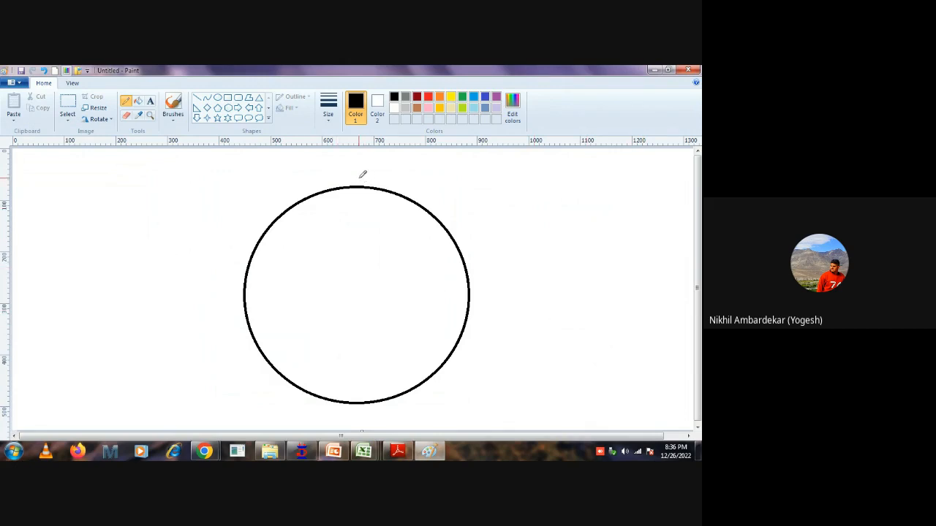
drag(358, 177, 388, 225)
mouse_move(447, 217)
mouse_down()
mouse_move(427, 243)
mouse_move(441, 260)
mouse_up()
mouse_move(333, 186)
mouse_down()
mouse_move(337, 206)
mouse_move(307, 206)
mouse_move(232, 299)
mouse_up()
drag(238, 338, 253, 321)
drag(247, 367, 264, 349)
drag(267, 384, 283, 358)
drag(290, 395, 307, 377)
drag(326, 411, 333, 382)
drag(365, 413, 360, 380)
mouse_move(402, 406)
mouse_down()
mouse_move(395, 371)
mouse_move(438, 326)
mouse_up()
drag(478, 299, 452, 298)
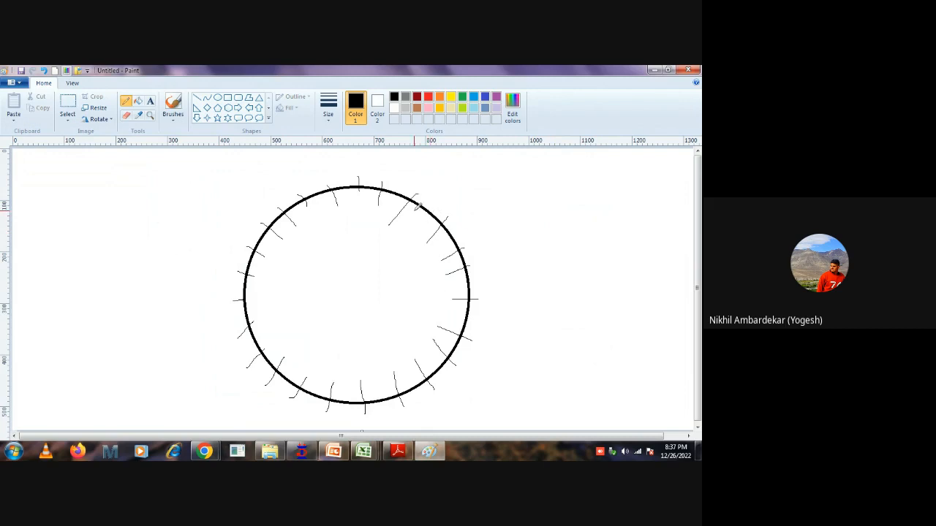
Mark a point on the circle's upper right arc with a leader line and handwrite 98 beside the circle.
drag(434, 212, 473, 188)
drag(591, 246, 559, 335)
mouse_move(597, 281)
mouse_down()
mouse_move(624, 314)
mouse_move(605, 266)
mouse_up()
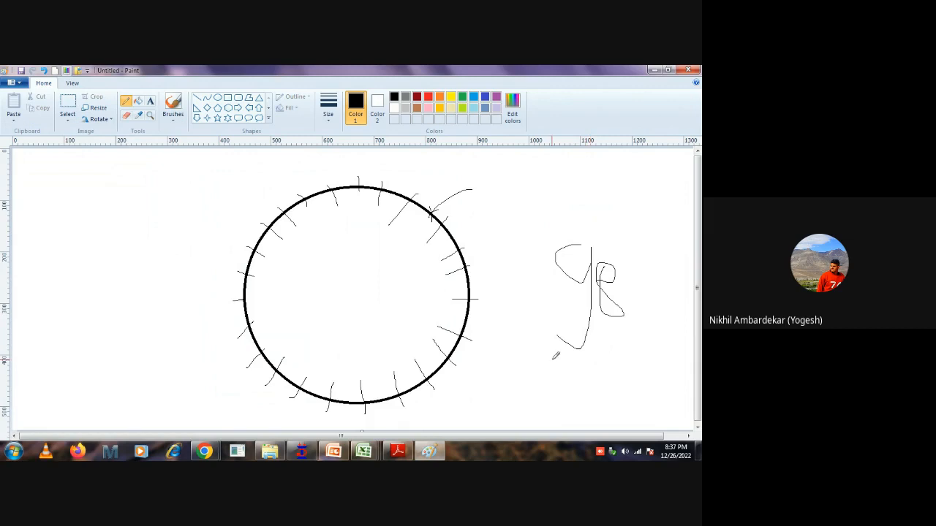
Handwrite 100 and 99 and cross both out, put a check mark beside 98, and write 96 and 94 around it.
mouse_move(400, 453)
mouse_move(569, 170)
mouse_down()
mouse_move(569, 222)
mouse_move(590, 206)
mouse_move(582, 174)
mouse_move(633, 173)
mouse_up()
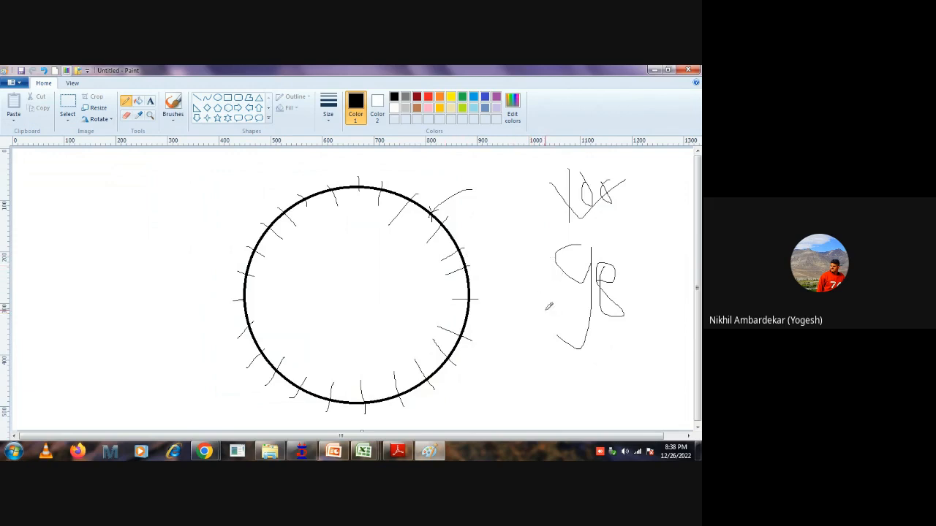
mouse_move(529, 288)
mouse_down()
mouse_move(538, 298)
mouse_move(524, 305)
mouse_move(548, 294)
mouse_move(533, 311)
mouse_move(552, 304)
mouse_move(523, 320)
mouse_up()
drag(619, 246, 656, 247)
mouse_move(605, 341)
mouse_down()
mouse_move(595, 368)
mouse_move(567, 383)
mouse_move(612, 364)
mouse_up()
mouse_move(486, 354)
mouse_down()
mouse_move(497, 357)
mouse_move(483, 393)
mouse_move(527, 370)
mouse_move(522, 402)
mouse_up()
mouse_move(658, 316)
mouse_down()
mouse_move(658, 364)
mouse_move(640, 389)
mouse_up()
drag(556, 402, 562, 428)
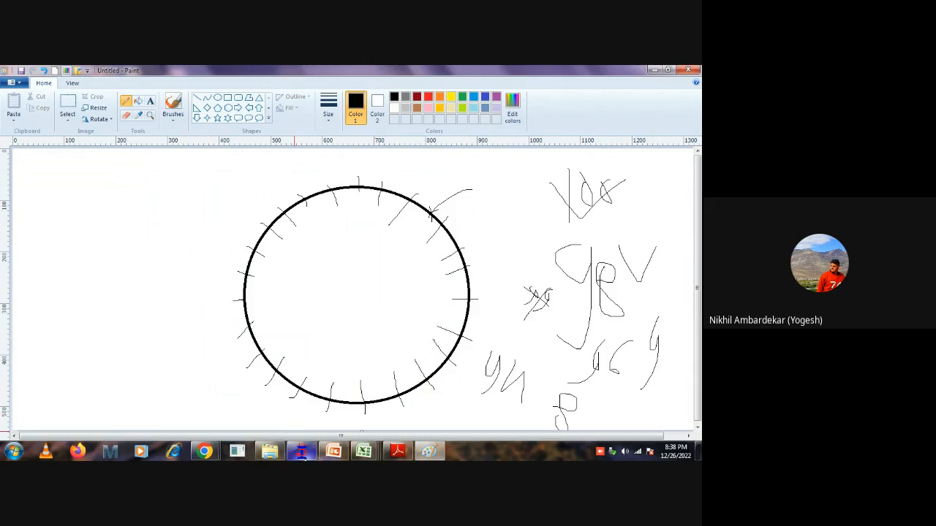
Switch to STAAD.Pro and circularly repeat the 6.6 m beam about the Y axis through node 1, over 360 degrees in 98 steps.
click(301, 452)
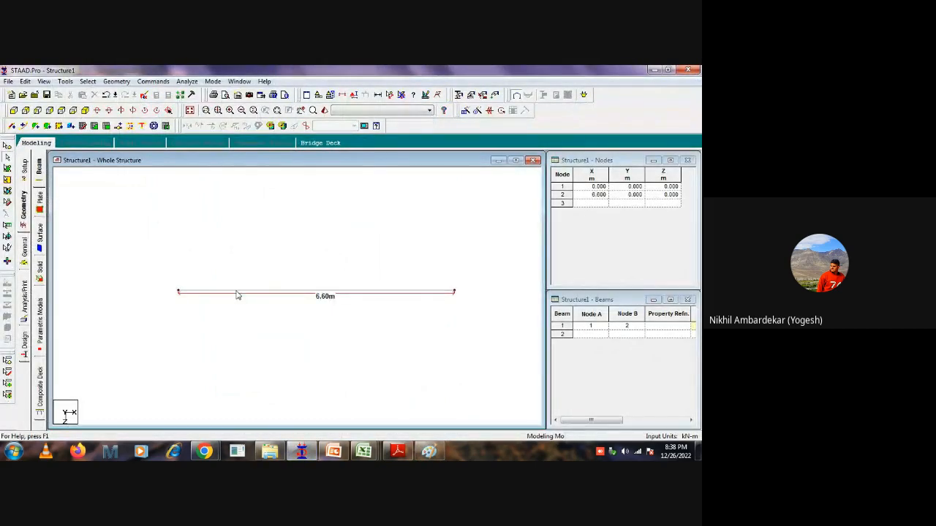
click(237, 293)
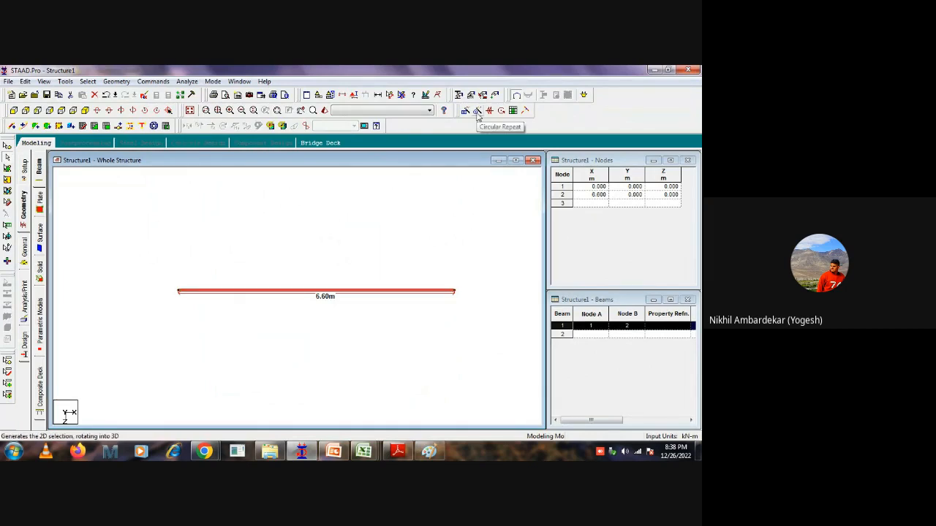
click(477, 110)
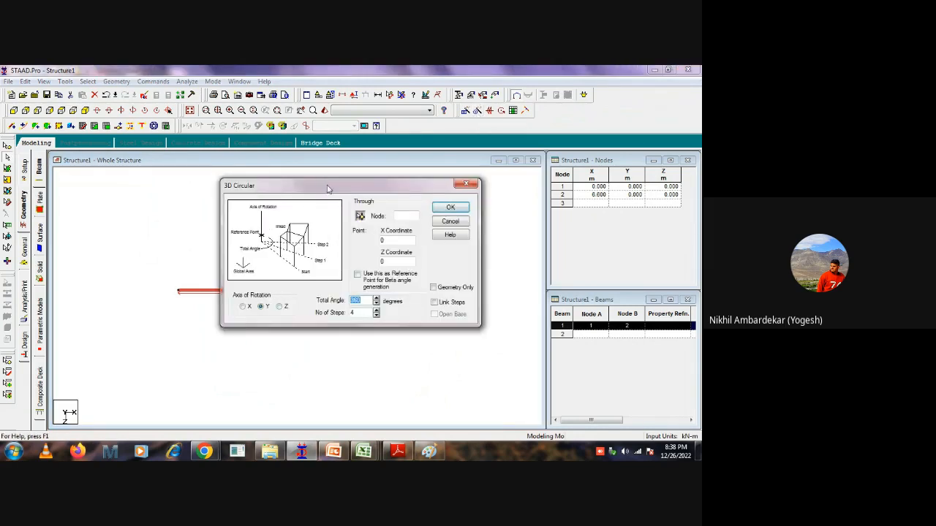
drag(330, 189, 448, 188)
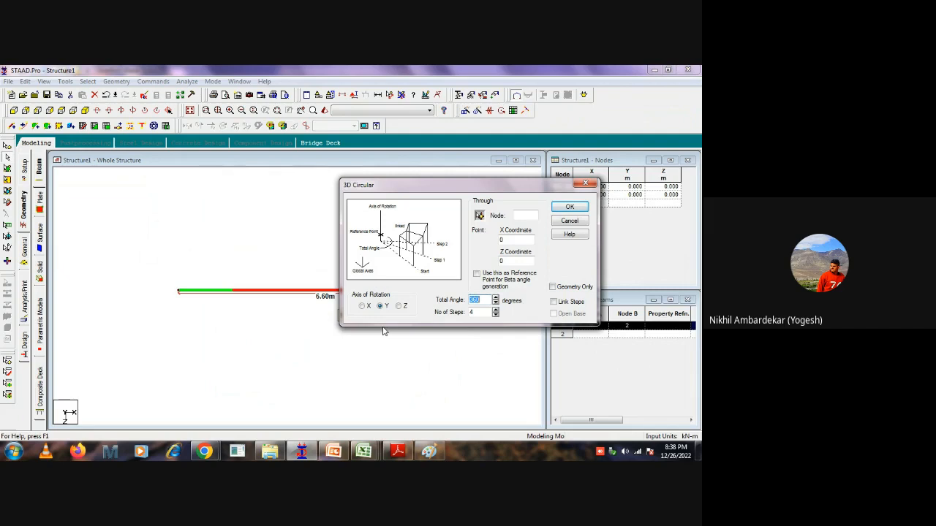
click(59, 110)
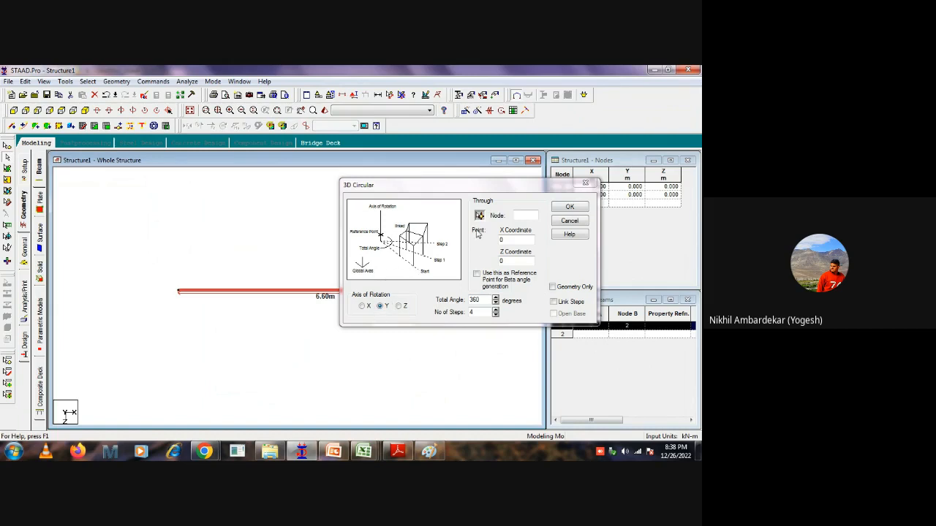
click(478, 215)
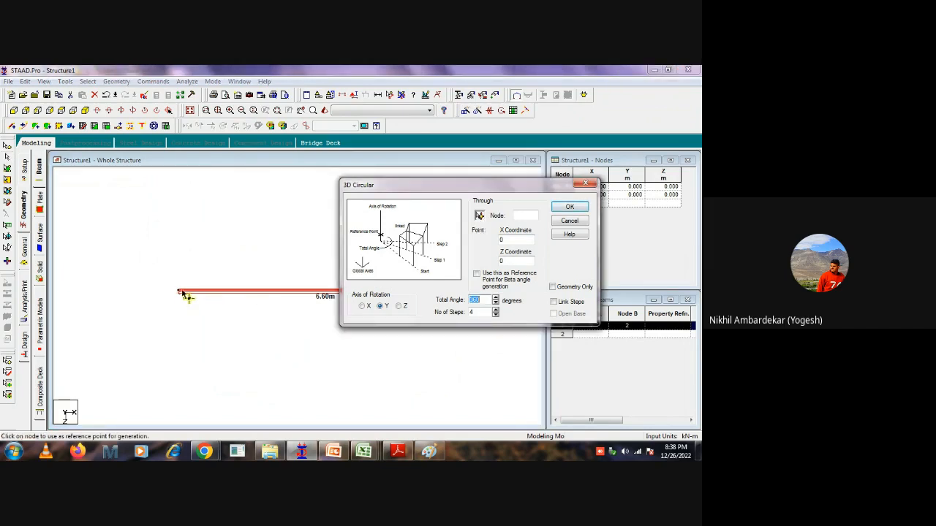
click(179, 292)
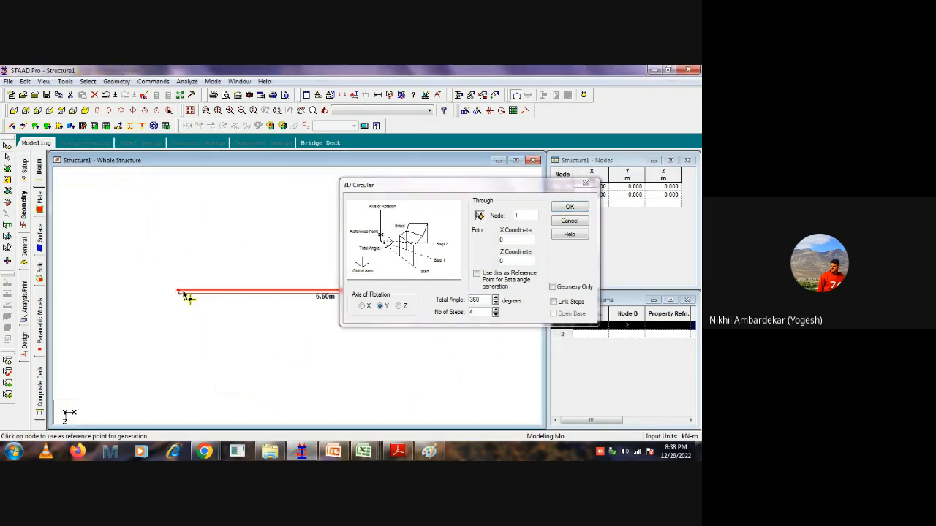
drag(485, 299, 458, 300)
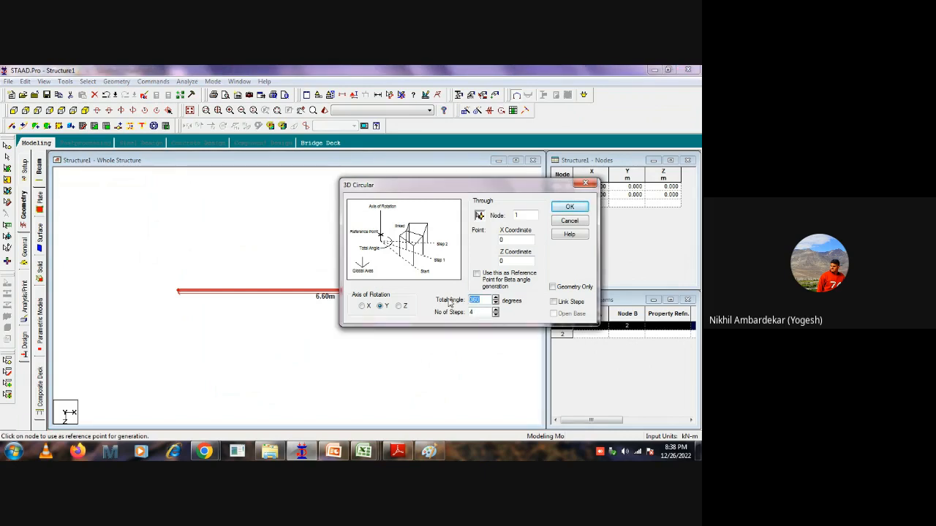
double_click(472, 312)
text(98)
click(569, 207)
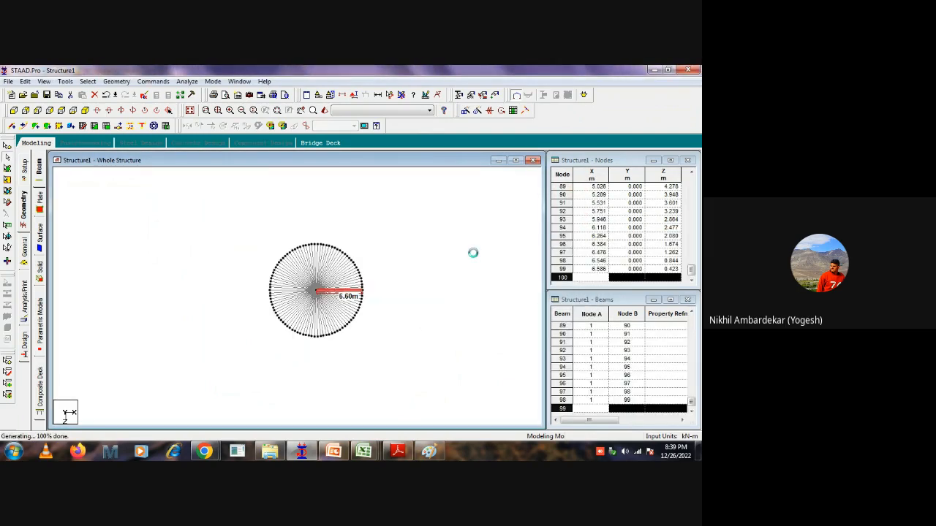
Examine the generated radial beams and their spacing around the circle.
scroll(401, 266, up, 2)
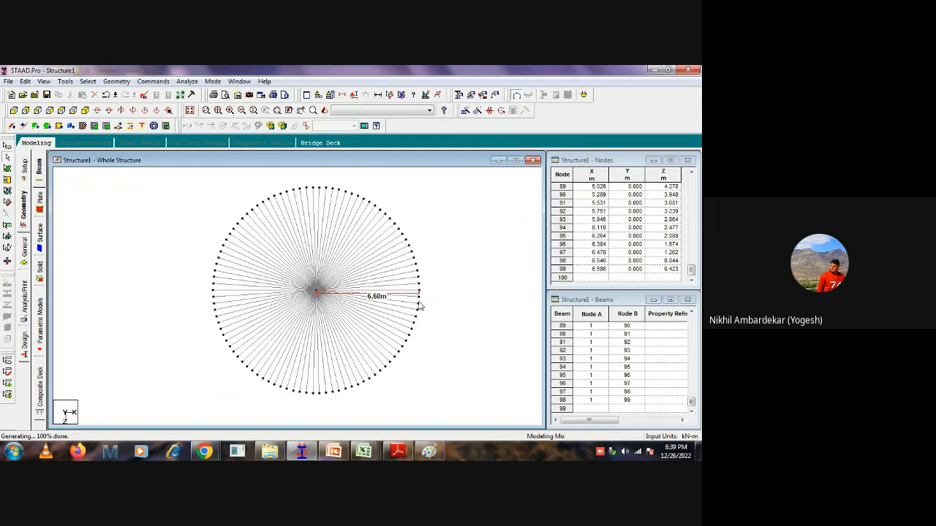
scroll(401, 316, up, 1)
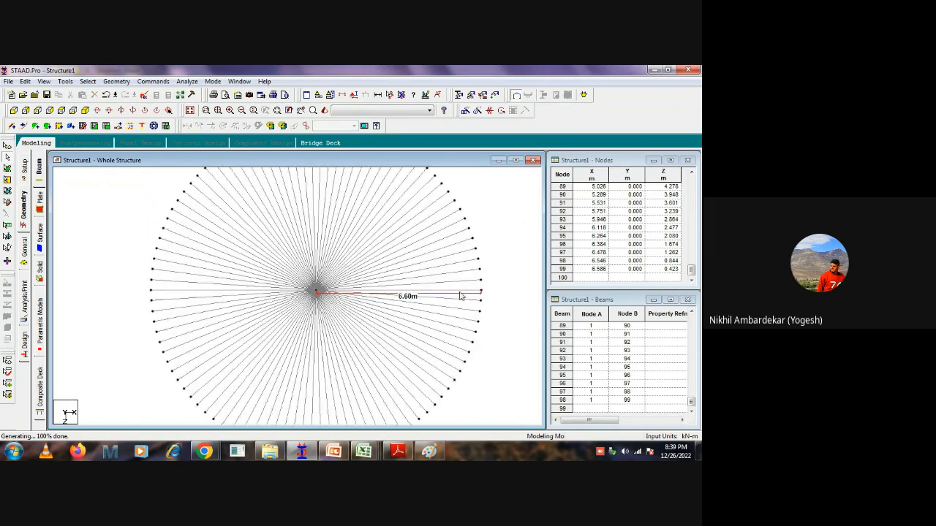
scroll(351, 256, down, 1)
scroll(387, 245, down, 1)
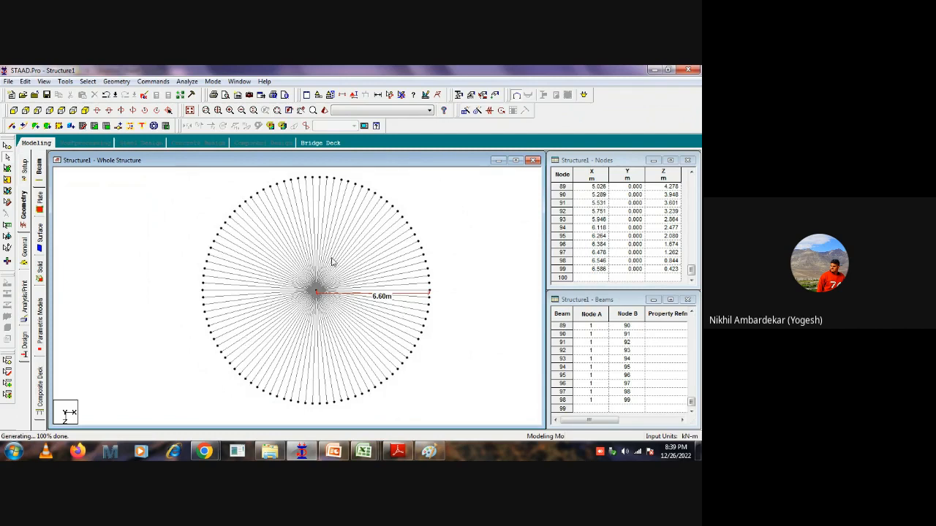
scroll(448, 302, up, 3)
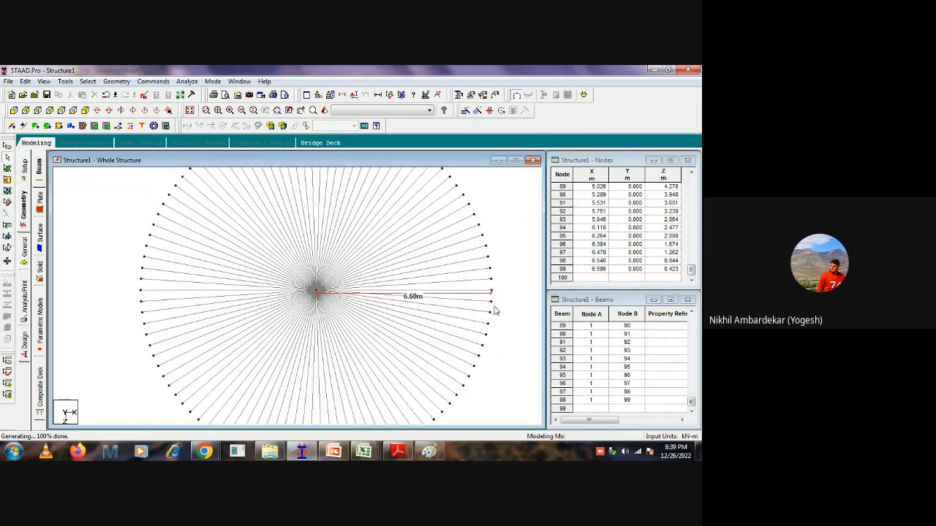
click(463, 292)
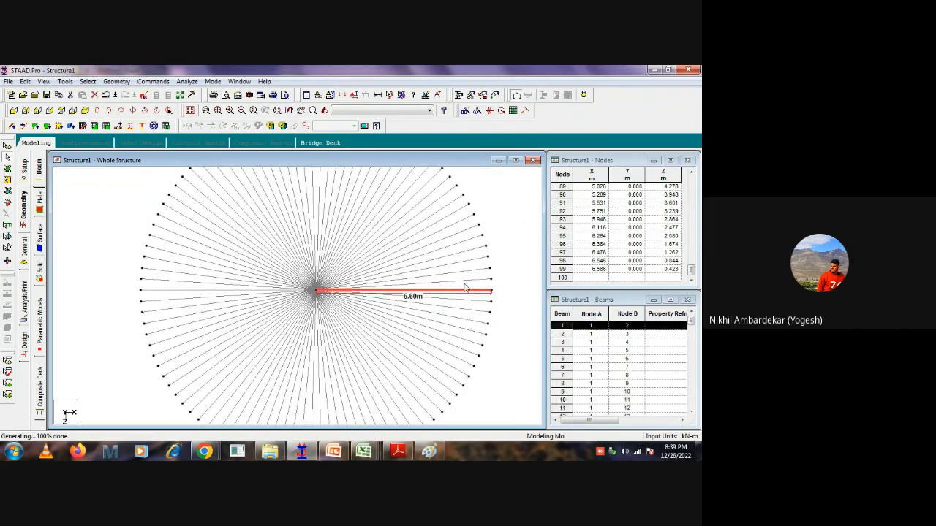
ctrl+click(465, 283)
click(505, 281)
click(477, 291)
ctrl+click(480, 301)
click(512, 267)
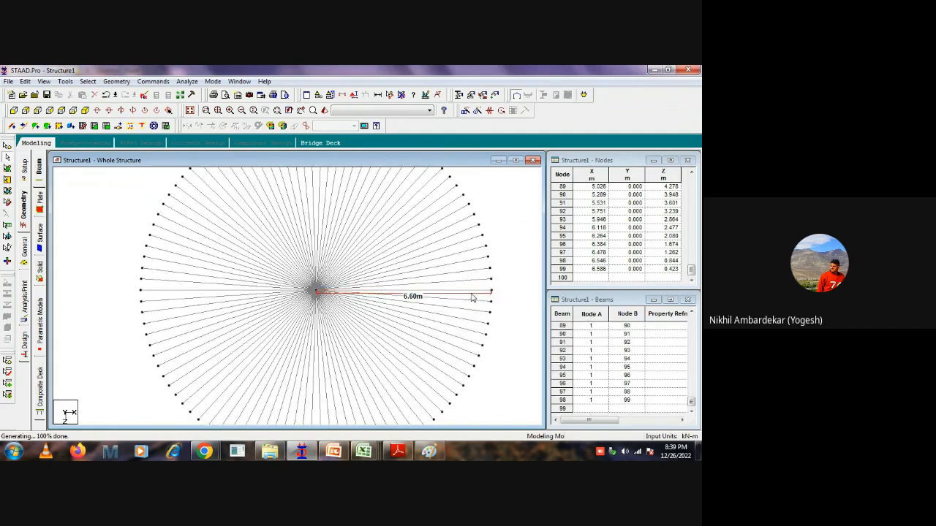
Isolate the horizontal 6.6 m beam and the adjacent radial beam above it in a new view.
click(472, 293)
ctrl+click(472, 282)
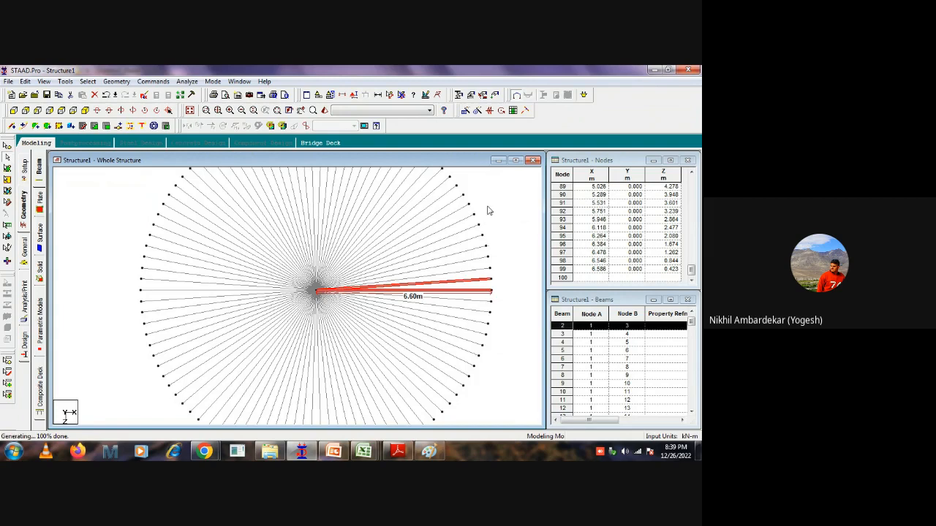
right_click(488, 209)
click(515, 340)
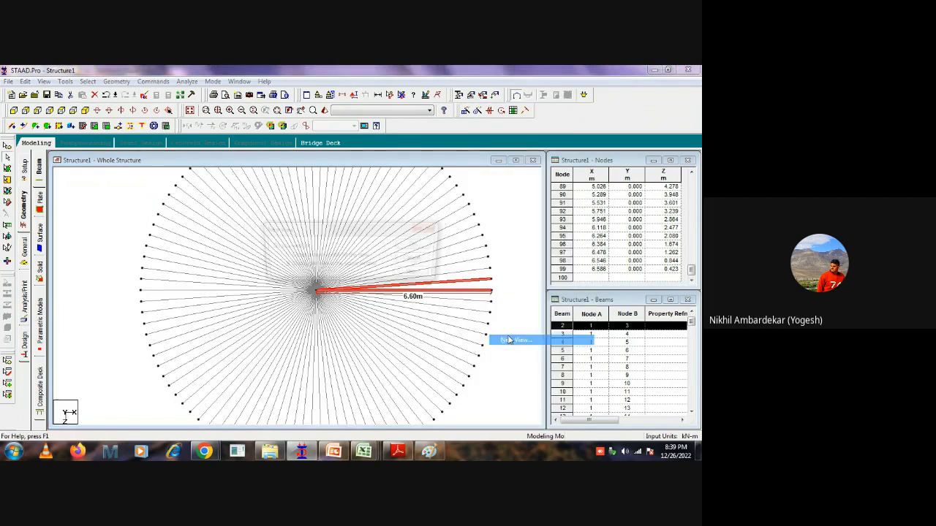
click(417, 246)
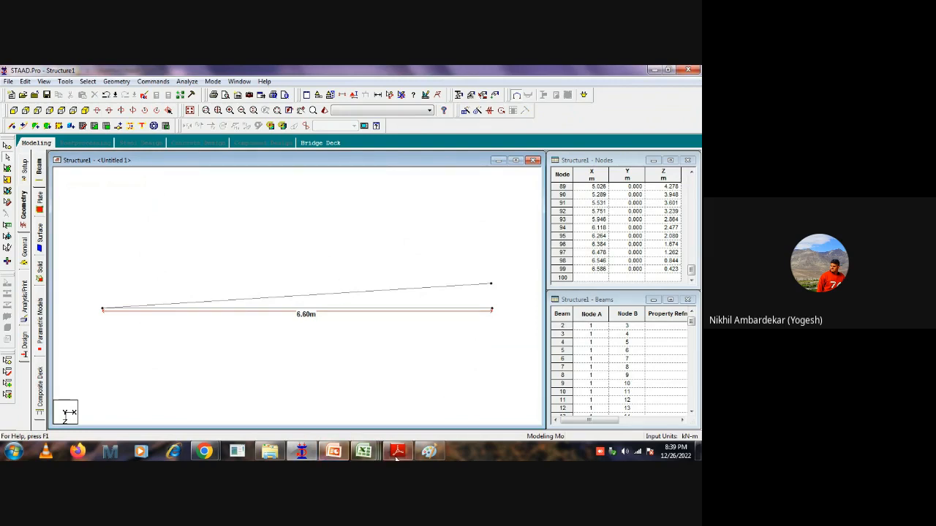
Switch to Paint, sketch a chord between two tick marks and two radial lines bounding one segment, and return to STAAD.Pro.
mouse_move(430, 453)
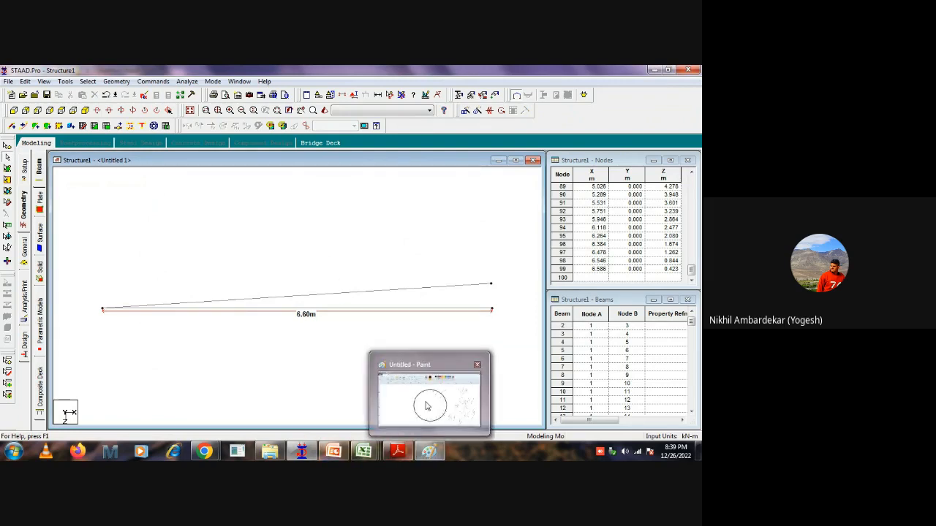
click(424, 399)
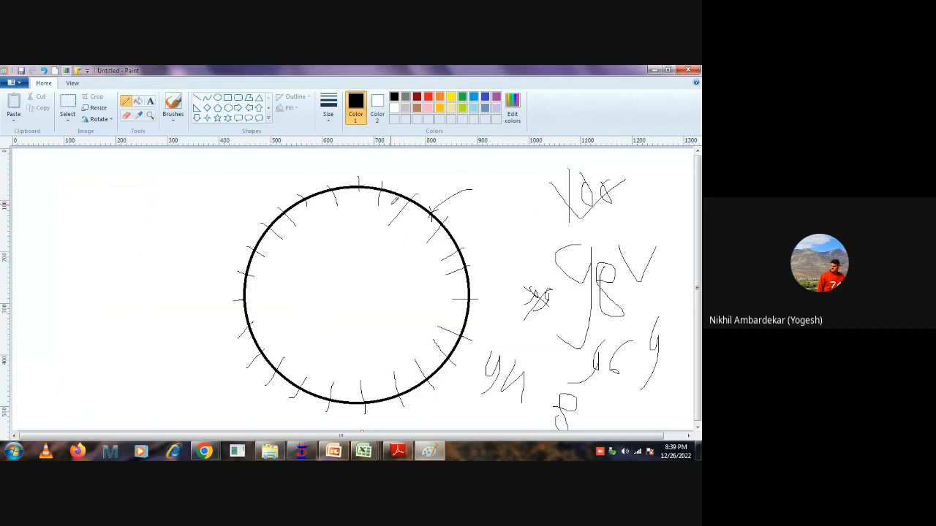
drag(385, 191, 401, 201)
mouse_move(355, 301)
mouse_down()
mouse_move(463, 295)
mouse_move(398, 276)
mouse_move(348, 291)
mouse_up()
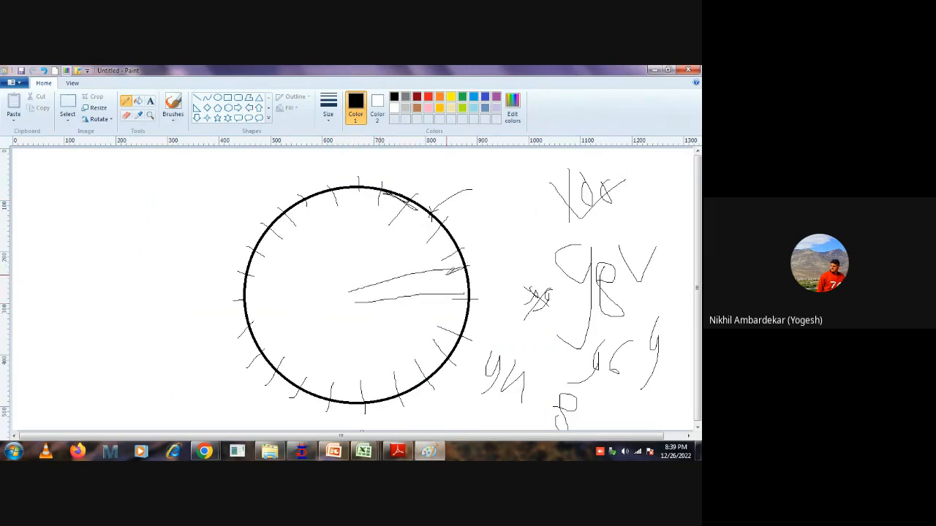
mouse_move(346, 296)
mouse_down()
mouse_move(461, 264)
mouse_move(361, 299)
mouse_move(464, 294)
mouse_up()
click(654, 70)
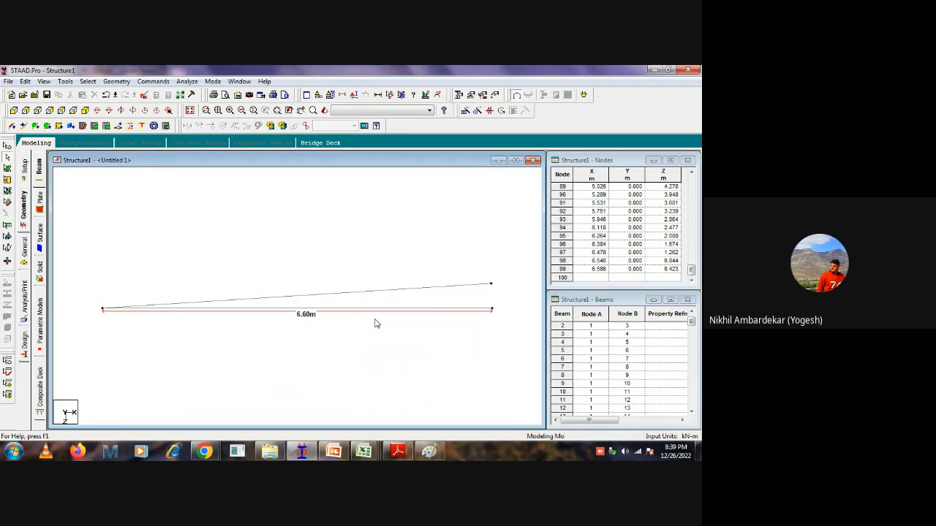
scroll(151, 316, up, 2)
scroll(226, 270, down, 1)
scroll(238, 285, down, 1)
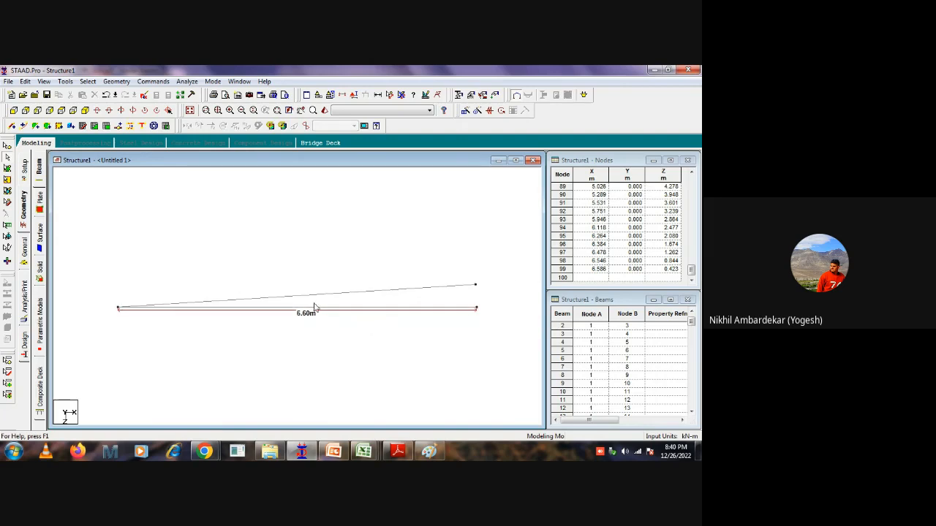
scroll(121, 312, up, 1)
scroll(143, 315, up, 1)
scroll(193, 310, down, 1)
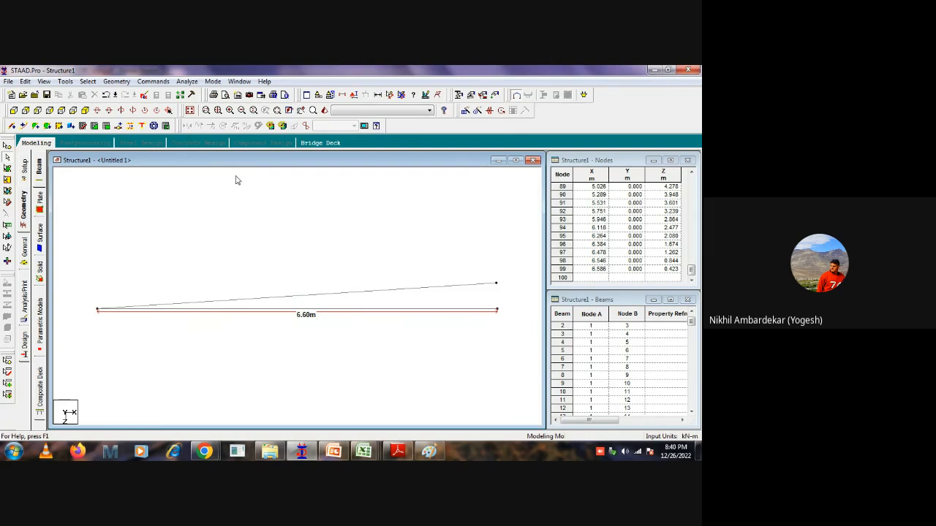
Insert 13 evenly spaced nodes on both the horizontal 6.6 m beam and the adjacent inclined radial beam.
click(433, 290)
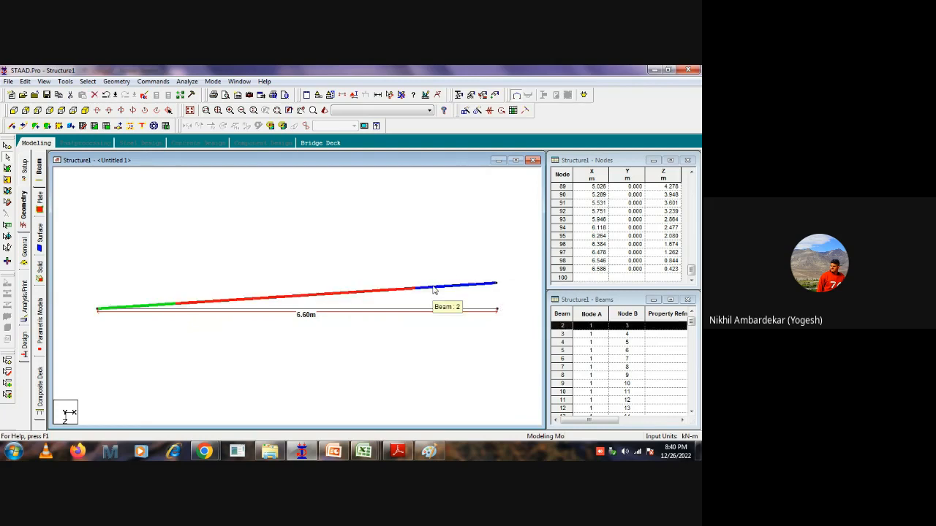
right_click(424, 313)
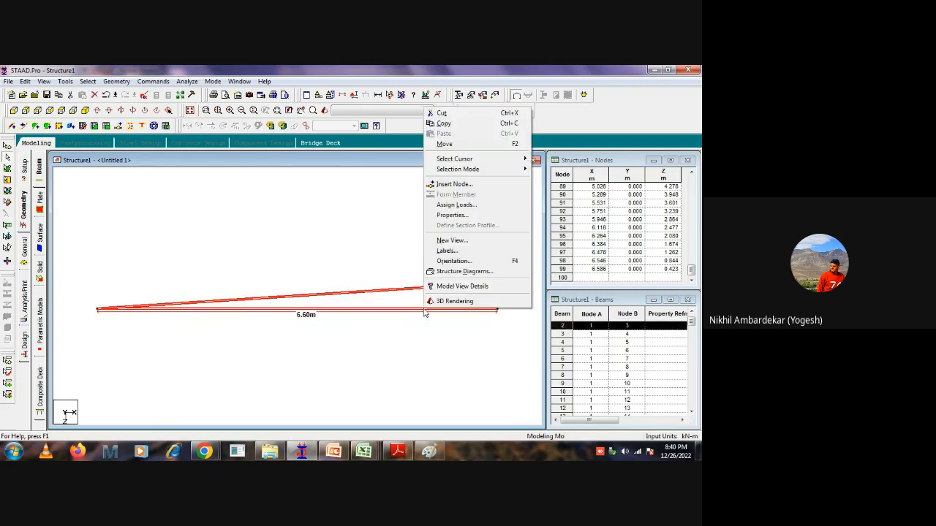
click(453, 184)
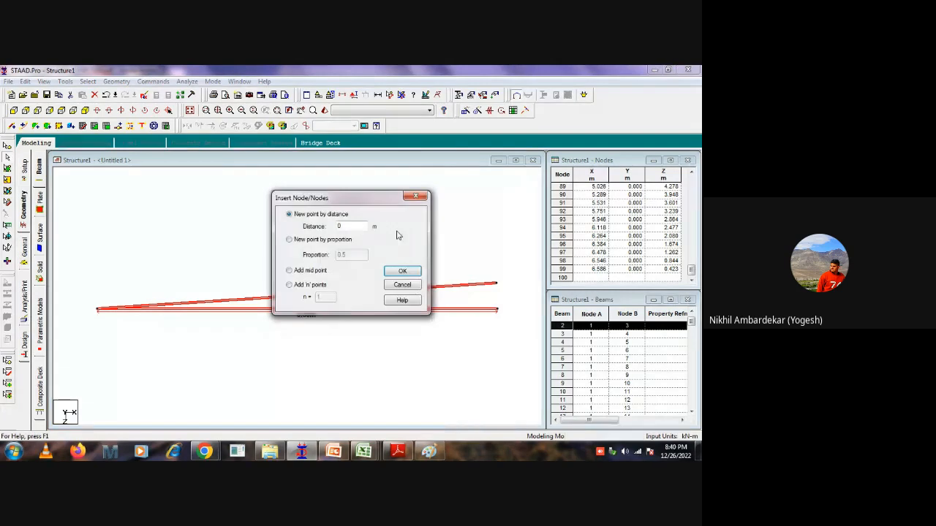
click(289, 285)
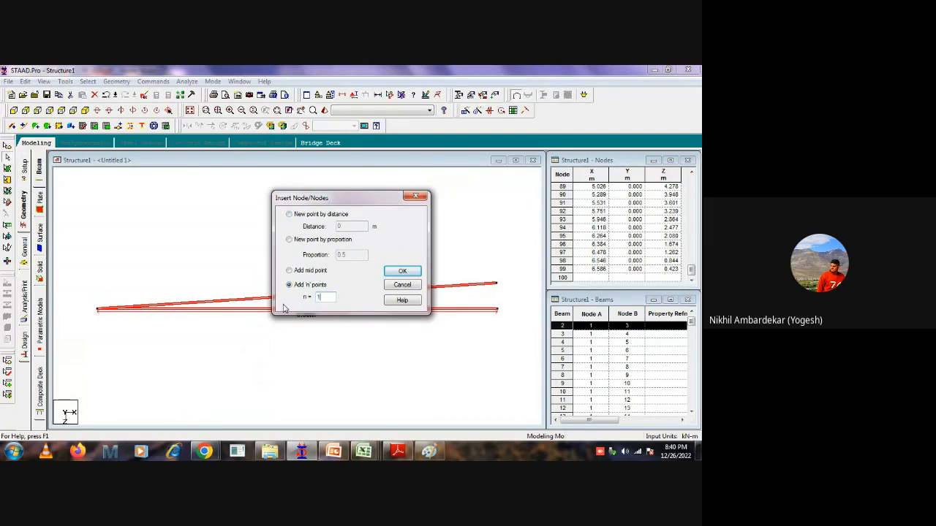
click(401, 271)
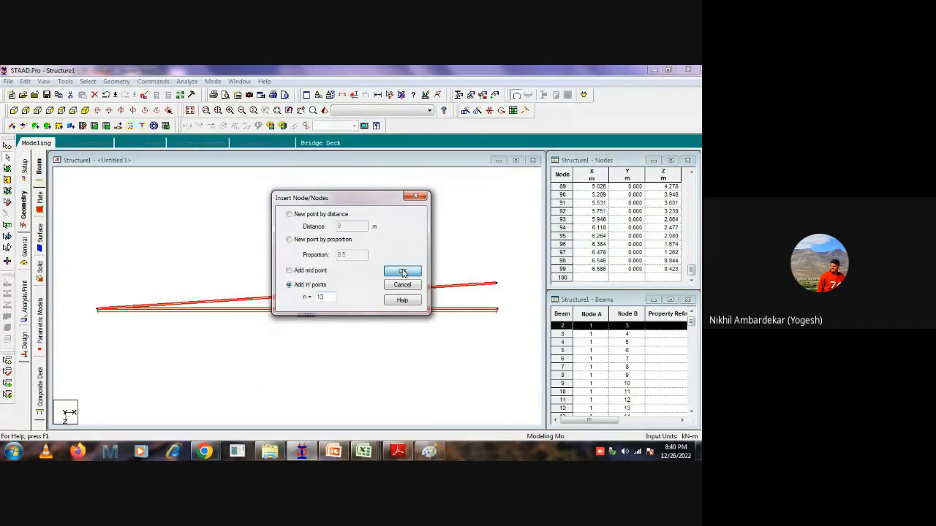
Inspect the inserted nodes near the beams' shared centre node and save the modified structure.
scroll(395, 295, up, 1)
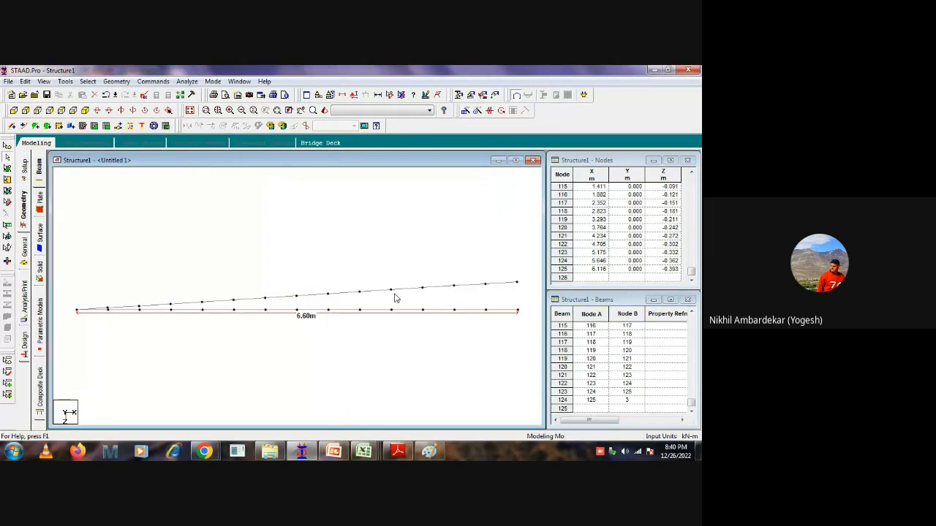
middle_drag(118, 335, 265, 316)
scroll(280, 329, up, 3)
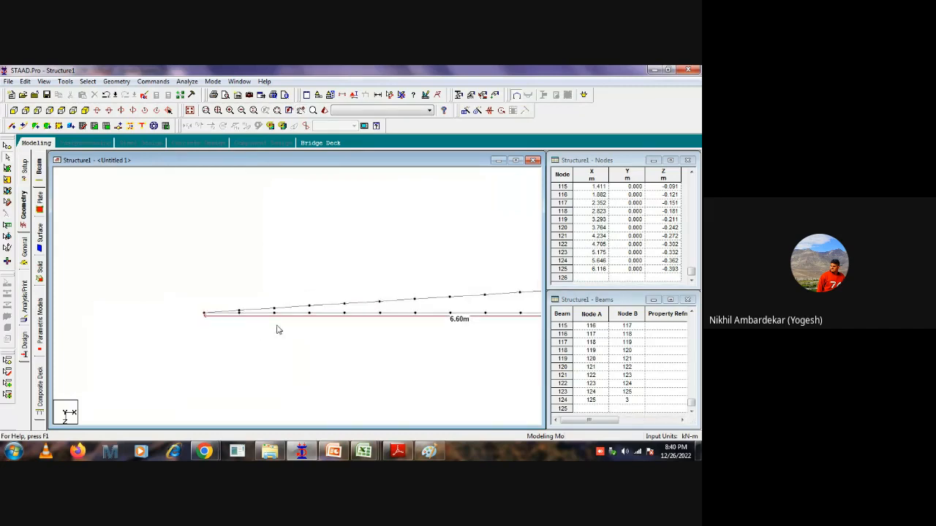
scroll(248, 317, up, 1)
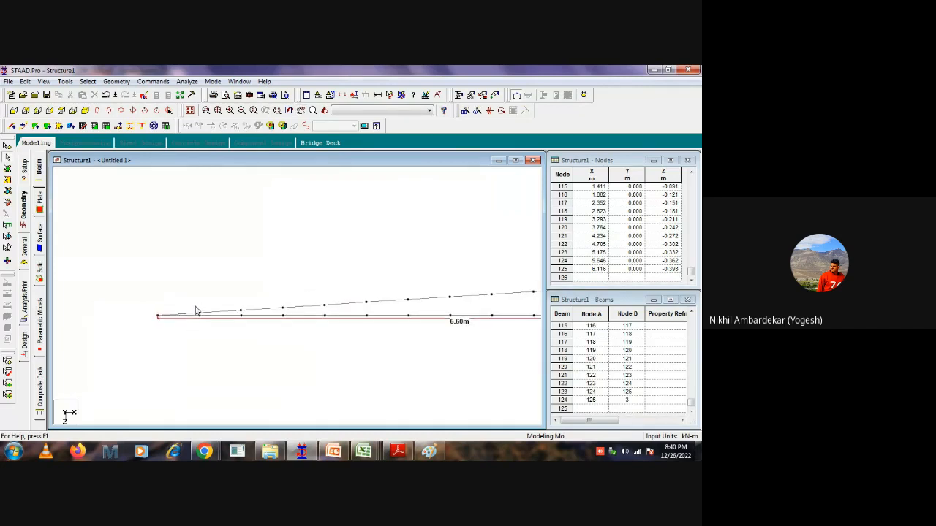
scroll(187, 314, up, 4)
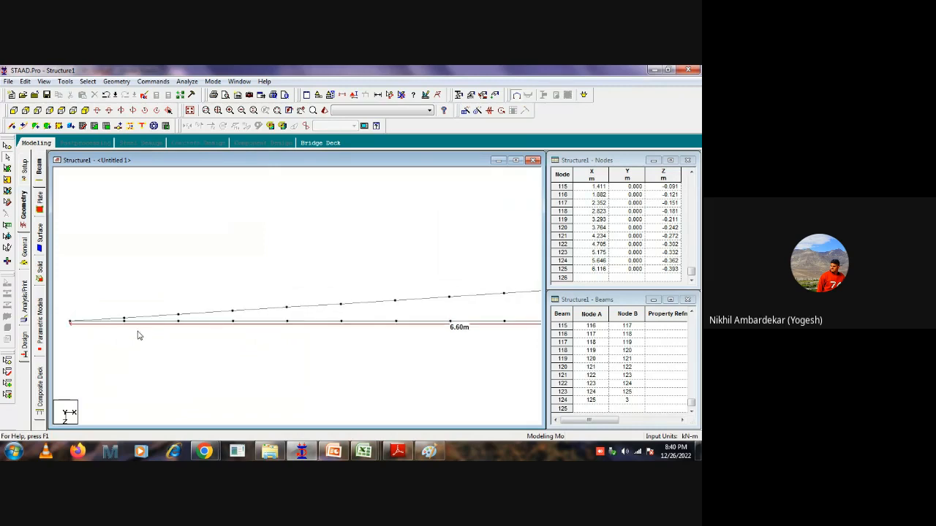
scroll(113, 338, up, 1)
scroll(178, 326, down, 3)
scroll(177, 326, down, 2)
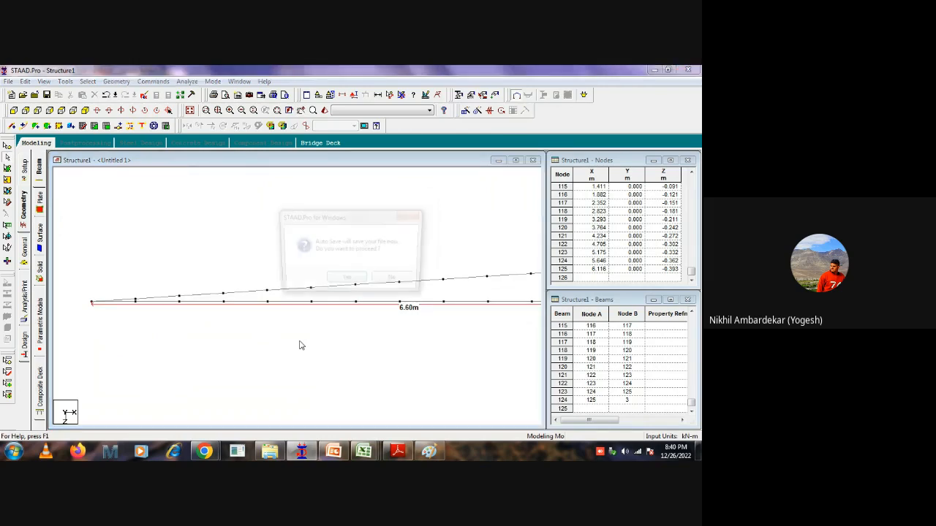
click(346, 281)
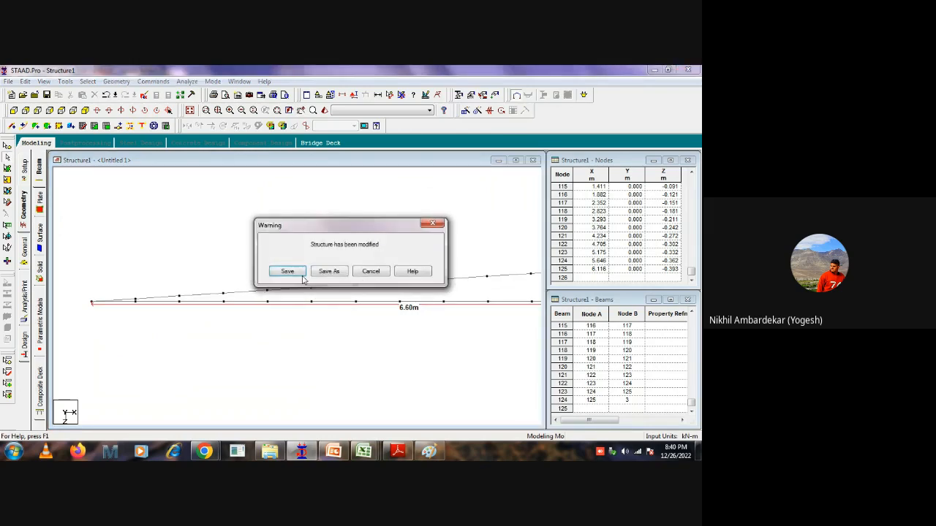
click(302, 282)
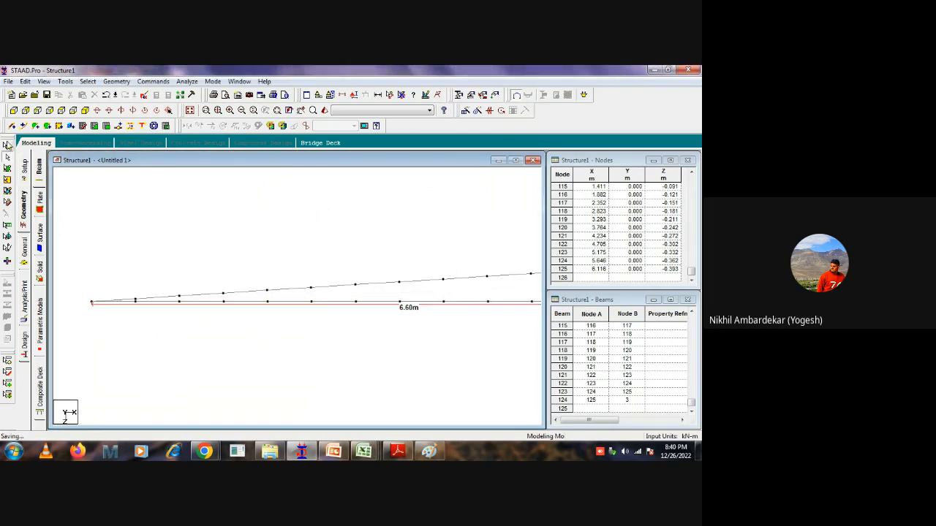
Measure the node-to-node distance of three consecutive segments on the inclined beam, and clear all displayed dimensions.
click(387, 93)
click(354, 285)
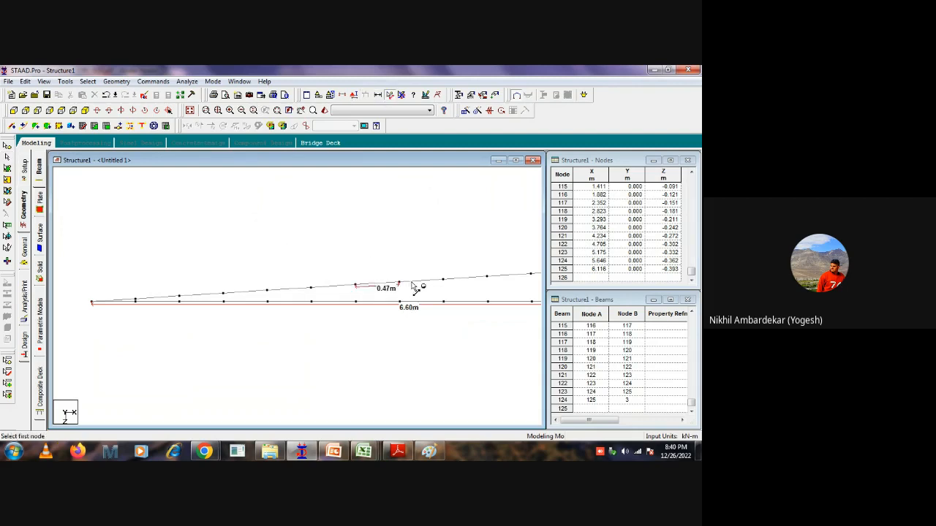
click(399, 283)
click(443, 281)
middle_drag(468, 255, 354, 253)
click(330, 280)
click(373, 276)
scroll(409, 267, down, 2)
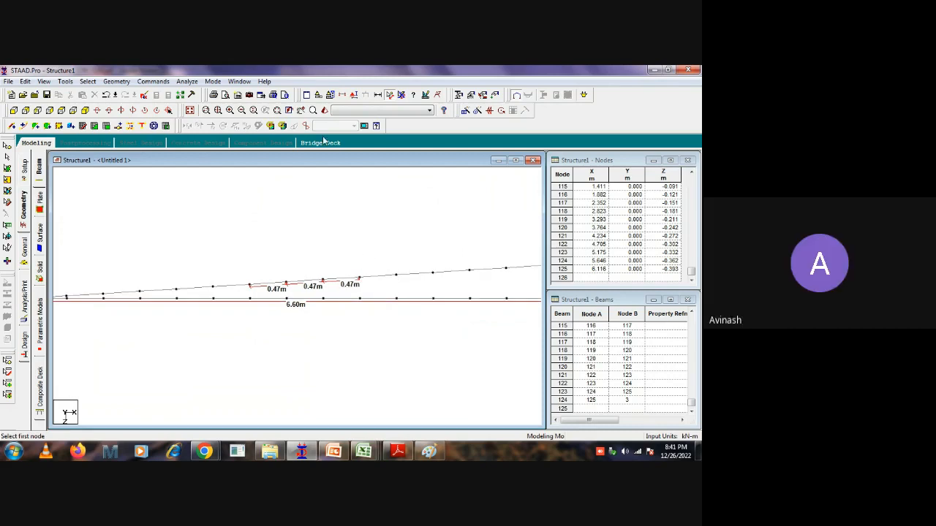
click(401, 96)
scroll(375, 256, down, 2)
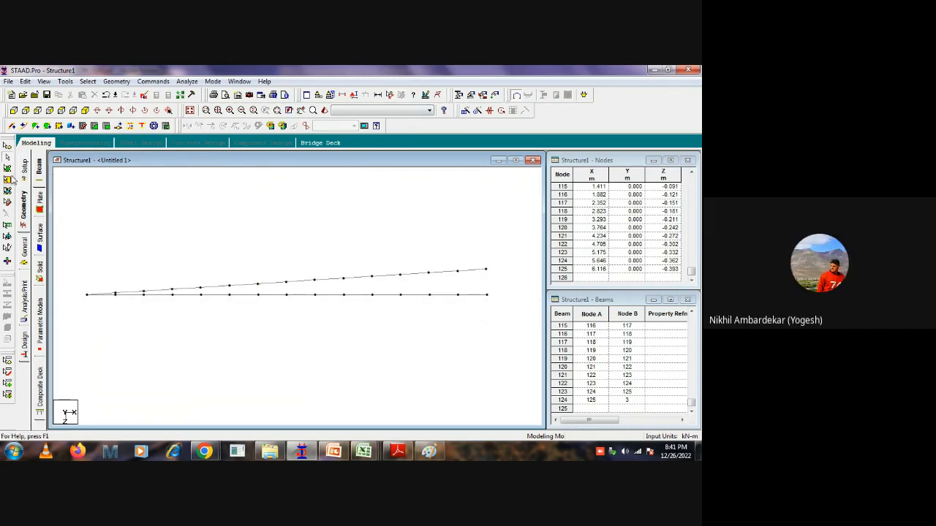
Add a quadrilateral plate between the two radial beams in the outermost bay, using its four corner nodes.
click(7, 179)
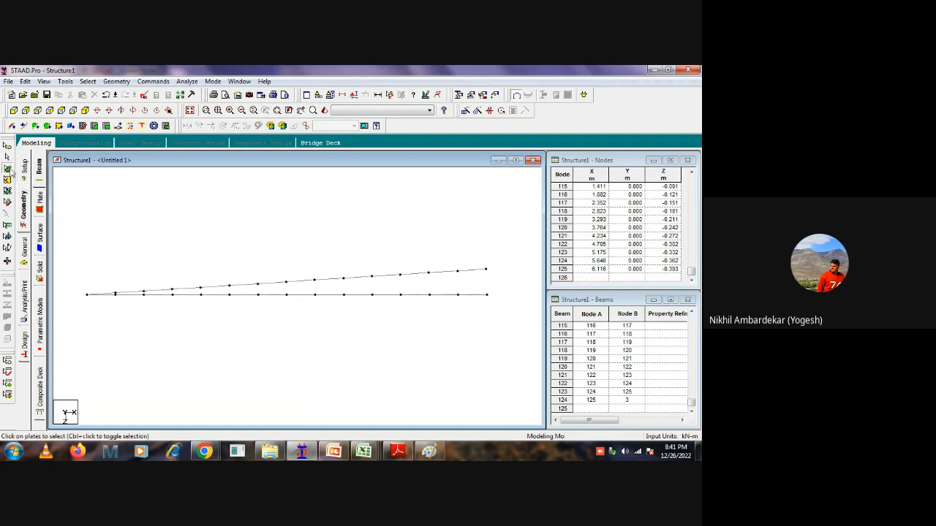
click(58, 126)
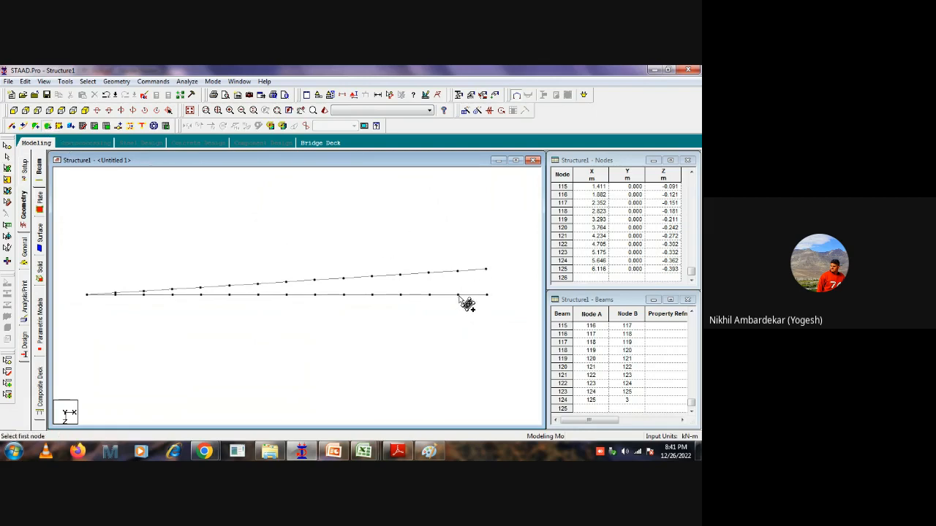
click(458, 296)
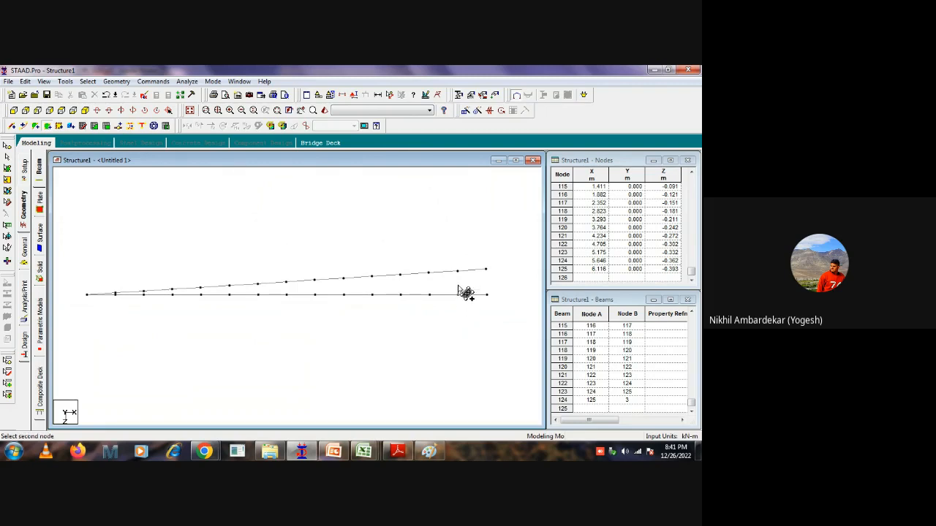
click(458, 271)
click(486, 270)
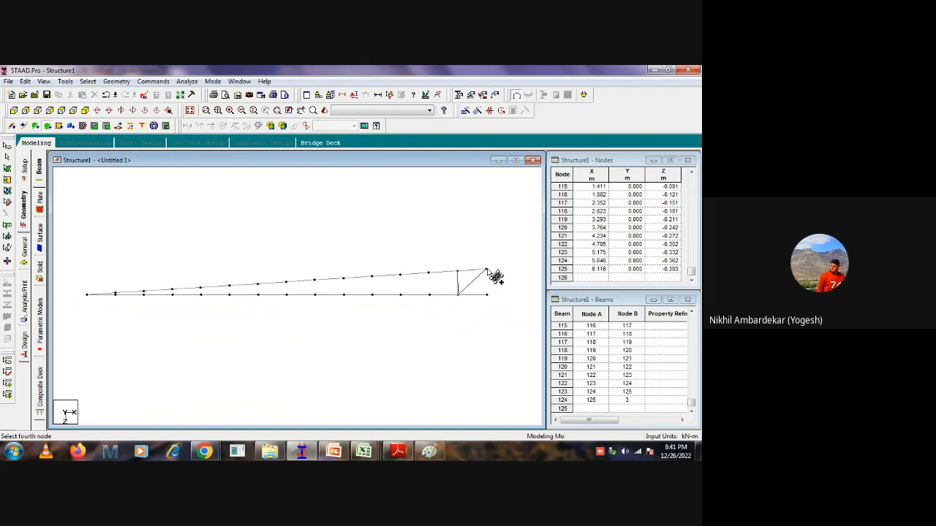
click(487, 294)
Add quadrilateral plates node to node in the next four bays inward from the outermost plate.
click(429, 295)
click(429, 272)
click(458, 272)
click(458, 295)
click(401, 294)
click(401, 274)
click(429, 272)
click(429, 294)
click(372, 295)
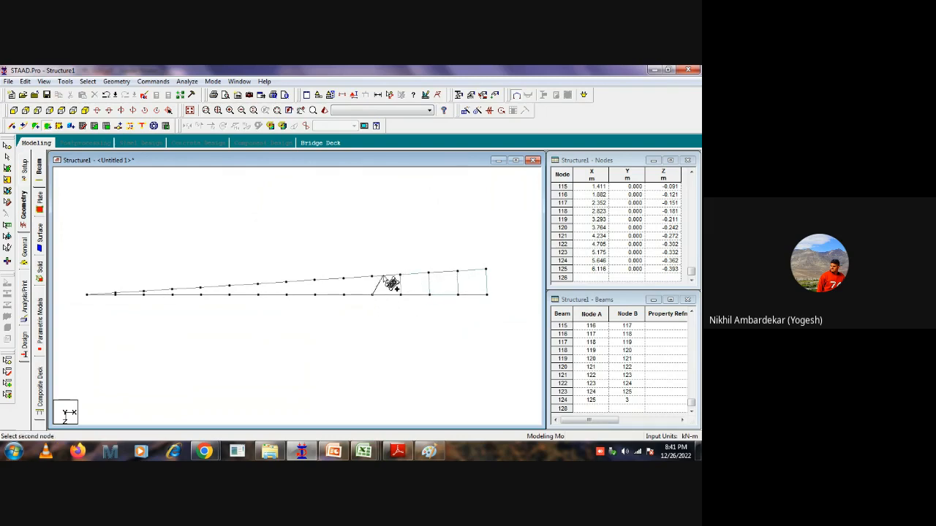
click(372, 277)
click(401, 275)
click(400, 294)
click(344, 295)
click(344, 278)
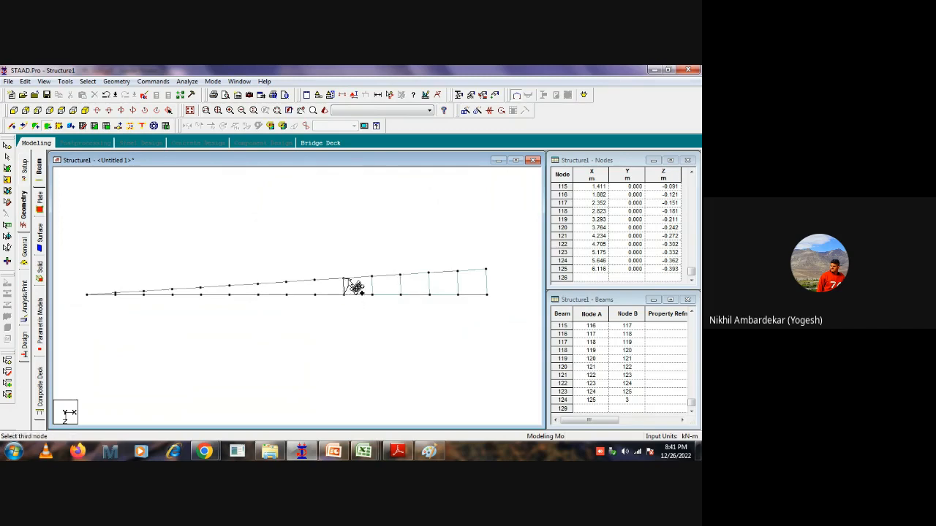
click(372, 276)
click(372, 295)
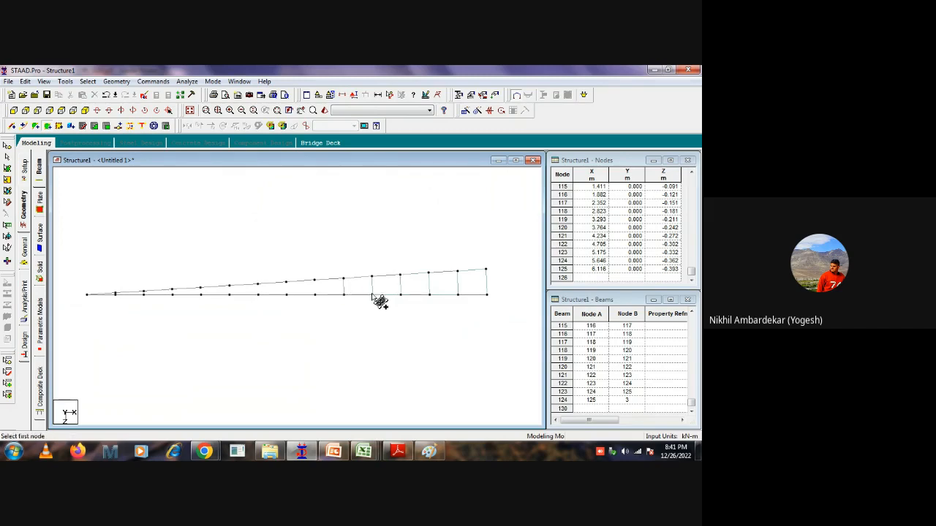
Continue the quadrilateral plates through the sixth to ninth bays, counted from the outer end of the wedge.
click(314, 295)
click(314, 280)
click(343, 279)
click(343, 294)
click(286, 295)
click(286, 281)
click(315, 280)
click(314, 295)
click(257, 294)
click(257, 283)
click(285, 281)
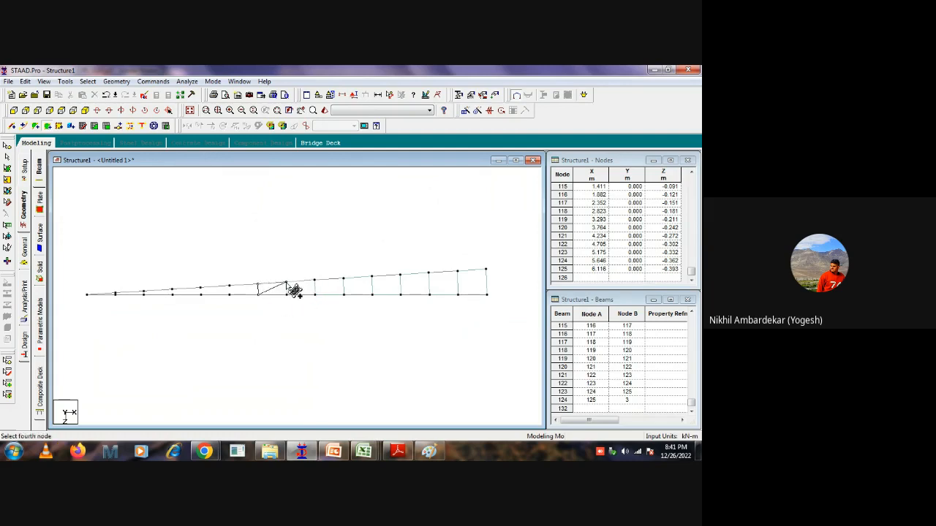
click(285, 294)
click(229, 295)
click(229, 286)
click(257, 283)
click(257, 295)
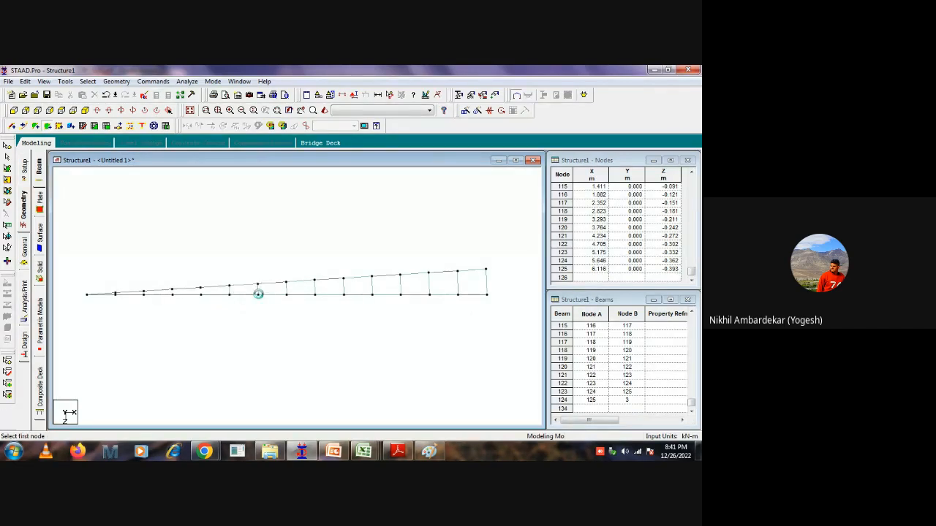
Fill the four remaining four-sided bays with quadrilateral plates, up to the nodes nearest the shared centre node.
click(201, 295)
click(200, 288)
click(229, 286)
click(229, 294)
click(172, 295)
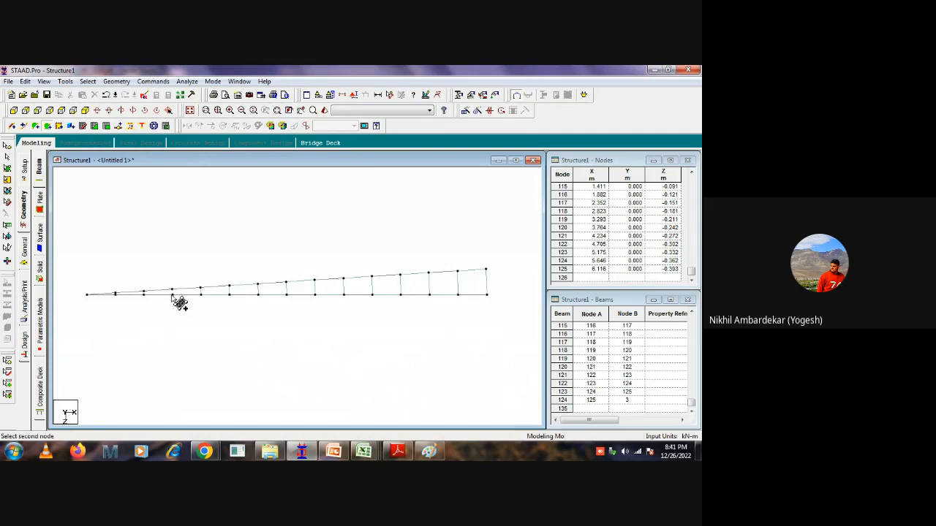
click(171, 290)
click(200, 288)
click(201, 295)
click(143, 295)
click(143, 292)
click(172, 290)
click(172, 294)
click(115, 295)
click(114, 292)
click(144, 292)
click(144, 295)
Add a triangular plate at the wedge's tip between the shared centre node and the first node on each beam.
middle_drag(143, 318, 211, 317)
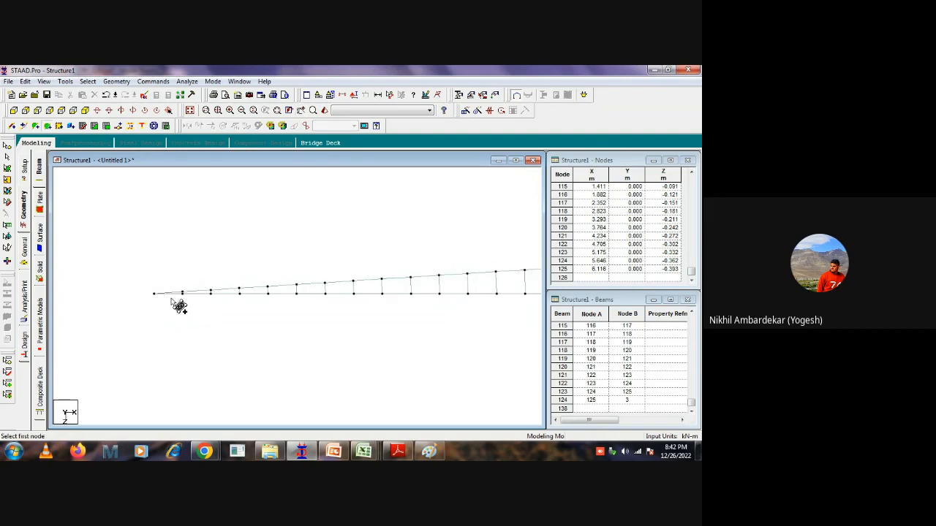
click(35, 126)
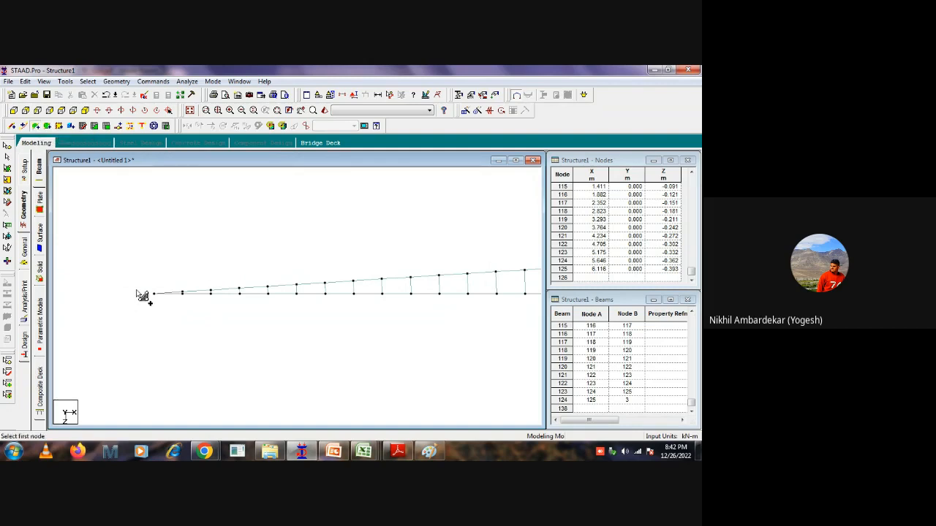
click(183, 291)
click(184, 295)
scroll(222, 319, up, 2)
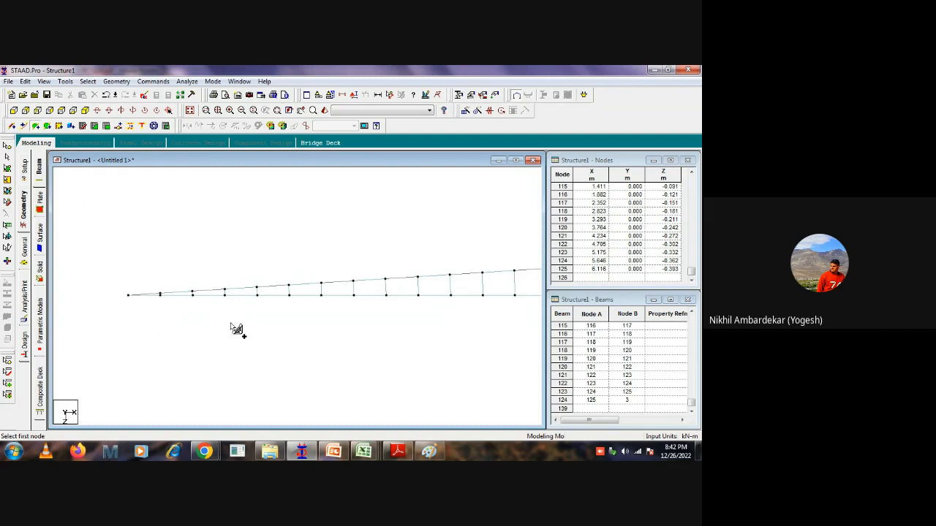
scroll(215, 288, down, 3)
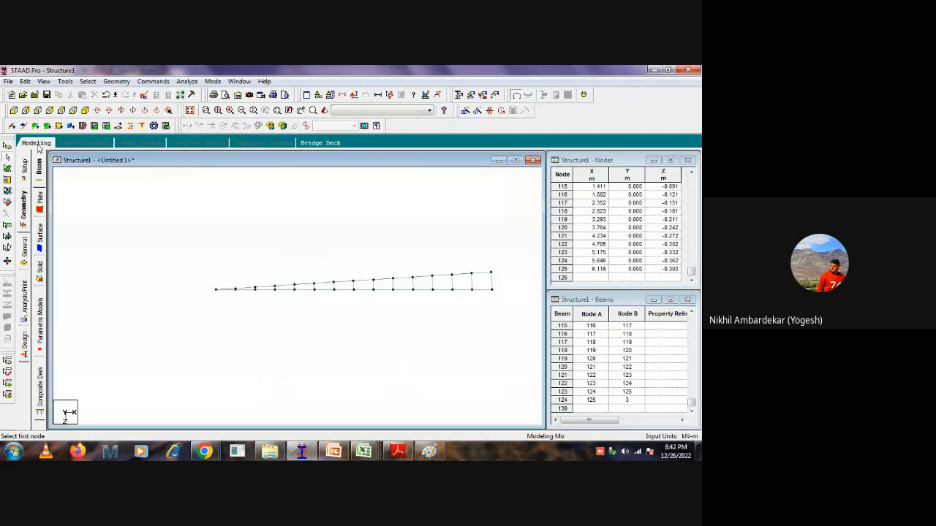
Select all plates of the wedge and circularly repeat them about the Y axis through node 1, over 360 degrees in 98 steps.
click(7, 169)
drag(160, 309, 522, 243)
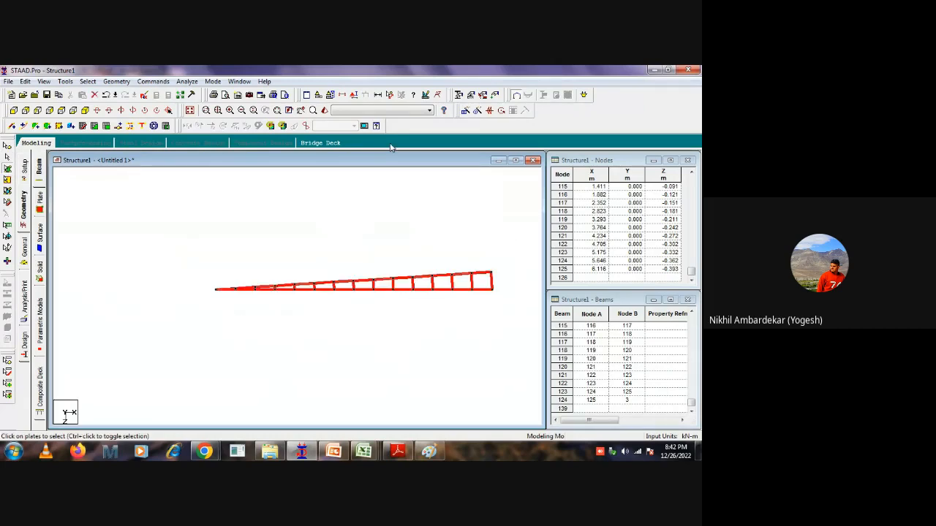
click(476, 110)
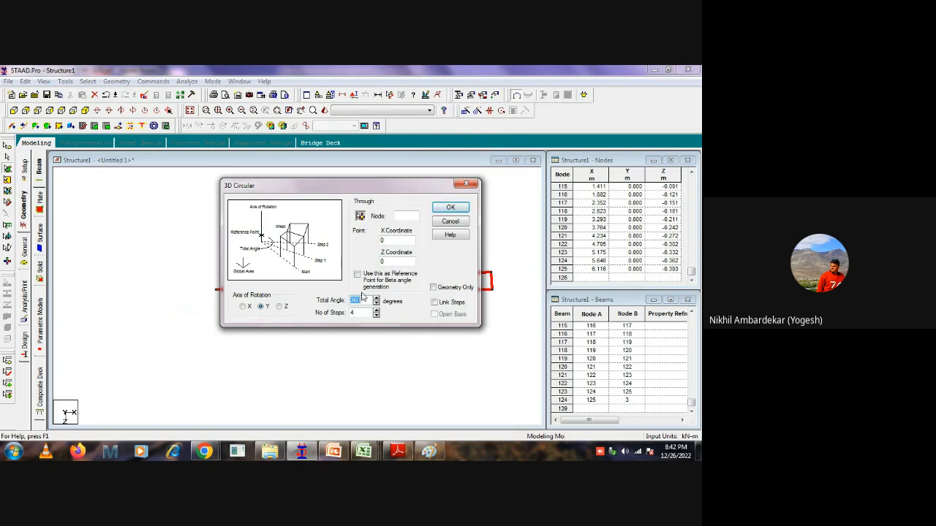
click(361, 217)
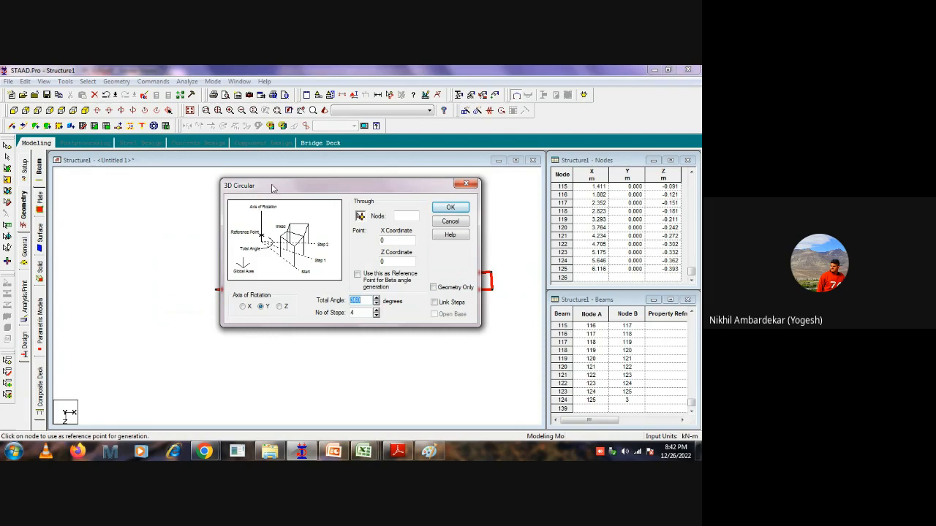
drag(272, 189, 354, 189)
click(219, 295)
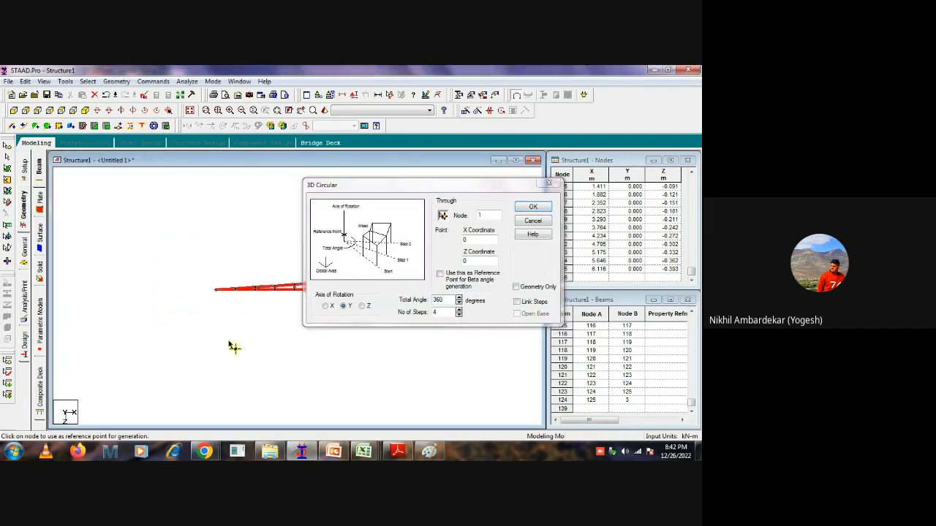
click(446, 312)
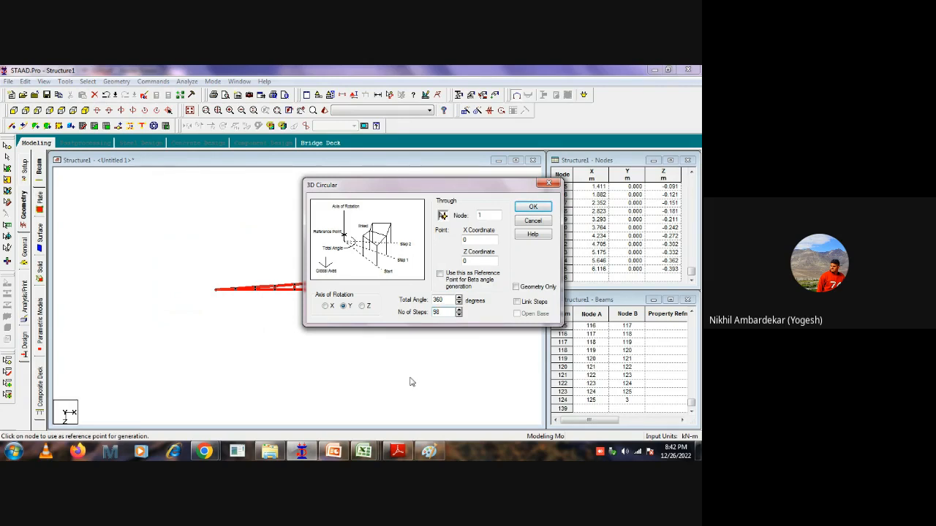
click(528, 206)
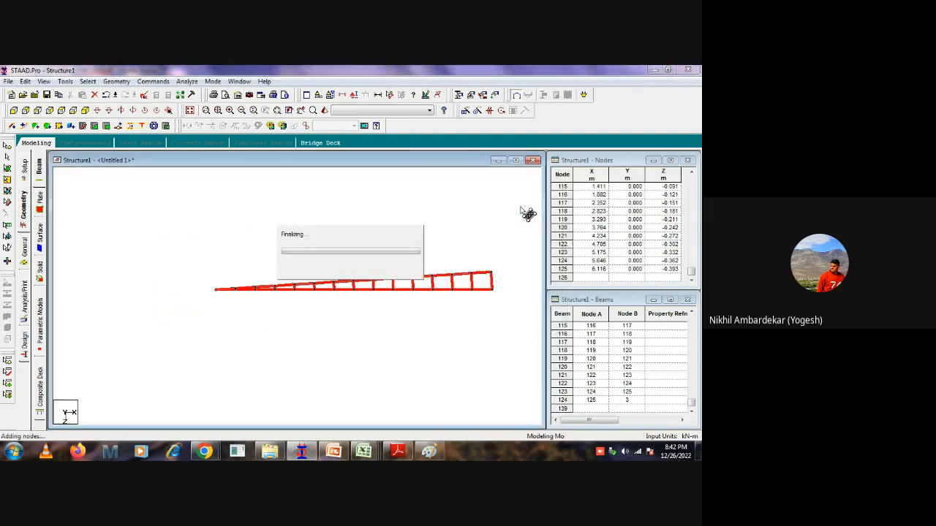
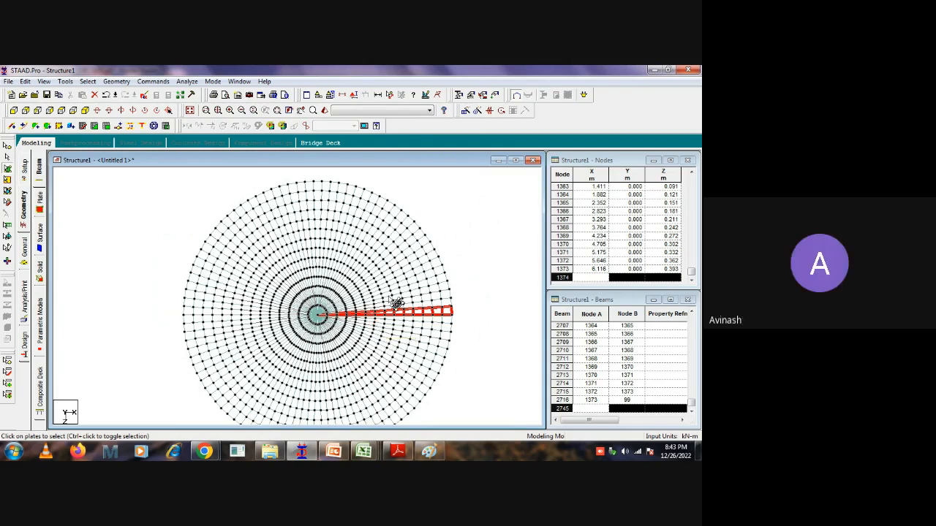
Select all beams of the circular slab mesh and open them in a separate new view.
click(491, 254)
middle_drag(479, 369, 477, 338)
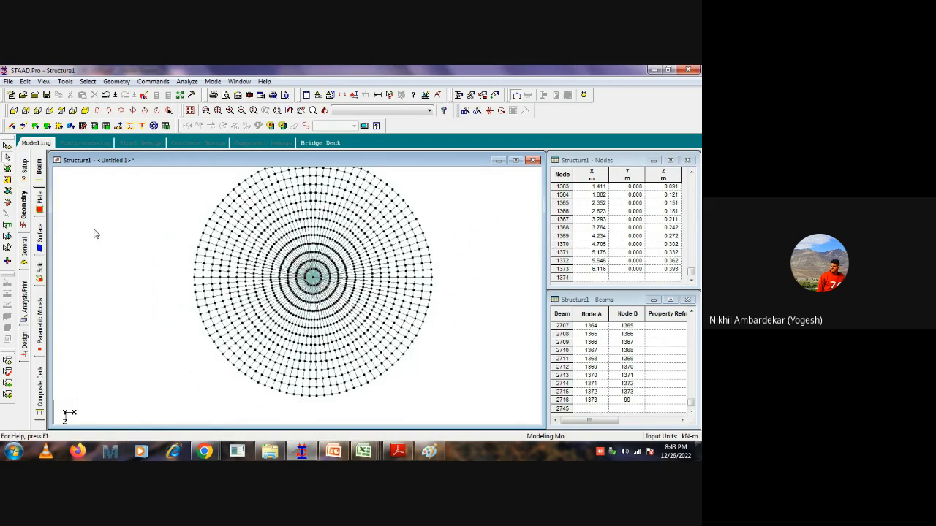
key(ctrl+a)
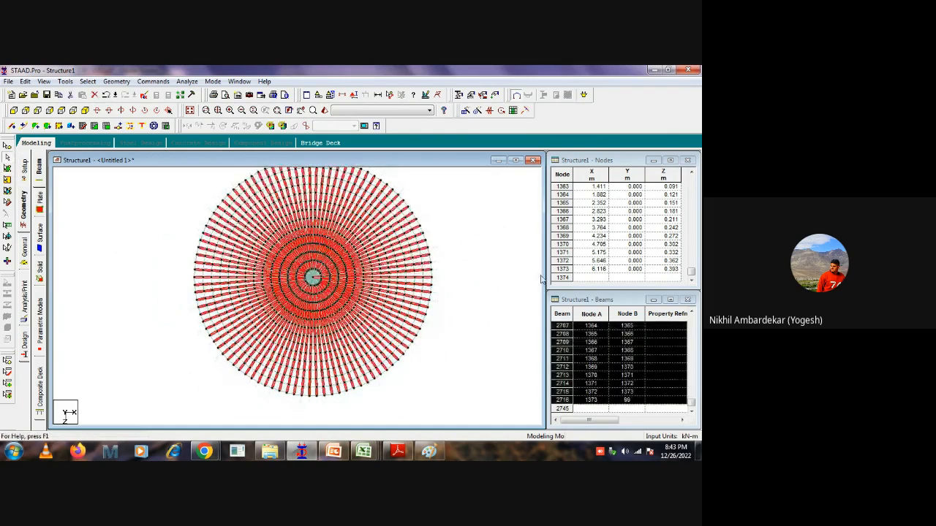
right_click(470, 264)
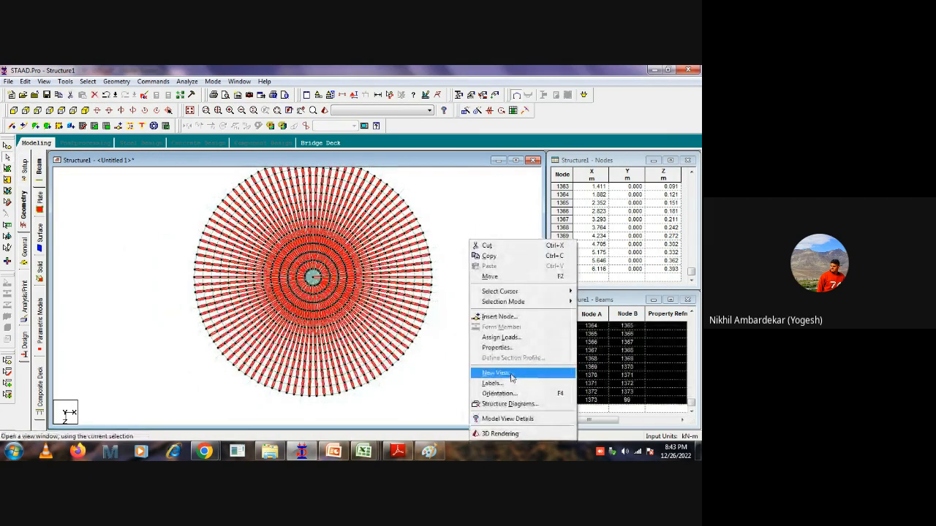
click(497, 371)
click(413, 246)
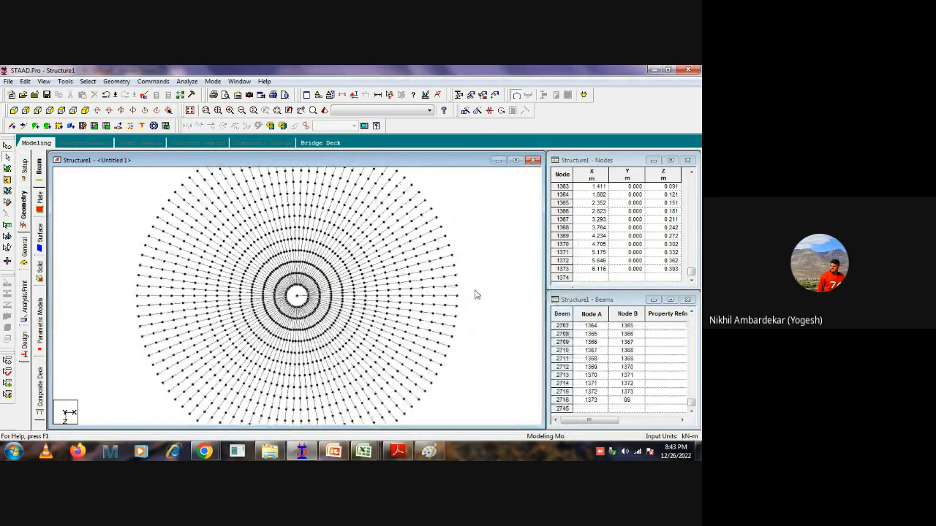
Inspect the radial beams in the isolated view and restore the display of the whole structure.
drag(326, 313, 464, 278)
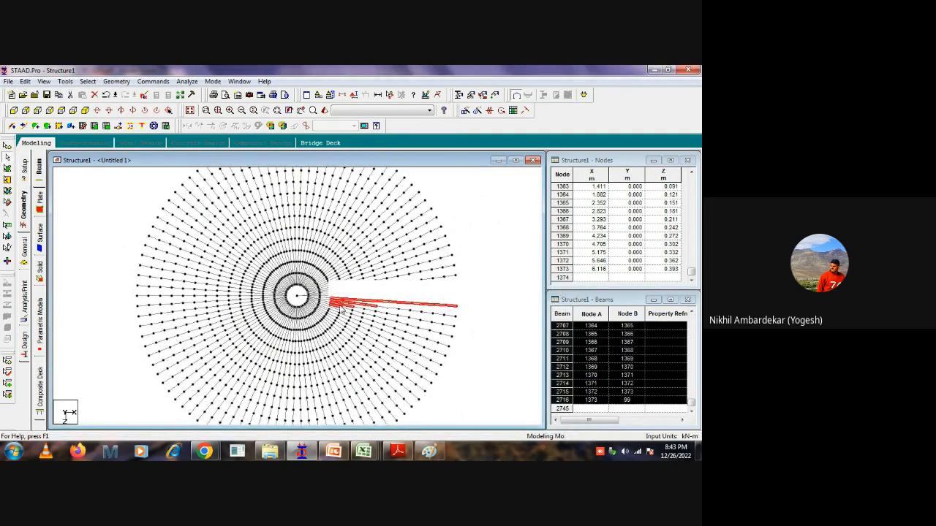
click(465, 265)
scroll(296, 256, down, 1)
click(241, 213)
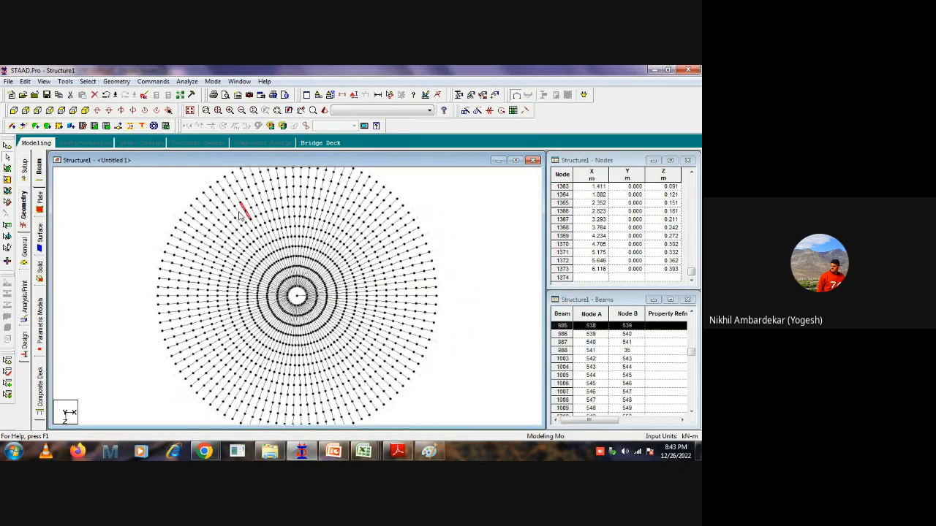
scroll(432, 335, down, 1)
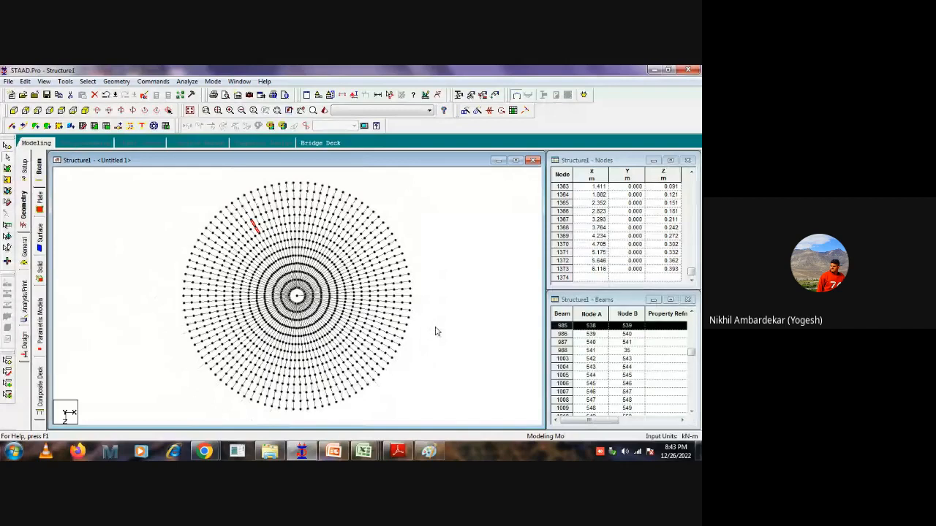
click(428, 243)
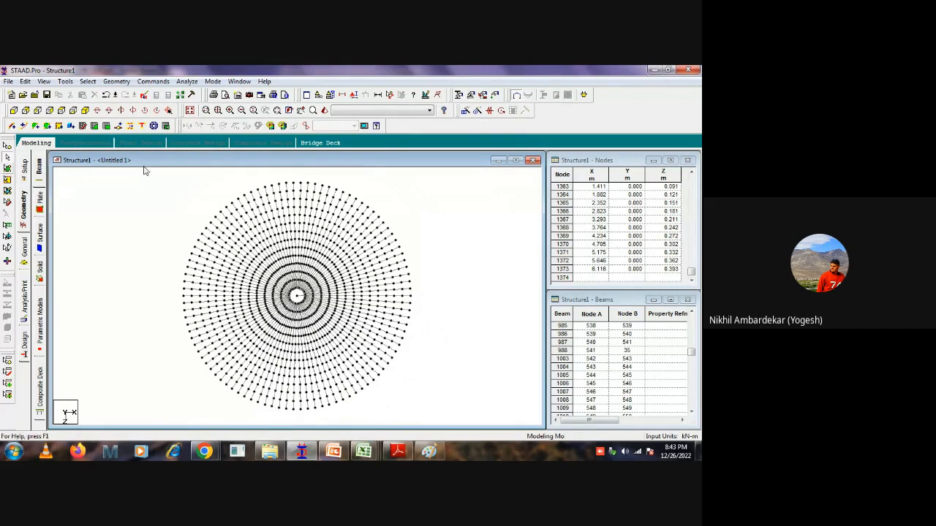
click(190, 111)
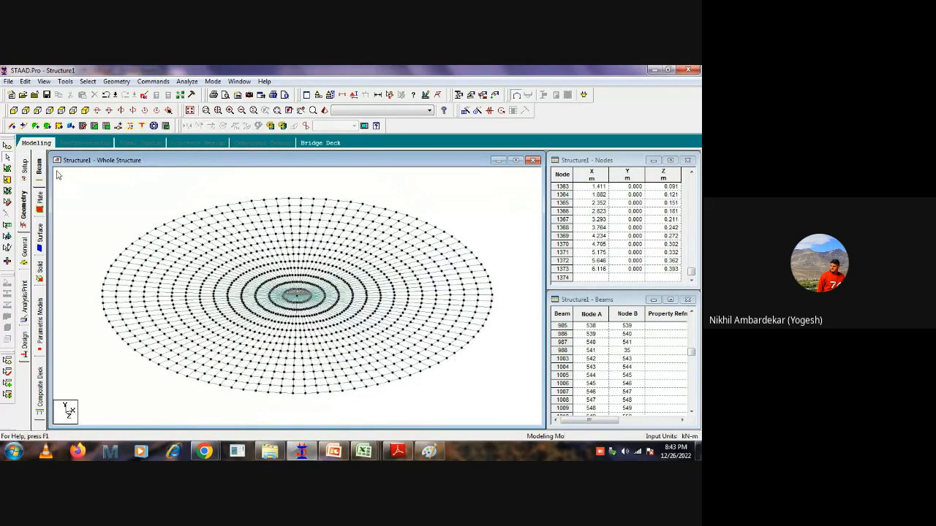
Create a group named water_load with Plate as its type.
click(8, 179)
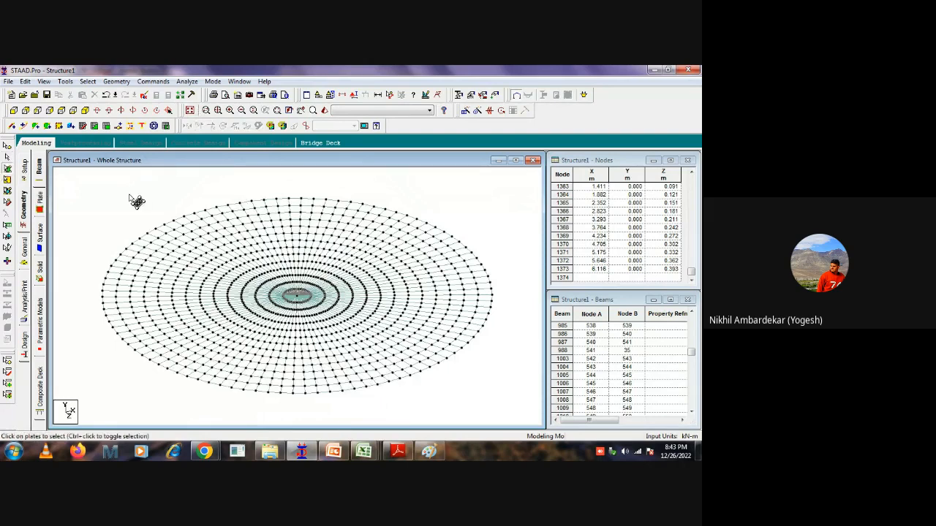
key(ctrl+a)
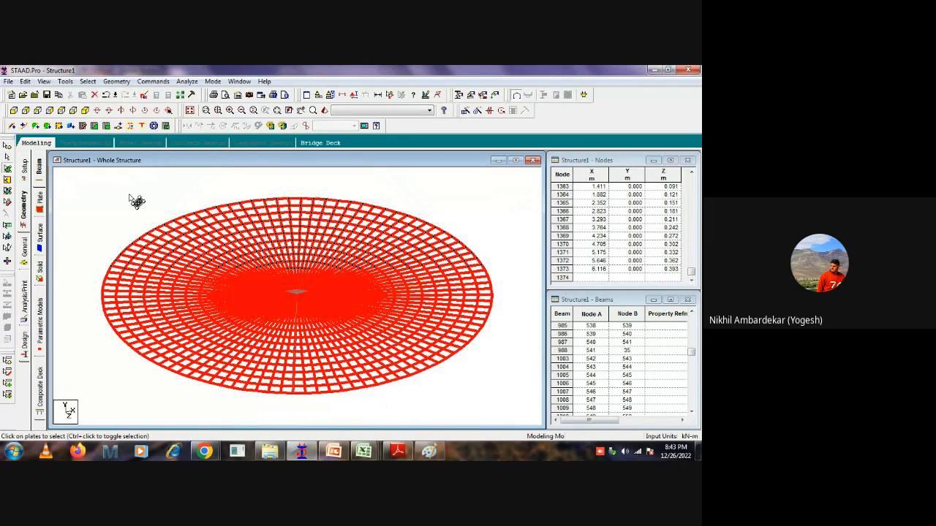
click(447, 203)
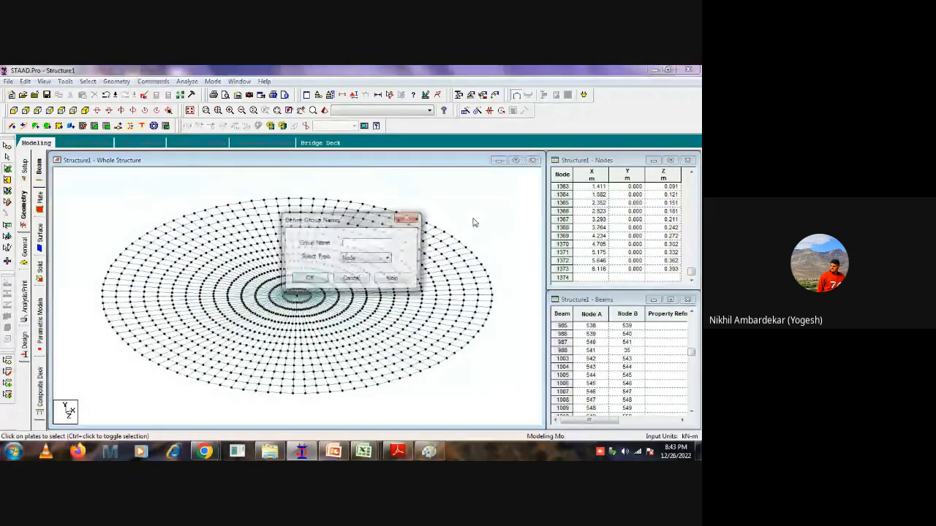
click(349, 258)
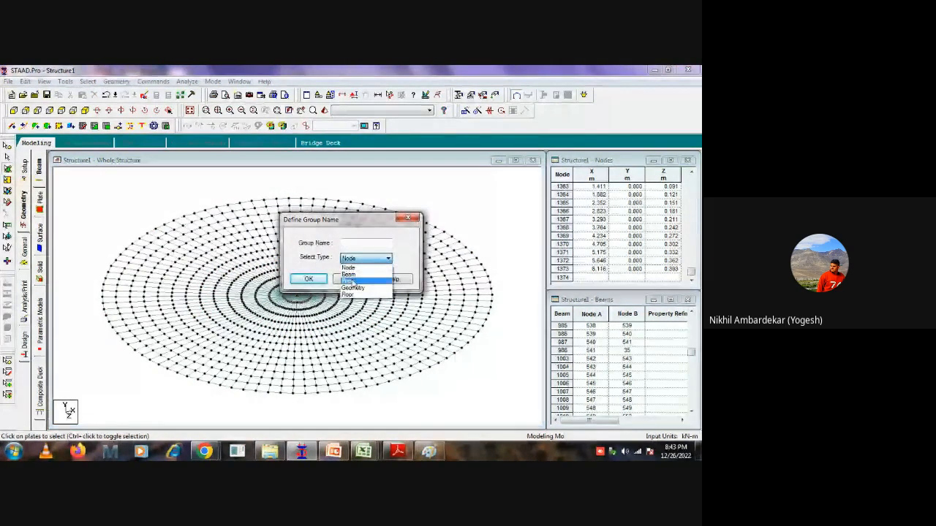
click(348, 265)
click(351, 244)
text(water_load)
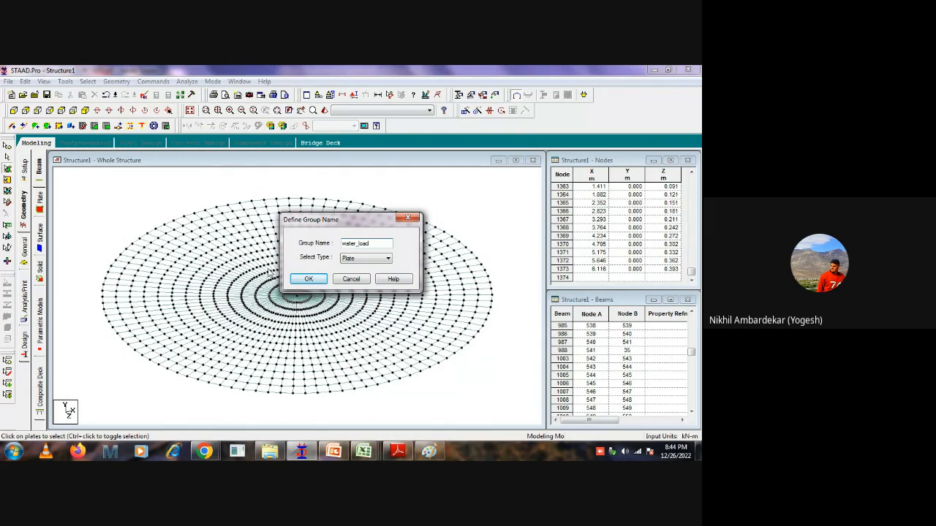
click(311, 280)
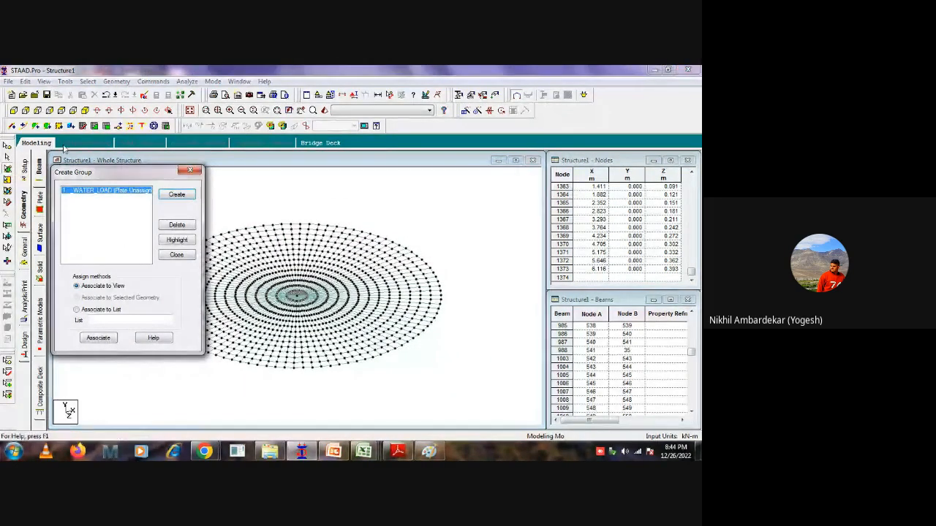
Select all plates of the circular mesh and associate them with the WATER_LOAD group as selected geometry.
click(6, 169)
click(278, 194)
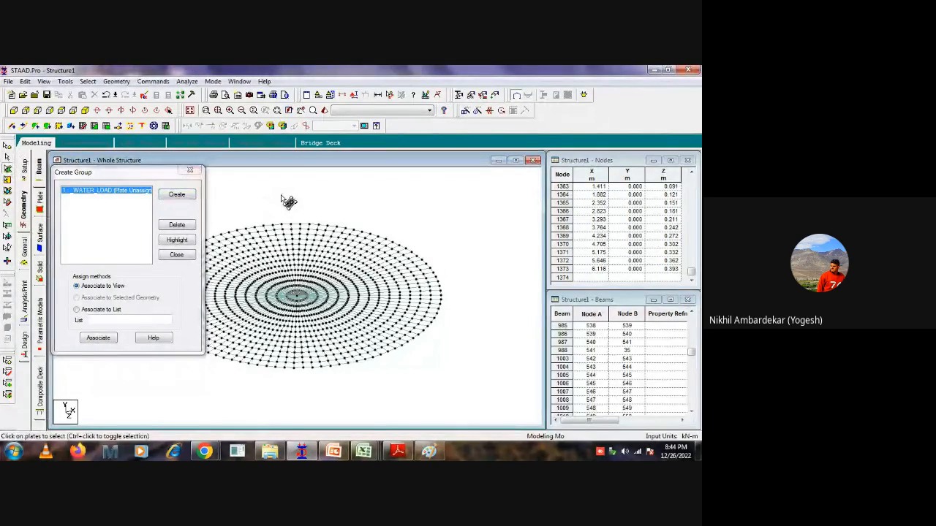
key(ctrl+a)
click(95, 338)
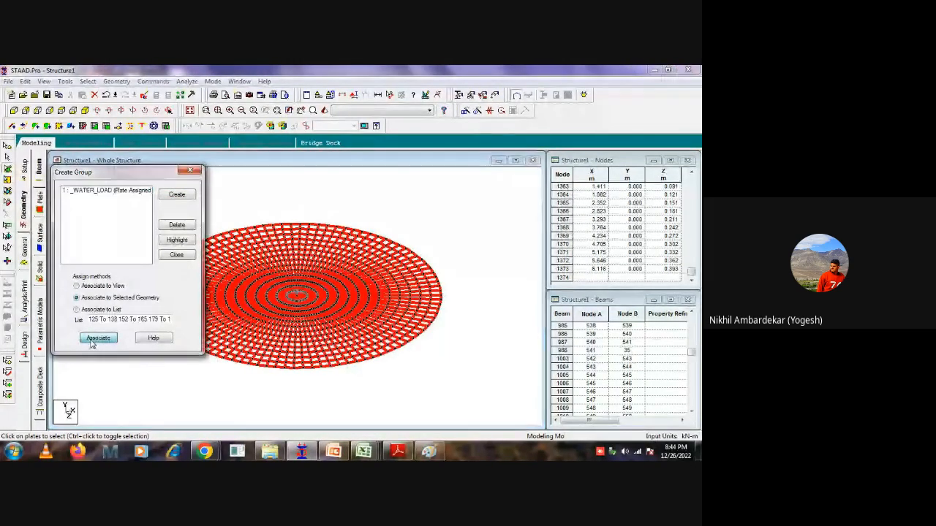
Highlight the WATER_LOAD group in the model to check its assigned plates.
click(106, 190)
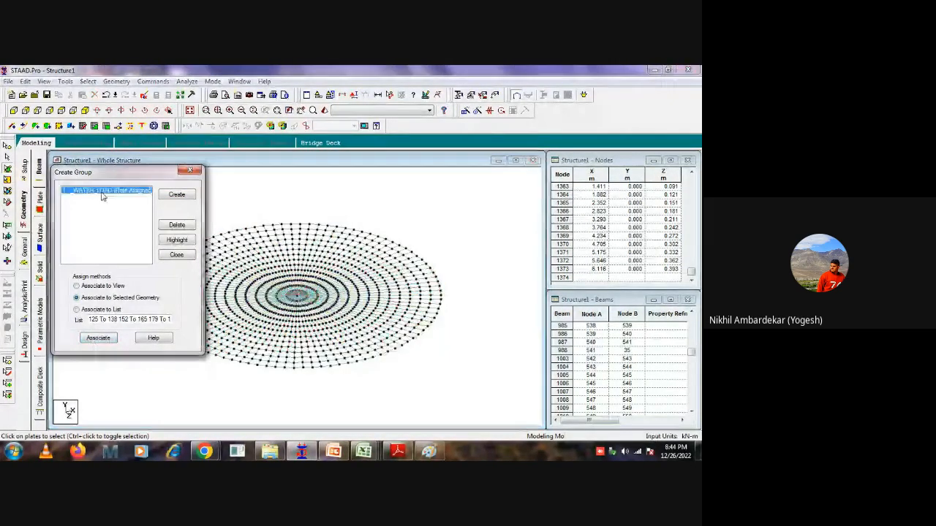
click(171, 241)
click(331, 193)
middle_drag(340, 204, 417, 220)
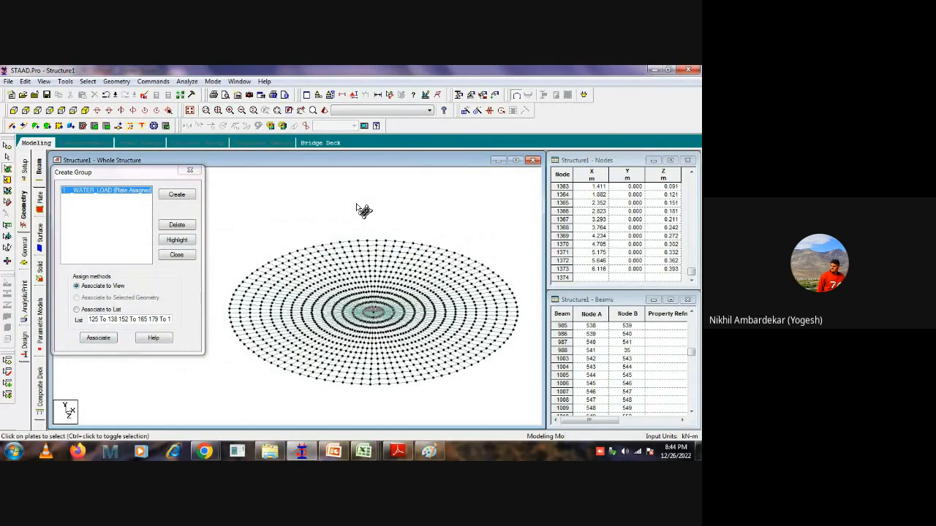
Switch to the drawing PDF in Adobe Reader, examine the clarifier wall levels and thicknesses on page 3, and return to the STAAD.Pro model.
click(397, 451)
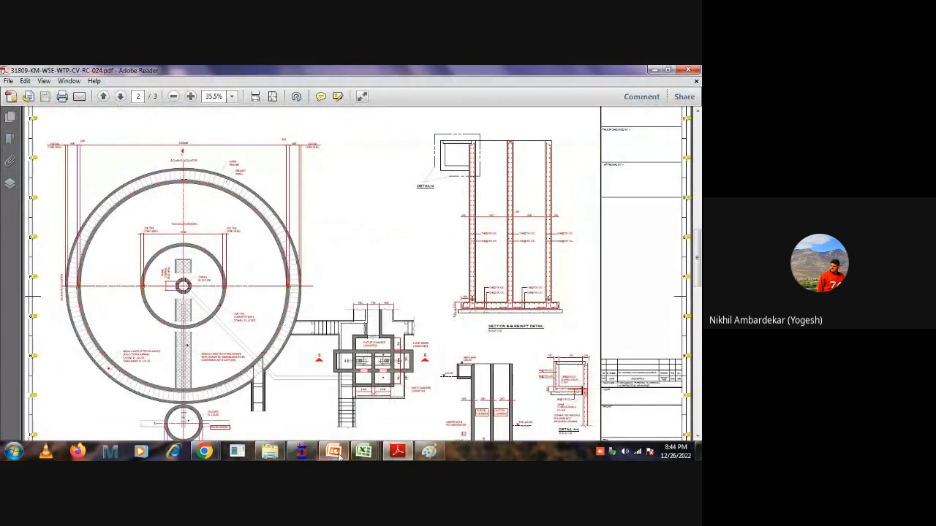
drag(412, 340, 401, 316)
drag(345, 213, 445, 241)
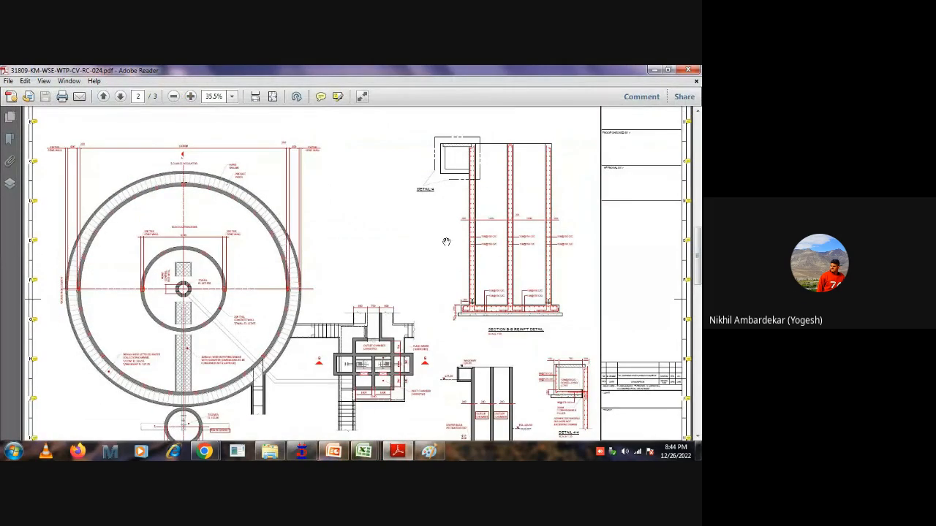
ctrl+scroll(446, 241, down, 2)
scroll(446, 241, down, 3)
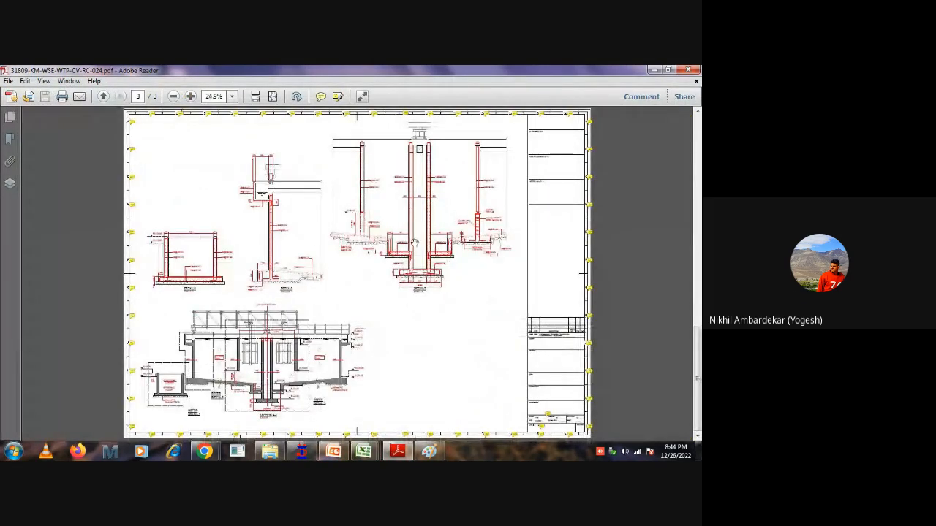
ctrl+scroll(349, 325, up, 4)
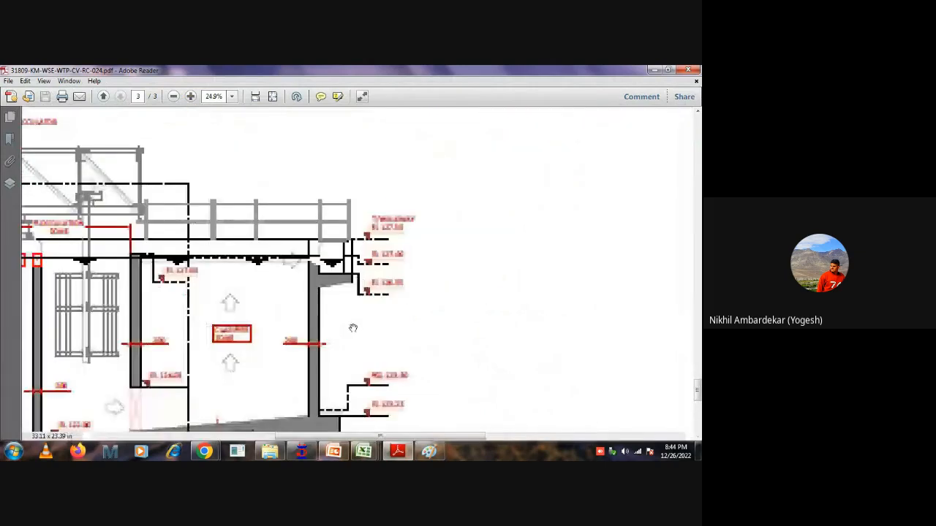
drag(357, 305, 358, 292)
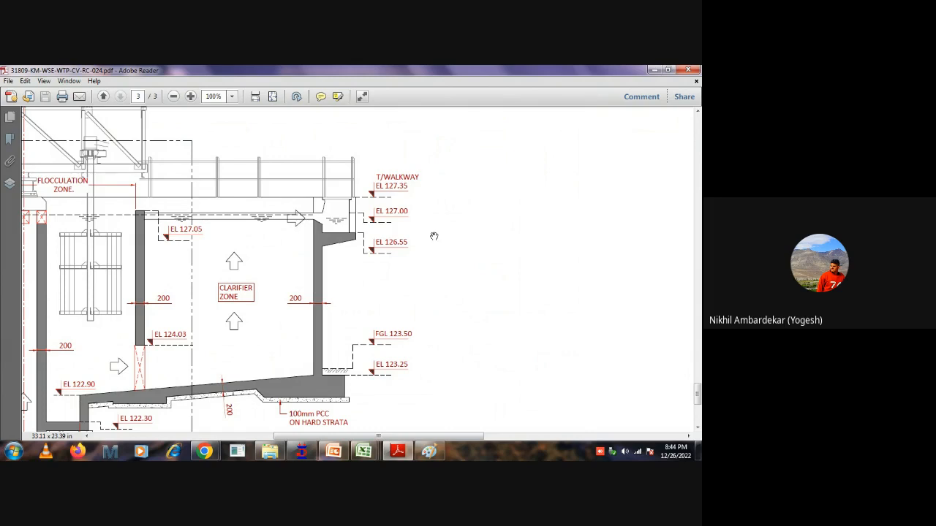
click(655, 70)
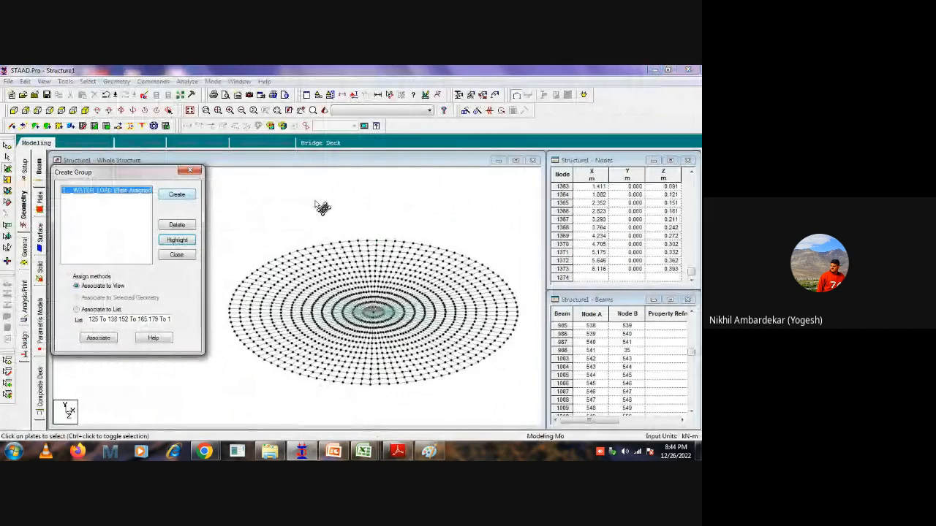
Finish the group definition by closing the Create Group dialog.
click(255, 214)
middle_drag(323, 209, 280, 206)
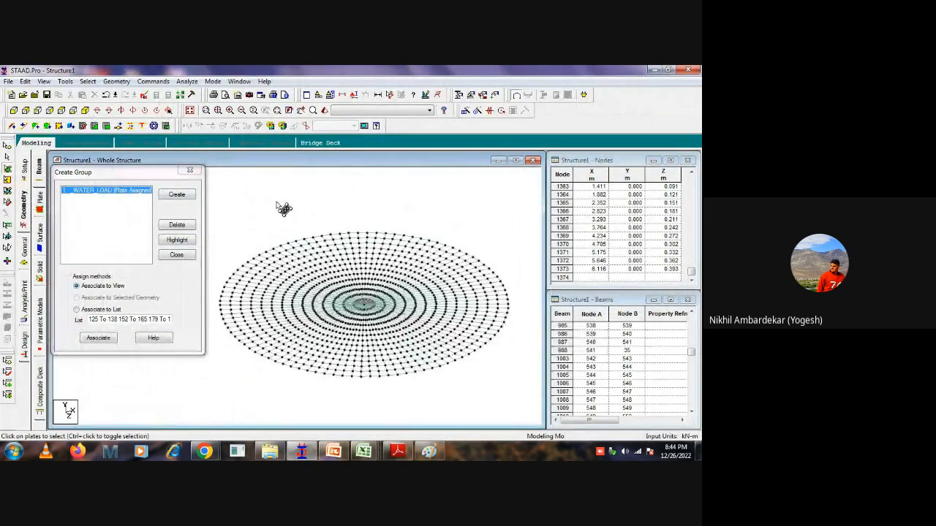
click(190, 172)
Run the Structure Wizard and insert a Cylindrical Surface prototype from the Surface/Plate Models.
click(116, 81)
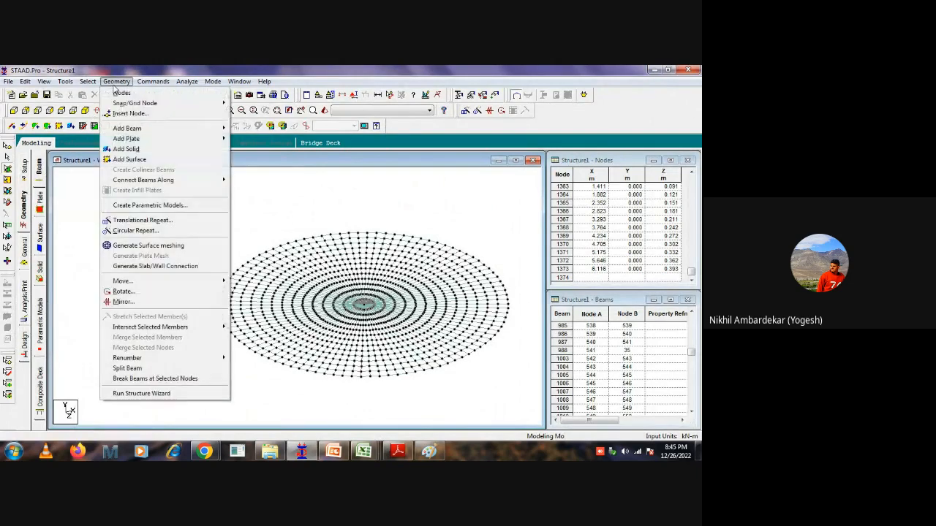
click(131, 394)
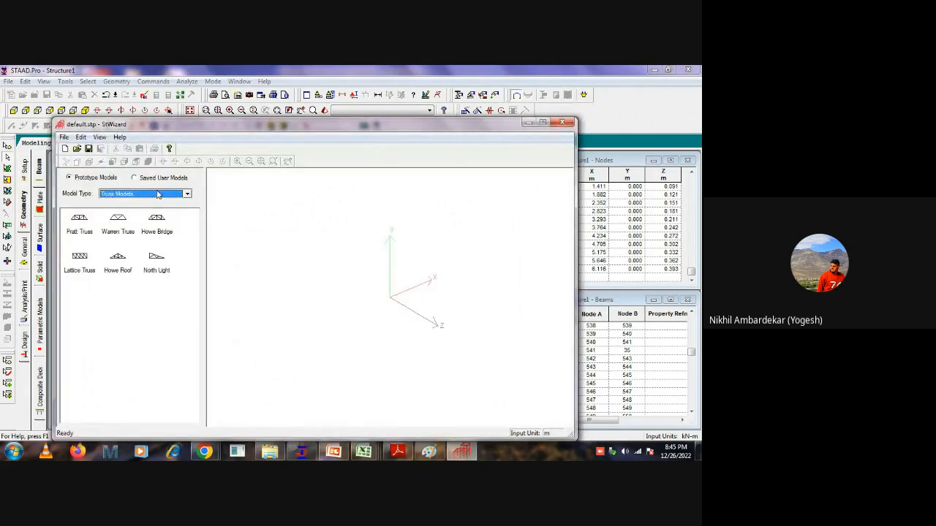
click(157, 195)
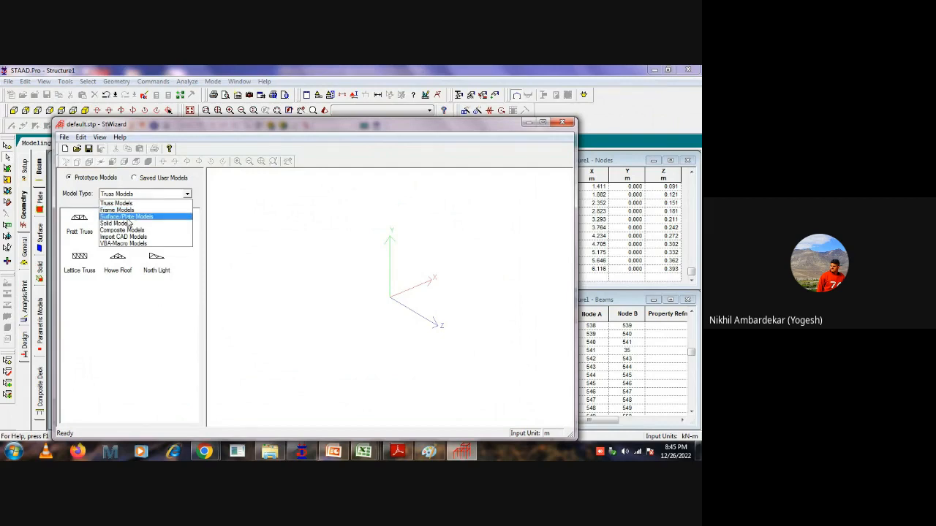
click(134, 218)
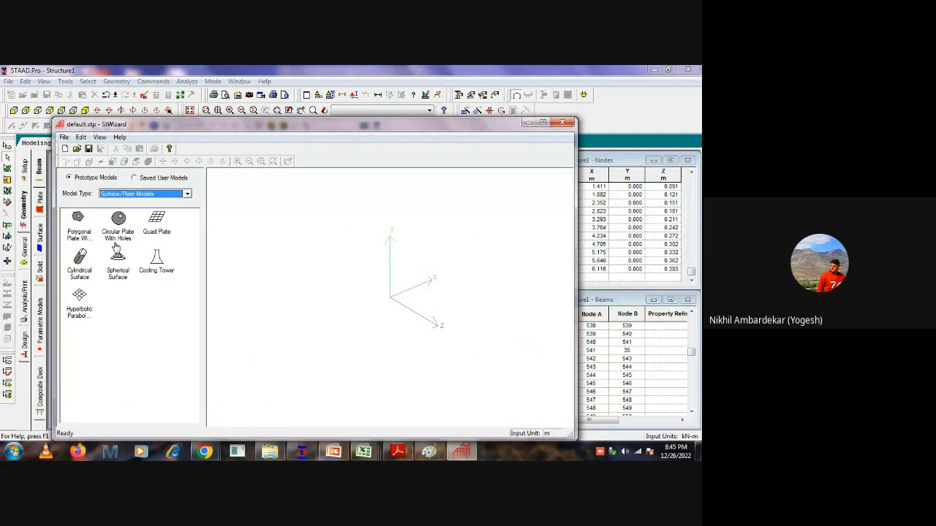
click(80, 258)
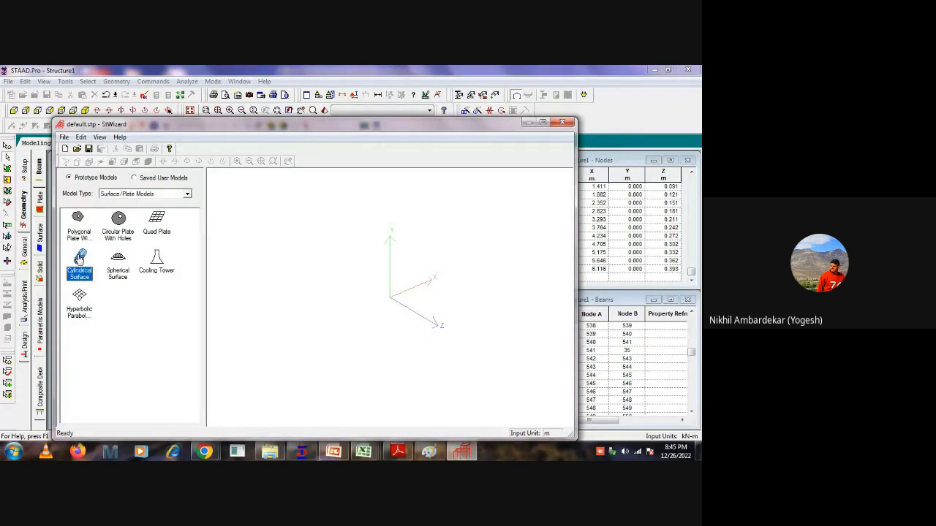
drag(80, 258, 312, 263)
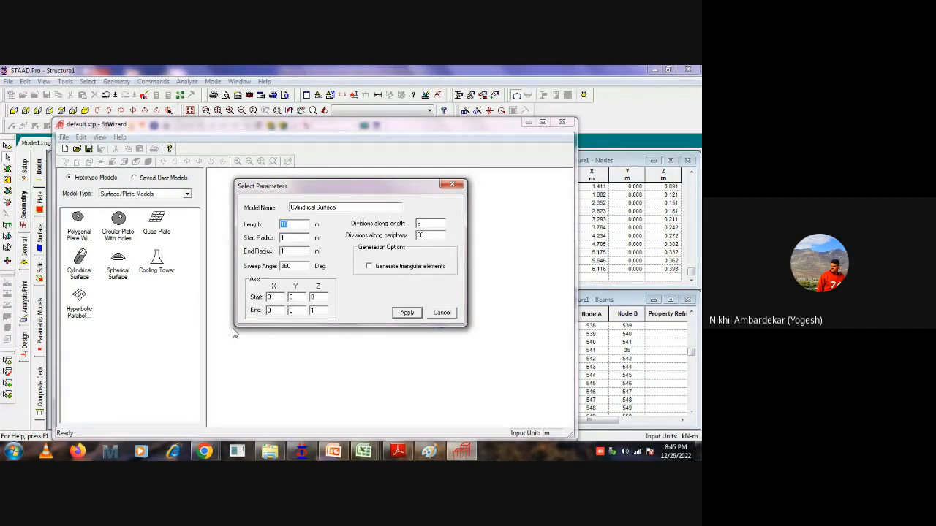
Set the cylindrical surface's length to 4.1 m and both its start and end radius to 6.6 m.
click(302, 225)
drag(302, 226, 261, 230)
text(4.)
key(Tab)
key(Tab)
text(6.6)
key(Tab)
Set 98 divisions along the periphery and 20 along the length, and generate the cylindrical surface.
double_click(424, 237)
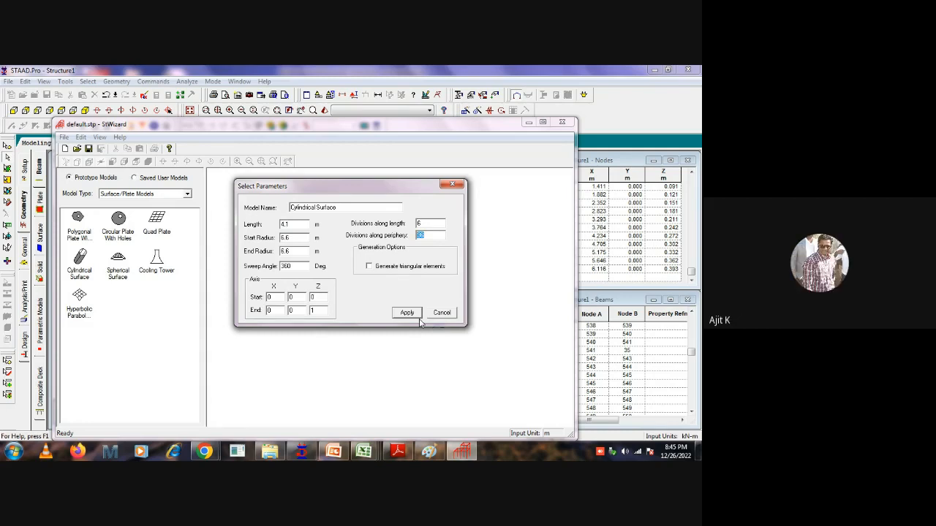
text(98)
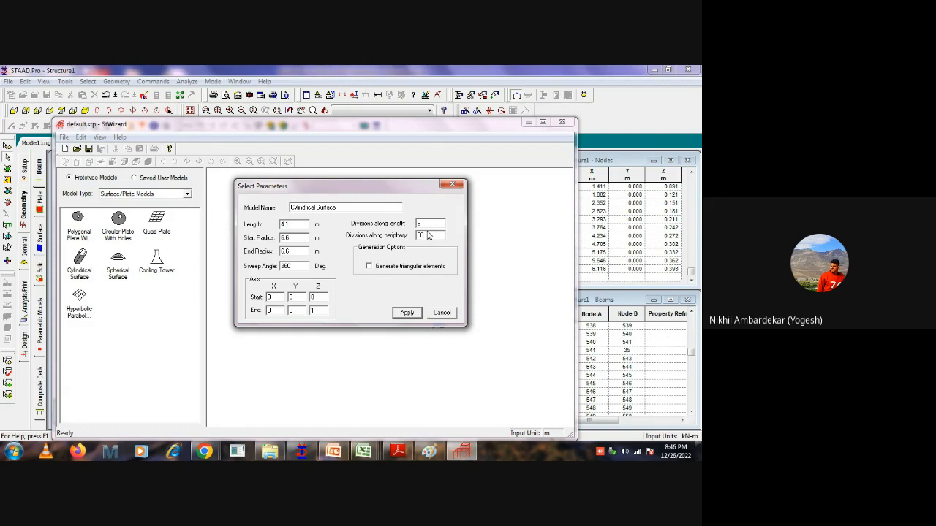
drag(428, 223, 378, 227)
text(210)
click(405, 314)
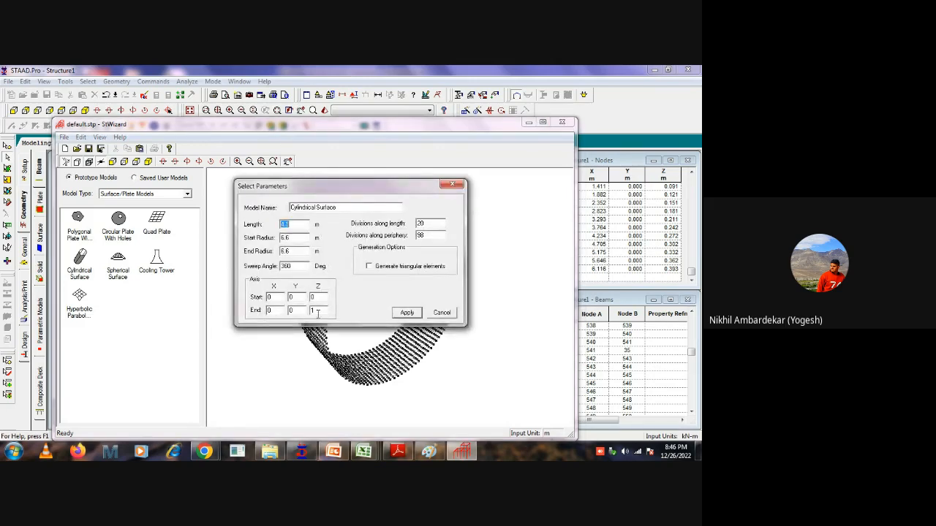
Set the cylindrical surface's axis end Z value to 0 and regenerate the surface.
drag(379, 189, 176, 172)
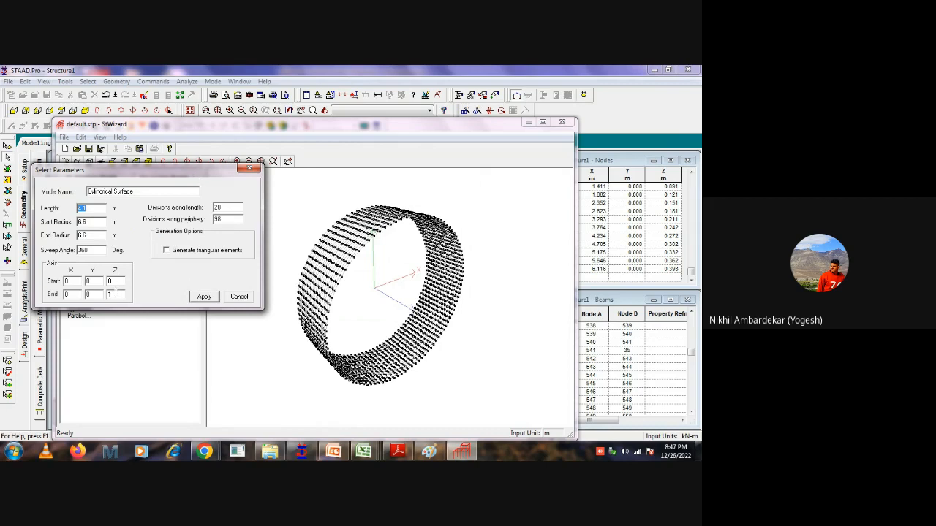
double_click(115, 293)
text(0)
double_click(117, 281)
click(202, 298)
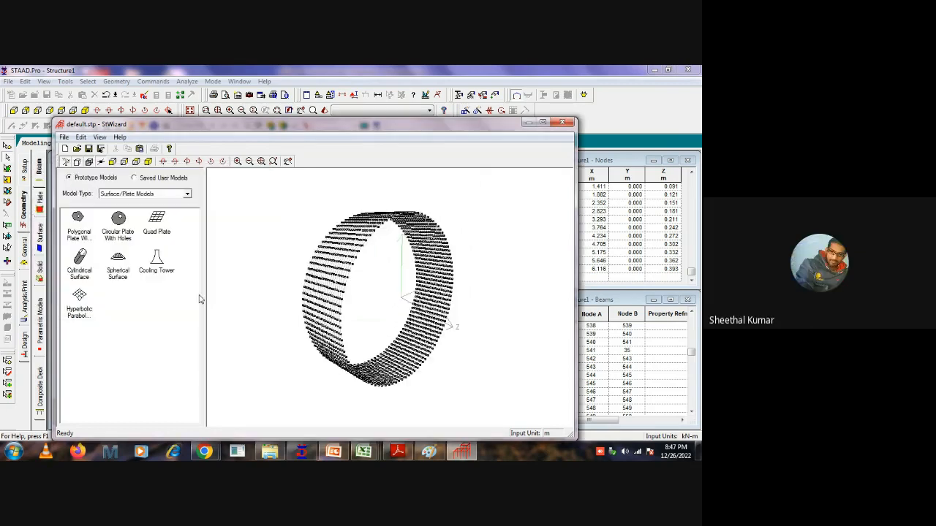
Set the cylindrical surface's axis start Y value to 1 and regenerate the surface.
double_click(372, 290)
drag(324, 299, 267, 300)
text(0)
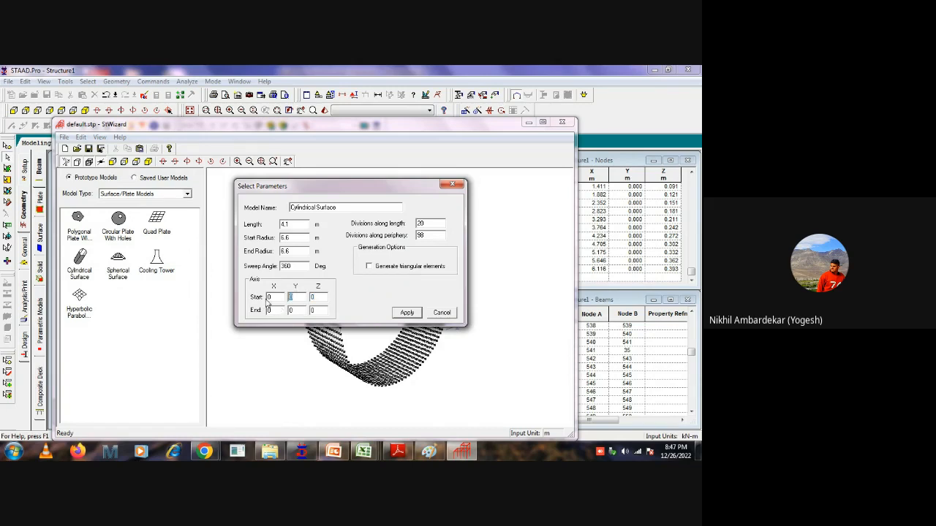
text(1)
click(395, 315)
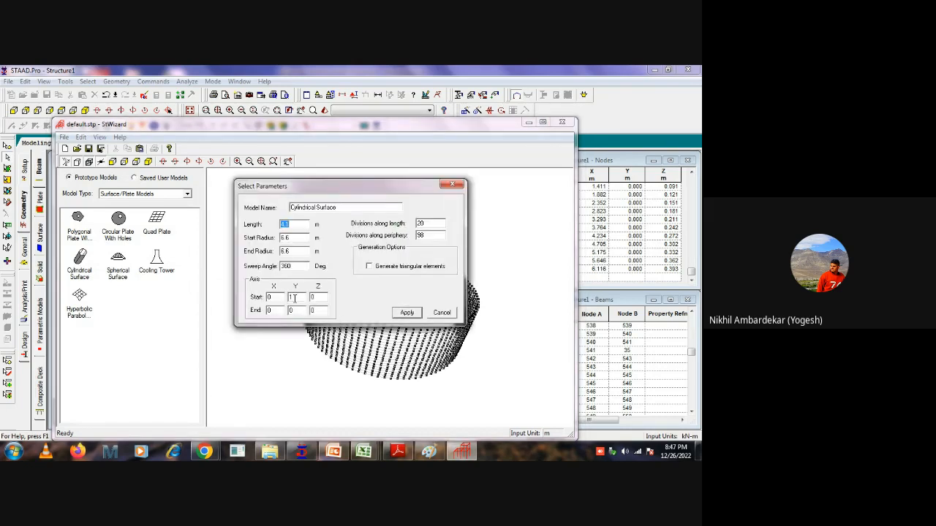
Set the cylinder's axis start Y to 0 and end Y to 1, and regenerate the surface.
drag(294, 298, 269, 311)
text(0)
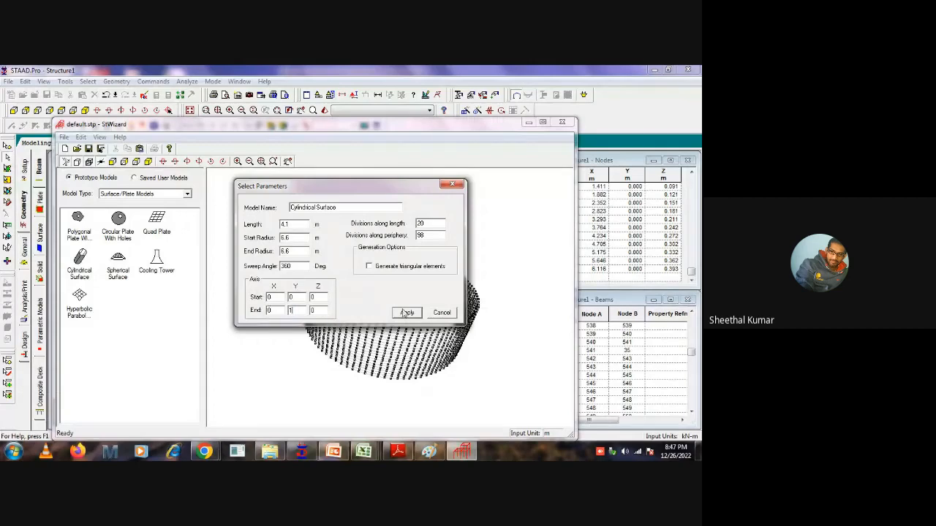
click(407, 312)
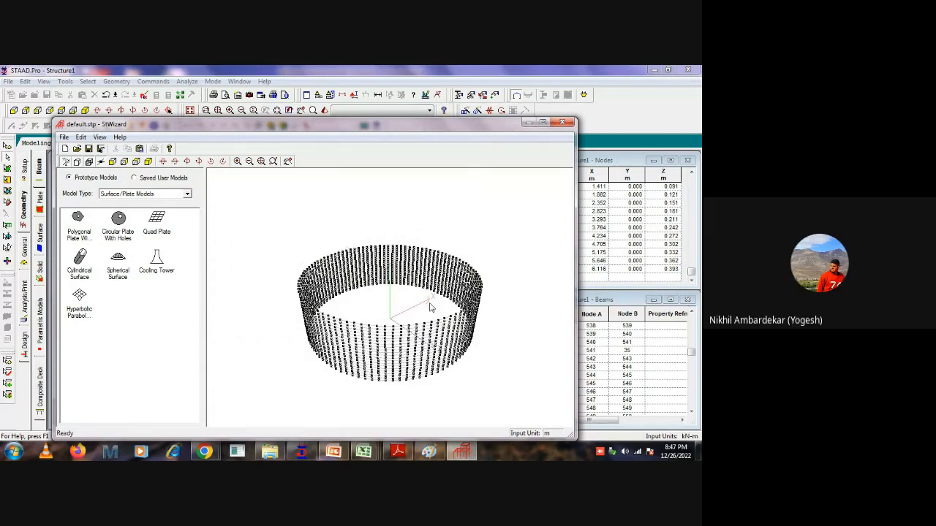
Try the cylinder with its axis end at X 1 and Y 0, and regenerate the surface.
double_click(334, 223)
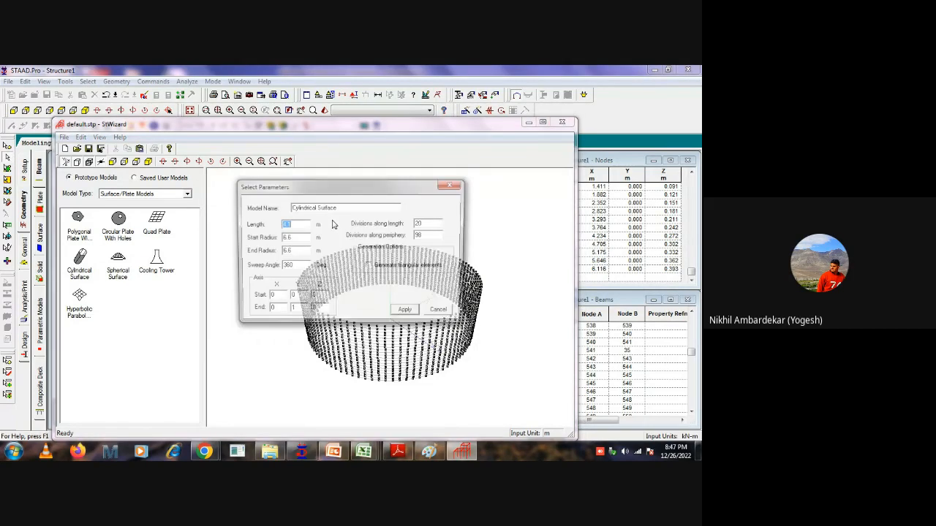
double_click(294, 311)
text(0)
drag(274, 310, 243, 313)
text(1)
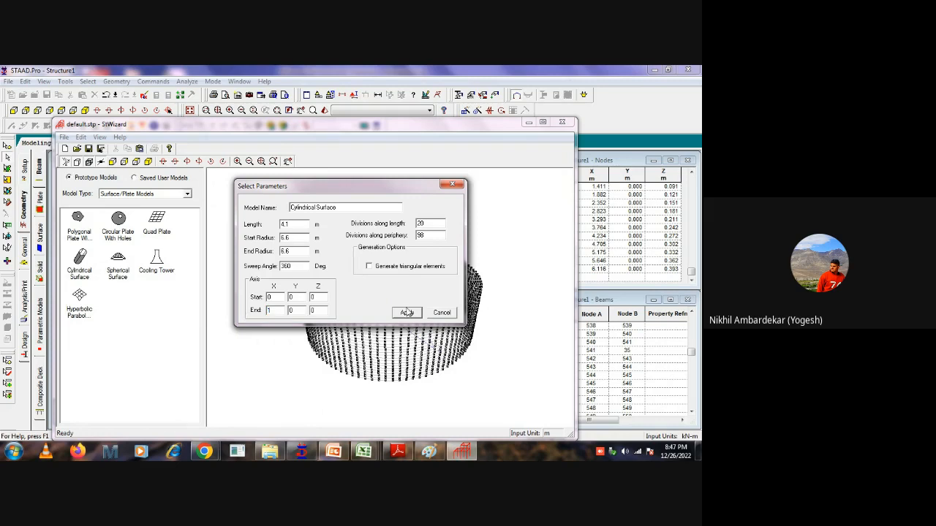
click(407, 312)
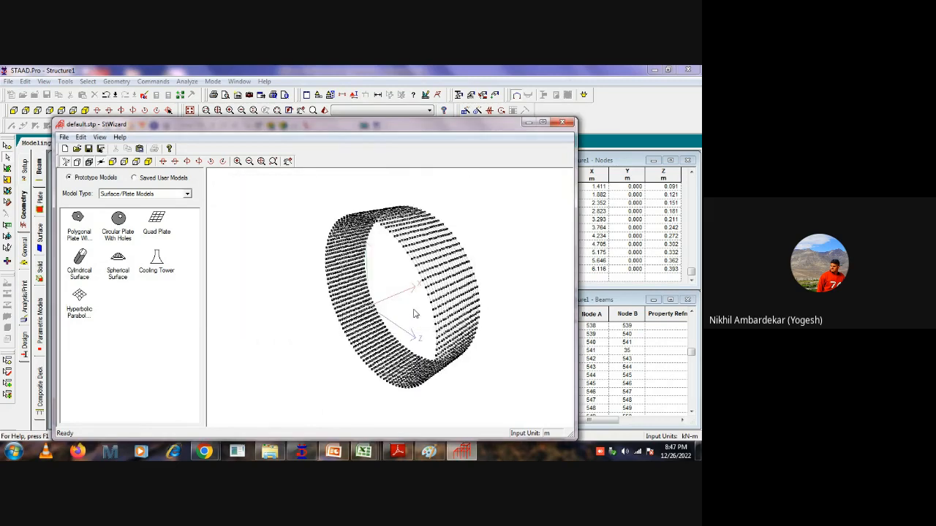
Set the cylinder's axis end back to X 0 and Y 1, and regenerate it as a vertical wall.
double_click(500, 257)
drag(299, 313, 251, 310)
text(1)
text(0)
click(294, 351)
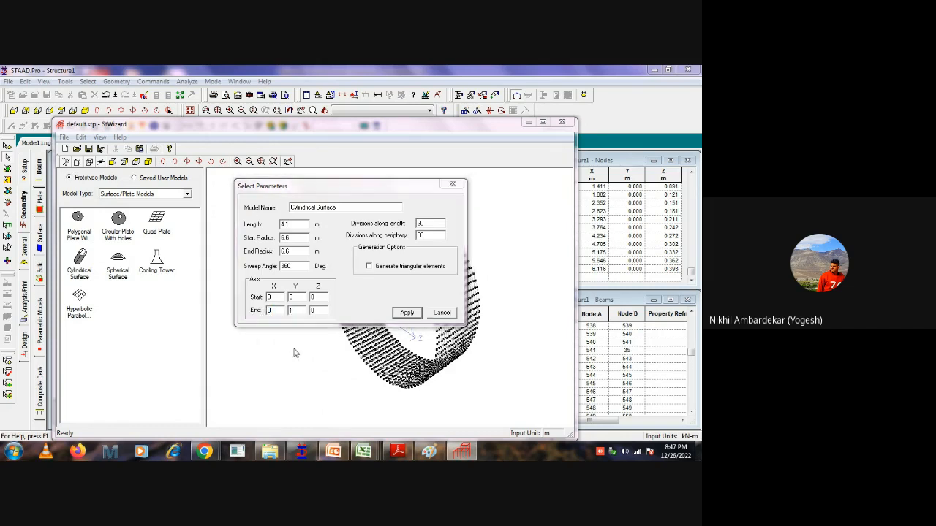
click(406, 312)
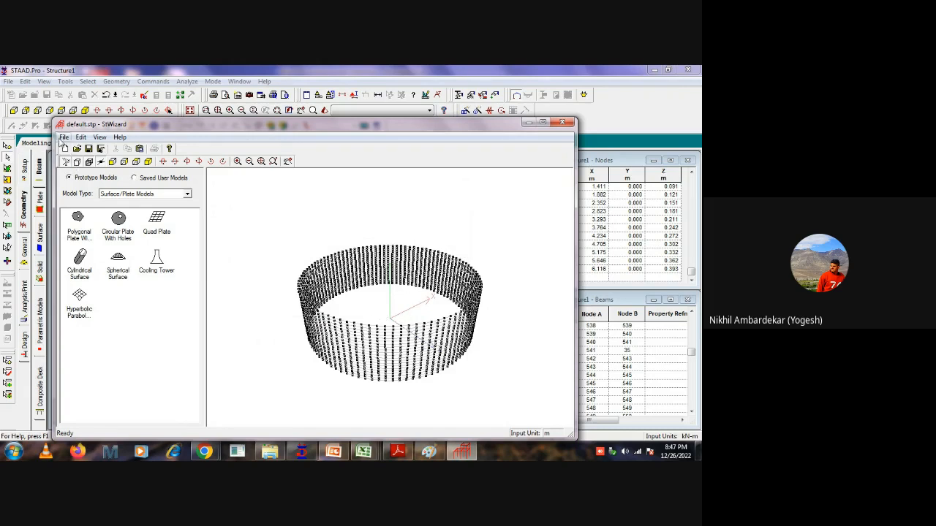
Confirm meters as the wizard's unit and transfer the cylindrical wall for merging with the STAAD.Pro model.
click(63, 137)
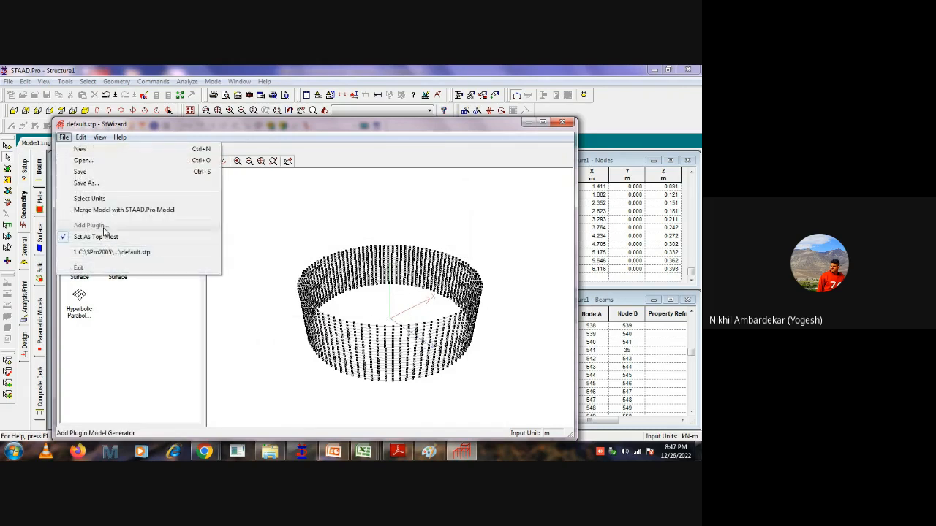
click(99, 199)
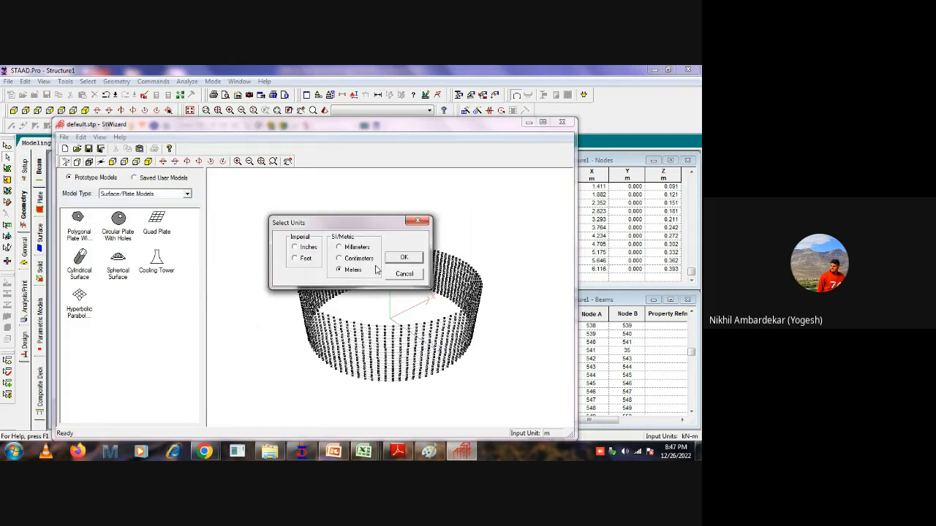
click(403, 258)
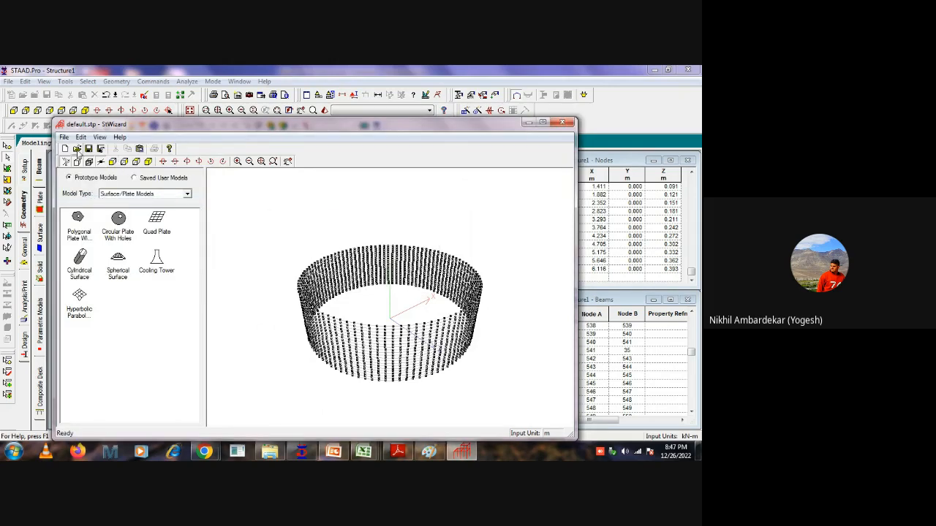
click(63, 137)
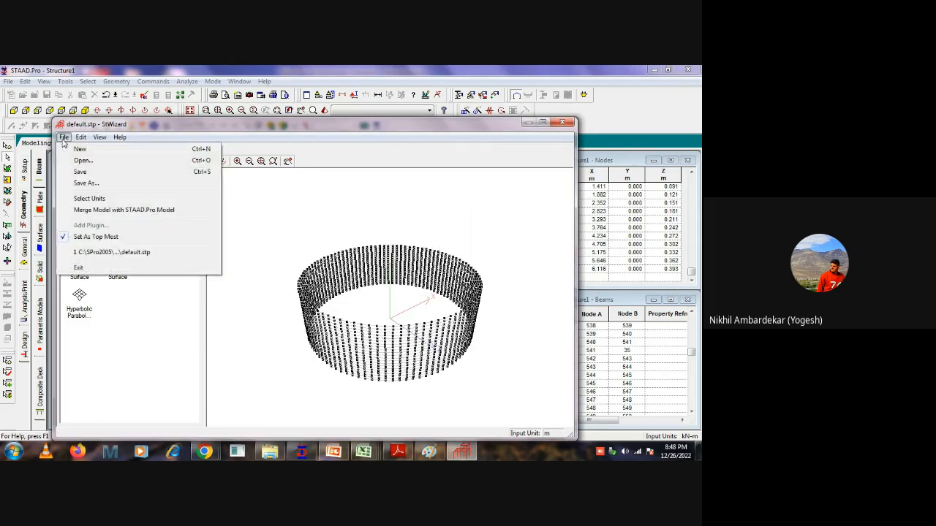
click(95, 212)
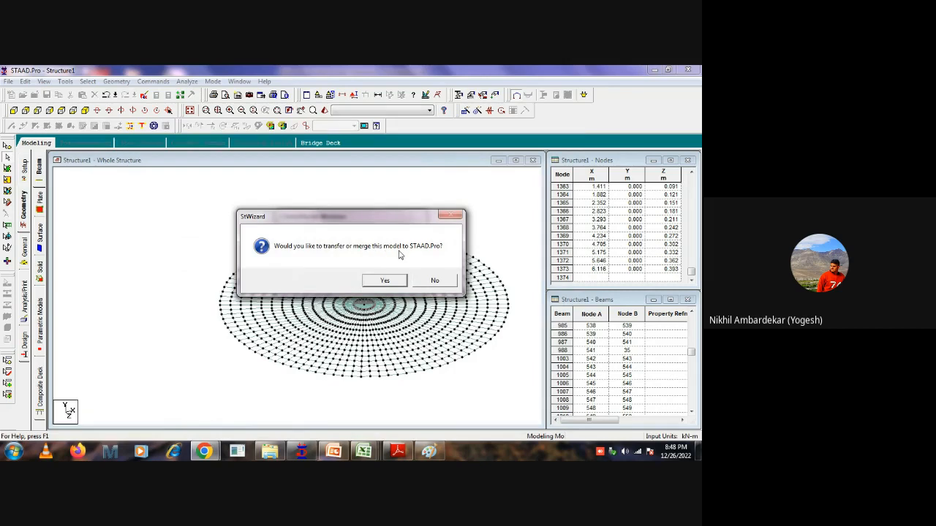
click(381, 283)
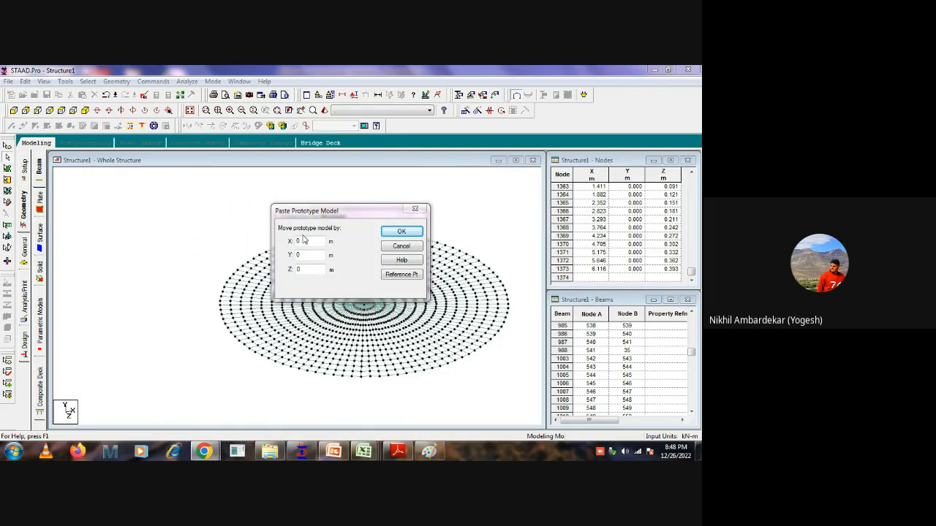
Paste the prototype wall with zero X, Y and Z offset, accepting the skipped duplicate nodes and the auto save.
drag(382, 215, 225, 192)
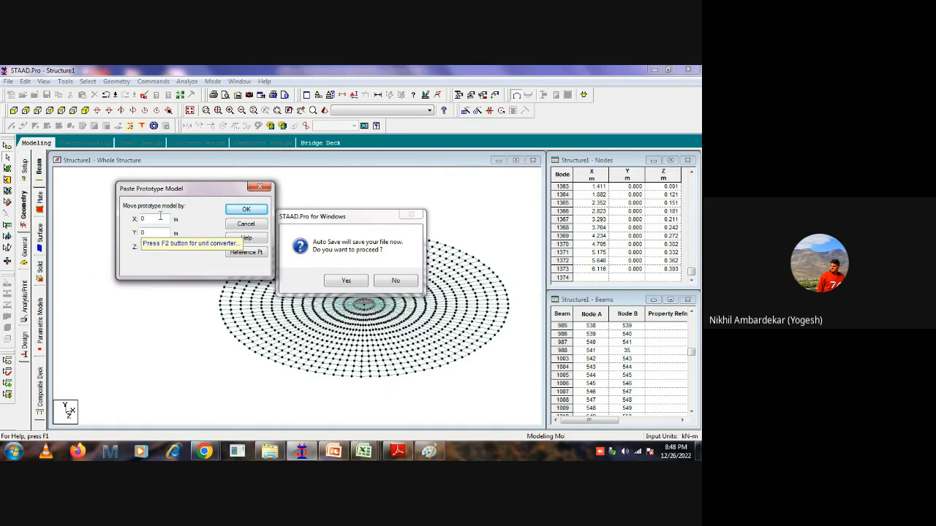
click(388, 283)
click(348, 284)
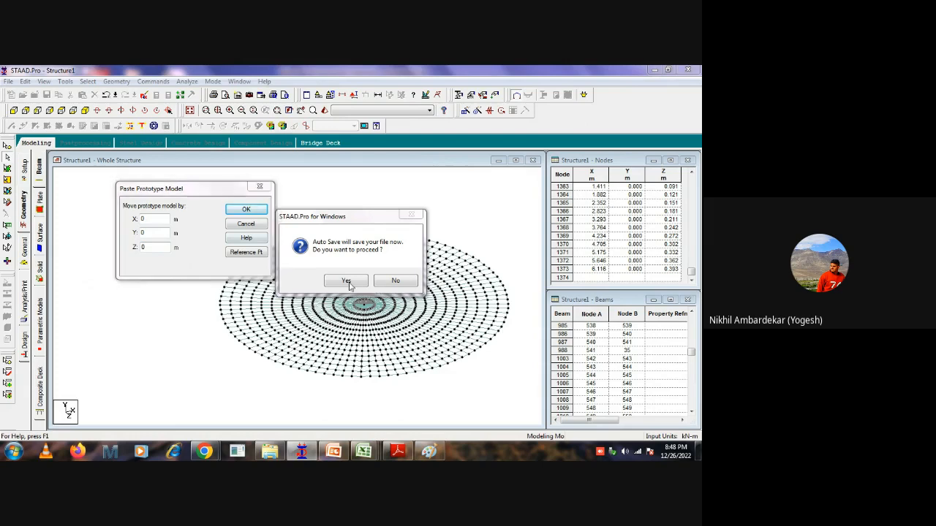
click(241, 208)
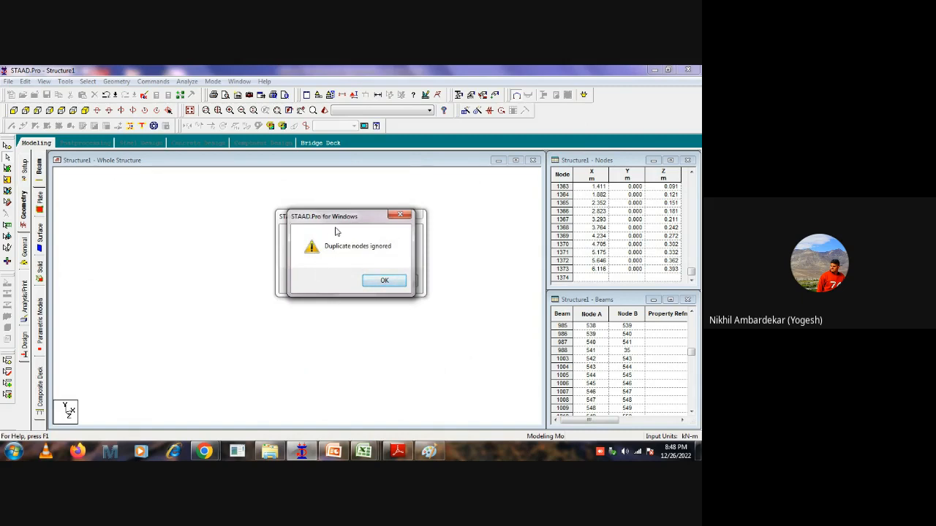
click(385, 281)
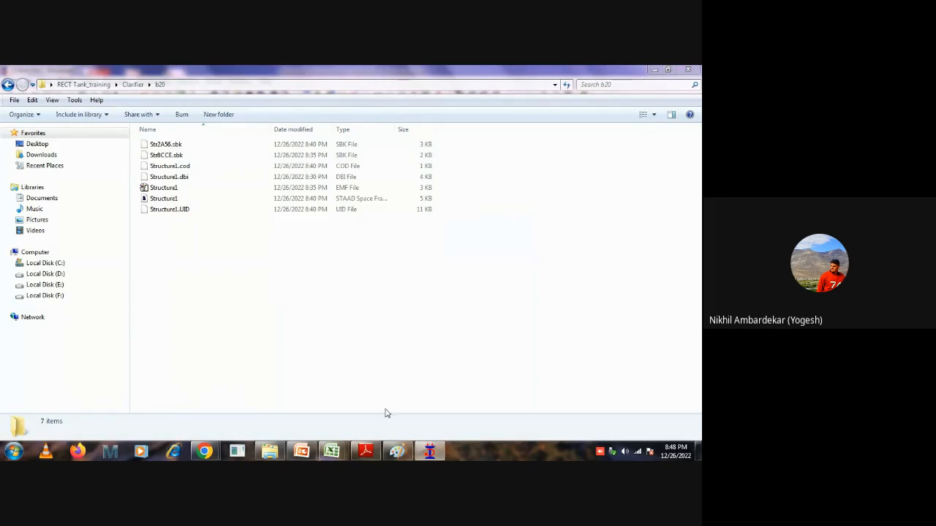
click(653, 69)
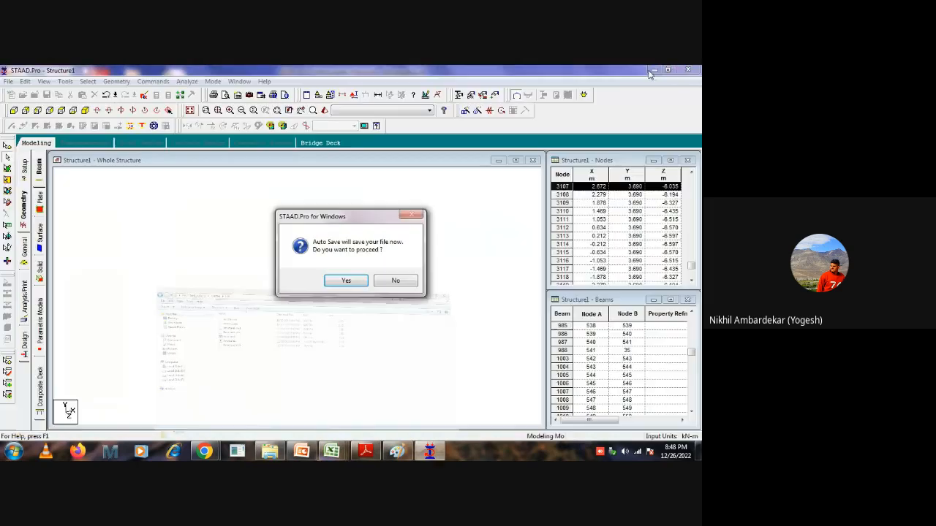
click(346, 280)
click(286, 270)
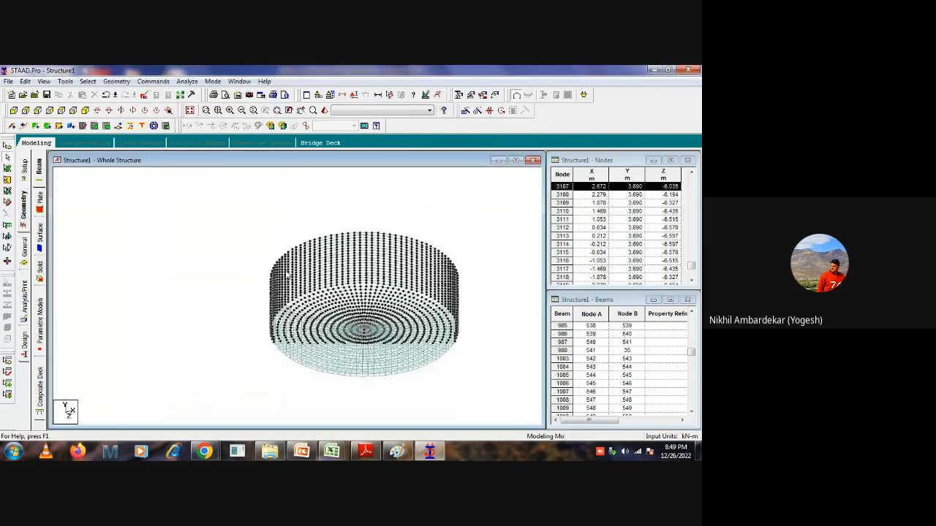
Inspect the joint between wall and base, undo the wall merge, and redo the circular base plate mesh.
scroll(313, 382, up, 4)
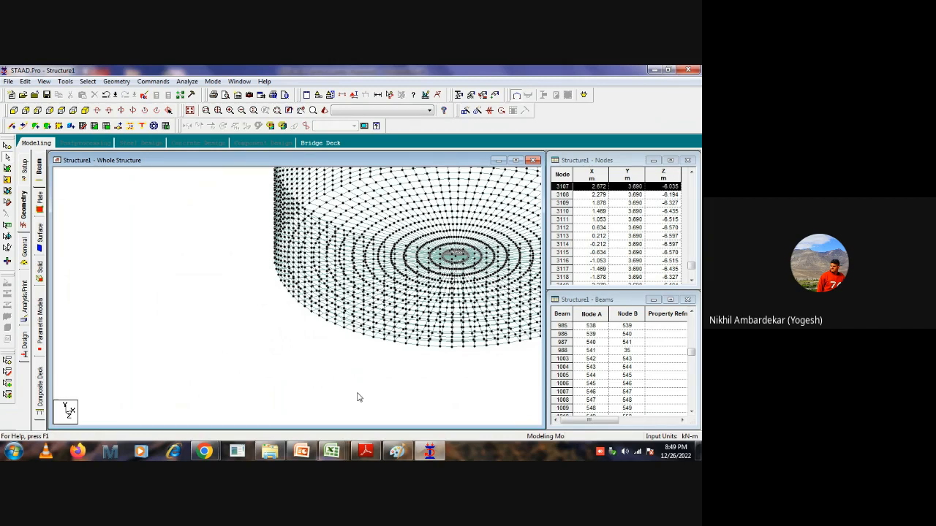
scroll(285, 344, down, 5)
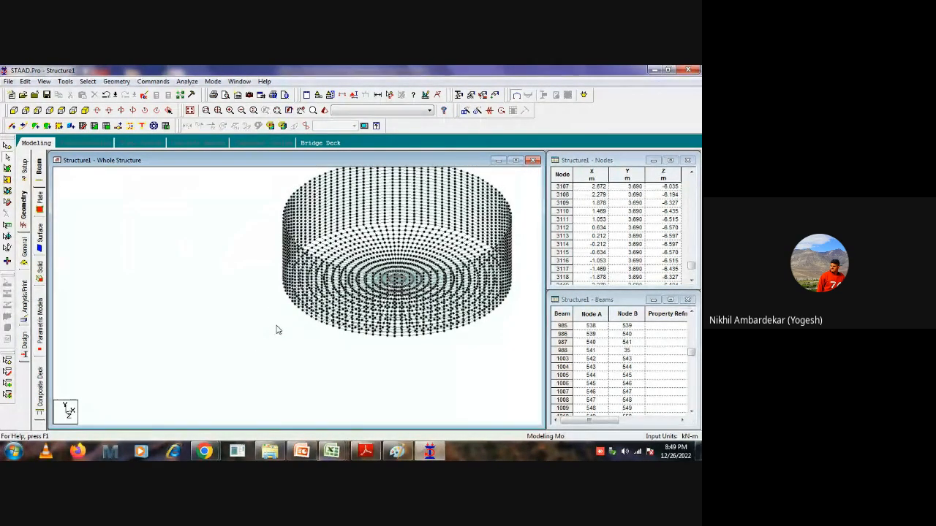
key(ctrl+z)
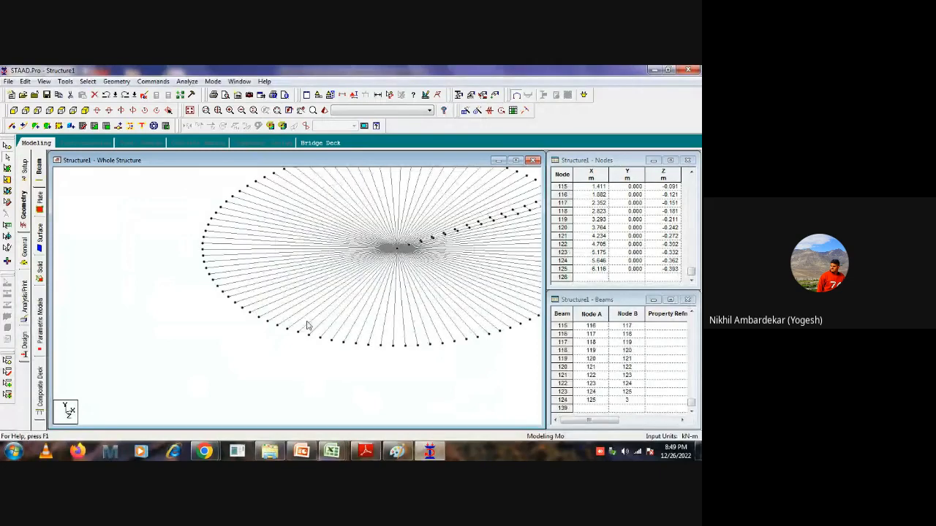
click(125, 96)
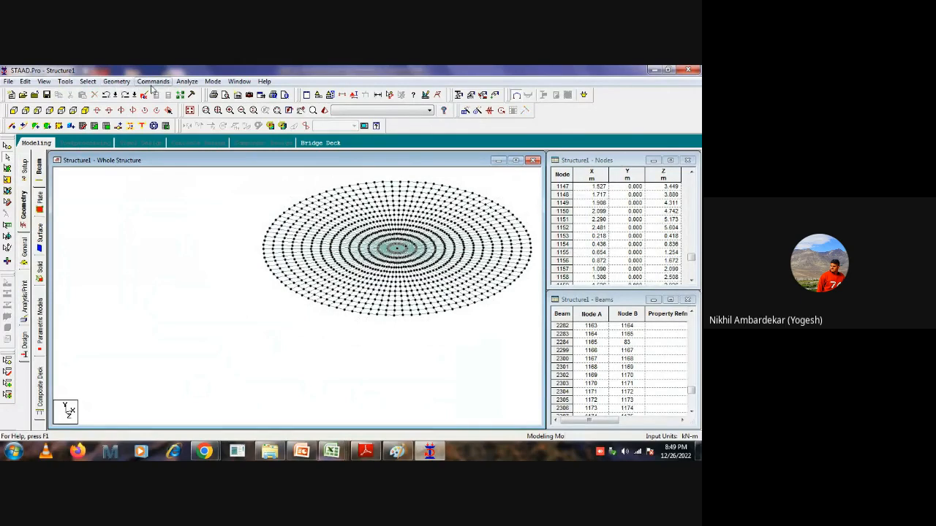
Run the Structure Wizard again and insert a Cylindrical Surface from the Surface/Plate Models.
click(116, 81)
click(141, 394)
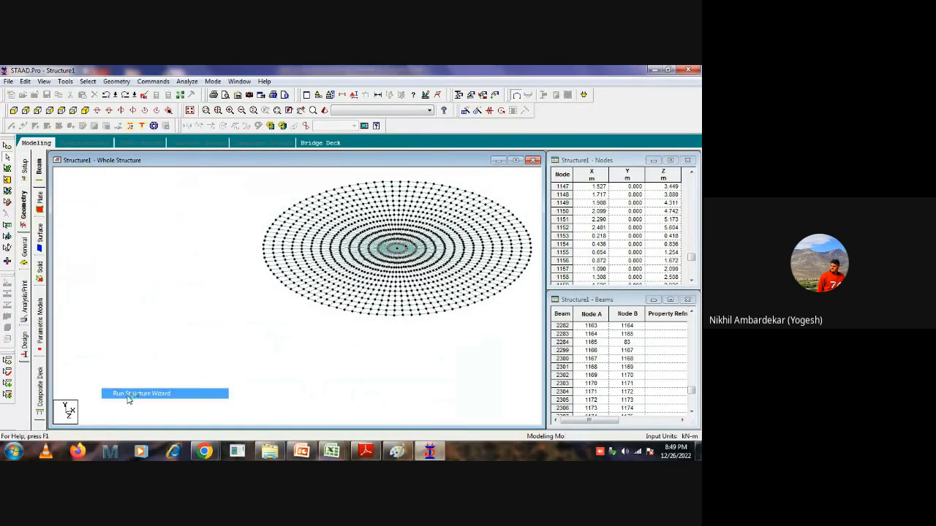
click(158, 206)
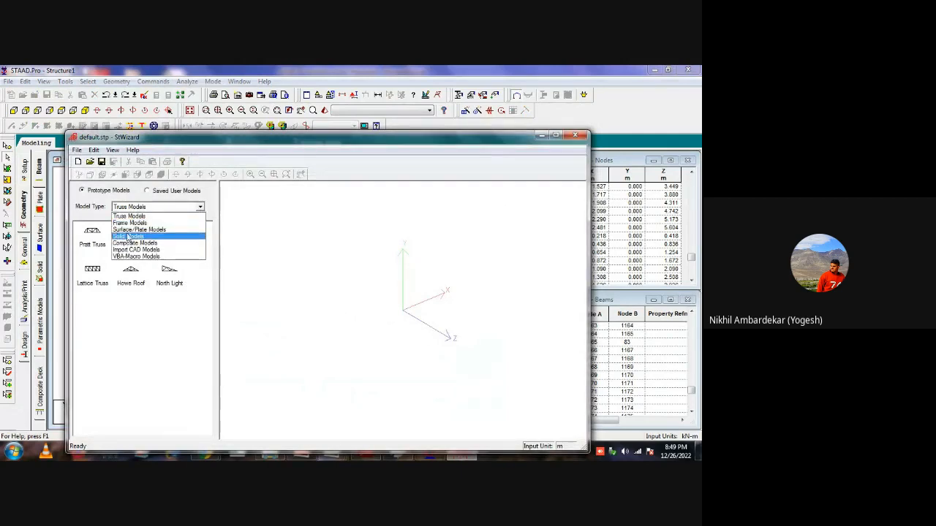
click(129, 230)
double_click(93, 277)
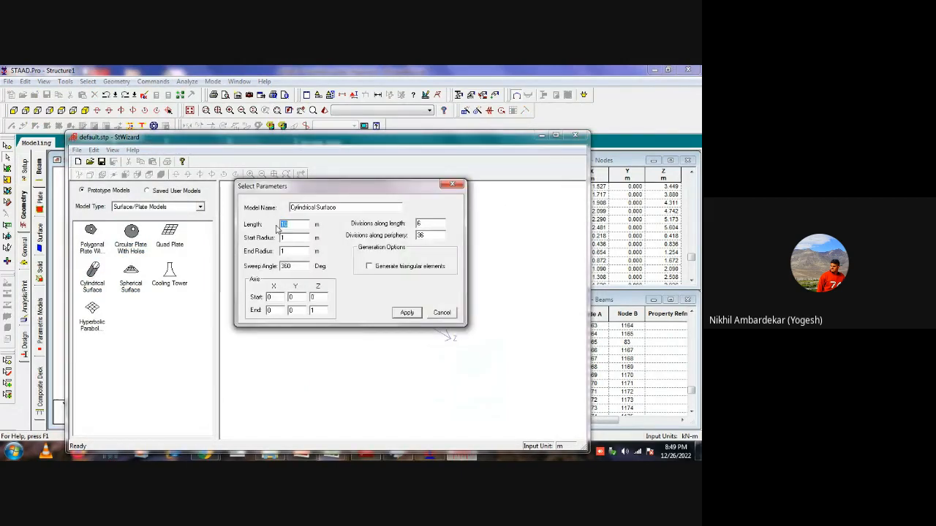
Set the cylinder's length to 4.1 m, both radii to 6.6 m, and its divisions to 20 along the length and 96 along the periphery.
text(4.1)
key(Tab)
text(6.6)
key(Tab)
text(8)
key(Tab)
key(Tab)
text(20)
key(Tab)
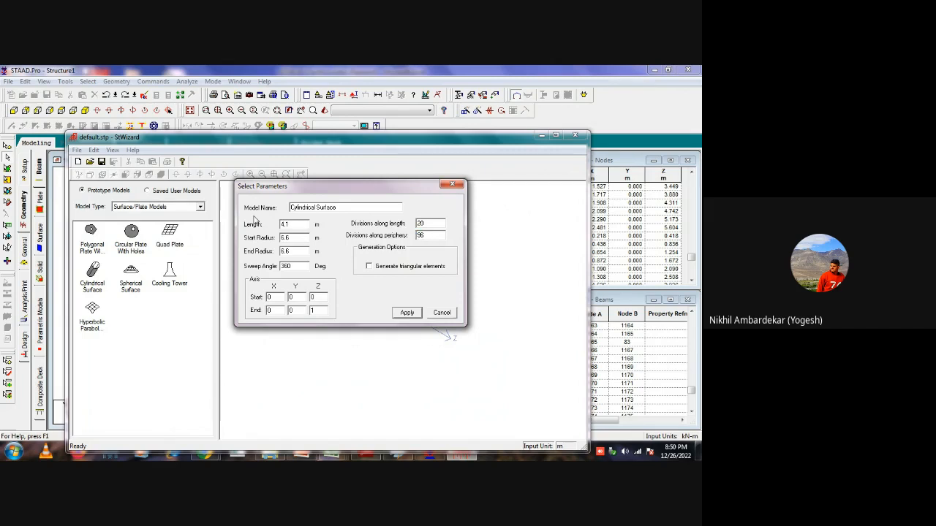
Set the cylinder's axis end to Y 1 and Z 0, and generate the vertical cylindrical surface.
mouse_move(295, 311)
mouse_down()
mouse_move(277, 320)
mouse_move(313, 313)
mouse_move(303, 313)
mouse_up()
text(1)
text(0)
click(408, 313)
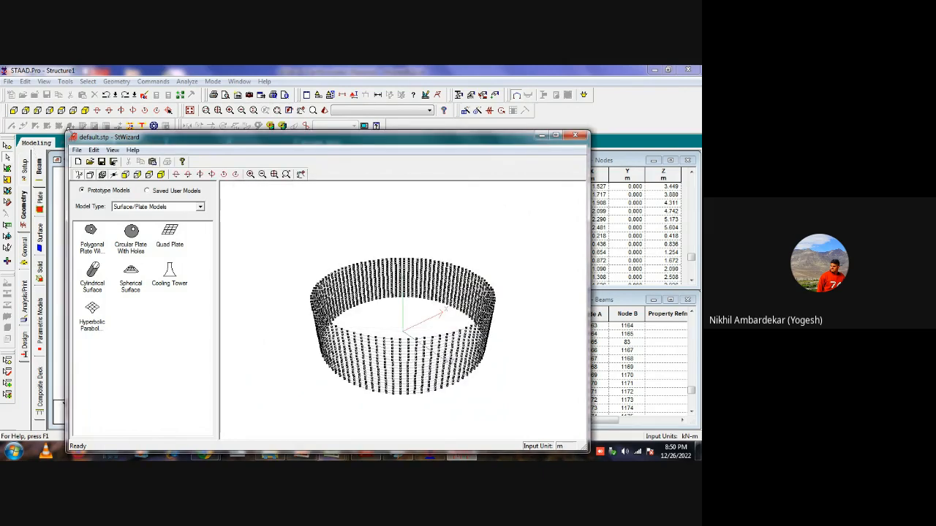
Merge the cylindrical wall with the STAAD.Pro model at zero offset and check where it meets the base.
click(76, 150)
click(87, 223)
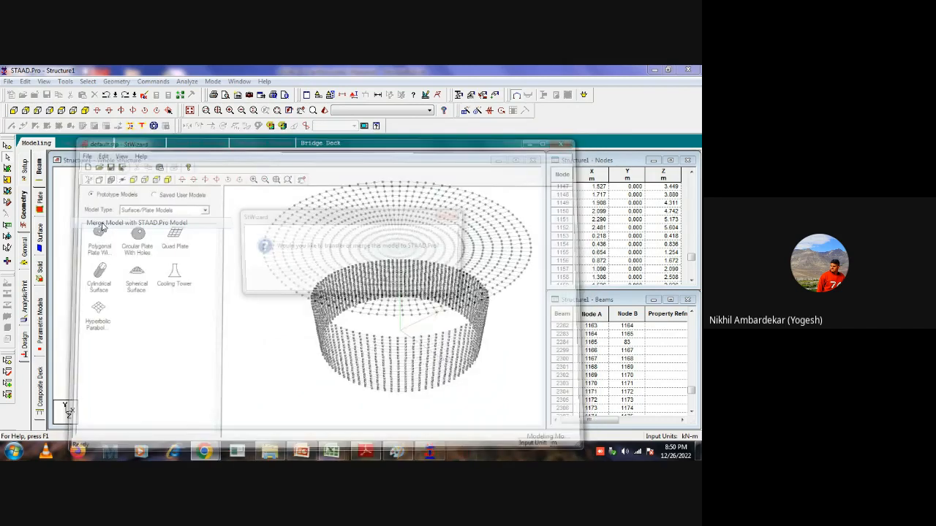
click(385, 285)
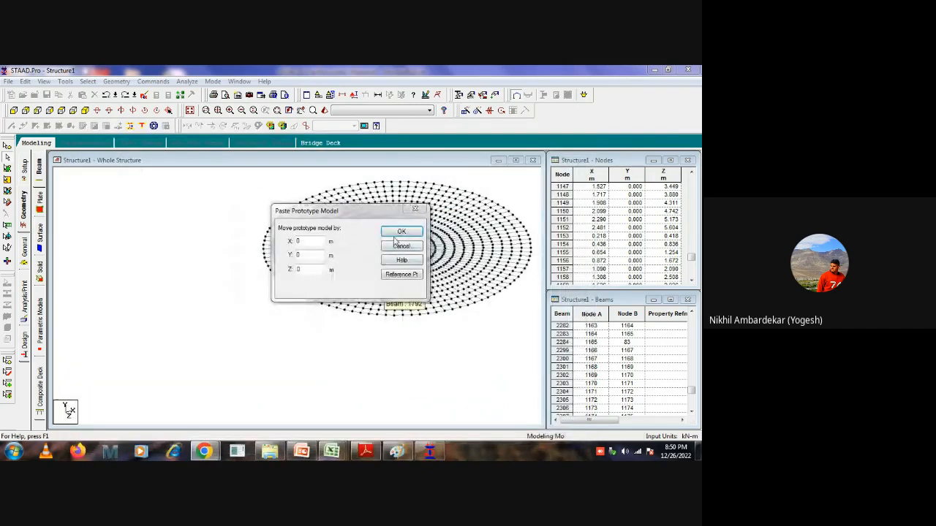
key(Return)
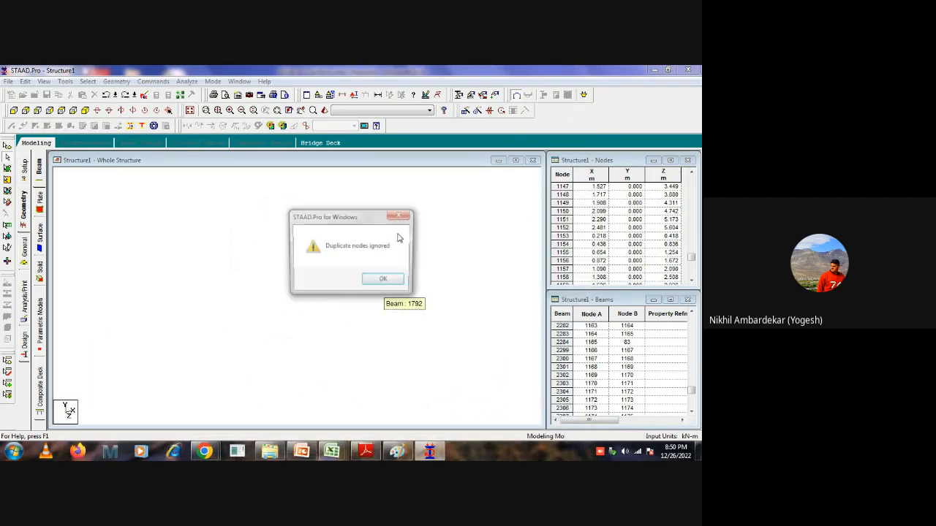
click(388, 282)
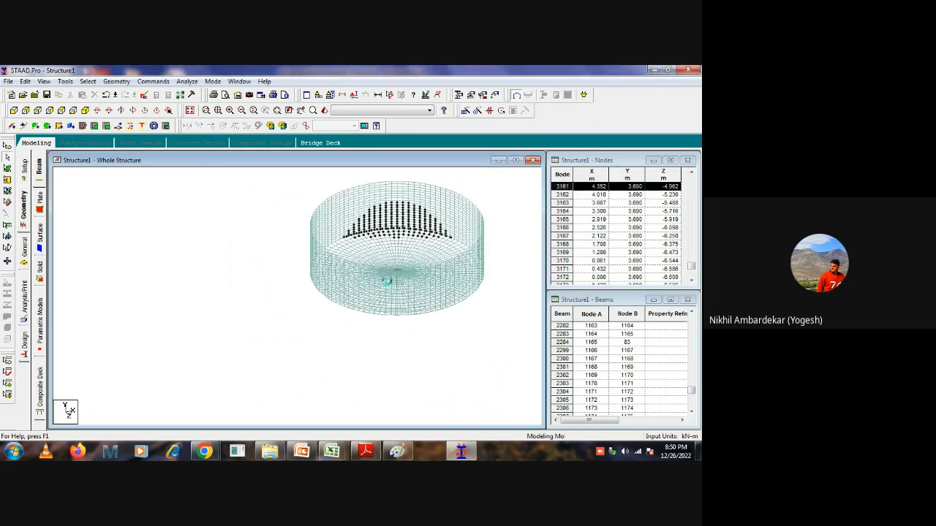
scroll(355, 314, up, 6)
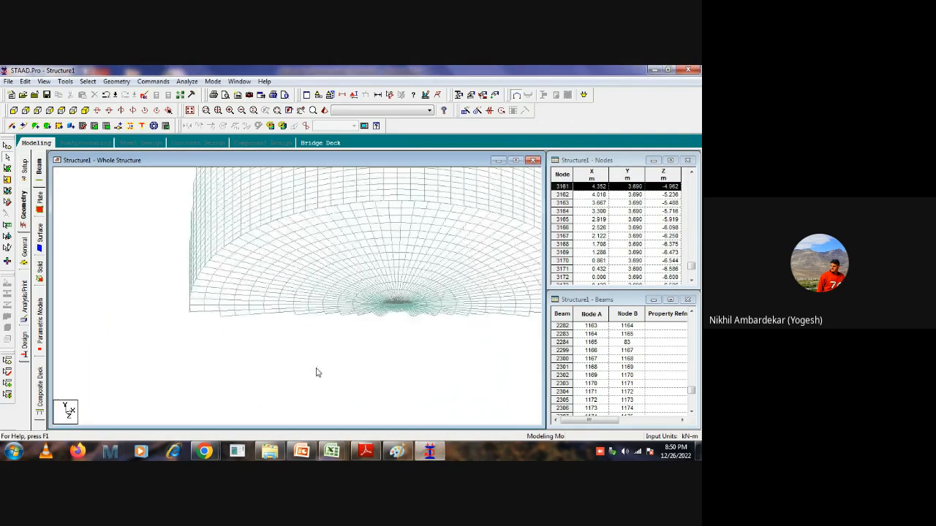
Inspect the nodes where the cylindrical wall meets the base, and undo the merge of the wall.
middle_drag(321, 353, 356, 275)
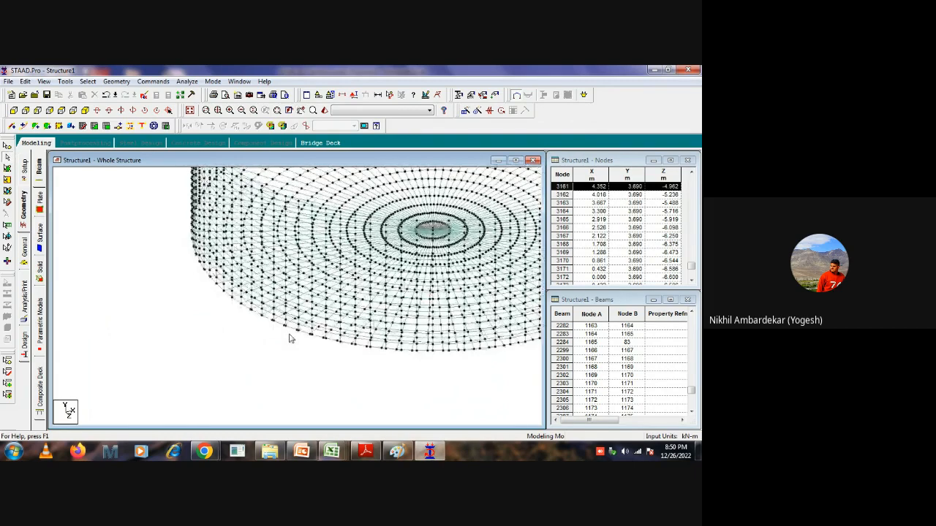
scroll(291, 343, up, 1)
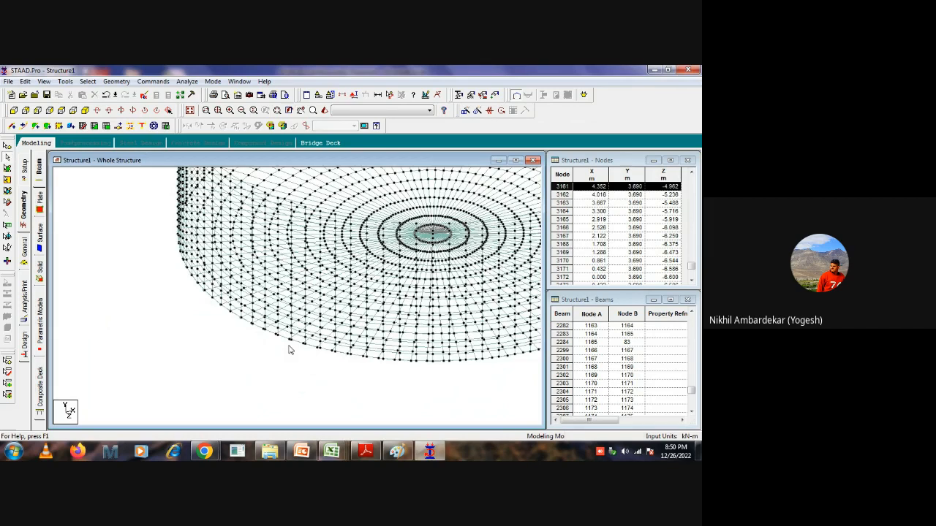
scroll(365, 363, up, 2)
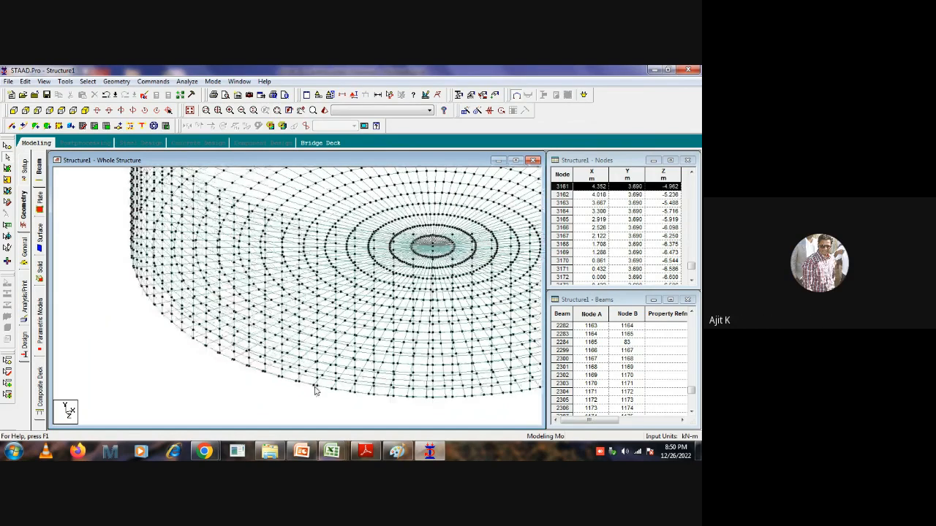
click(273, 398)
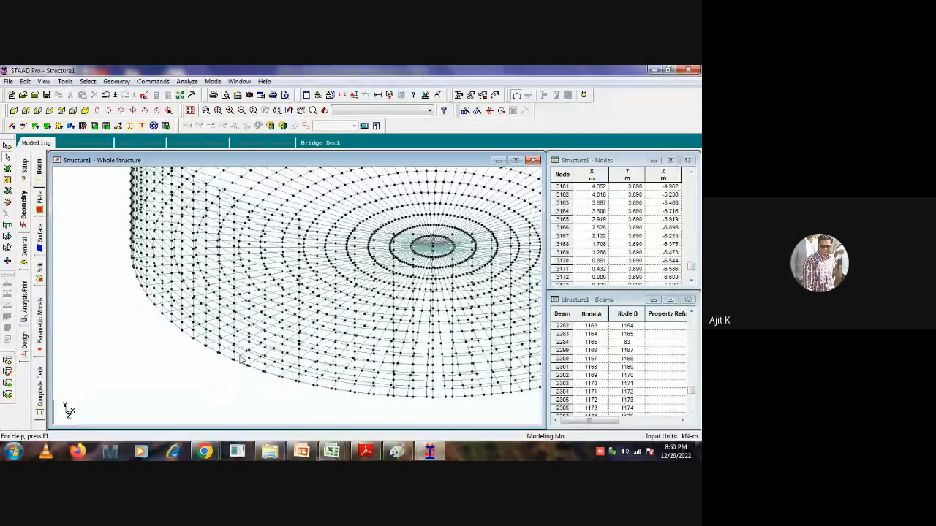
key(ctrl+z)
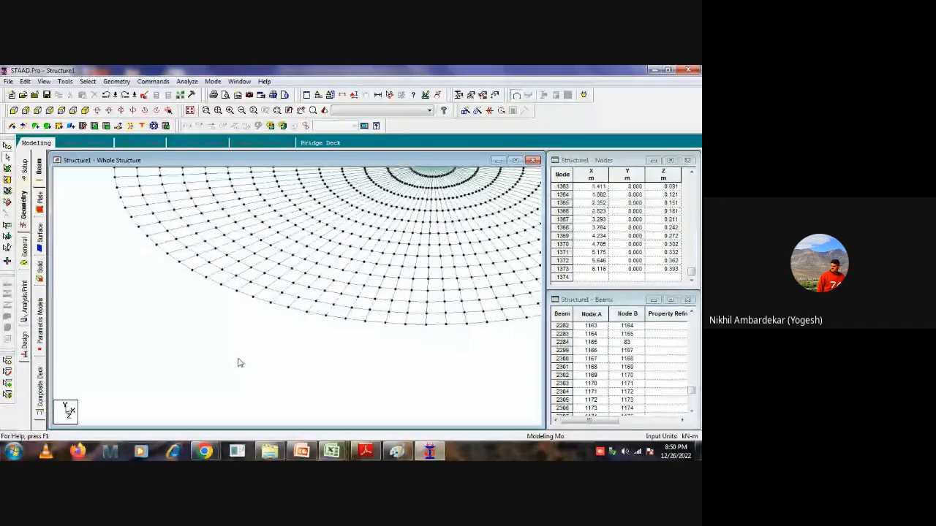
middle_drag(200, 314, 199, 359)
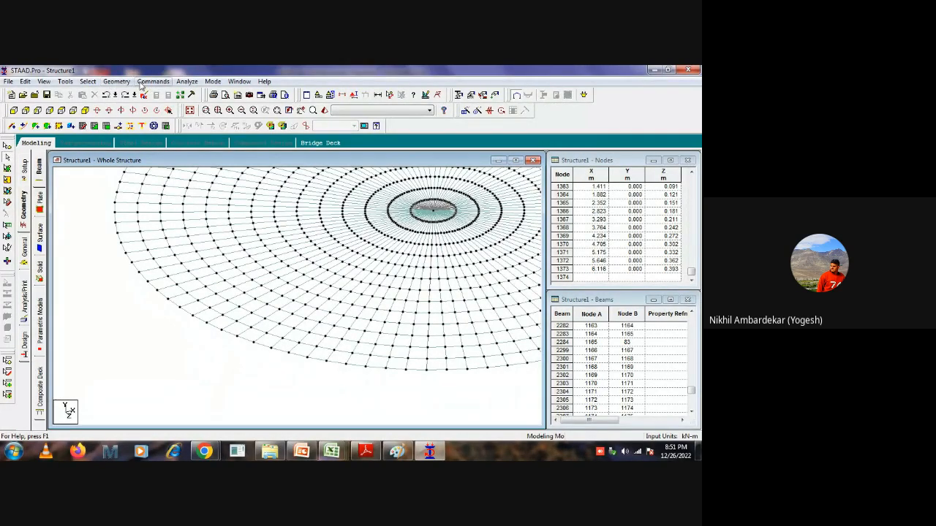
Start a fresh Cylindrical Surface from the Surface/Plate Models in the Structure Wizard.
click(117, 81)
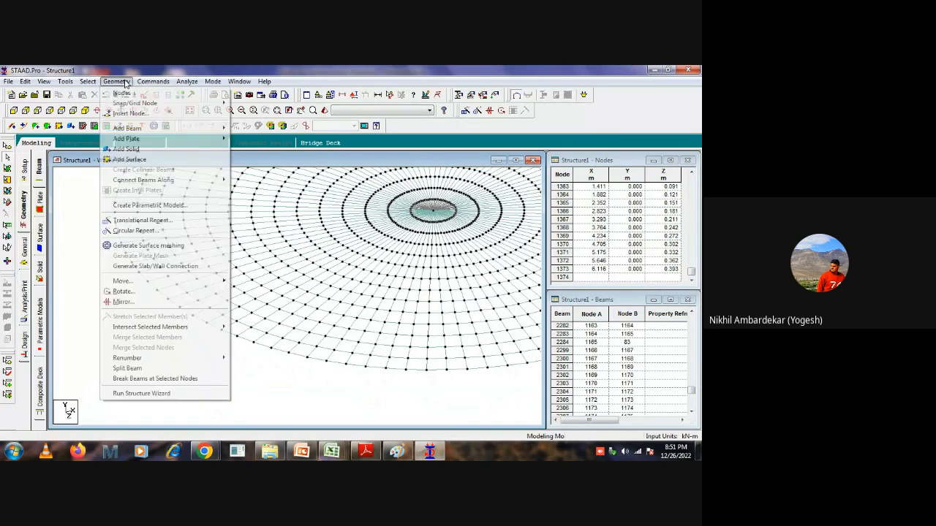
click(172, 390)
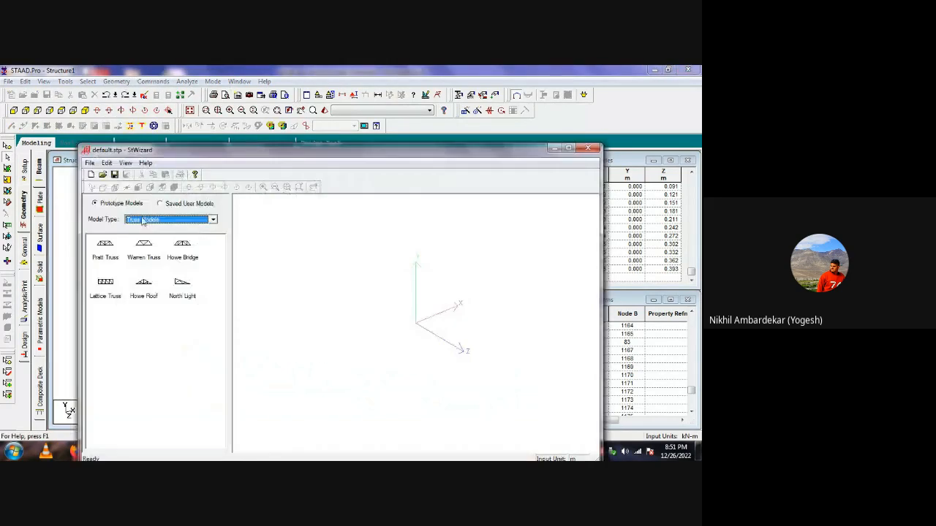
click(199, 220)
click(144, 242)
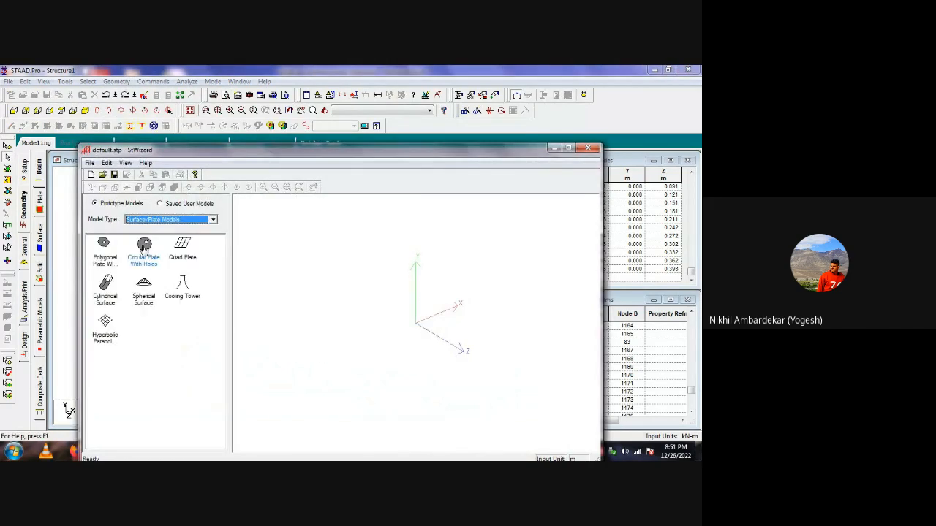
double_click(106, 285)
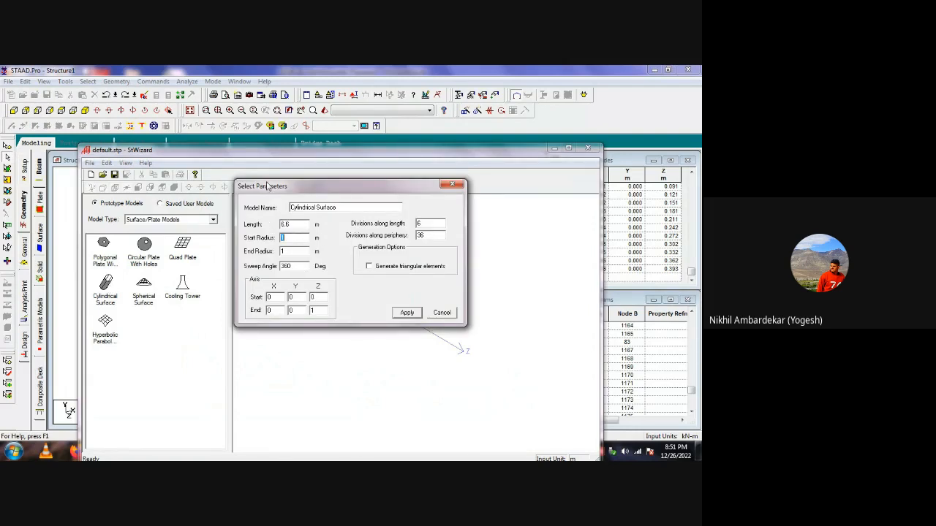
Generate the cylinder with length 4.1 m, both radii 6.6 m, 20 divisions along the length, 98 along the periphery, and axis end Y 1, Z 0.
drag(293, 222, 249, 227)
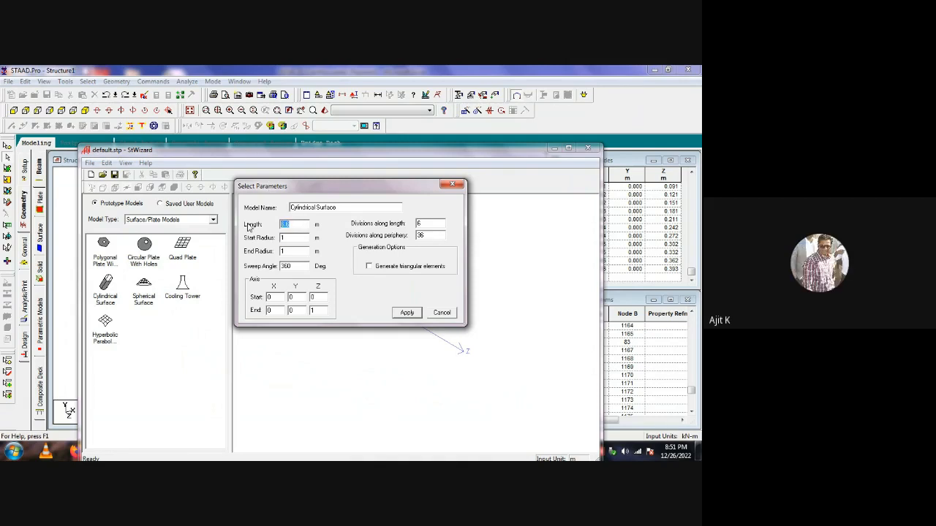
text(4.1)
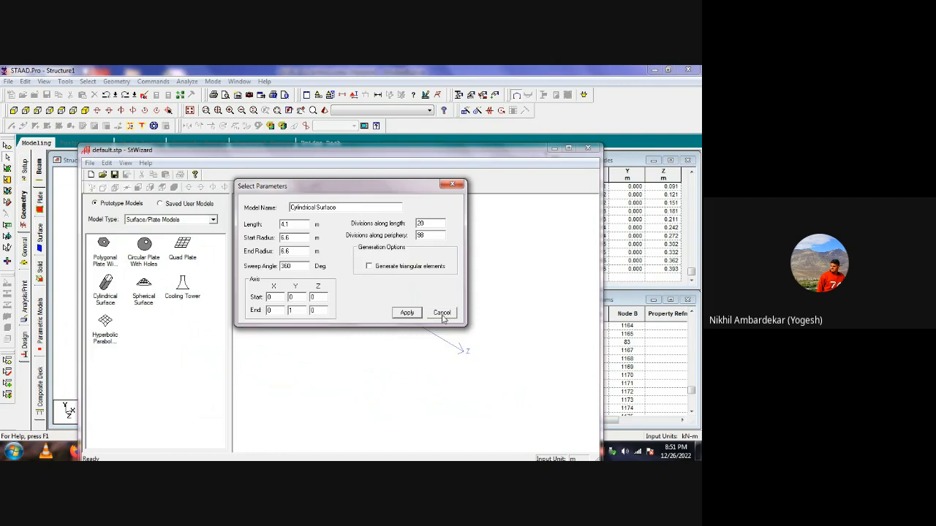
click(406, 313)
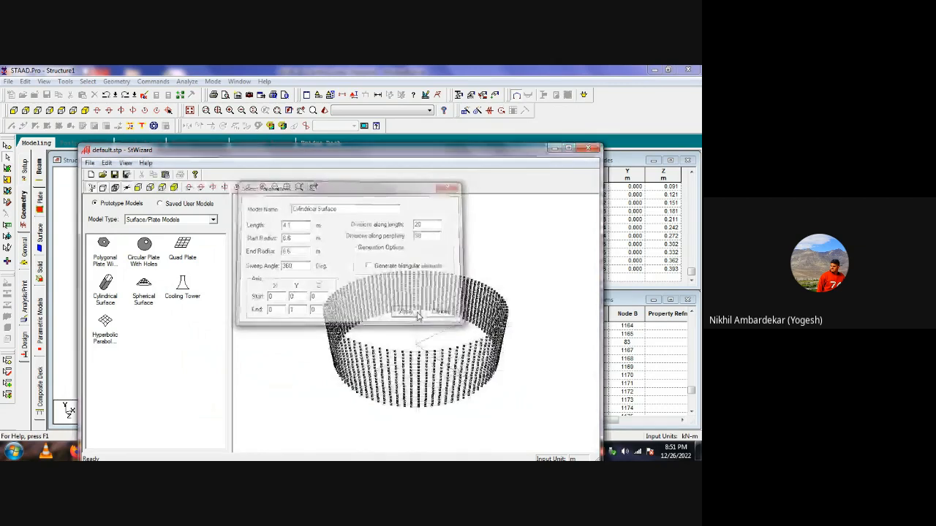
Merge the new cylindrical wall with the STAAD.Pro model at zero offset and save the structure.
click(88, 163)
click(124, 236)
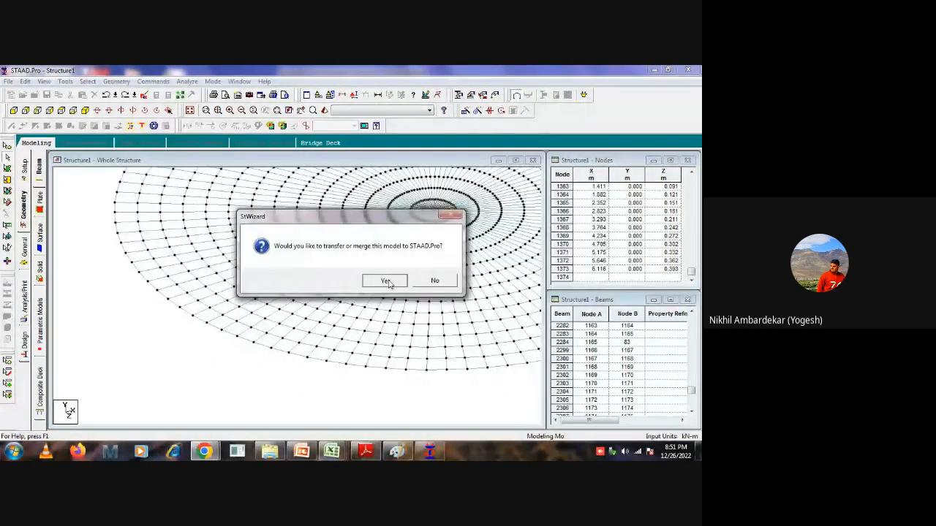
click(385, 281)
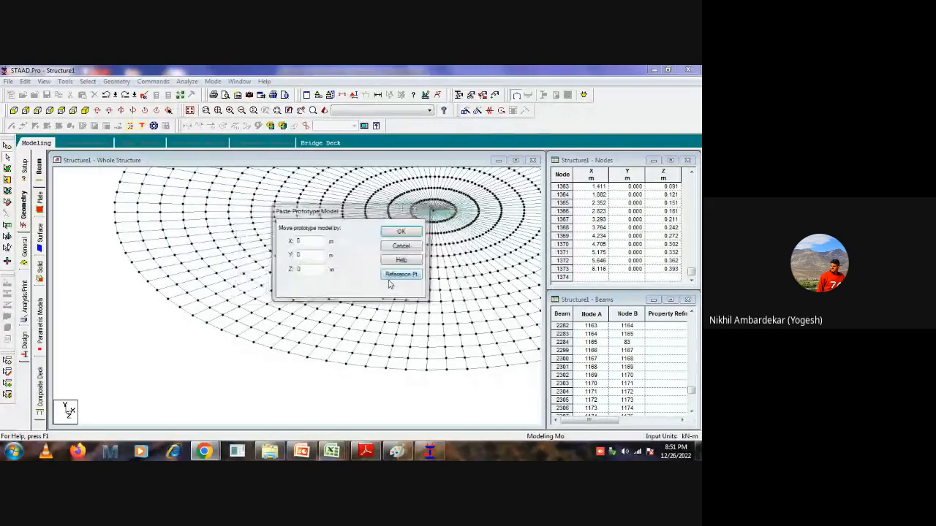
click(401, 232)
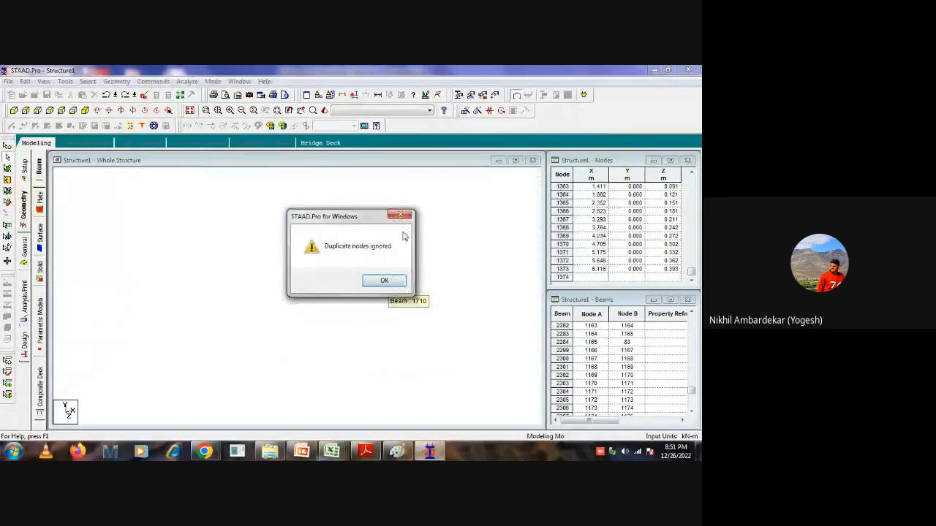
click(385, 279)
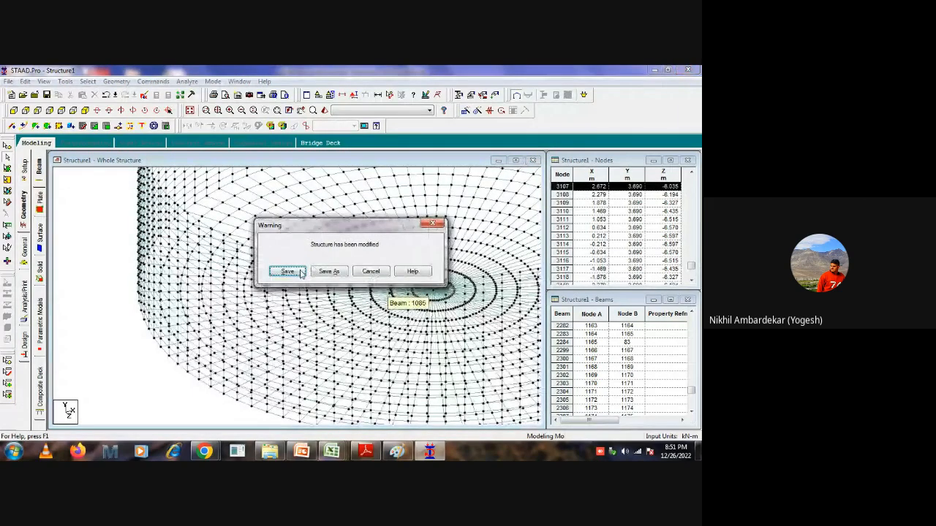
click(292, 271)
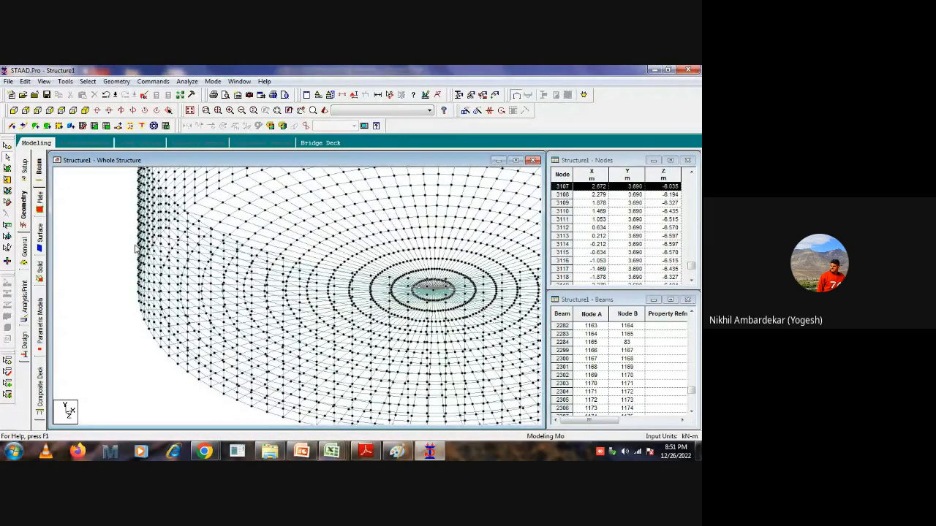
Create a new plate group named wall.
click(13, 110)
scroll(286, 314, down, 2)
mouse_move(285, 354)
middle_down()
mouse_move(328, 322)
mouse_move(285, 350)
middle_up()
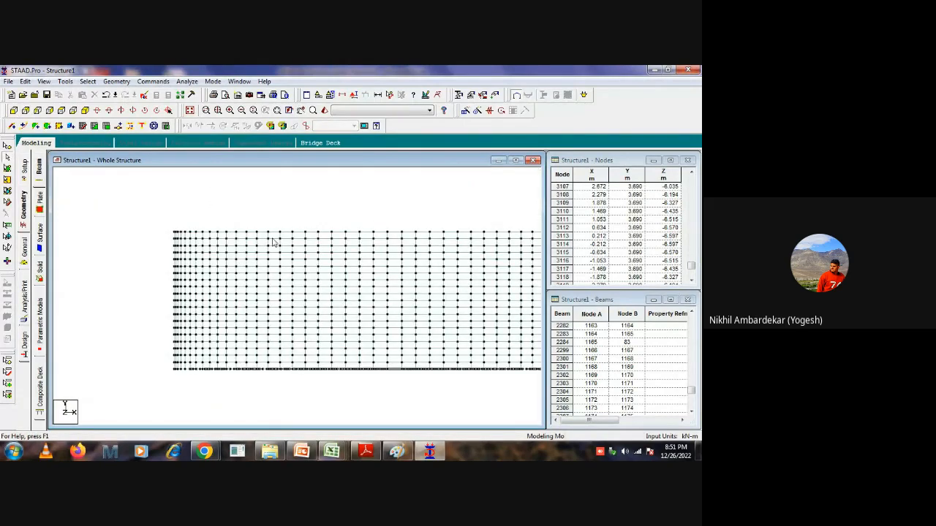
key(ctrl+g)
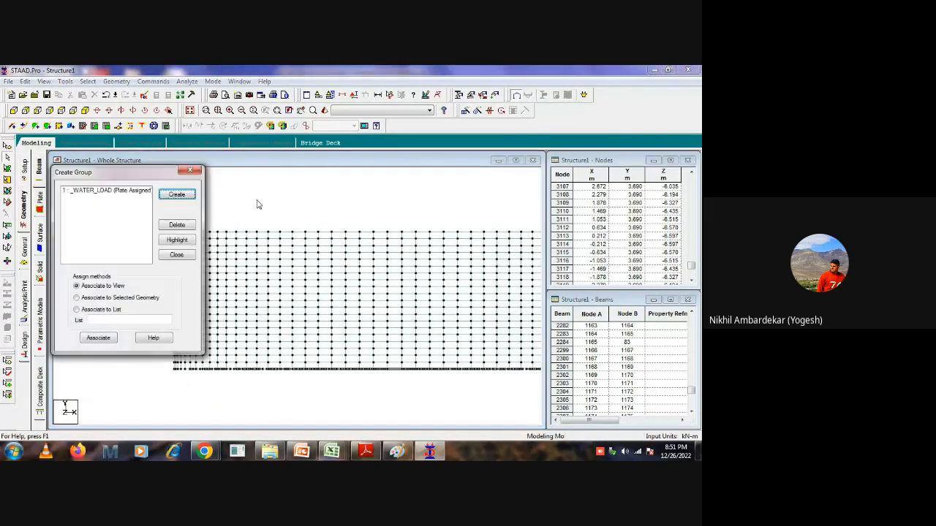
click(176, 194)
click(135, 266)
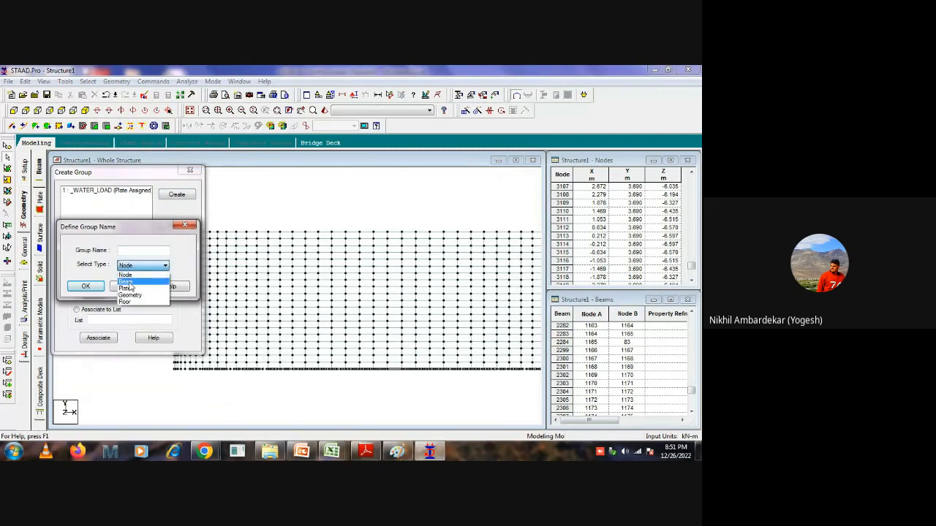
click(133, 290)
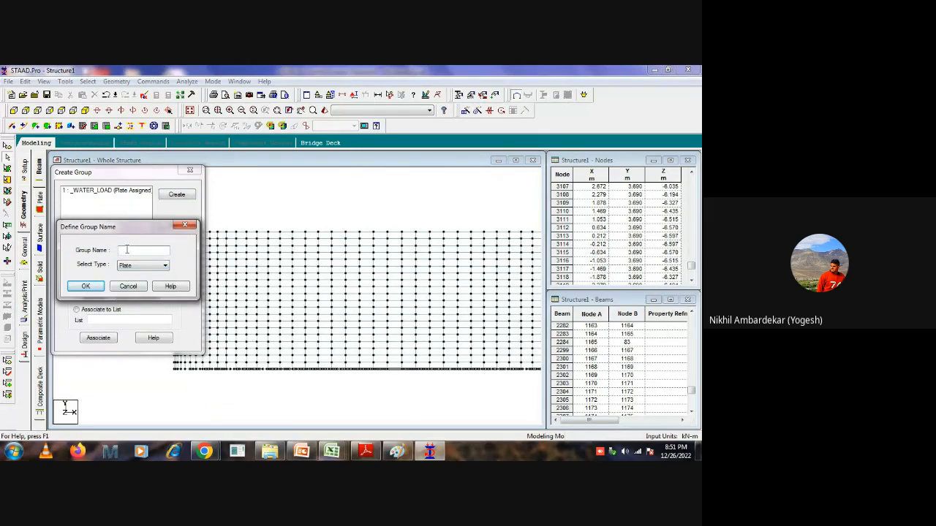
click(86, 289)
Highlight the WATER_LOAD group, invert the plate selection, and display only those plates in the active window.
click(106, 191)
click(177, 240)
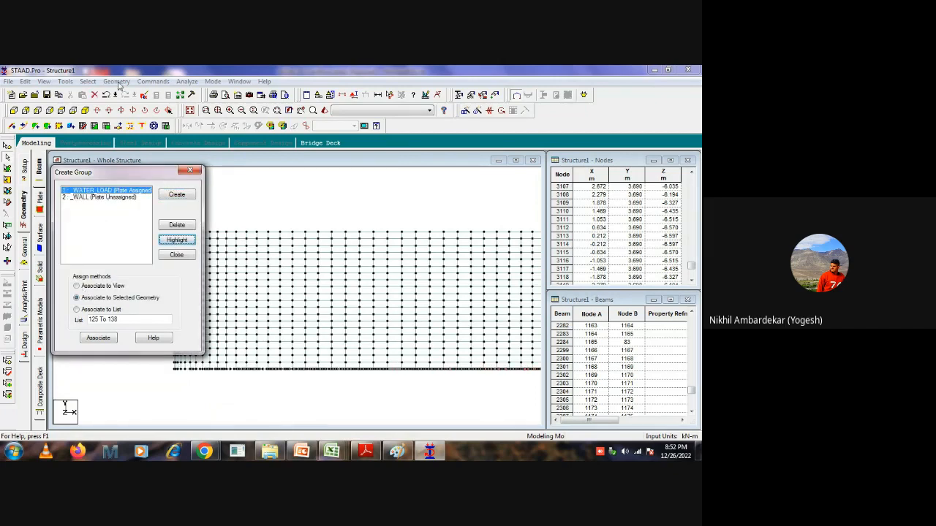
click(117, 82)
click(87, 82)
click(88, 81)
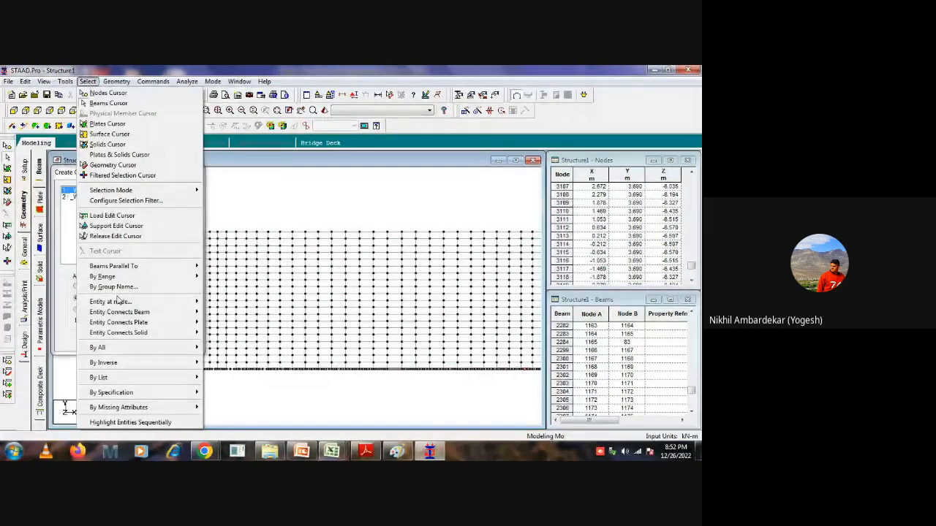
mouse_move(111, 363)
click(253, 385)
right_click(325, 186)
click(352, 285)
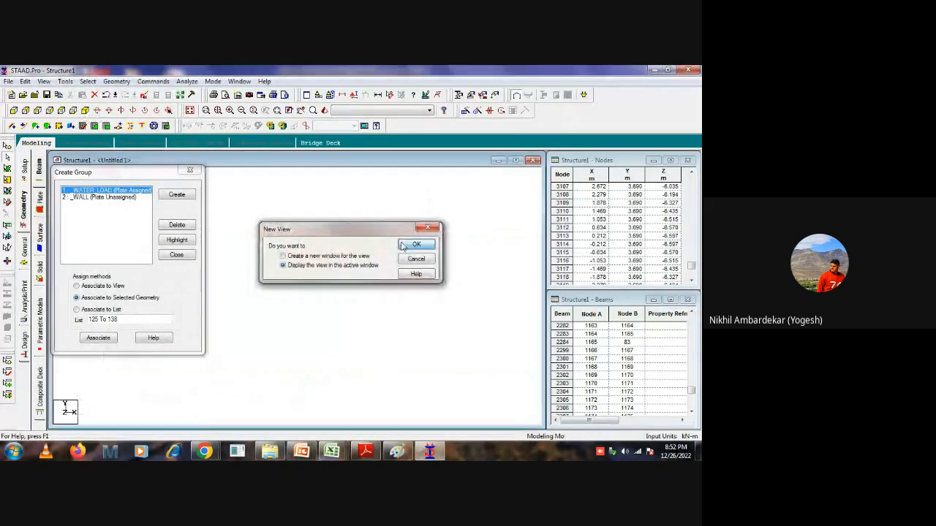
click(415, 244)
click(454, 315)
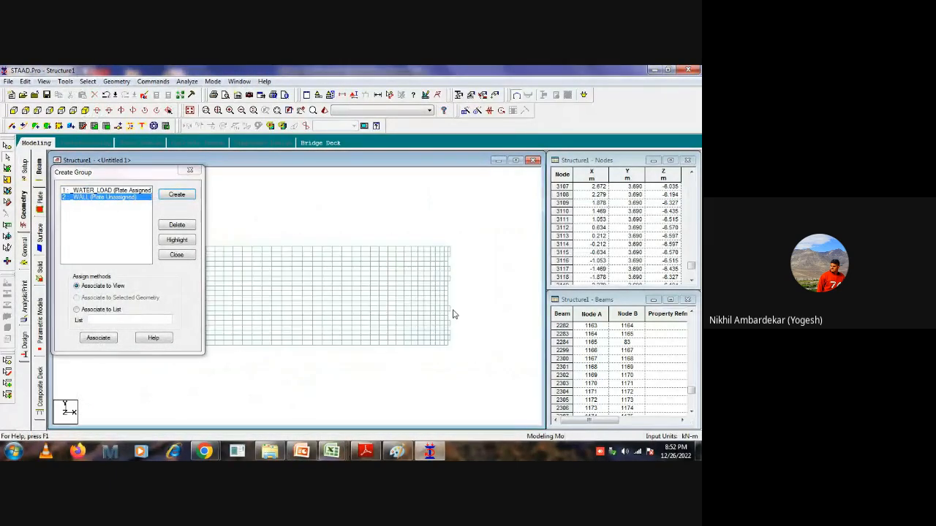
Select all the displayed plates and associate them with the WALL group.
drag(287, 378, 540, 246)
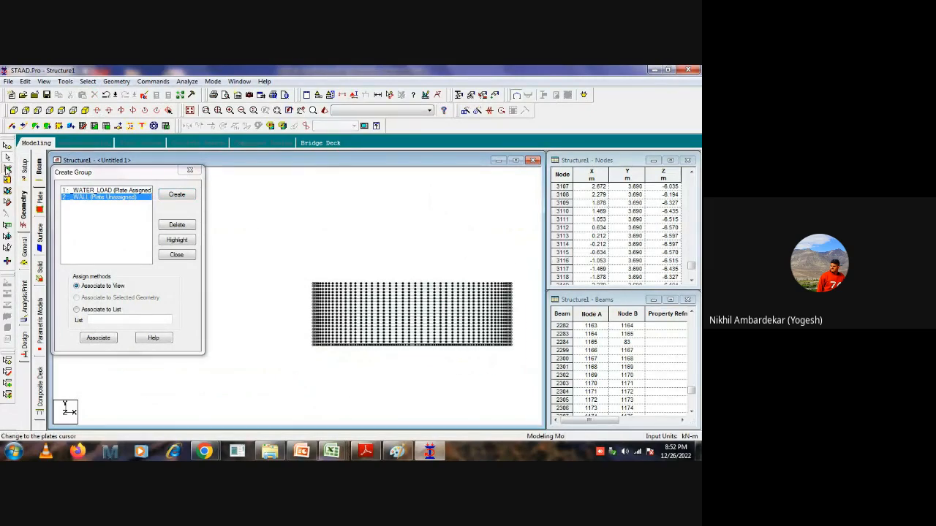
drag(437, 345, 310, 372)
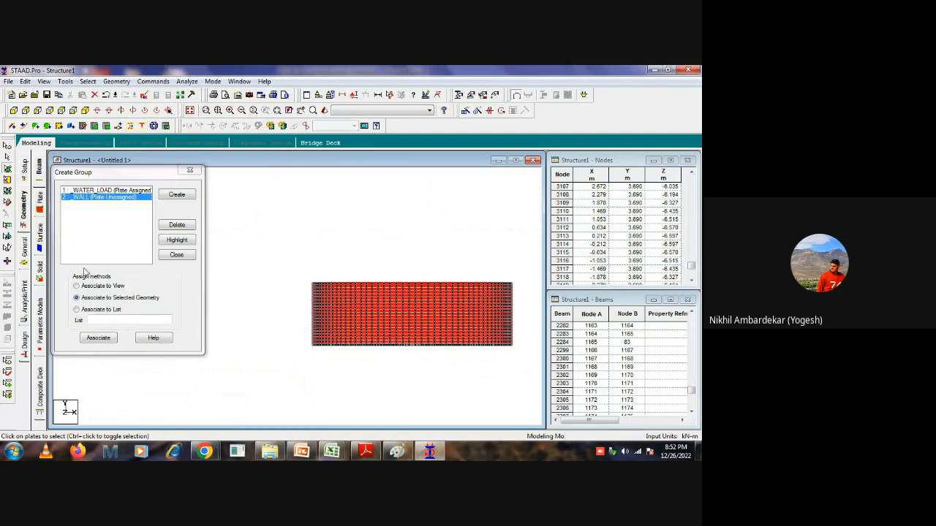
click(98, 337)
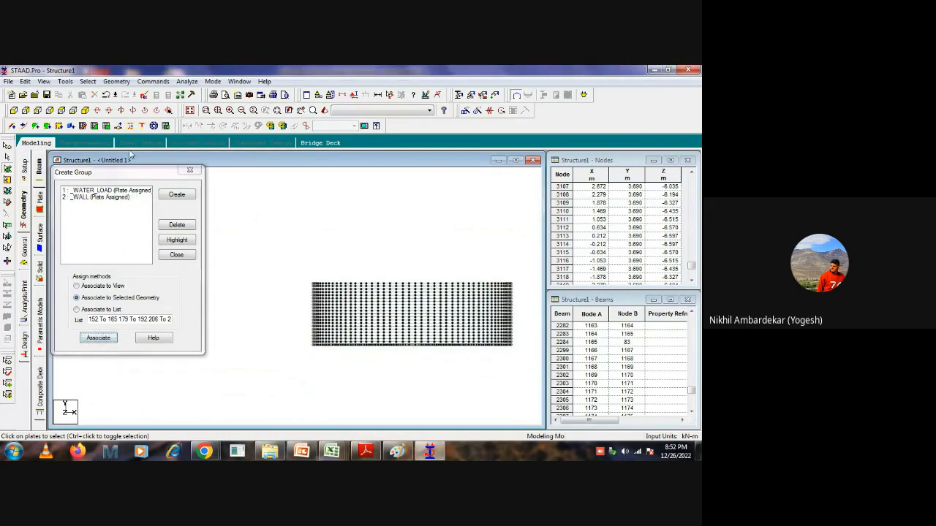
Display the whole structure and highlight the WATER_LOAD and WALL groups in turn to check which plates each contains.
click(191, 111)
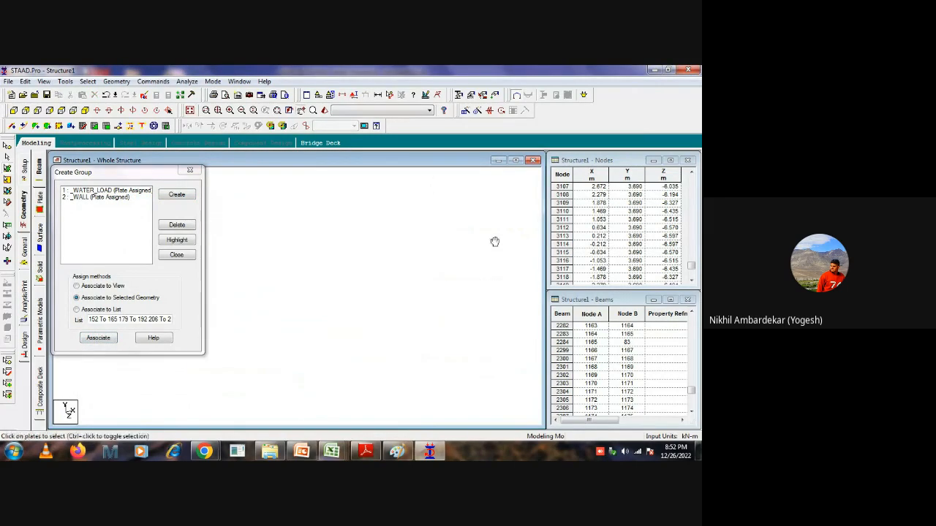
click(109, 190)
click(176, 240)
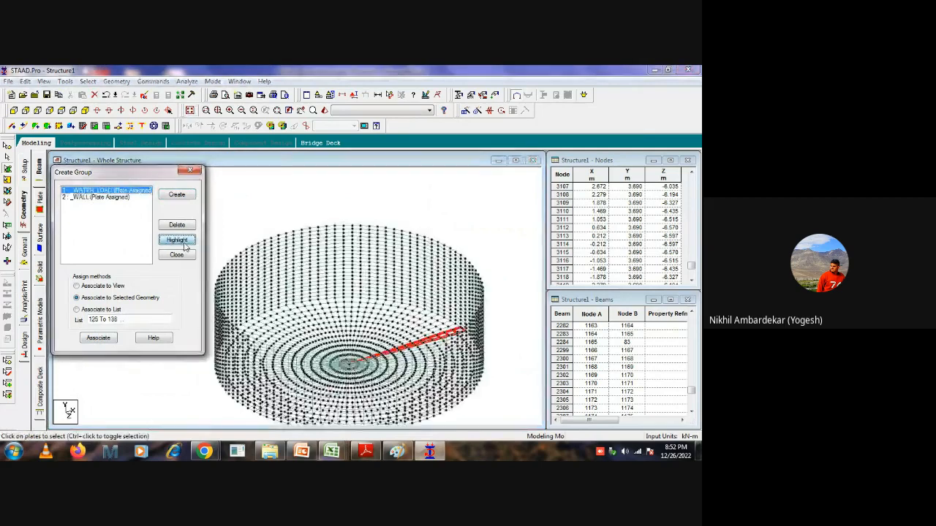
click(324, 185)
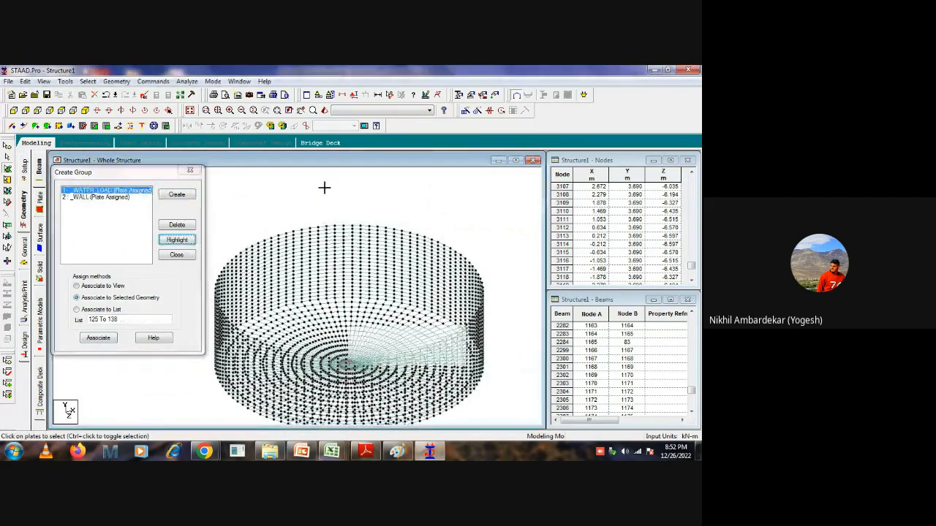
click(104, 197)
click(165, 242)
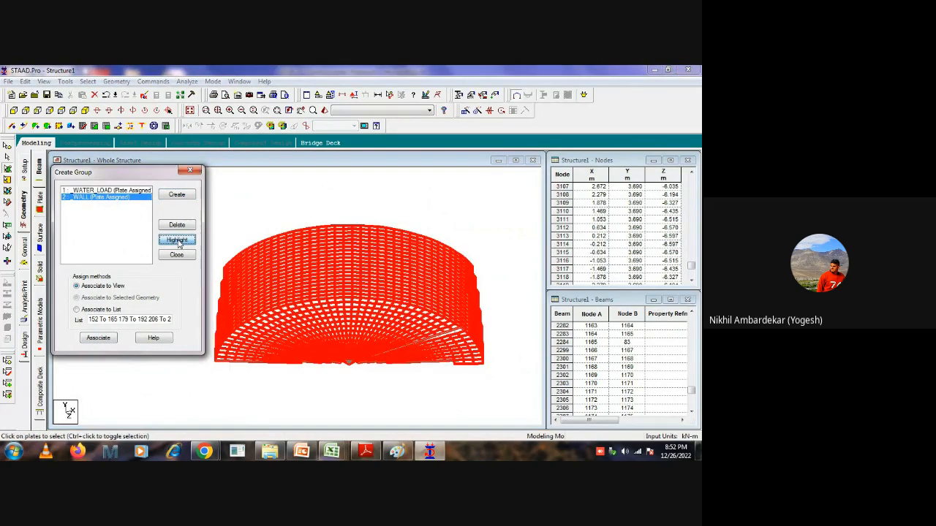
click(321, 209)
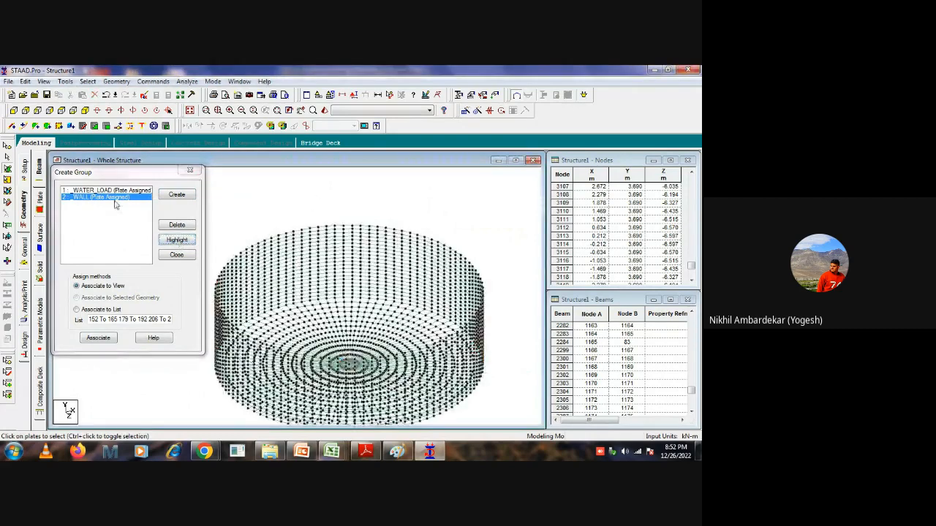
click(178, 241)
click(320, 205)
click(14, 112)
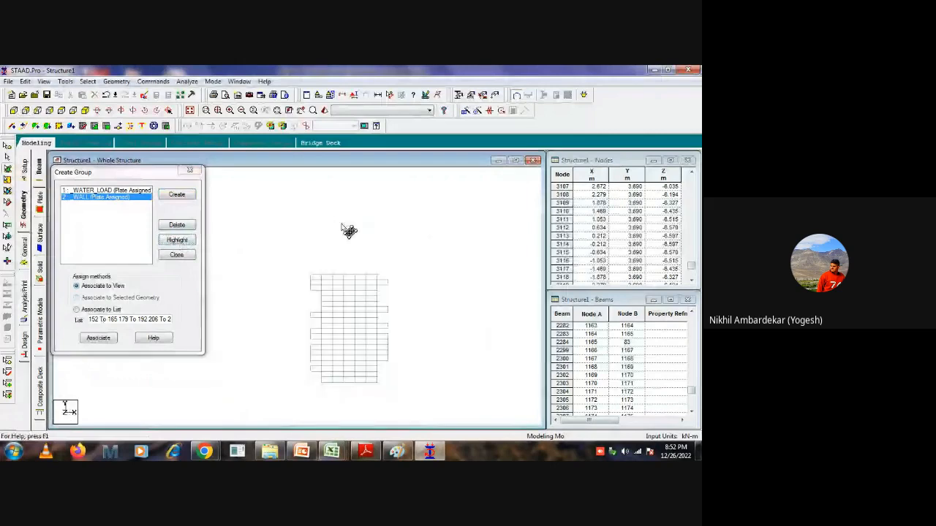
Select all the base plates along the tank's bottom edge in elevation and associate them with the WATER_LOAD group as selected geometry.
drag(505, 267, 501, 371)
click(256, 399)
click(411, 226)
scroll(201, 389, up, 3)
drag(169, 171, 200, 114)
middle_drag(318, 413, 267, 414)
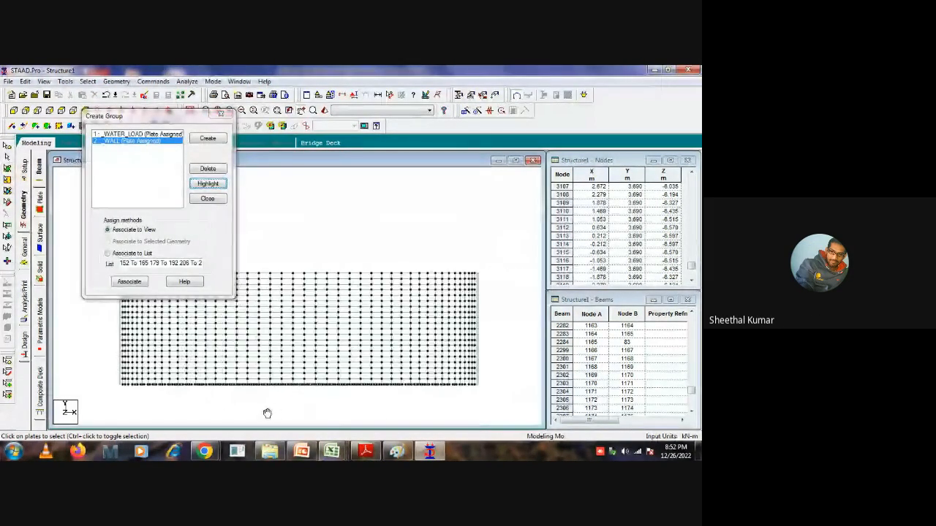
drag(106, 396, 502, 387)
click(251, 417)
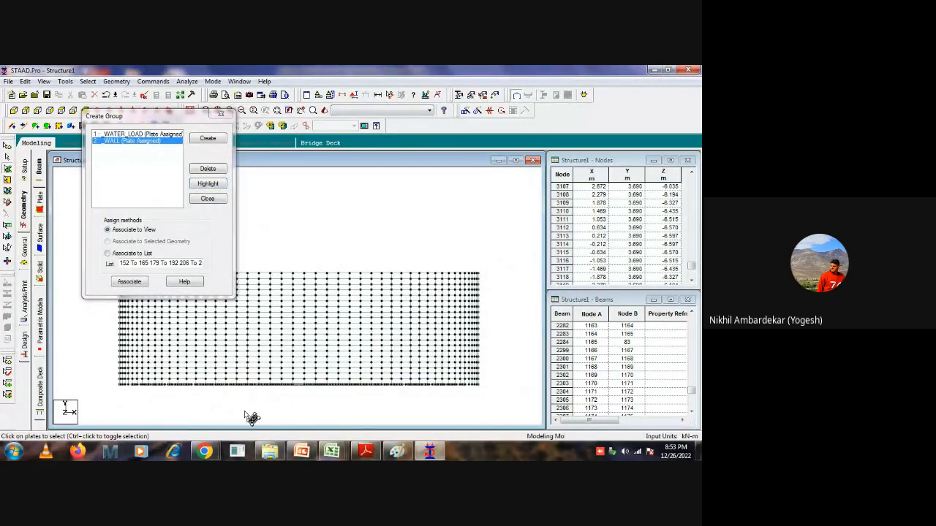
drag(105, 400, 510, 382)
click(510, 383)
drag(108, 399, 502, 383)
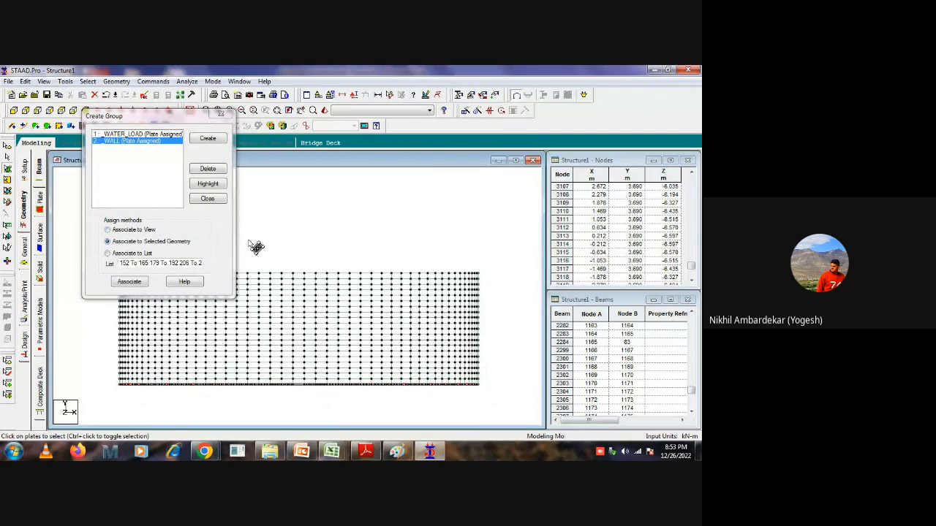
click(139, 135)
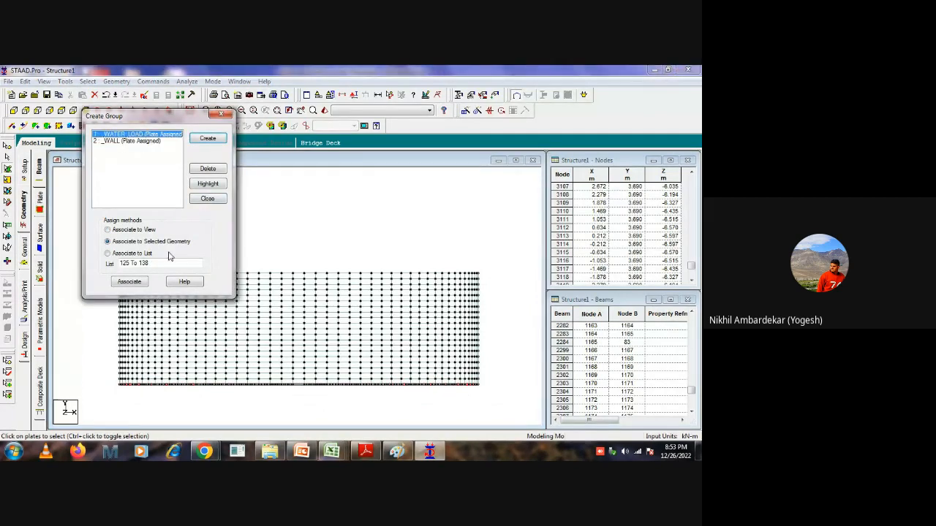
click(129, 281)
click(278, 253)
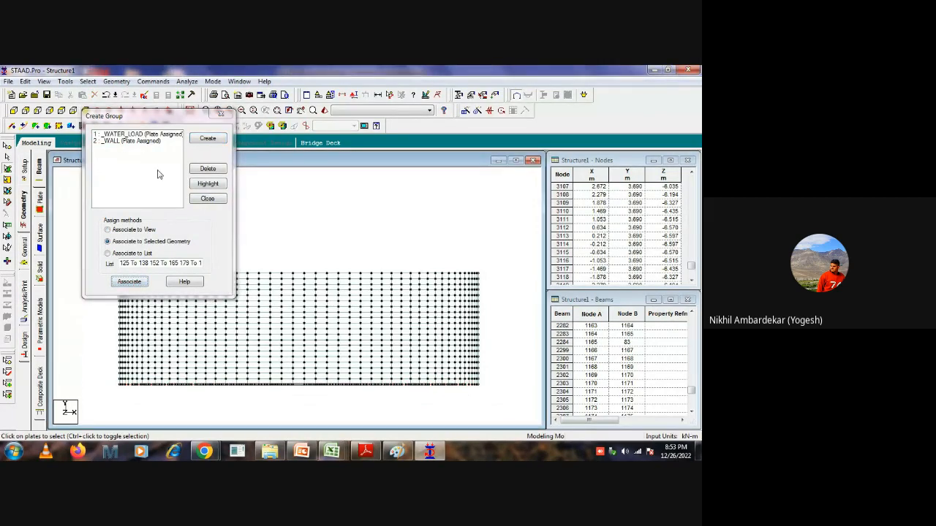
Show the tank in isometric view and highlight the WATER_LOAD group to check which plates it contains.
drag(144, 116, 466, 149)
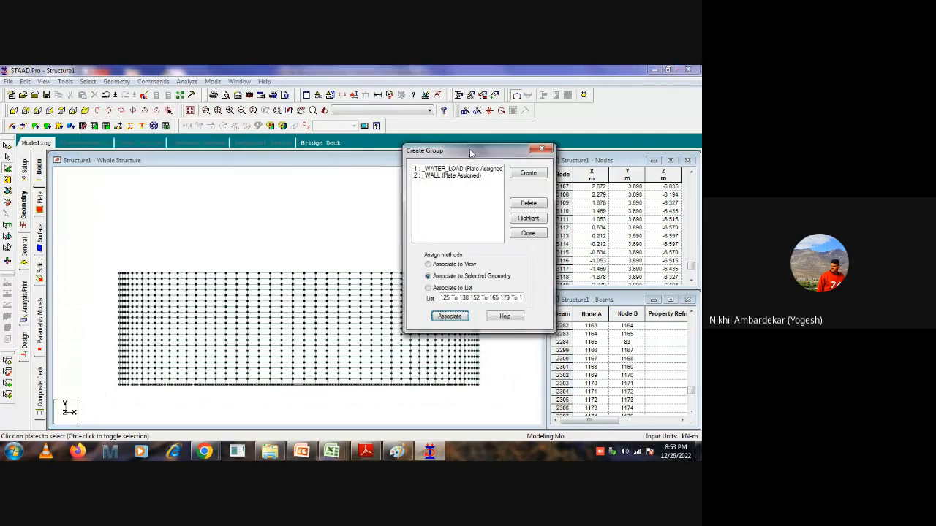
click(85, 110)
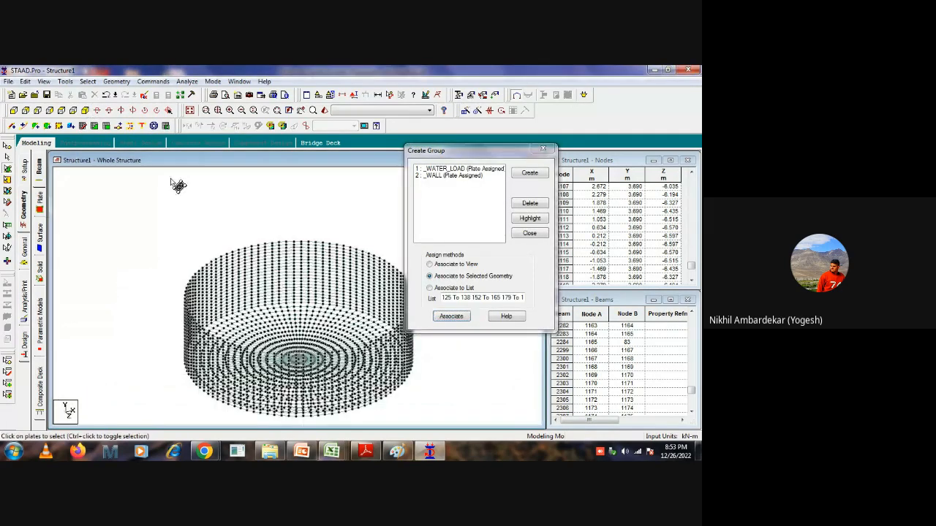
click(461, 169)
click(530, 218)
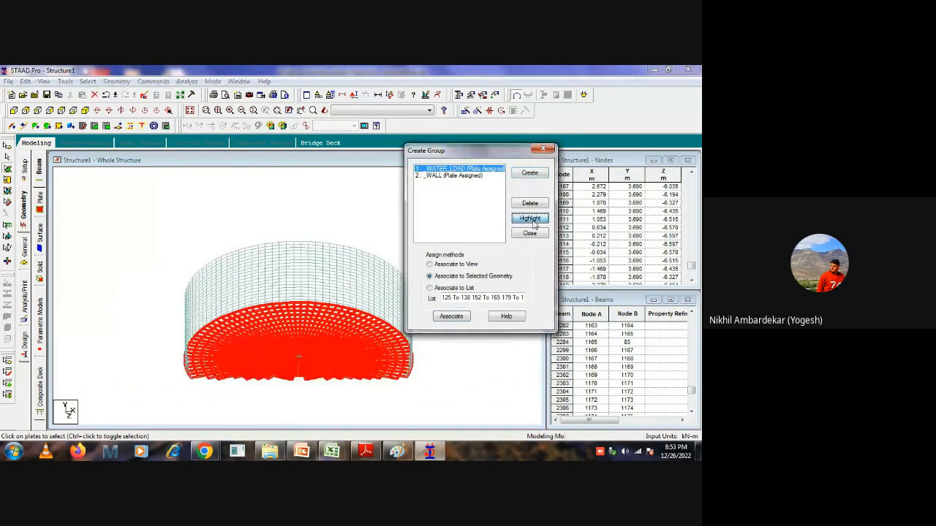
click(170, 193)
click(453, 169)
click(530, 219)
click(227, 207)
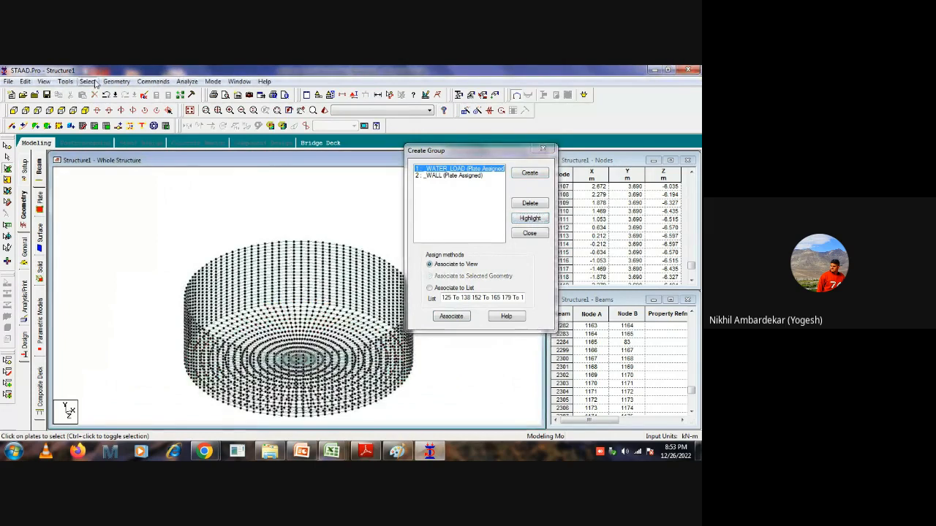
Isolate the wall plates in a new view by highlighting the WATER_LOAD group and inverting the plate selection.
click(442, 175)
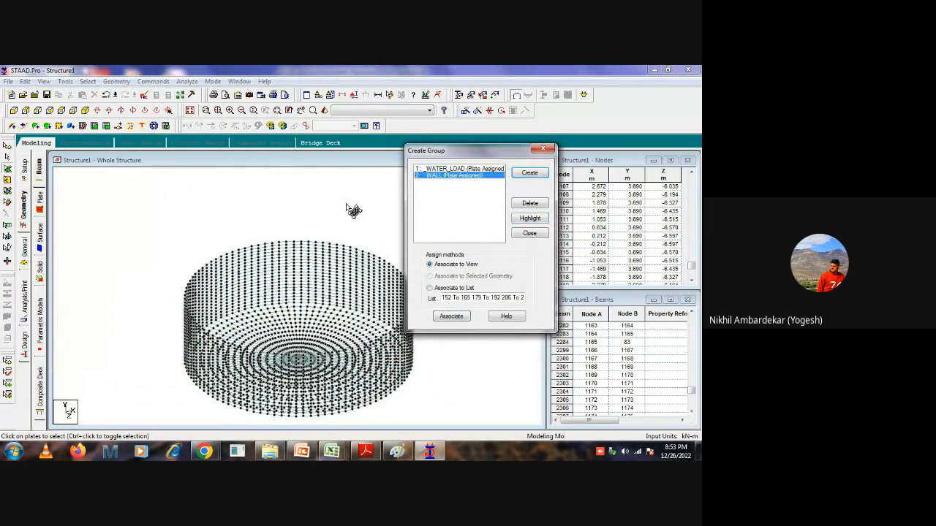
click(453, 168)
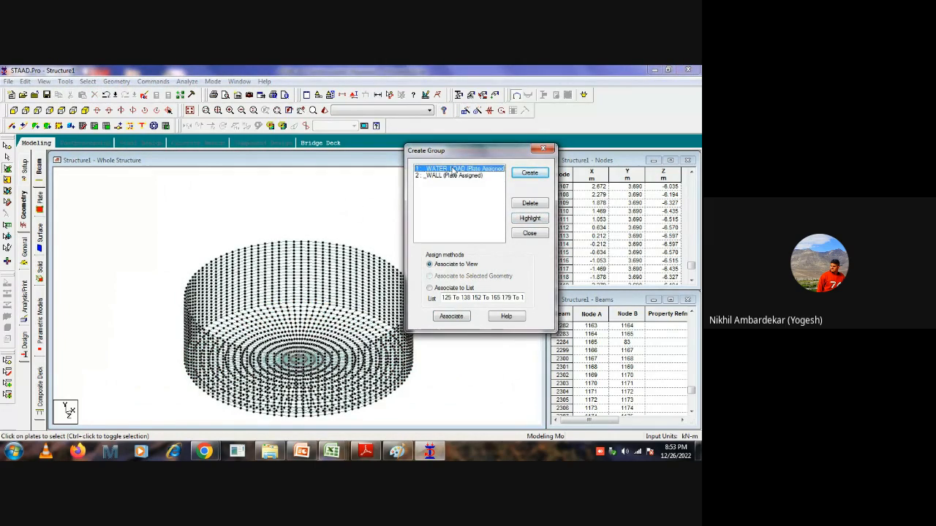
click(530, 220)
click(87, 81)
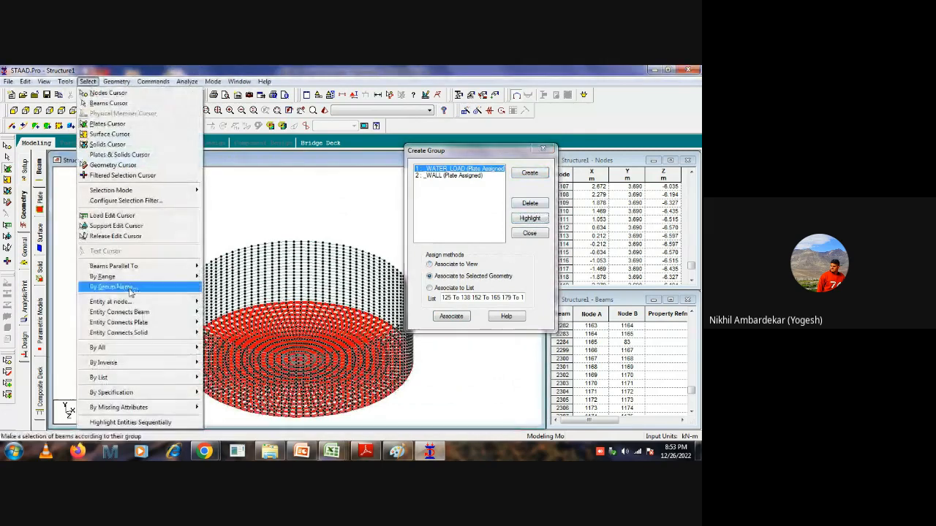
mouse_move(109, 362)
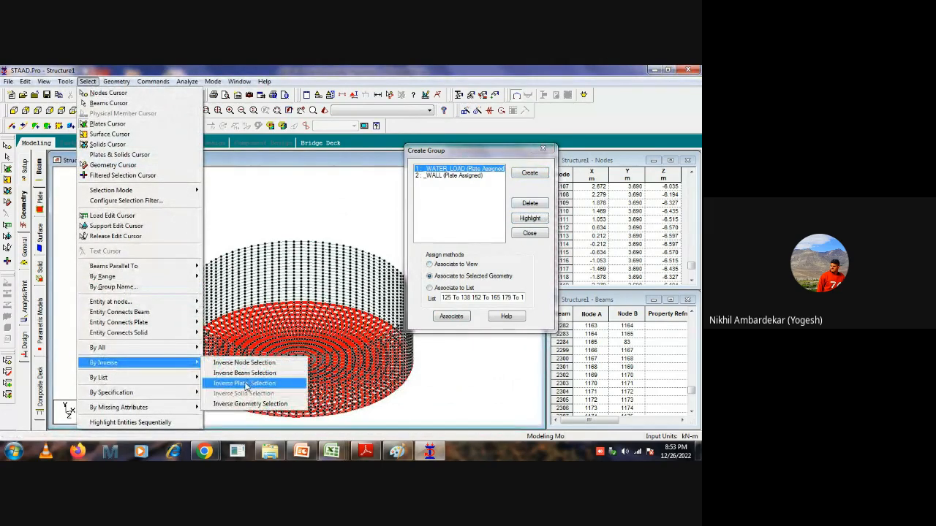
click(244, 383)
right_click(218, 185)
click(251, 285)
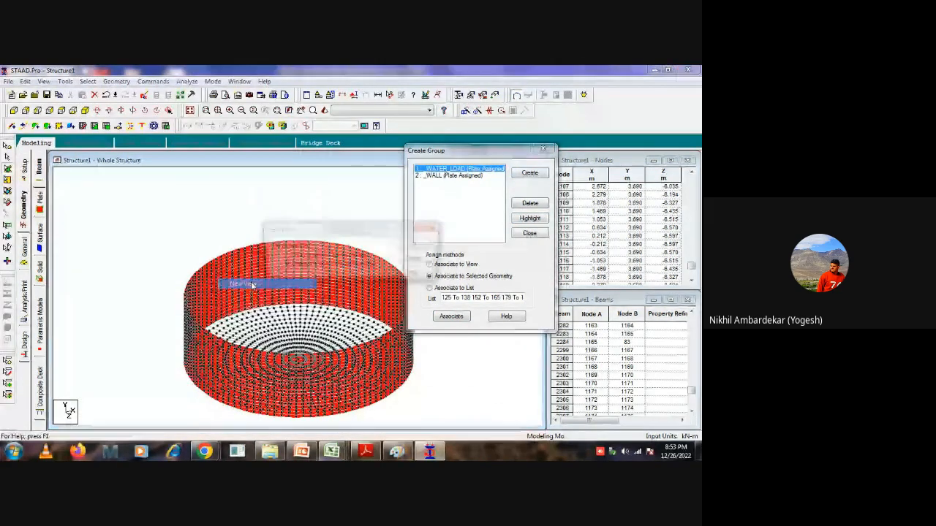
click(417, 247)
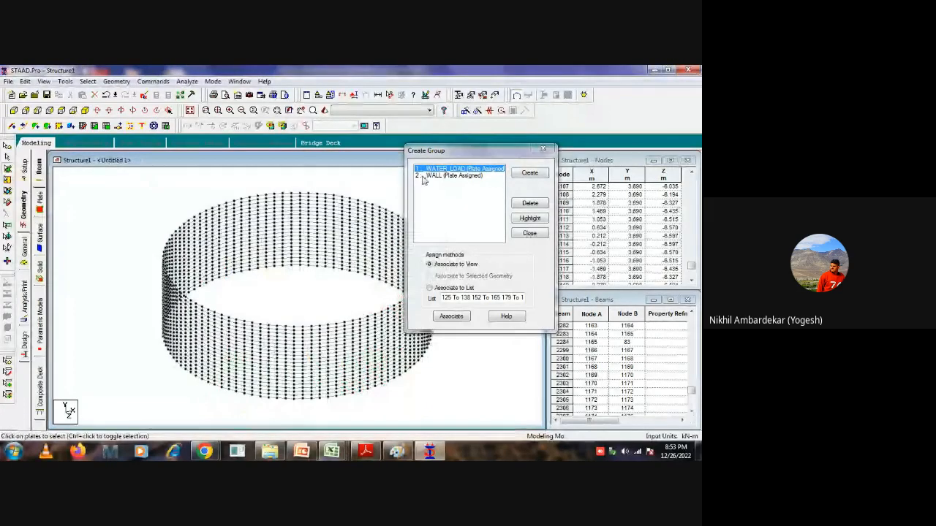
Select all the isolated wall plates and associate them with the WALL group as selected geometry.
click(450, 175)
scroll(198, 208, down, 3)
middle_drag(212, 235, 177, 253)
drag(387, 220, 131, 418)
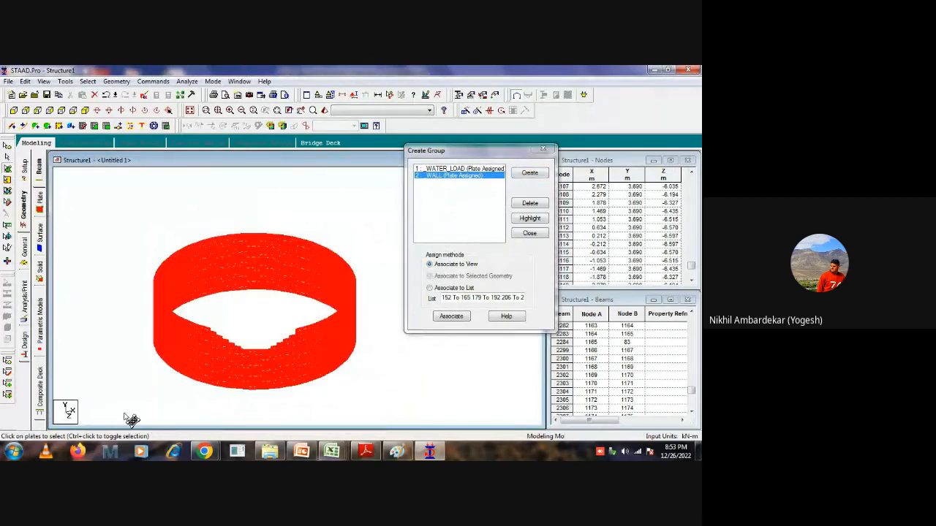
click(449, 316)
click(335, 199)
Highlight the WALL and WATER_LOAD groups in turn, restoring the whole structure to check their plates, and close the group dialog.
click(432, 176)
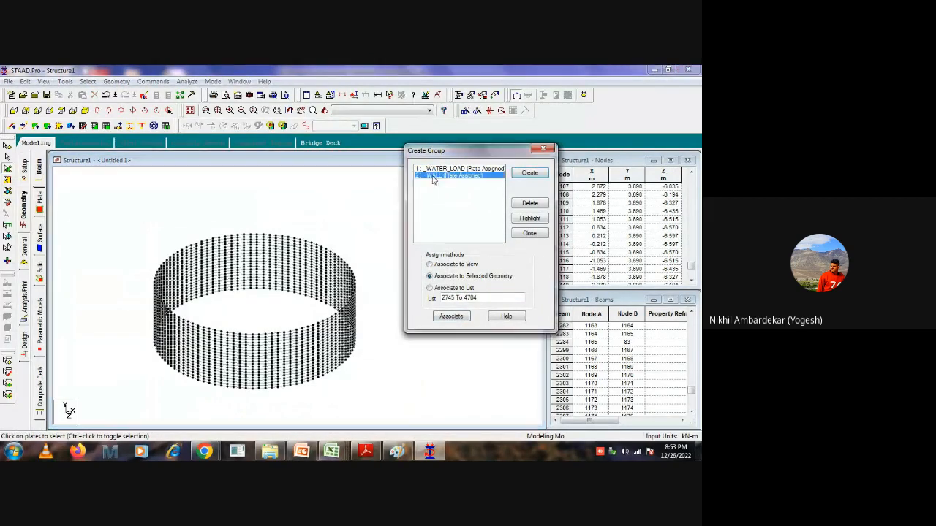
click(534, 220)
click(265, 168)
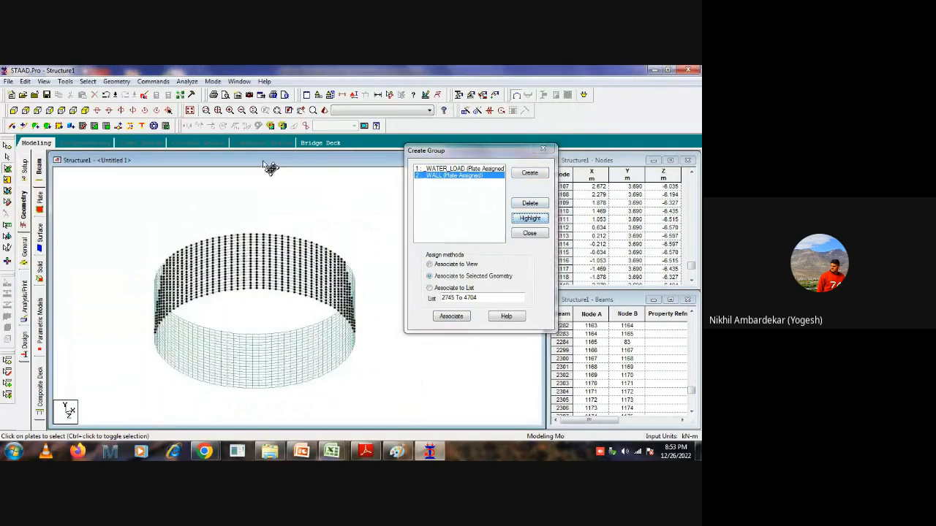
click(189, 111)
click(460, 169)
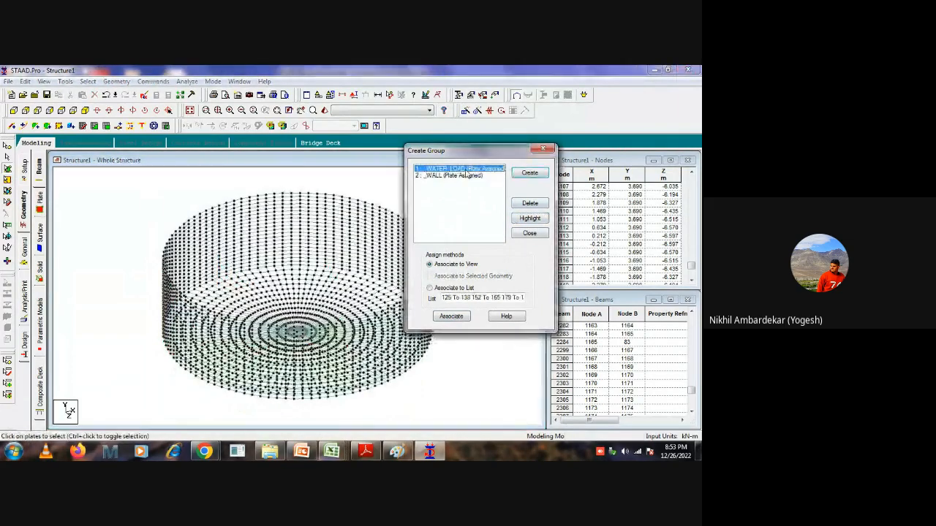
click(529, 218)
click(366, 180)
click(441, 176)
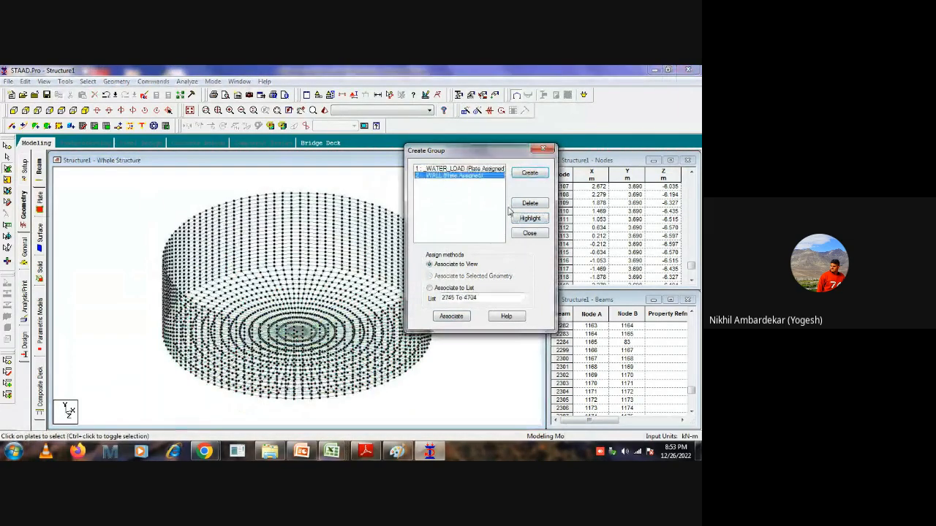
click(529, 219)
click(190, 171)
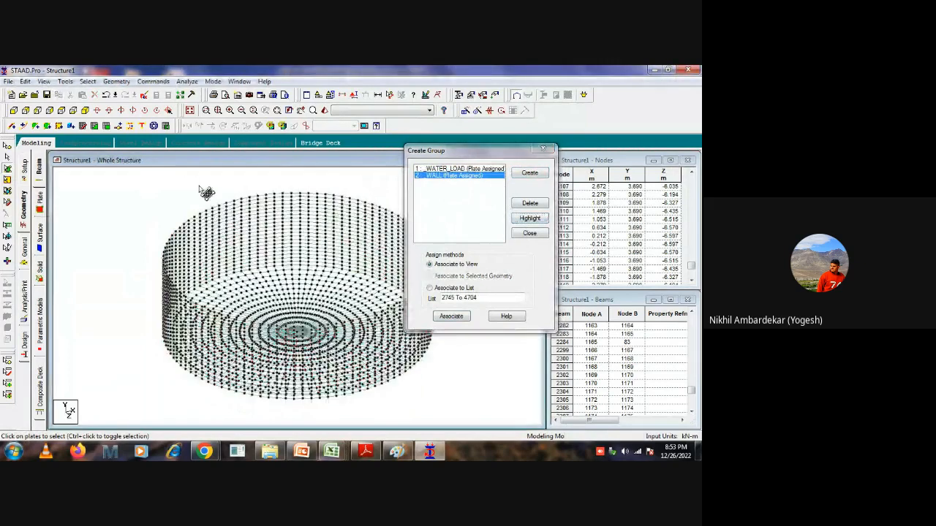
click(541, 149)
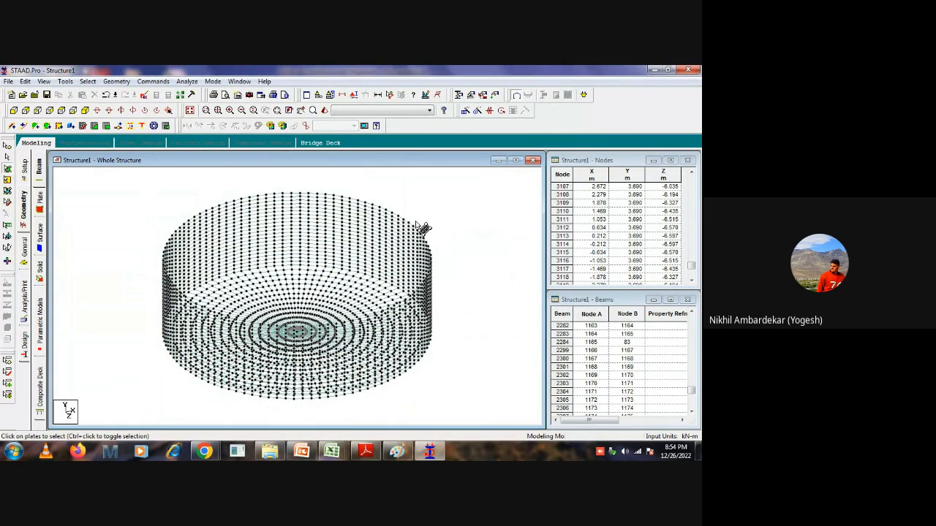
Switch to the clarifier drawing in Adobe Reader and examine the tank section and wall details on page 3.
click(366, 451)
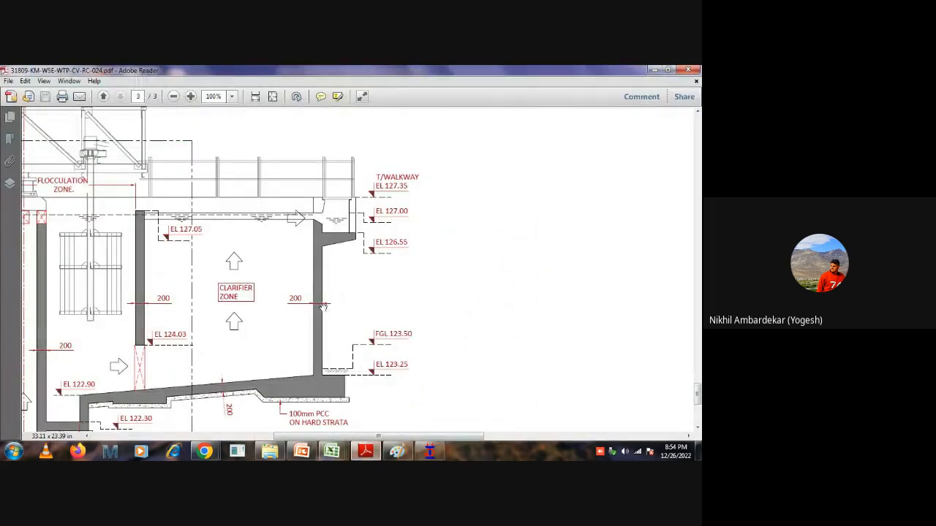
scroll(429, 256, down, 1)
ctrl+scroll(496, 296, down, 5)
ctrl+scroll(309, 337, up, 3)
drag(309, 337, 314, 287)
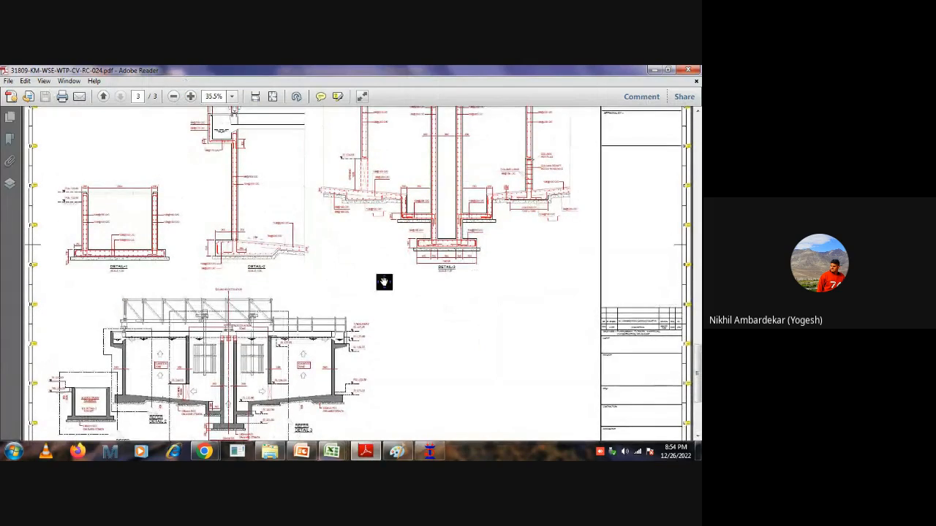
scroll(383, 283, down, 3)
scroll(375, 290, up, 5)
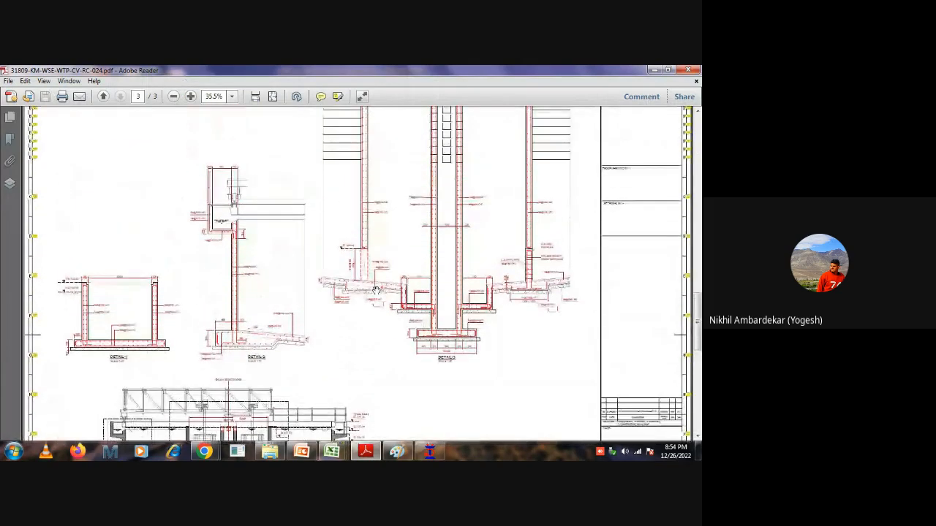
ctrl+scroll(479, 267, down, 5)
scroll(402, 281, up, 5)
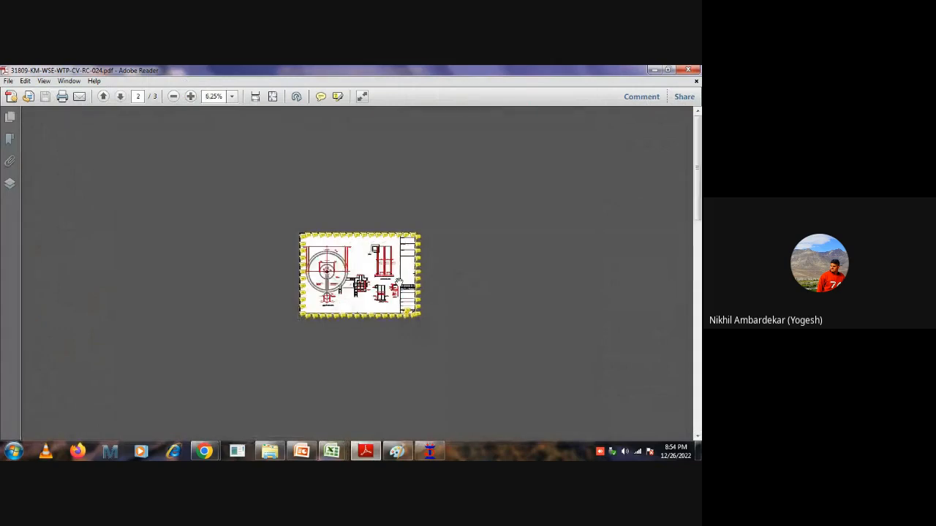
Examine the foundation-level plan and the base slab reinforcement arrangement on page 1 of the drawing.
ctrl+scroll(297, 267, up, 6)
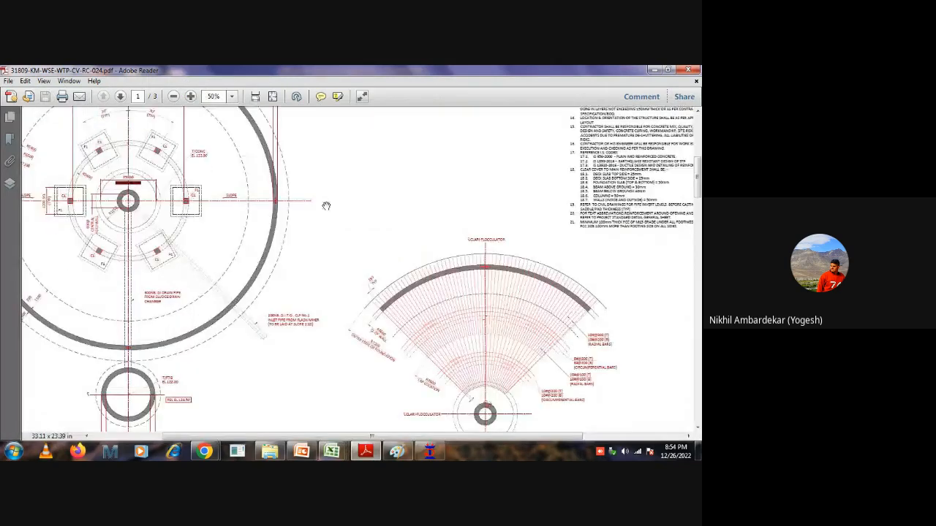
drag(423, 415, 263, 235)
mouse_move(53, 185)
mouse_down()
mouse_move(300, 300)
mouse_move(420, 412)
mouse_move(426, 429)
mouse_up()
drag(173, 123, 169, 217)
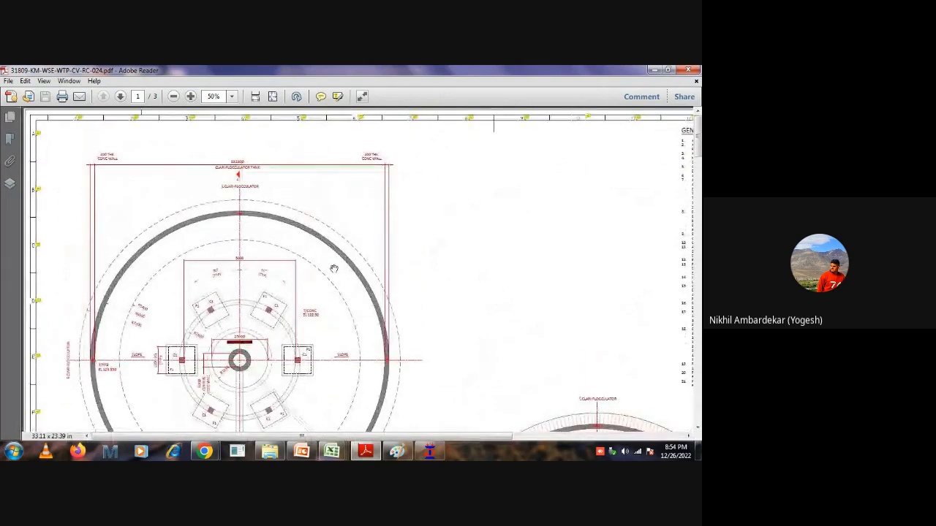
drag(451, 348, 431, 136)
mouse_move(377, 423)
mouse_down()
mouse_move(343, 334)
mouse_move(258, 267)
mouse_up()
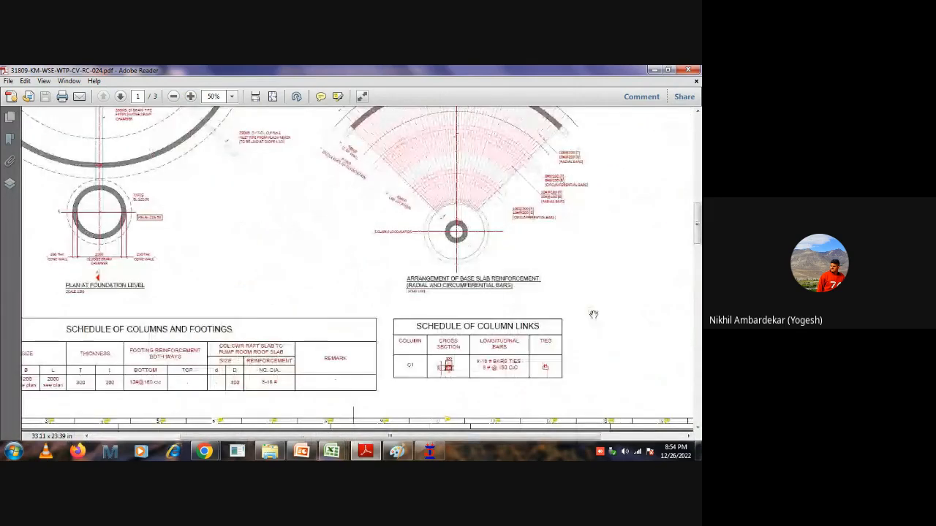
drag(593, 315, 359, 334)
Examine the tank plan on page 2 and the wall-to-base junction in Detail-2 on page 3.
ctrl+scroll(466, 315, down, 2)
ctrl+scroll(467, 315, down, 1)
scroll(331, 302, down, 1)
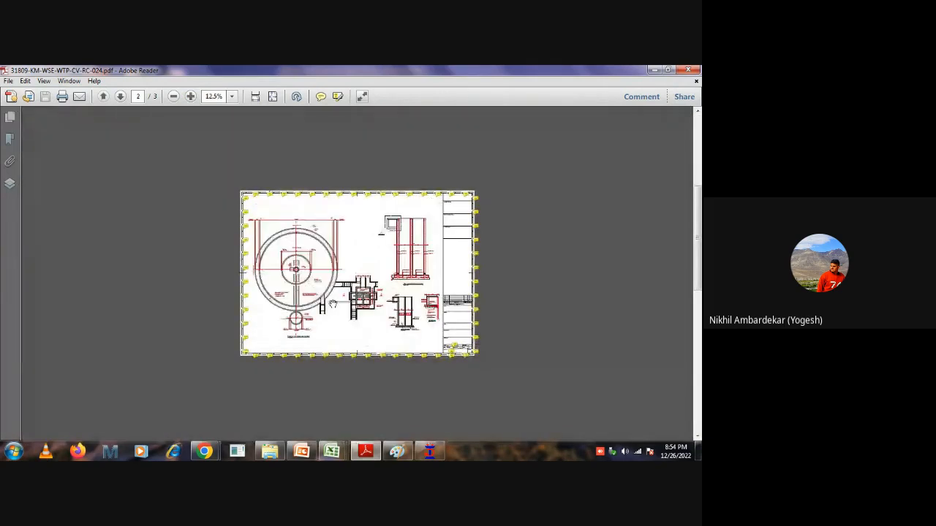
ctrl+scroll(399, 275, up, 3)
ctrl+scroll(419, 290, up, 2)
ctrl+scroll(430, 243, down, 3)
ctrl+scroll(386, 284, down, 3)
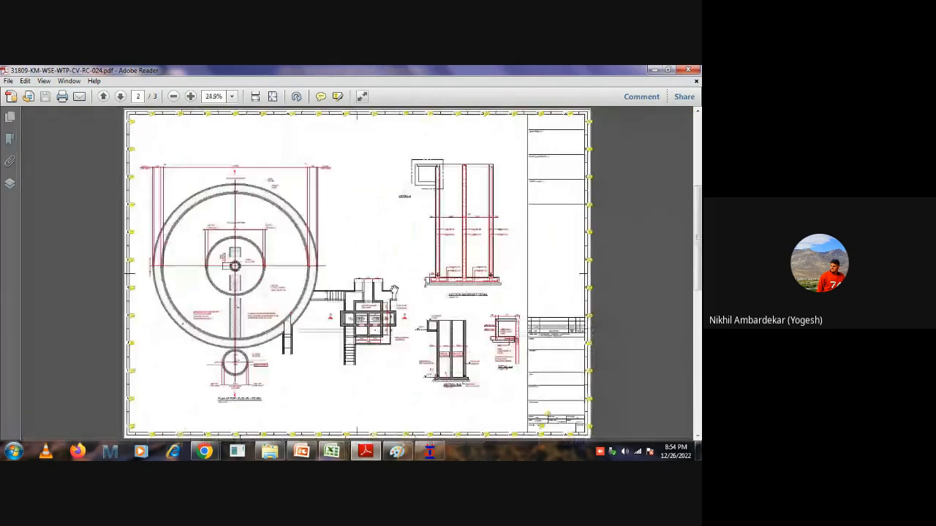
scroll(394, 291, down, 2)
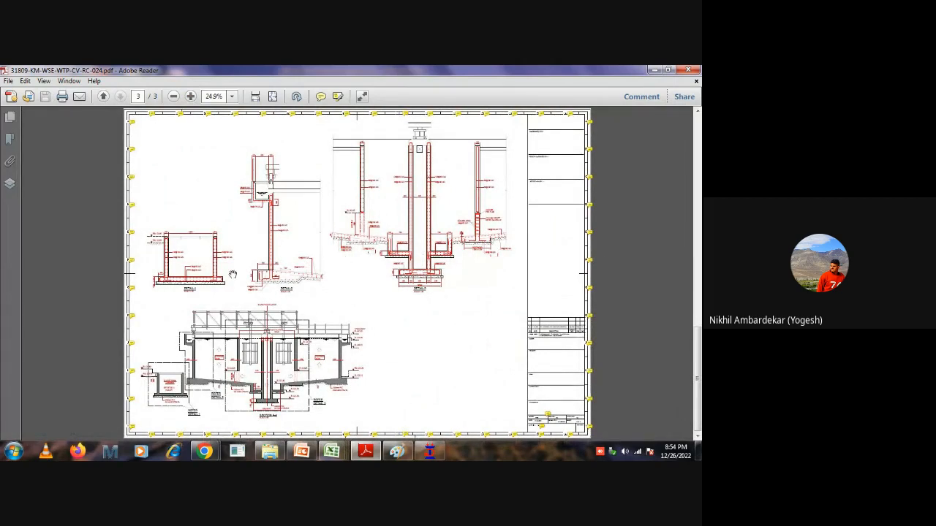
ctrl+scroll(232, 274, up, 6)
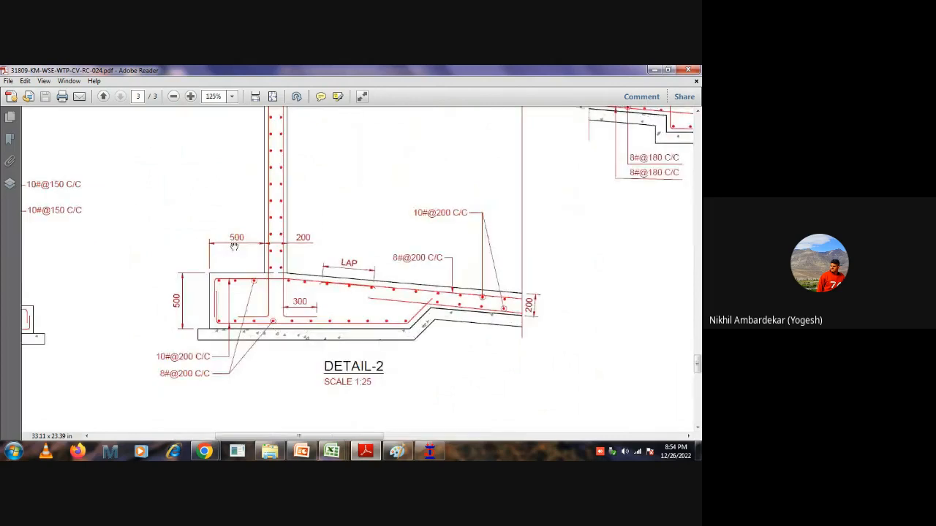
Switch to STAAD.Pro and isolate all the tank's beams in a plan view in the active window.
click(429, 451)
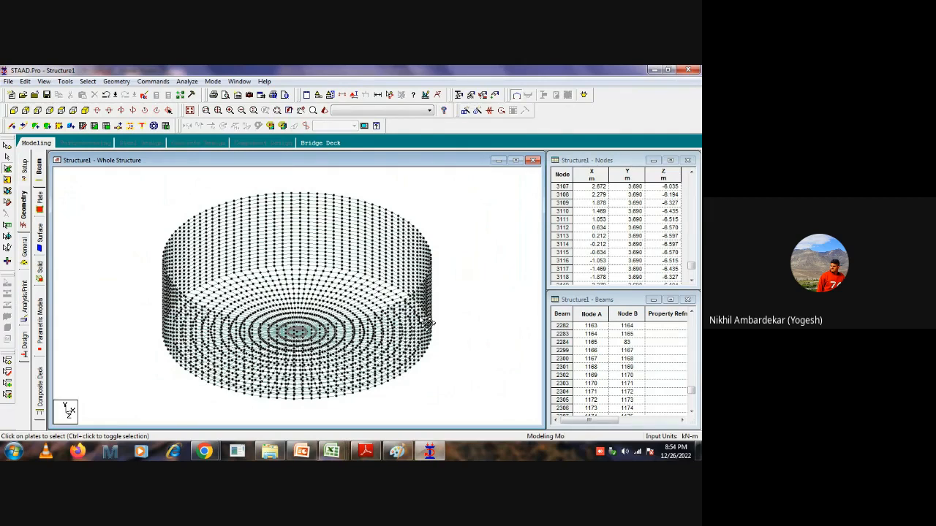
click(13, 110)
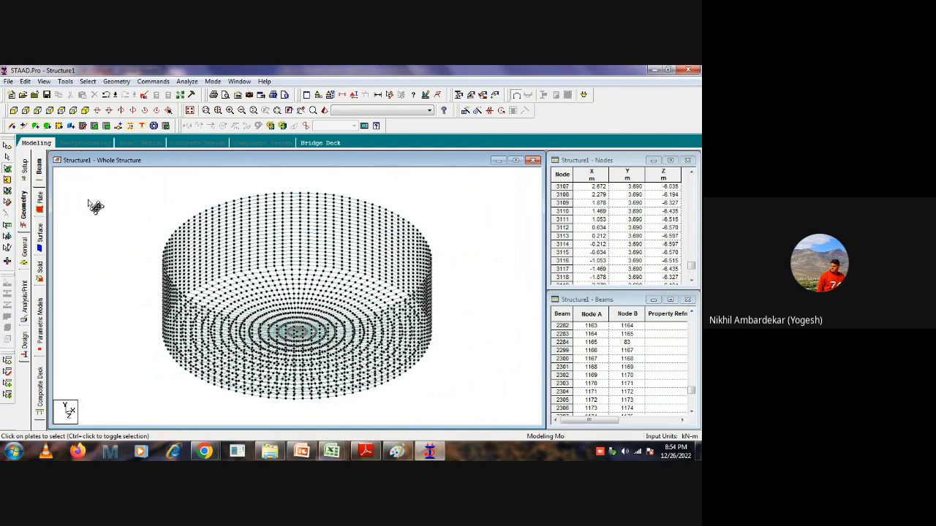
click(61, 110)
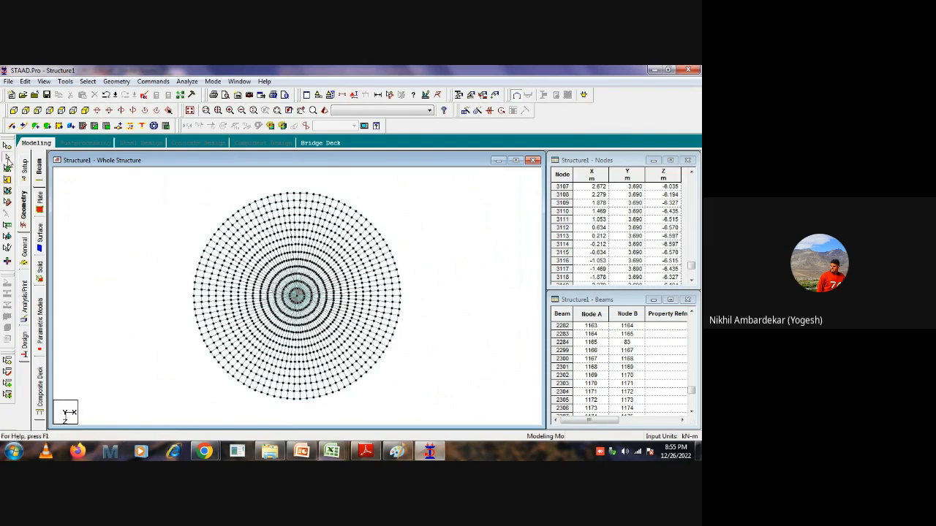
key(ctrl+a)
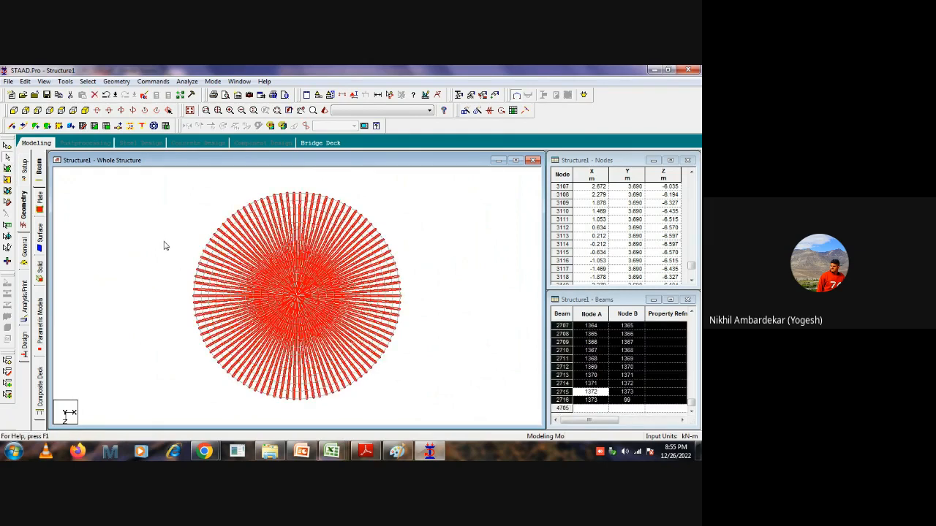
right_click(163, 246)
click(206, 372)
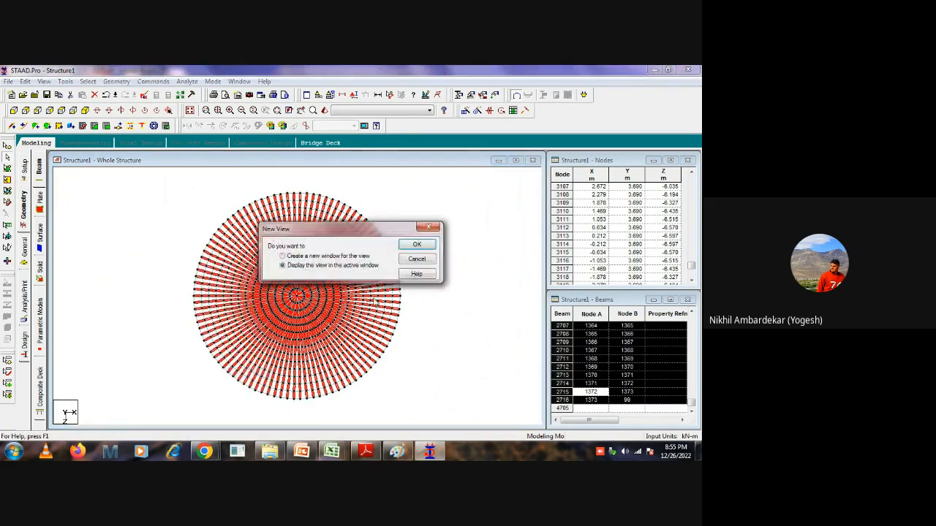
click(414, 244)
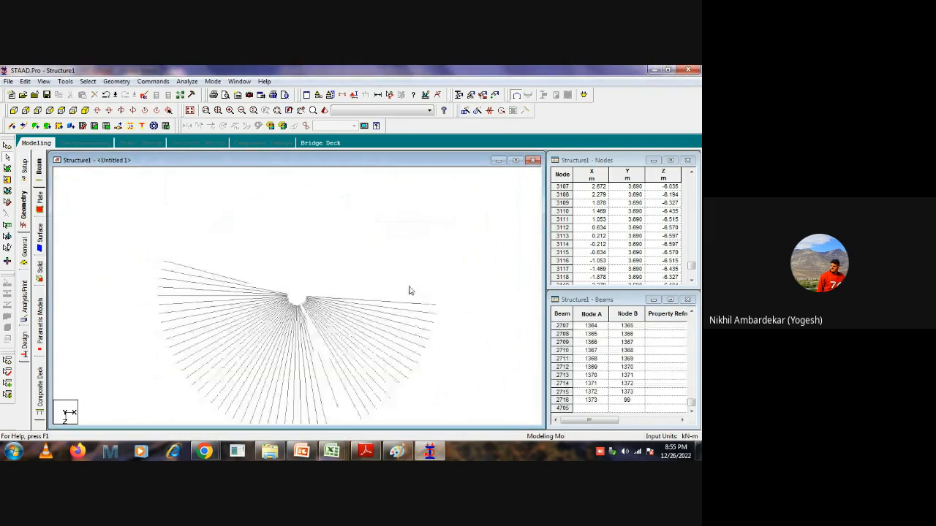
middle_drag(499, 386, 423, 364)
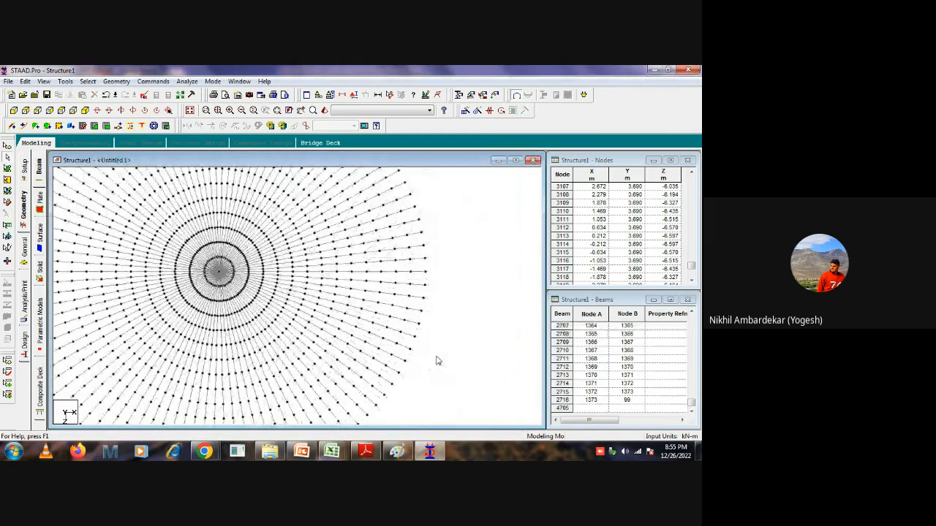
Measure the node-to-node distances along the outermost two segments and the last segment of the horizontal radial line.
click(417, 272)
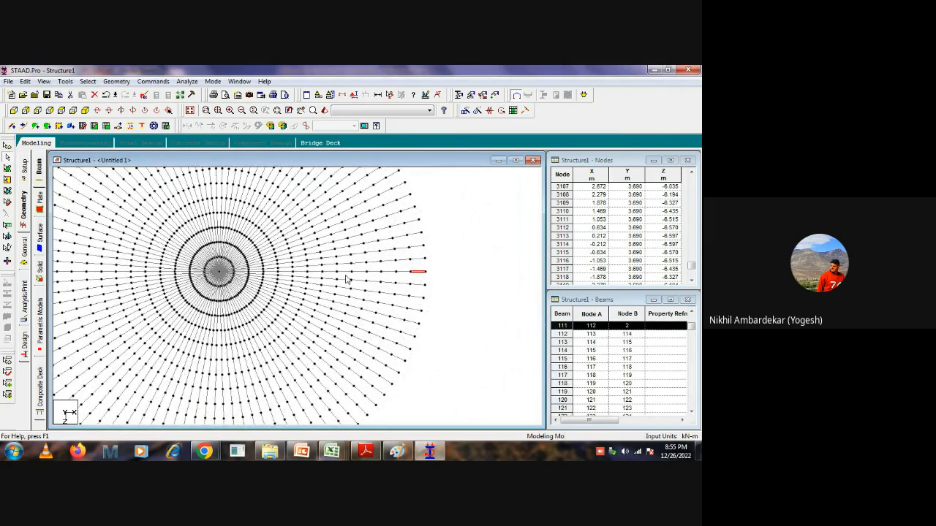
click(461, 274)
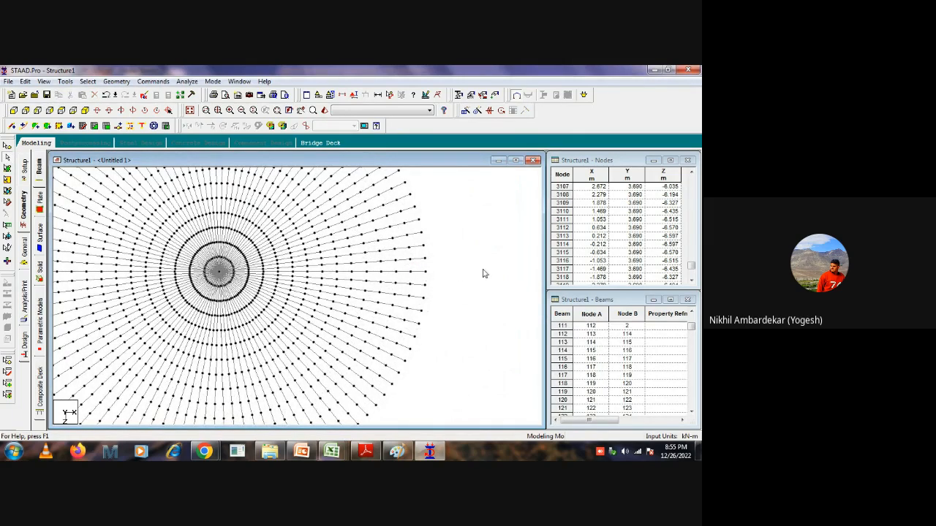
click(389, 95)
click(396, 273)
click(426, 271)
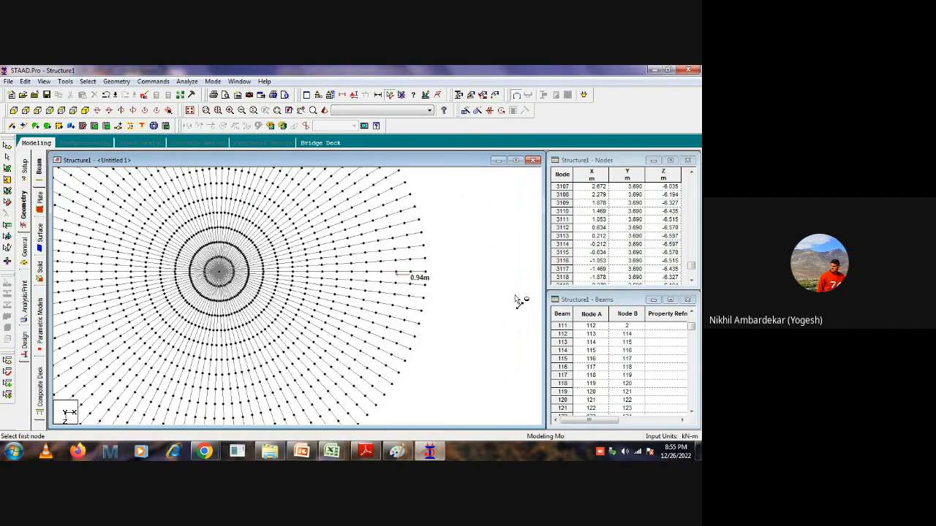
click(426, 272)
click(410, 273)
click(402, 96)
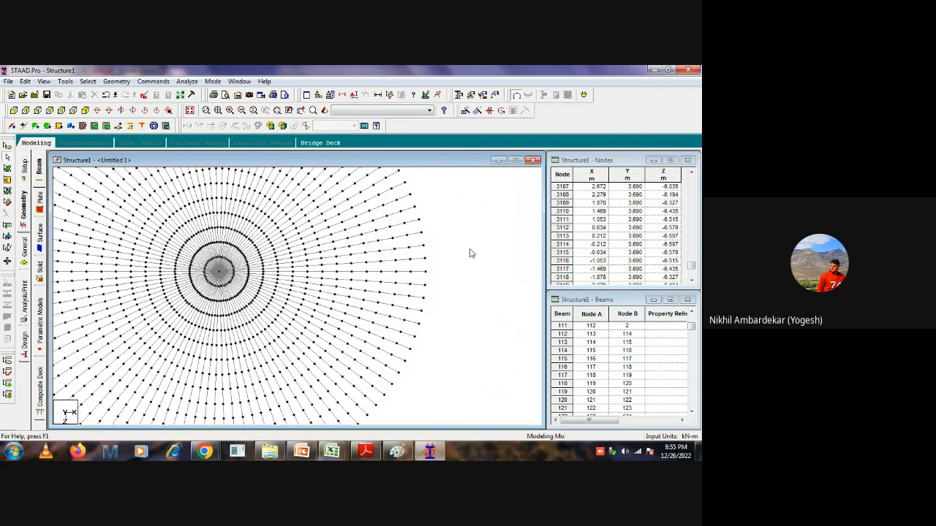
click(403, 275)
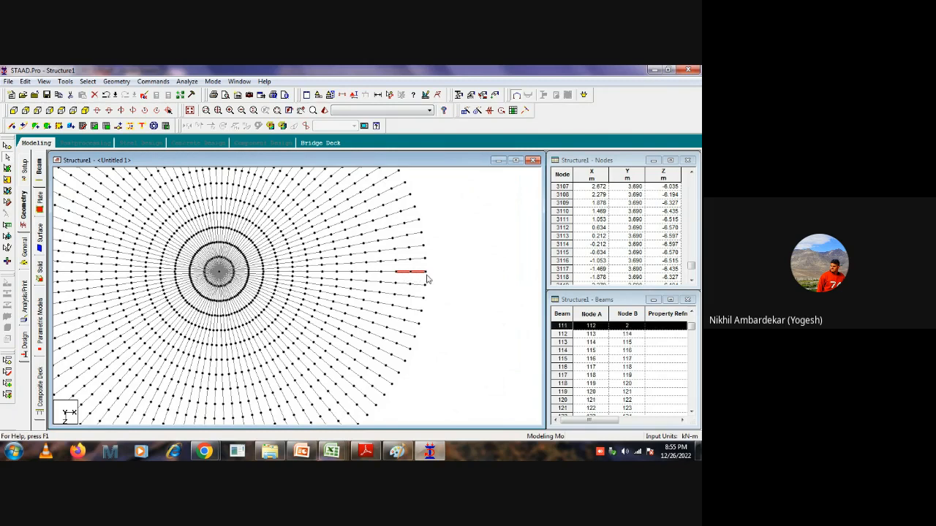
ctrl+click(401, 261)
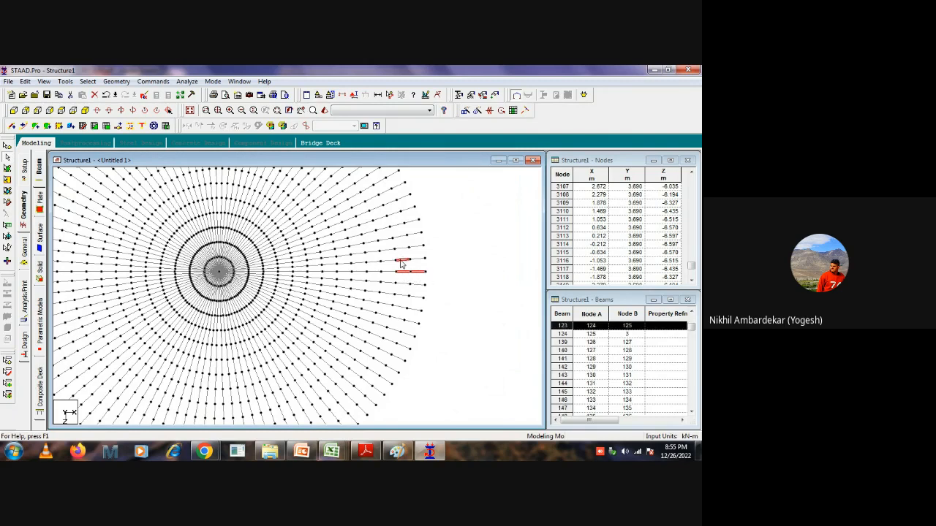
click(466, 259)
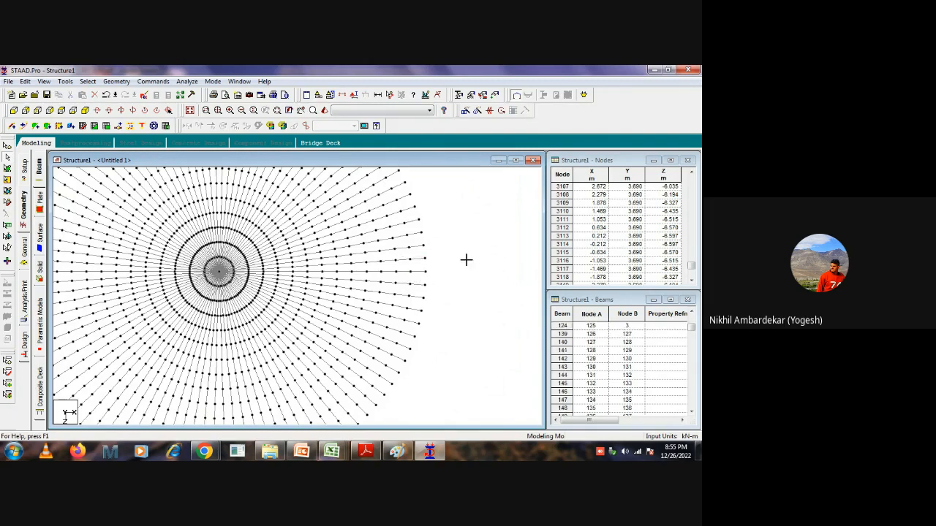
Copy the outer two segments of the horizontal radial line and paste them outward from its rim node using a reference point.
click(411, 273)
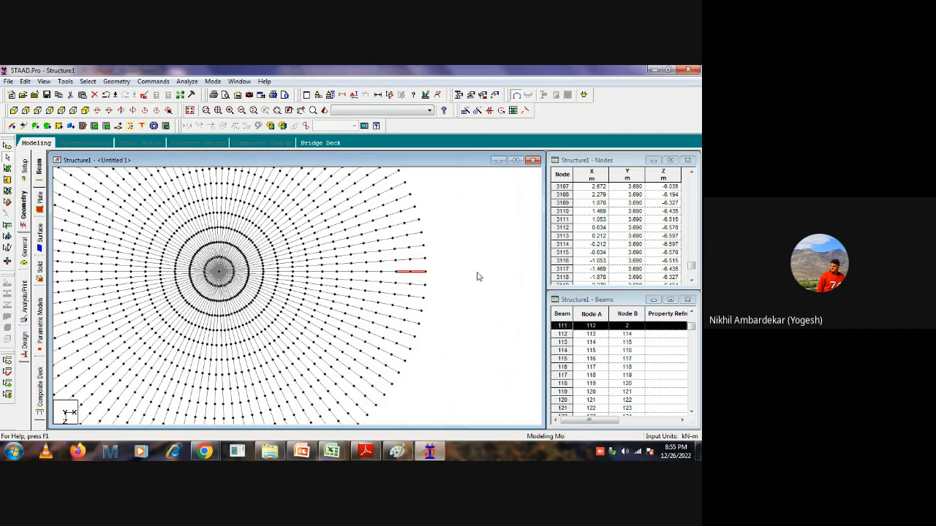
key(ctrl+v)
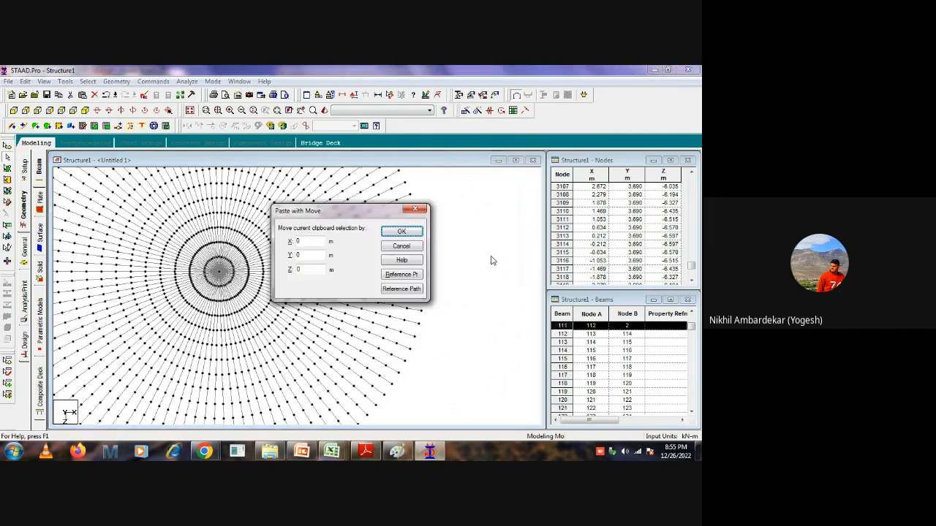
click(401, 275)
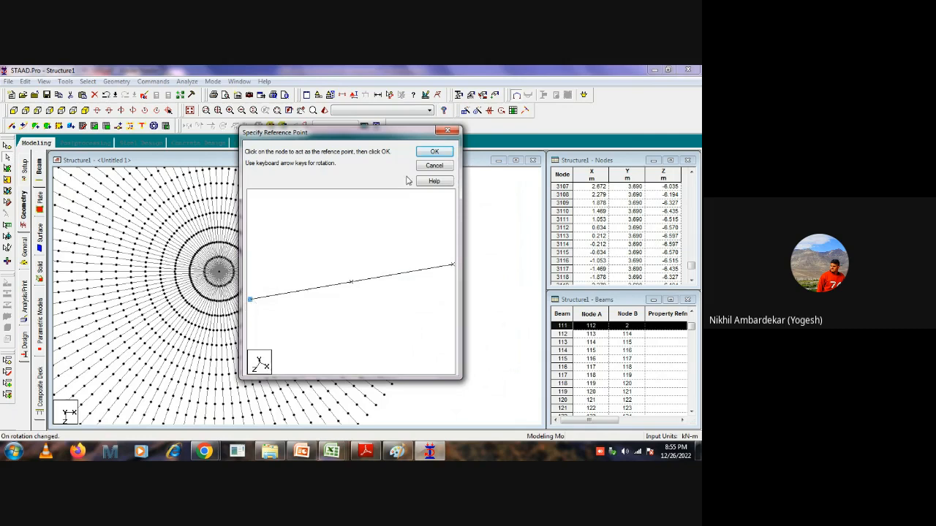
click(434, 152)
click(426, 275)
click(406, 232)
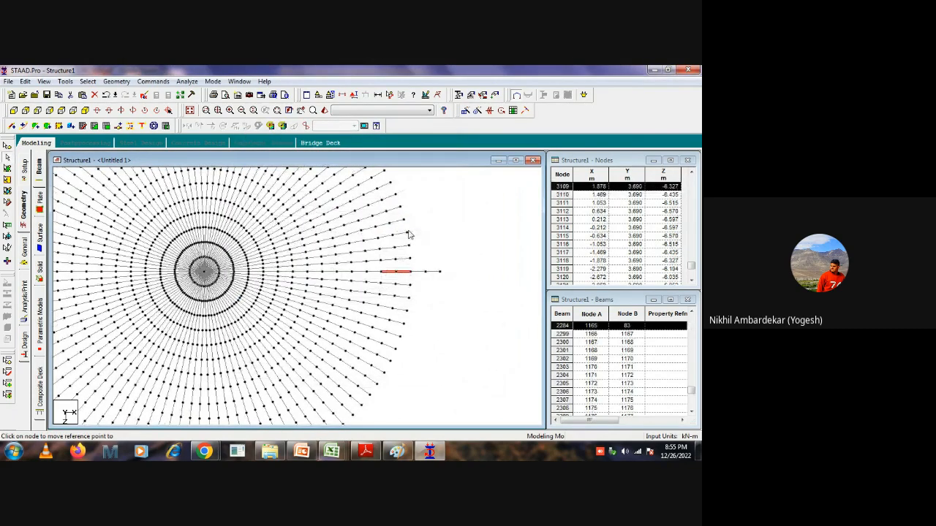
Copy the outer two segments of the adjacent radial line above and paste them outward from that line's rim node.
click(395, 260)
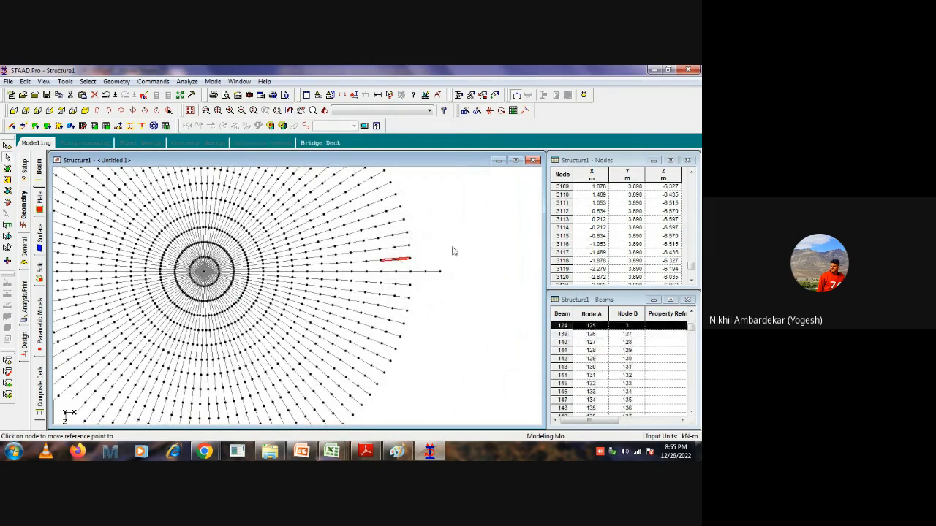
key(ctrl+v)
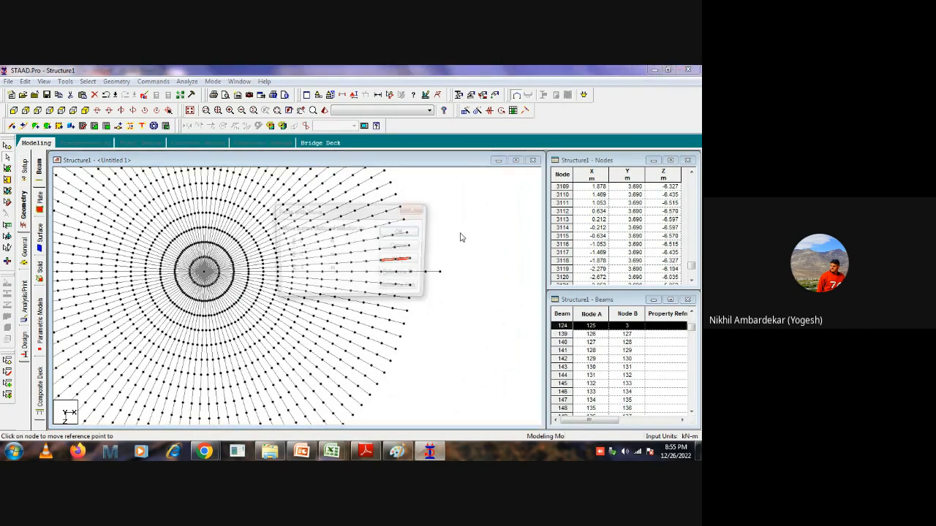
click(401, 275)
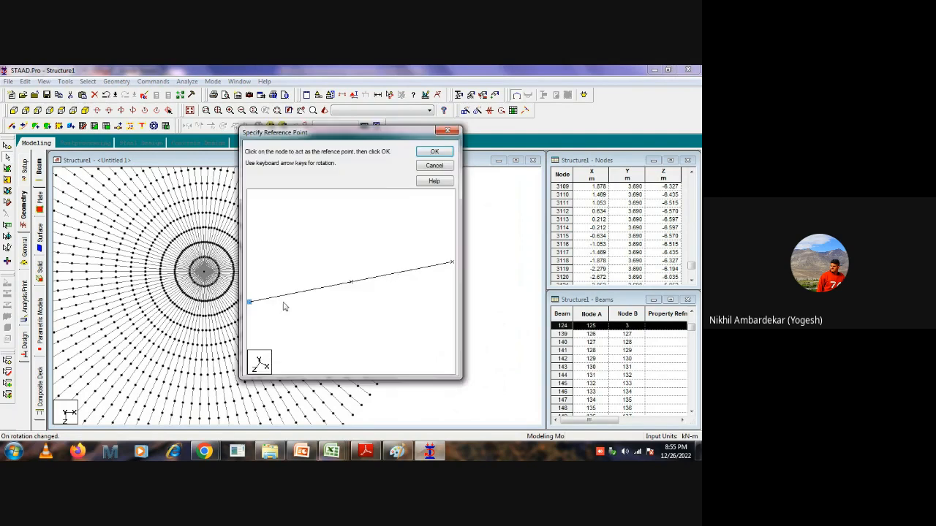
click(435, 152)
click(412, 258)
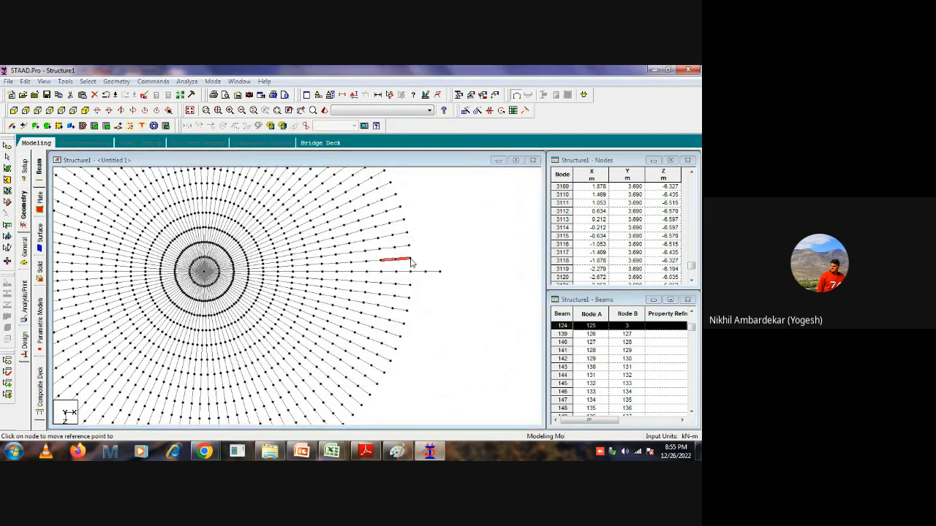
click(402, 231)
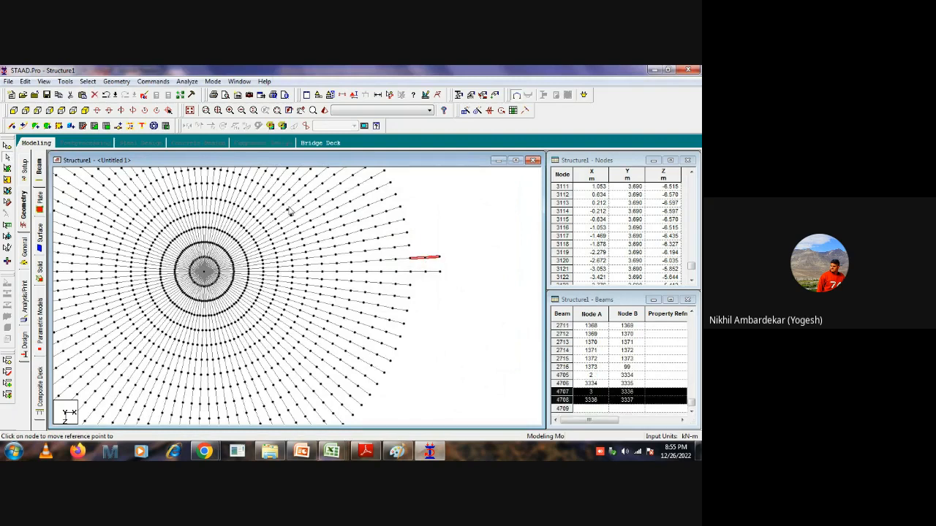
Merge the two pasted segments beyond the rim on the upper radial line into one beam.
click(115, 83)
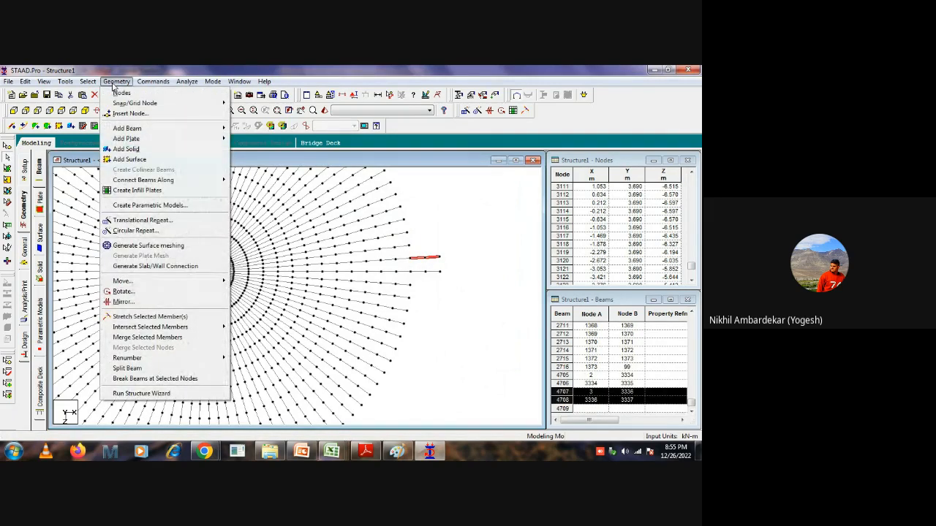
click(115, 82)
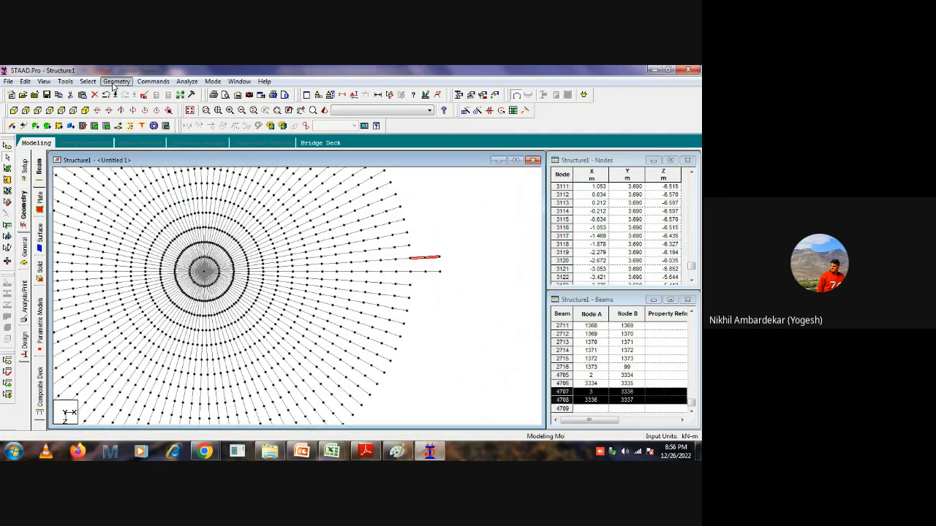
click(116, 82)
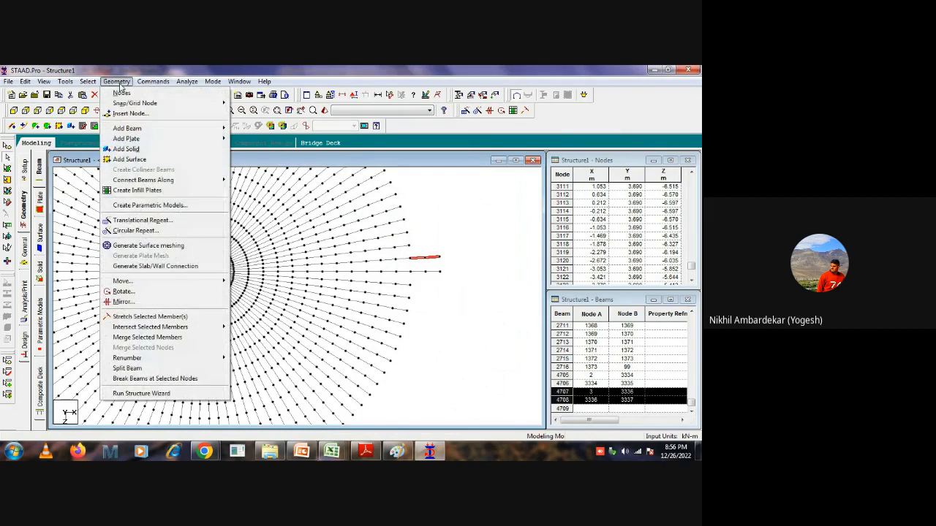
click(133, 338)
click(389, 208)
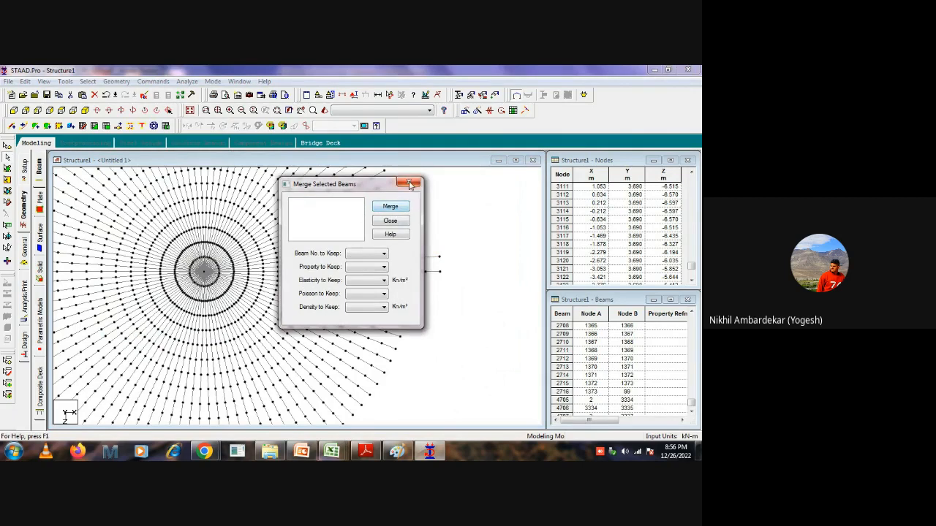
click(409, 182)
Merge the two pasted segments extending the horizontal radial line into a single beam, keeping beam number 4705.
click(432, 272)
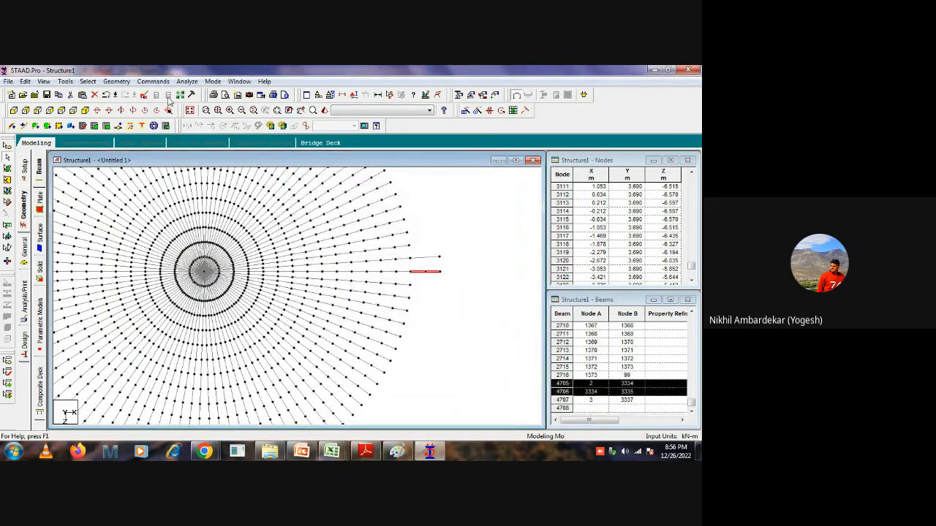
click(116, 81)
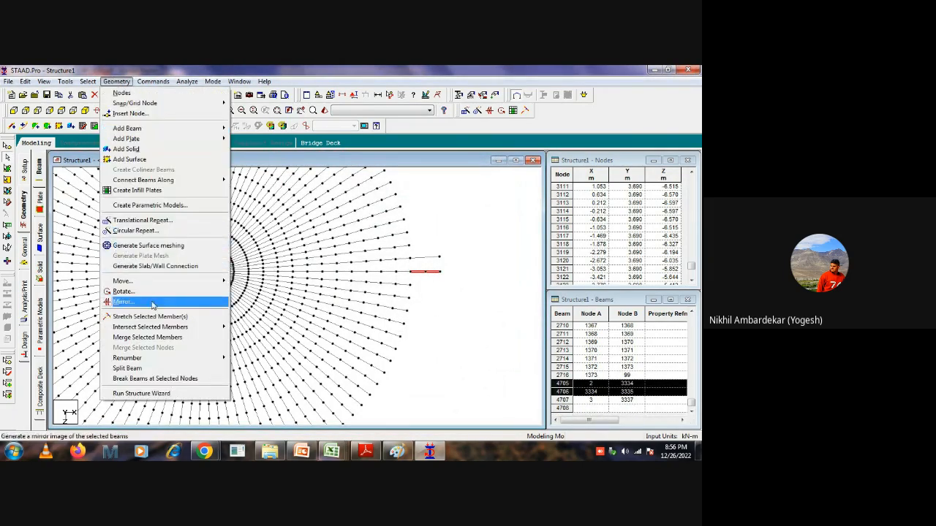
click(139, 337)
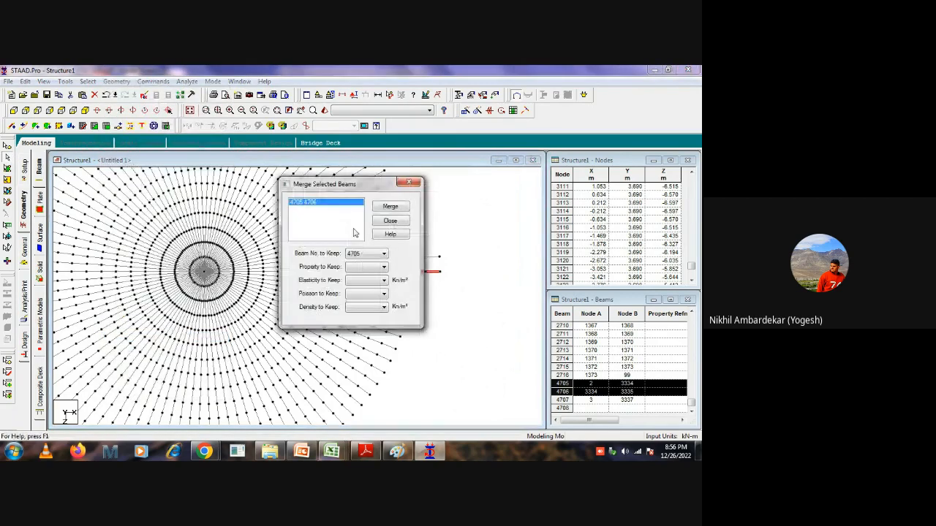
click(391, 206)
click(391, 220)
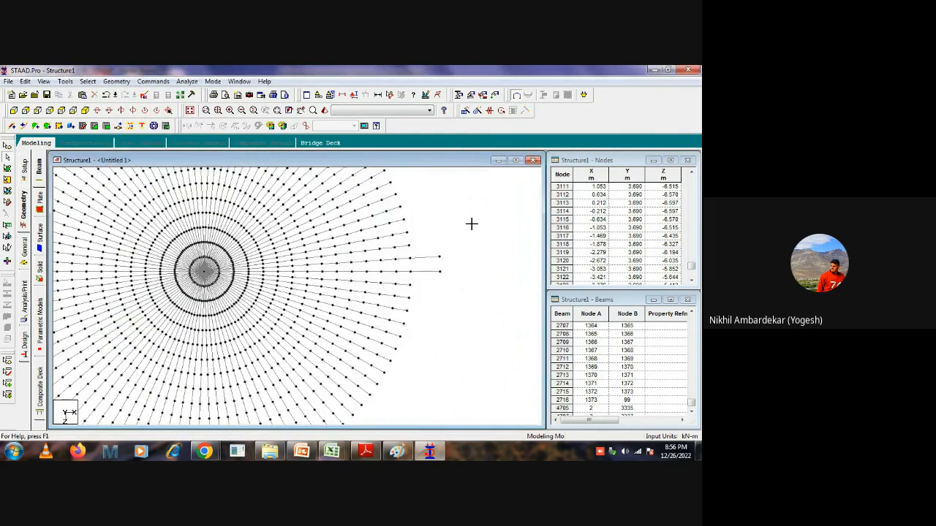
Insert a node 0.6 m from the rim on each of the two beams extending beyond it.
click(424, 259)
ctrl+click(424, 273)
click(455, 246)
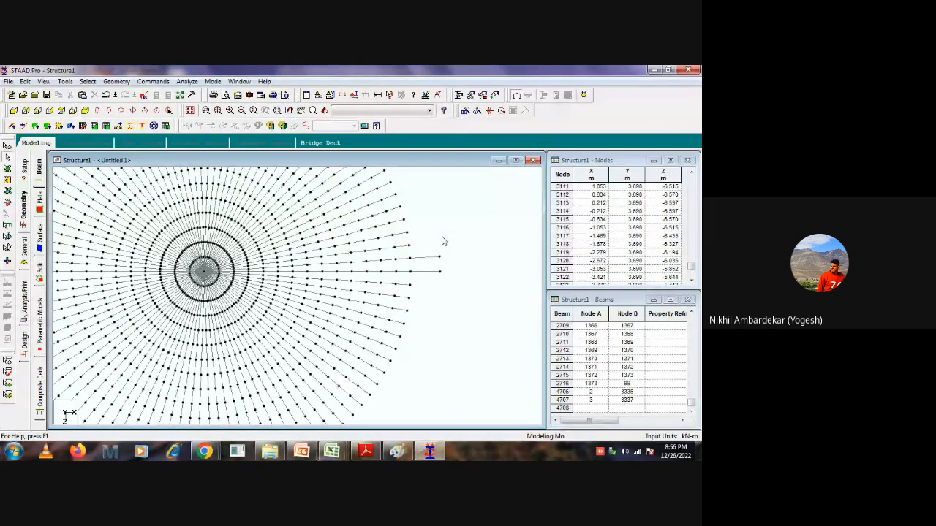
click(428, 260)
ctrl+click(429, 273)
right_click(428, 275)
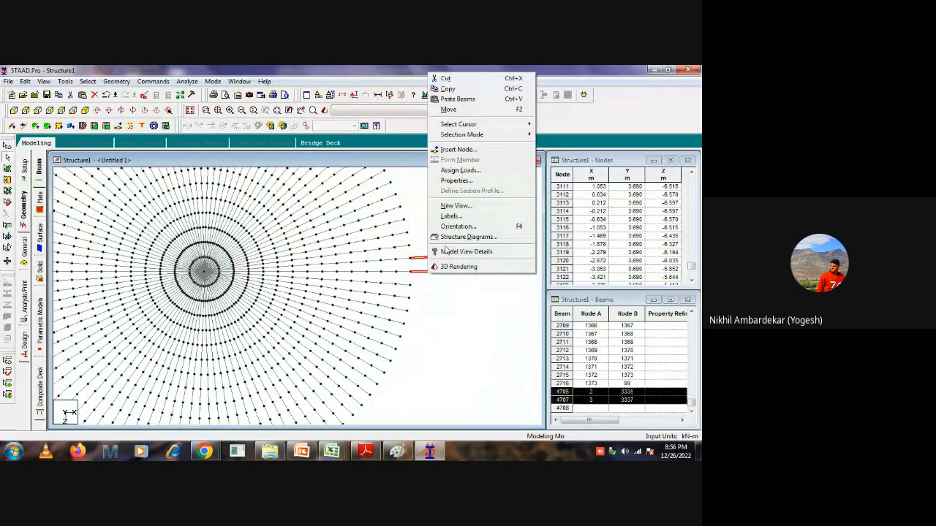
click(453, 150)
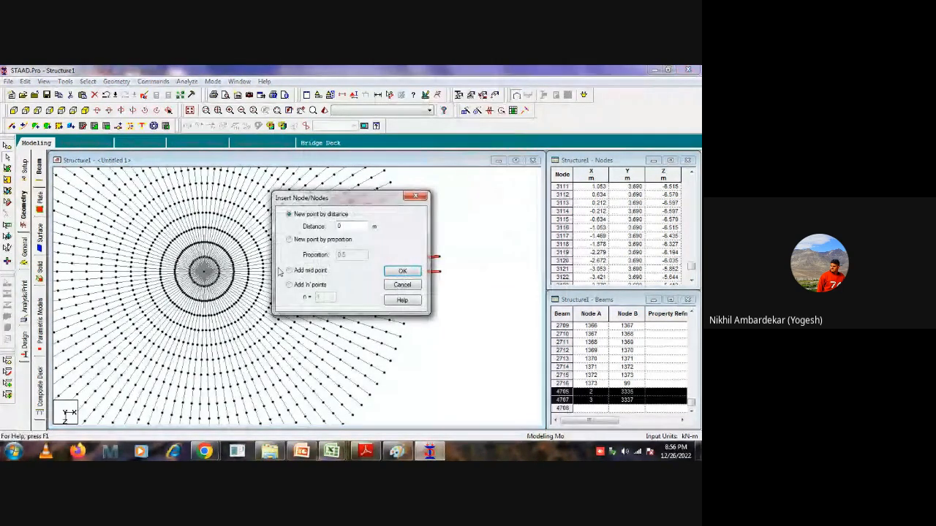
click(288, 239)
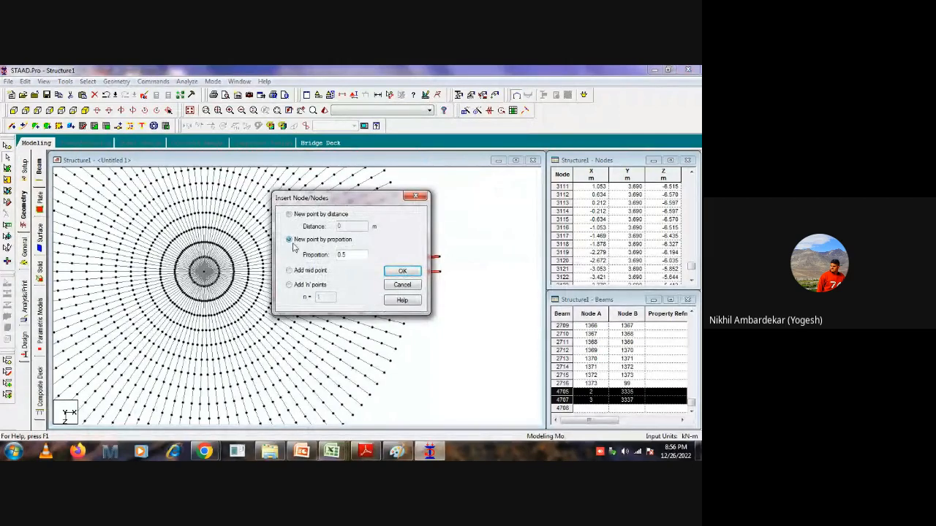
click(289, 214)
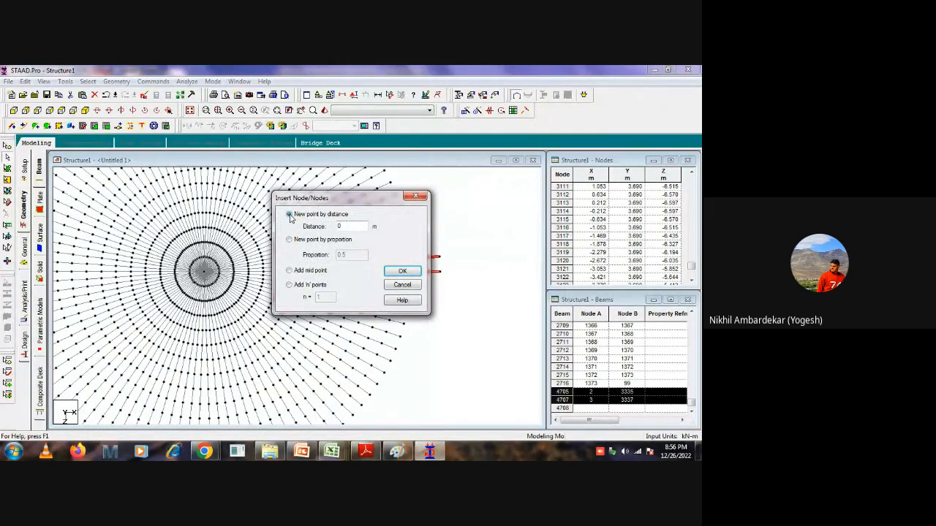
double_click(348, 226)
click(402, 271)
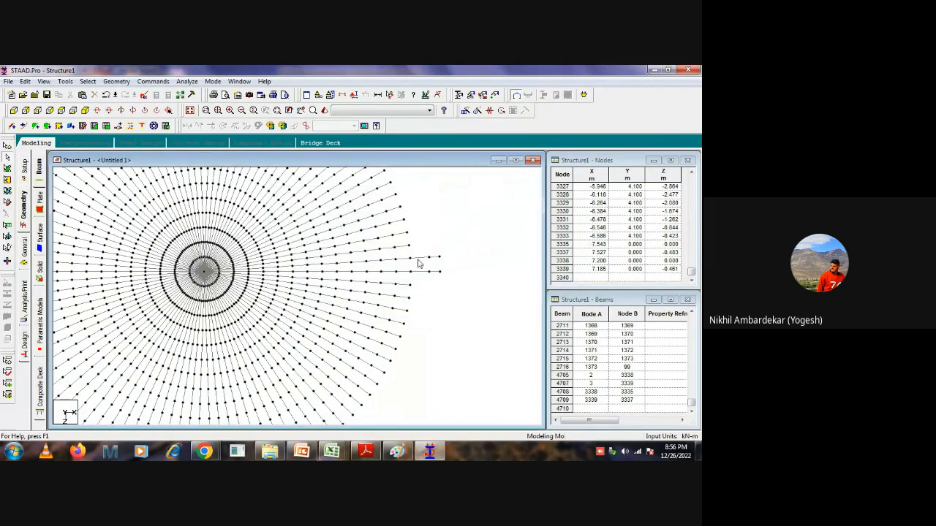
Measure the node-to-node distance from the rim to the inserted node on both extended radial lines.
click(389, 95)
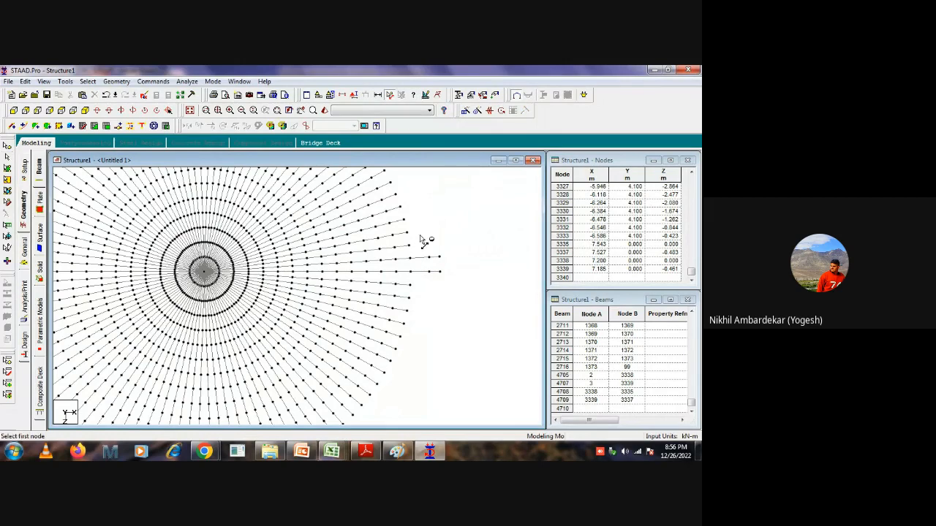
click(410, 259)
click(430, 273)
Delete the two leftover outer beams beyond the inserted nodes, together with their orphan end nodes.
click(444, 262)
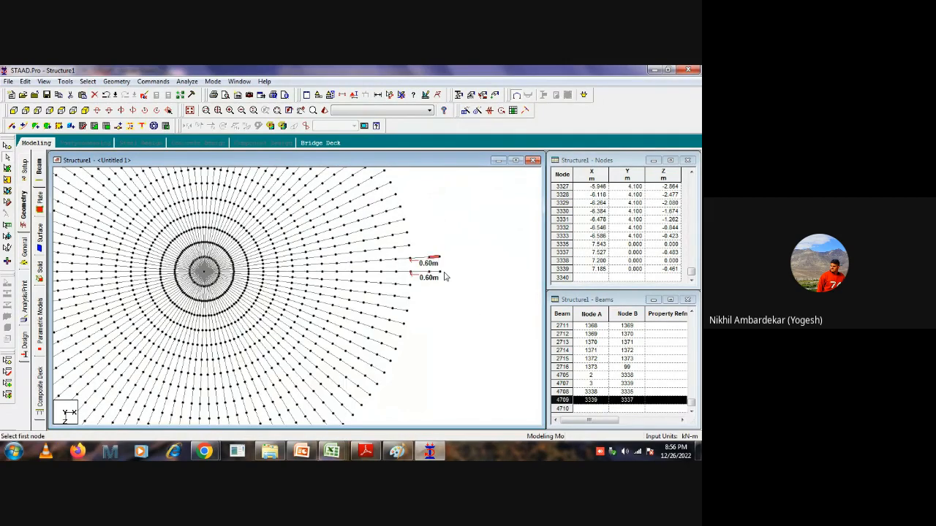
ctrl+click(435, 274)
key(Delete)
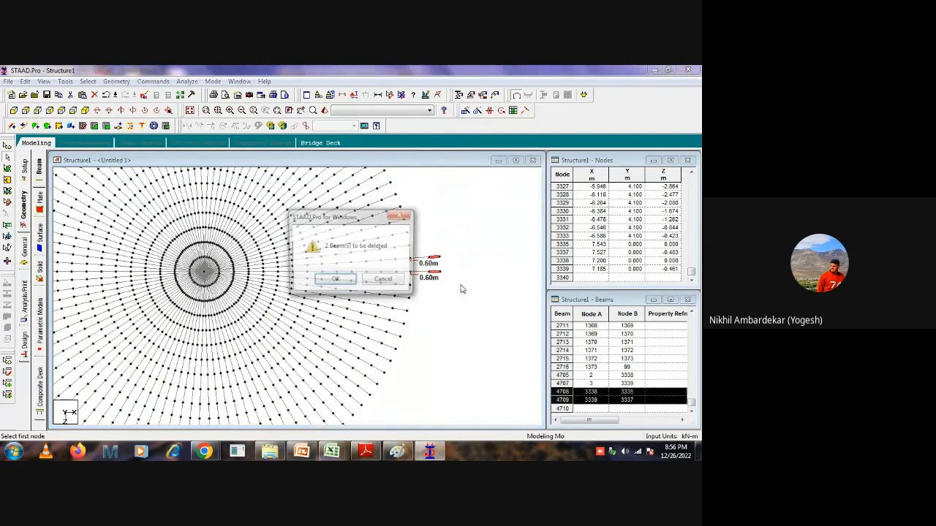
click(333, 281)
click(385, 282)
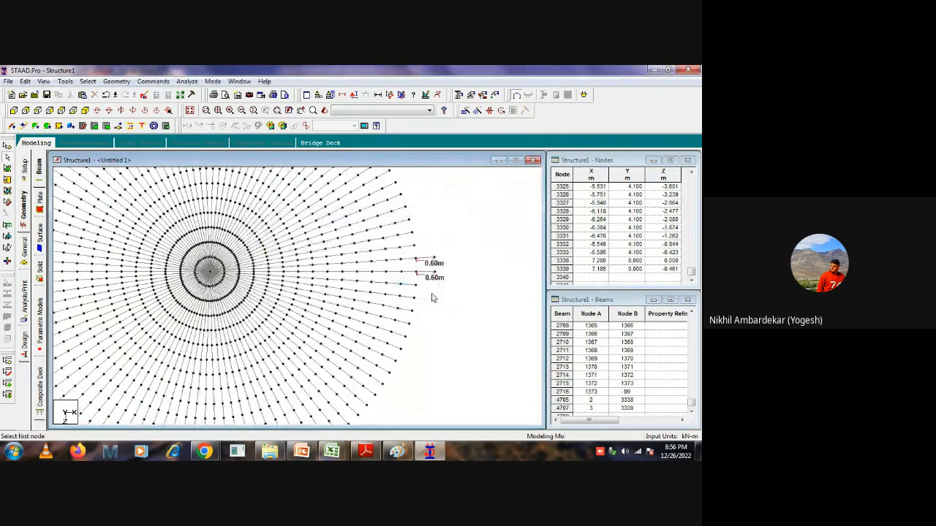
click(344, 281)
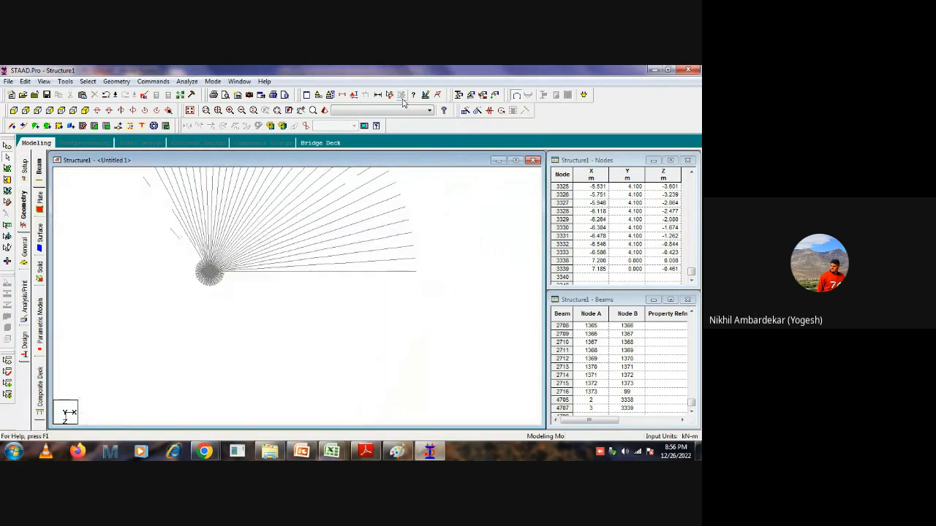
Add a four-noded plate between the two rim nodes and the two outer end nodes of the extension beams.
click(430, 270)
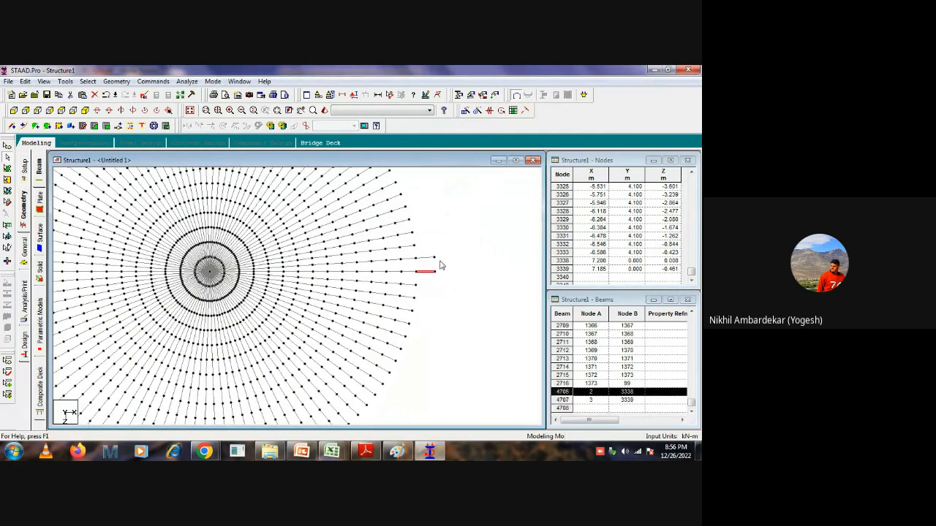
click(442, 277)
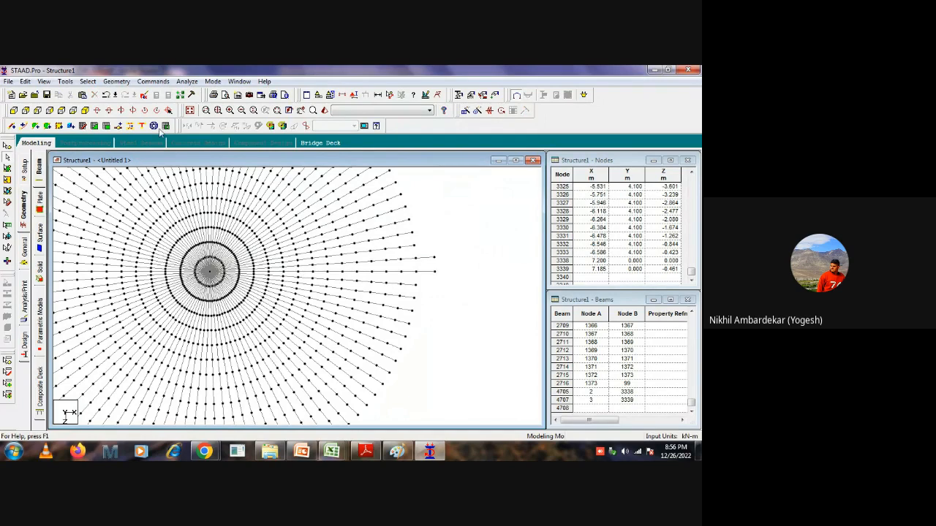
click(47, 125)
click(416, 273)
click(416, 259)
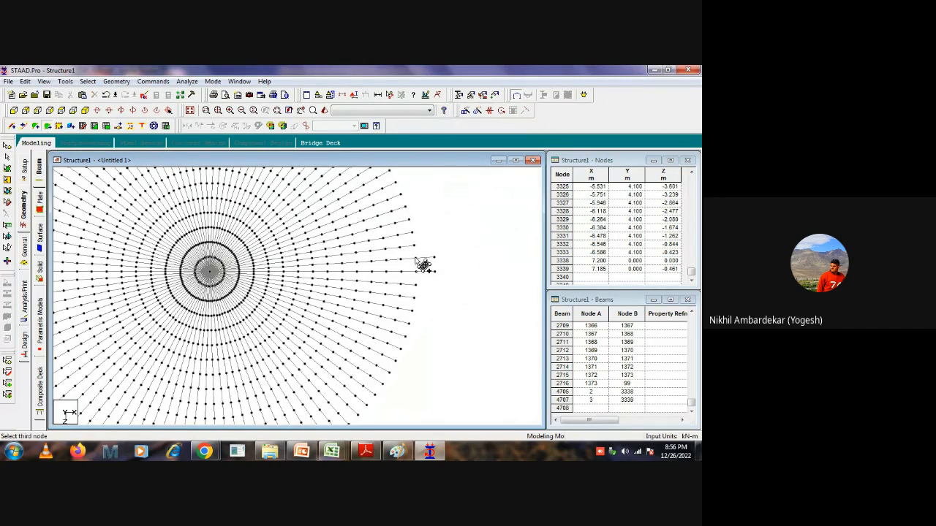
click(434, 258)
click(435, 271)
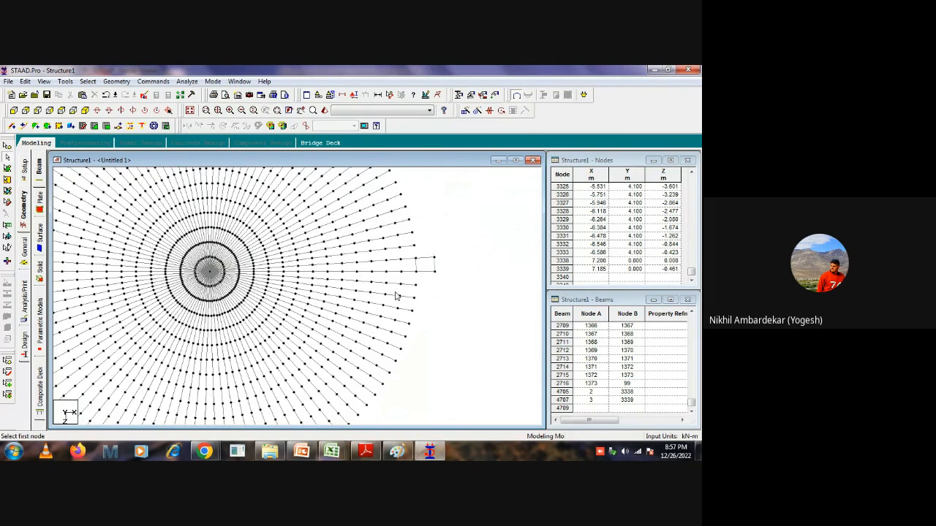
Circular-repeat the new projection plate about the Y axis through centre node 1, with a 360-degree total angle and 98 steps.
click(7, 168)
click(426, 265)
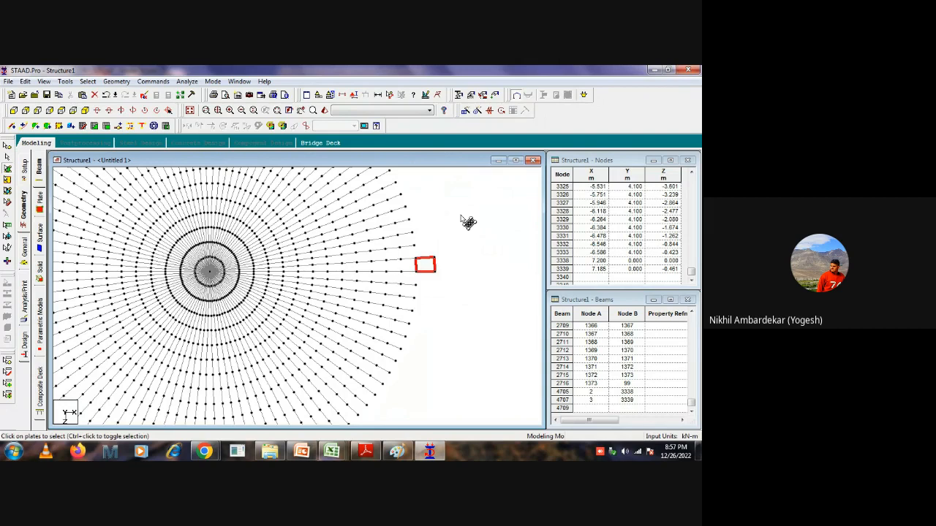
click(477, 111)
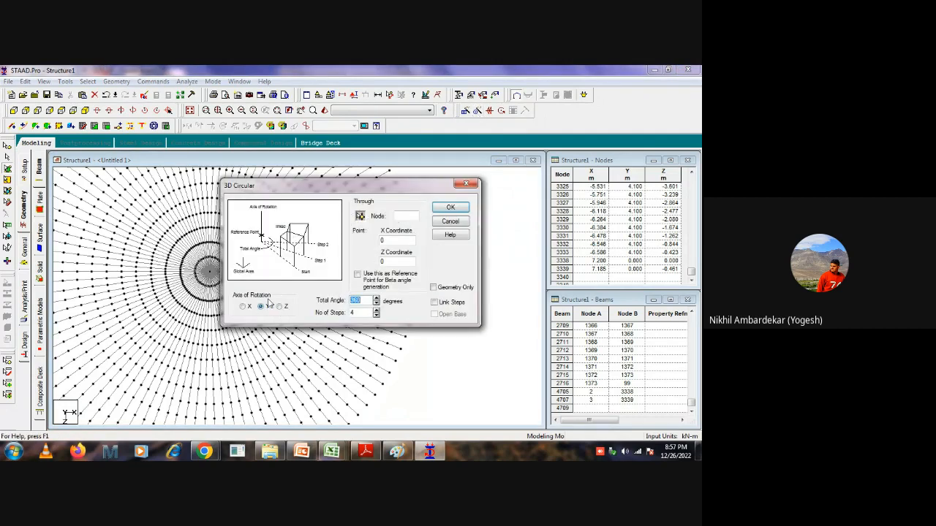
click(361, 216)
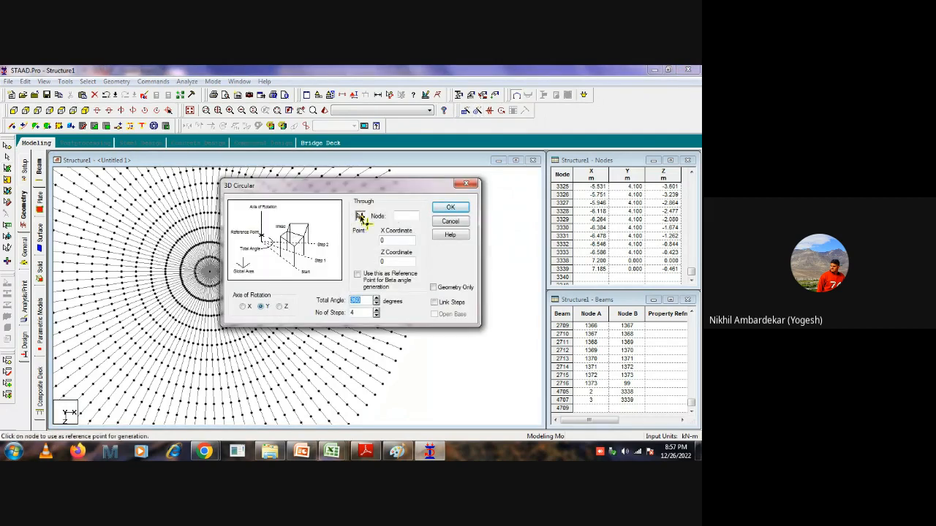
click(211, 275)
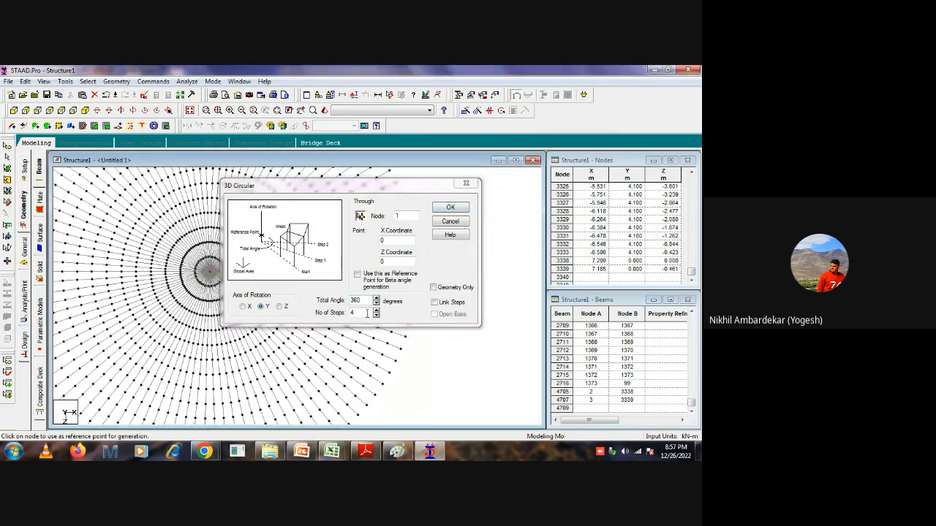
drag(358, 313, 318, 316)
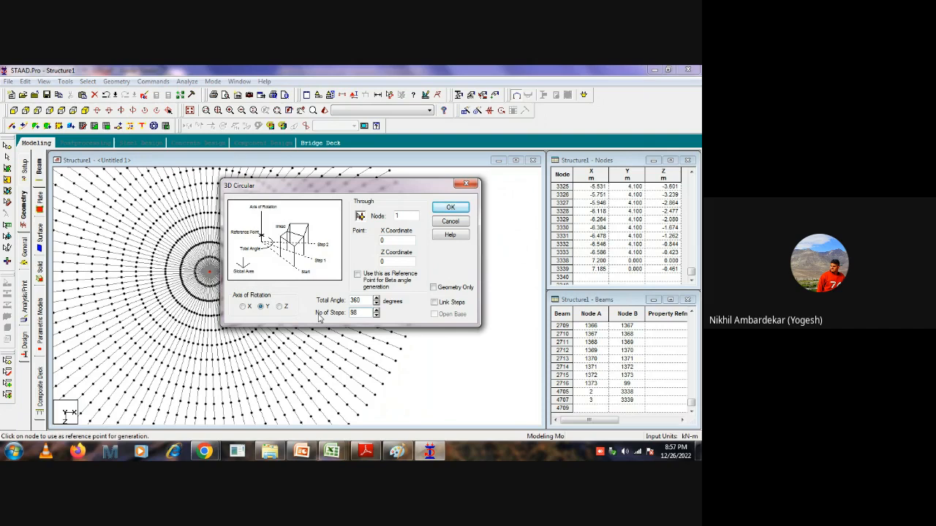
click(449, 208)
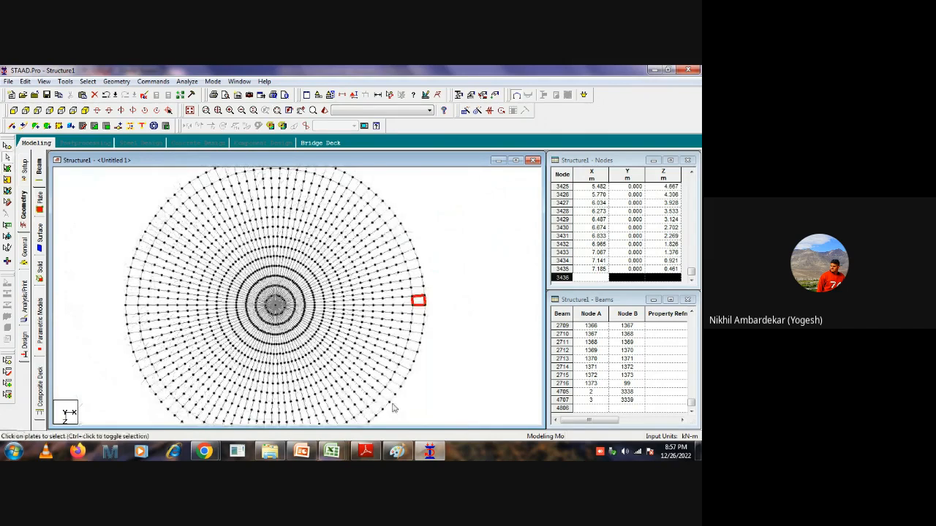
click(464, 249)
scroll(439, 253, down, 2)
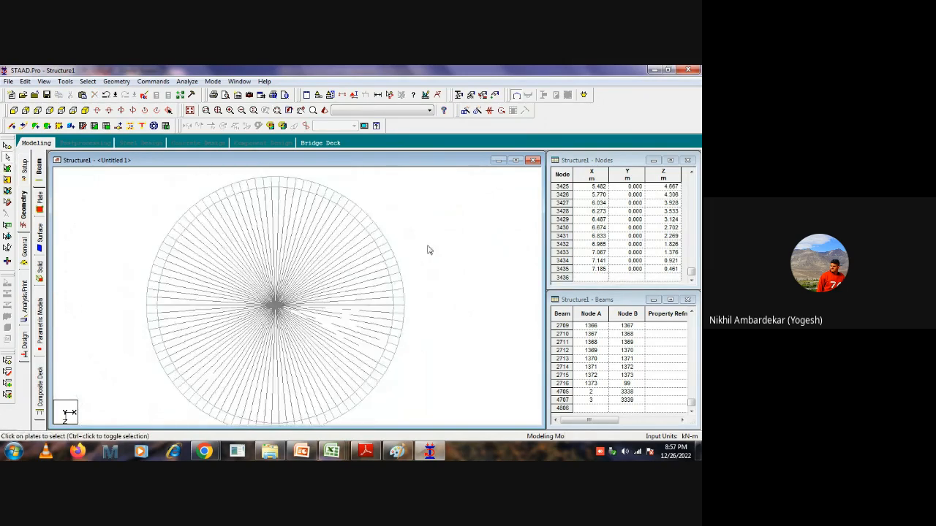
Create a new plate-type group named TOE.
middle_drag(439, 300, 445, 278)
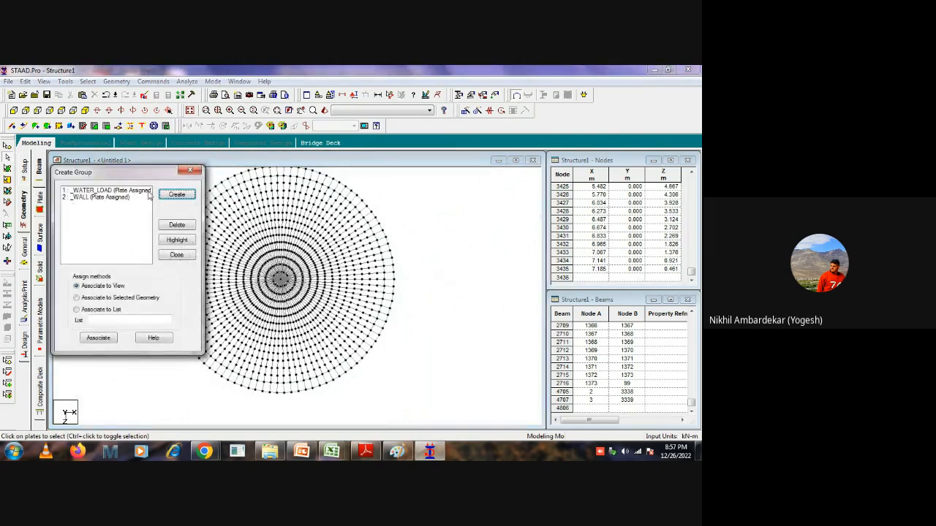
click(176, 194)
click(135, 265)
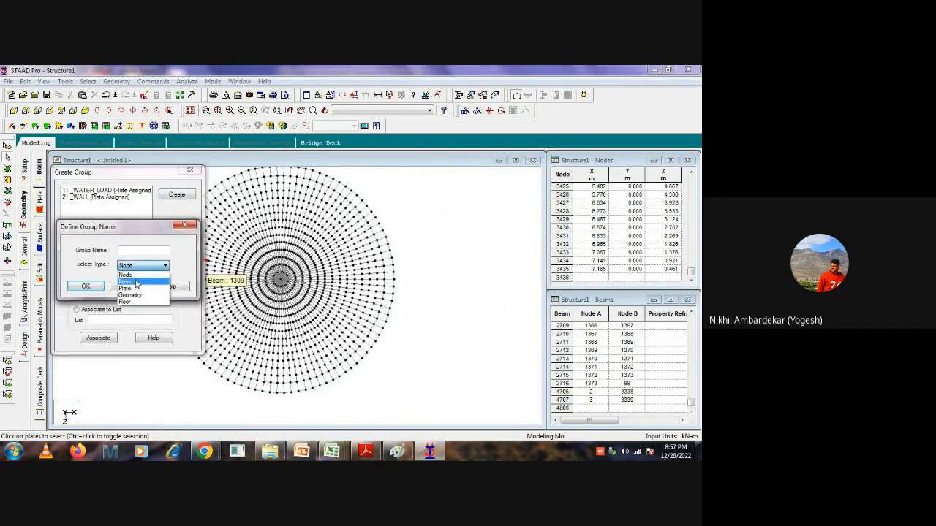
click(128, 288)
click(133, 251)
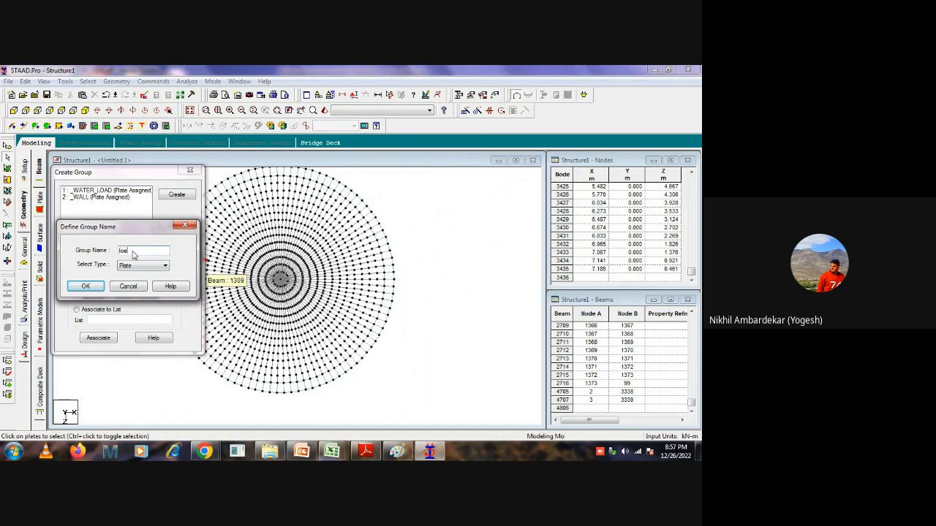
text(toe)
click(86, 286)
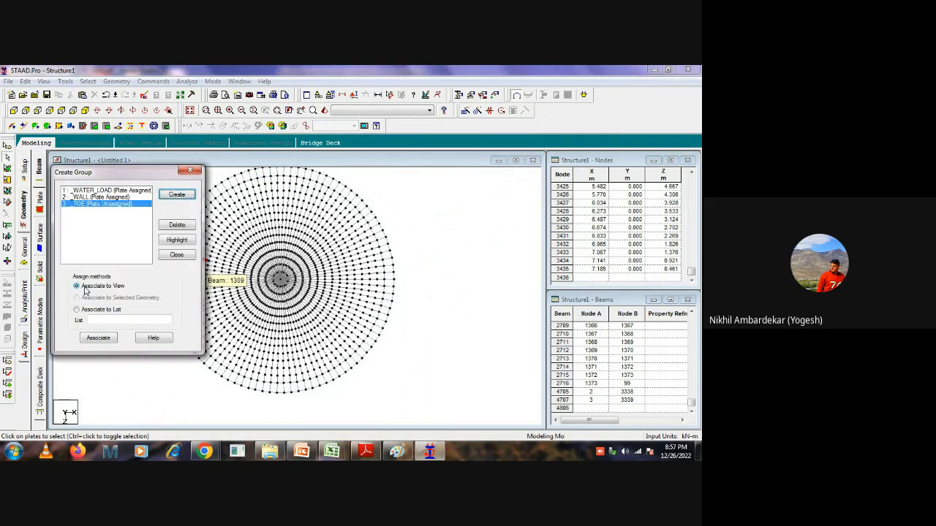
Display the whole structure and highlight the plates of the WATER_LOAD group.
click(529, 263)
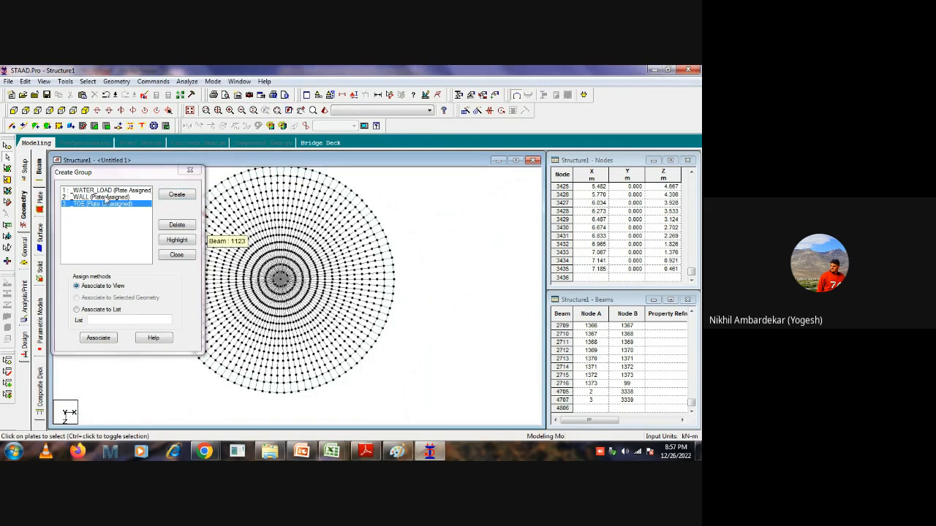
drag(144, 179, 516, 198)
click(516, 204)
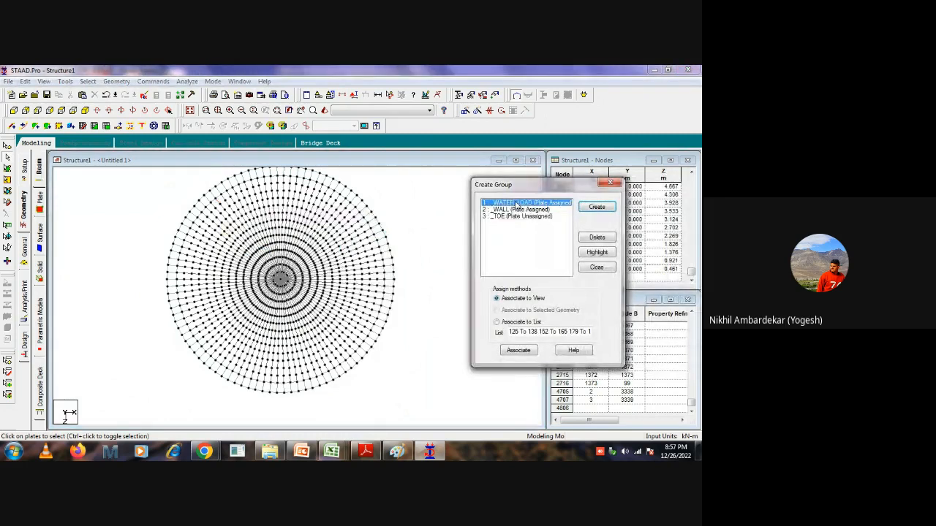
click(88, 81)
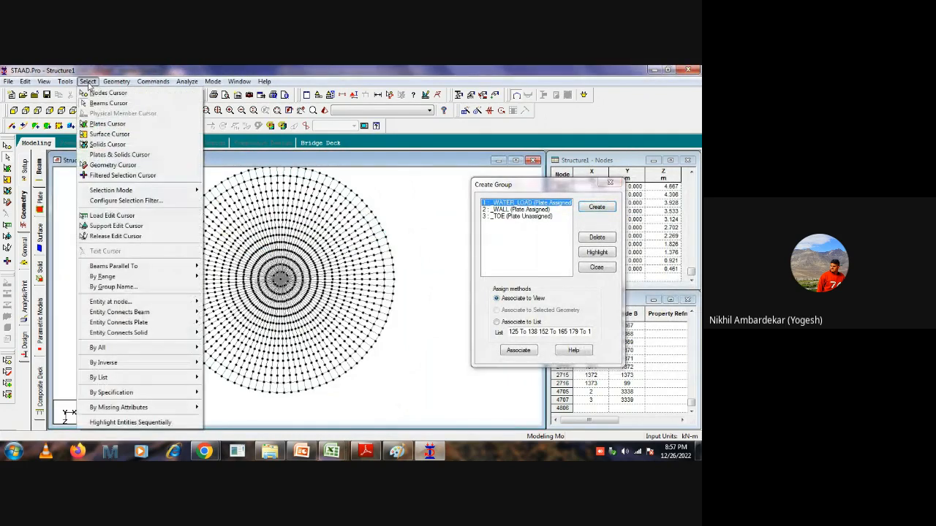
click(431, 218)
click(596, 253)
click(411, 204)
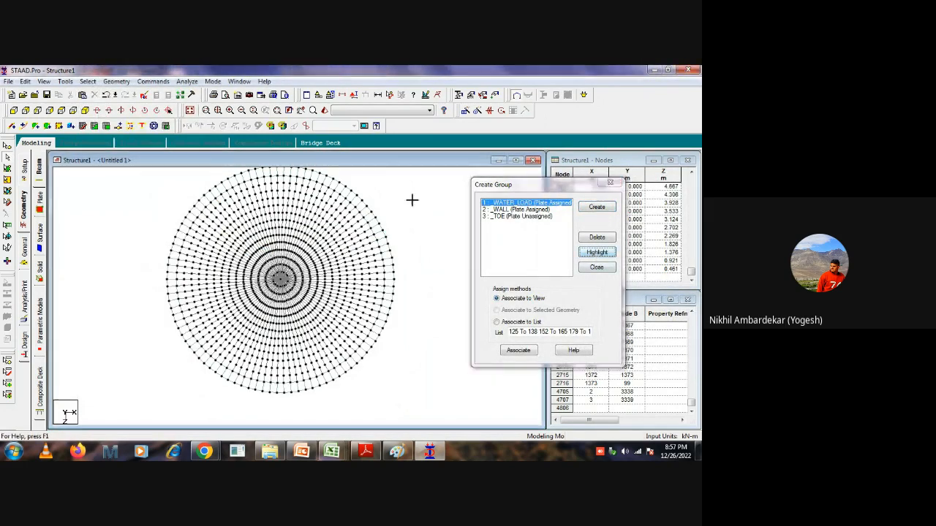
click(189, 109)
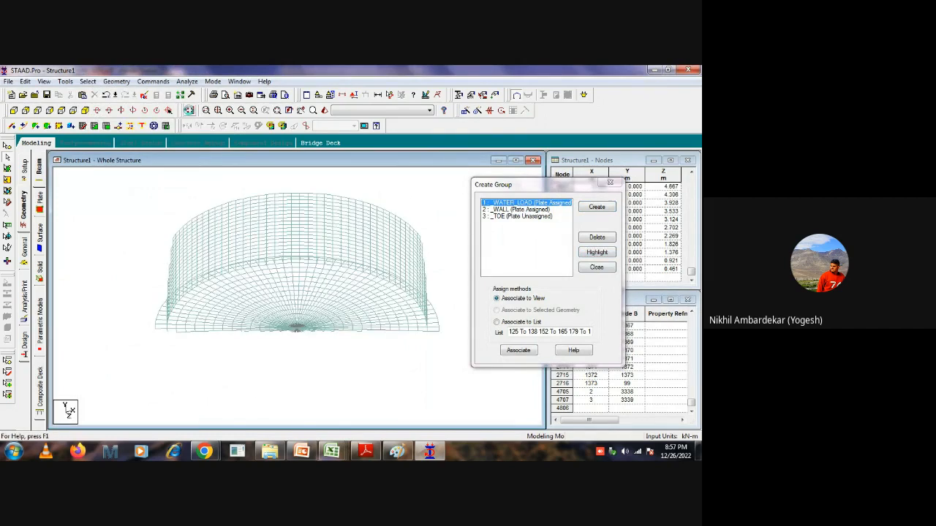
click(596, 253)
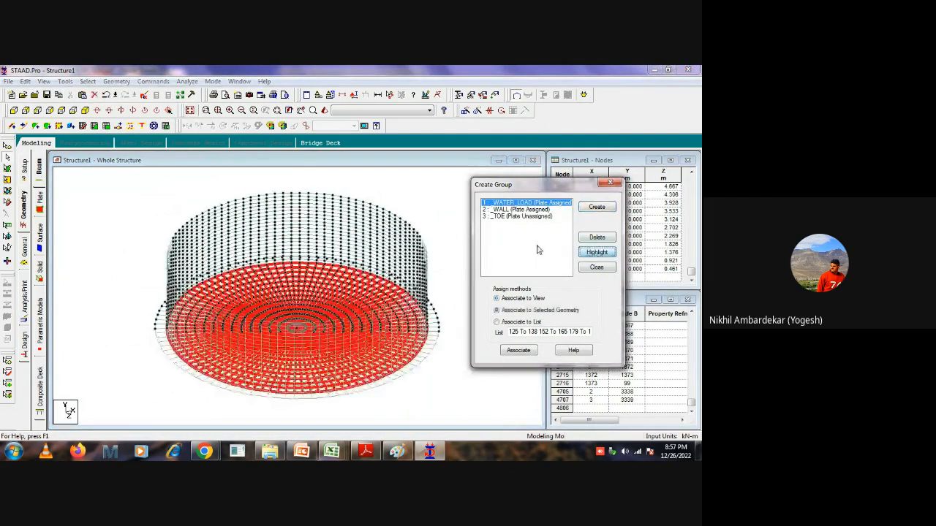
Invert the plate selection and display only the wall and outer projection plates in the active window.
click(87, 81)
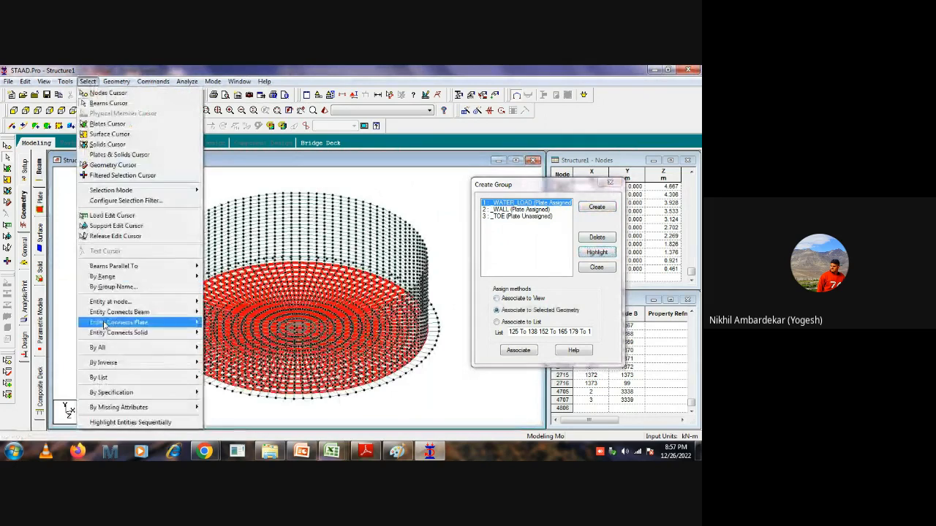
mouse_move(110, 363)
click(245, 387)
right_click(395, 188)
click(436, 272)
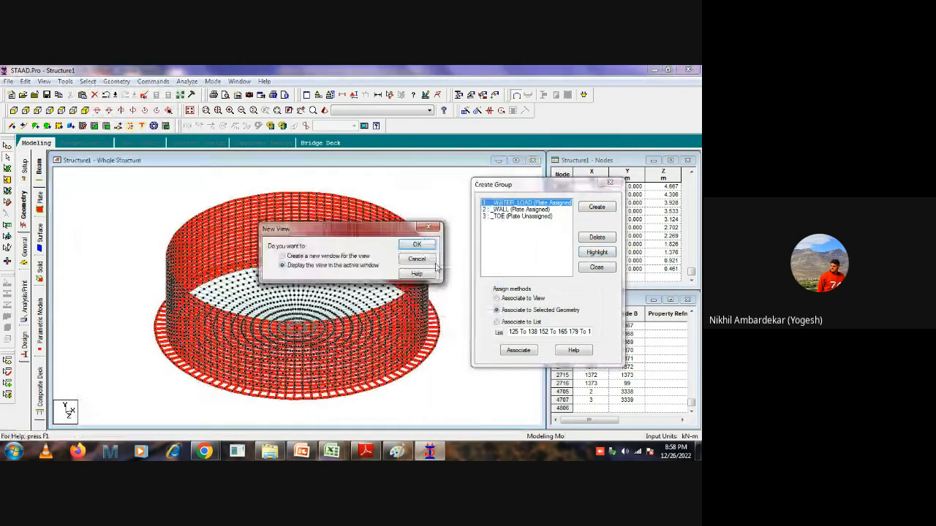
click(417, 244)
Highlight the WALL group, invert the plate selection and display only the outer projection plates in the active window.
click(520, 210)
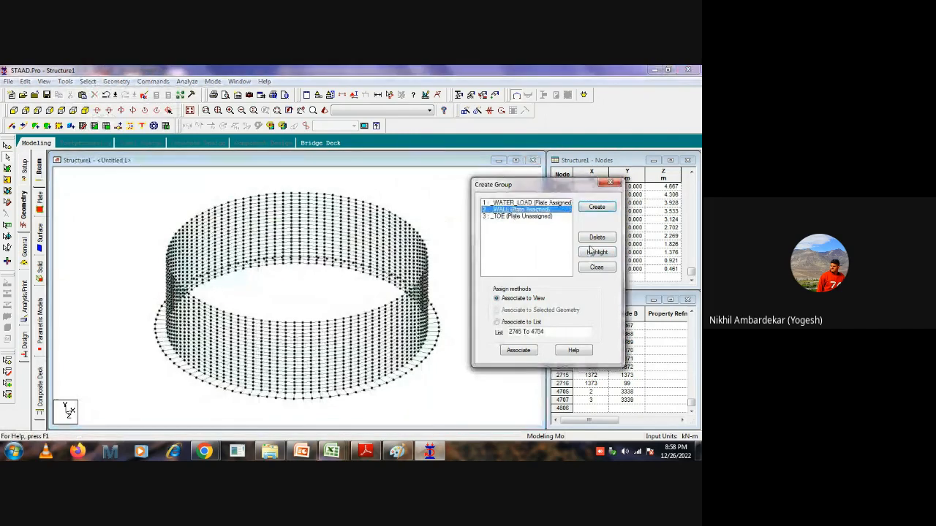
click(597, 252)
click(88, 81)
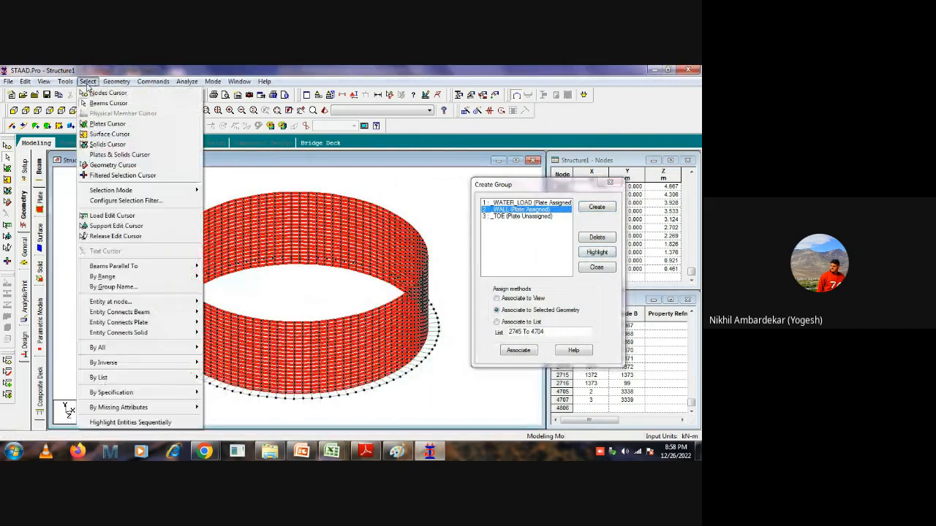
mouse_move(132, 362)
click(232, 385)
right_click(419, 189)
click(444, 293)
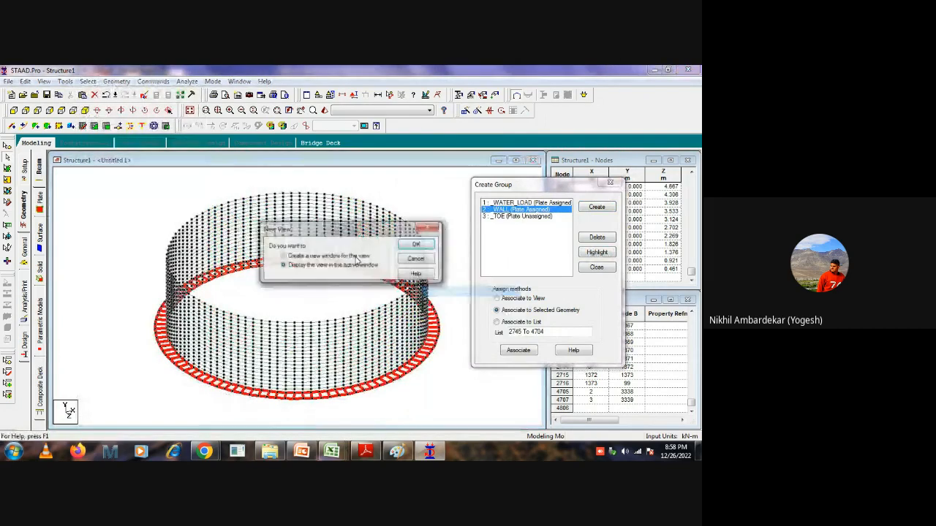
click(416, 244)
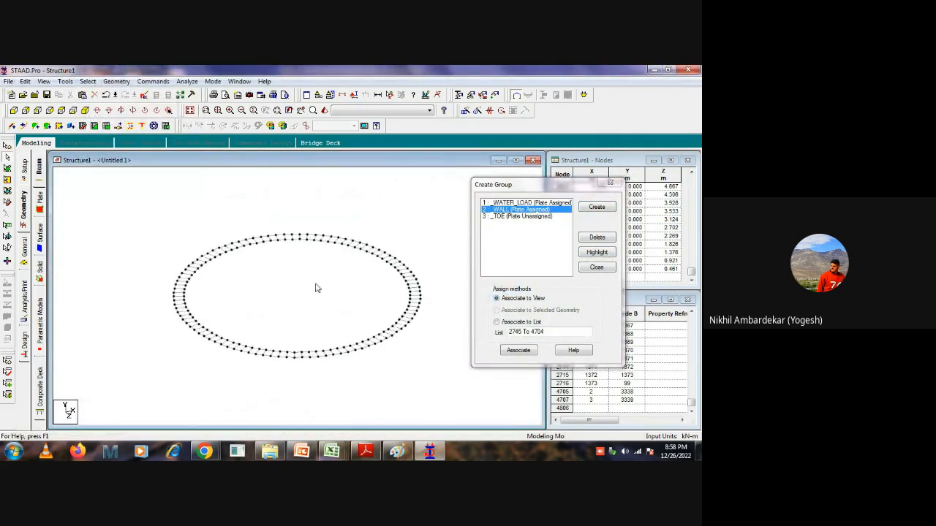
Select all the projection ring plates and associate them with the TOE group.
click(513, 216)
drag(449, 203, 193, 370)
click(6, 167)
drag(450, 208, 135, 383)
click(518, 350)
click(404, 251)
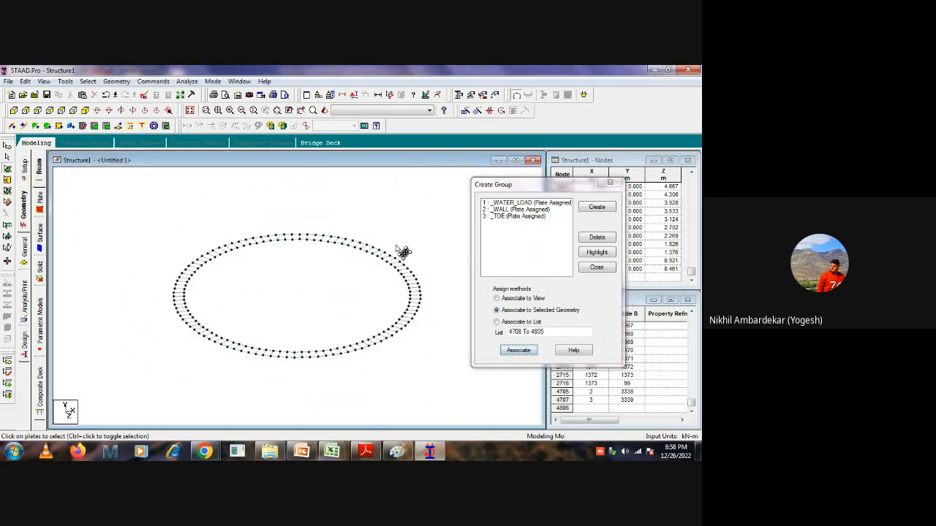
Highlight the TOE group to check its plates, first on the isolated ring and again on the whole structure.
click(520, 219)
click(596, 253)
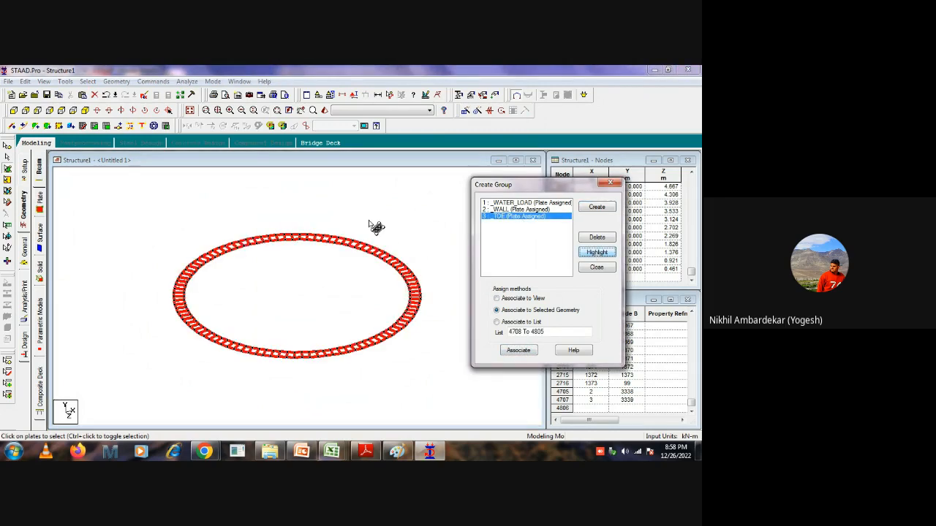
click(429, 247)
click(189, 110)
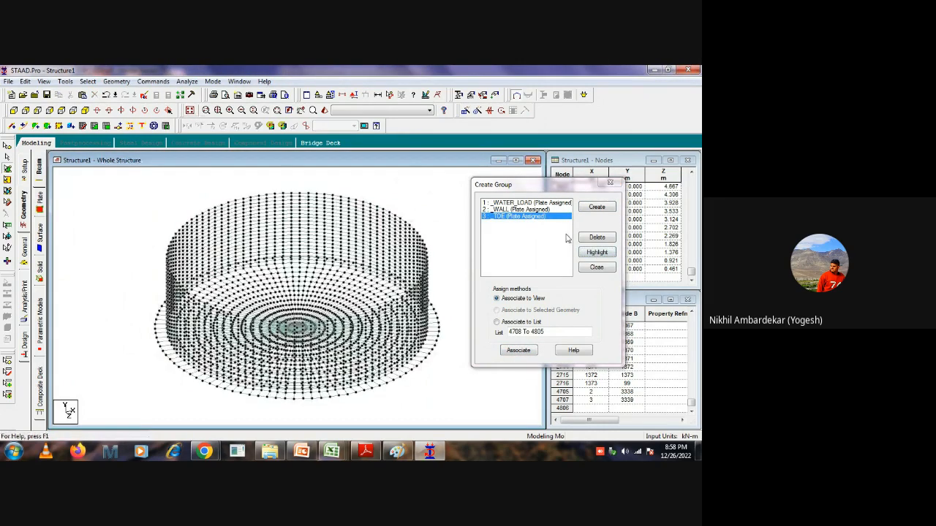
click(597, 252)
click(135, 236)
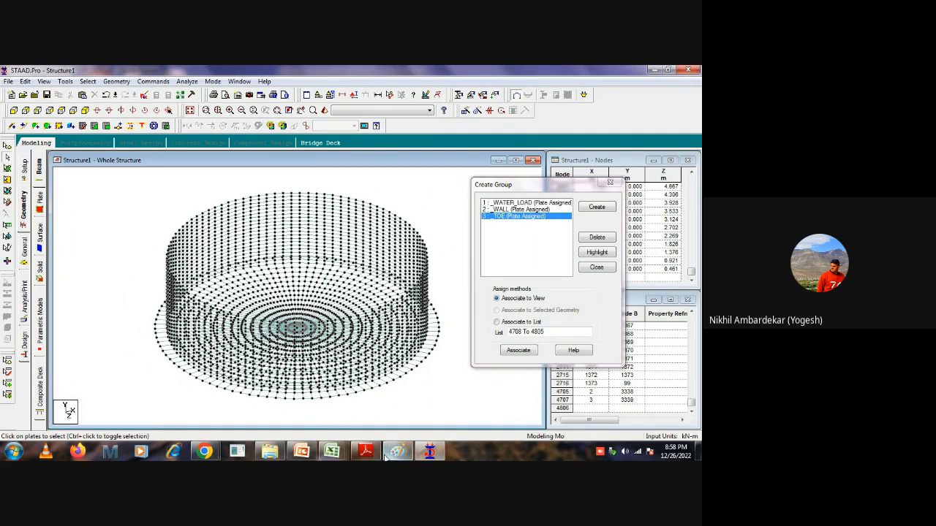
Switch to the drawing in Adobe Reader and examine the wall and base slab in Detail-2 and the full sheet.
click(360, 454)
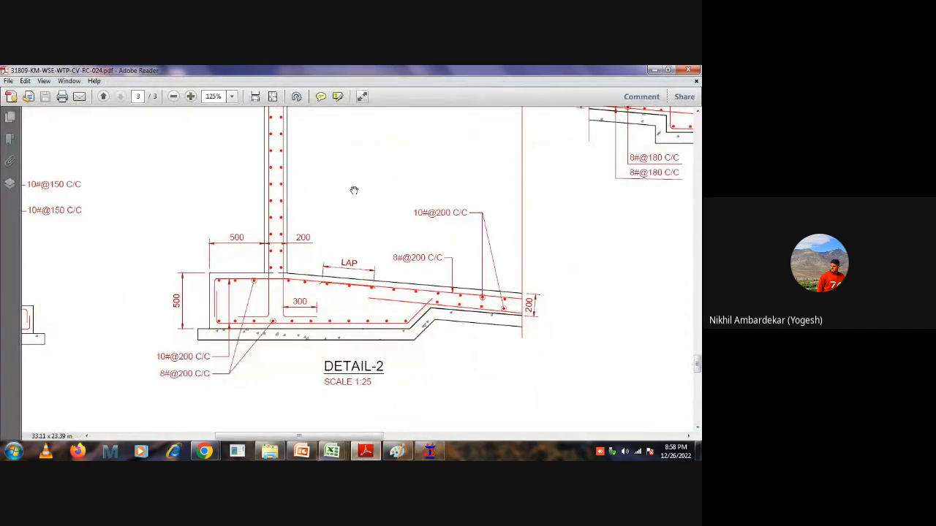
scroll(365, 311, down, 1)
ctrl+scroll(366, 314, down, 2)
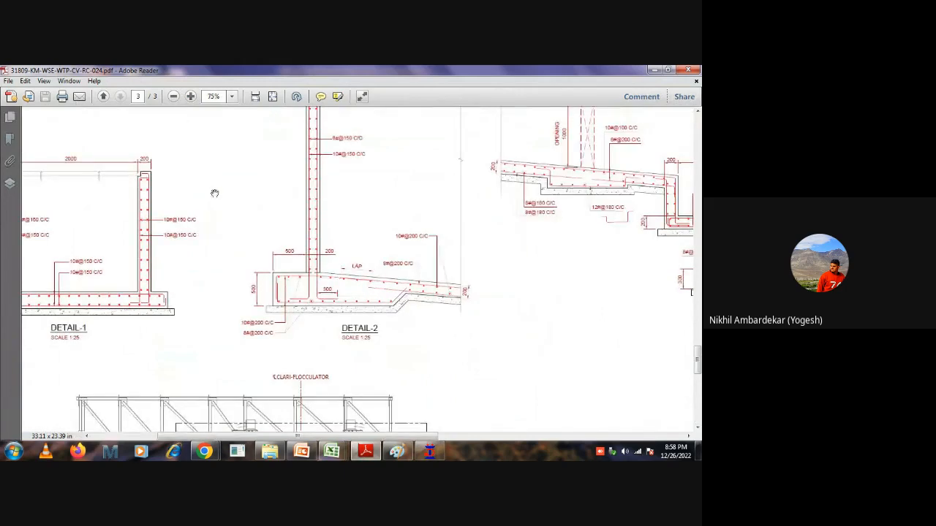
middle_click(368, 311)
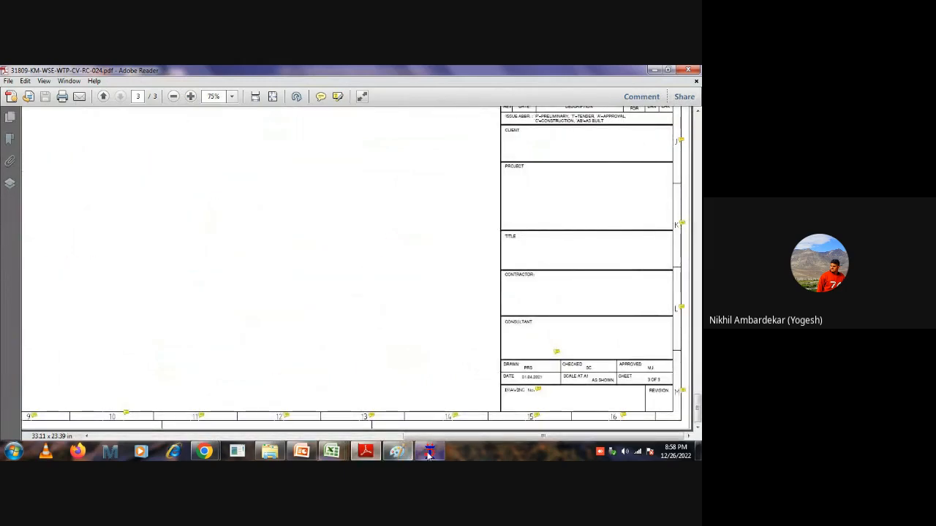
ctrl+scroll(372, 311, down, 4)
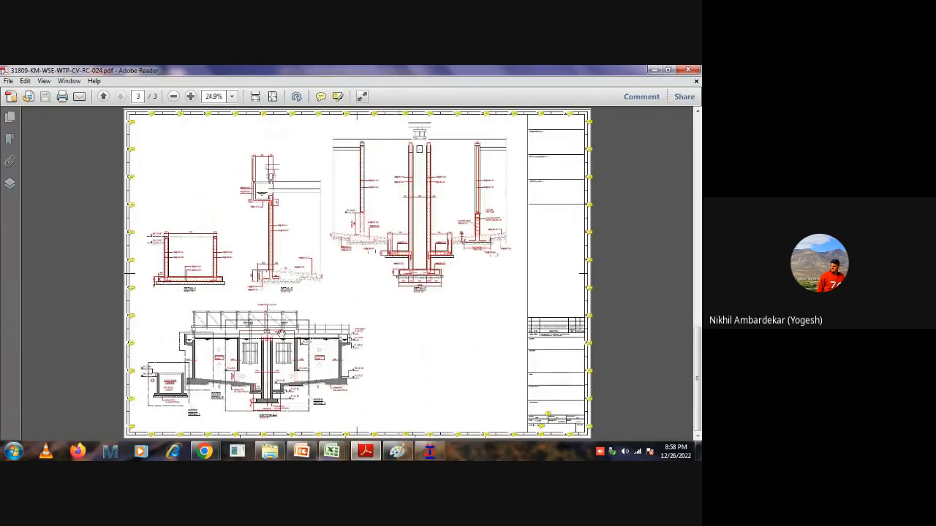
Examine Section A-A and the central shaft detail for the drain pit, shaft walls and sloping base slab dimensions.
ctrl+scroll(290, 377, up, 5)
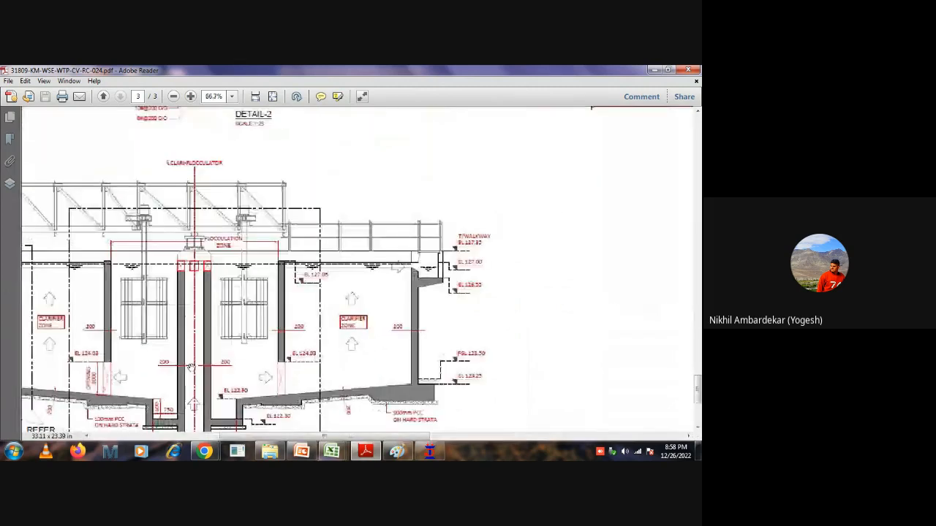
ctrl+scroll(222, 260, down, 2)
ctrl+scroll(201, 370, up, 1)
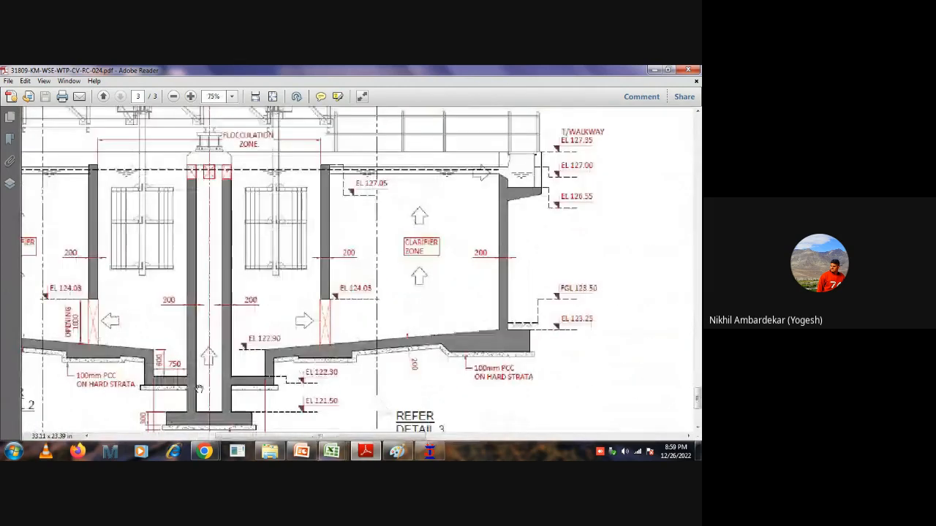
drag(201, 370, 213, 293)
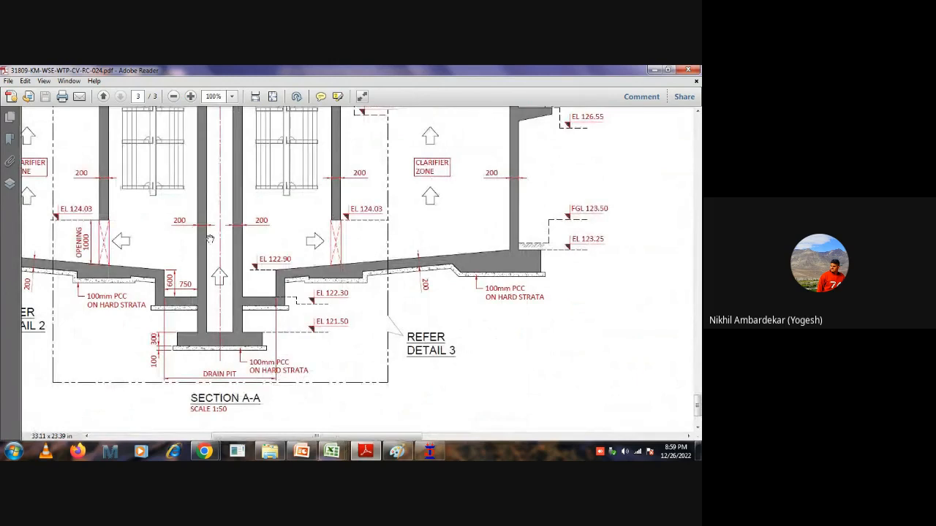
ctrl+scroll(214, 234, up, 1)
drag(214, 235, 257, 213)
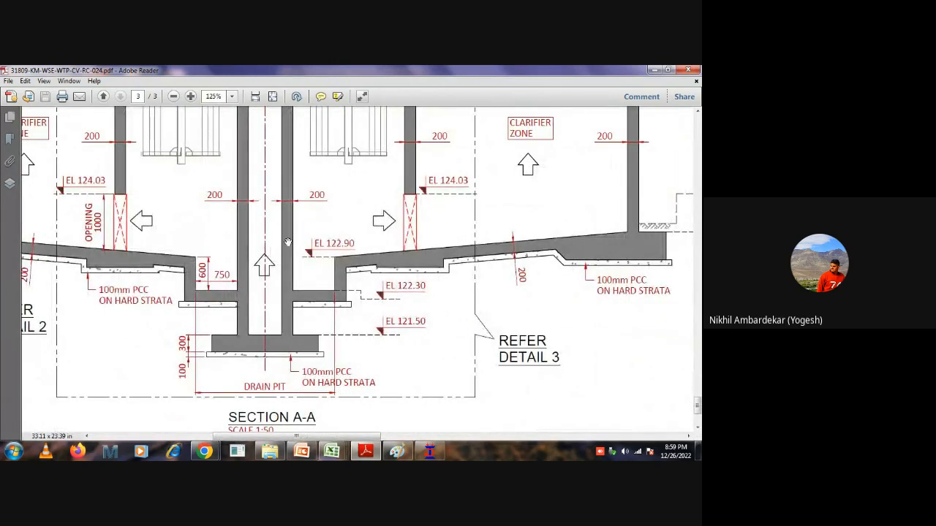
ctrl+scroll(306, 309, down, 5)
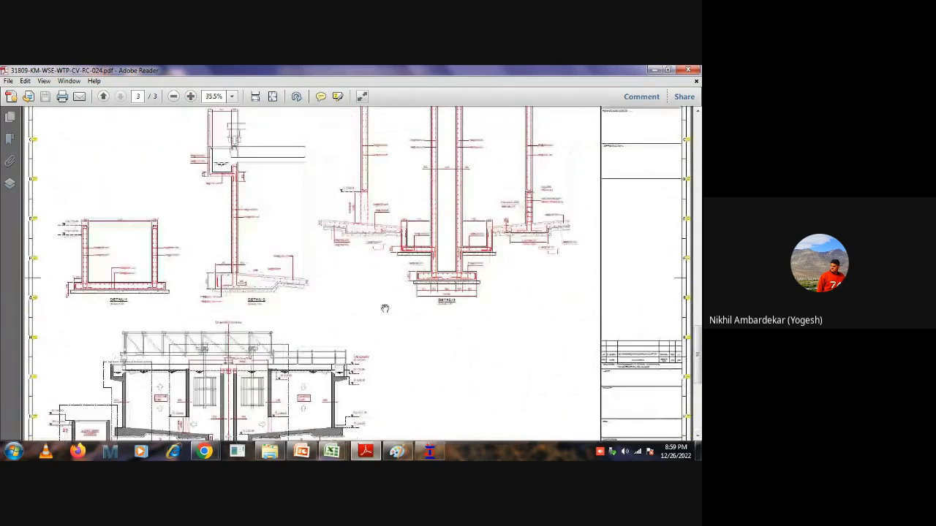
ctrl+scroll(459, 179, up, 5)
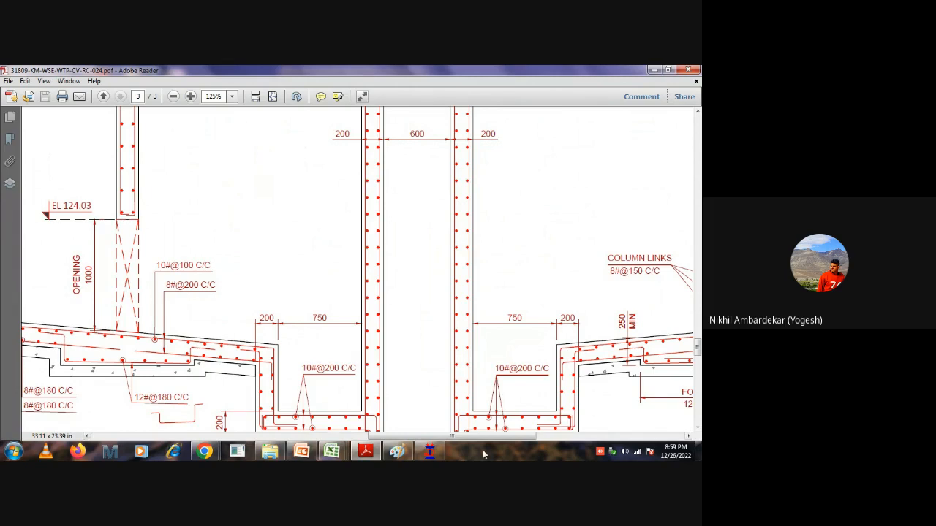
Switch back to STAAD.Pro, close the Create Group dialog and view the tank in plan.
click(429, 451)
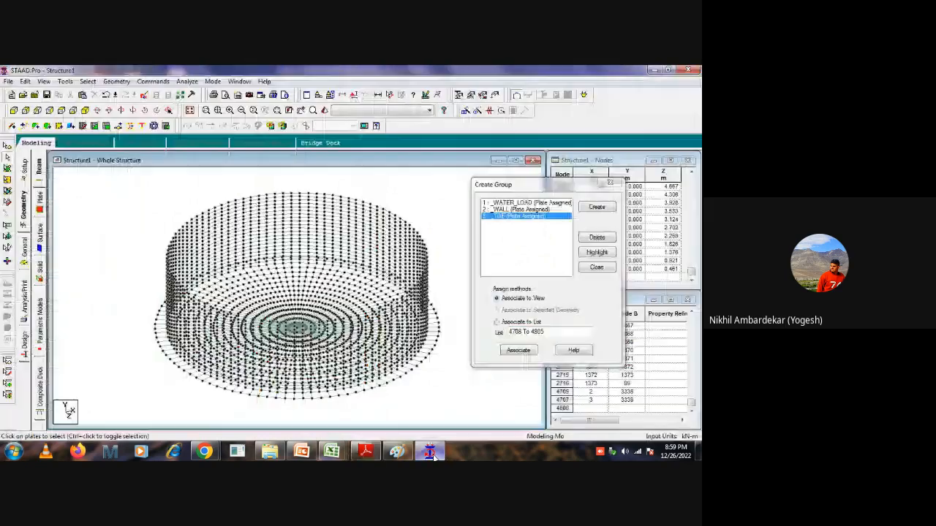
click(608, 182)
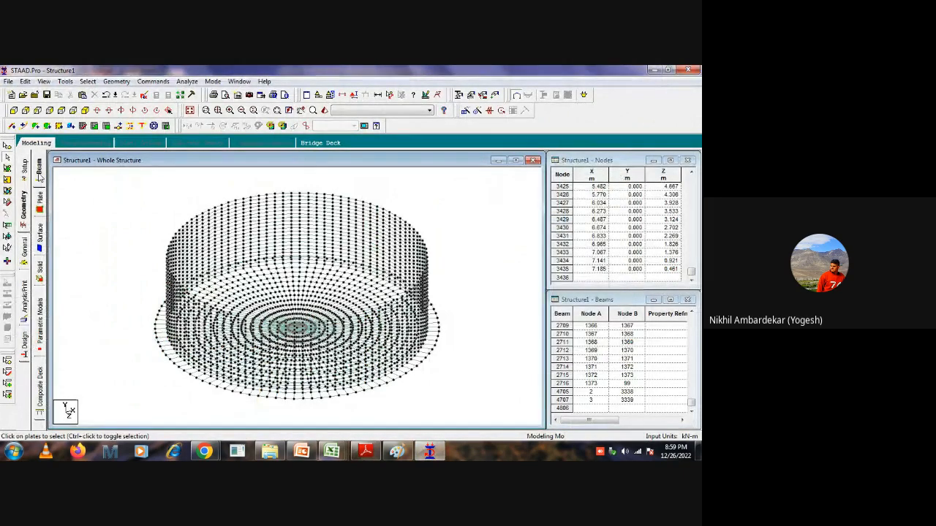
click(61, 109)
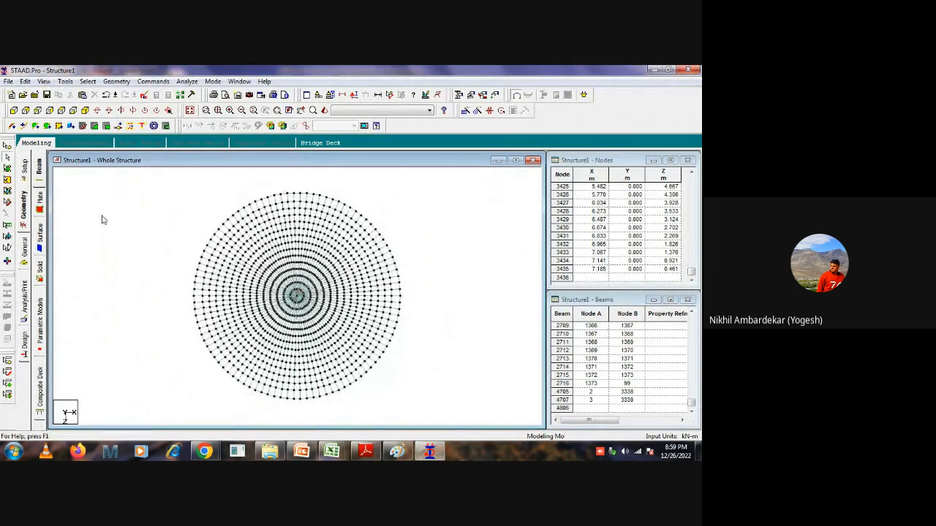
Highlight the plates of the WATER_LOAD group and display only them in the active window.
key(ctrl+g)
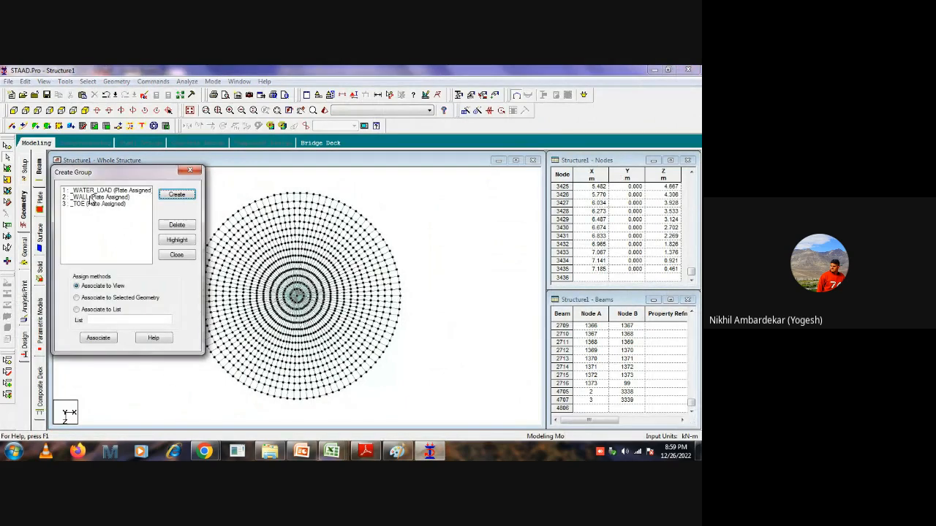
click(95, 190)
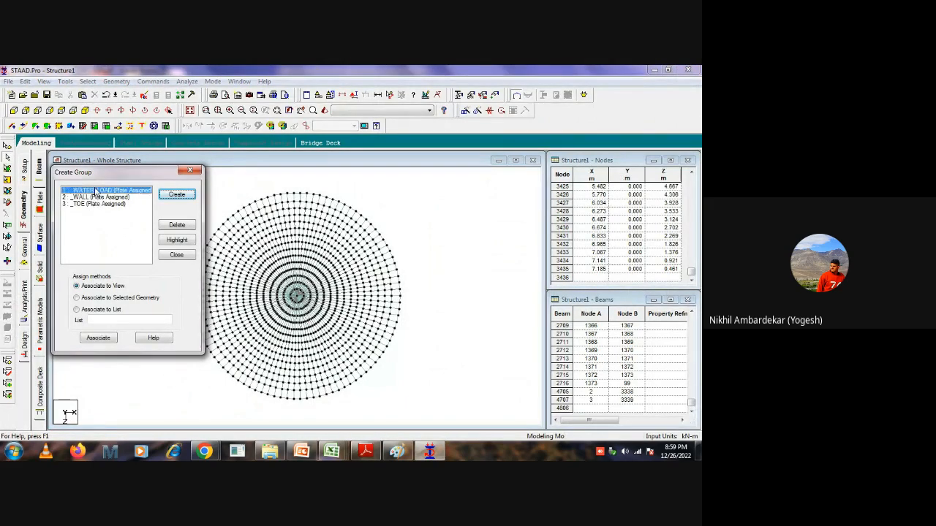
click(184, 242)
right_click(523, 238)
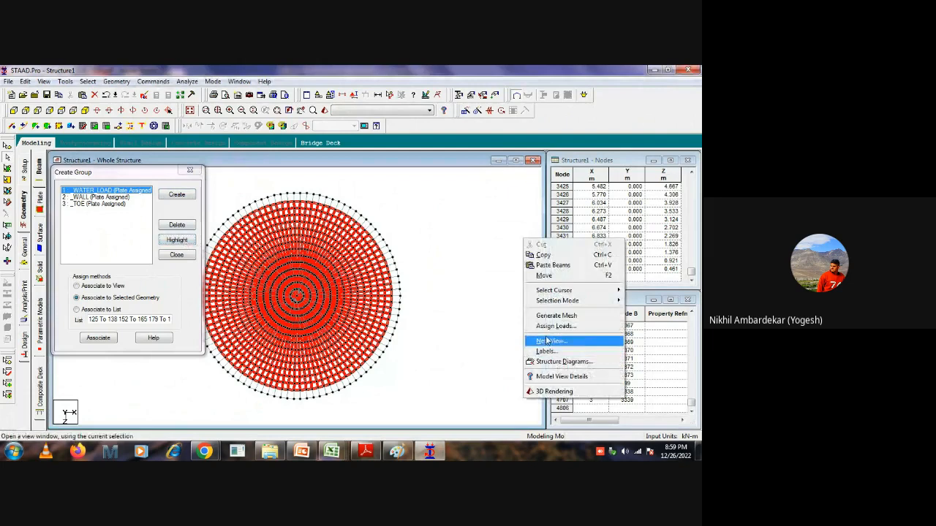
click(548, 340)
click(415, 245)
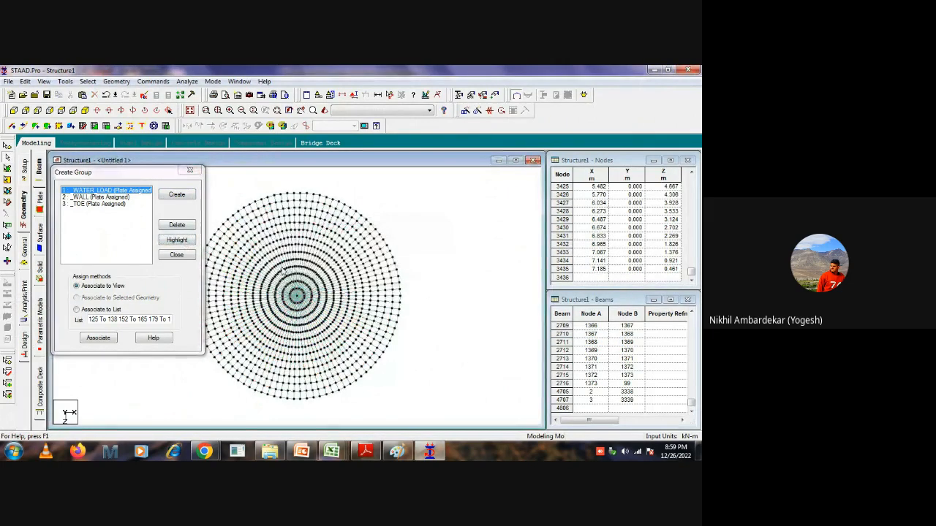
Measure the distance from the base slab's centre node to the innermost ring of nodes.
scroll(296, 293, up, 5)
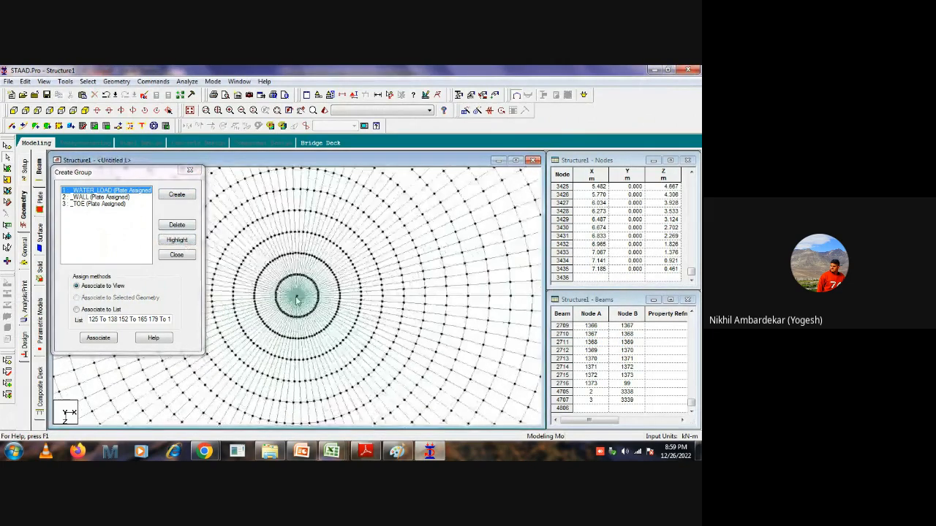
scroll(298, 299, up, 1)
click(391, 95)
click(297, 296)
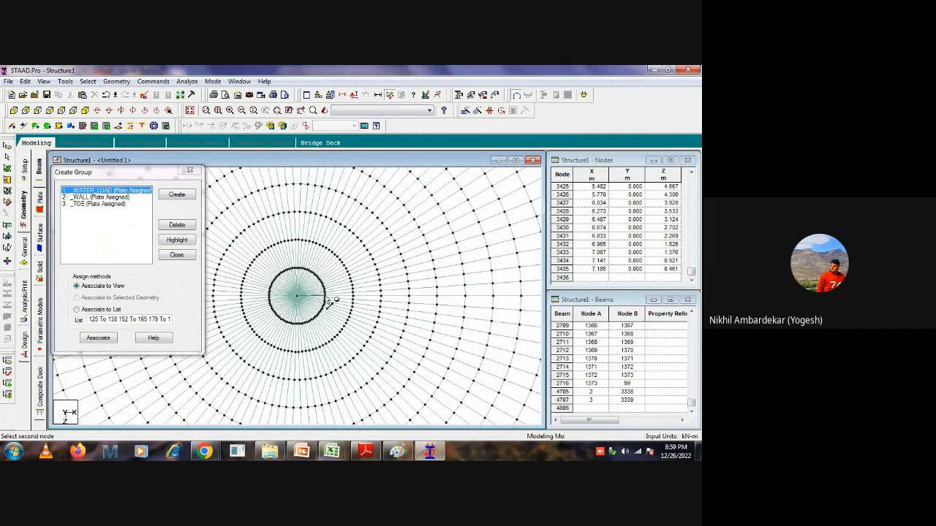
click(326, 300)
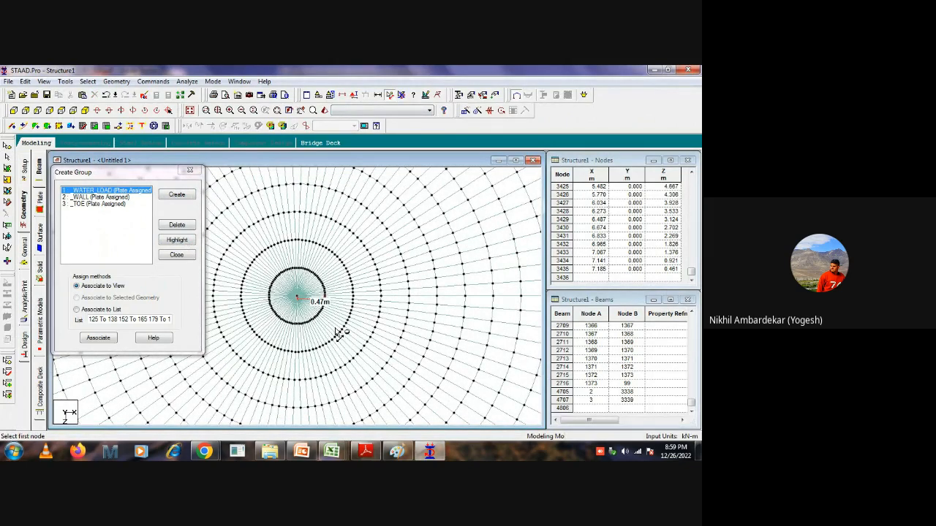
scroll(319, 296, up, 1)
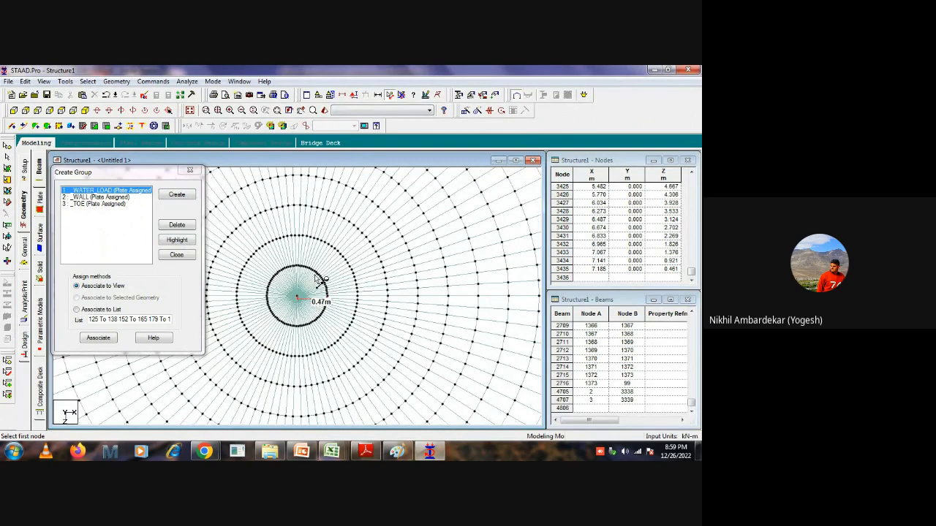
scroll(322, 303, up, 3)
scroll(371, 318, down, 2)
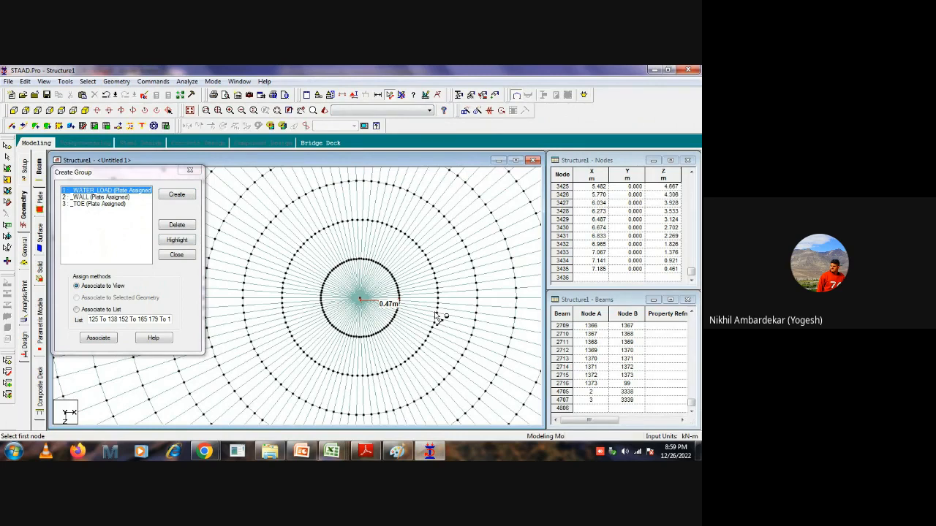
scroll(417, 320, down, 3)
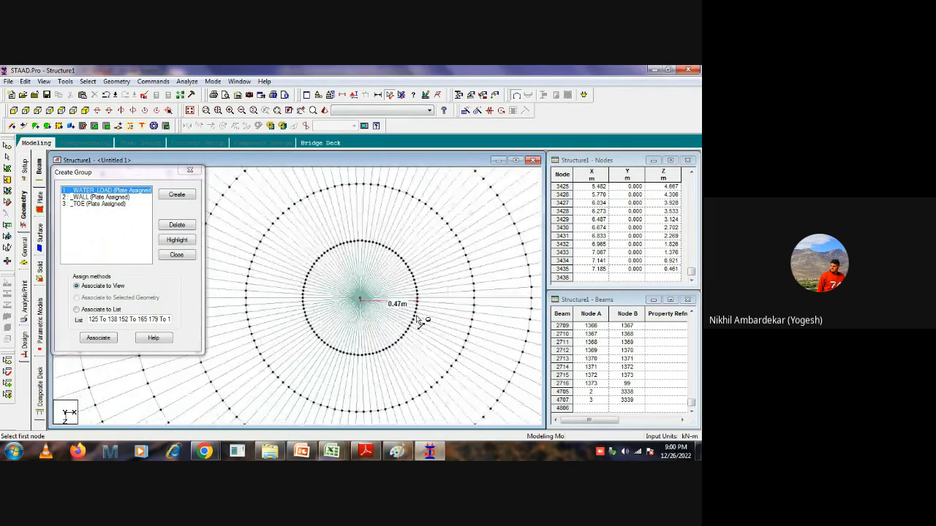
Check the coordinates of the innermost ring's node on the X axis and close its node information.
click(8, 150)
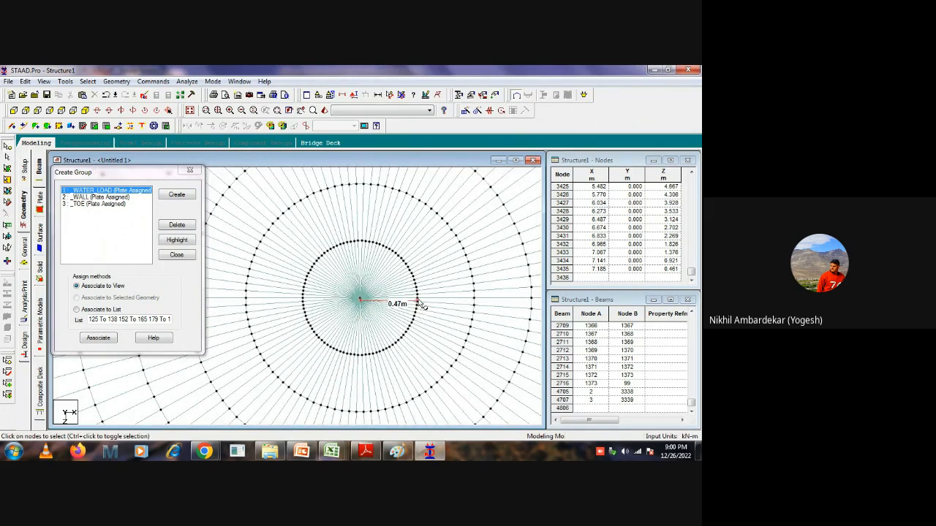
double_click(418, 301)
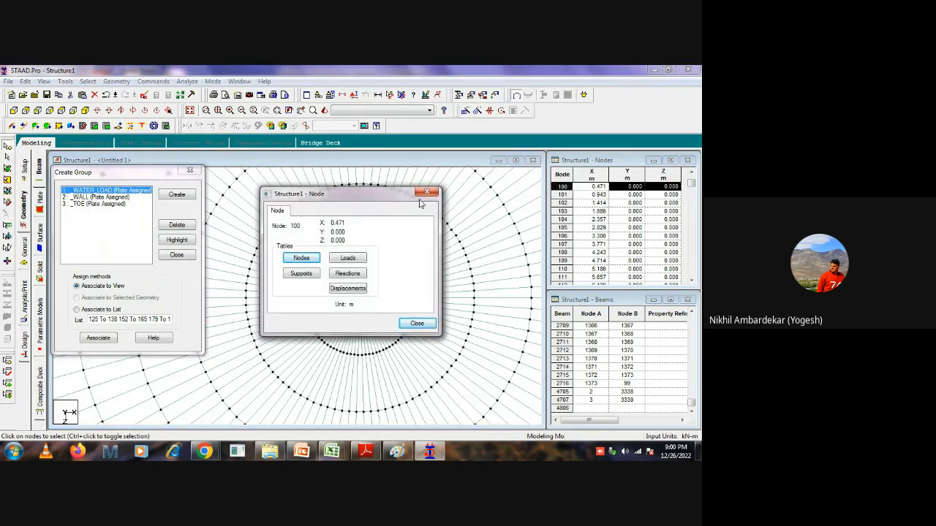
click(428, 193)
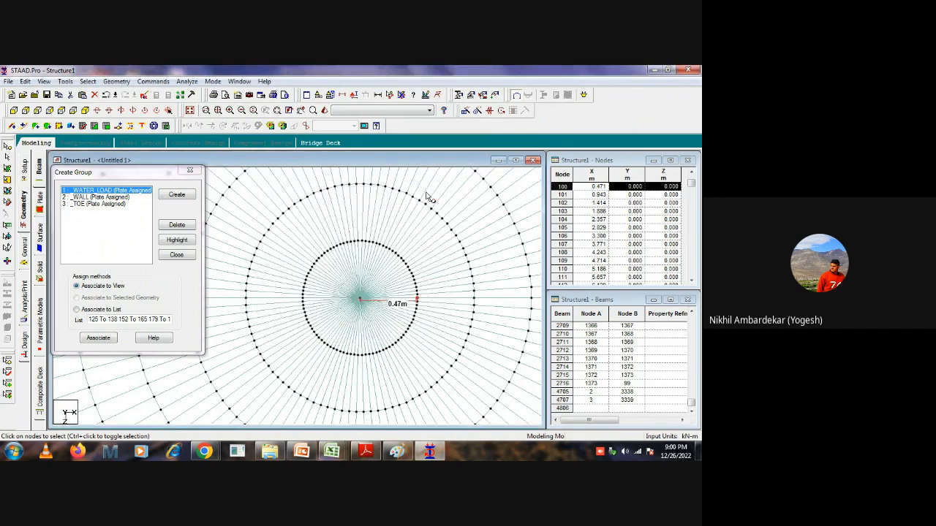
Start a cylindrical surface plate model in the Structure Wizard with length 4.1 m and start and end radii of 0.2355 m.
click(116, 81)
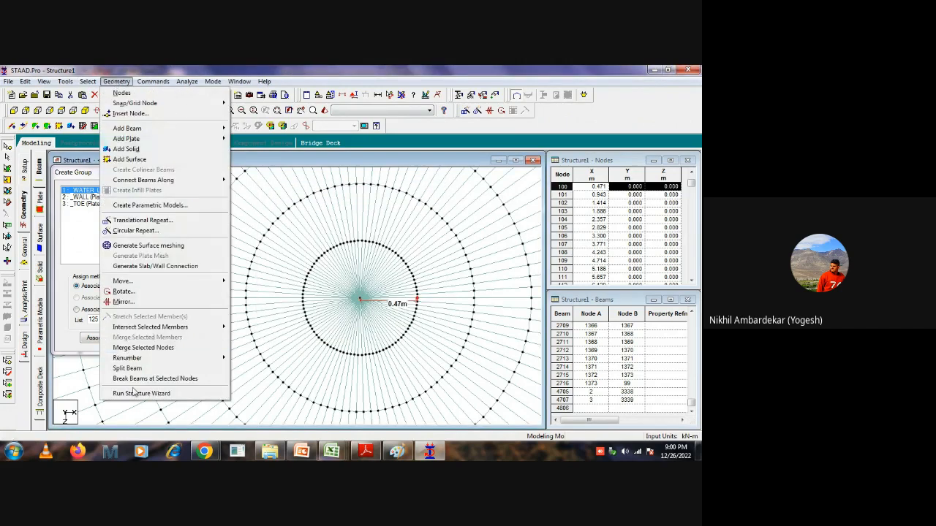
click(141, 393)
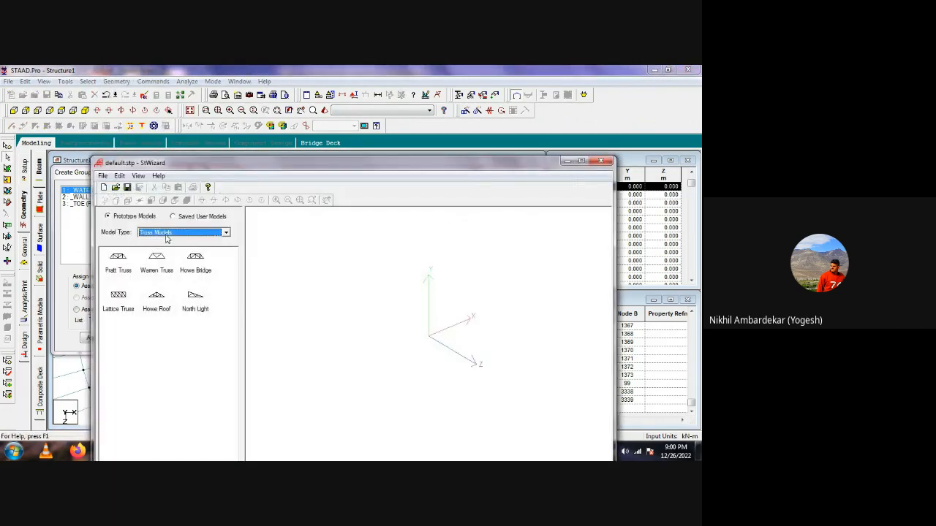
click(166, 234)
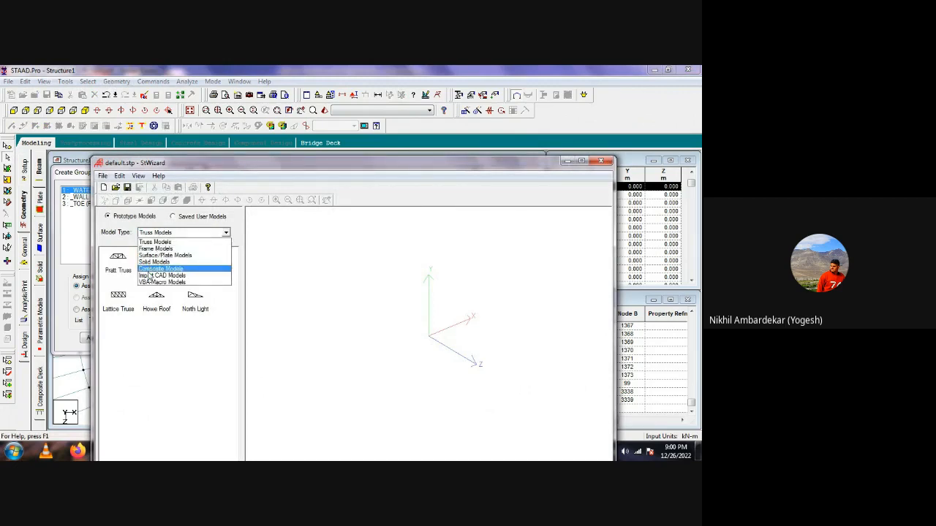
click(155, 255)
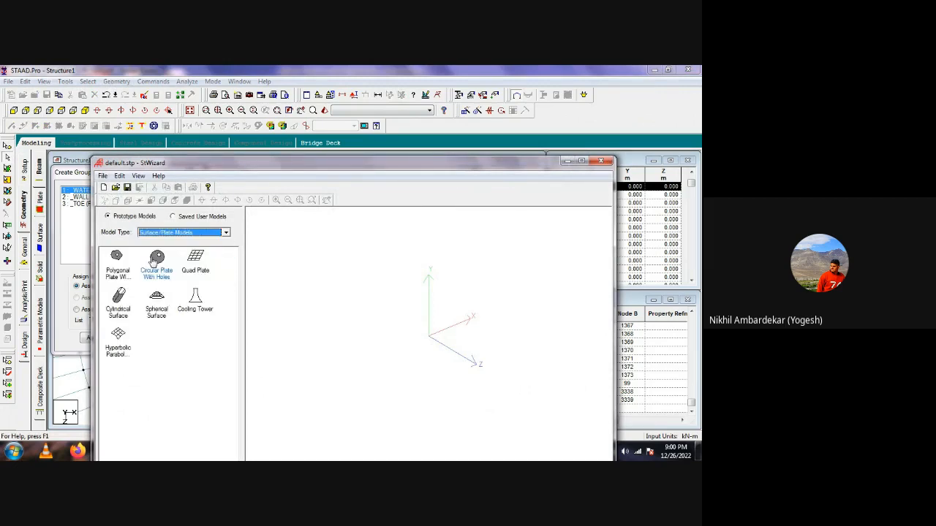
double_click(118, 296)
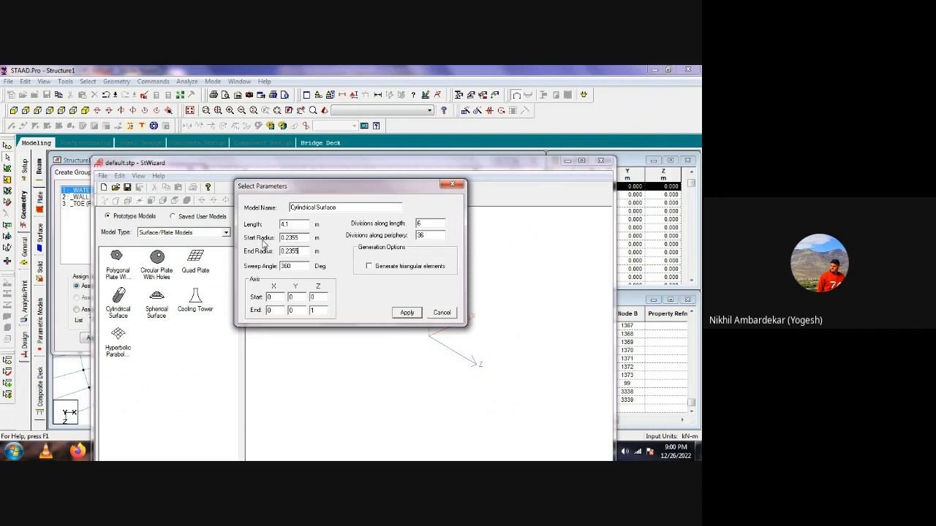
Set the cylinder's lengthwise divisions, 98 divisions along the periphery and a vertical Y axis, and generate the surface.
double_click(420, 223)
key(Tab)
text(98)
double_click(313, 310)
key(BackSpace)
text(0)
double_click(291, 311)
click(403, 313)
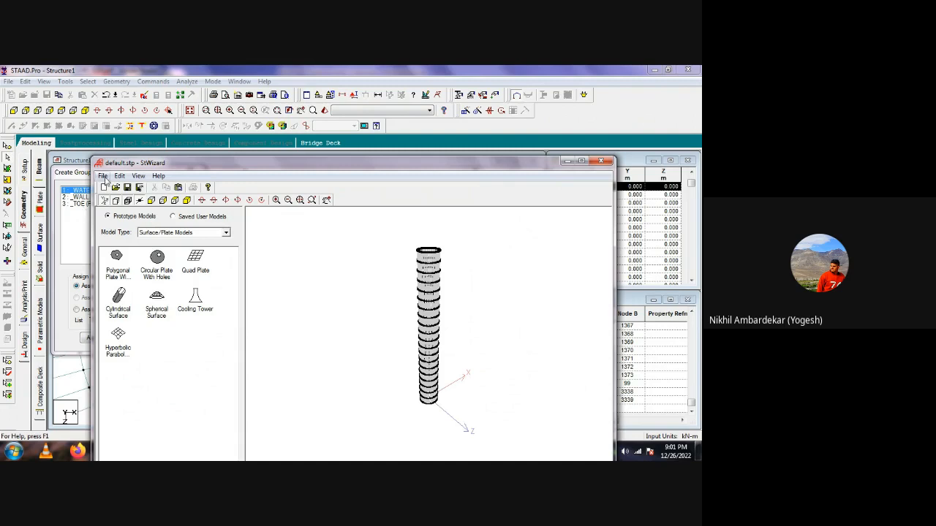
Merge the cylindrical surface into the STAAD.Pro model with zero offset in X, Y and Z.
click(103, 176)
click(139, 249)
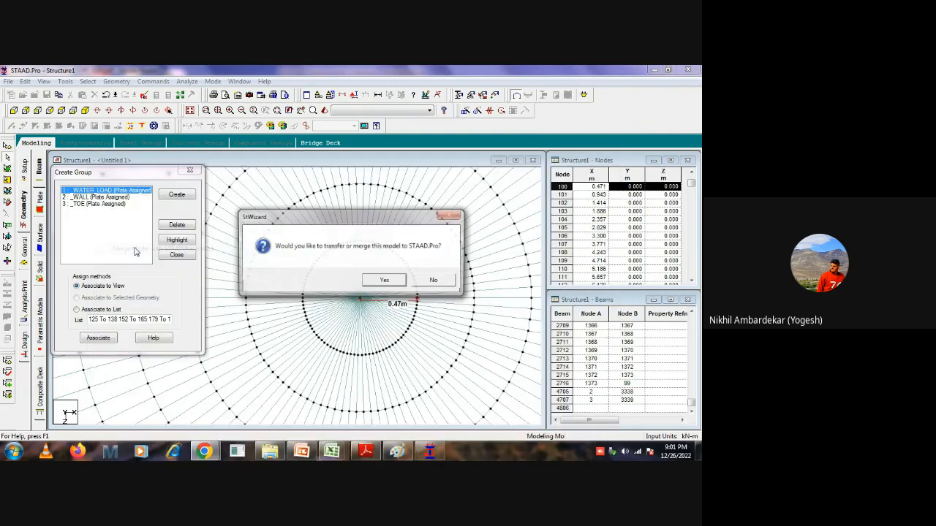
click(381, 282)
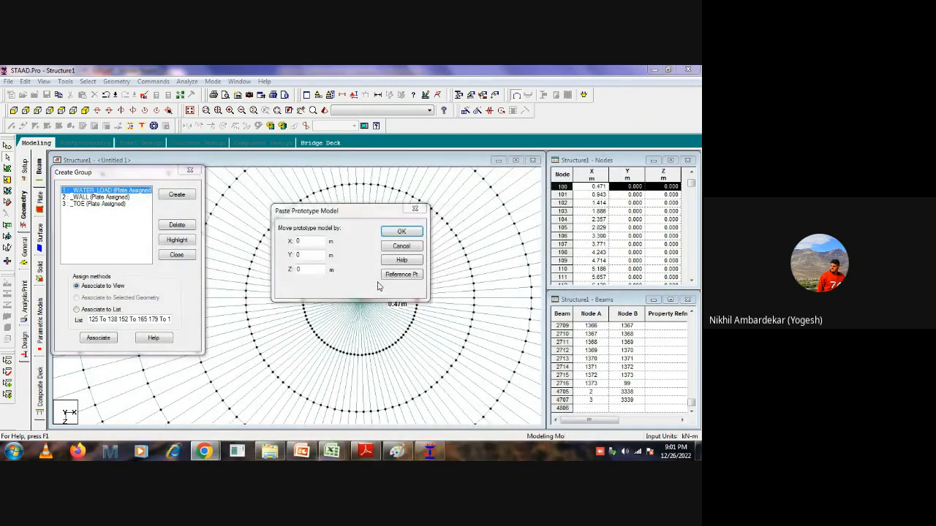
click(414, 232)
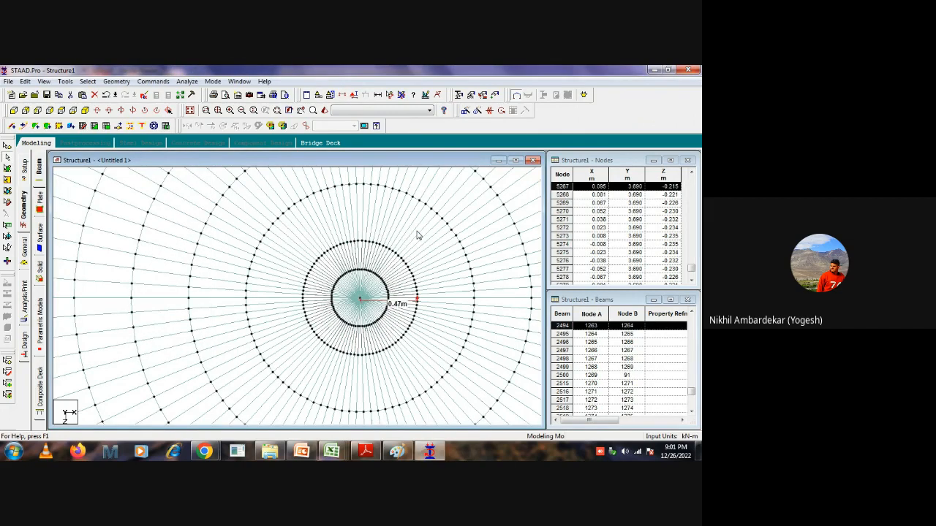
click(418, 255)
click(389, 289)
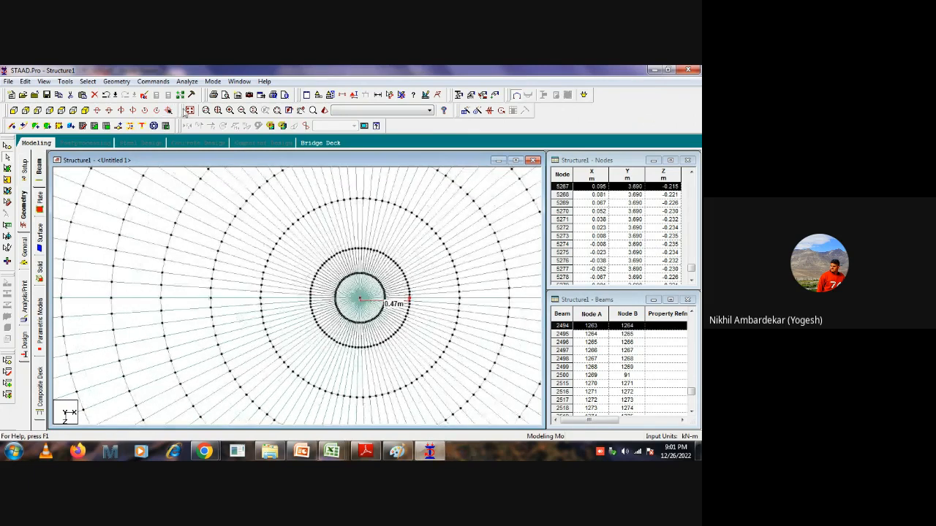
Display the whole structure, inspect the central column's base on the slab, and save the modified structure.
click(189, 110)
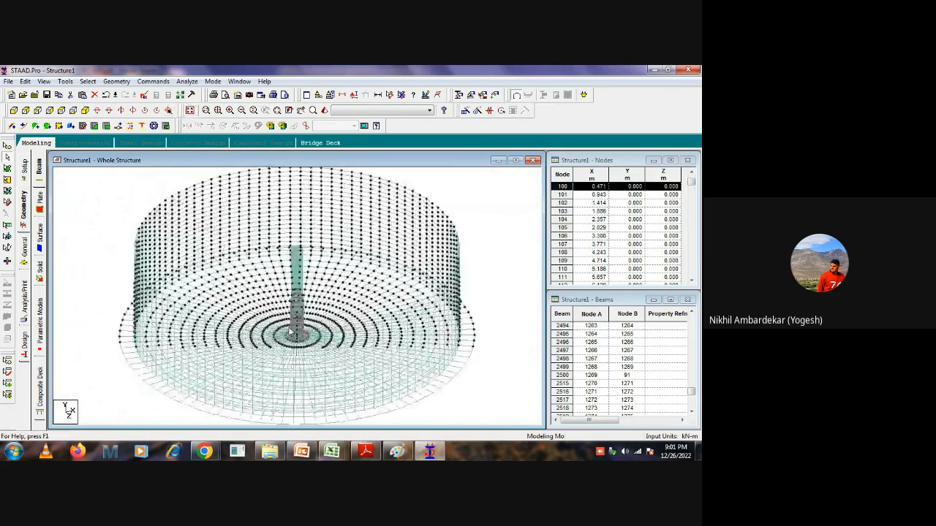
scroll(305, 354, up, 3)
middle_drag(338, 330, 386, 230)
scroll(328, 288, up, 1)
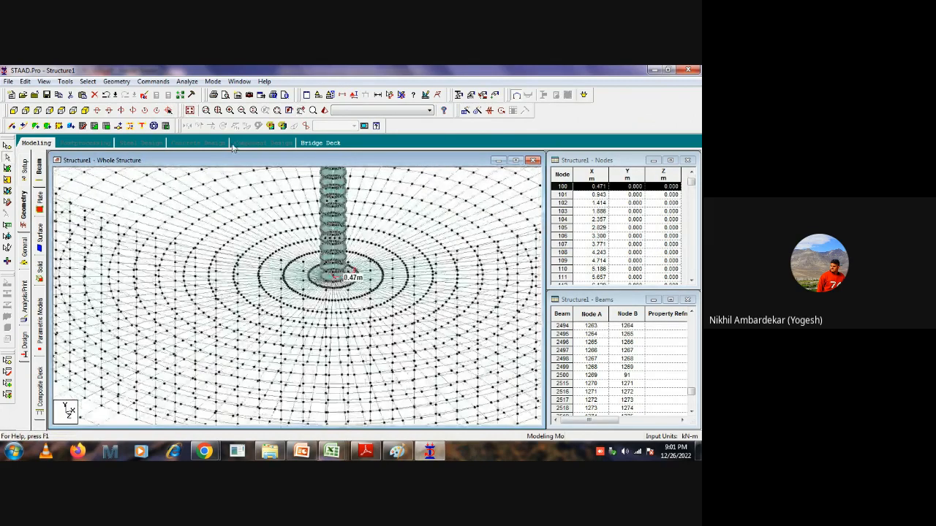
click(190, 110)
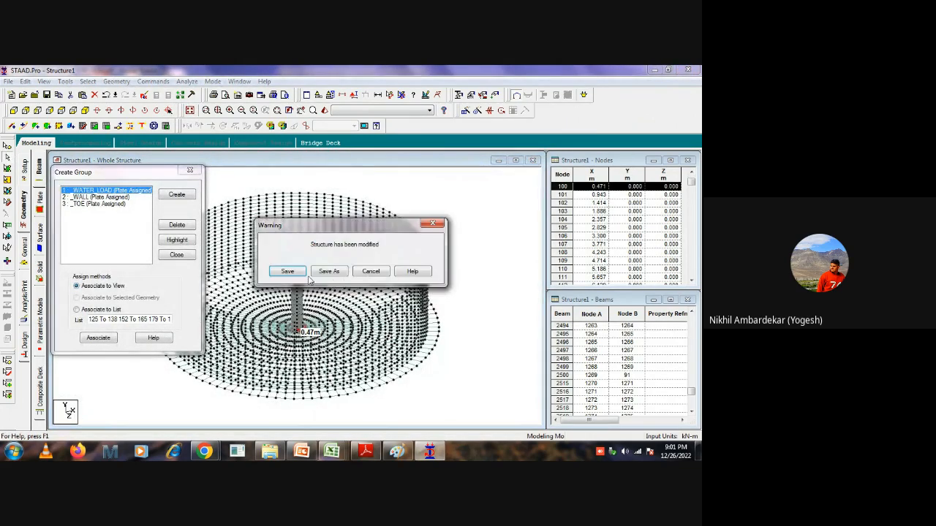
click(285, 271)
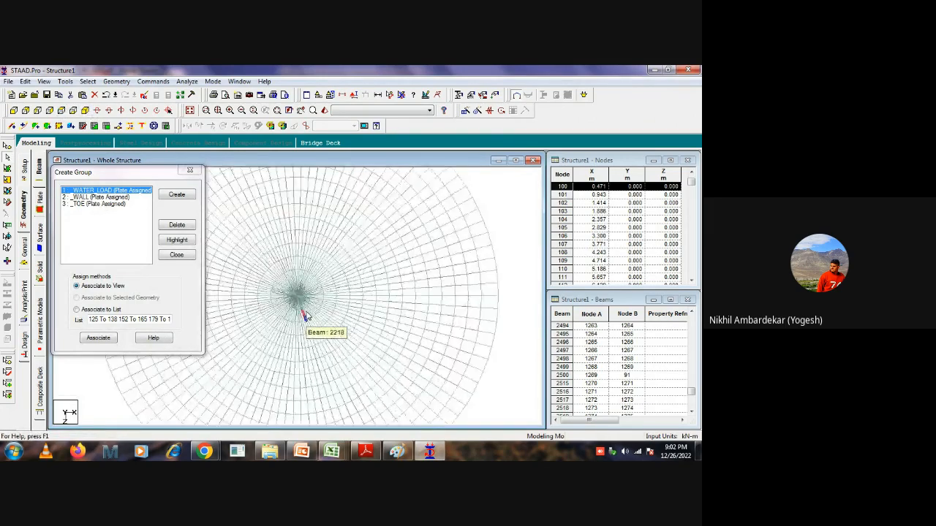
Select a portion of the plates around the tank's centre in plan and display only them in the view.
click(7, 168)
click(353, 250)
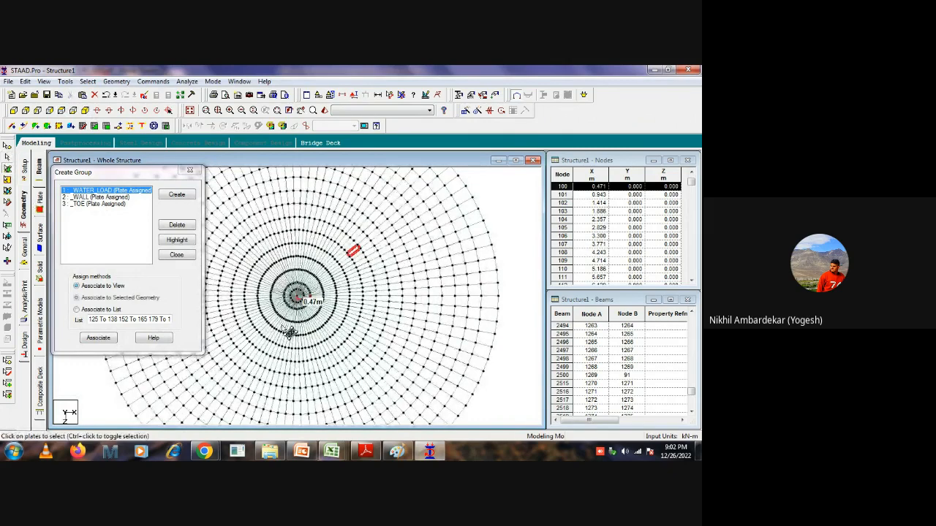
drag(516, 224, 253, 331)
right_click(326, 274)
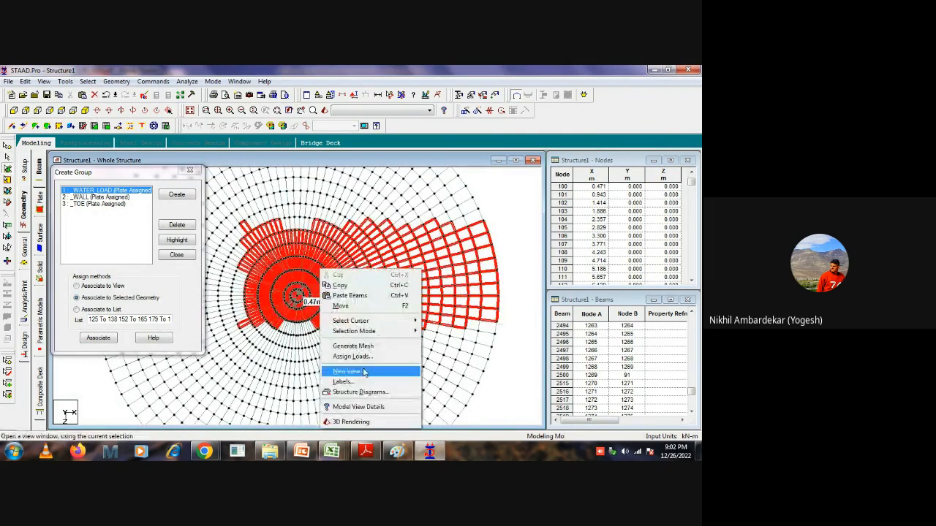
click(366, 370)
click(410, 241)
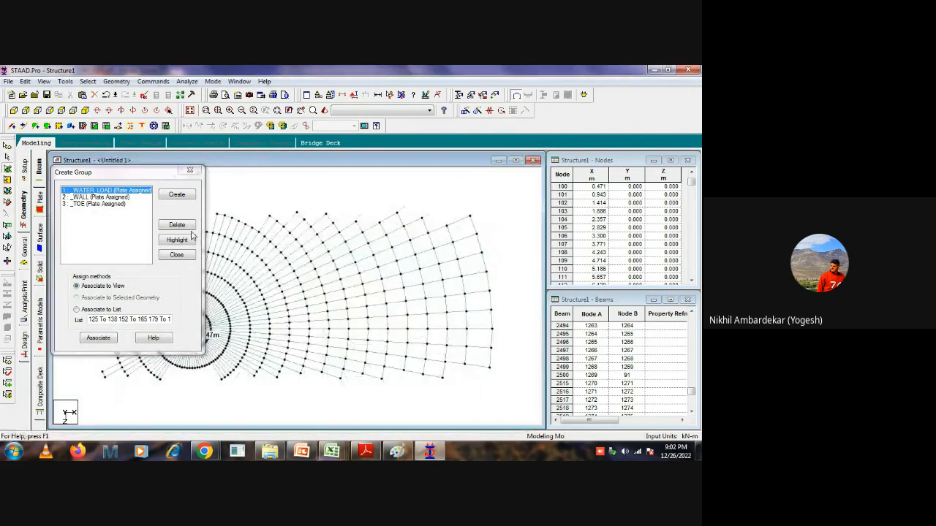
View the central column in front elevation and create a plate group named CENT_COLUMN.
drag(300, 374, 330, 350)
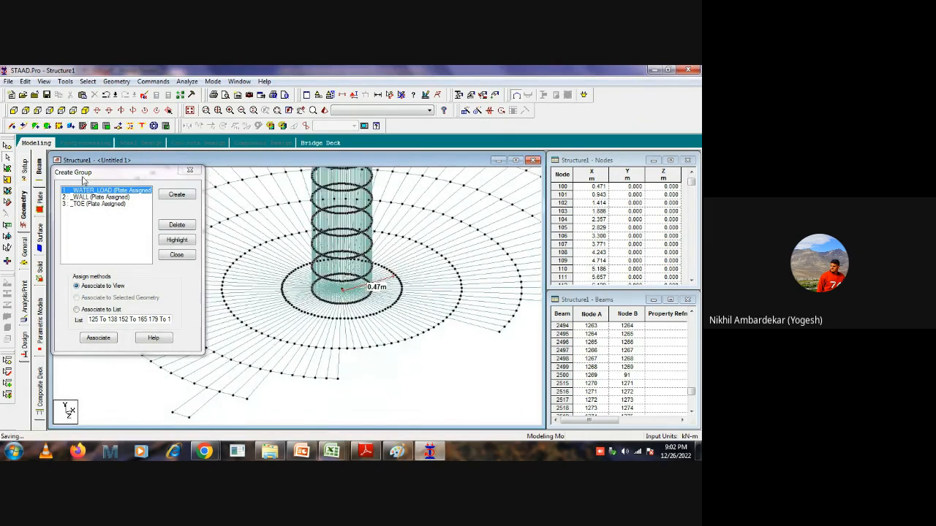
click(13, 109)
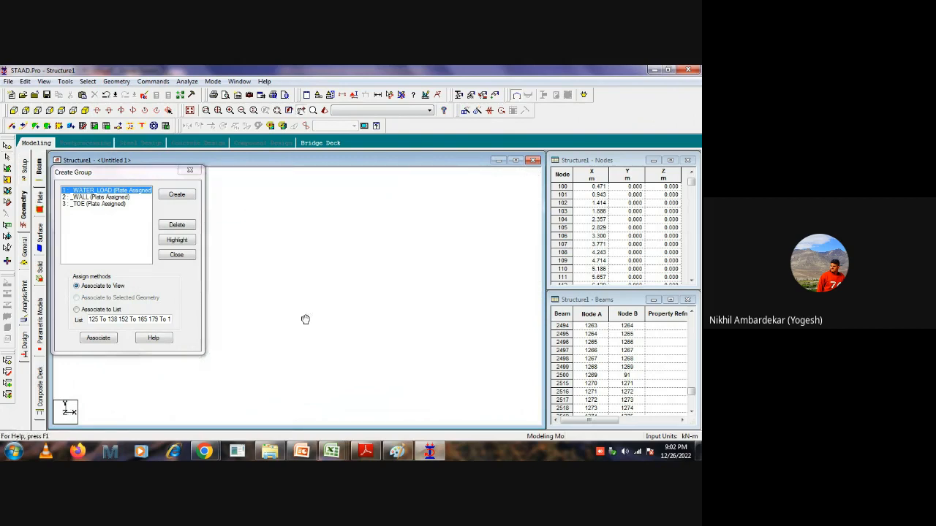
scroll(348, 396, down, 4)
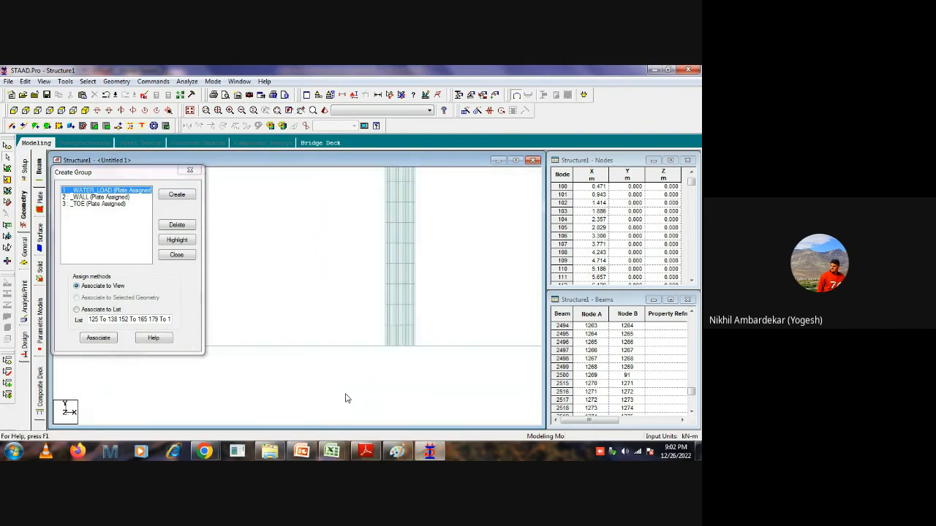
middle_drag(433, 254, 351, 285)
scroll(390, 330, down, 4)
click(176, 194)
click(142, 266)
click(133, 289)
click(124, 250)
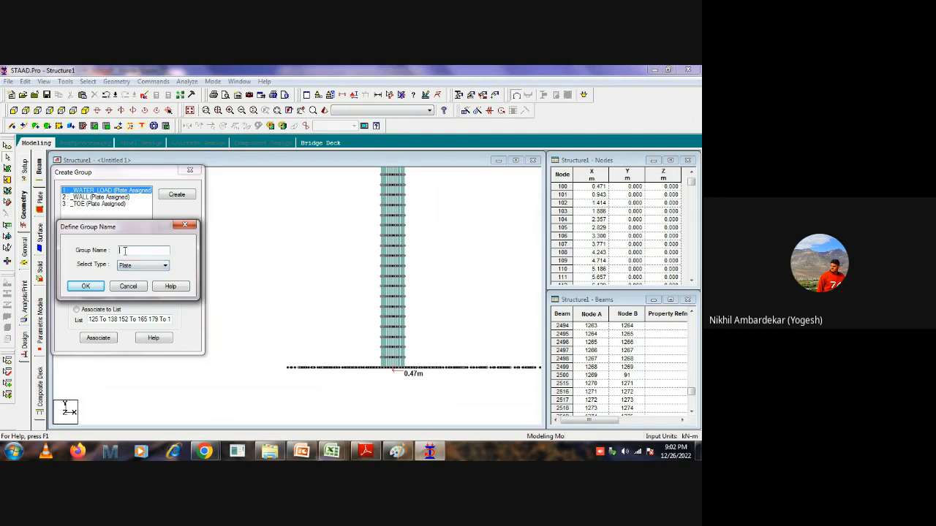
text(cent_column)
click(87, 286)
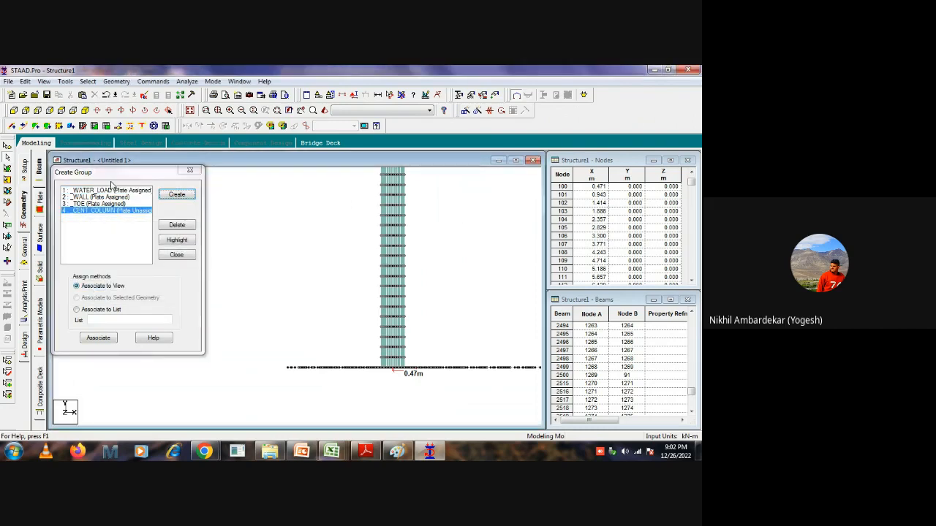
Select all plates of the central column above the slab and associate them with the CENT_COLUMN group.
mouse_move(453, 231)
middle_down()
mouse_move(399, 303)
mouse_move(454, 288)
mouse_move(449, 239)
middle_up()
scroll(398, 266, down, 1)
drag(378, 188, 315, 377)
drag(388, 192, 336, 384)
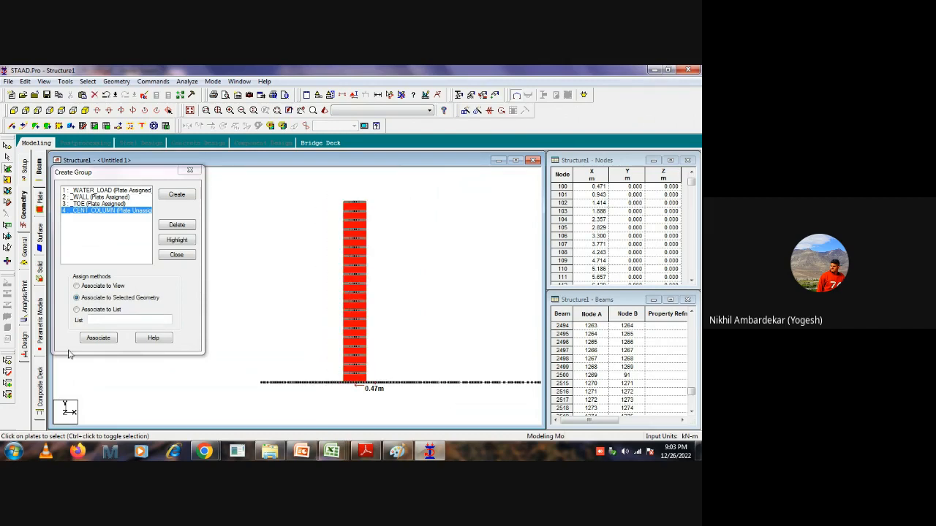
click(98, 337)
click(254, 245)
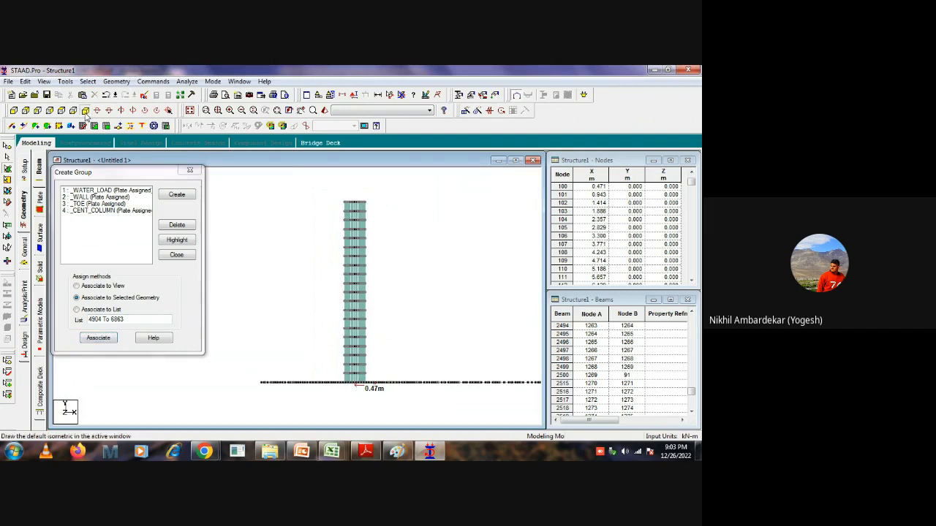
Return to the isometric view of the whole structure and save the model with its new group.
click(85, 111)
click(190, 111)
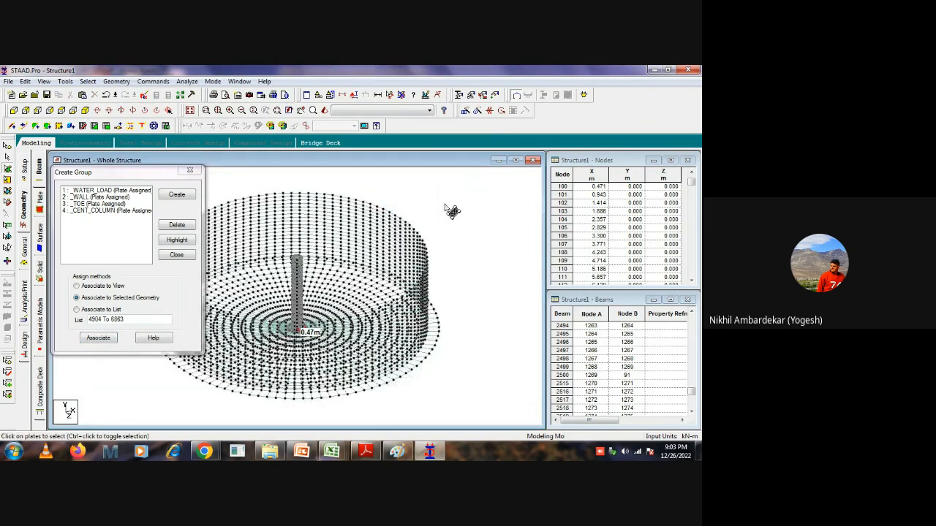
key(ctrl+s)
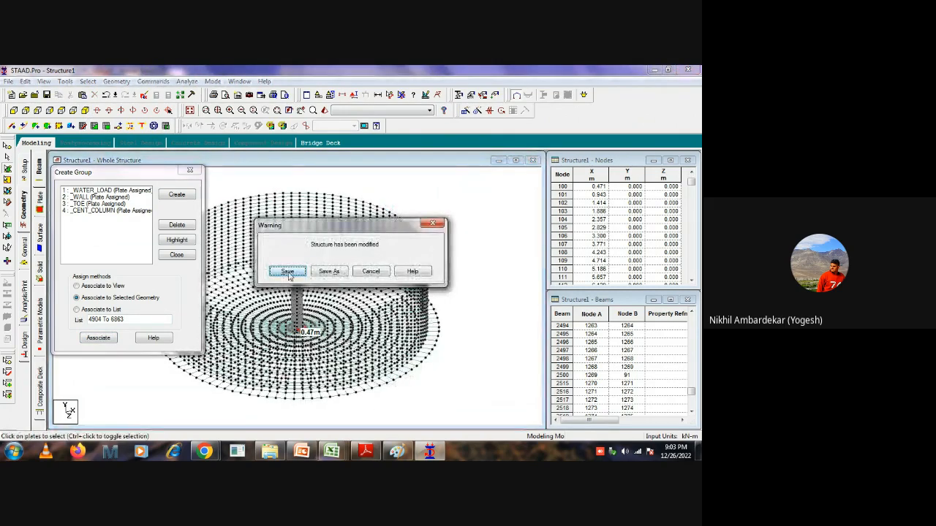
click(291, 272)
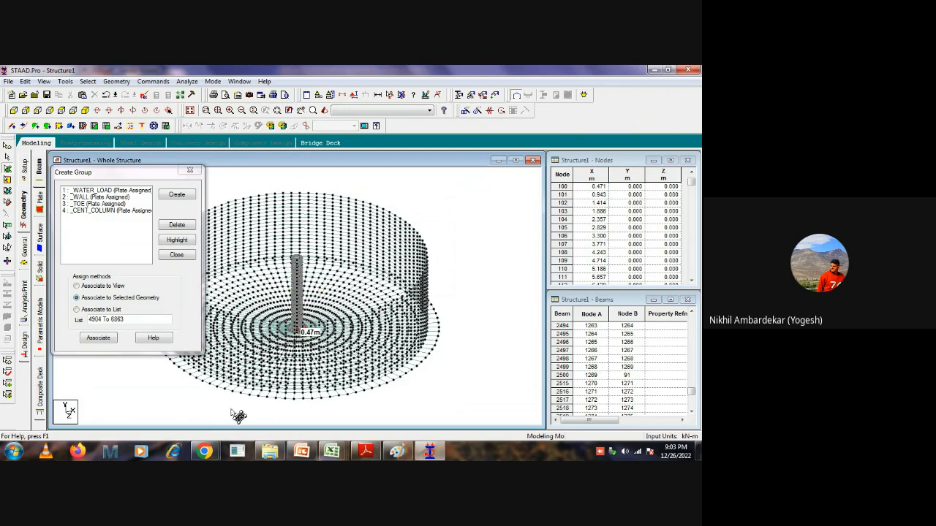
Switch to the Google Meet call in Chrome.
mouse_move(205, 451)
click(155, 403)
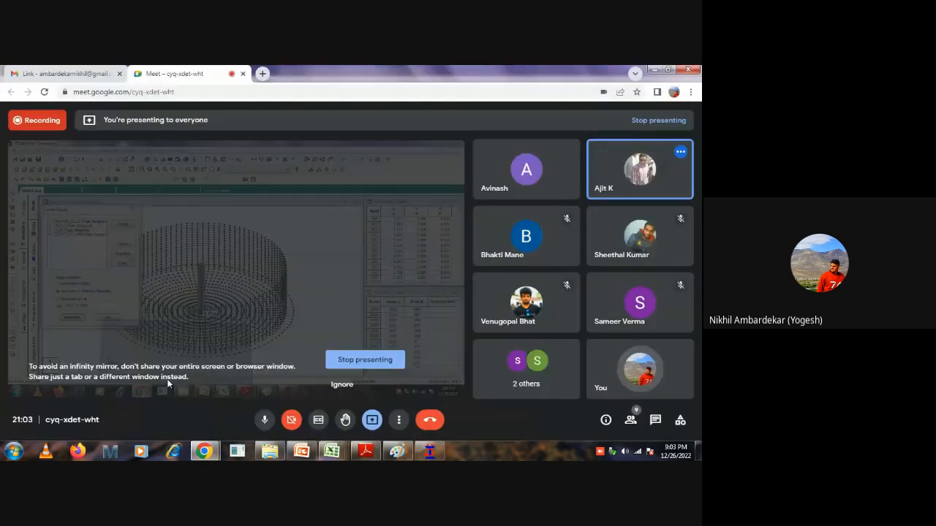